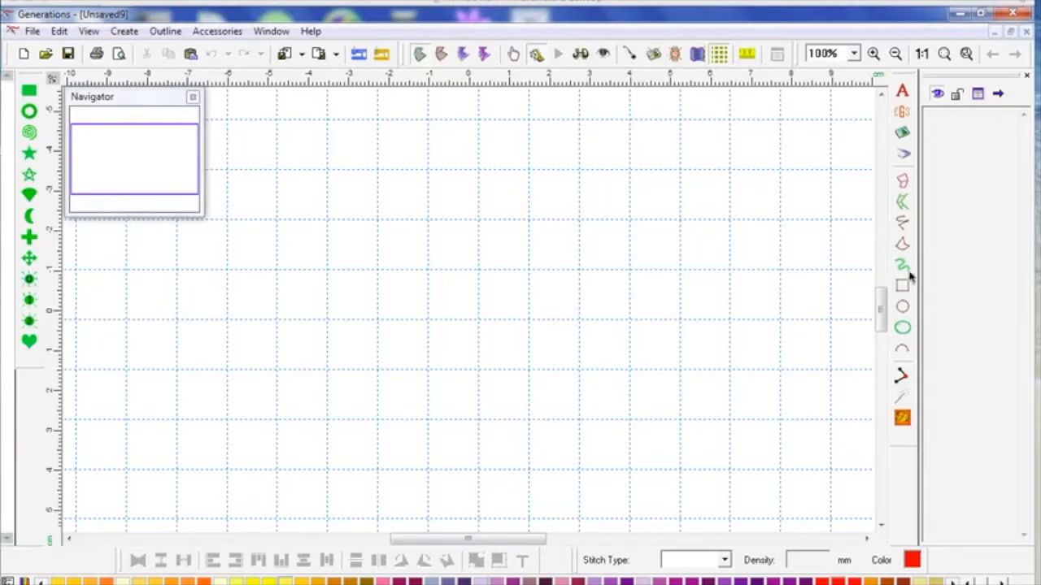
# - Draw a filled circle about 5.4 cm across in the middle of the canvas and show it in realistic 3D view
pyautogui.click(903, 224)
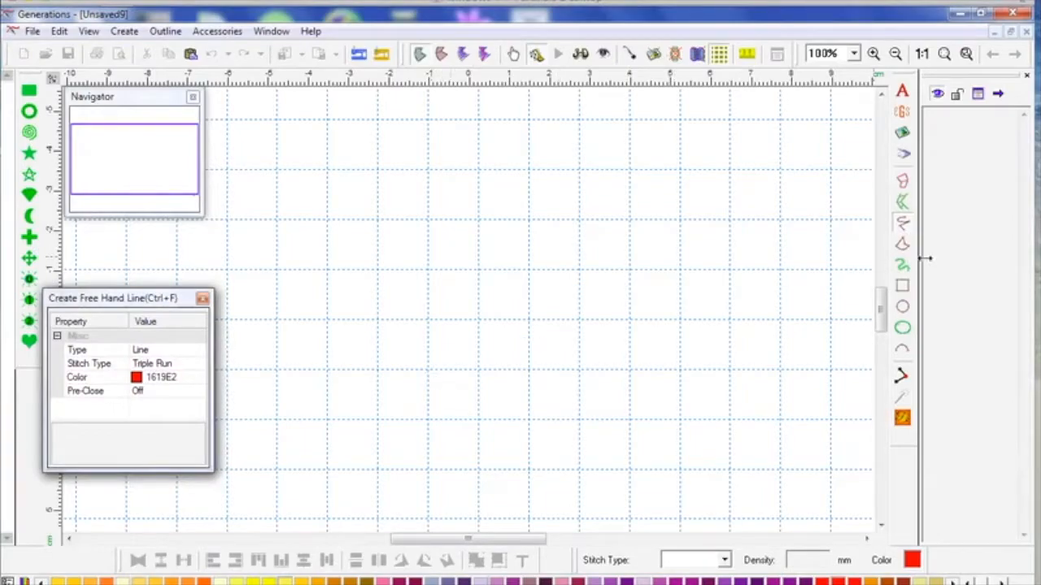
pyautogui.click(903, 307)
pyautogui.moveTo(377, 169); pyautogui.dragTo(595, 385)
pyautogui.rightClick(618, 283)
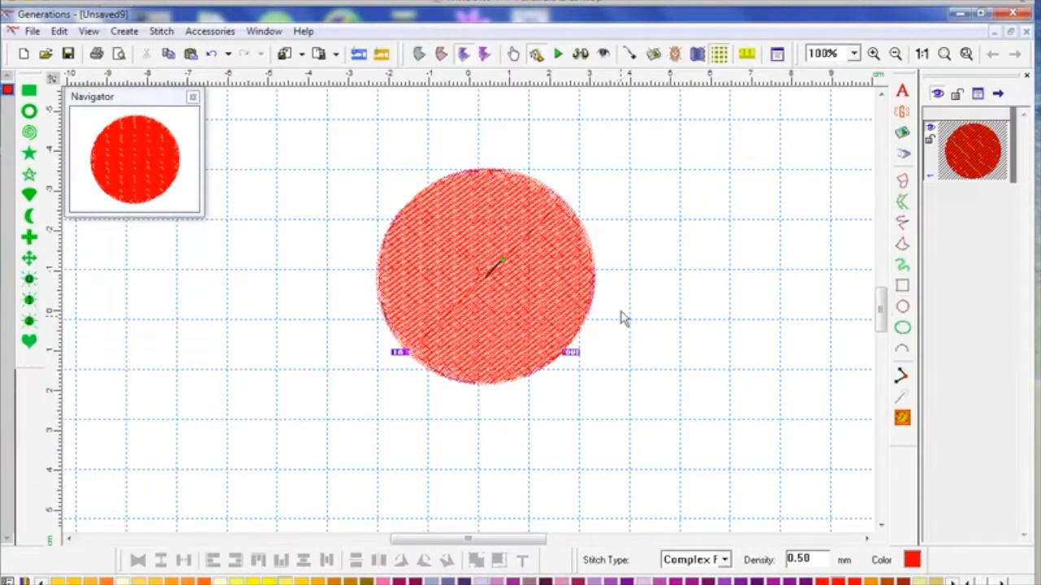
pyautogui.click(580, 55)
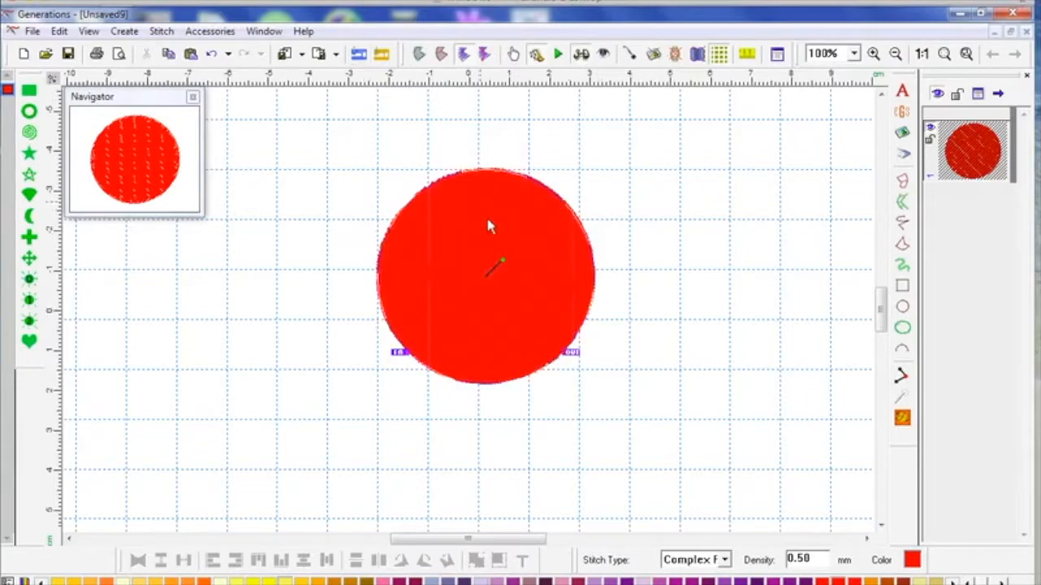
# - Change the circle's stitch type to Motif using pattern no29 as Motif A
pyautogui.click(642, 230)
pyautogui.click(537, 271)
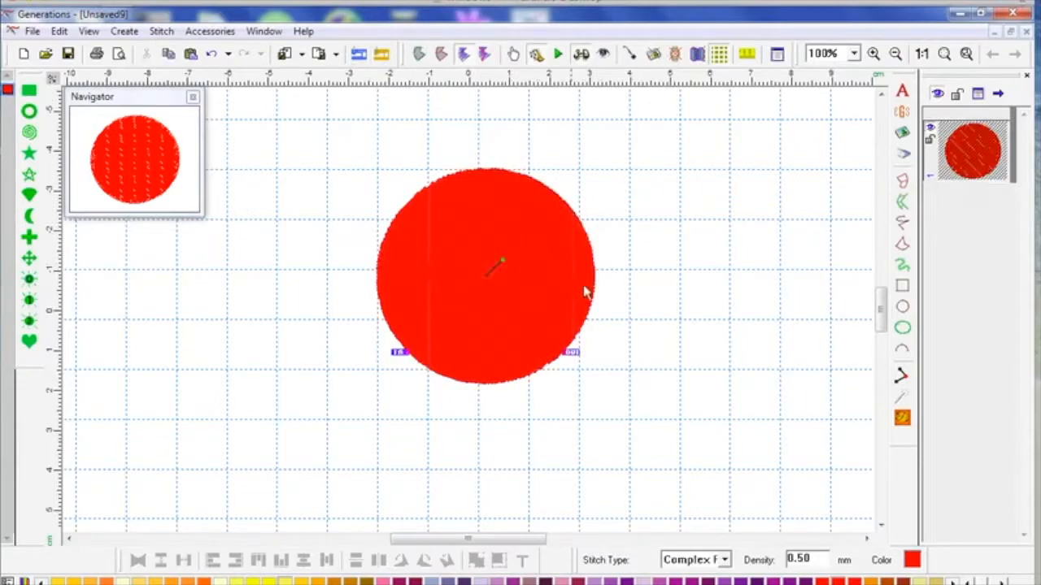
pyautogui.rightClick(622, 344)
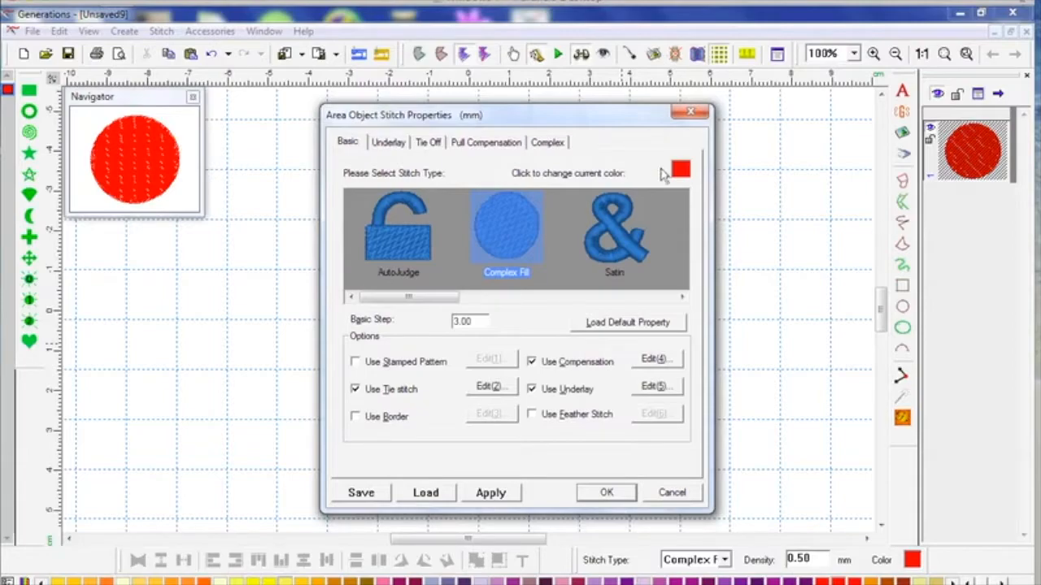
pyautogui.moveTo(448, 301); pyautogui.dragTo(544, 303)
pyautogui.click(410, 236)
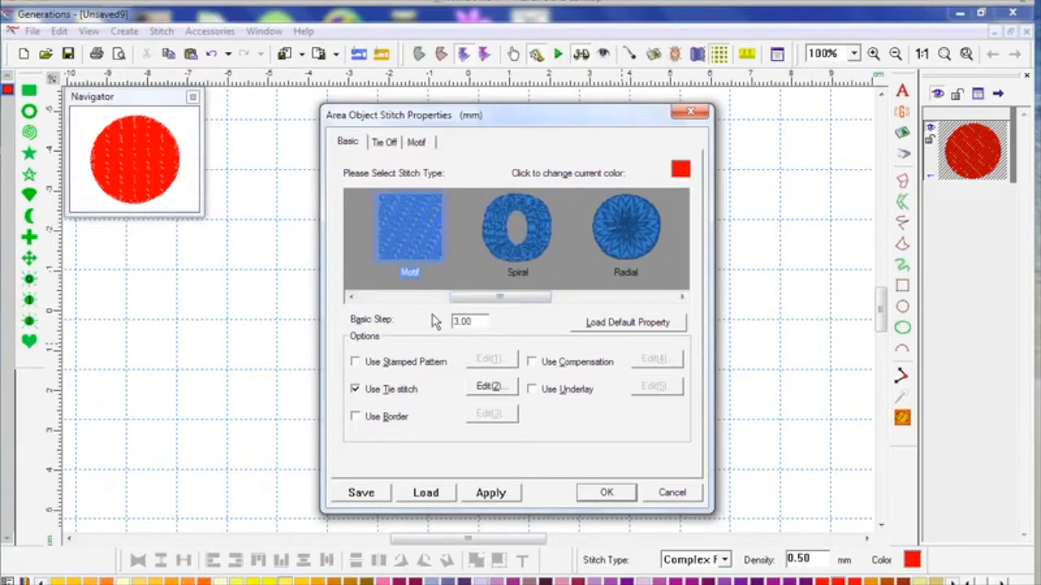
pyautogui.click(426, 143)
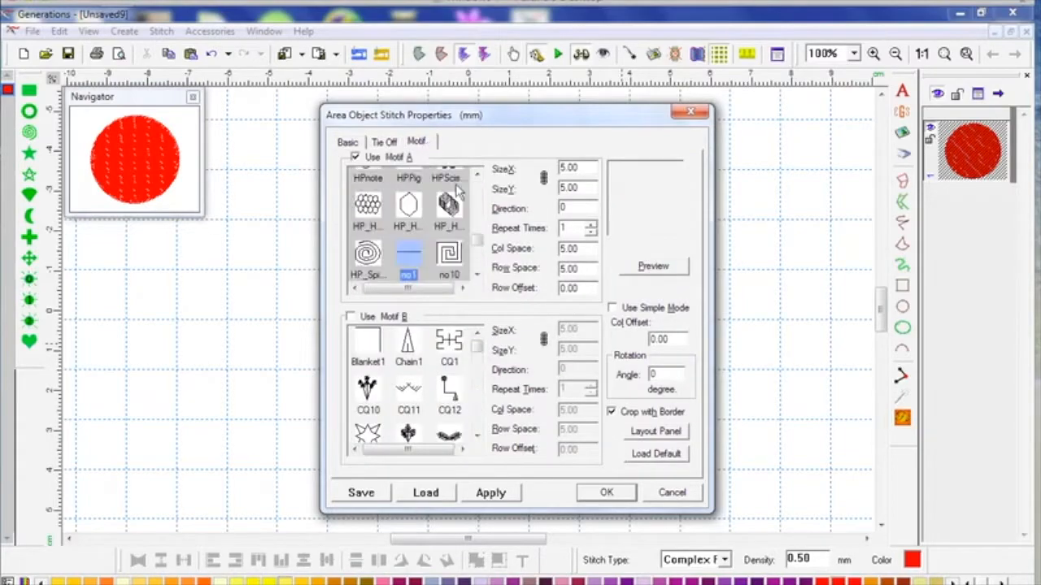
pyautogui.moveTo(477, 244)
pyautogui.mouseDown()
pyautogui.moveTo(477, 206)
pyautogui.moveTo(476, 255)
pyautogui.mouseUp()
pyautogui.click(408, 252)
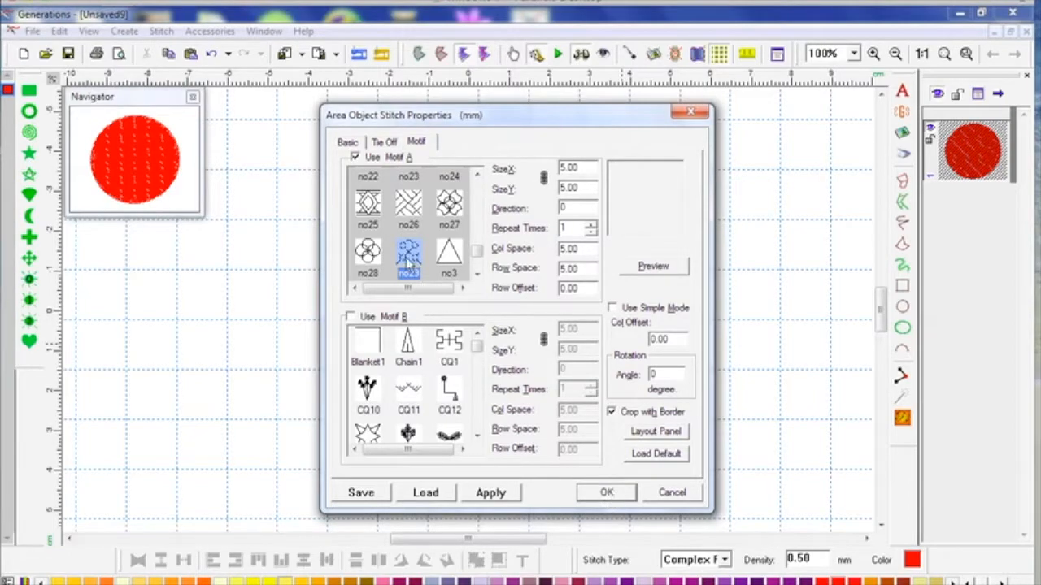
pyautogui.click(618, 496)
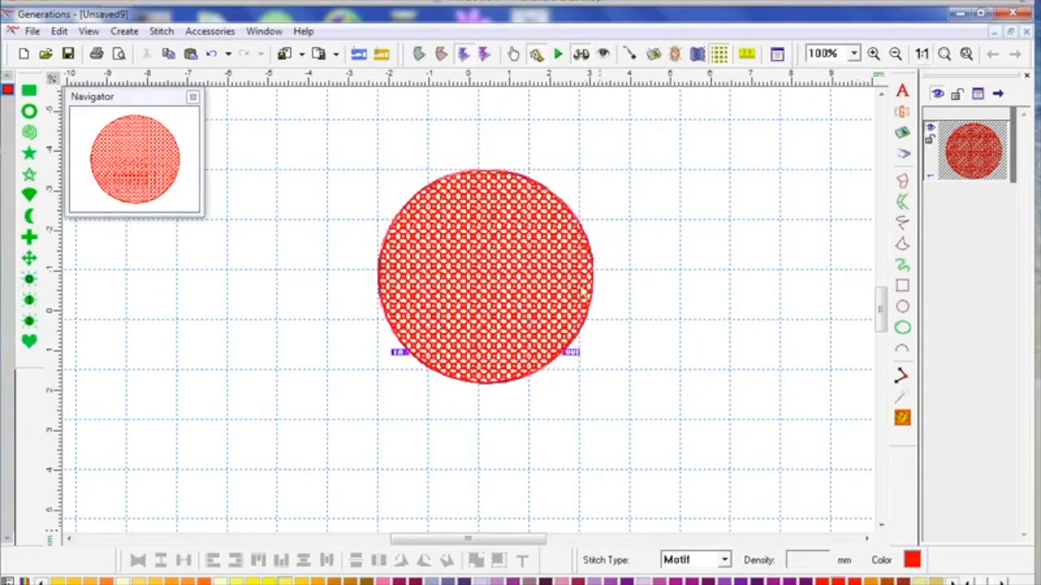
# - Show the hoop outline and move the circle to about the centre of the hoop
pyautogui.click(631, 337)
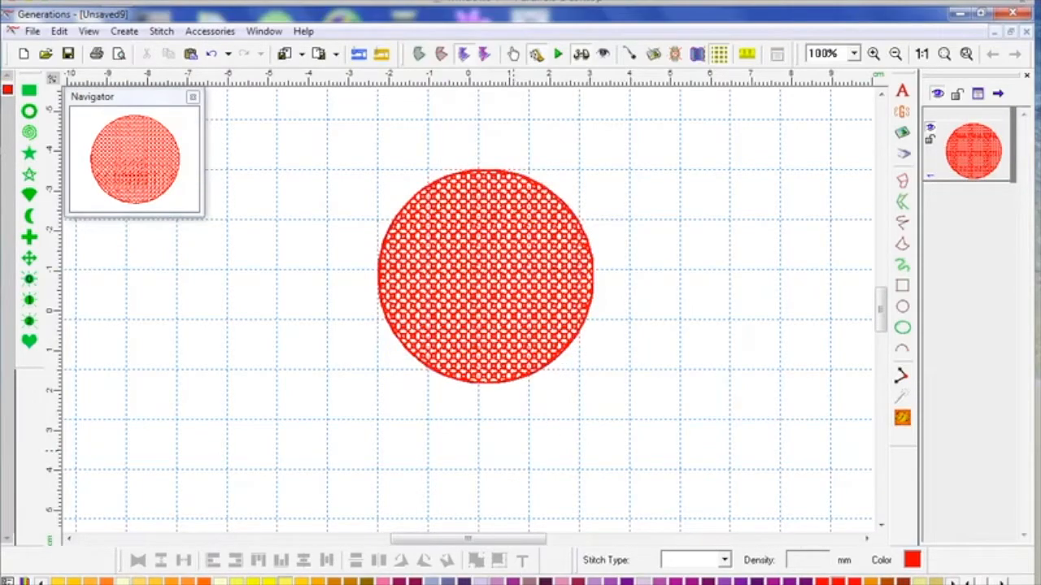
pyautogui.click(675, 54)
pyautogui.moveTo(522, 298); pyautogui.dragTo(492, 347)
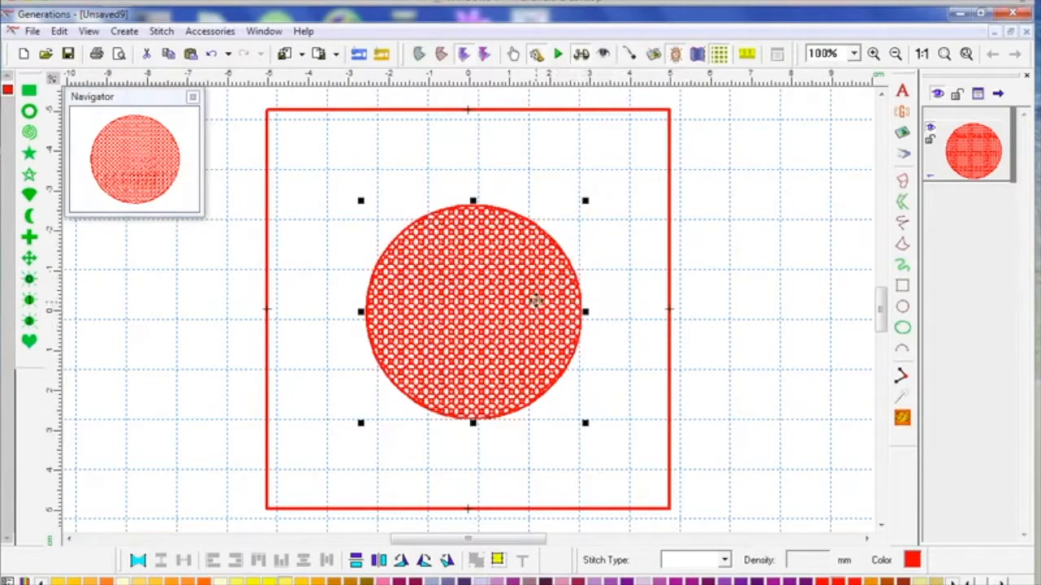
# - Preview the circle's motif fill and stretch Motif A in the Layout Panel to 9.23 mm wide and 10.63 mm high
pyautogui.click(538, 305)
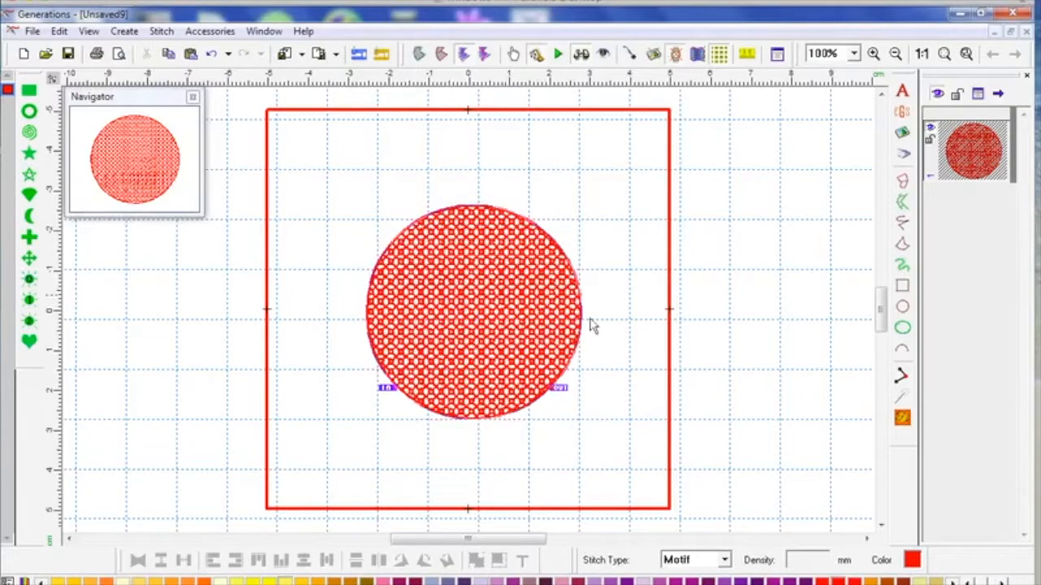
pyautogui.rightClick(633, 348)
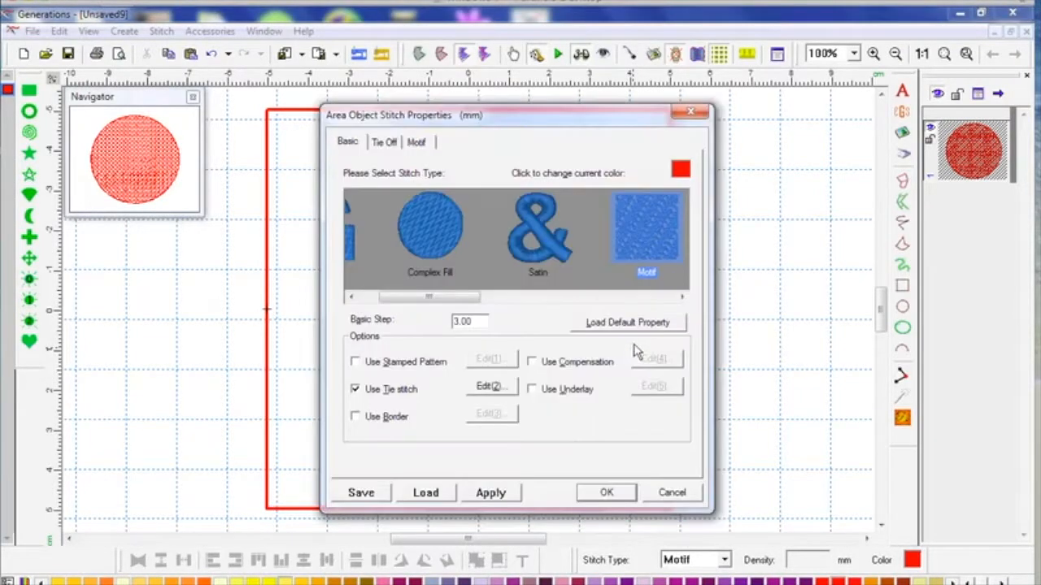
pyautogui.click(418, 143)
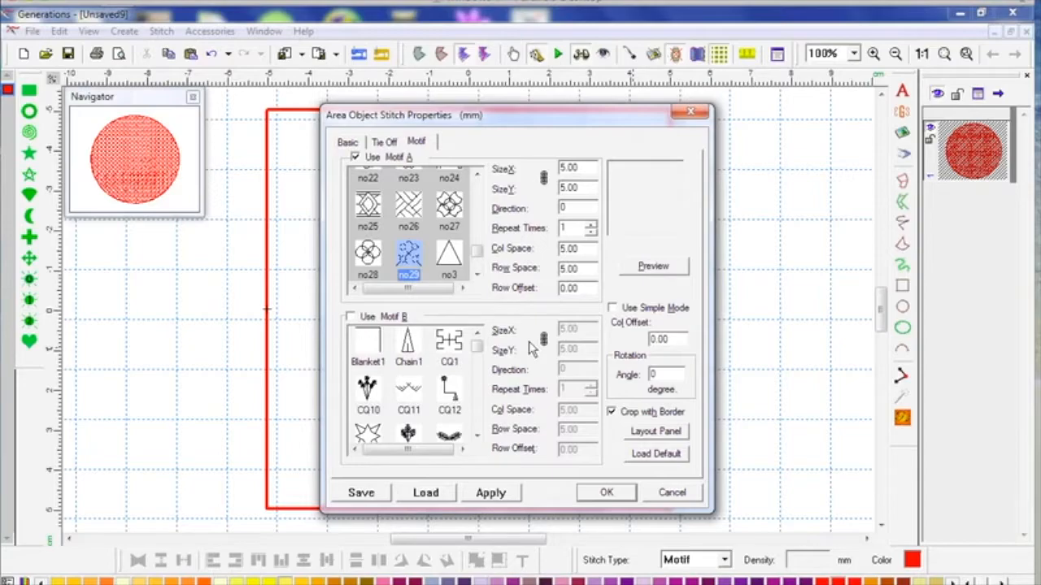
pyautogui.click(670, 272)
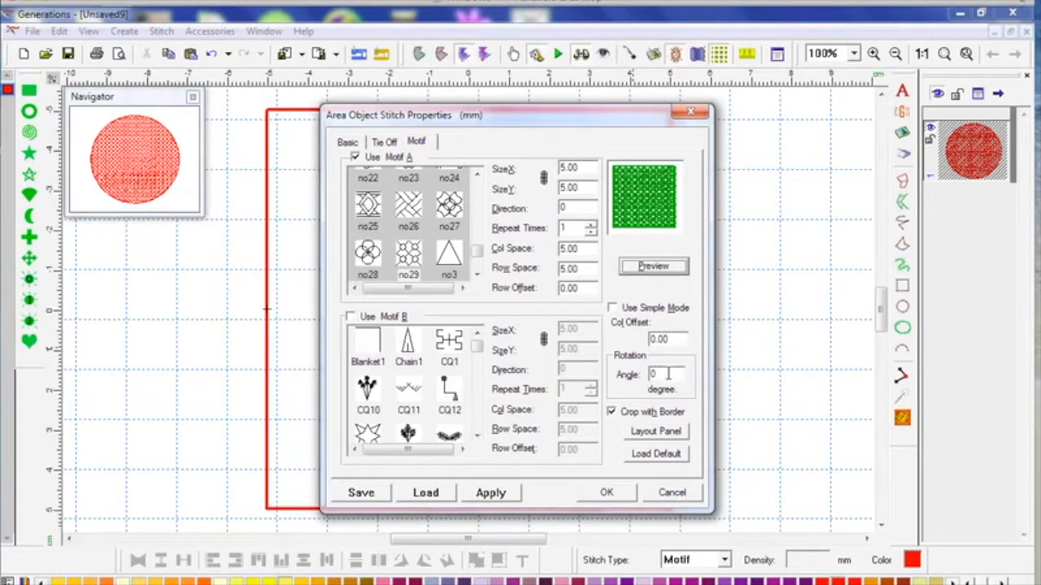
pyautogui.click(655, 433)
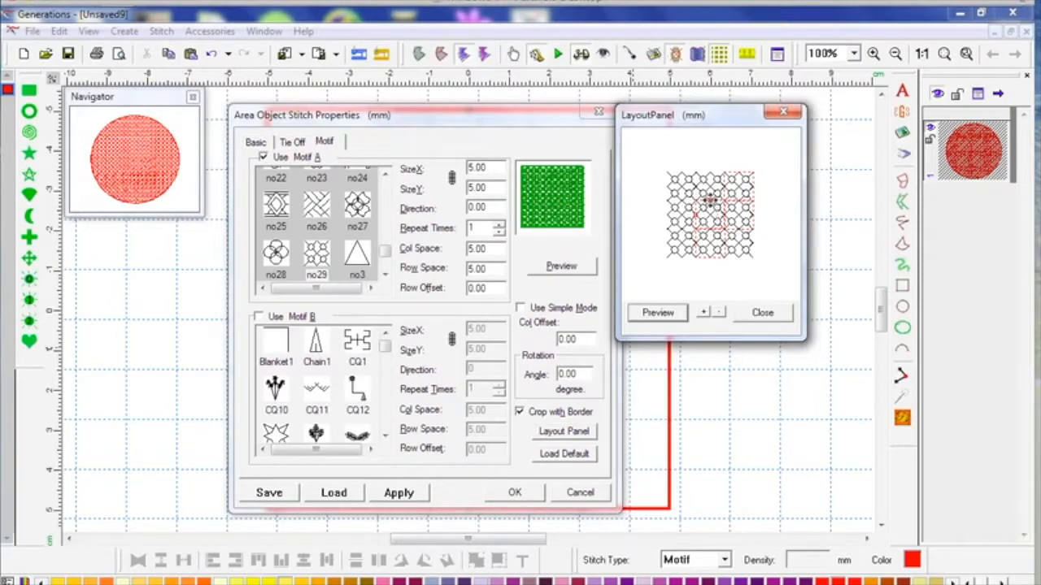
pyautogui.moveTo(710, 201); pyautogui.dragTo(710, 185)
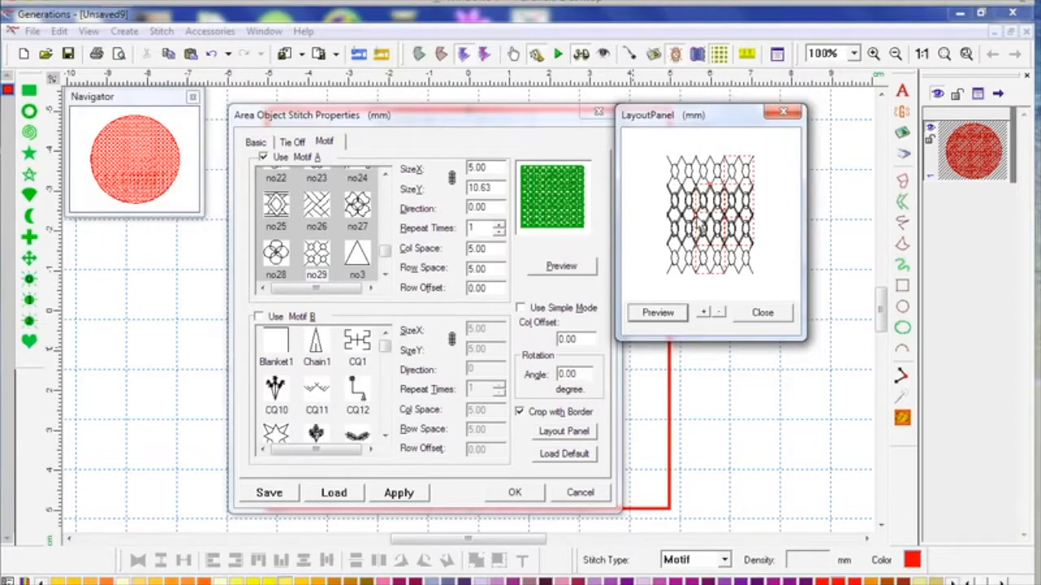
pyautogui.moveTo(695, 215); pyautogui.dragTo(683, 216)
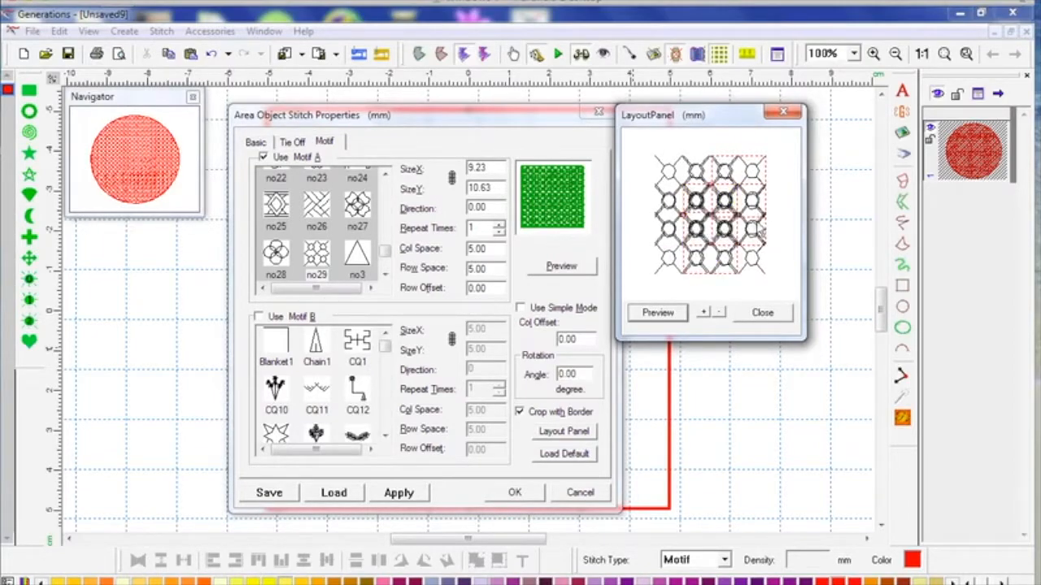
# - Space out the motif repeats in the layout to column space 9.08, row space 12.04, row offset -2.96 and column offset 3.10 mm
pyautogui.moveTo(757, 231); pyautogui.dragTo(788, 228)
pyautogui.moveTo(715, 258); pyautogui.dragTo(720, 292)
pyautogui.moveTo(771, 221); pyautogui.dragTo(767, 222)
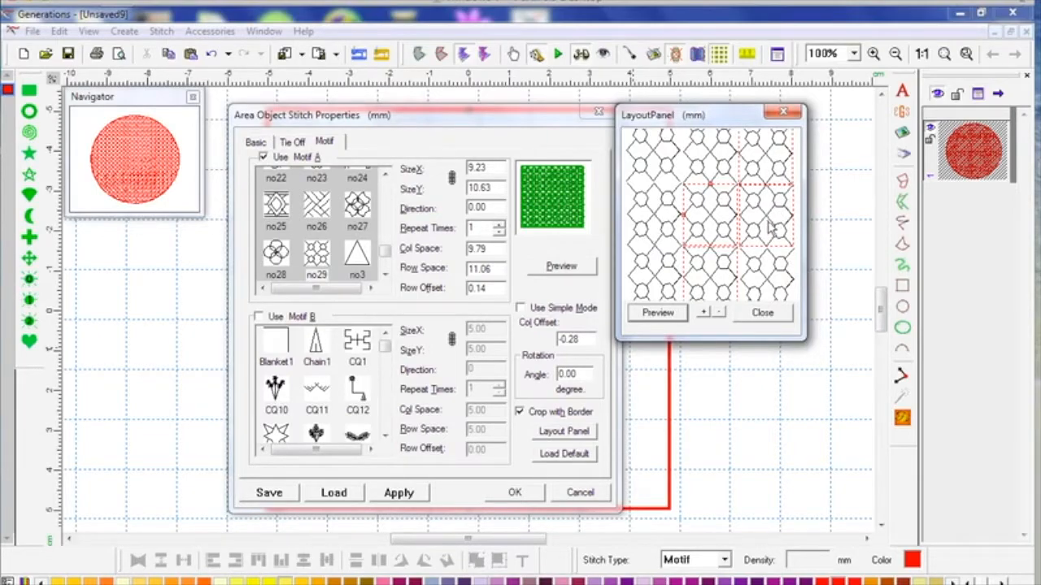
pyautogui.moveTo(768, 223)
pyautogui.mouseDown()
pyautogui.moveTo(769, 201)
pyautogui.moveTo(758, 203)
pyautogui.moveTo(778, 226)
pyautogui.mouseUp()
pyautogui.moveTo(711, 280)
pyautogui.mouseDown()
pyautogui.moveTo(714, 259)
pyautogui.moveTo(690, 285)
pyautogui.moveTo(695, 268)
pyautogui.moveTo(699, 286)
pyautogui.mouseUp()
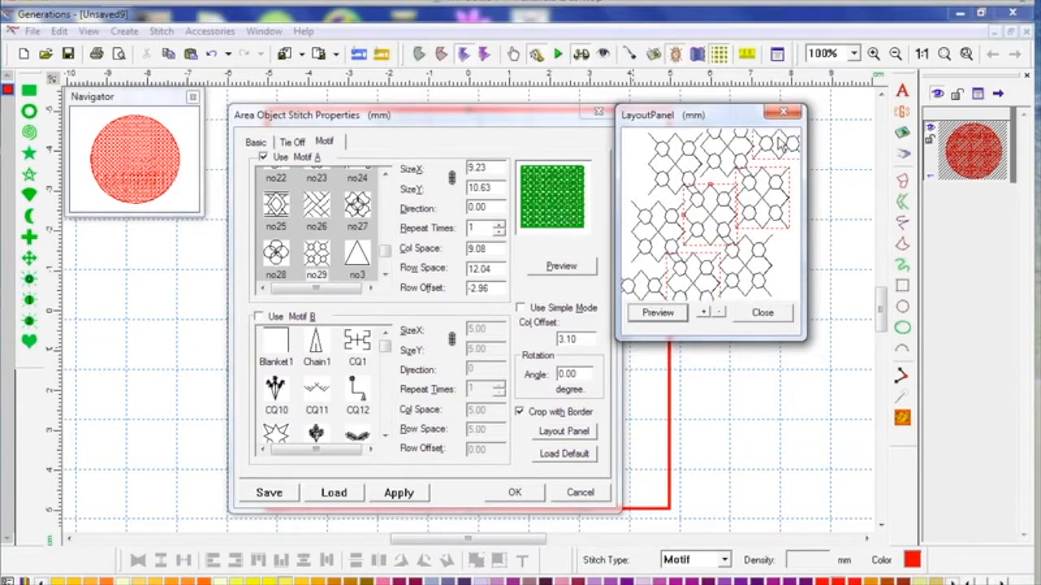
# - Rotate the motif layout to 348.68 degrees and the motif direction to 46.63, preview the pattern, and apply it to the circle
pyautogui.moveTo(779, 144); pyautogui.dragTo(800, 170)
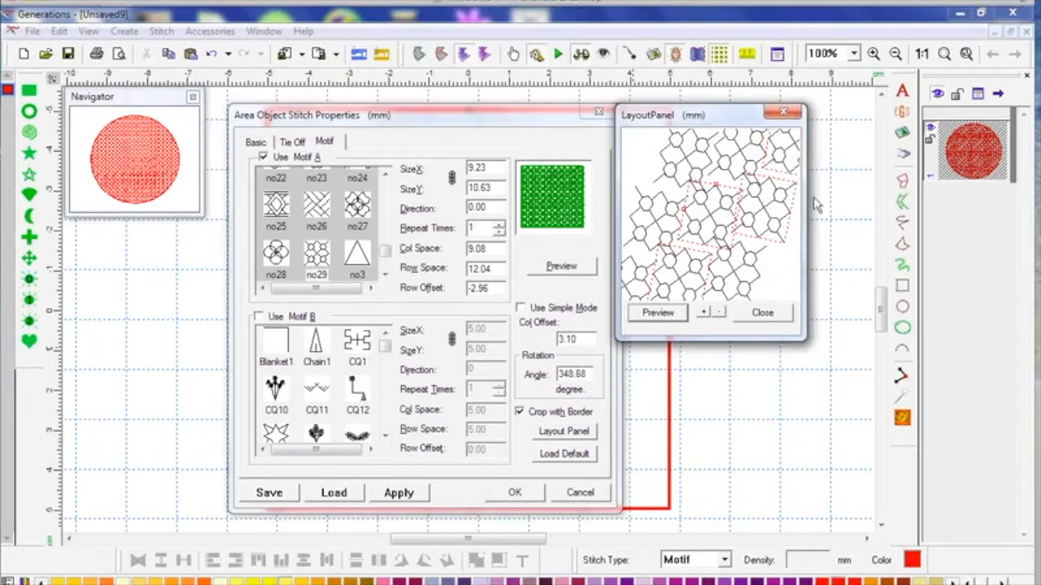
pyautogui.moveTo(719, 209)
pyautogui.mouseDown()
pyautogui.moveTo(704, 229)
pyautogui.moveTo(714, 211)
pyautogui.mouseUp()
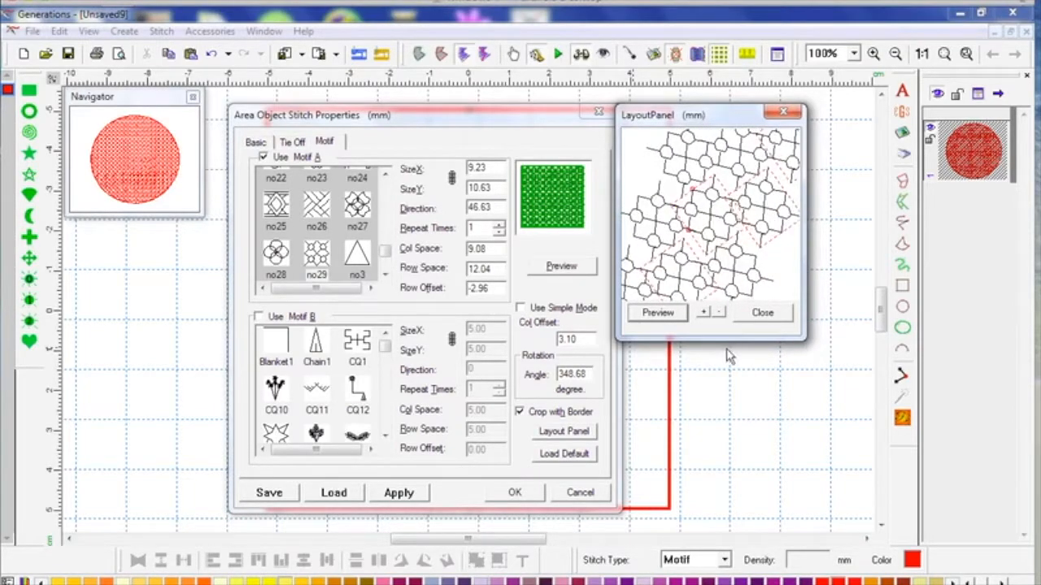
pyautogui.click(763, 316)
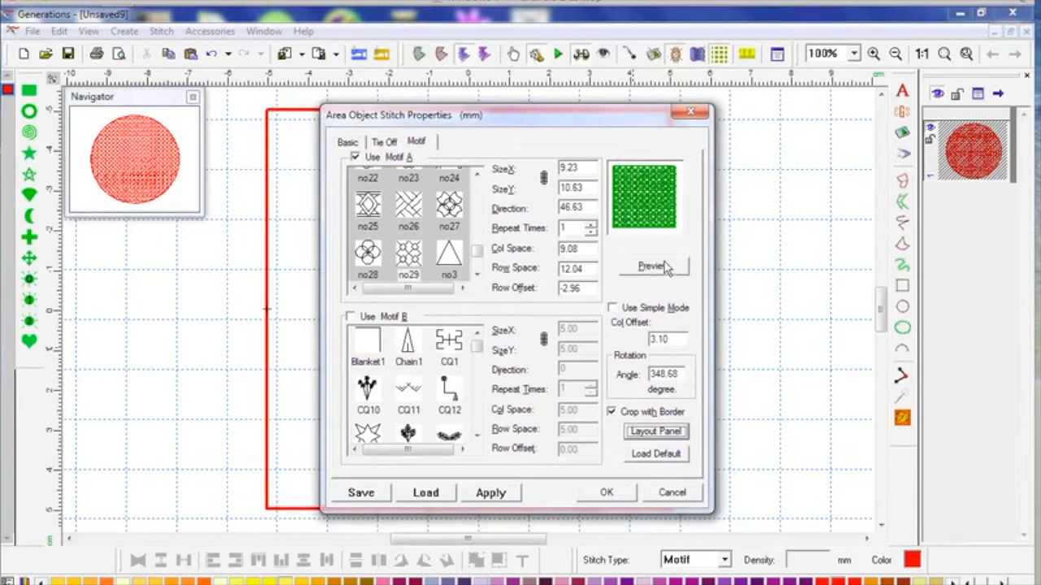
pyautogui.click(665, 268)
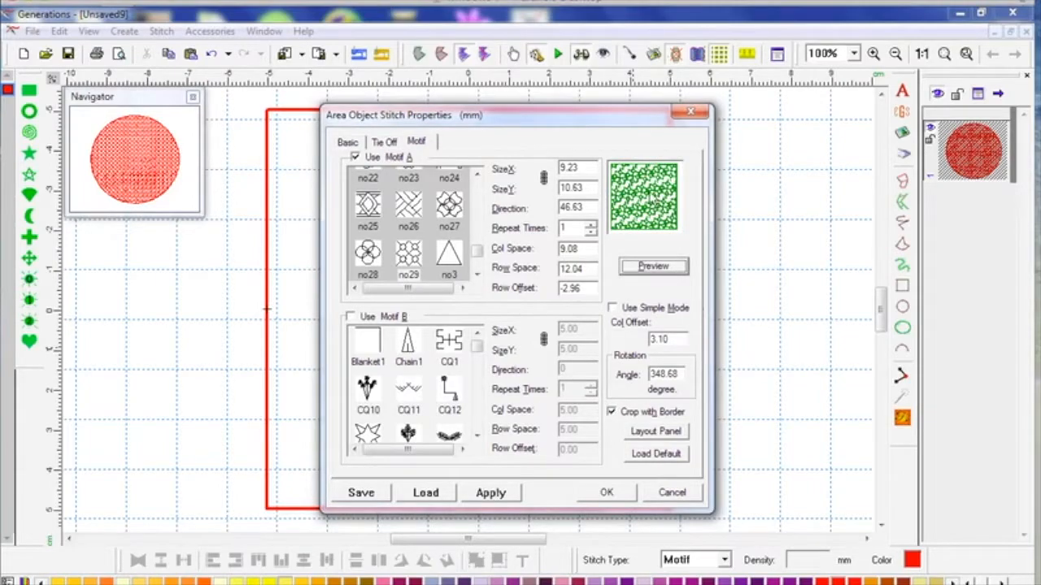
pyautogui.click(607, 493)
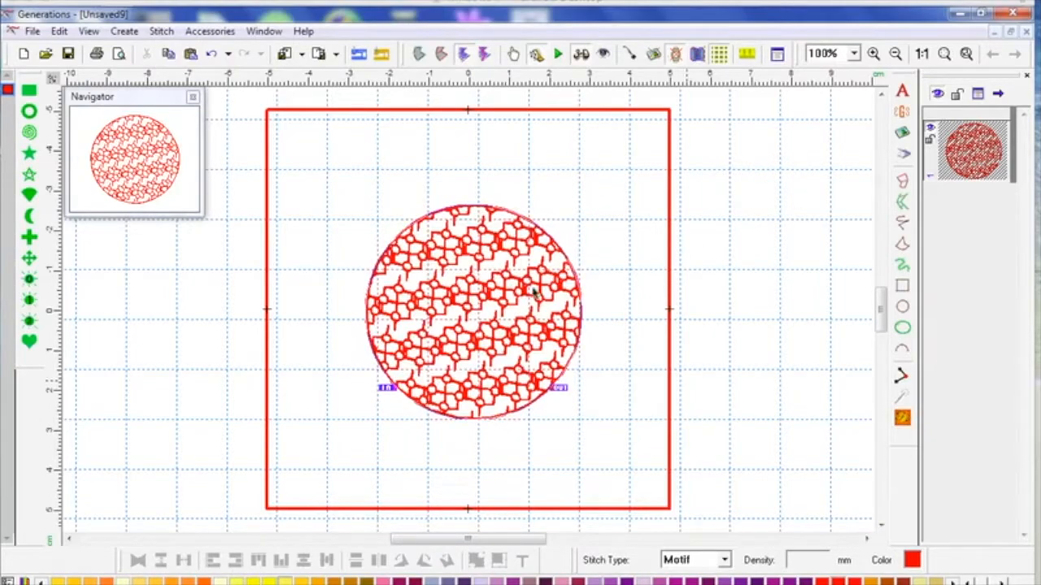
pyautogui.click(706, 248)
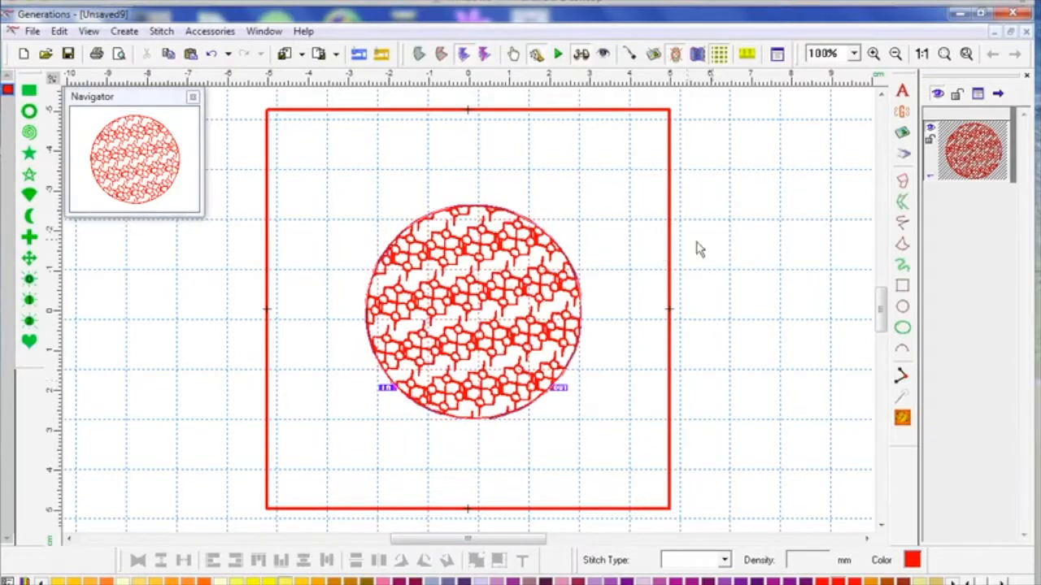
# - Enable Use Simple Mode in the circle's motif settings and apply it
pyautogui.doubleClick(559, 286)
pyautogui.click(416, 142)
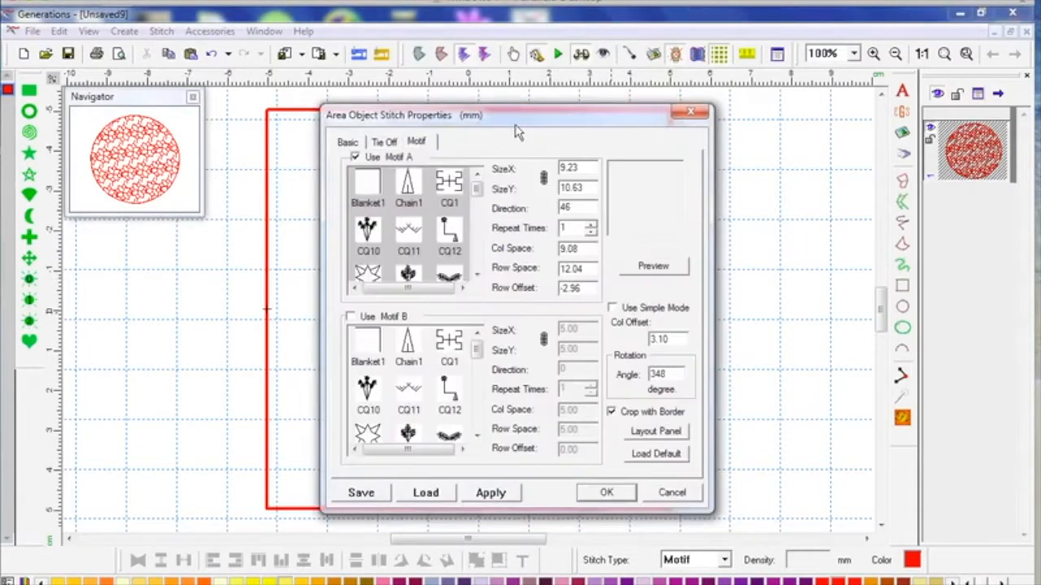
pyautogui.click(612, 309)
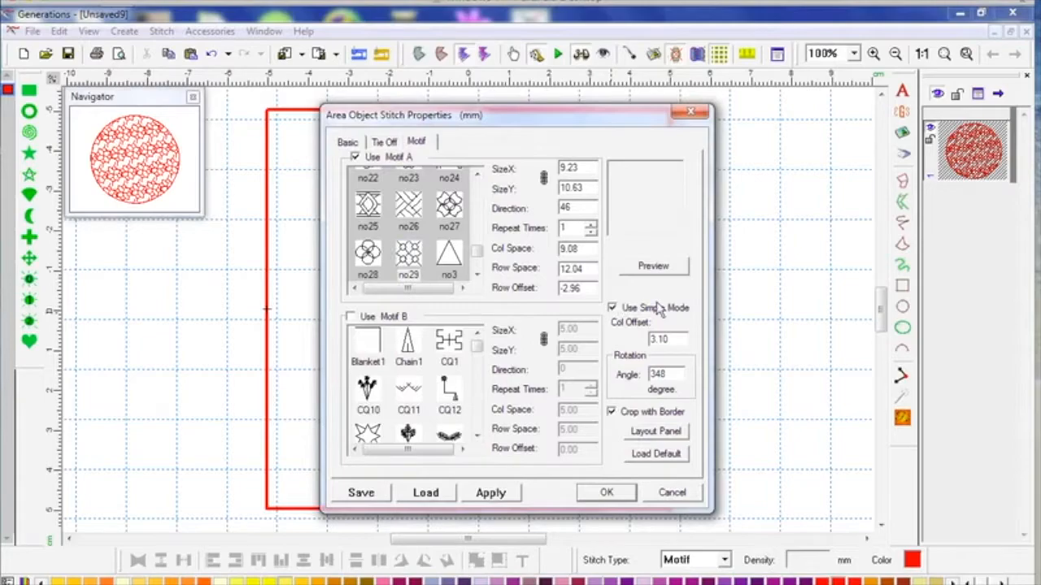
pyautogui.click(606, 493)
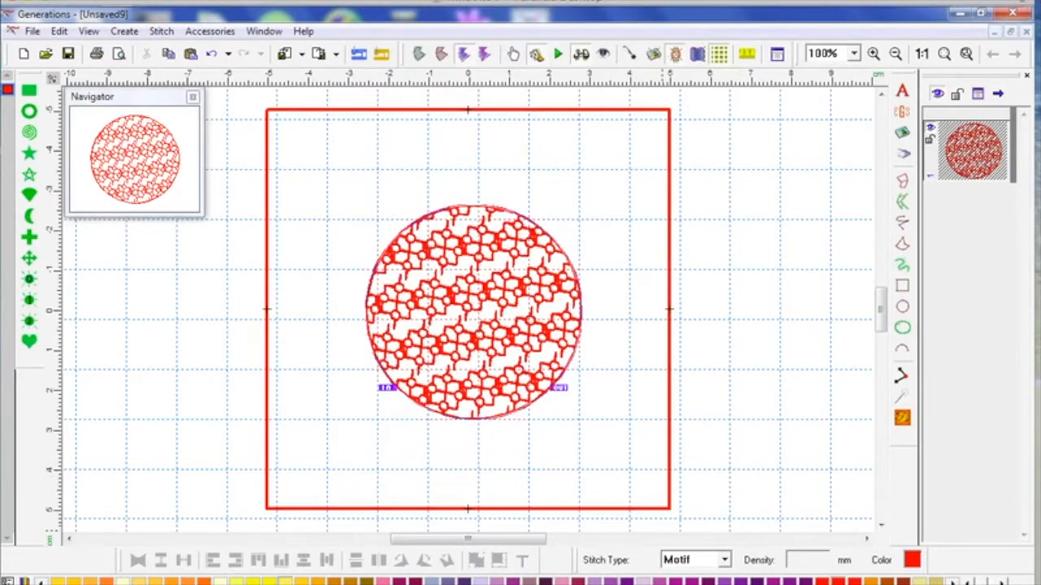
pyautogui.click(701, 379)
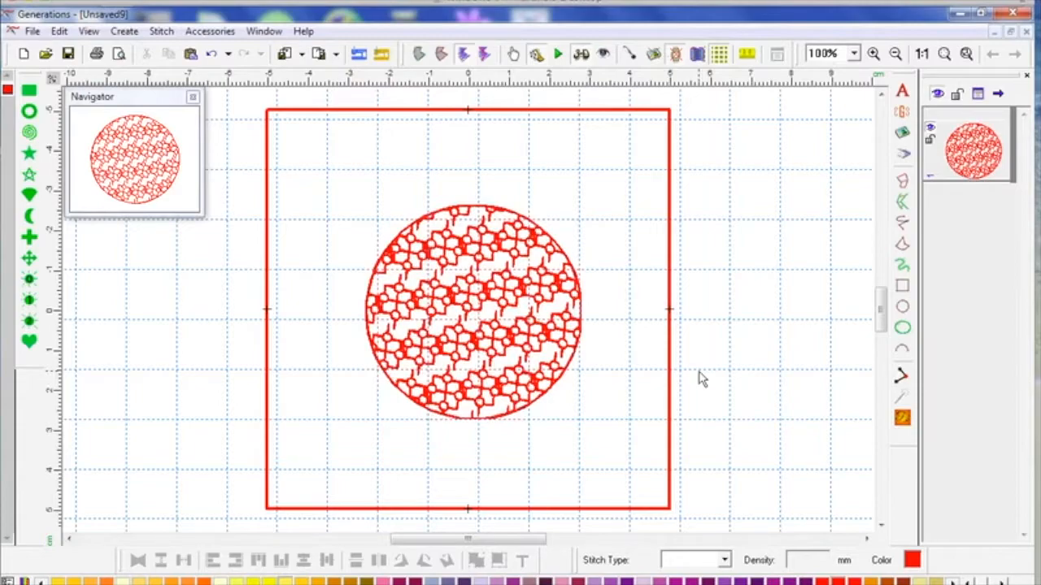
# - Play the stitch-out simulation of the circle with its unsewn stitches shown faintly, and return to editing
pyautogui.click(521, 299)
pyautogui.click(559, 54)
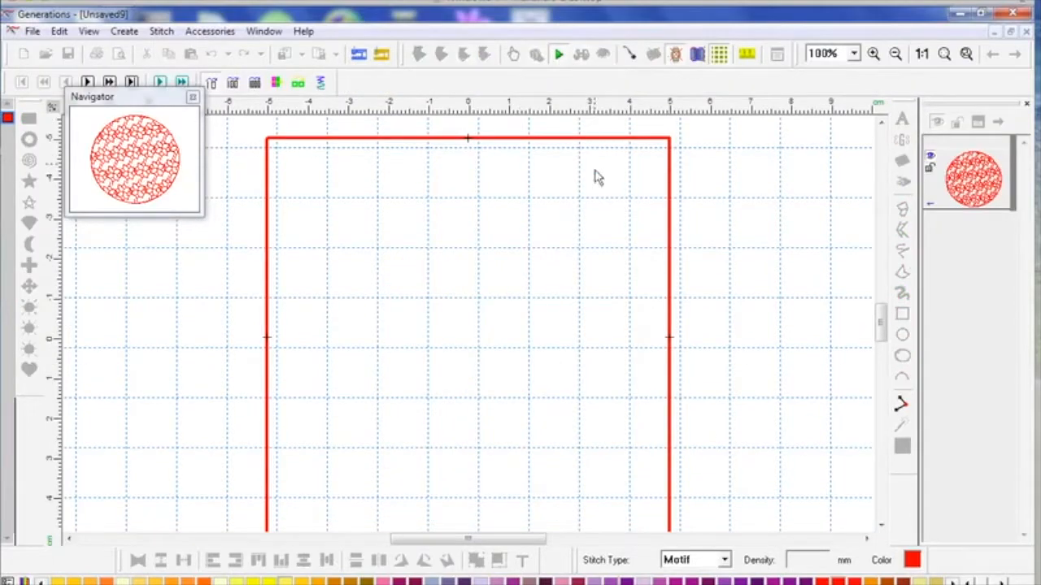
pyautogui.click(321, 82)
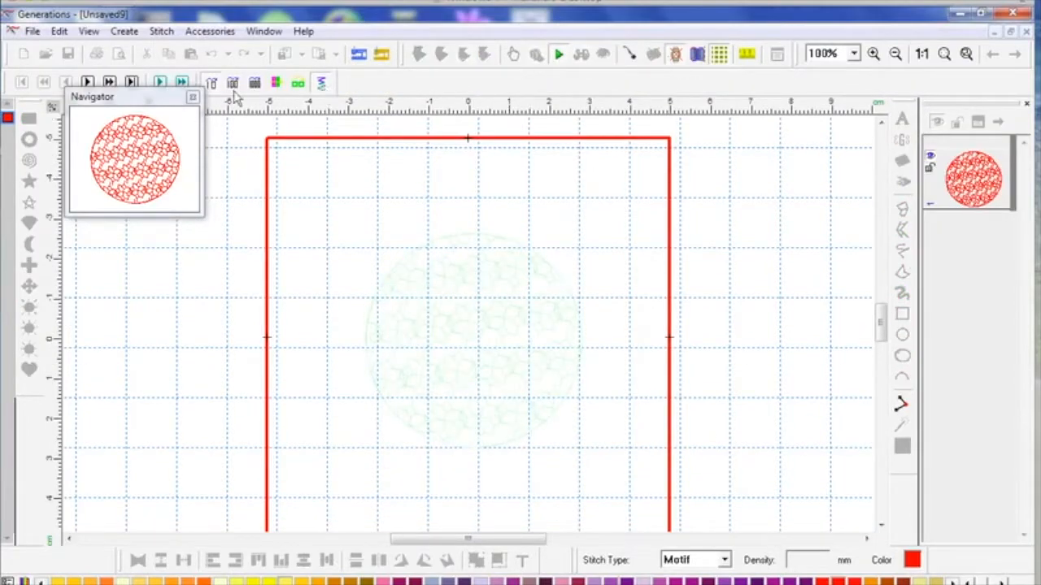
pyautogui.click(162, 82)
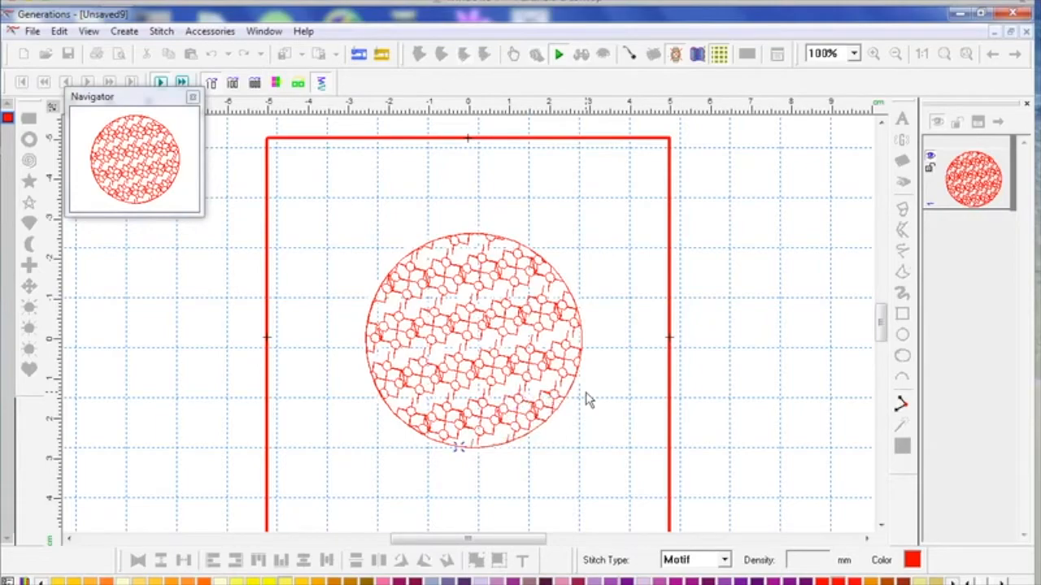
pyautogui.click(559, 53)
# - Turn off Crop with Border in the circle's motif settings and apply it
pyautogui.click(570, 290)
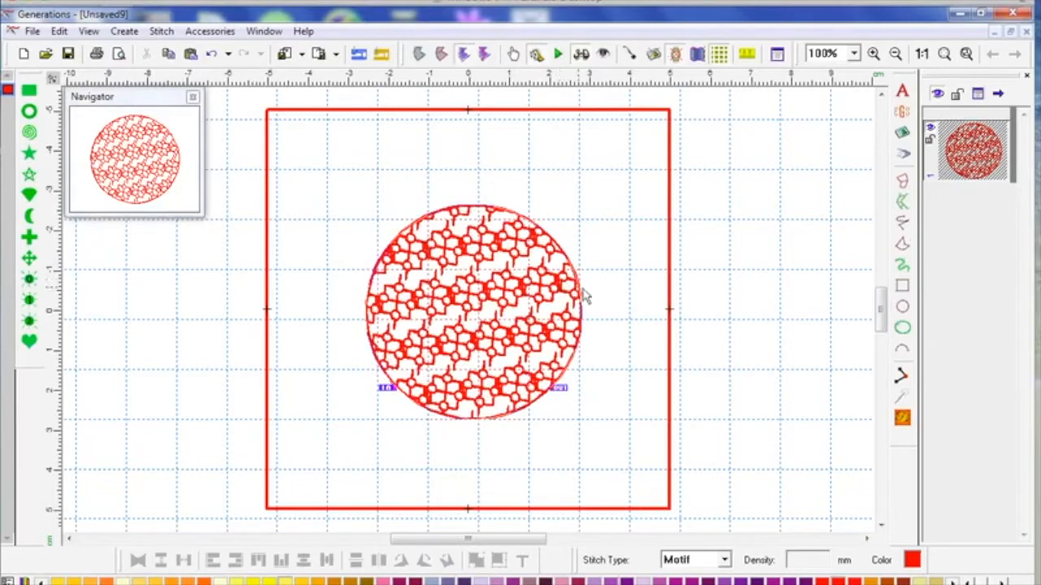
pyautogui.doubleClick(572, 310)
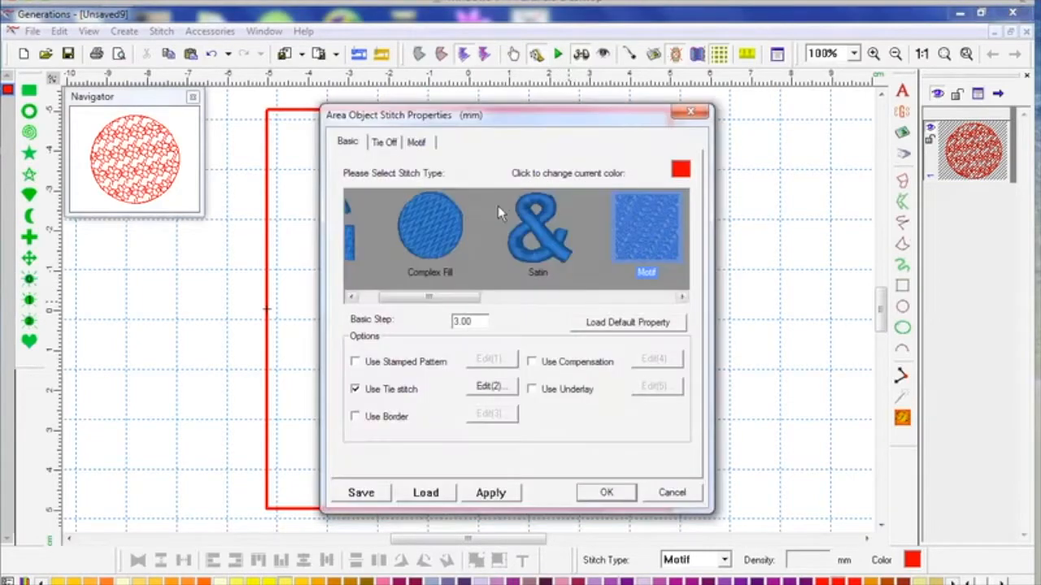
pyautogui.click(417, 143)
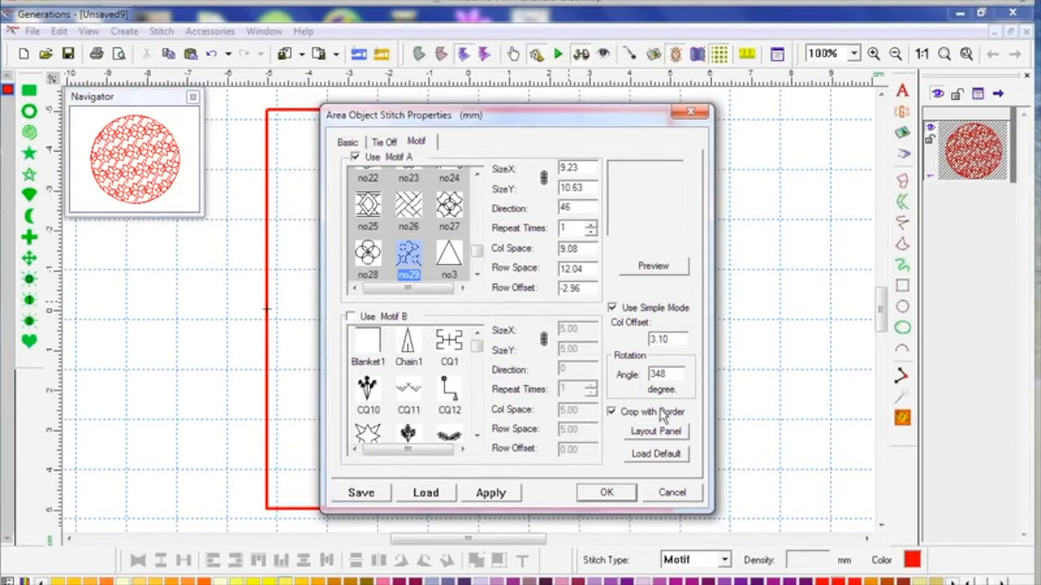
pyautogui.click(612, 412)
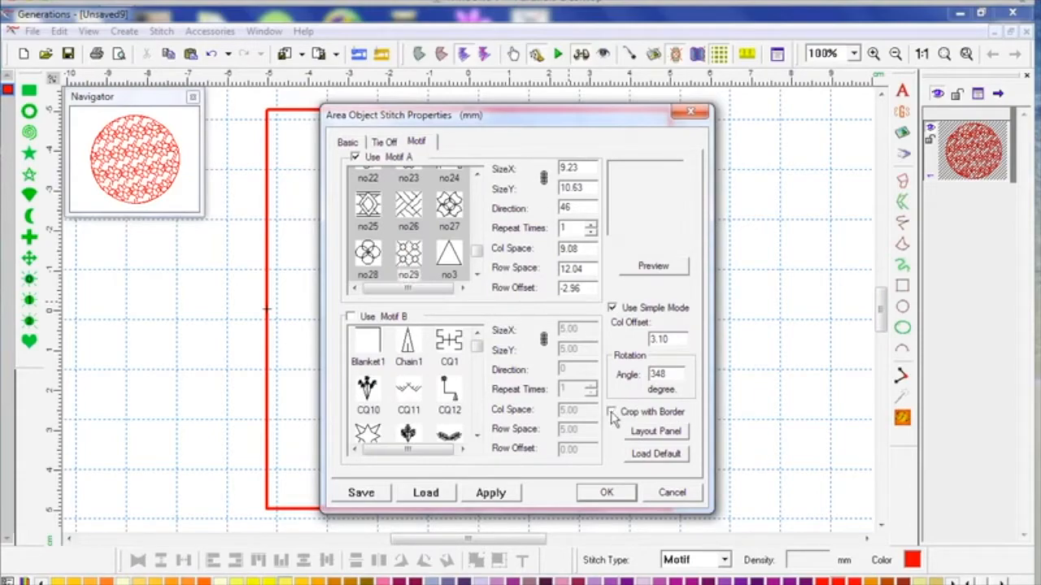
pyautogui.click(607, 493)
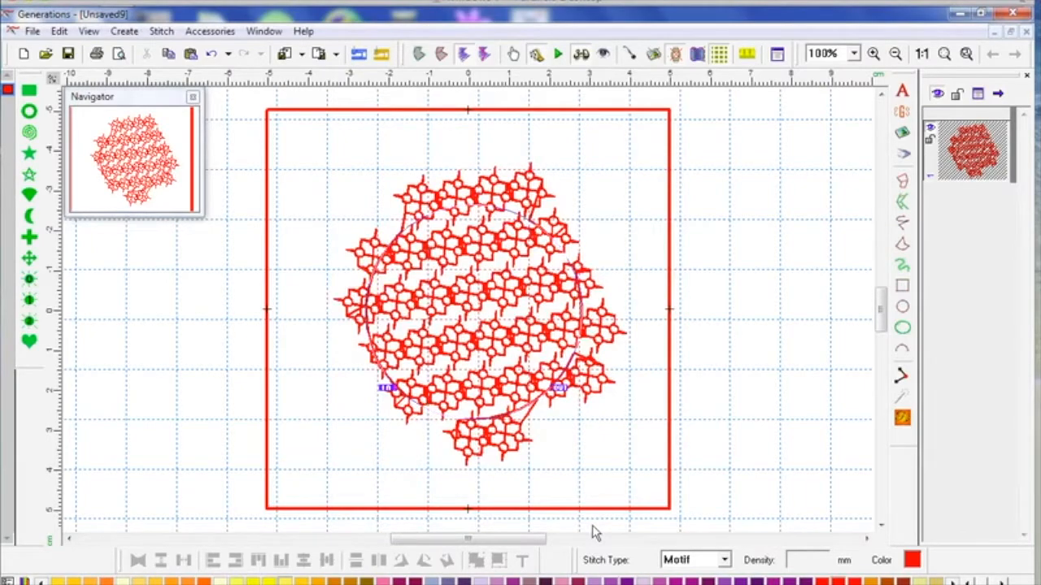
# - Turn Crop with Border back on in the circle's motif settings and apply it
pyautogui.doubleClick(344, 110)
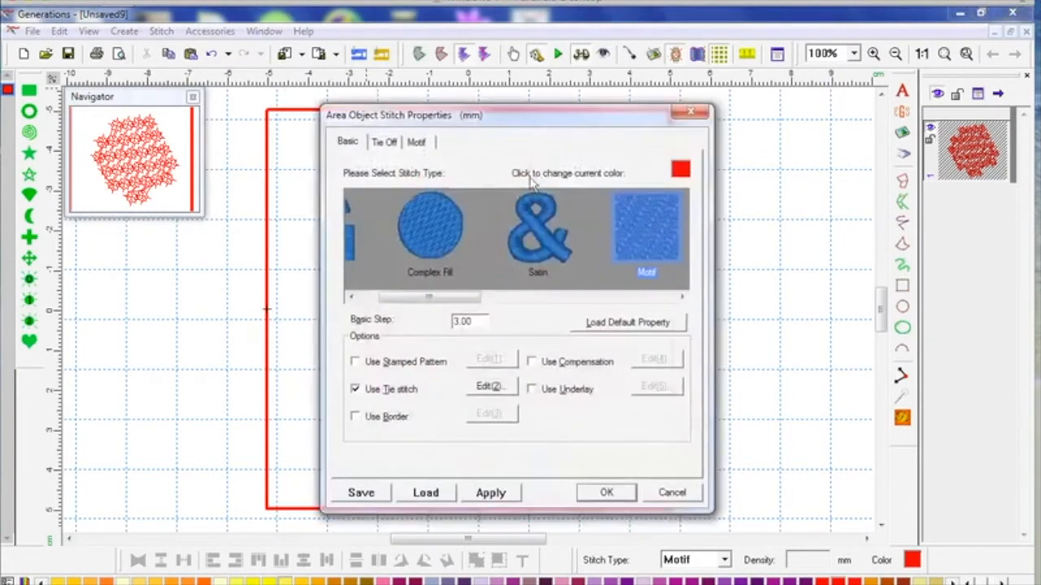
pyautogui.click(423, 143)
pyautogui.click(615, 413)
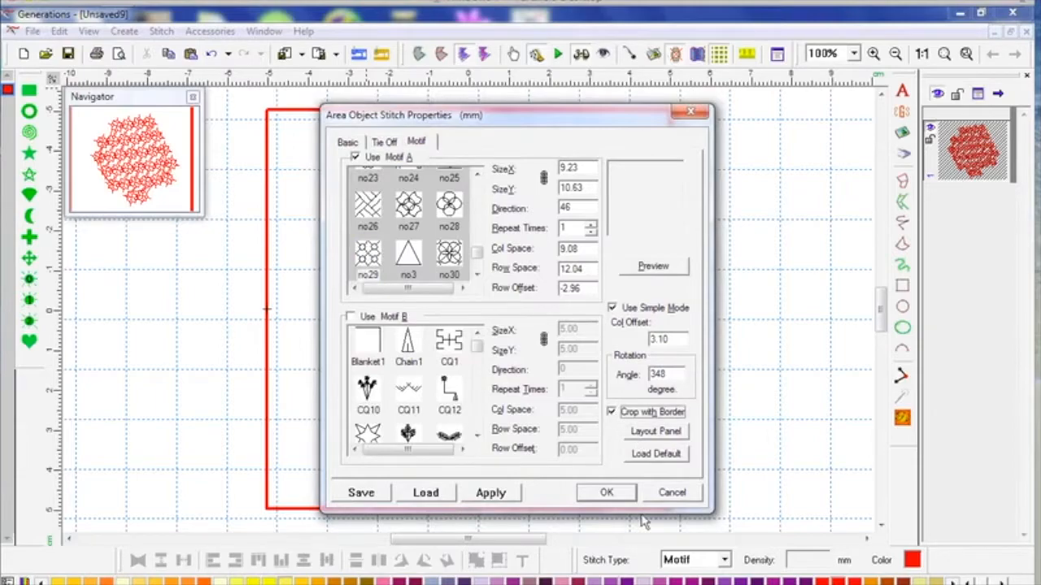
pyautogui.click(609, 492)
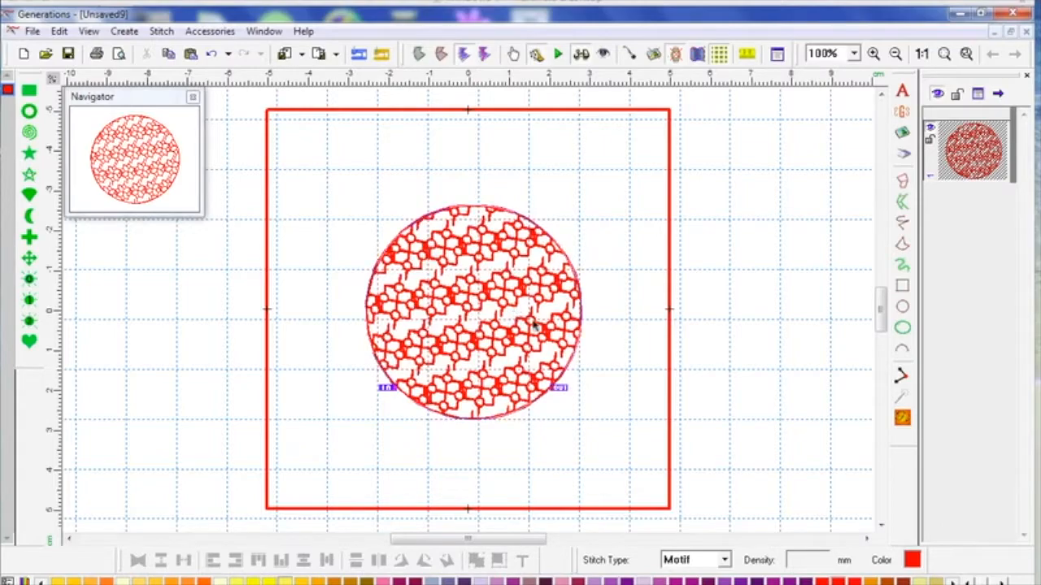
# - Delete the motif-filled circle from the design
pyautogui.click(673, 362)
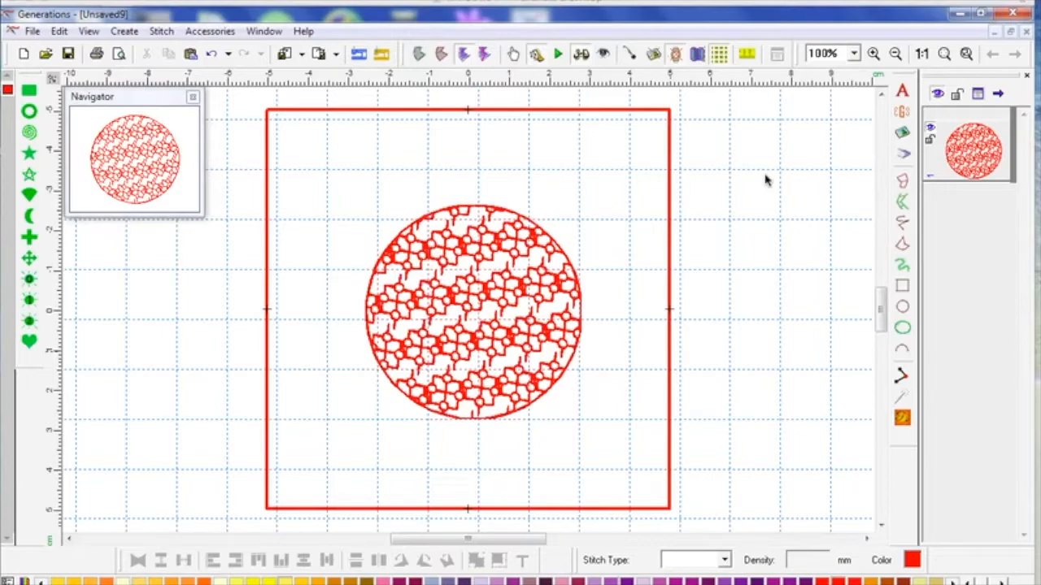
pyautogui.click(973, 154)
pyautogui.press('Delete')
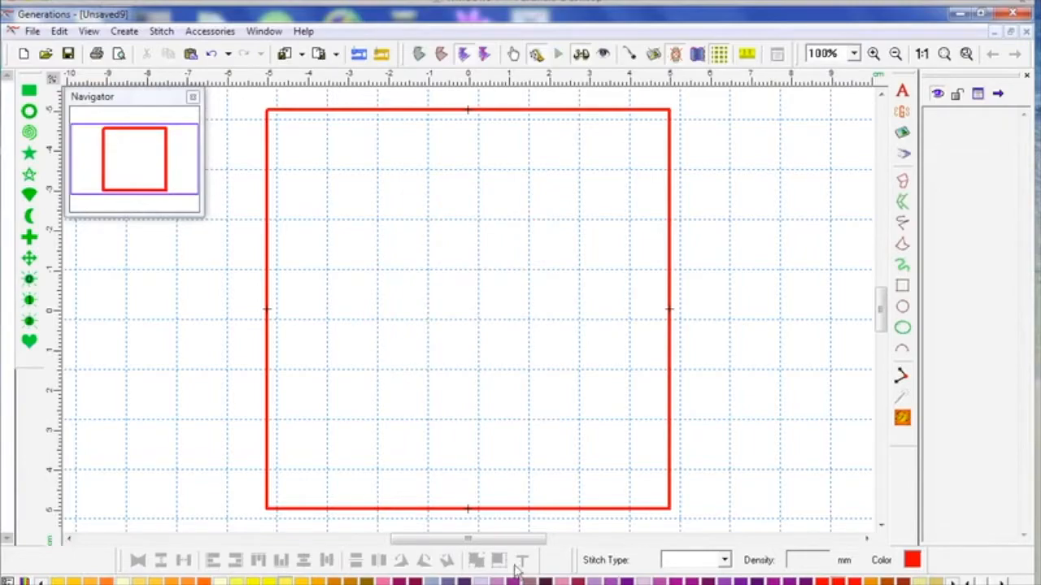
# - Draw a house outline with crossed diagonals as one continuous run-stitch line in the hoop's left half, about 2.5 cm wide and 3.7 cm tall
pyautogui.moveTo(498, 540); pyautogui.dragTo(489, 540)
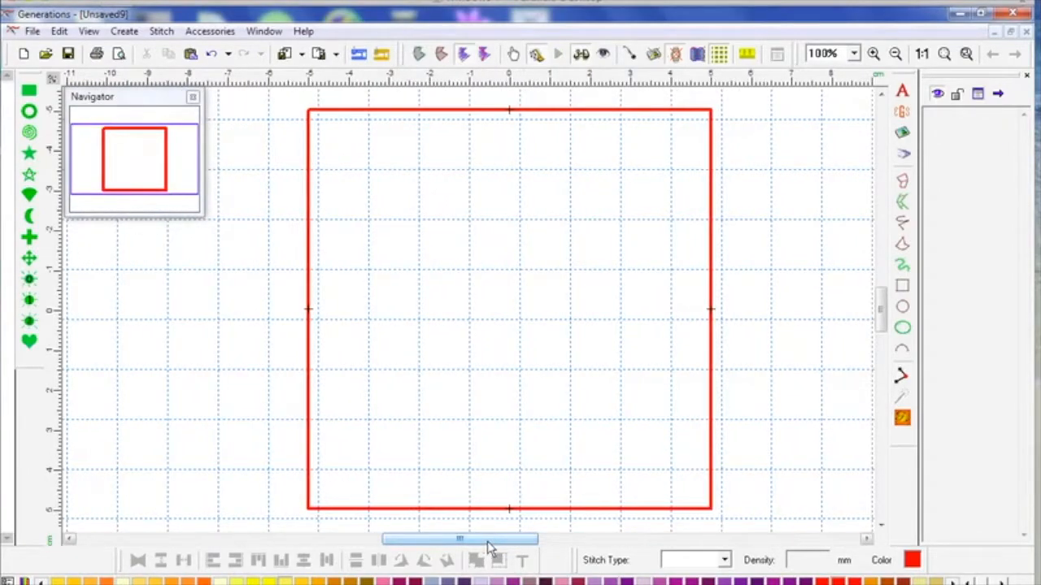
pyautogui.click(902, 223)
pyautogui.moveTo(368, 370)
pyautogui.mouseDown()
pyautogui.moveTo(368, 268)
pyautogui.moveTo(419, 218)
pyautogui.moveTo(474, 270)
pyautogui.moveTo(469, 371)
pyautogui.mouseUp()
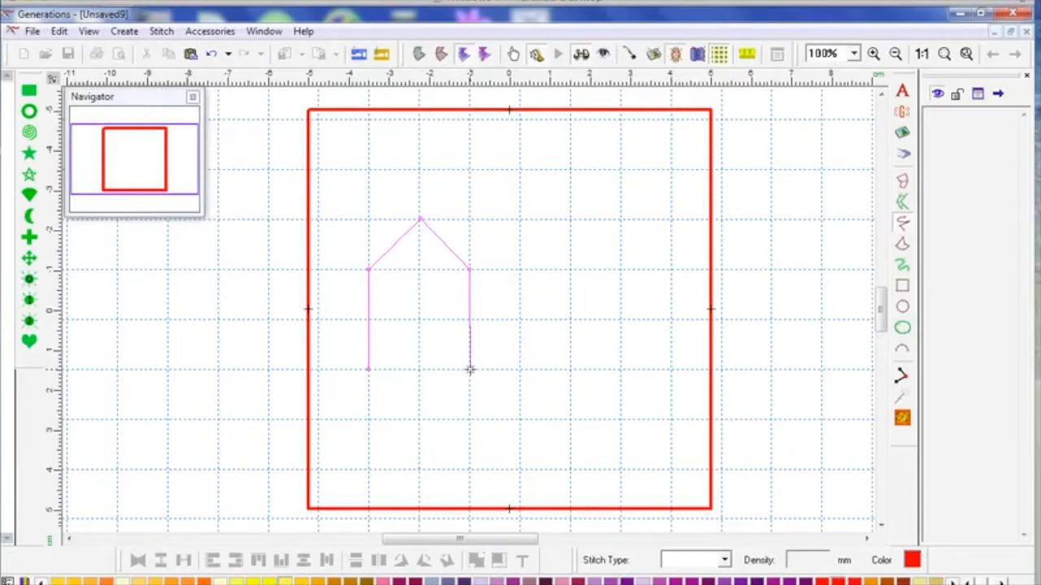
pyautogui.moveTo(468, 370)
pyautogui.mouseDown()
pyautogui.moveTo(368, 371)
pyautogui.moveTo(469, 268)
pyautogui.moveTo(366, 268)
pyautogui.moveTo(438, 322)
pyautogui.moveTo(471, 368)
pyautogui.mouseUp()
pyautogui.rightClick(472, 356)
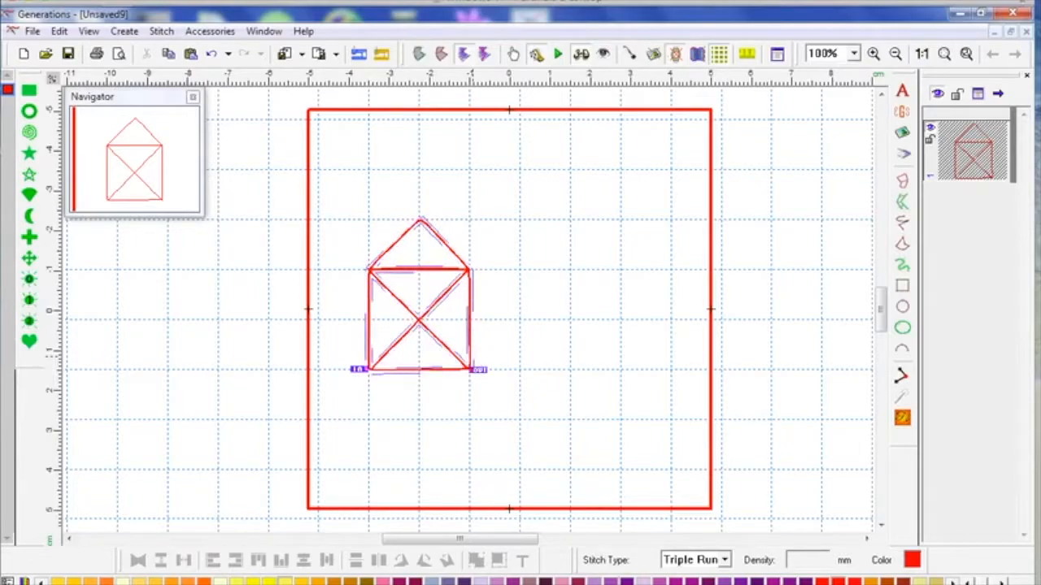
# - Draw a second house of the same size and shape beside the first, placing one continuous stitch line point by point
pyautogui.click(903, 379)
pyautogui.click(521, 370)
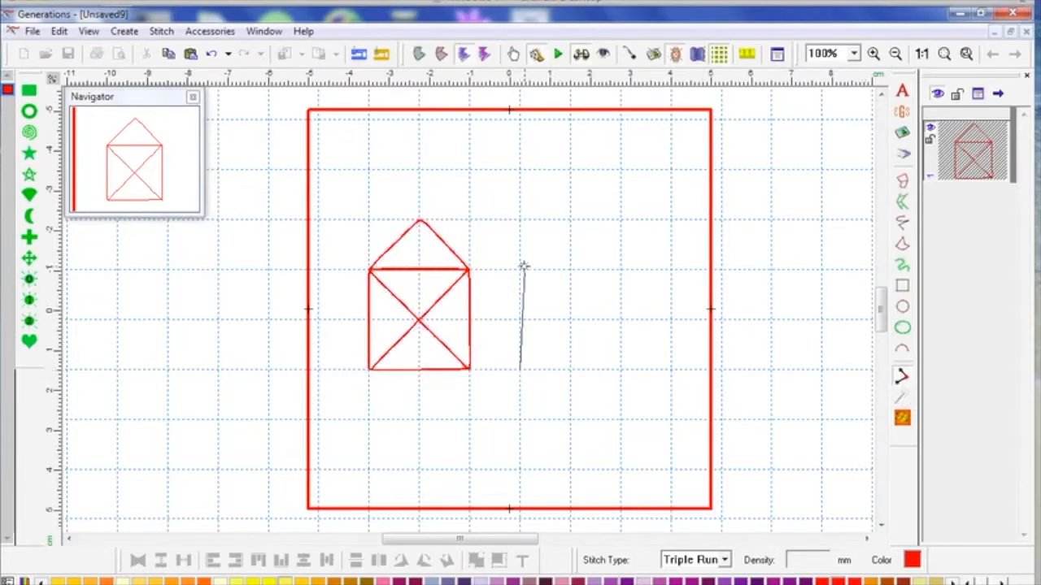
pyautogui.click(520, 268)
pyautogui.click(570, 218)
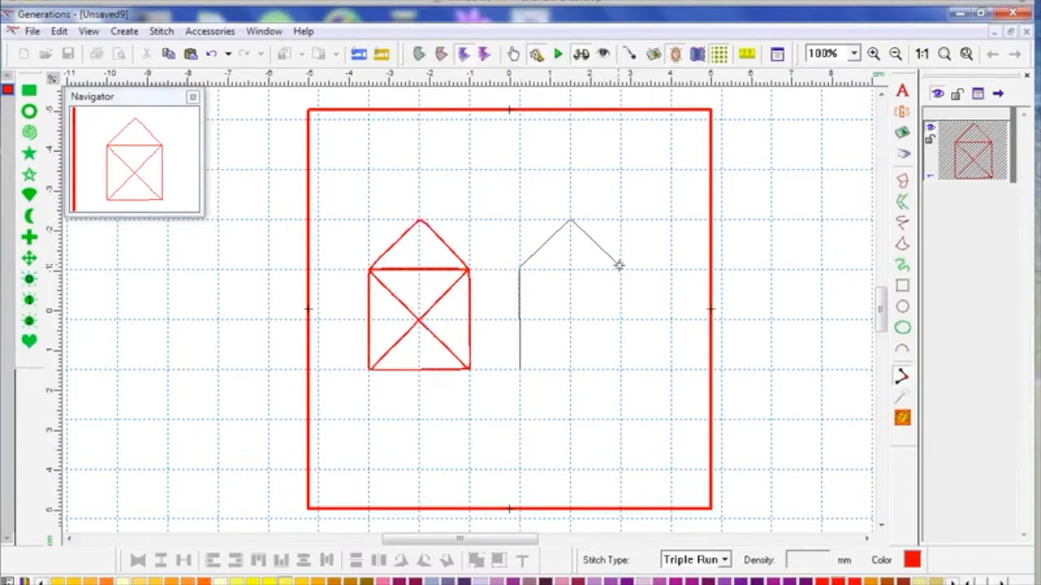
pyautogui.click(620, 268)
pyautogui.click(620, 370)
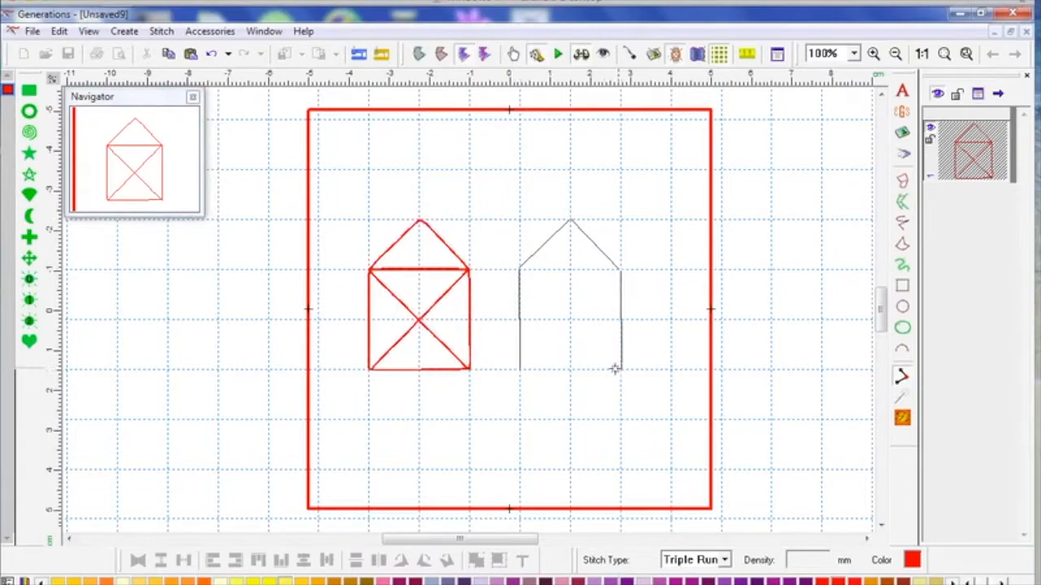
pyautogui.click(521, 370)
pyautogui.click(620, 268)
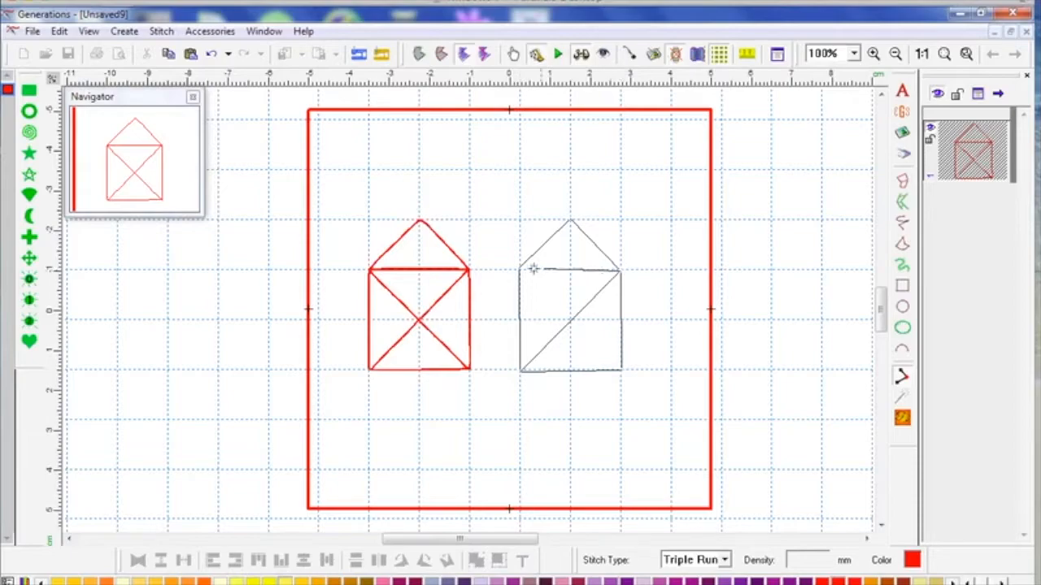
pyautogui.click(521, 269)
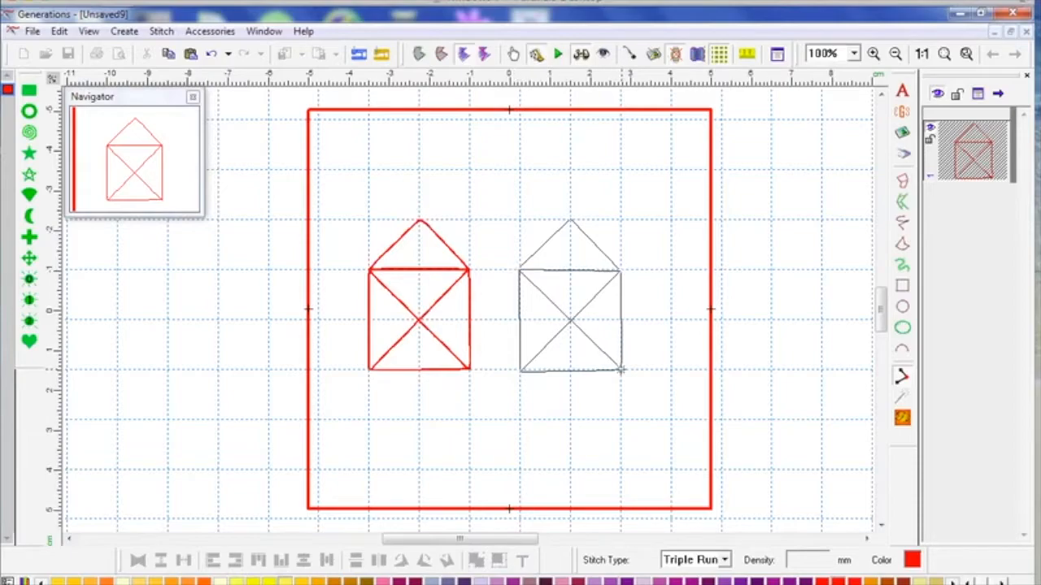
pyautogui.doubleClick(620, 370)
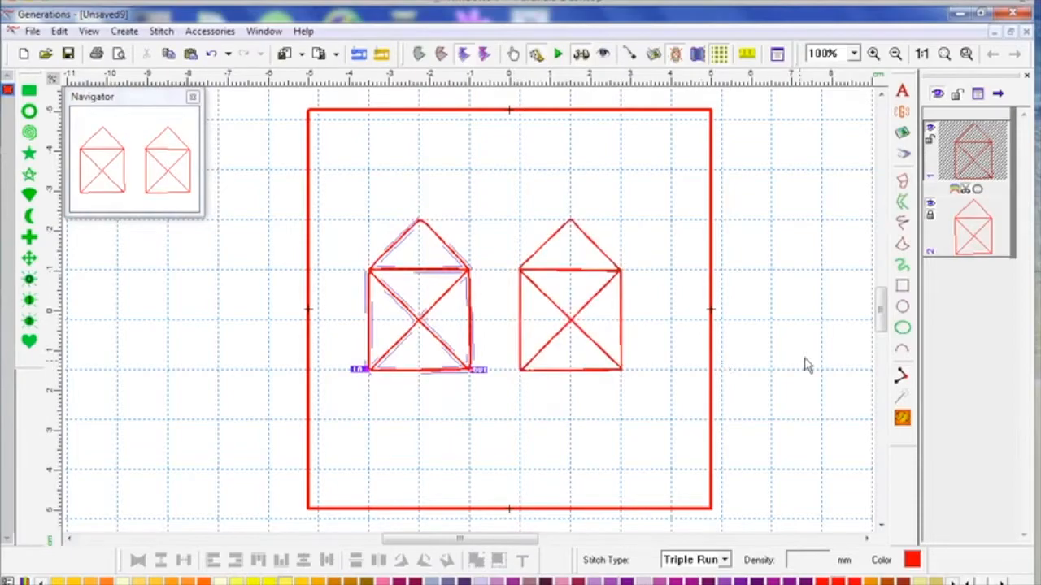
# - Select the two house objects in turn to compare their stitch type and lock state
pyautogui.click(974, 238)
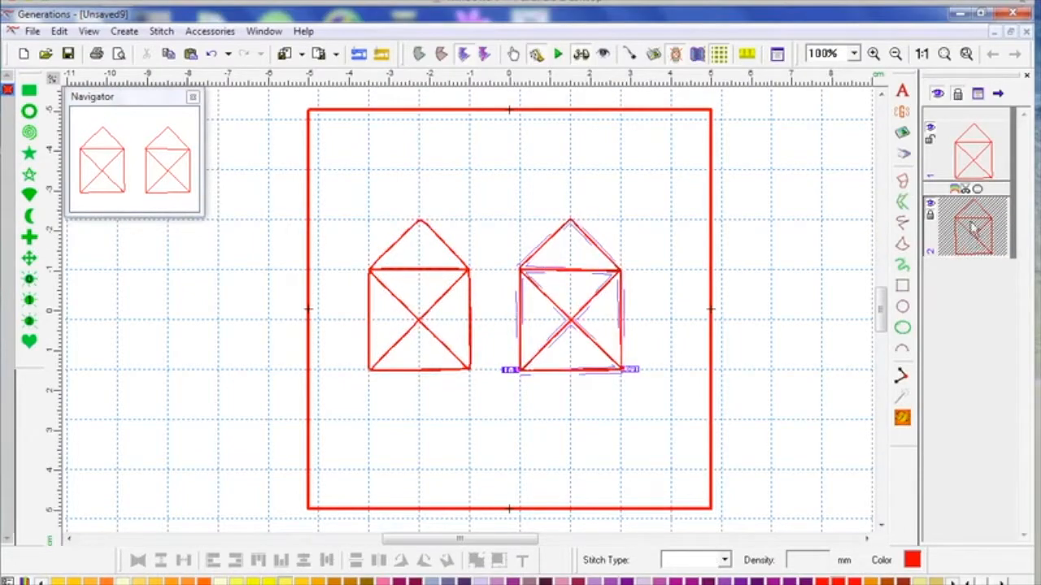
pyautogui.click(980, 170)
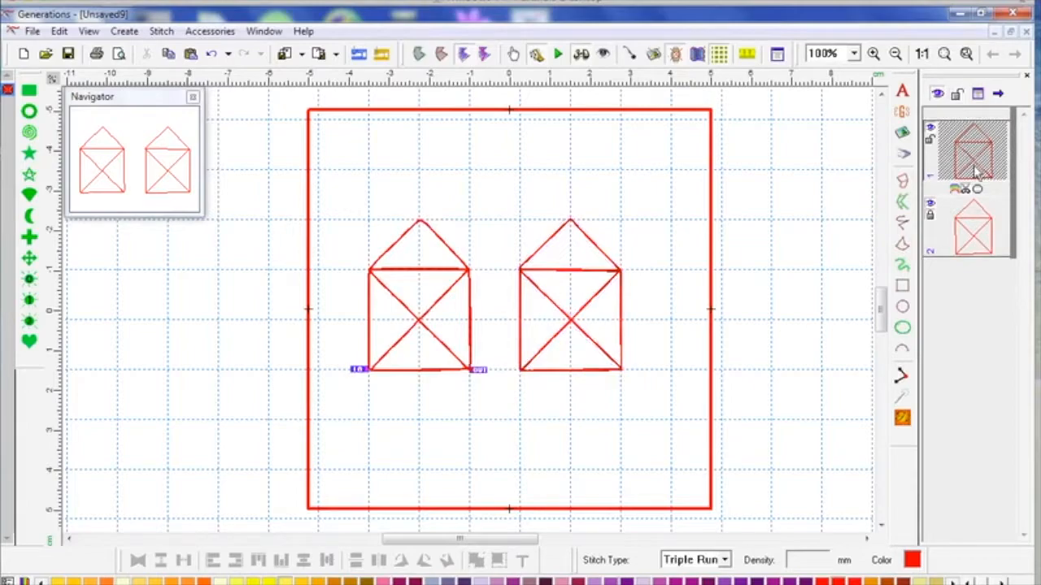
pyautogui.click(968, 239)
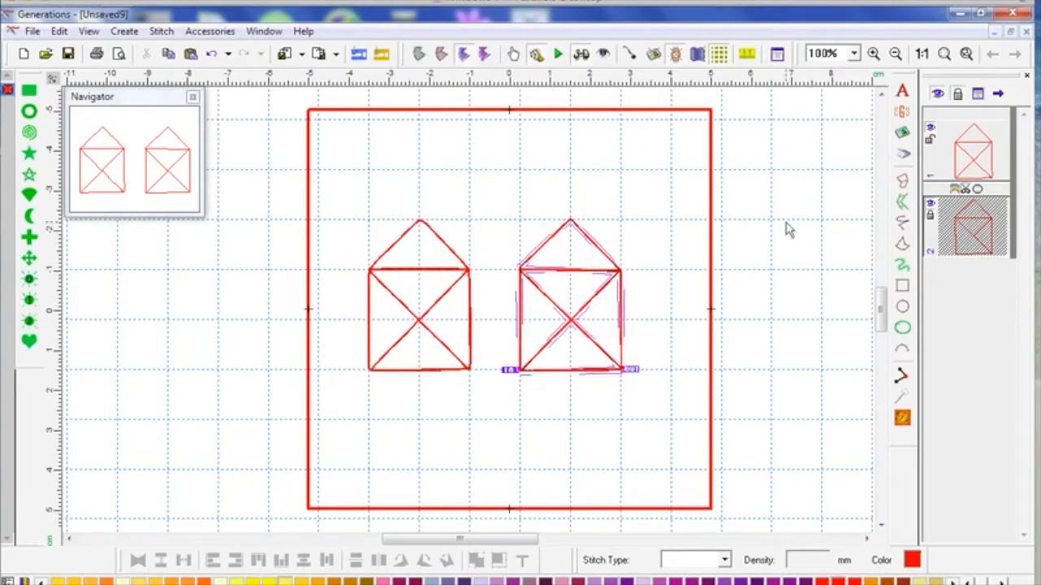
# - Measure from the second house's lower-left corner towards the crossing of its diagonals, and clear the selection
pyautogui.press('m')
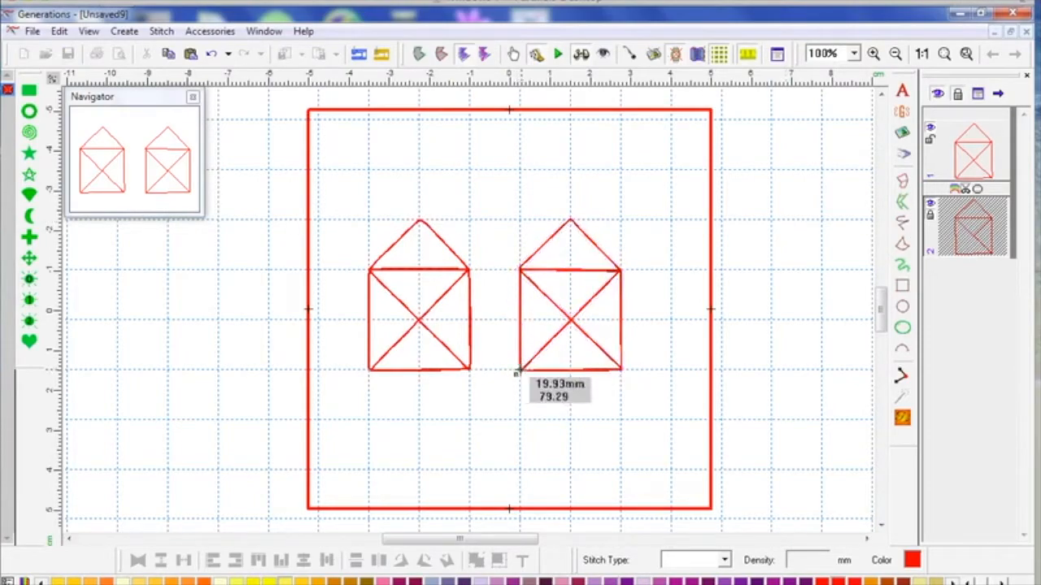
pyautogui.click(521, 371)
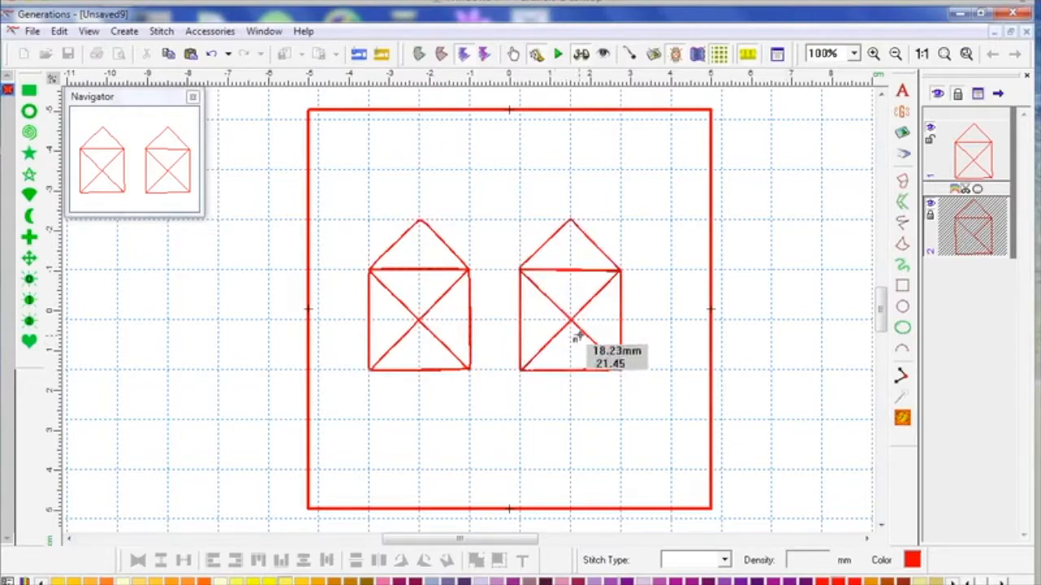
pyautogui.press('Escape')
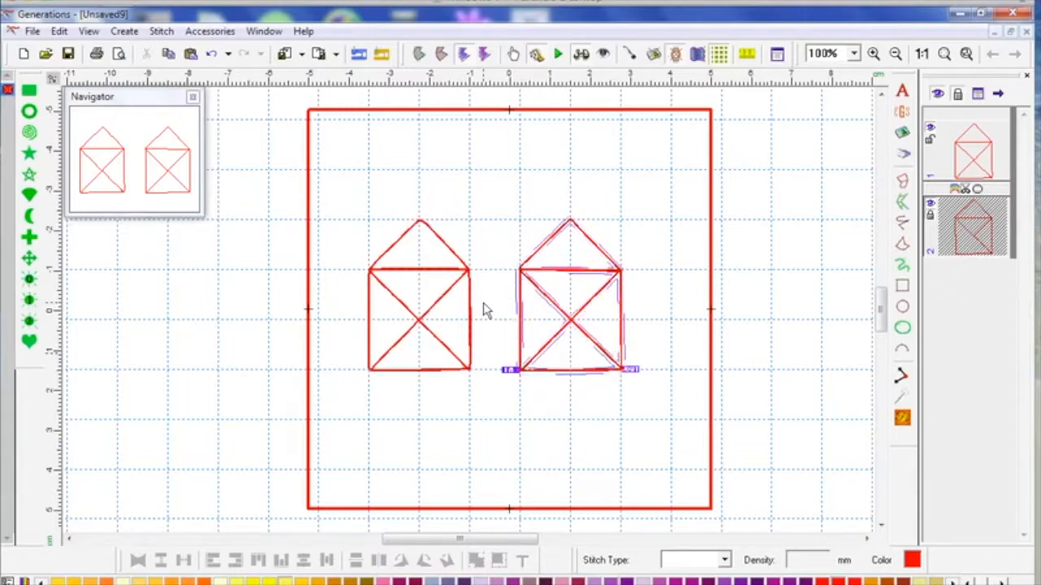
pyautogui.click(730, 261)
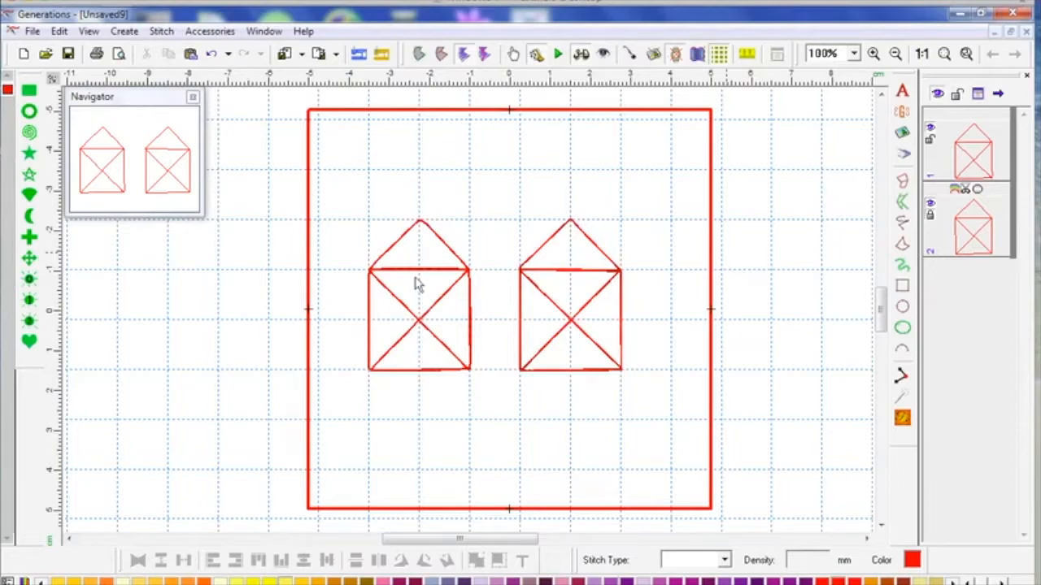
# - Copy the second house into a new design and place it near the centre of the hoop
pyautogui.click(576, 326)
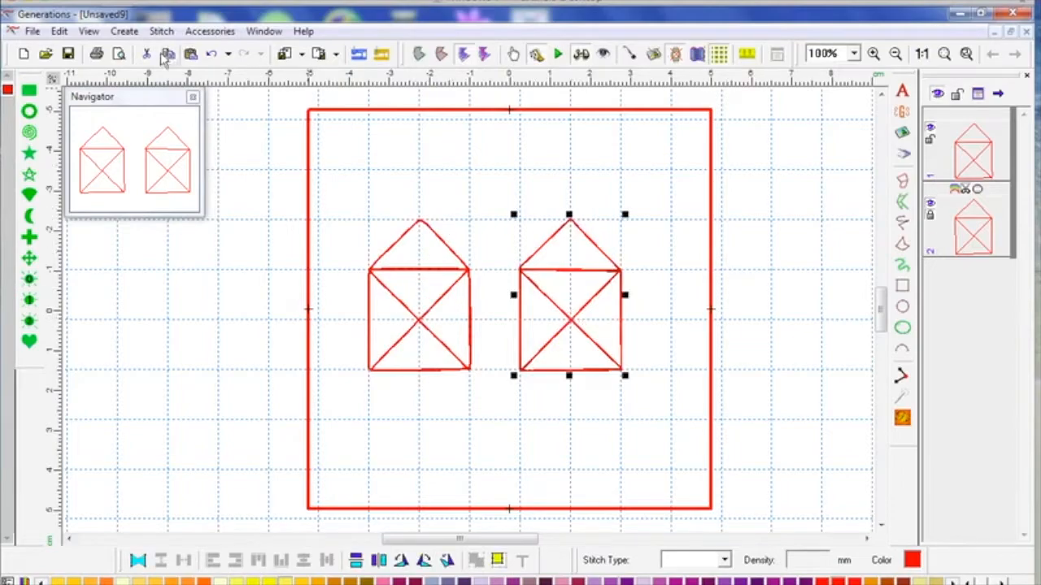
pyautogui.click(23, 55)
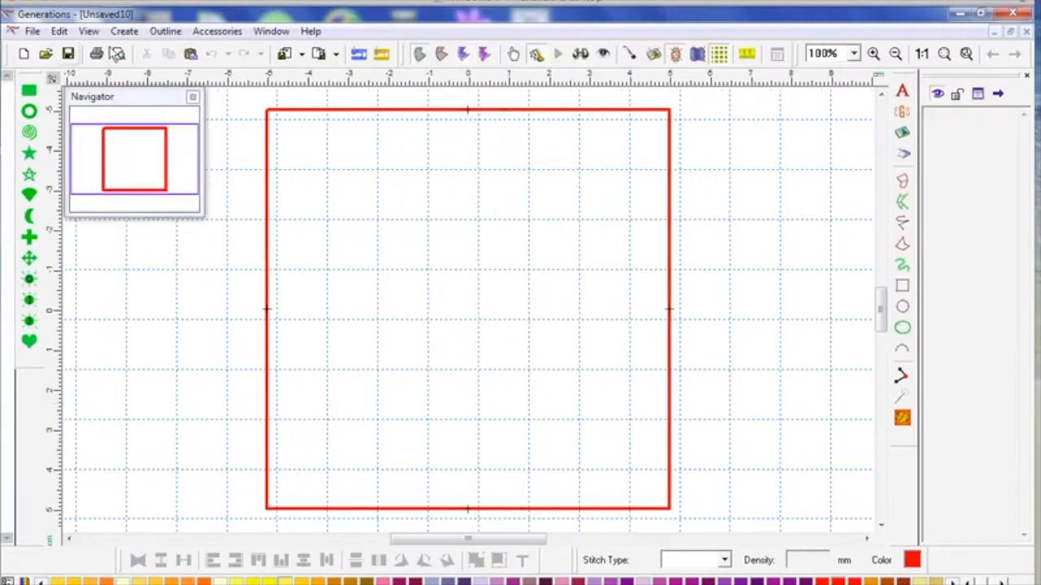
pyautogui.click(191, 54)
pyautogui.click(901, 417)
pyautogui.moveTo(531, 318); pyautogui.dragTo(481, 322)
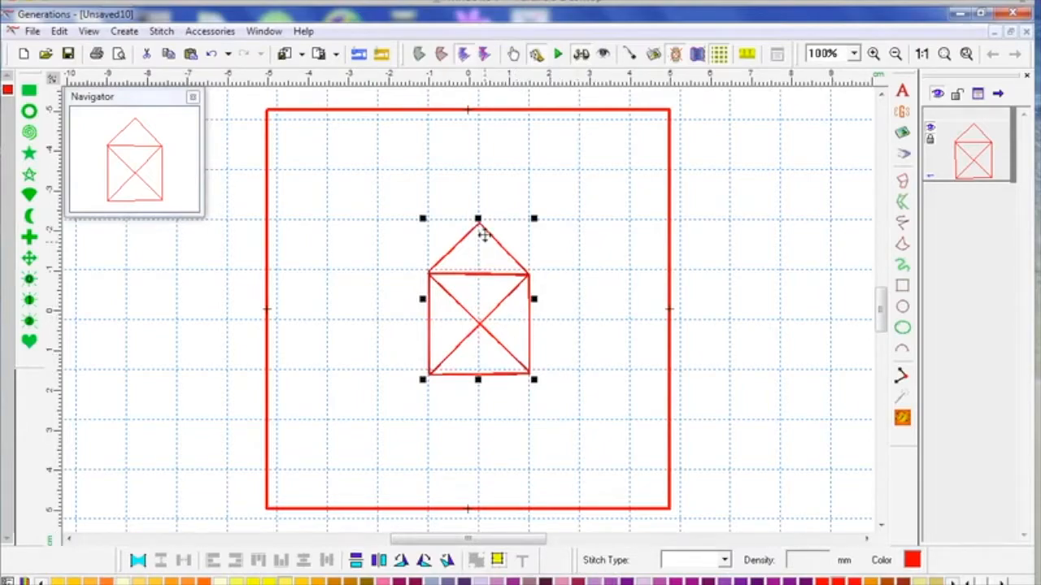
# - Save the house as a motif file named HP-House-9 and close its design without saving changes
pyautogui.click(504, 274)
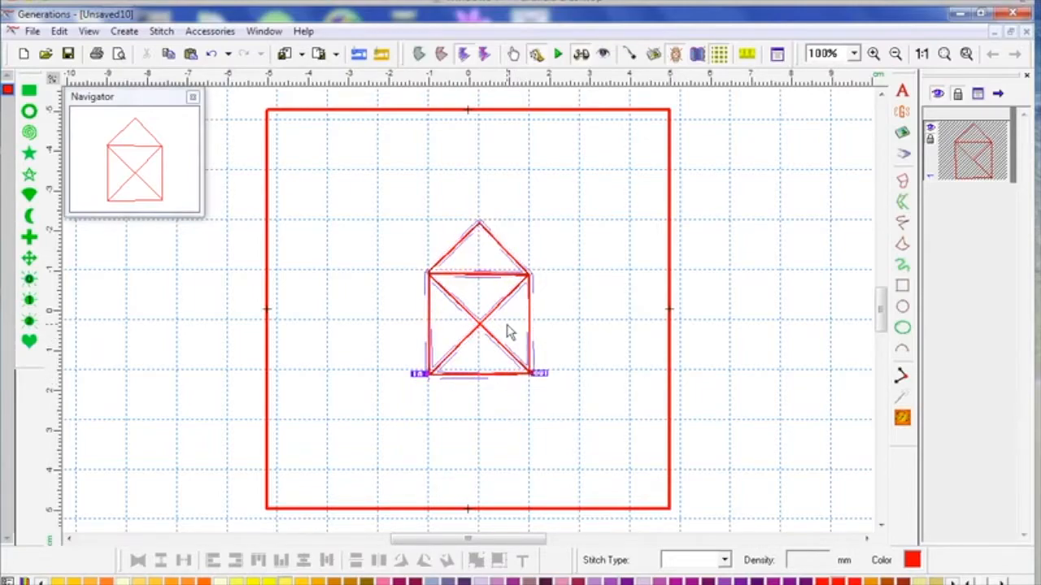
pyautogui.click(213, 32)
pyautogui.moveTo(291, 226)
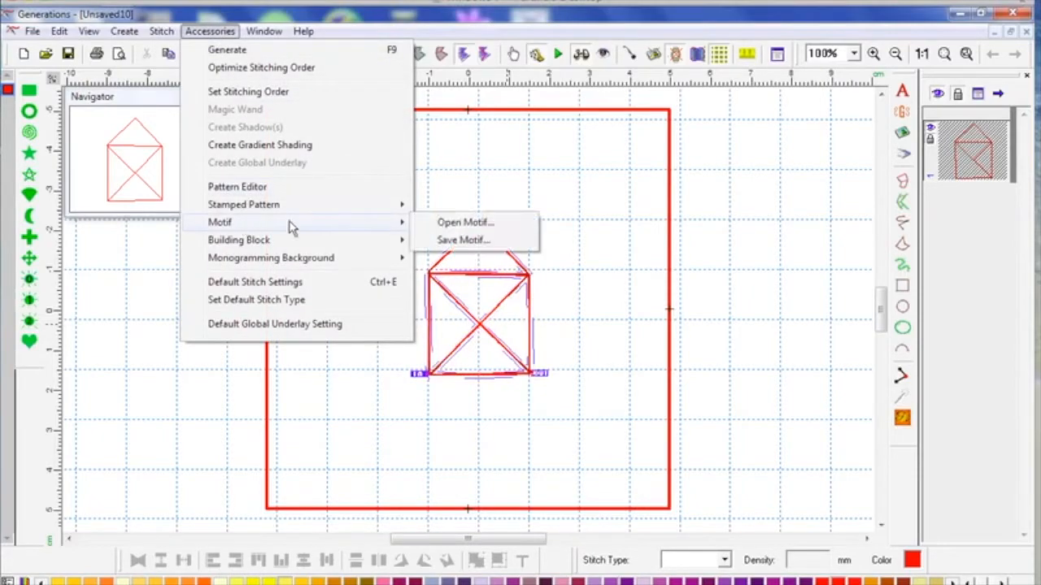
pyautogui.click(479, 240)
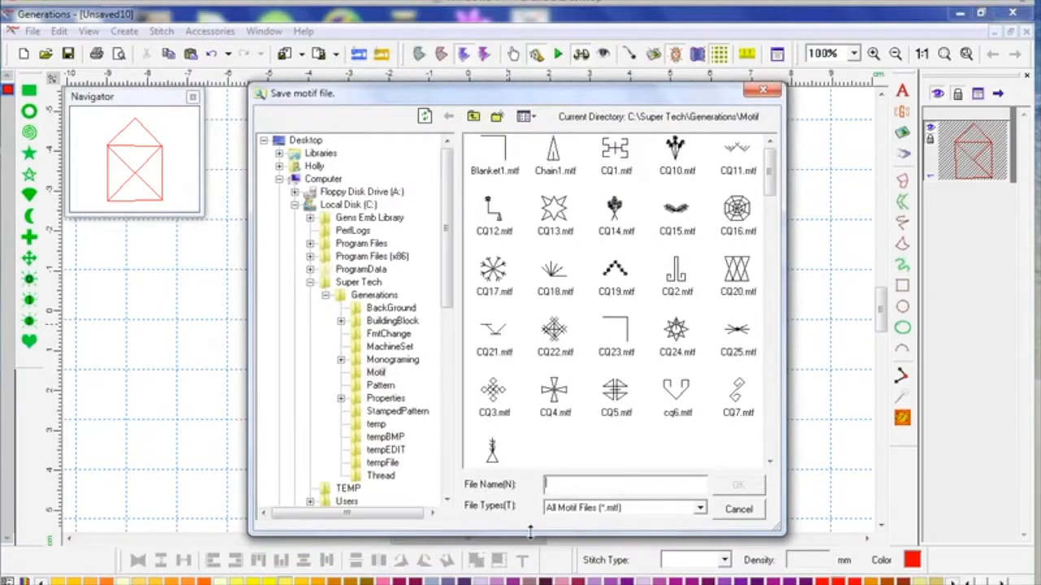
pyautogui.write('HP-House-9')
pyautogui.click(730, 489)
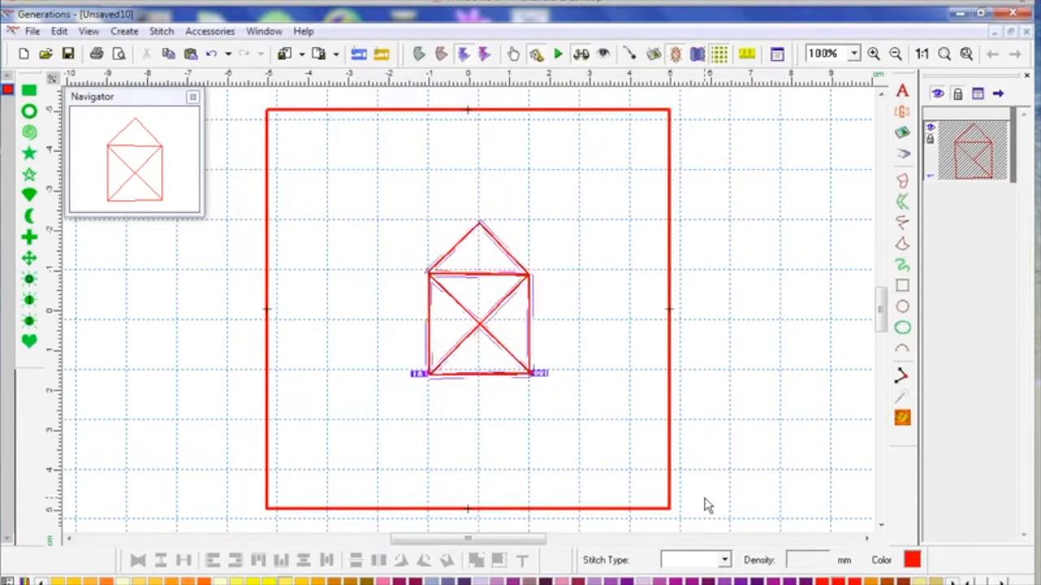
pyautogui.click(1025, 31)
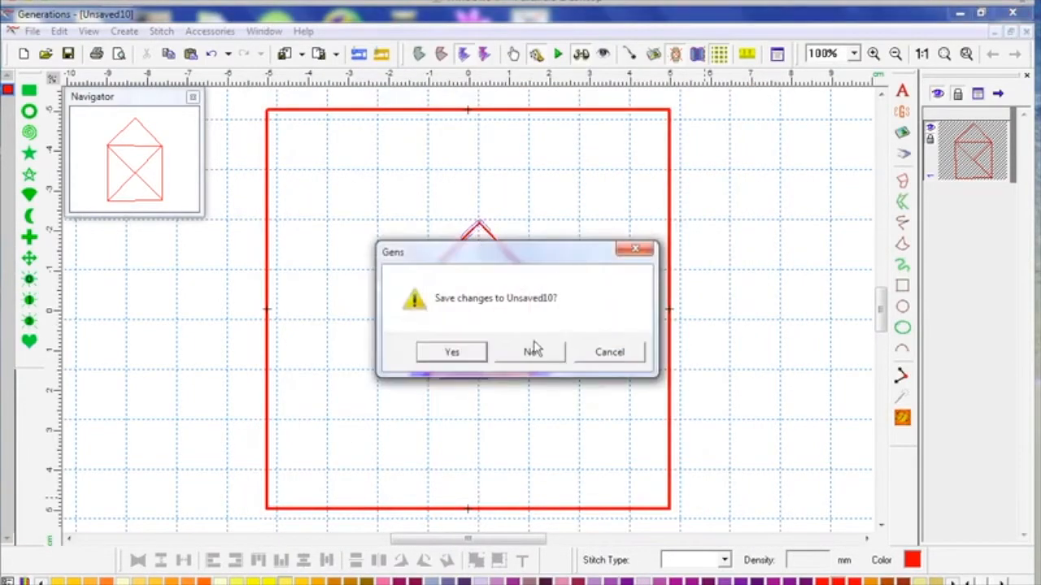
pyautogui.click(529, 353)
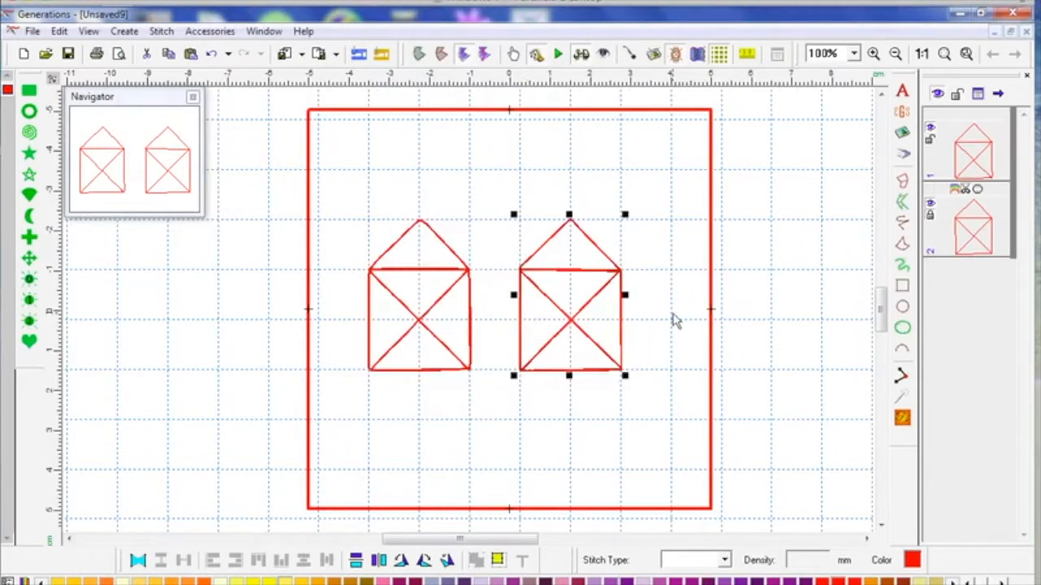
# - Delete the second house and move the remaining house to the centre of the hoop
pyautogui.press('Delete')
pyautogui.click(525, 353)
pyautogui.moveTo(471, 317); pyautogui.dragTo(563, 314)
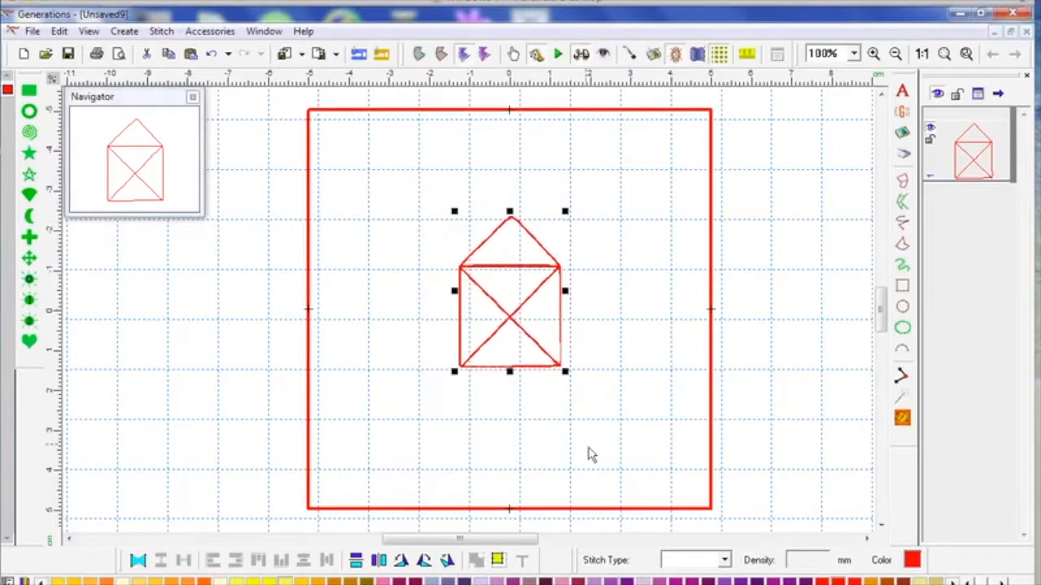
# - Save the remaining triple-run house as a motif file named HP-House-275
pyautogui.doubleClick(543, 266)
pyautogui.click(213, 30)
pyautogui.moveTo(244, 224)
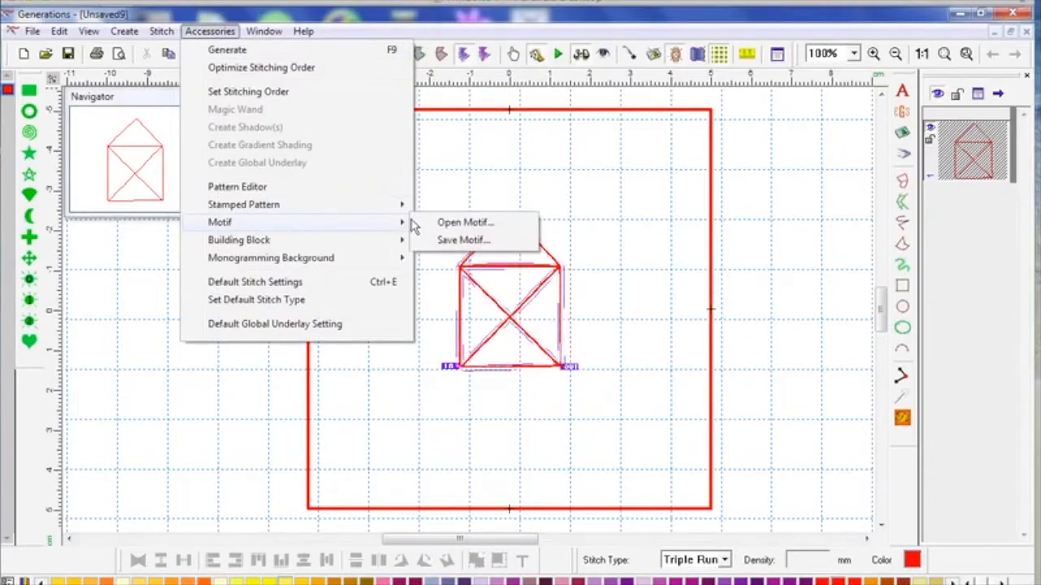
pyautogui.click(492, 246)
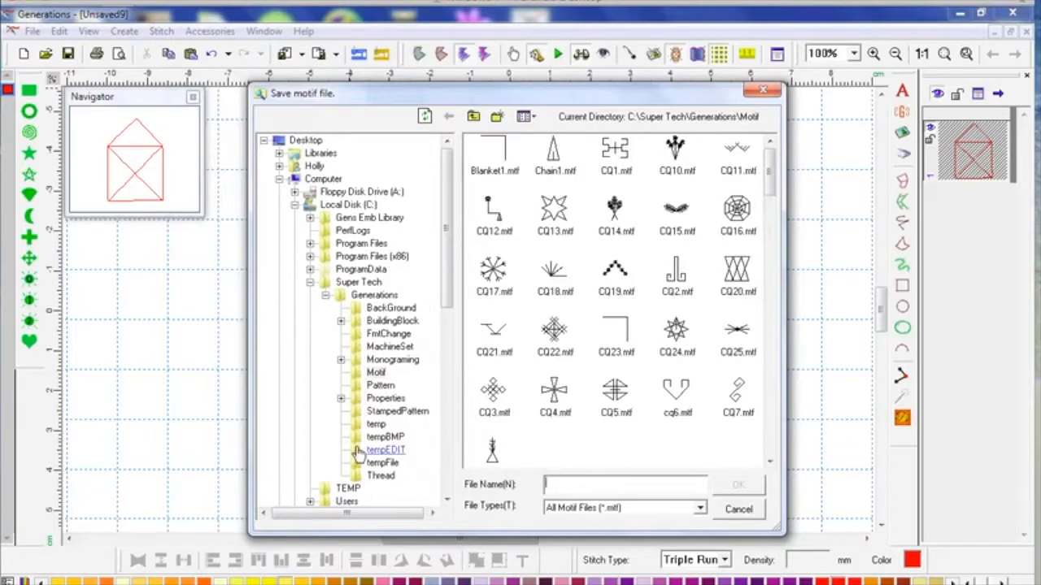
pyautogui.write('HP-House-275')
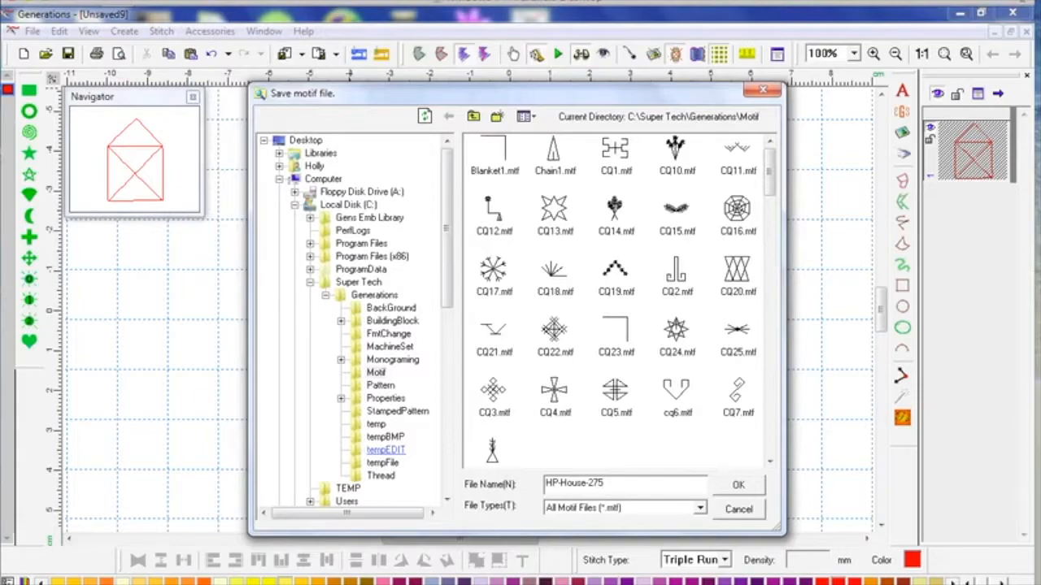
pyautogui.click(736, 487)
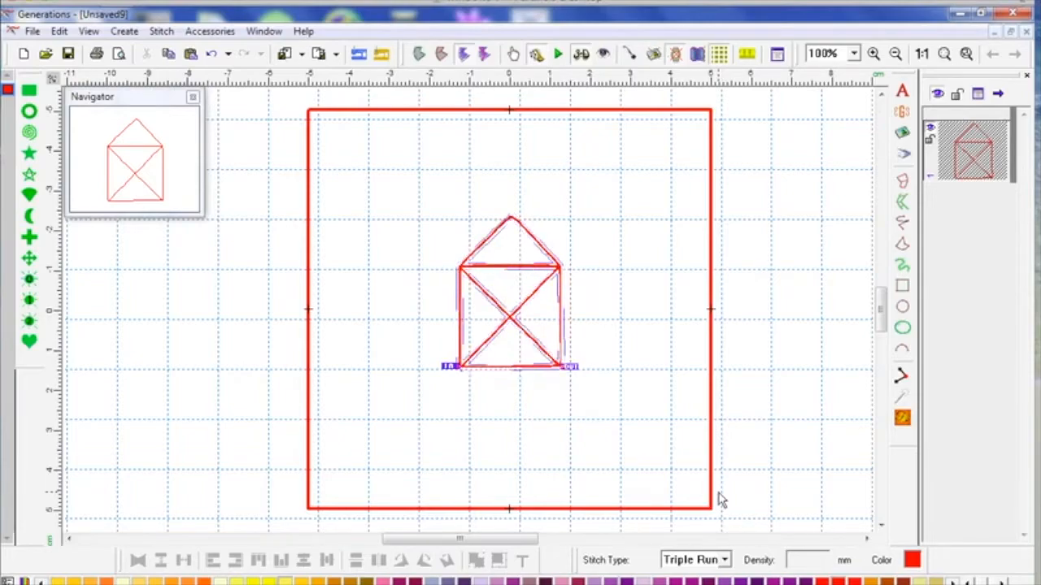
# - Delete the house and draw a circle about 7 cm in diameter at the centre of the hoop
pyautogui.press('Delete')
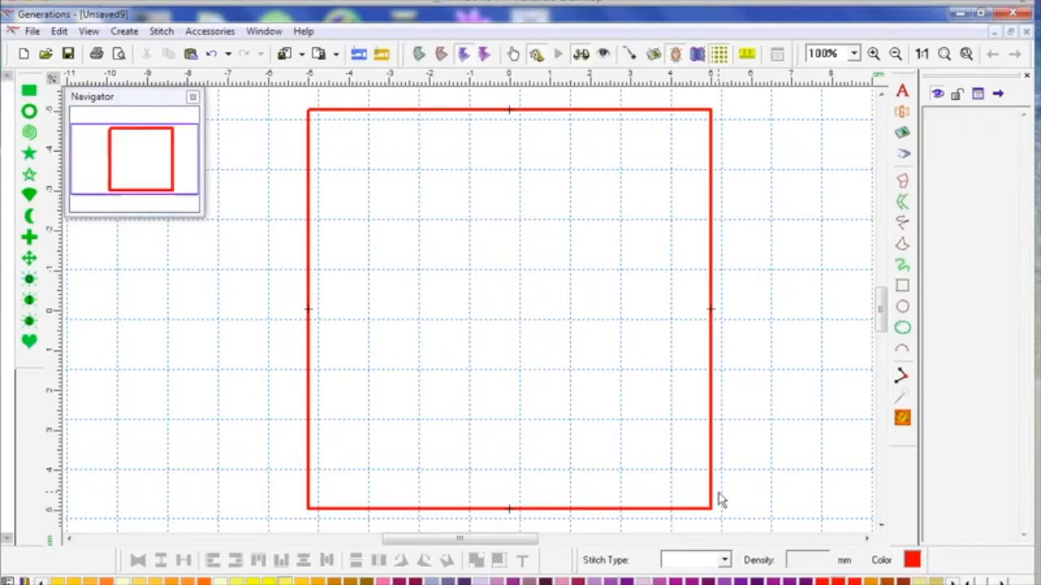
pyautogui.click(902, 309)
pyautogui.moveTo(371, 170); pyautogui.dragTo(669, 442)
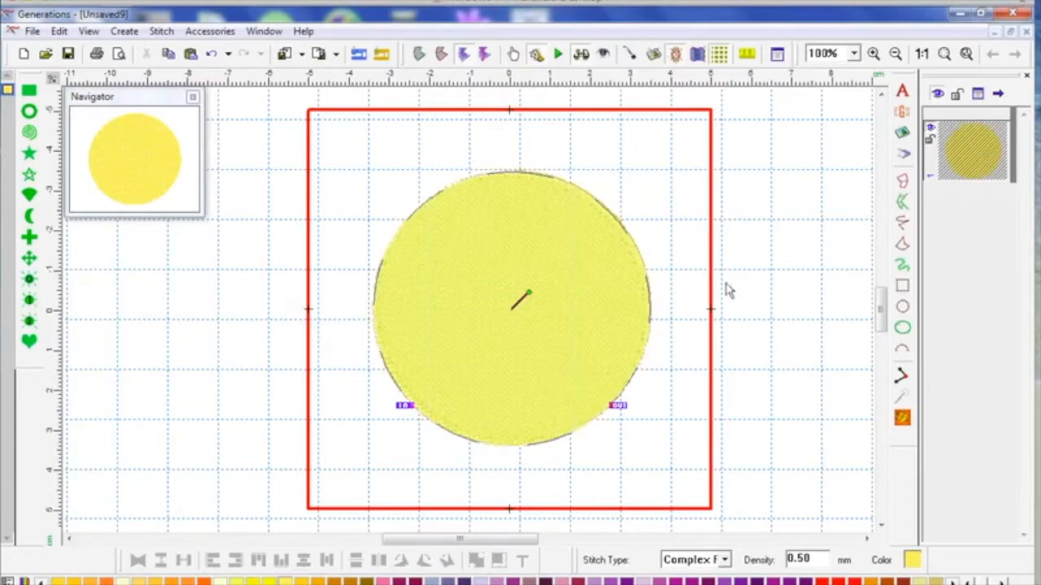
pyautogui.click(751, 273)
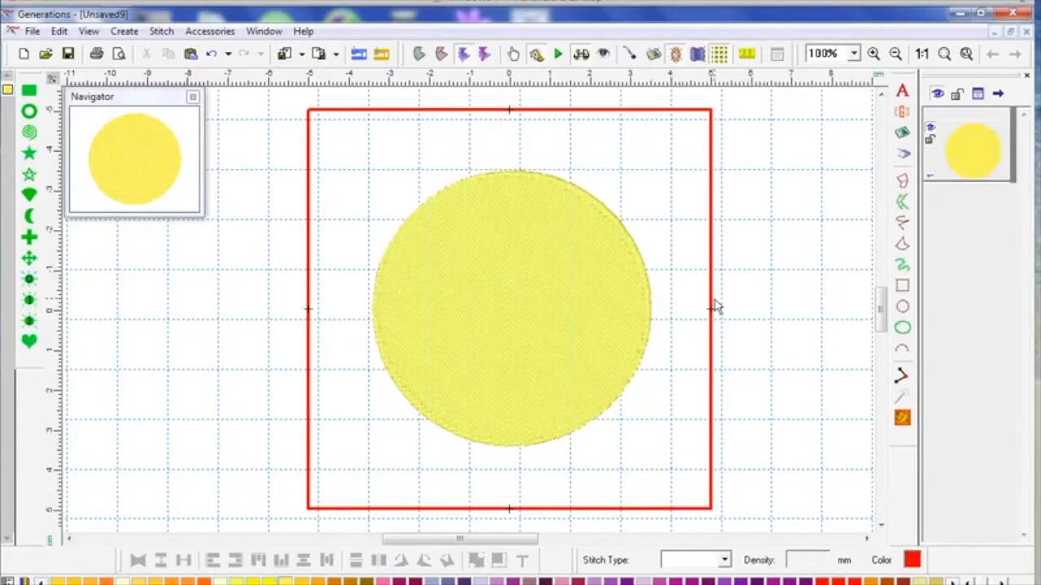
# - Open the circle's stitch properties and set its stitch type to Motif
pyautogui.click(530, 303)
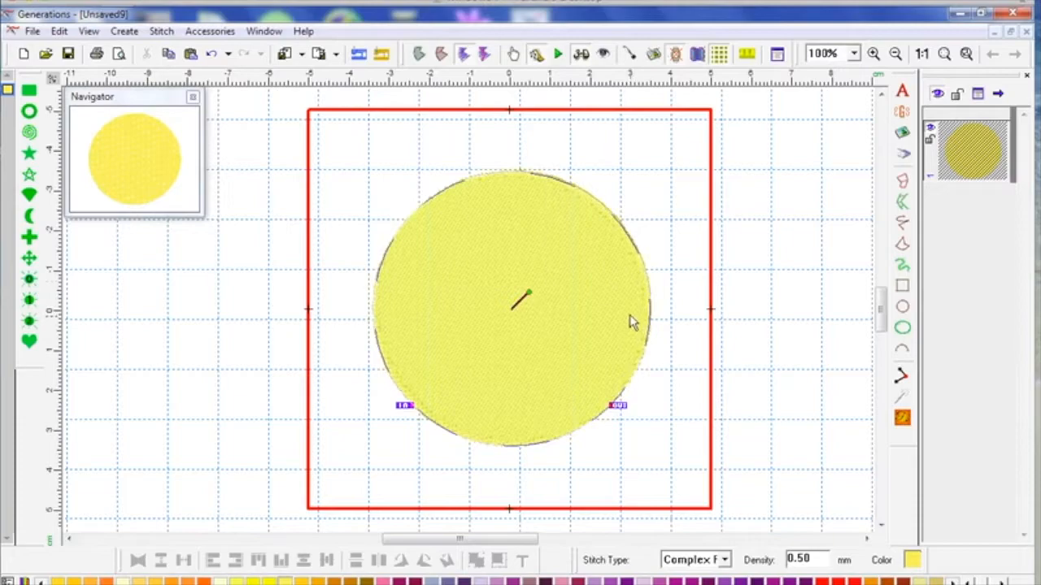
pyautogui.doubleClick(622, 318)
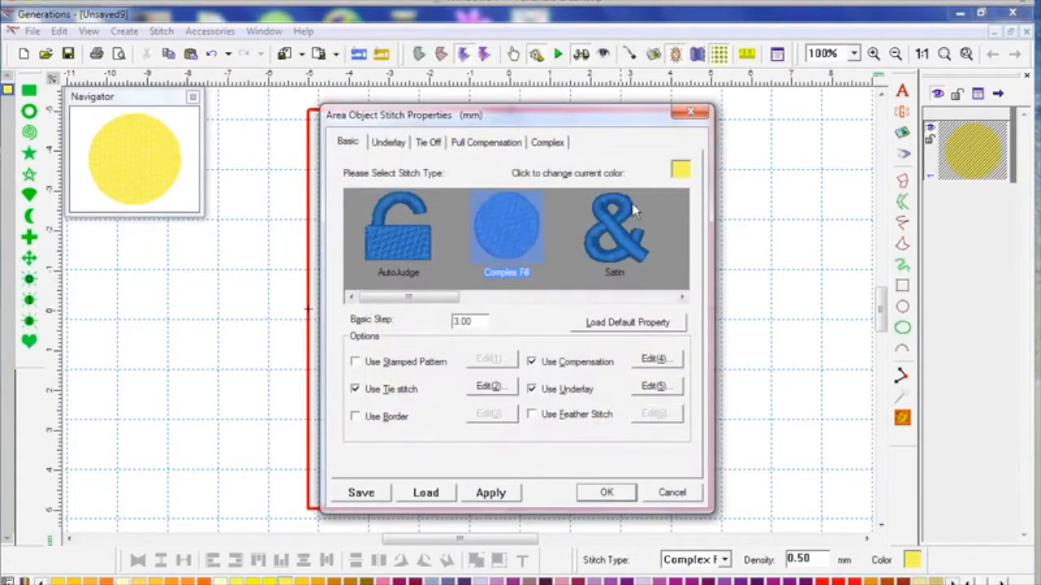
pyautogui.moveTo(442, 298); pyautogui.dragTo(526, 297)
pyautogui.click(429, 237)
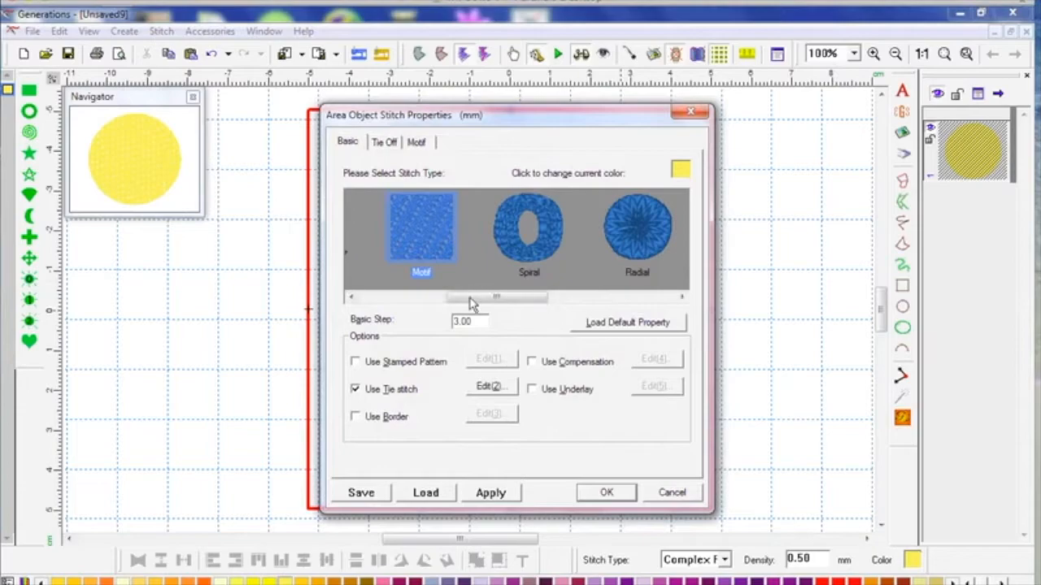
# - Fill the circle with the house motif labelled HP-SQ Spiral as Motif A, with simple mode turned on
pyautogui.click(416, 143)
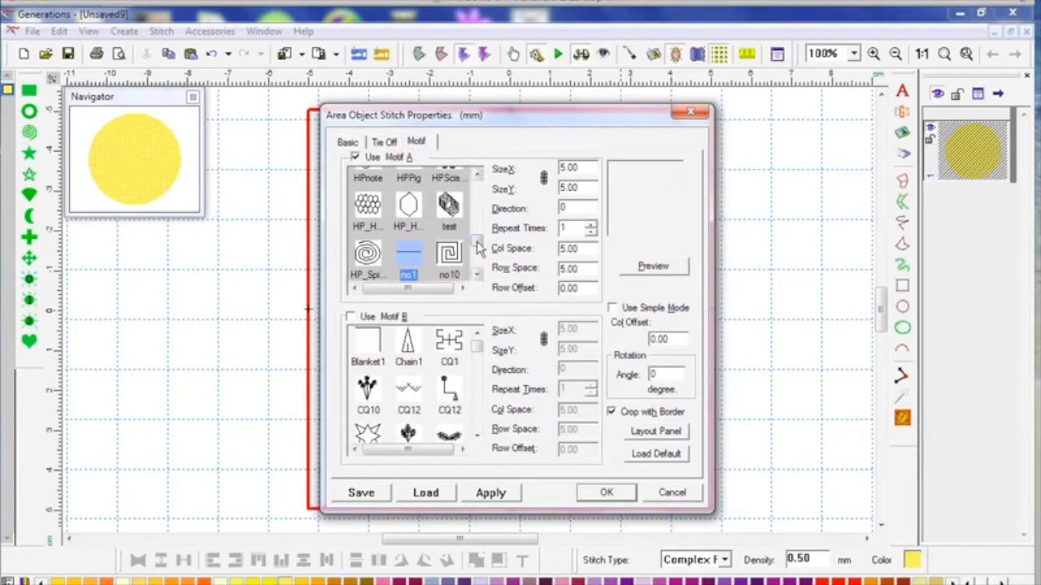
pyautogui.moveTo(478, 248); pyautogui.dragTo(477, 224)
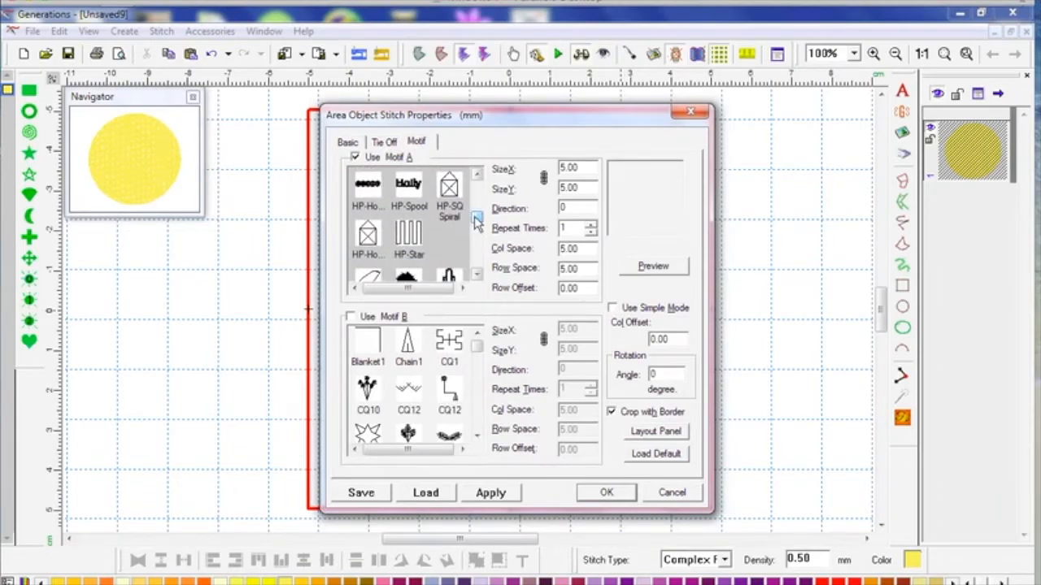
pyautogui.click(369, 236)
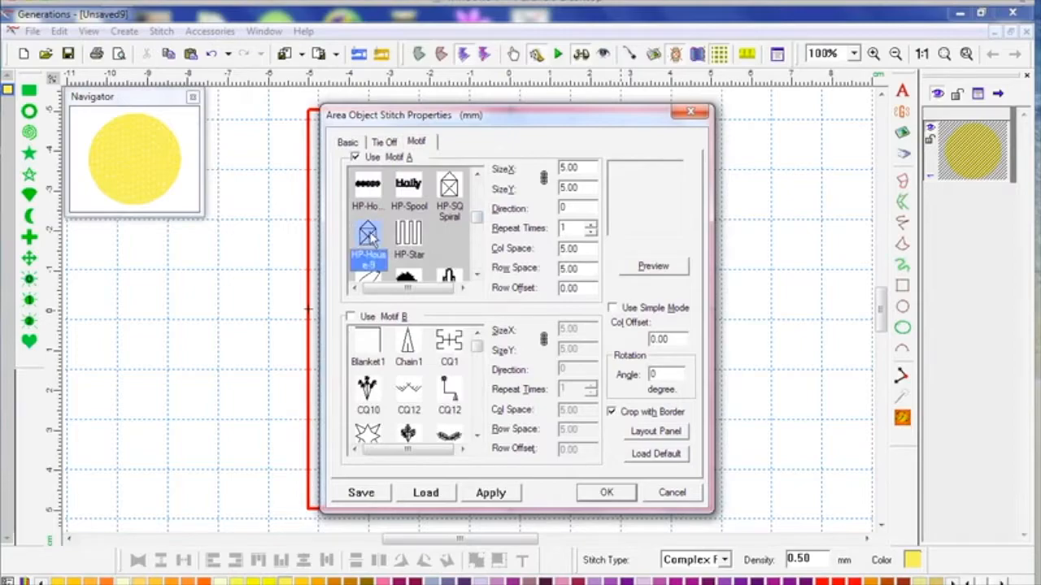
pyautogui.click(452, 193)
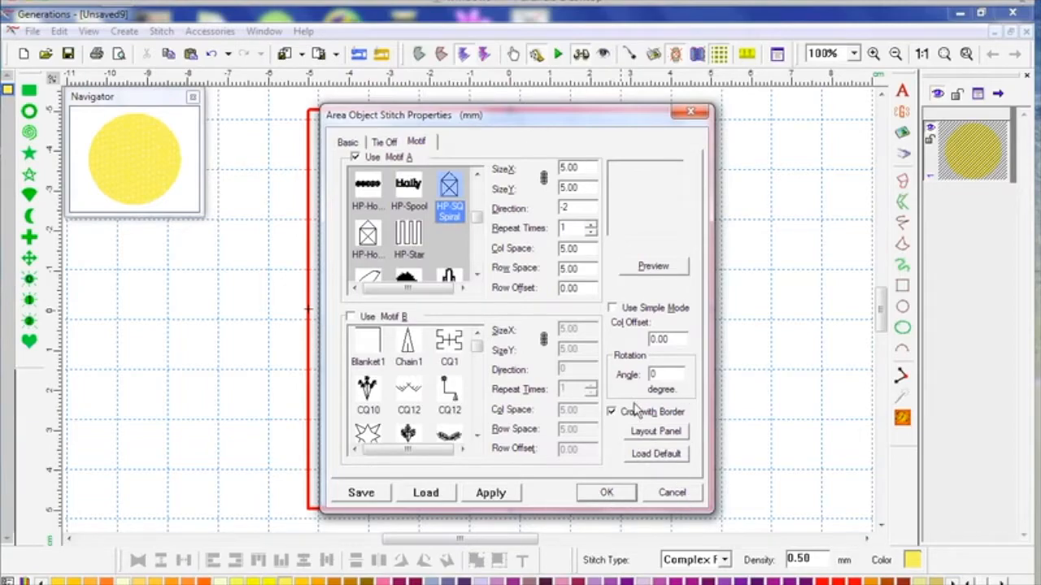
pyautogui.click(613, 311)
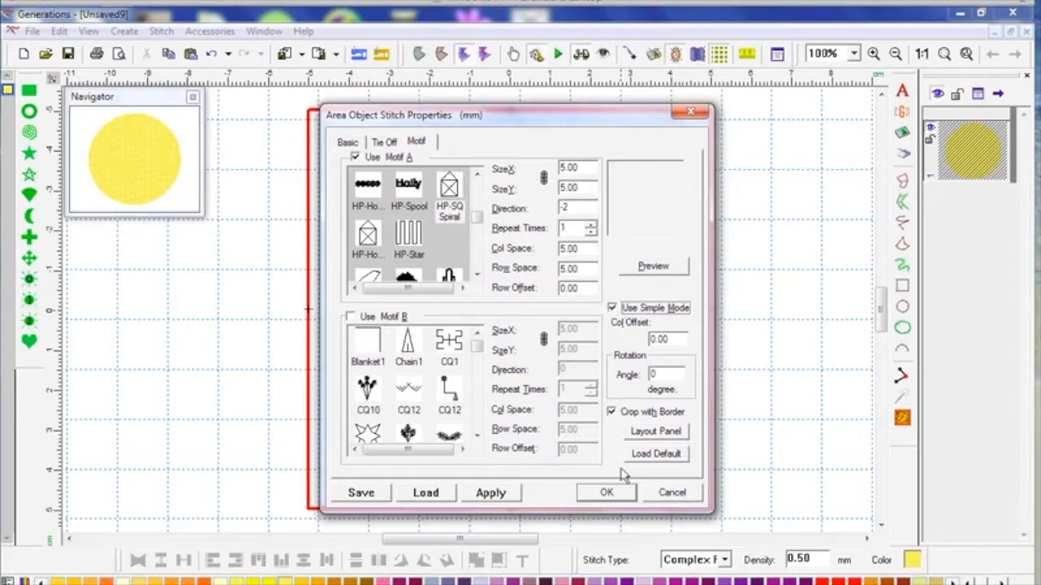
pyautogui.click(607, 494)
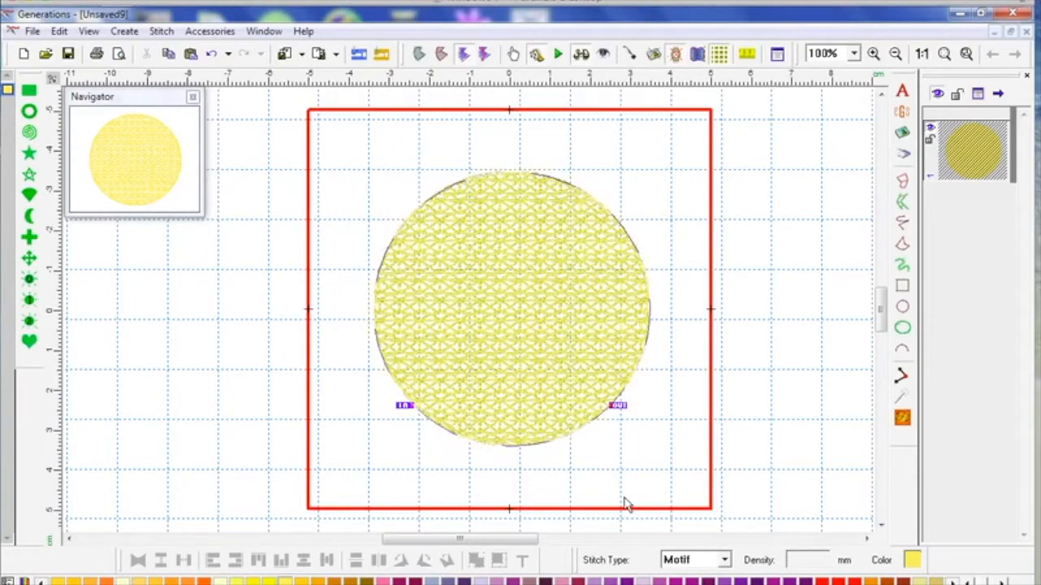
# - Inspect the circle's motif stitches at 400% magnification and return to the 100% view
pyautogui.click(854, 54)
pyautogui.click(823, 134)
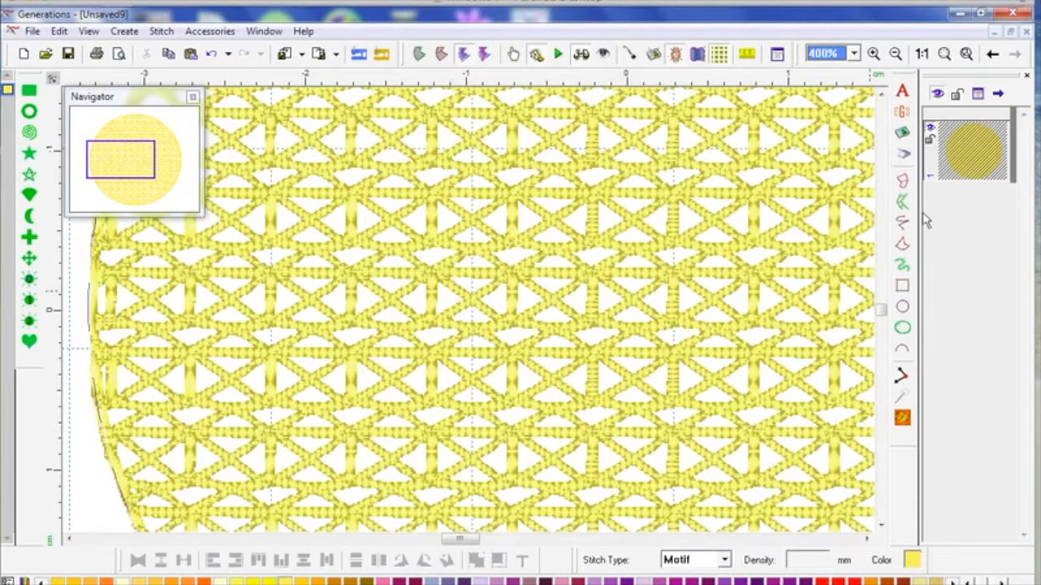
pyautogui.click(921, 53)
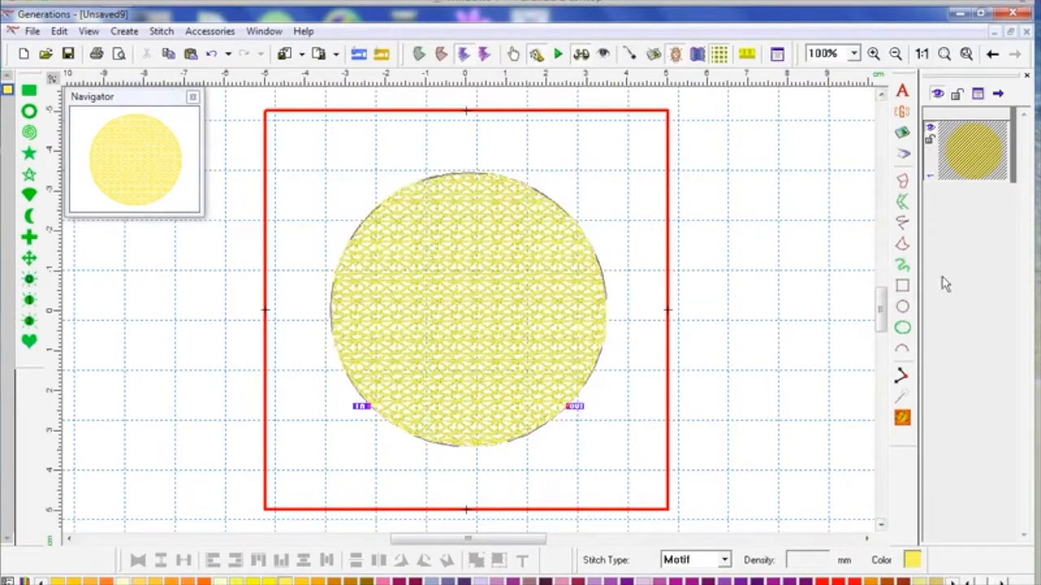
# - Duplicate the motif-filled circle and place the two circles side by side across opposite edges of the hoop
pyautogui.click(25, 54)
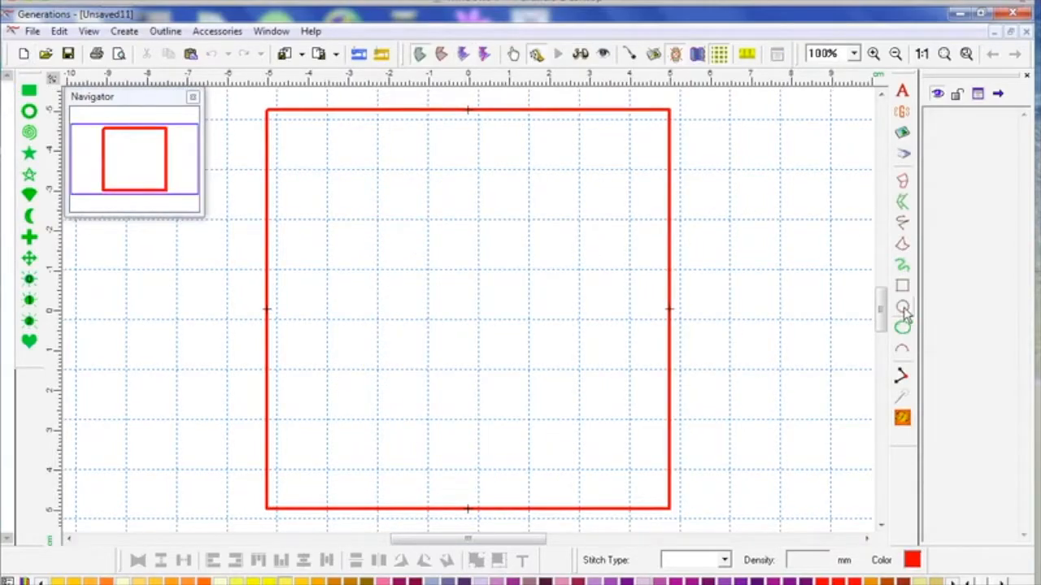
pyautogui.click(1026, 32)
pyautogui.click(512, 302)
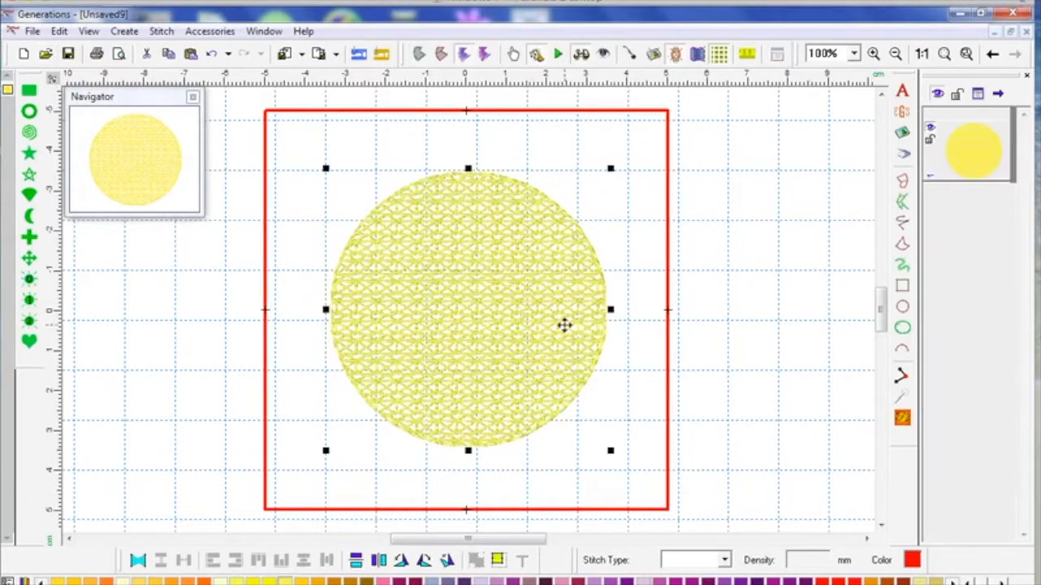
pyautogui.click(169, 54)
pyautogui.click(190, 54)
pyautogui.moveTo(472, 316); pyautogui.dragTo(742, 319)
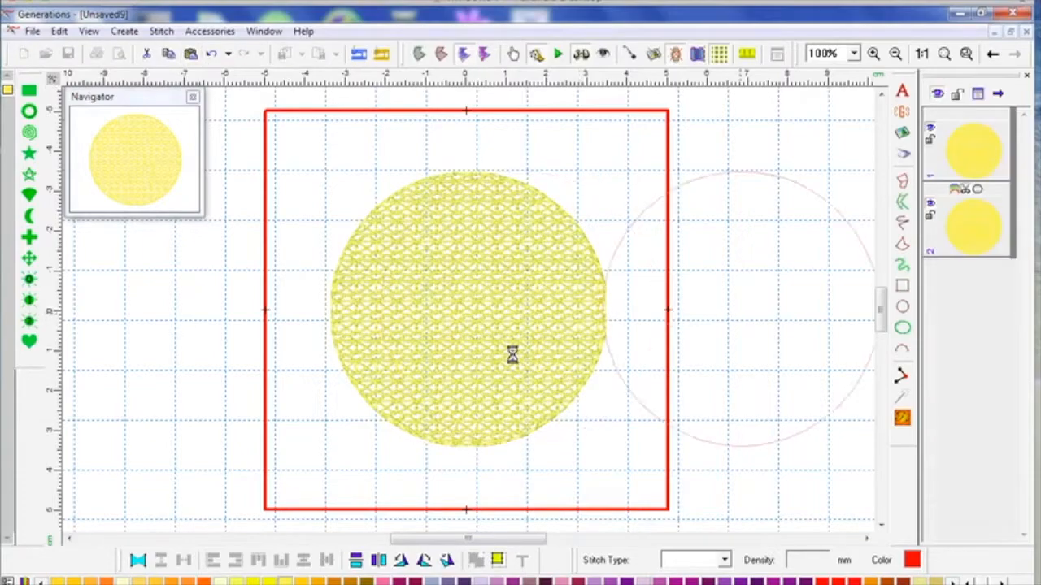
pyautogui.moveTo(516, 353); pyautogui.dragTo(337, 360)
pyautogui.click(740, 355)
pyautogui.moveTo(736, 352); pyautogui.dragTo(681, 341)
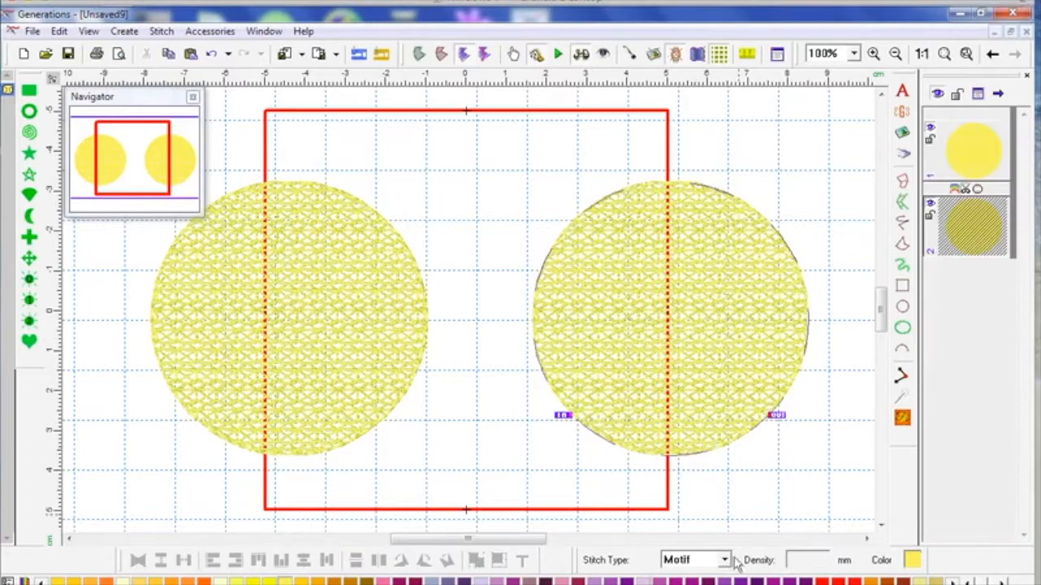
# - Reset the right circle to Complex Fill and set its stitch type back to Motif in its properties
pyautogui.click(724, 560)
pyautogui.click(702, 440)
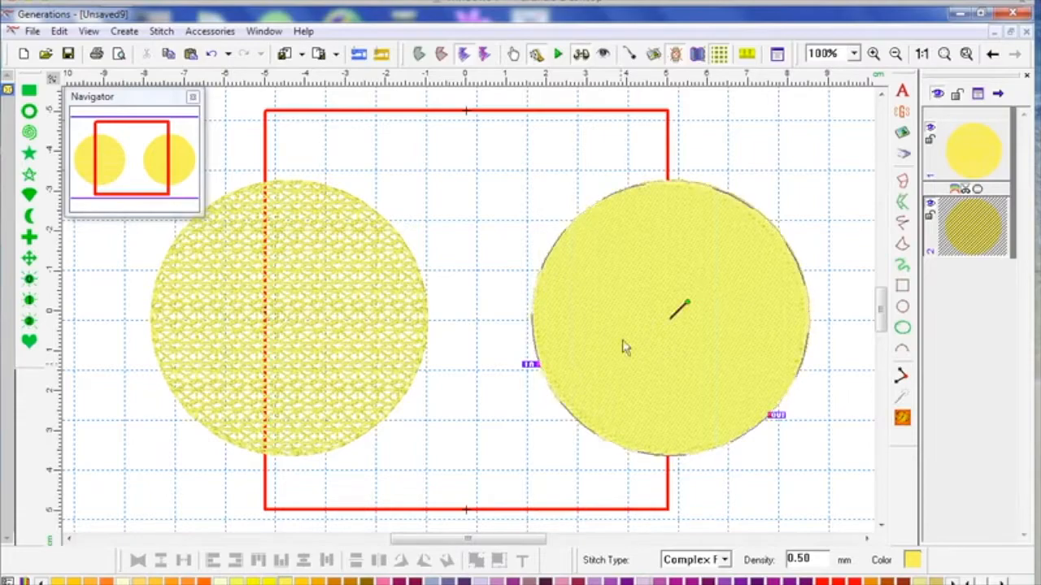
pyautogui.doubleClick(681, 299)
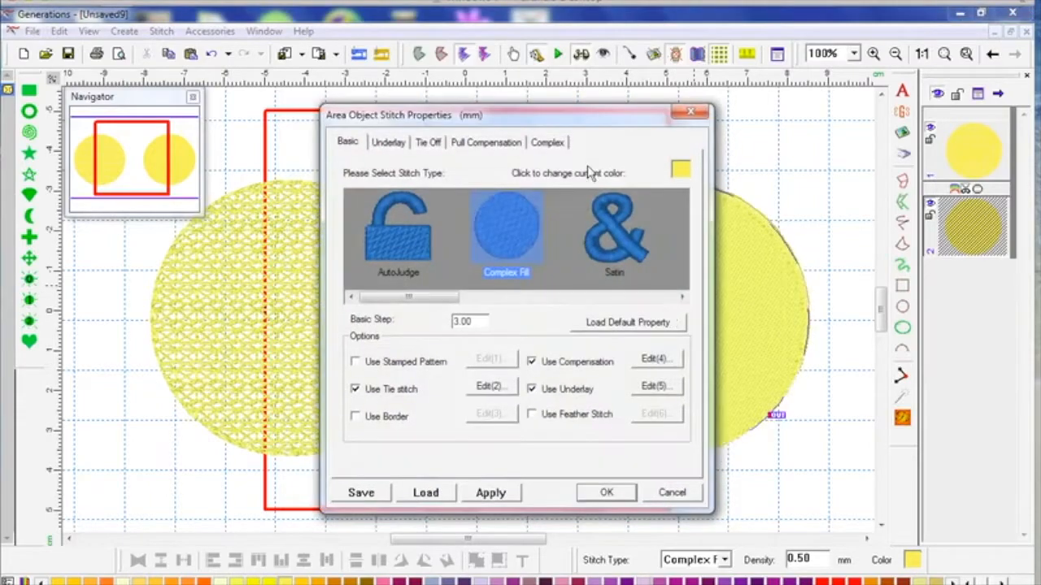
pyautogui.moveTo(423, 301); pyautogui.dragTo(481, 302)
pyautogui.click(517, 244)
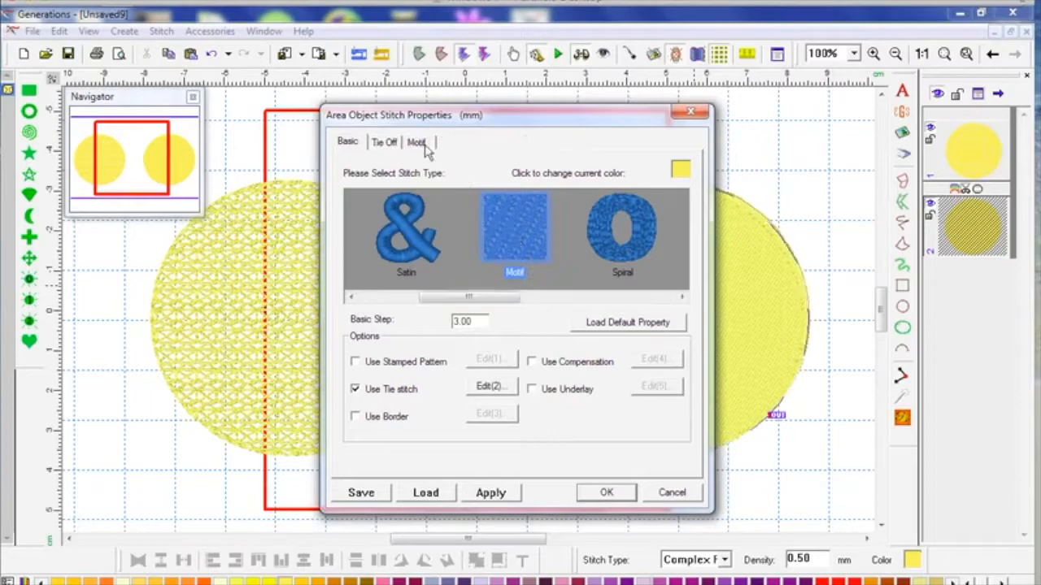
# - Fill the right circle with the HP-House-9 motif as Motif A, and select each circle to compare the fills
pyautogui.click(416, 143)
pyautogui.scroll(-5, 478, 229)
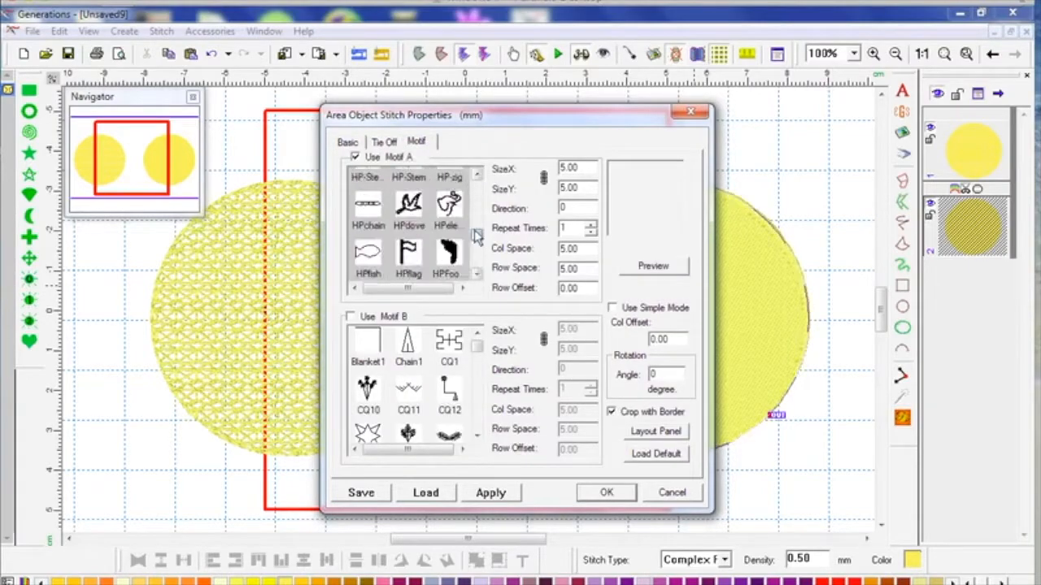
pyautogui.moveTo(475, 223)
pyautogui.mouseDown()
pyautogui.moveTo(477, 187)
pyautogui.moveTo(476, 246)
pyautogui.moveTo(475, 221)
pyautogui.mouseUp()
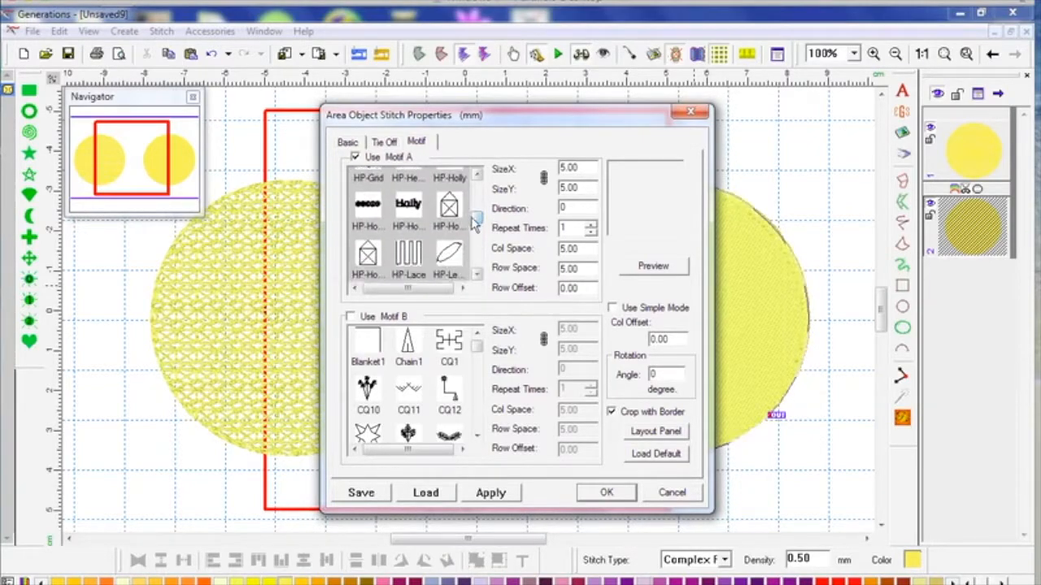
pyautogui.click(368, 257)
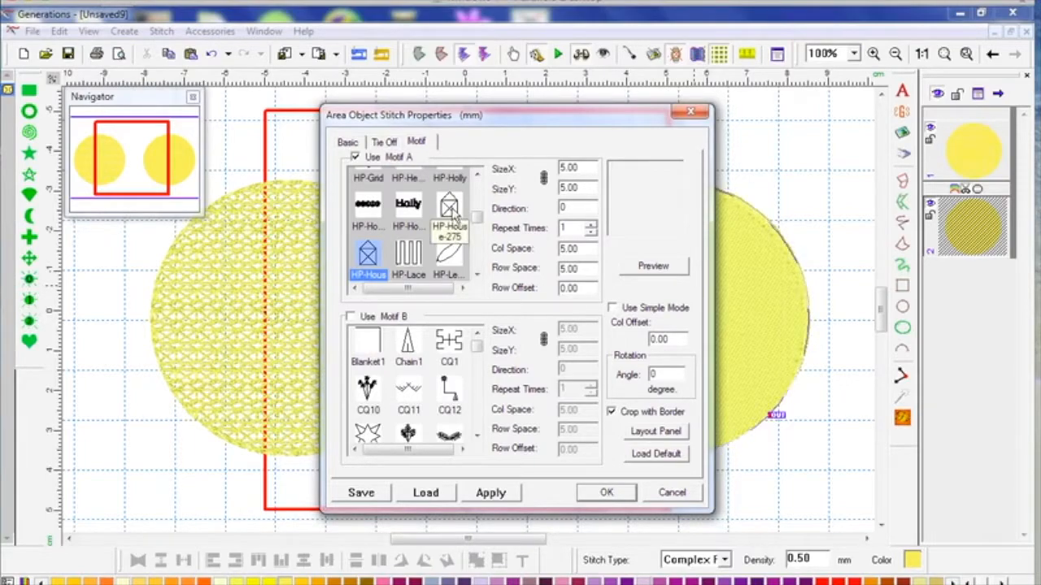
pyautogui.click(626, 496)
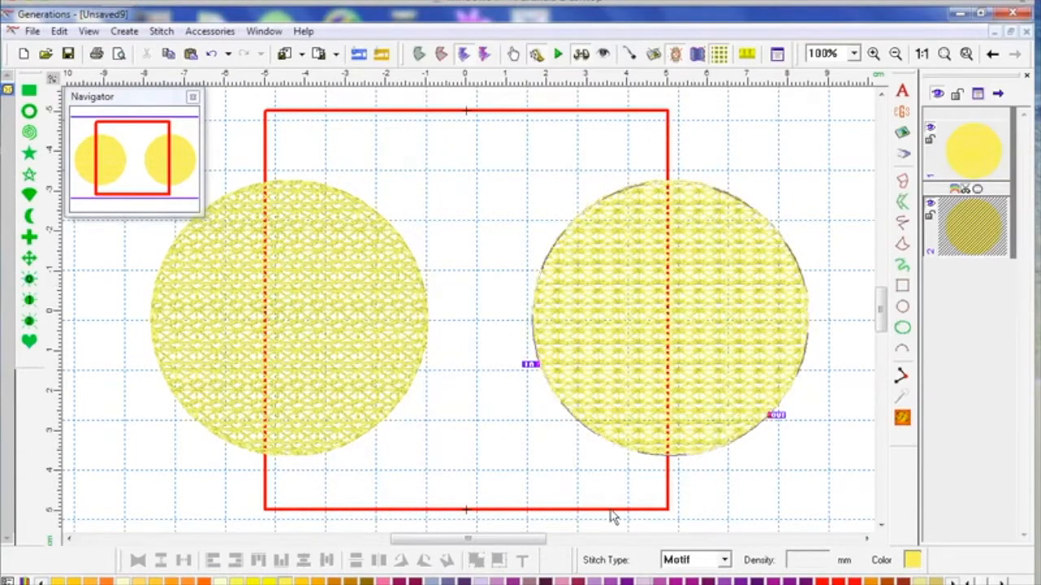
pyautogui.click(396, 309)
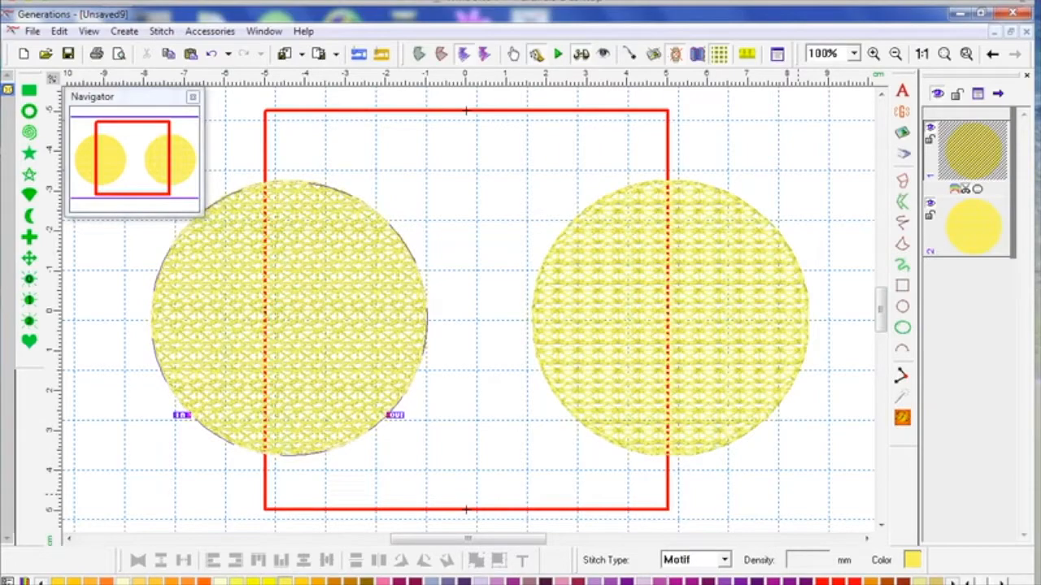
pyautogui.click(739, 307)
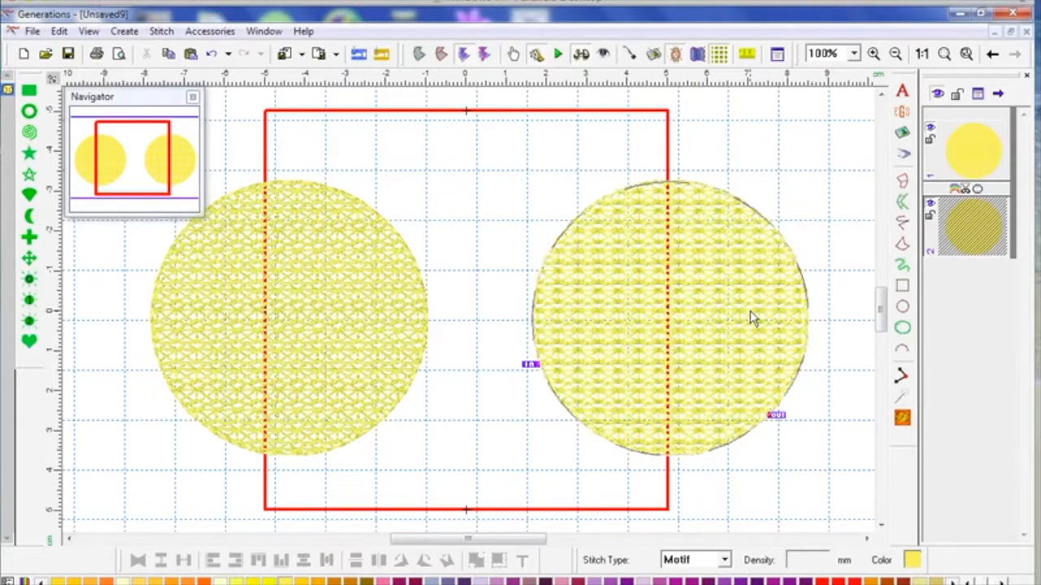
# - Open the HP-House-275 motif file and place the house between the two circles
pyautogui.click(211, 32)
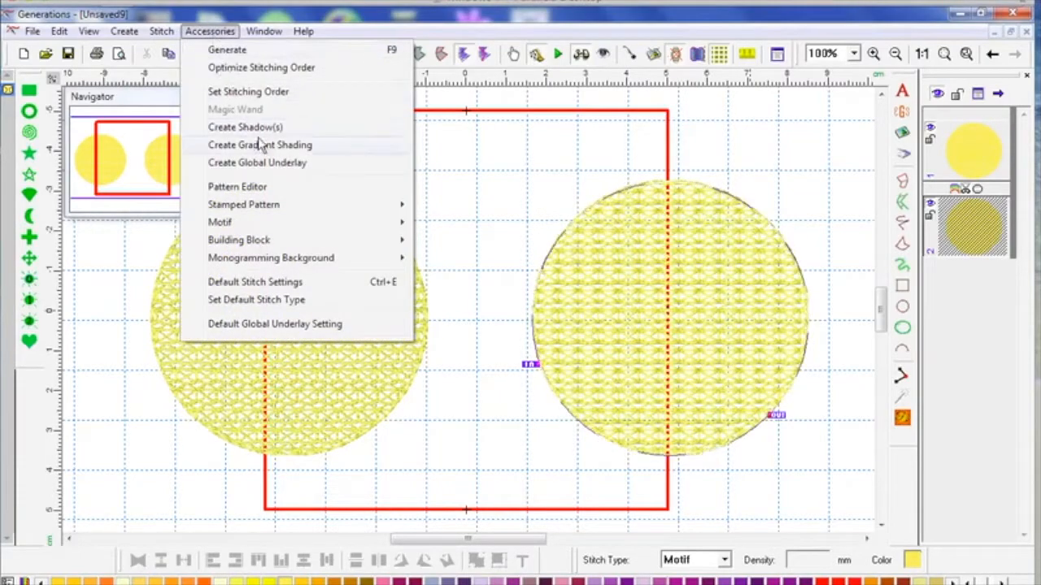
pyautogui.moveTo(290, 224)
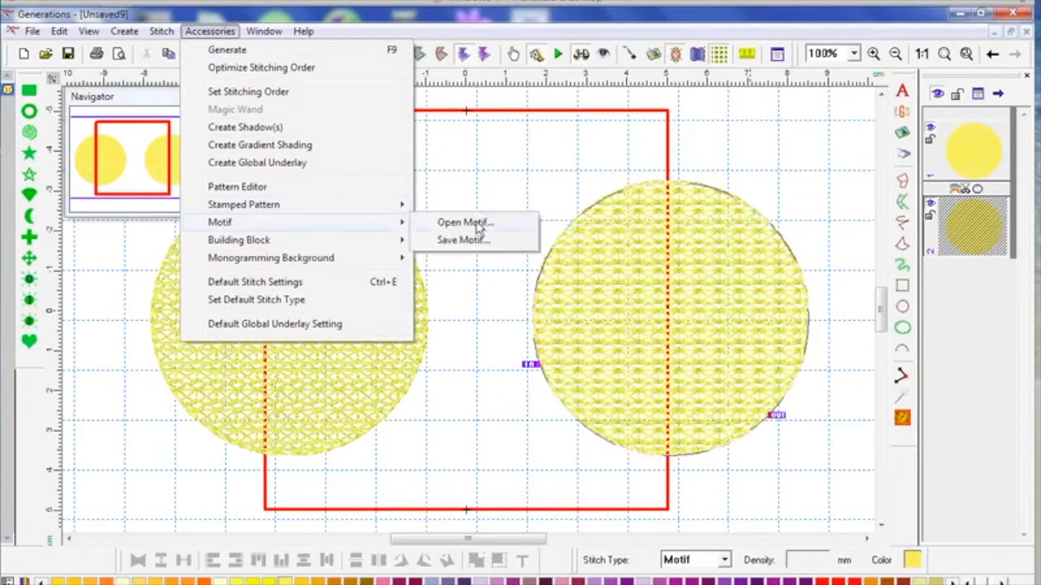
pyautogui.click(484, 216)
pyautogui.moveTo(771, 210); pyautogui.dragTo(770, 350)
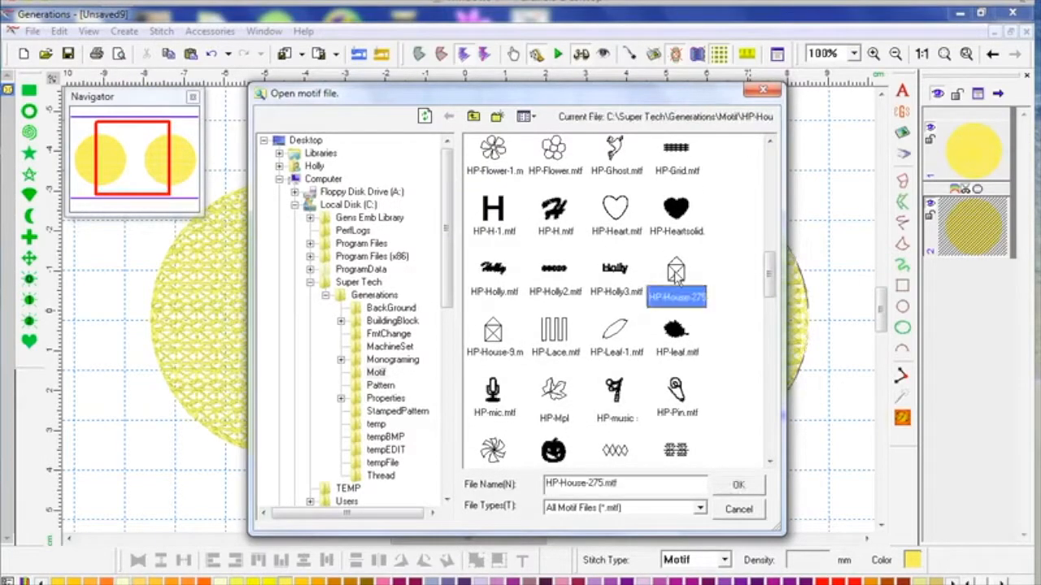
pyautogui.doubleClick(677, 275)
pyautogui.moveTo(429, 279); pyautogui.dragTo(510, 210)
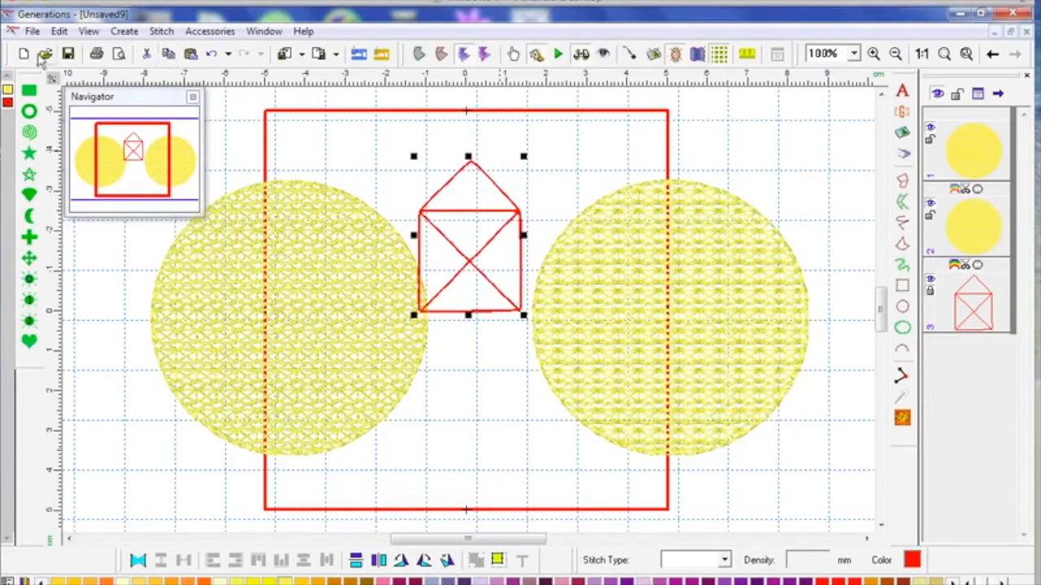
# - Paste a copy of the house into a new, empty design and select it
pyautogui.click(24, 54)
pyautogui.click(192, 56)
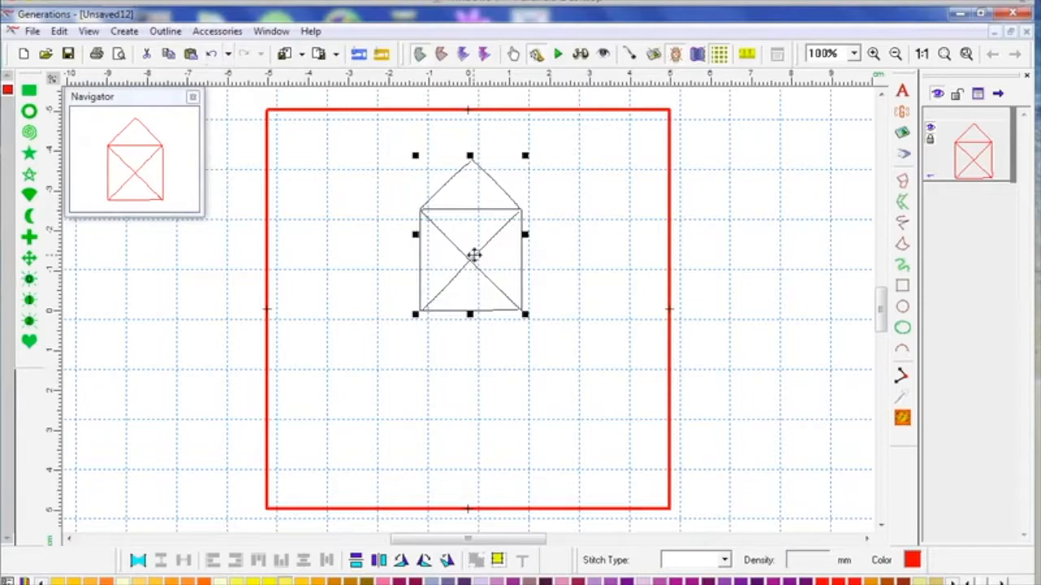
pyautogui.click(473, 255)
# - Change the house's stitch type to Run and regenerate its stitches
pyautogui.click(902, 418)
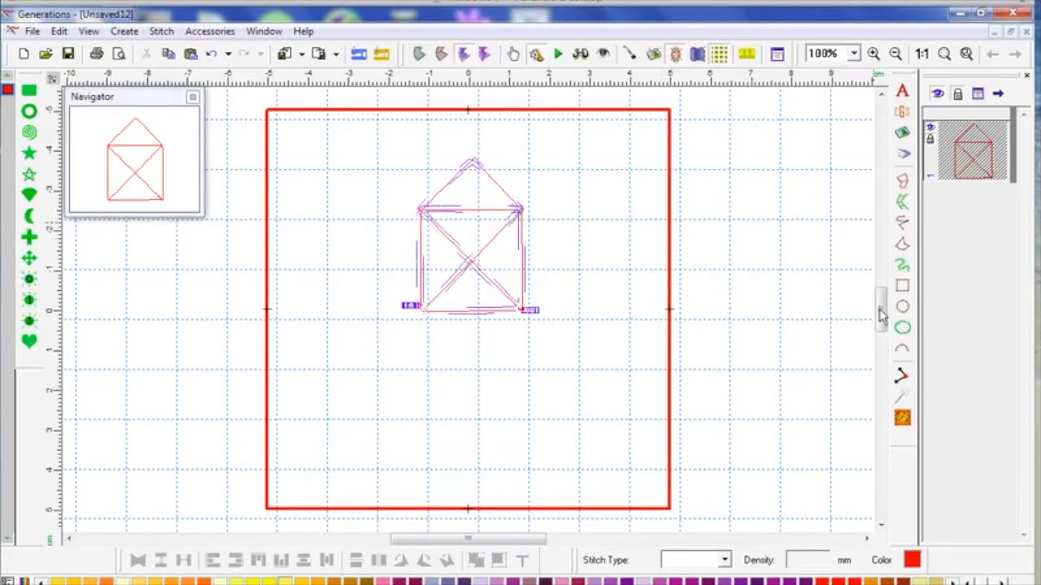
pyautogui.scroll(2, 883, 302)
pyautogui.rightClick(478, 320)
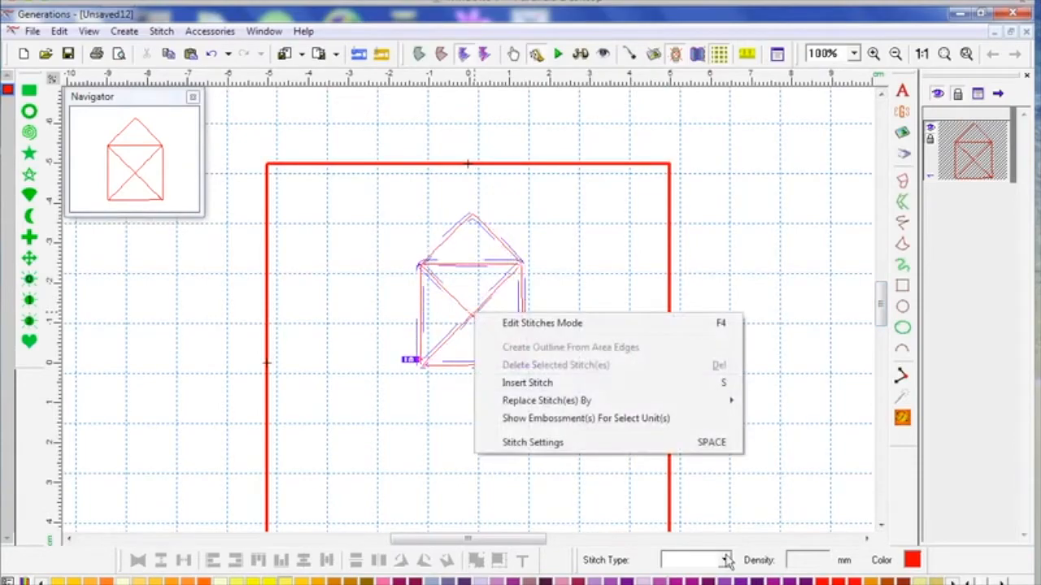
pyautogui.click(724, 559)
pyautogui.click(679, 433)
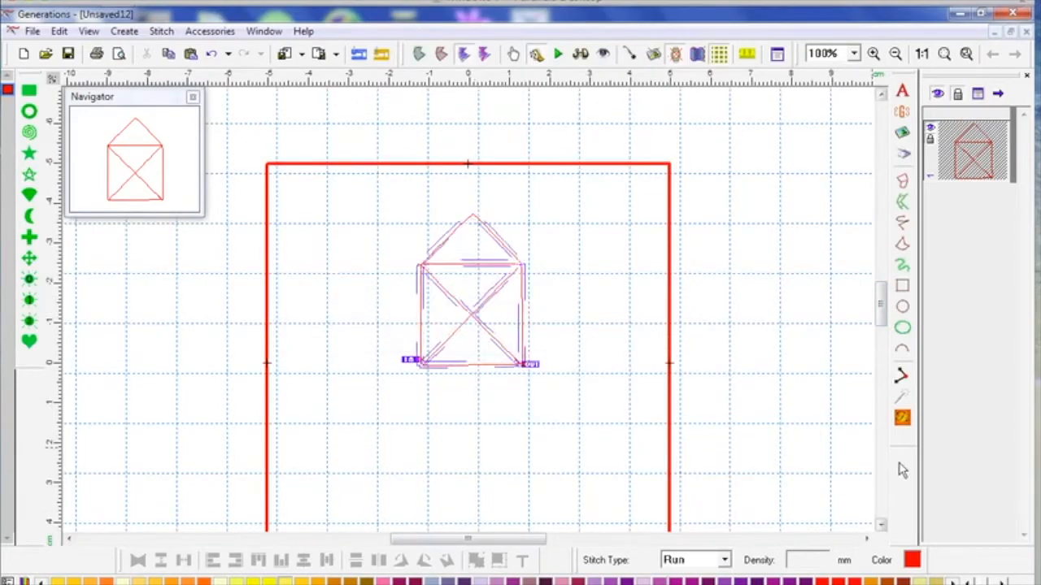
pyautogui.click(700, 366)
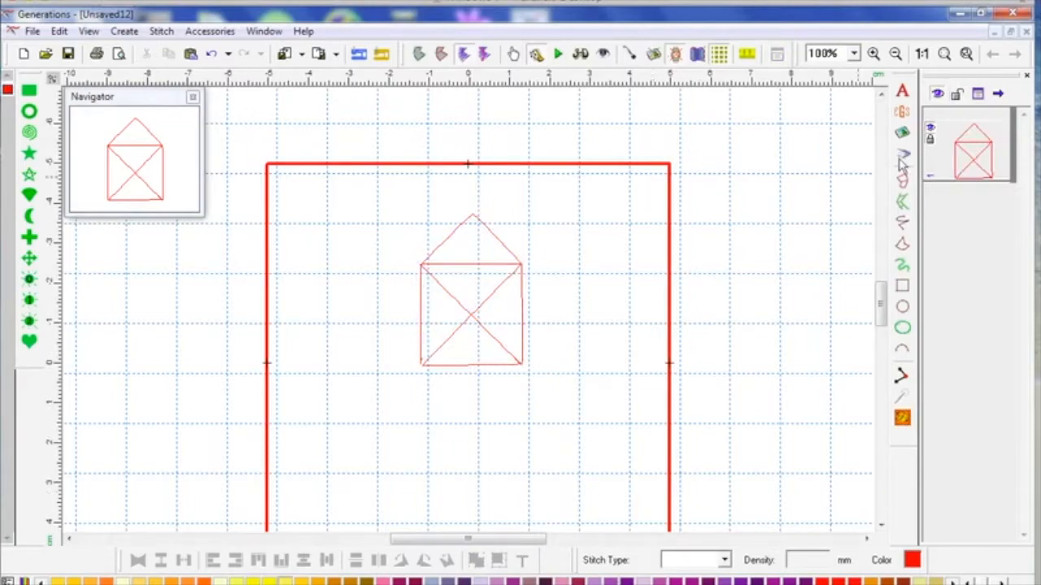
pyautogui.click(968, 159)
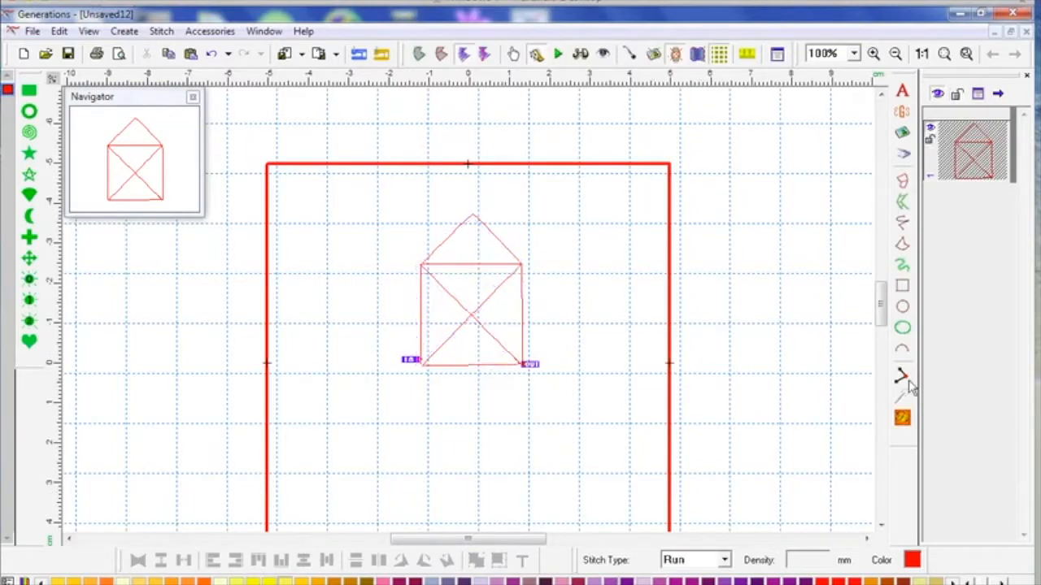
pyautogui.click(902, 419)
pyautogui.click(712, 311)
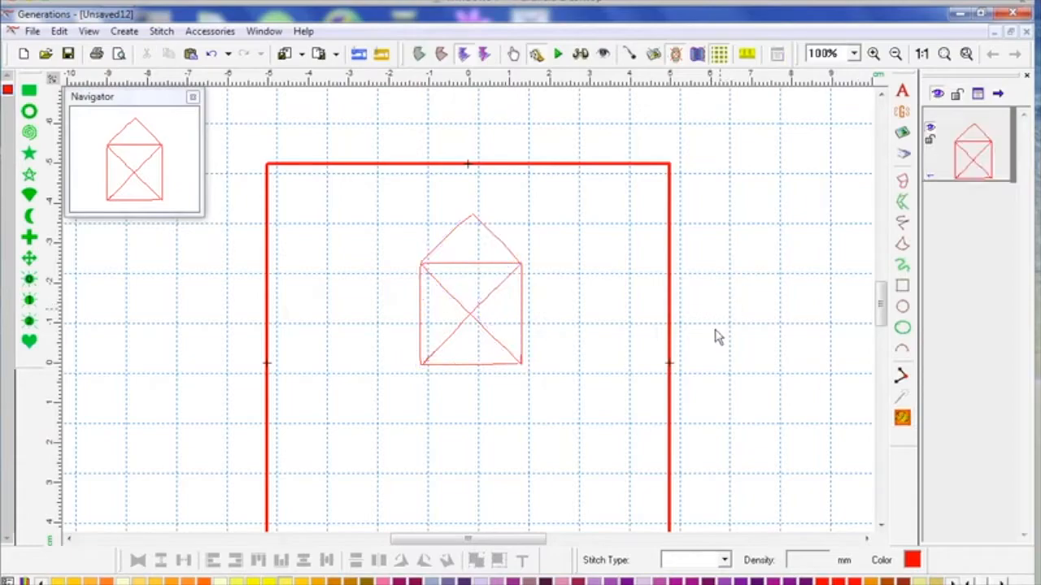
# - Save the run-stitch house as a motif, overwriting the existing HP-House-275.mtf file
pyautogui.click(483, 264)
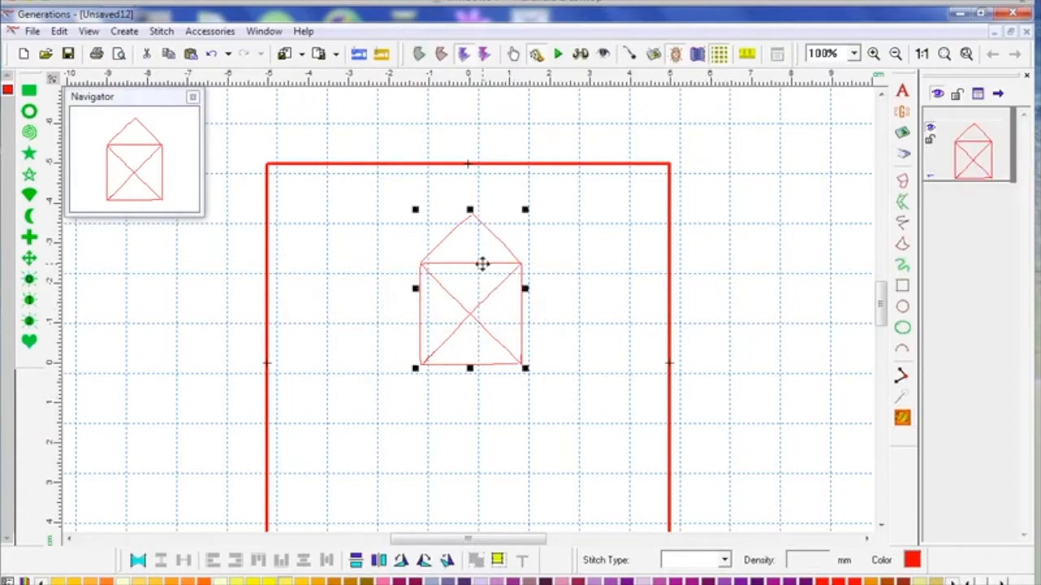
pyautogui.doubleClick(487, 265)
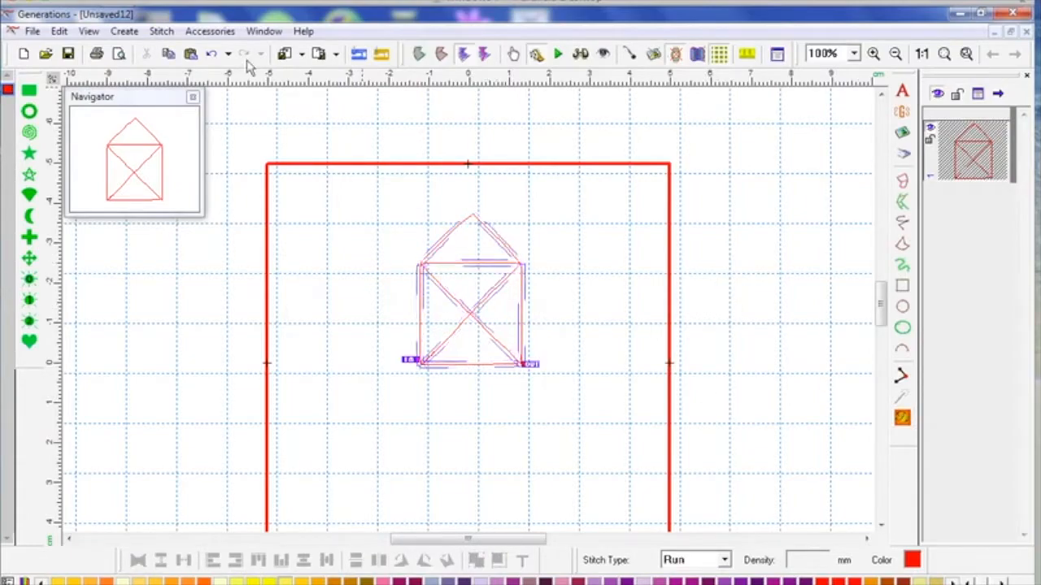
pyautogui.click(217, 34)
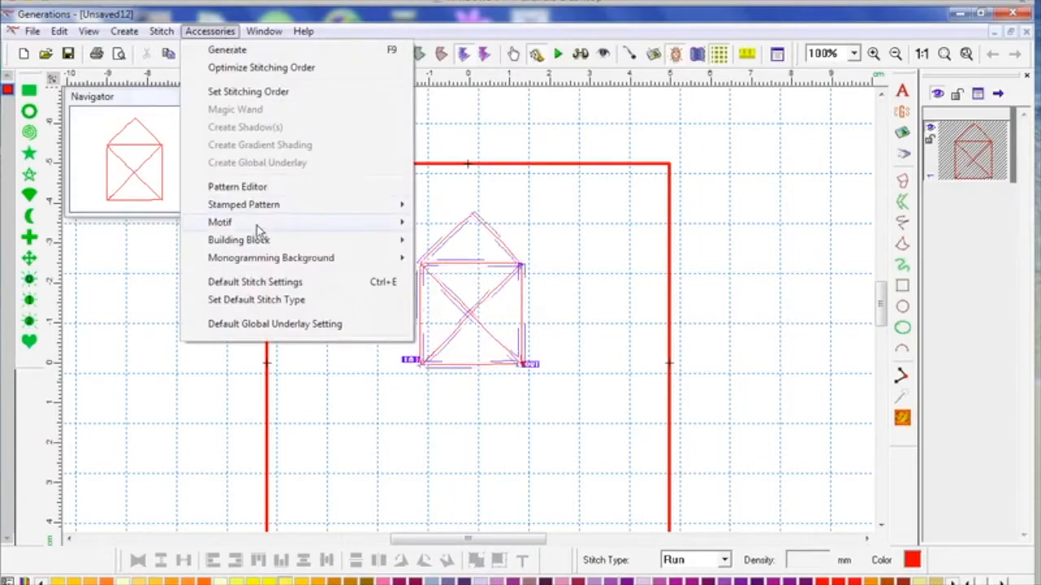
pyautogui.moveTo(252, 222)
pyautogui.click(460, 241)
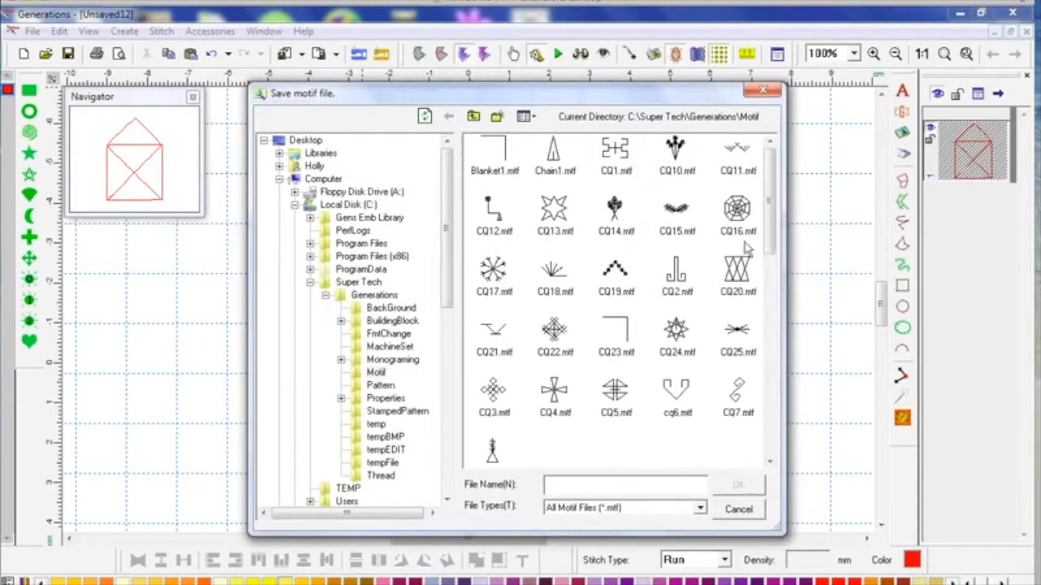
pyautogui.moveTo(764, 228); pyautogui.dragTo(767, 342)
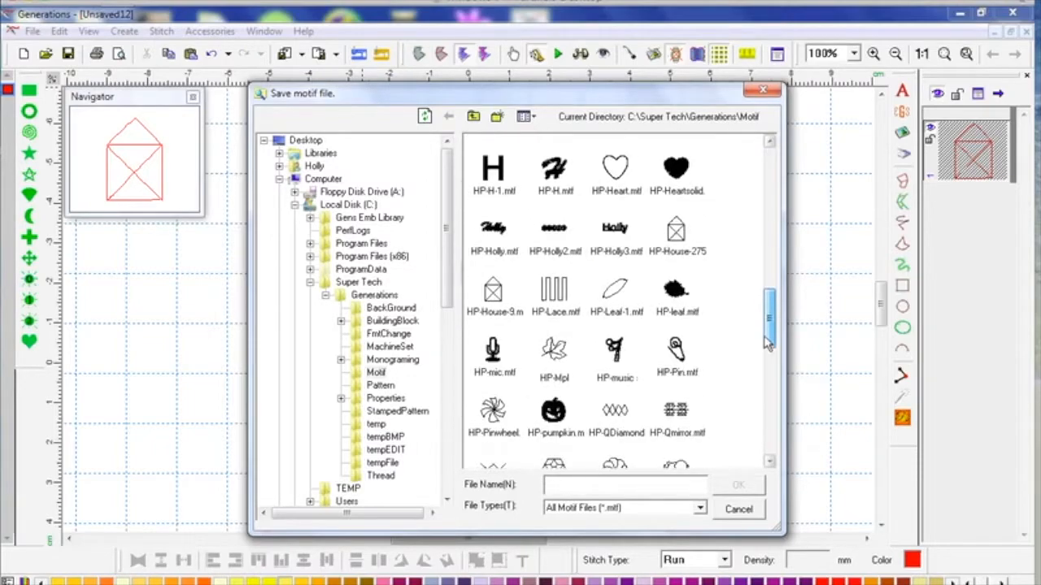
pyautogui.click(677, 235)
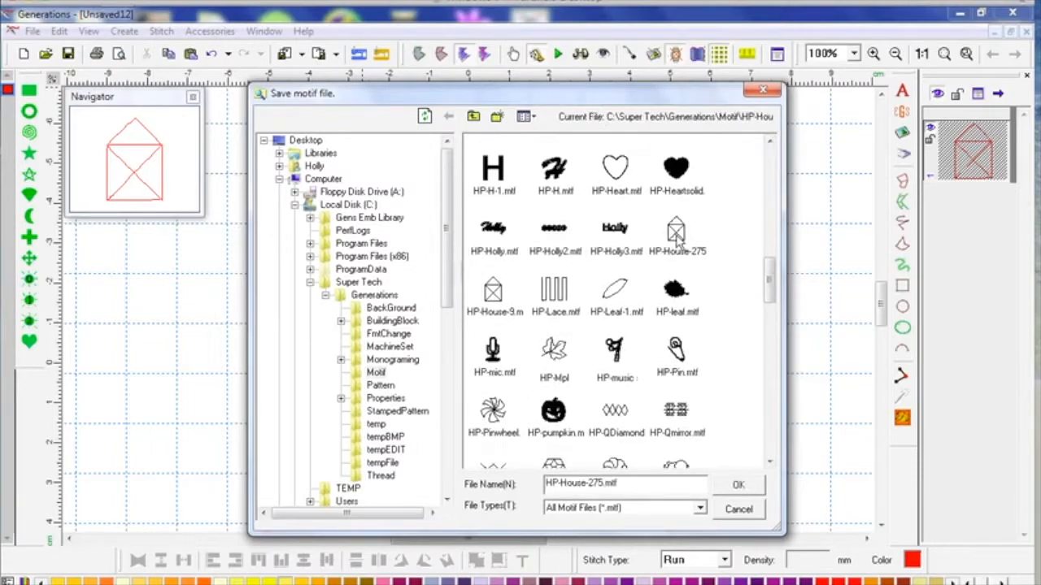
pyautogui.click(738, 487)
pyautogui.click(583, 353)
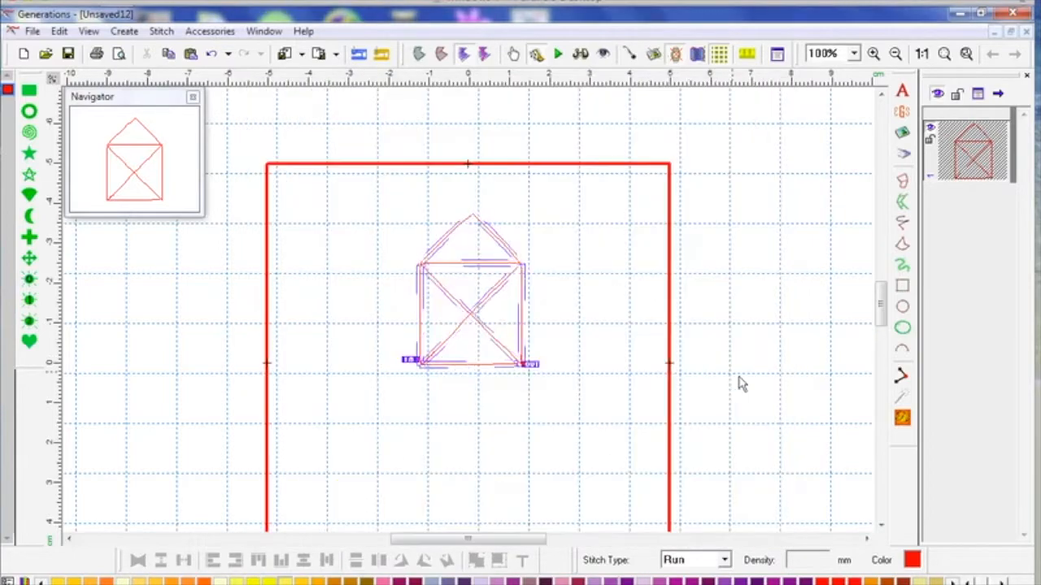
# - Close the temporary house design without saving and delete the house placed between the circles
pyautogui.click(1026, 33)
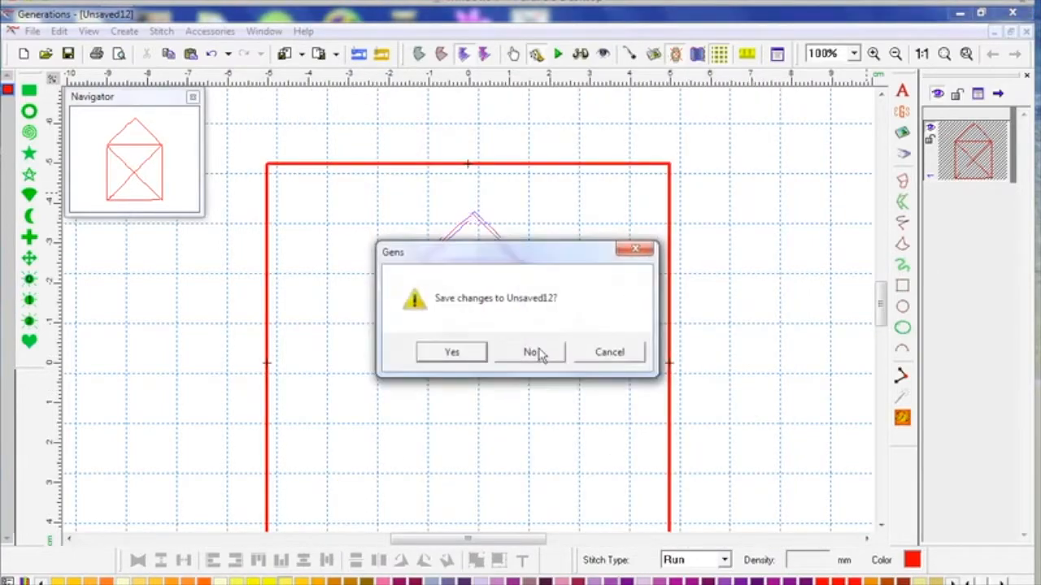
pyautogui.click(539, 352)
pyautogui.press('Delete')
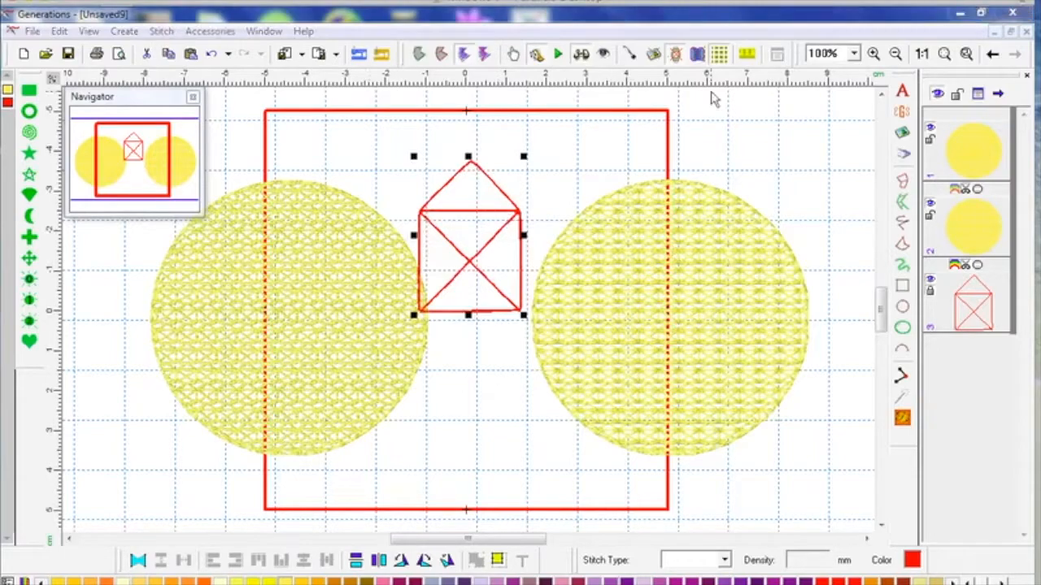
pyautogui.click(512, 352)
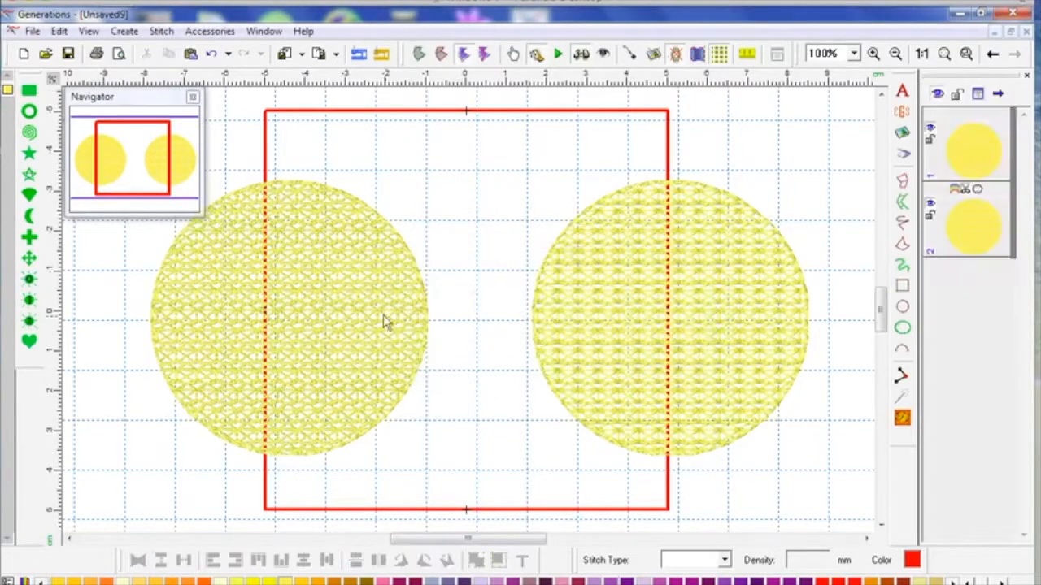
# - Reset the left circle to Complex Fill and set its stitch type back to Motif in its properties
pyautogui.click(389, 315)
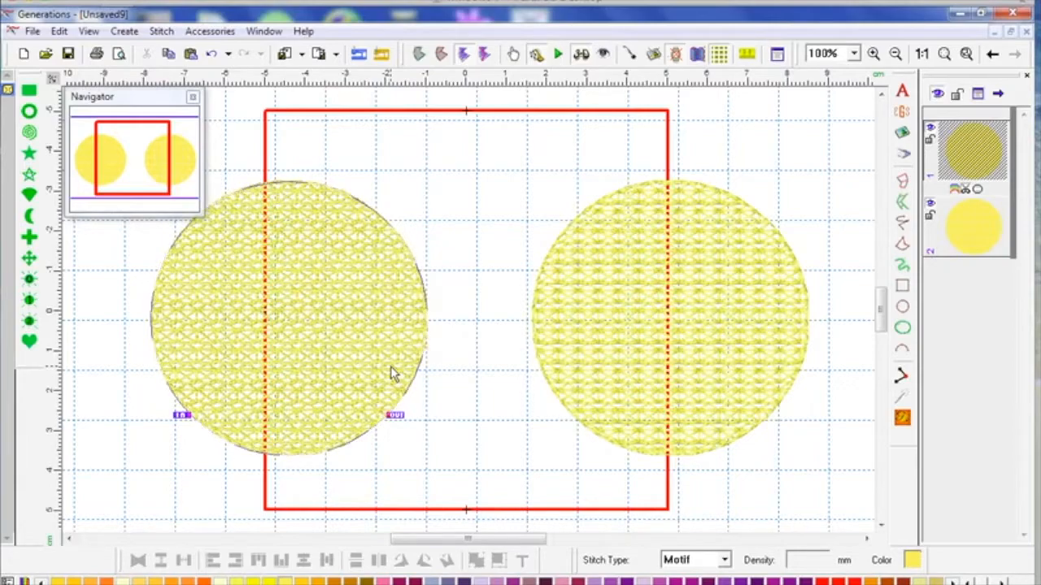
pyautogui.click(726, 567)
pyautogui.click(691, 426)
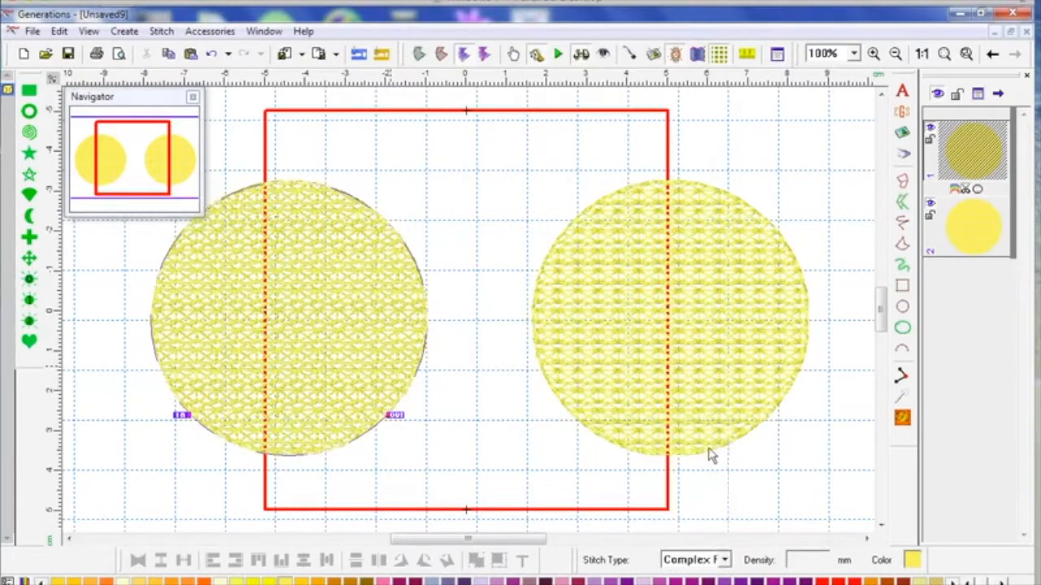
pyautogui.rightClick(707, 449)
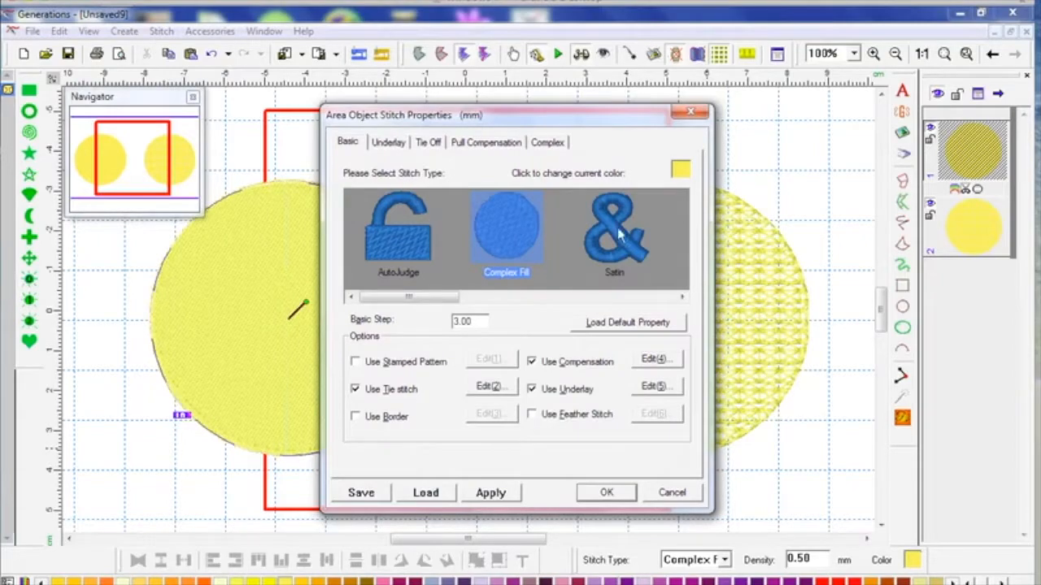
pyautogui.moveTo(452, 297); pyautogui.dragTo(510, 298)
pyautogui.click(530, 244)
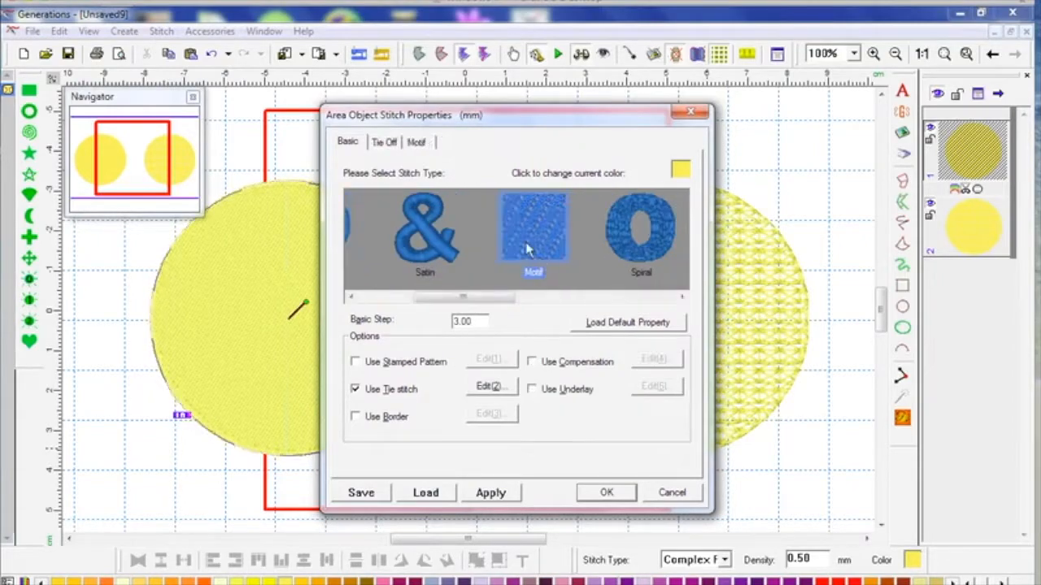
# - Fill the left circle with the HP-House-275 motif as Motif A
pyautogui.click(417, 143)
pyautogui.scroll(-2, 408, 228)
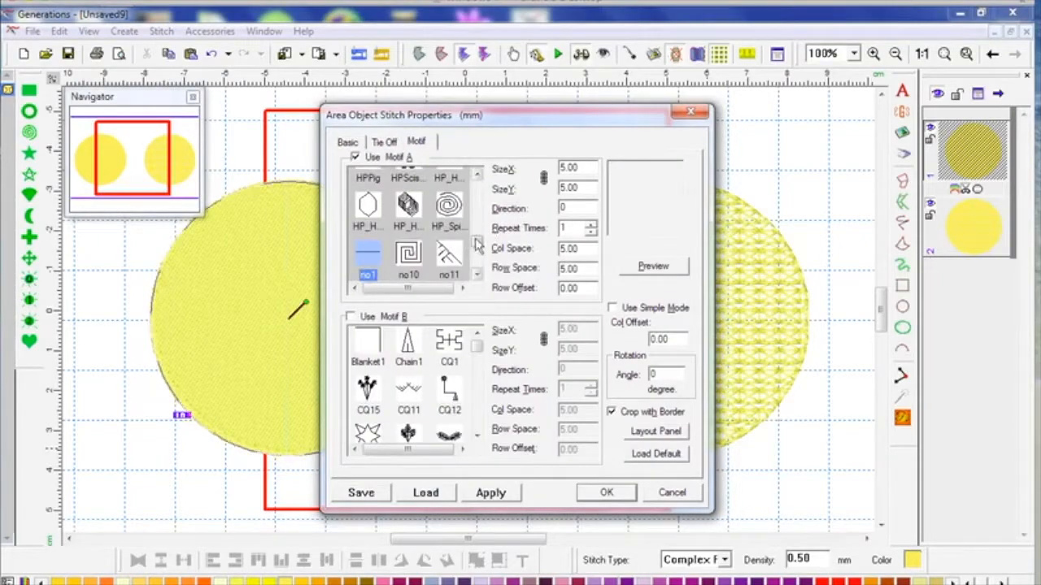
pyautogui.scroll(-2, 477, 236)
pyautogui.scroll(-4, 477, 232)
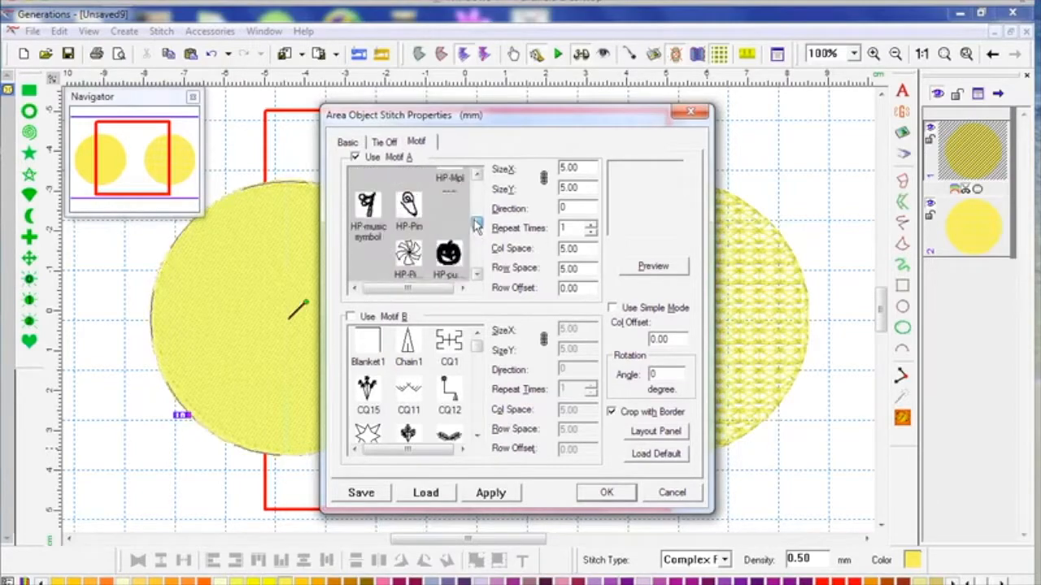
pyautogui.scroll(2, 477, 223)
pyautogui.click(449, 206)
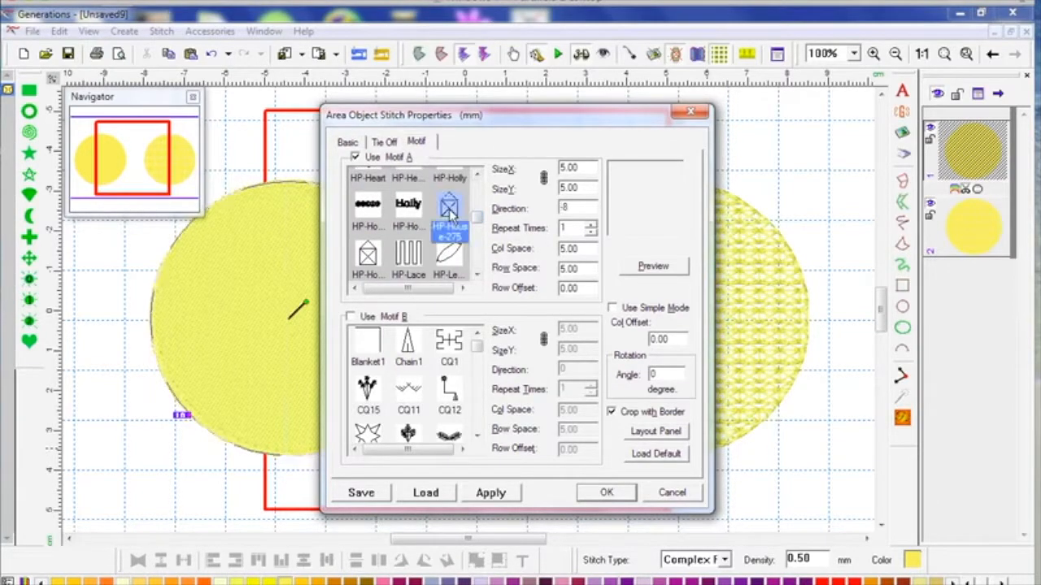
pyautogui.click(608, 493)
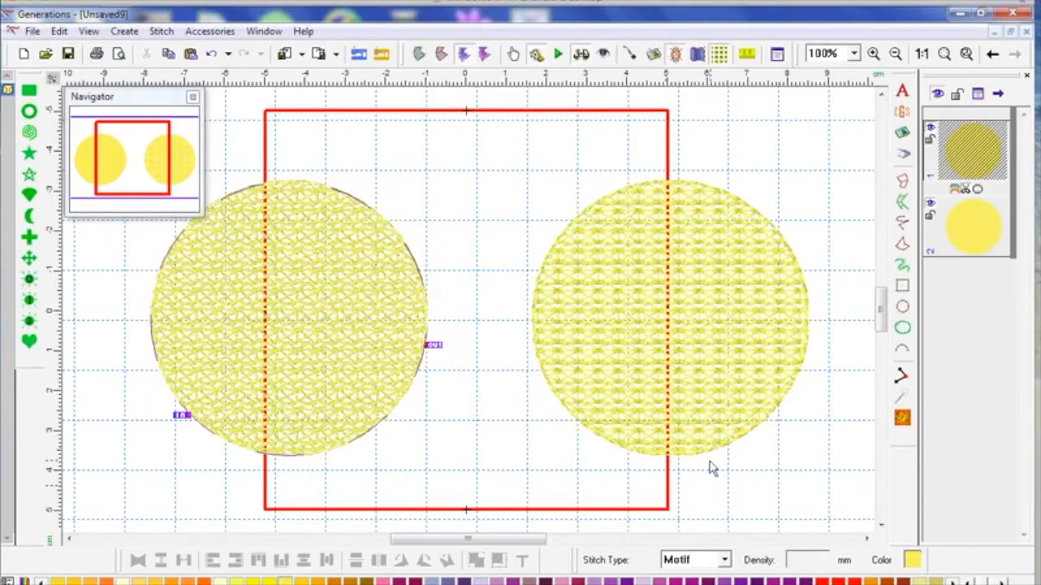
# - Select the left and right circles in turn to compare their house motif fills
pyautogui.click(794, 428)
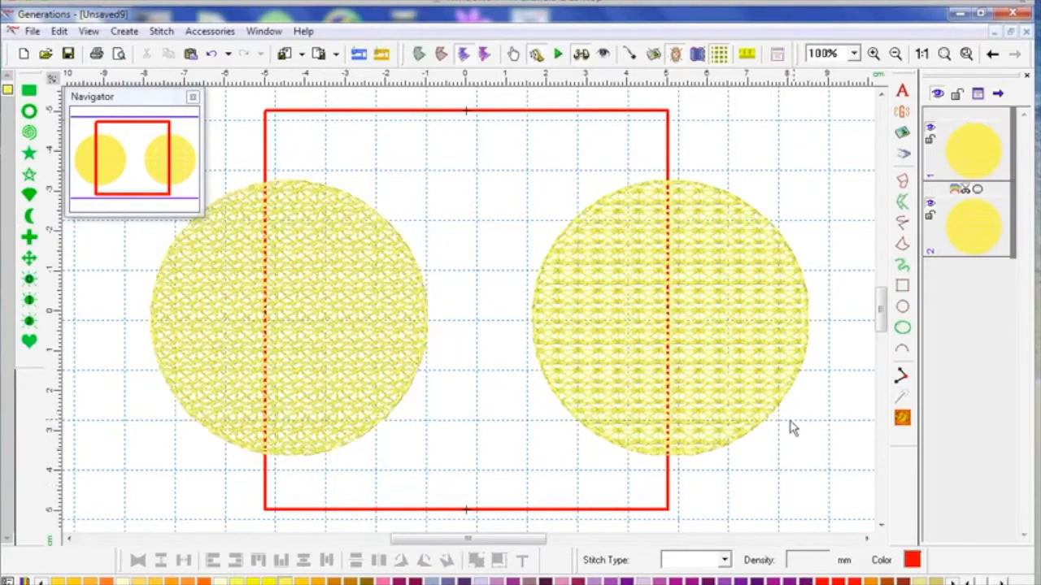
pyautogui.click(383, 351)
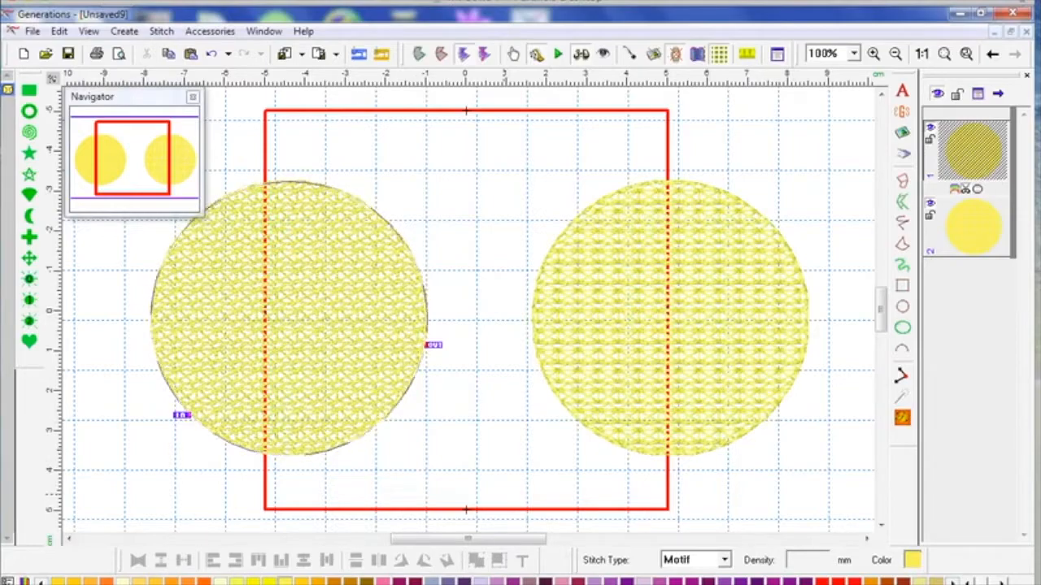
pyautogui.moveTo(584, 579)
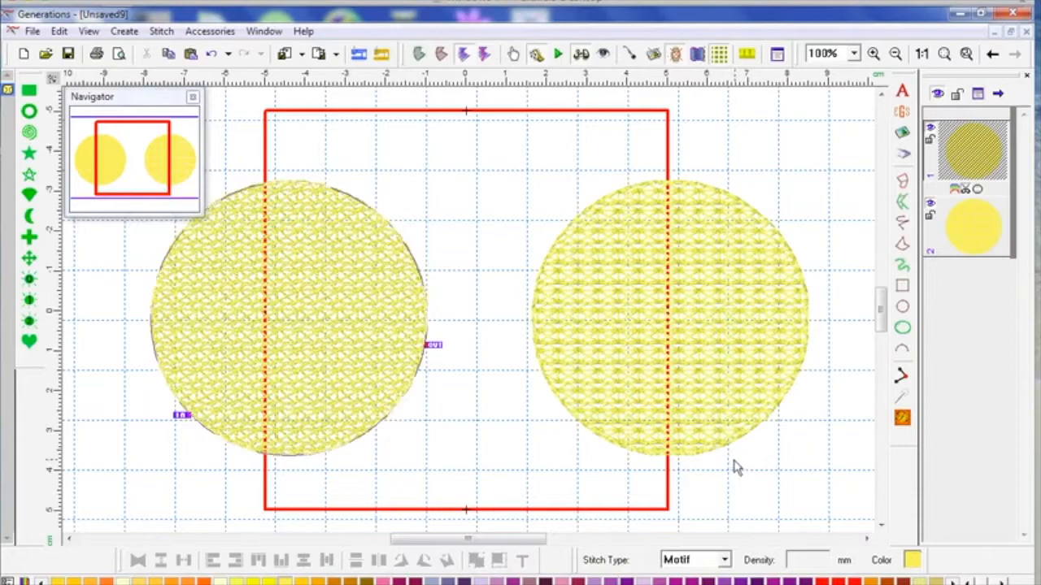
pyautogui.click(707, 309)
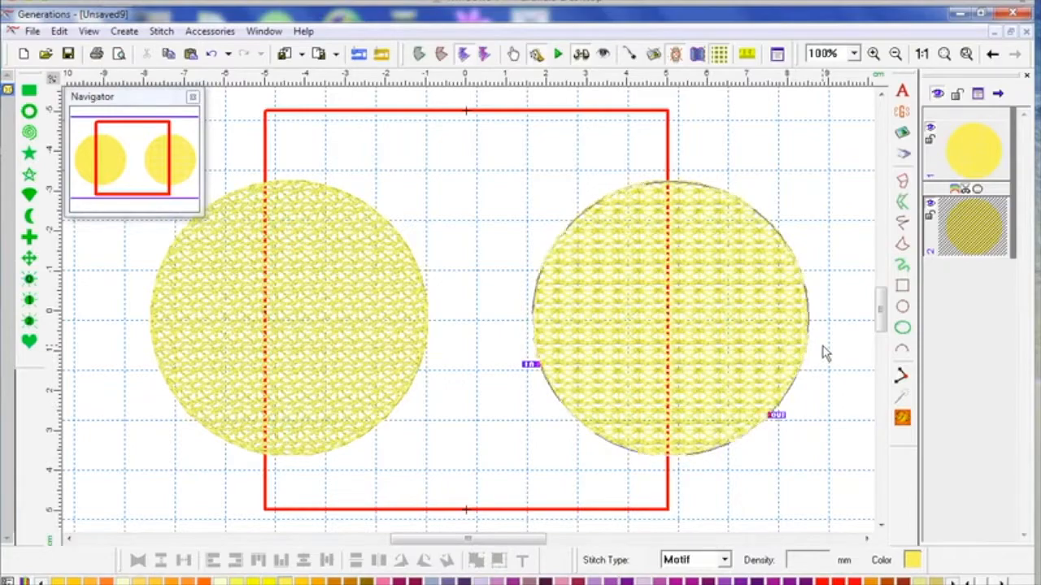
# - Move the right circle about 1 cm closer to the left one and turn off the 3D stitch view
pyautogui.moveTo(697, 360); pyautogui.dragTo(638, 346)
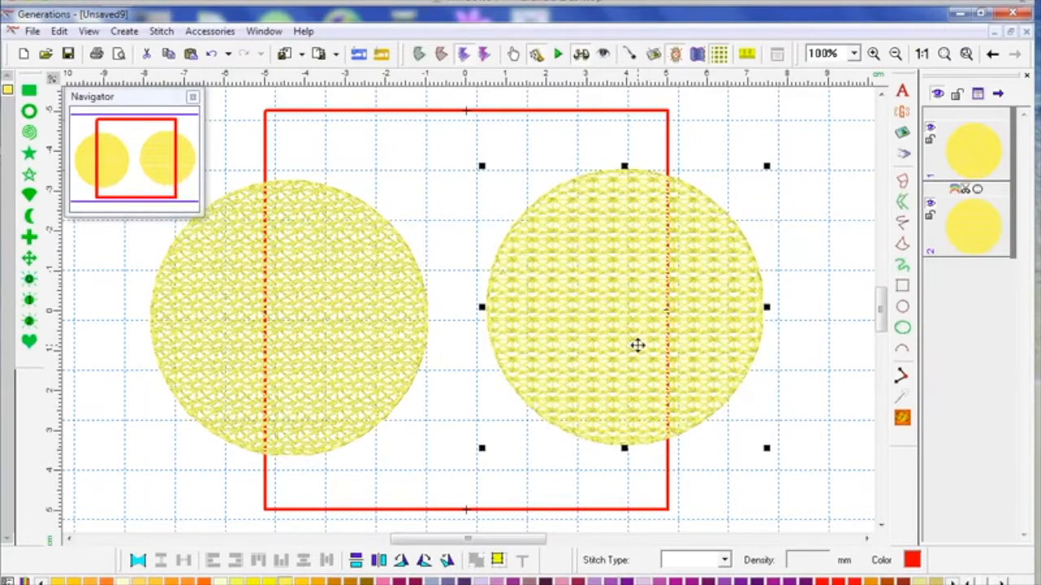
pyautogui.click(581, 54)
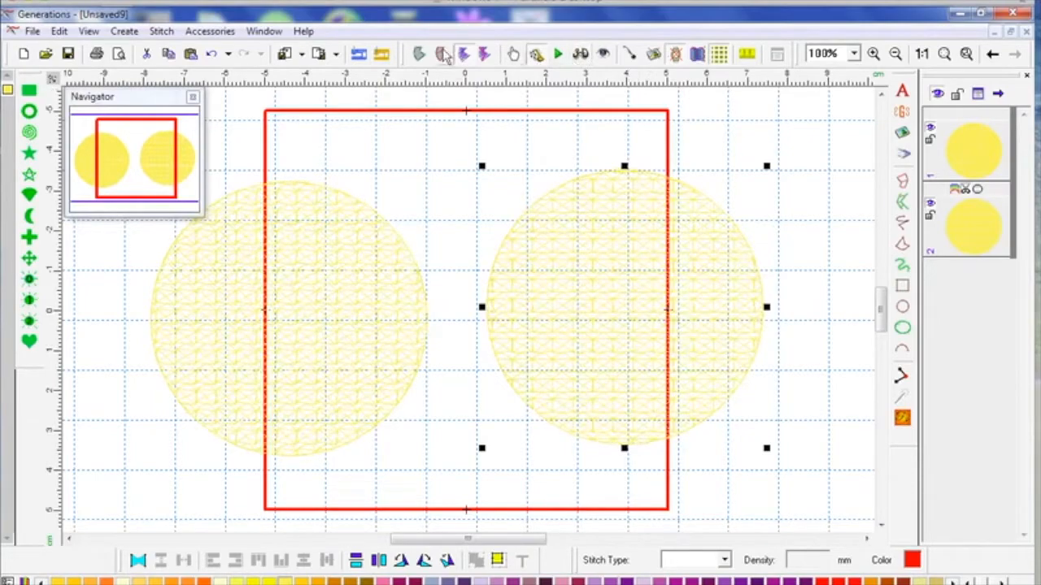
# - Examine the house motif stitches near the right circle's inner edge at 400% and 800% zoom
pyautogui.click(850, 53)
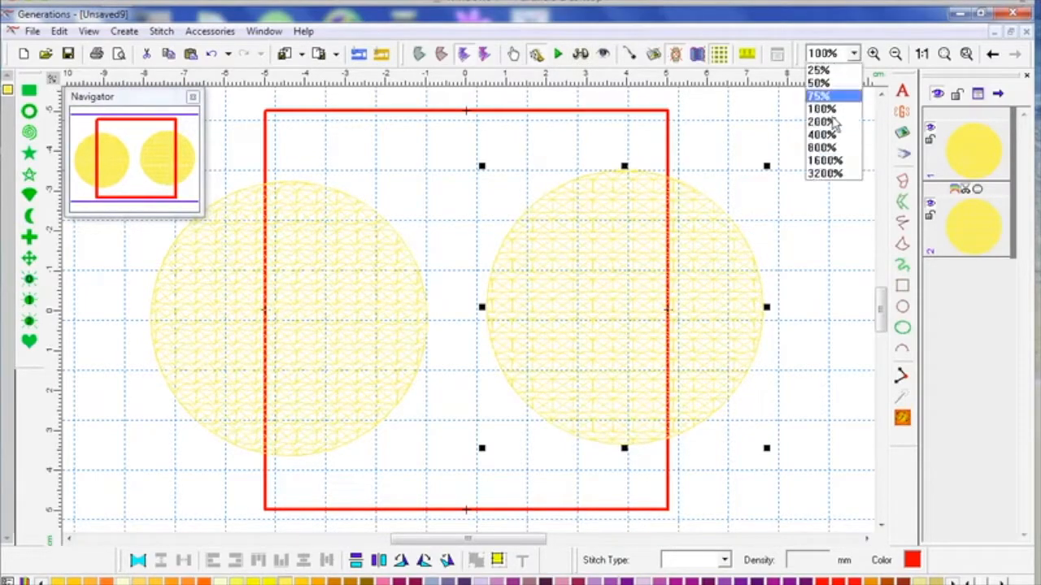
pyautogui.click(821, 136)
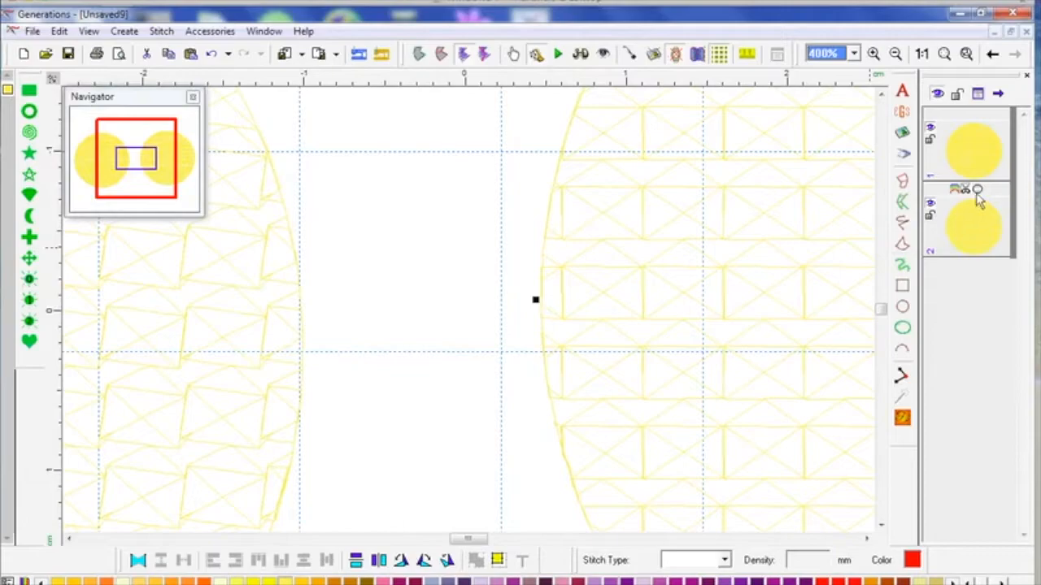
pyautogui.click(732, 321)
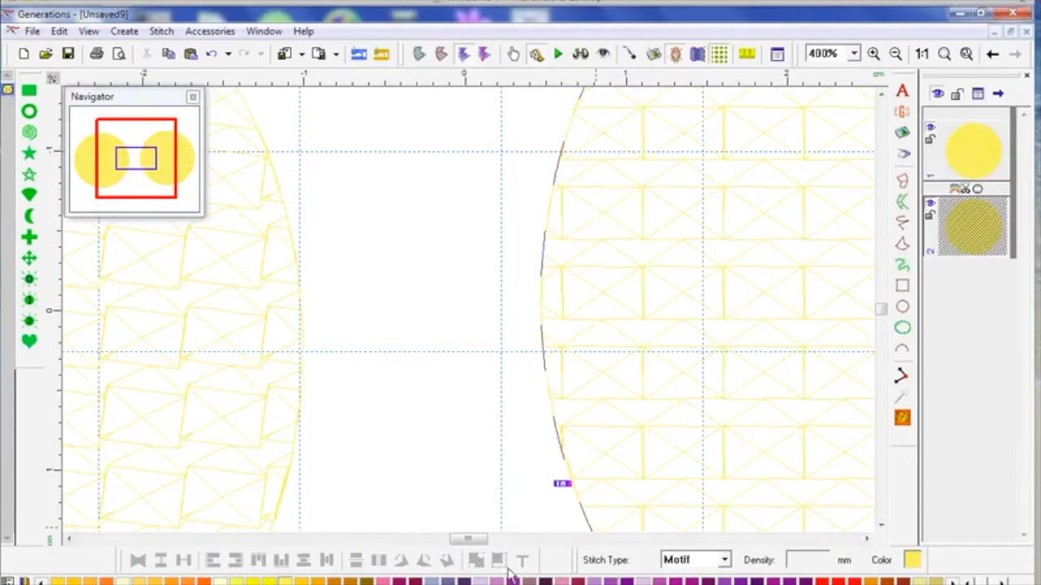
pyautogui.moveTo(486, 544); pyautogui.dragTo(498, 540)
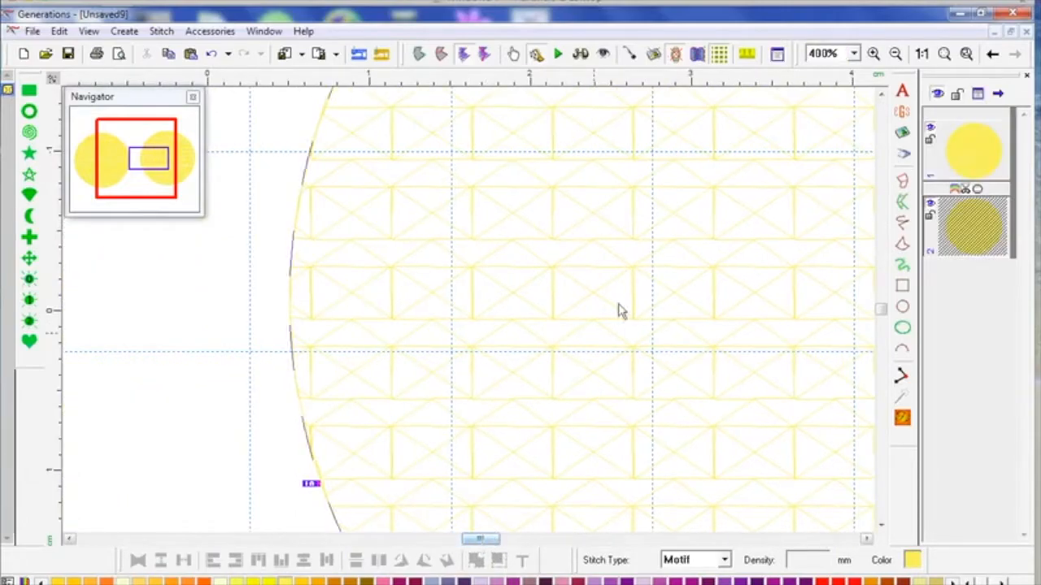
pyautogui.click(854, 54)
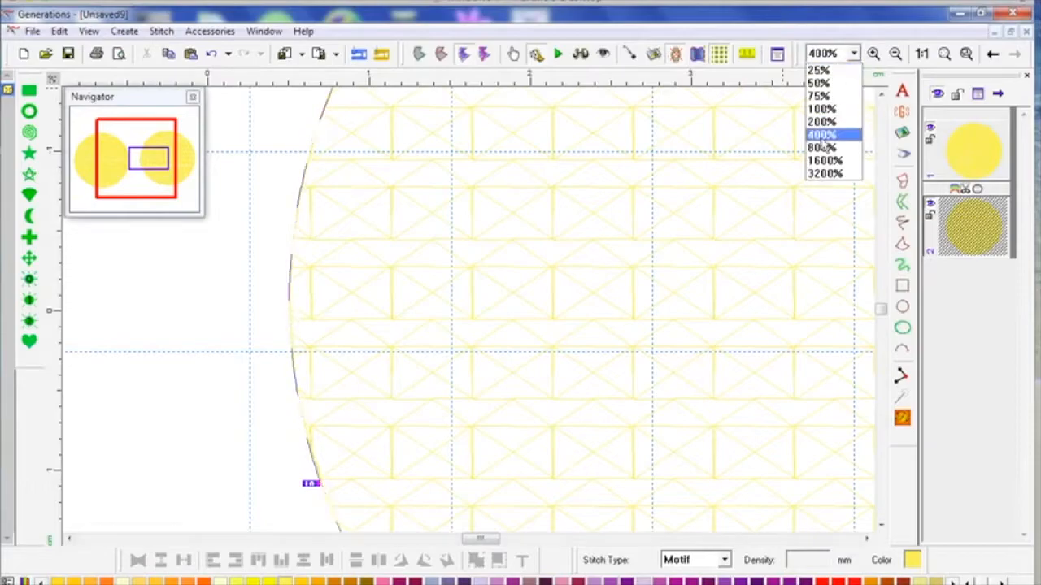
pyautogui.click(823, 148)
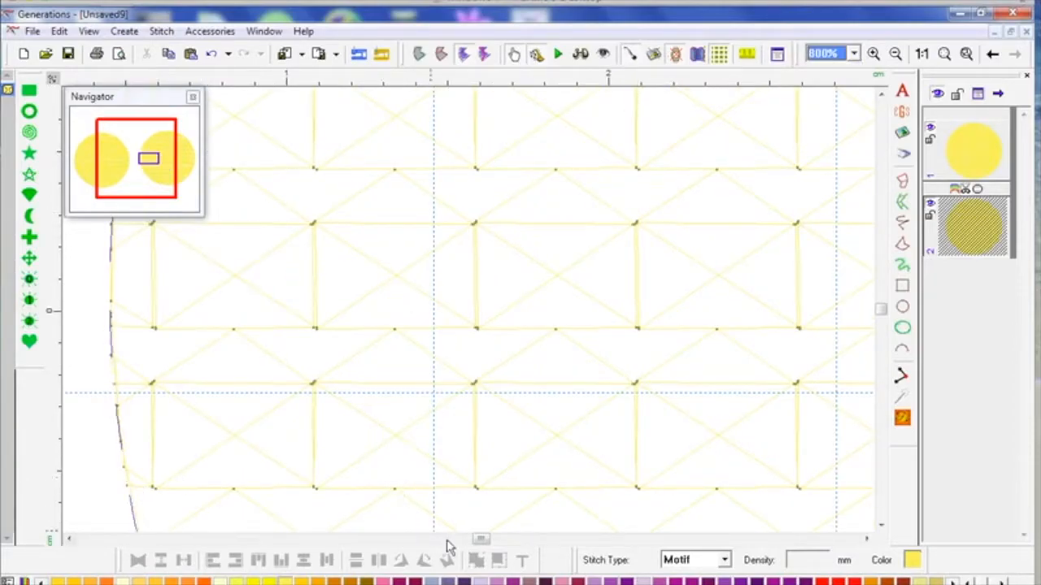
pyautogui.moveTo(482, 539); pyautogui.dragTo(480, 536)
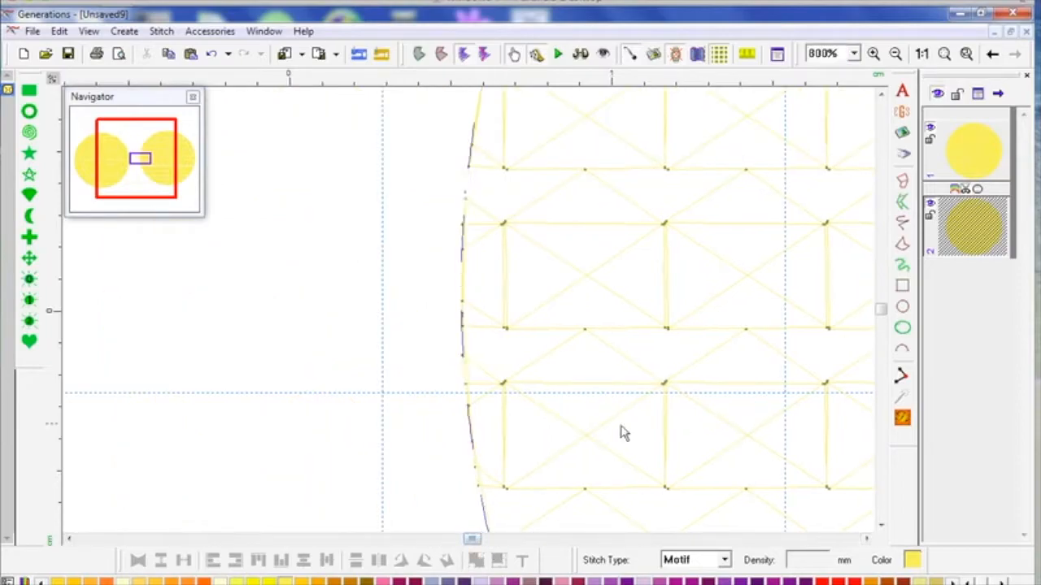
# - Inspect the stitch path at the right circle's start and end points along its outline at 800% zoom
pyautogui.click(466, 57)
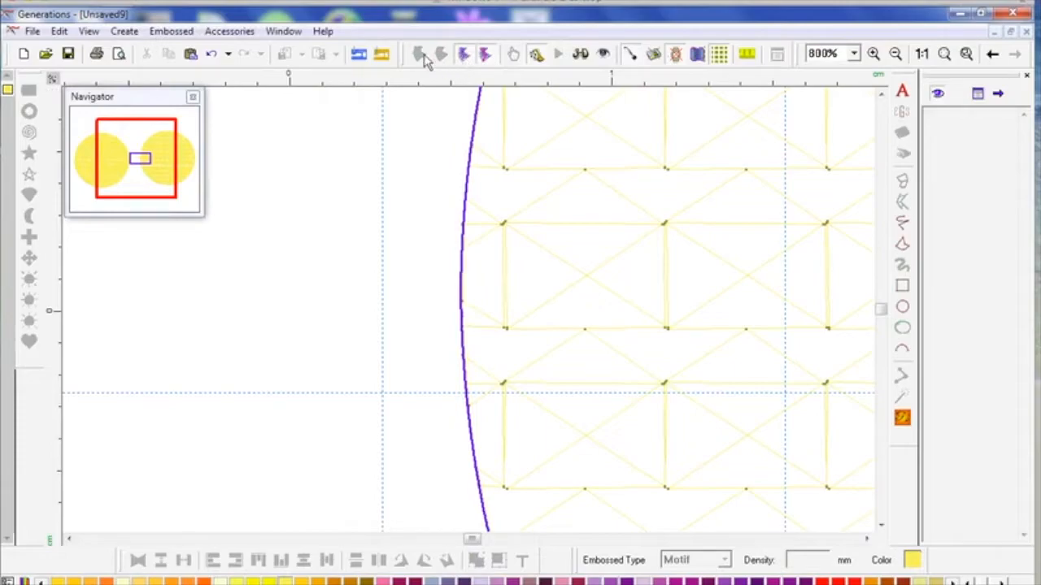
pyautogui.click(465, 55)
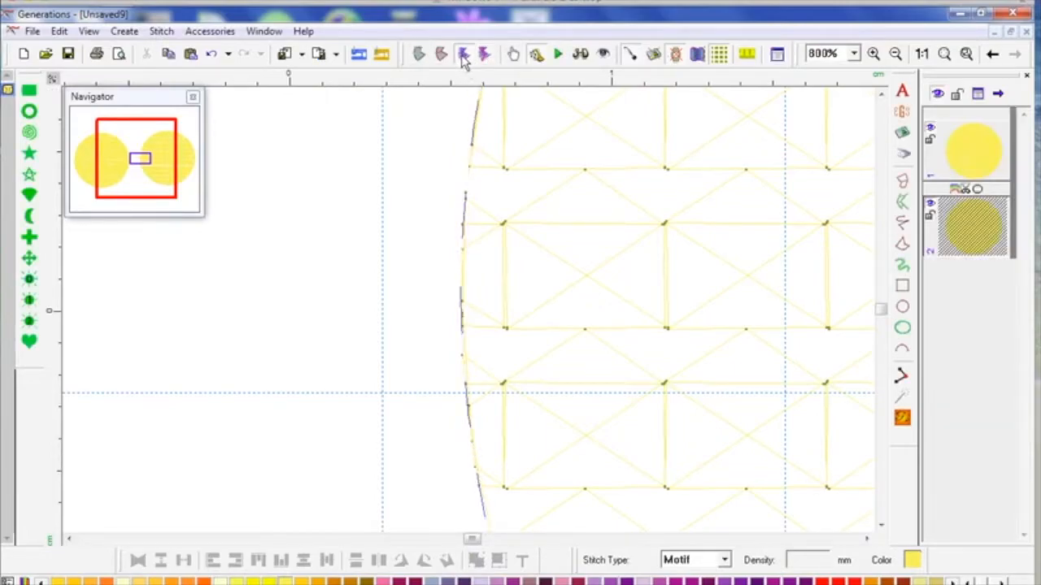
pyautogui.click(882, 316)
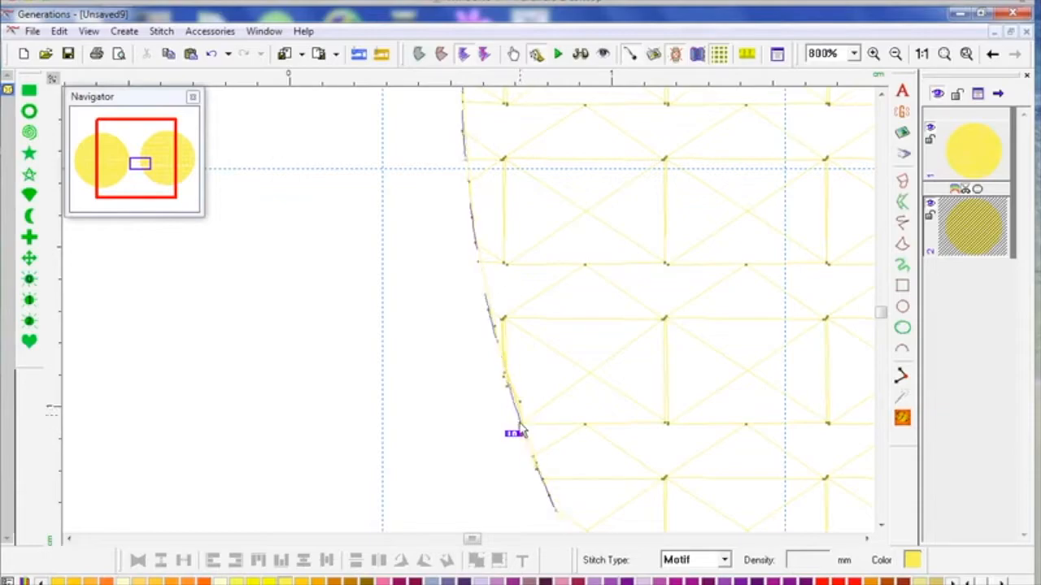
pyautogui.moveTo(473, 540); pyautogui.dragTo(476, 541)
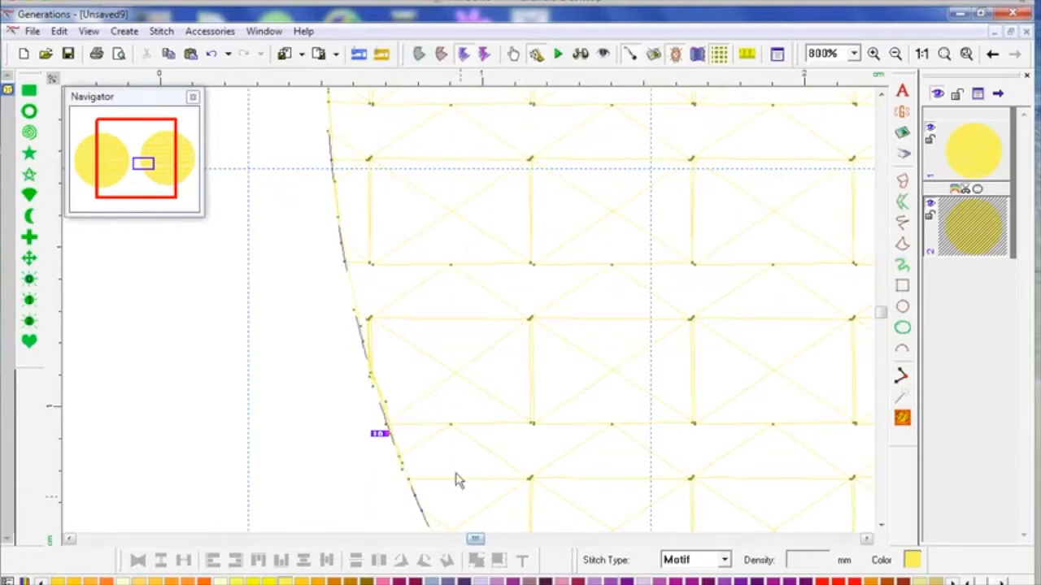
pyautogui.click(377, 464)
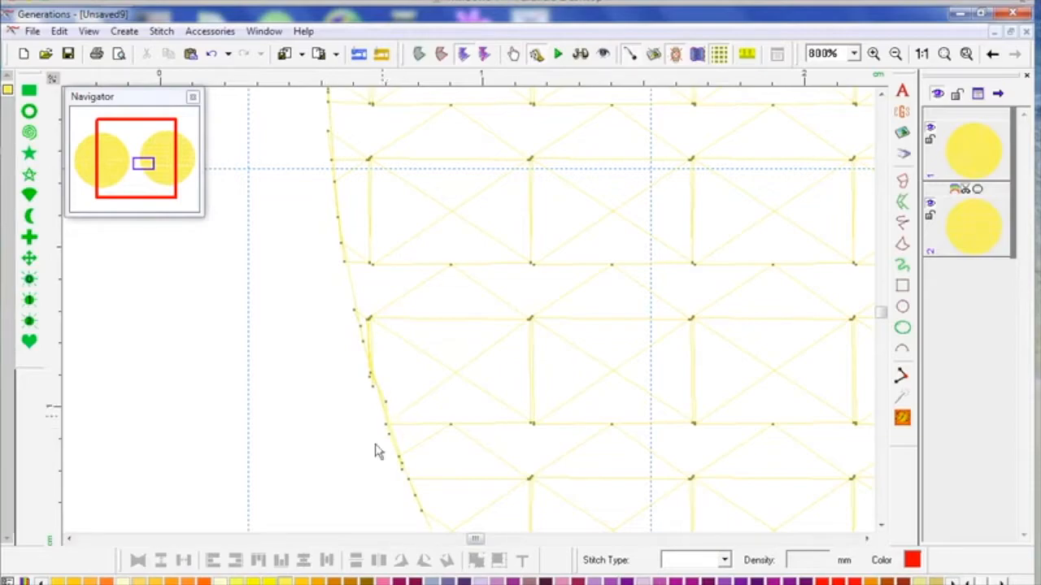
pyautogui.click(959, 228)
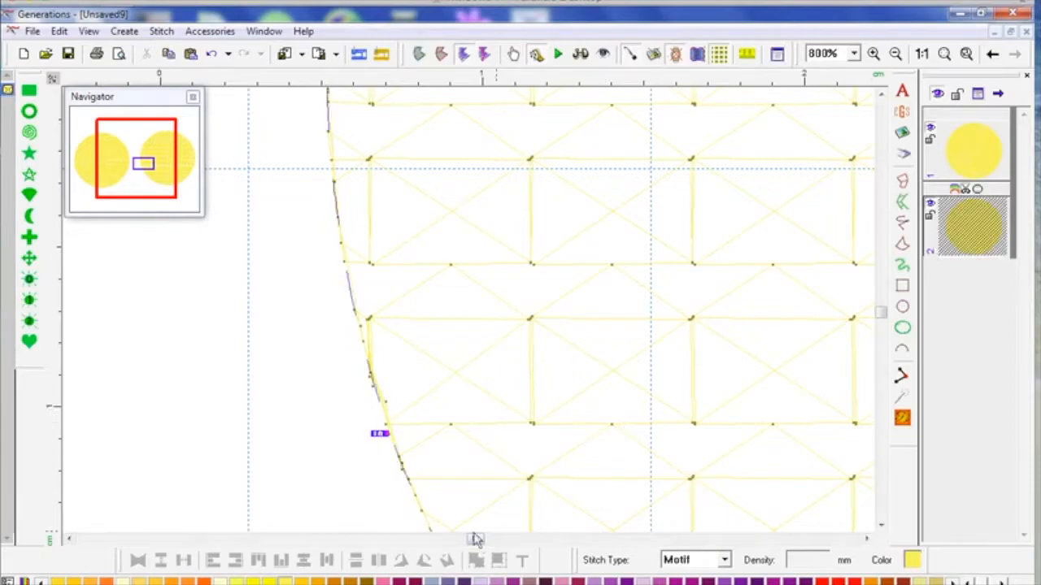
pyautogui.moveTo(144, 164); pyautogui.dragTo(170, 225)
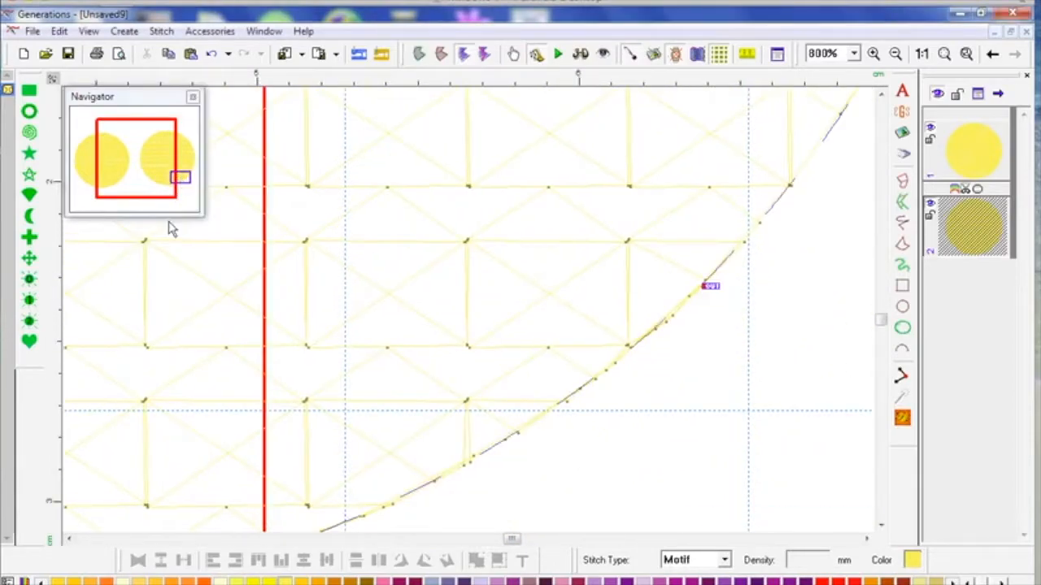
# - Show both circles at 100% in the 3D stitch view and select each one in turn to compare their fills
pyautogui.click(923, 53)
pyautogui.click(581, 55)
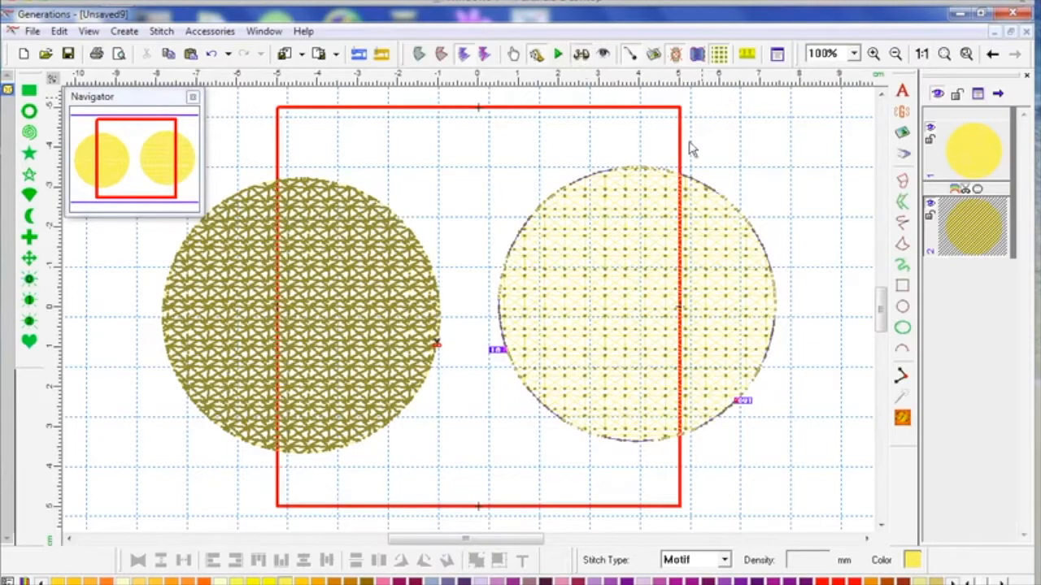
pyautogui.click(792, 369)
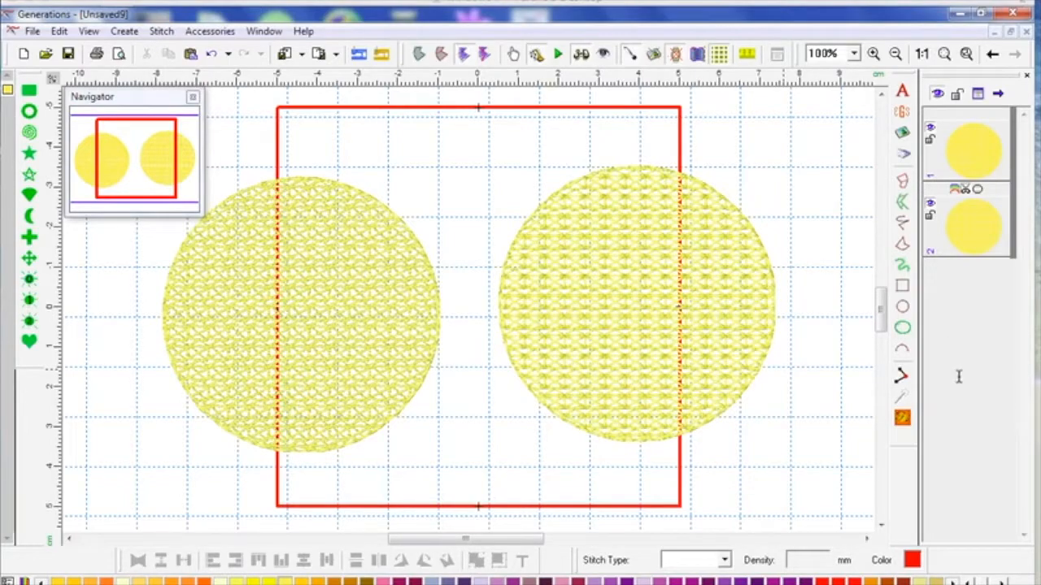
pyautogui.click(325, 305)
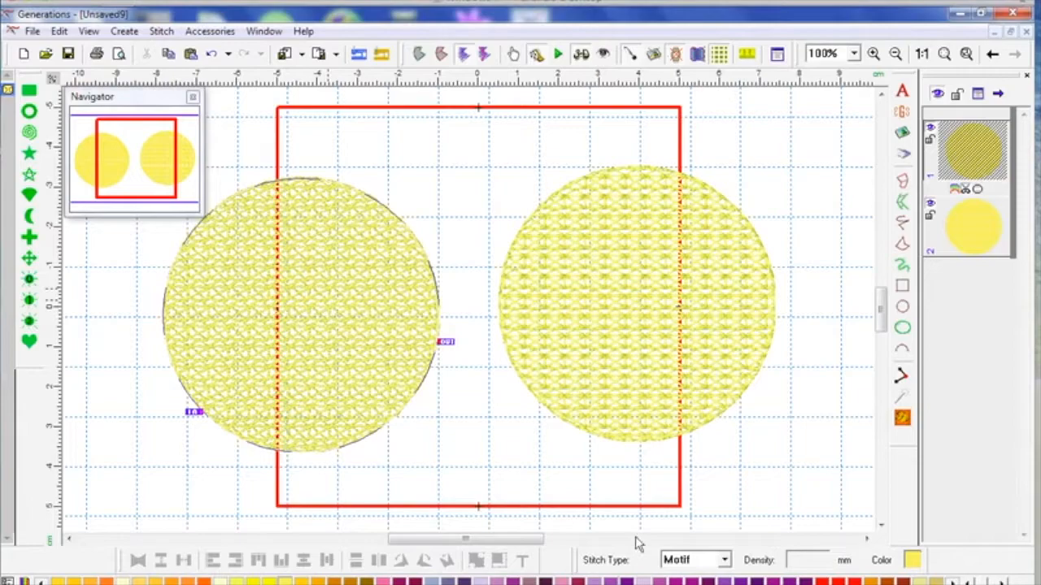
pyautogui.click(692, 272)
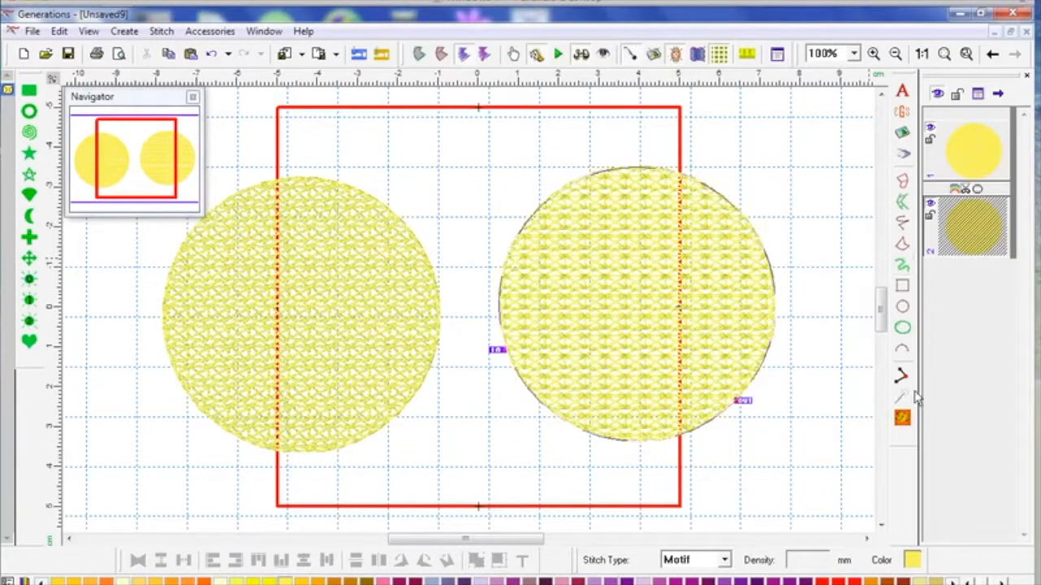
pyautogui.click(905, 381)
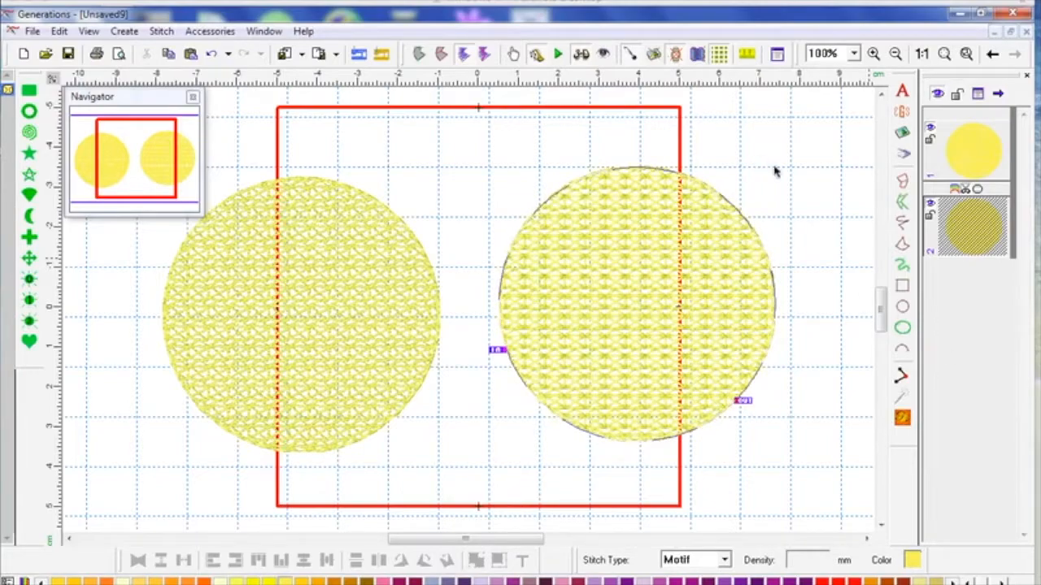
# - Set the left circle's Motif A size to 8 mm in X and Y, with a direction of -5
pyautogui.click(362, 318)
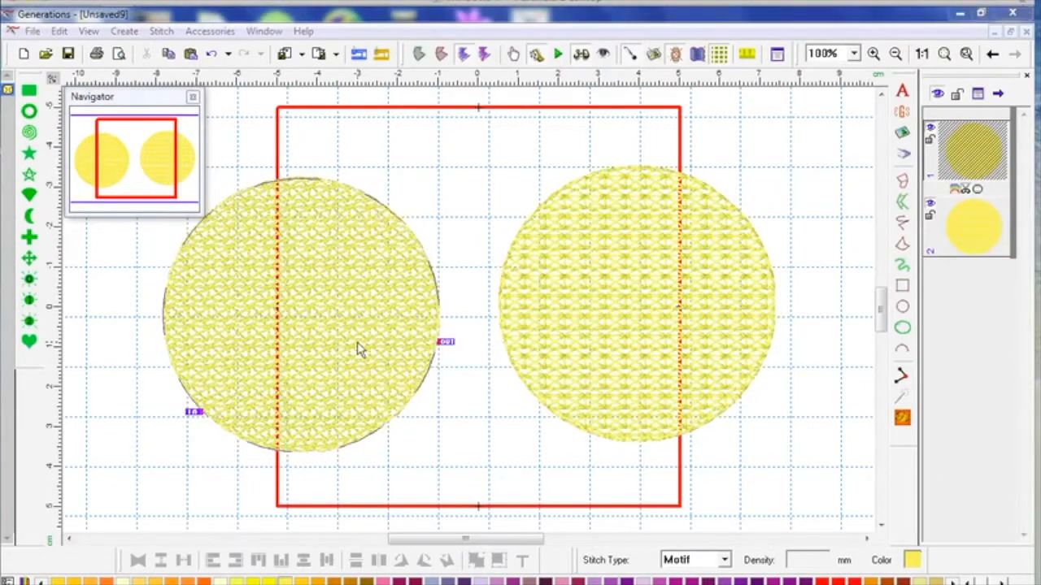
pyautogui.doubleClick(358, 343)
pyautogui.click(417, 141)
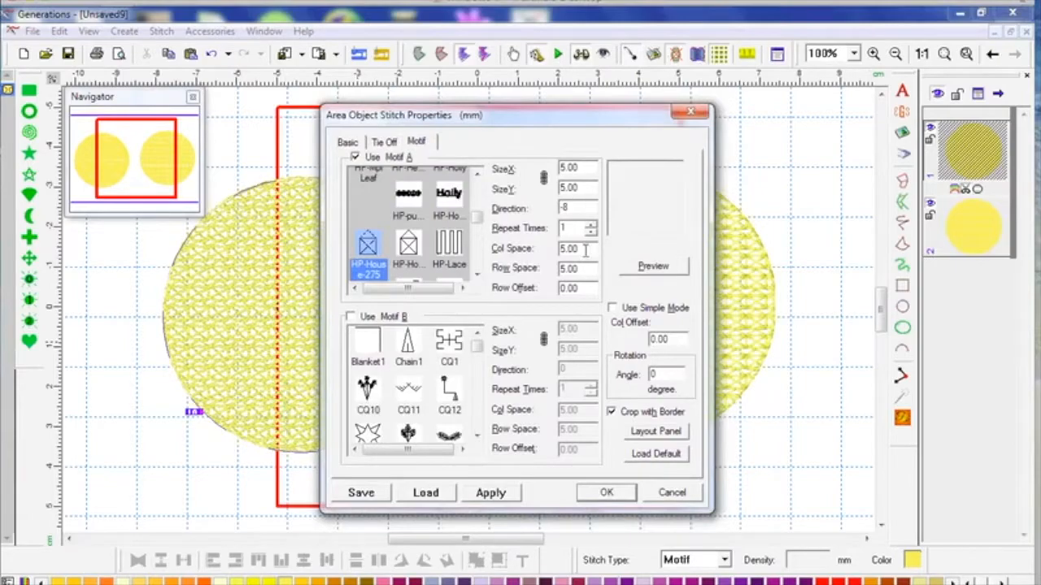
pyautogui.doubleClick(591, 167)
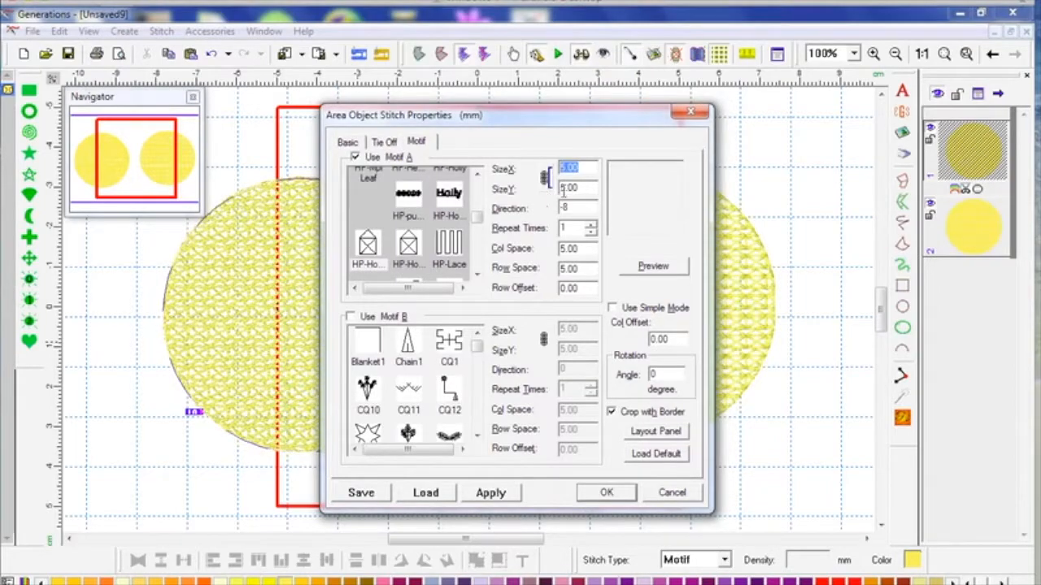
pyautogui.write('8')
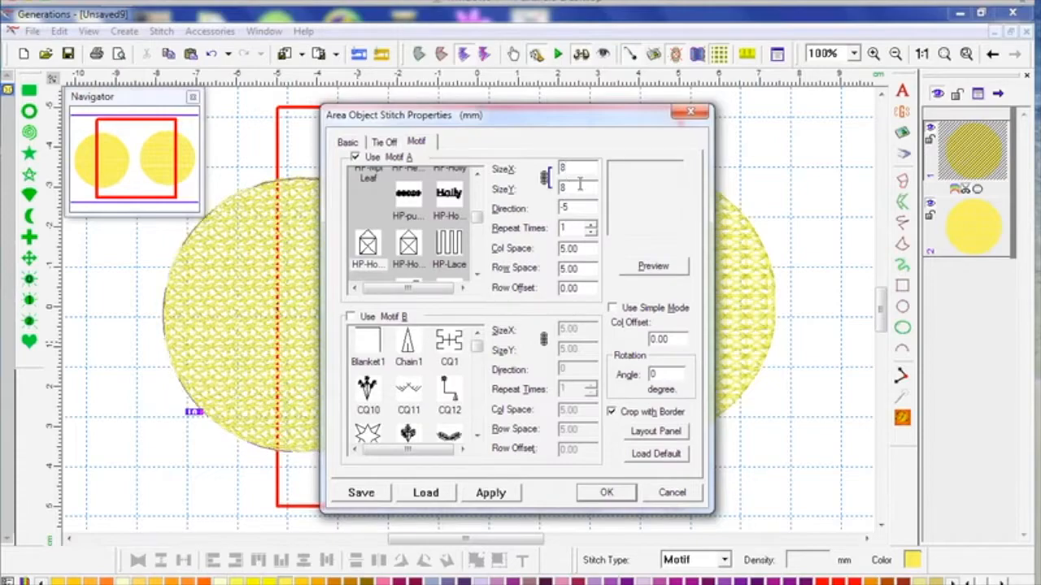
# - Spread the left circle's house motifs in the layout preview to about 6 mm column and 8.2 mm row spacing, rotated about 4.2 degrees
pyautogui.click(674, 435)
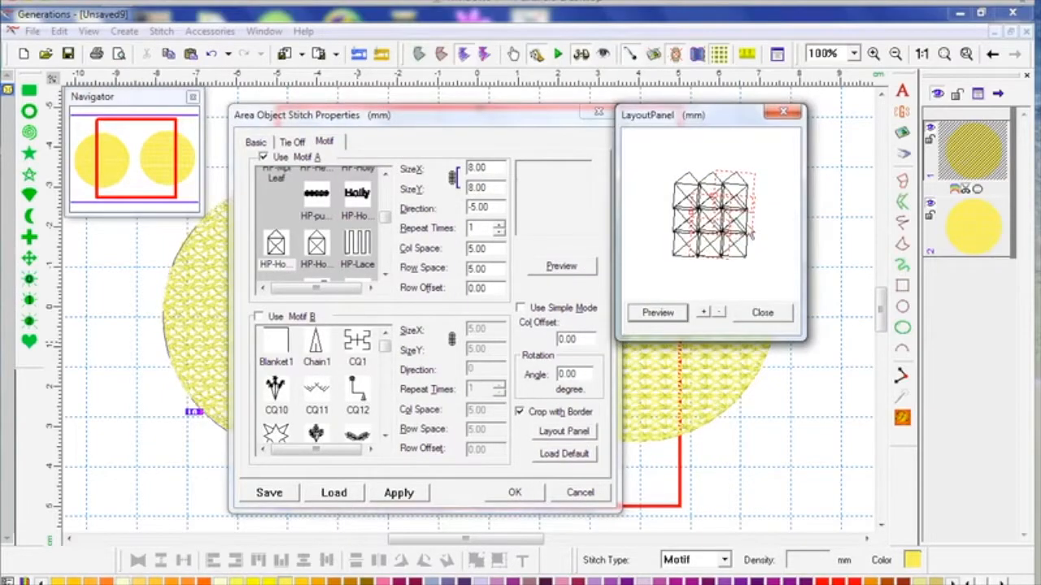
pyautogui.moveTo(749, 231); pyautogui.dragTo(756, 230)
pyautogui.moveTo(754, 232); pyautogui.dragTo(708, 274)
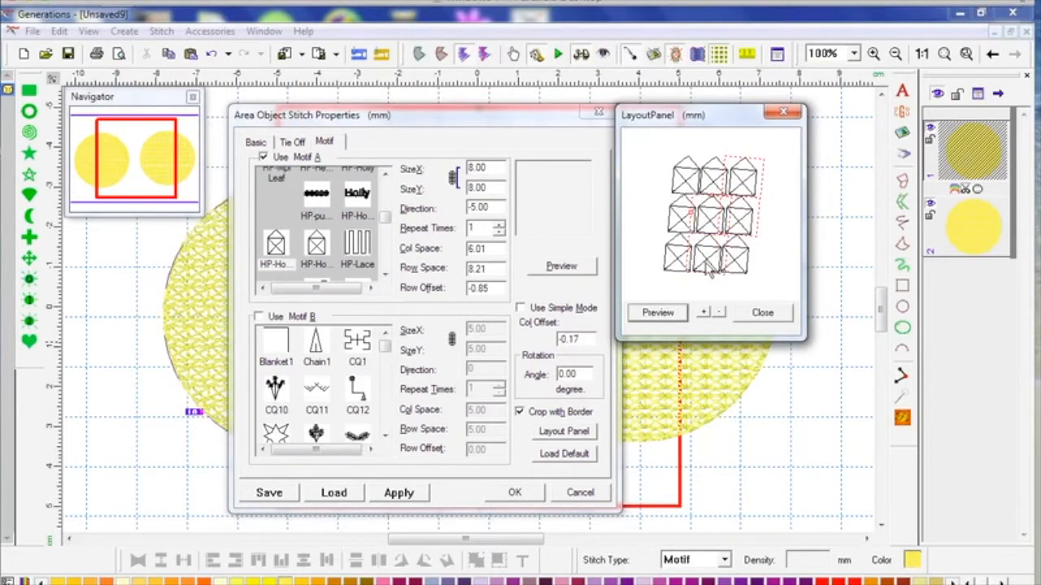
pyautogui.moveTo(757, 173); pyautogui.dragTo(771, 175)
pyautogui.click(763, 315)
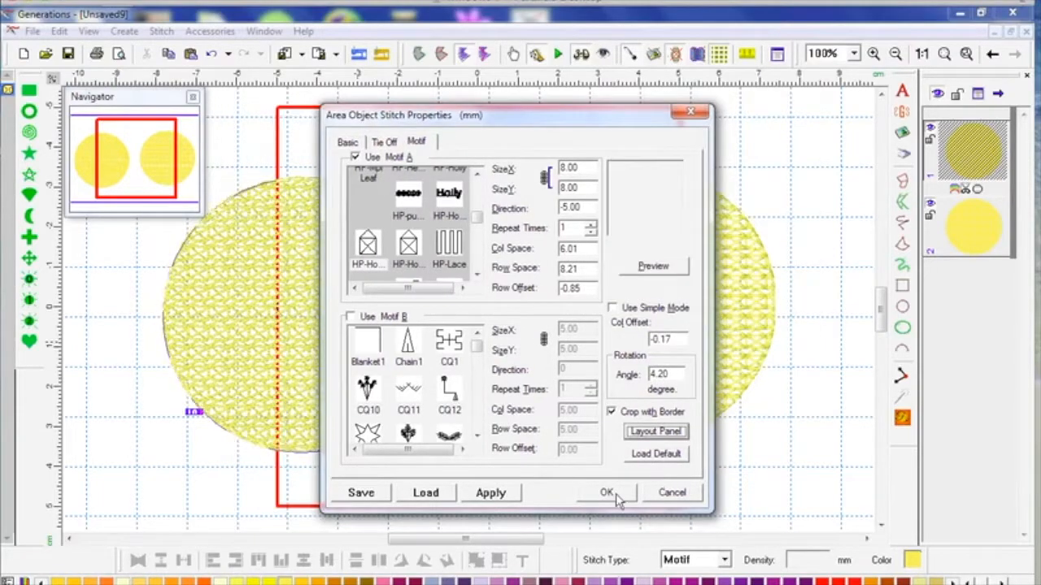
# - Turn on simple mode for the left circle's motif fill, apply the properties and deselect the circle
pyautogui.click(632, 309)
pyautogui.click(633, 492)
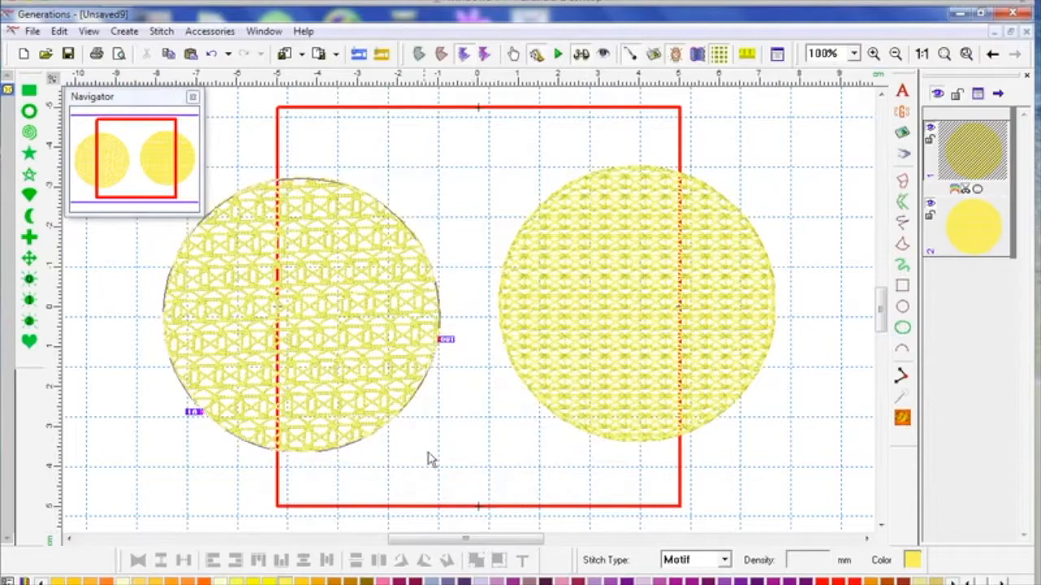
pyautogui.click(439, 455)
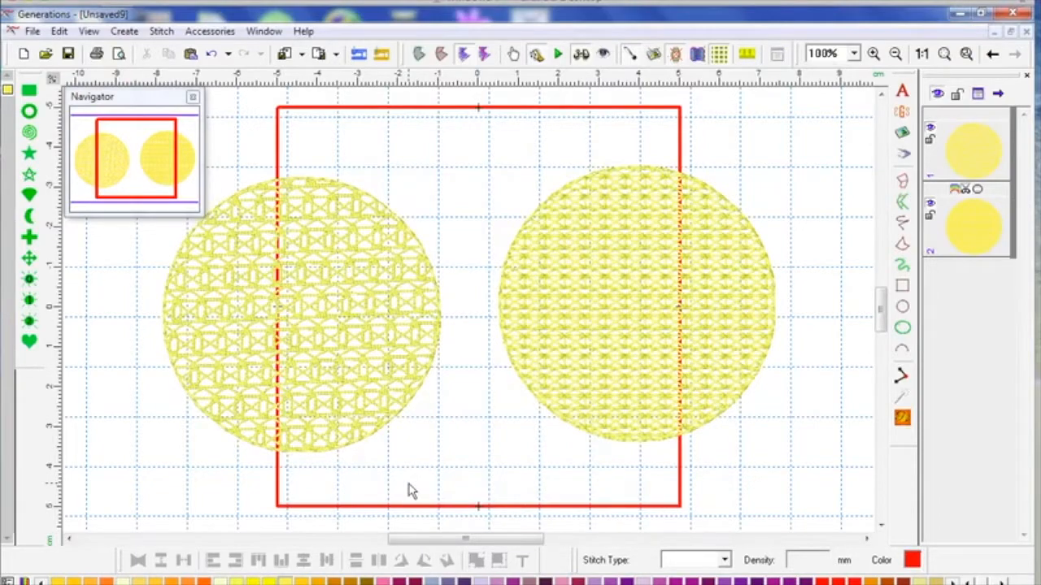
pyautogui.click(657, 324)
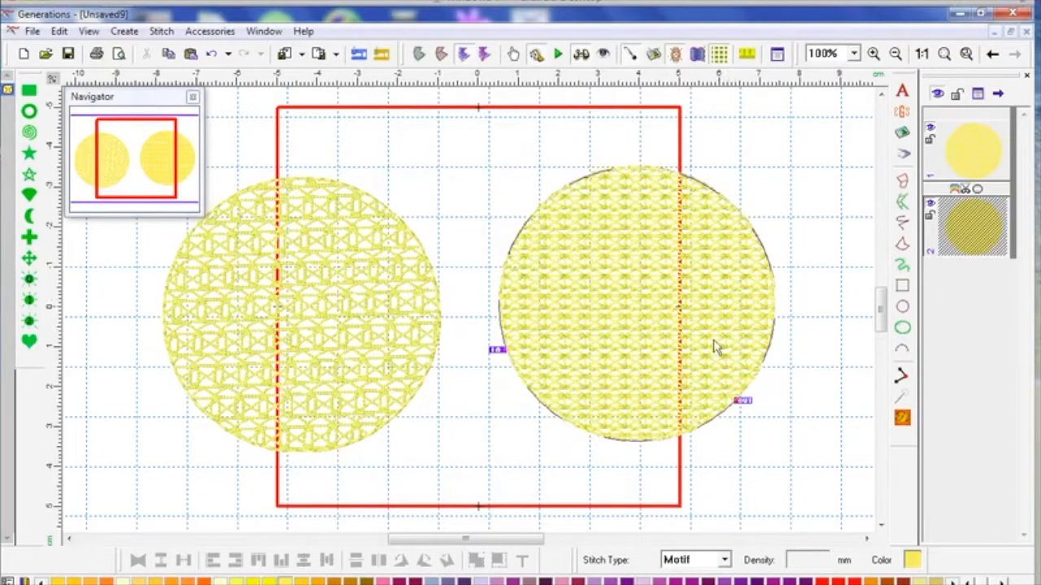
pyautogui.doubleClick(701, 304)
pyautogui.click(416, 142)
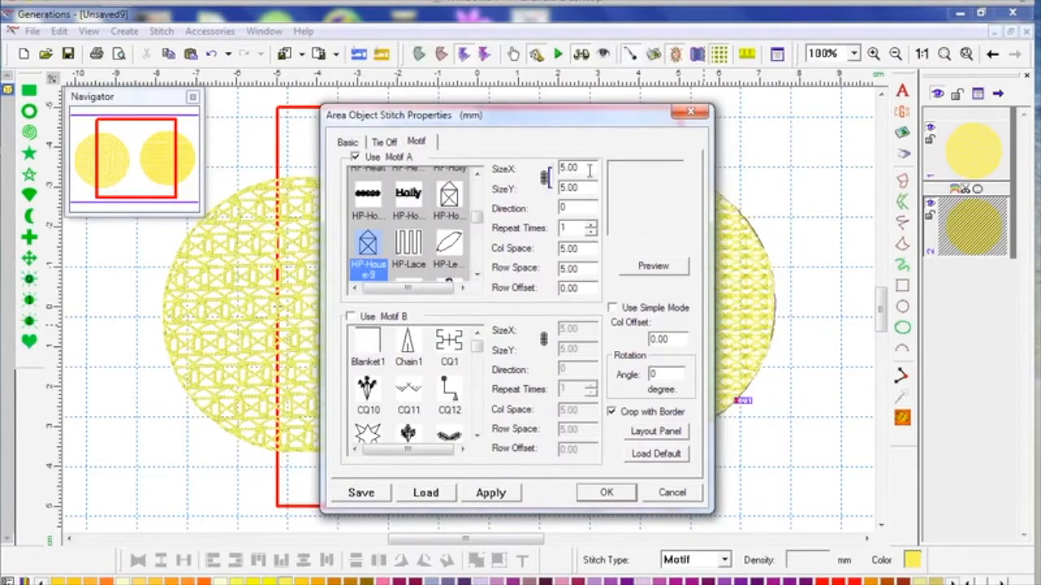
pyautogui.press('Tab')
pyautogui.write('8')
pyautogui.press('Tab')
pyautogui.write('8')
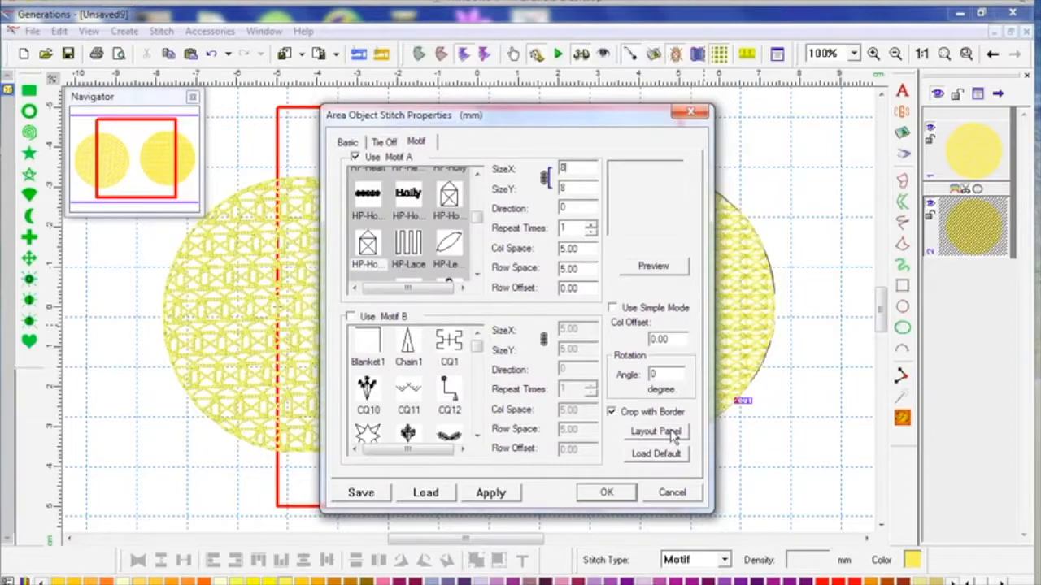
pyautogui.click(669, 493)
# - Check the left circle's Motif A size, spacing, offset and rotation settings, leaving them as they are
pyautogui.doubleClick(355, 325)
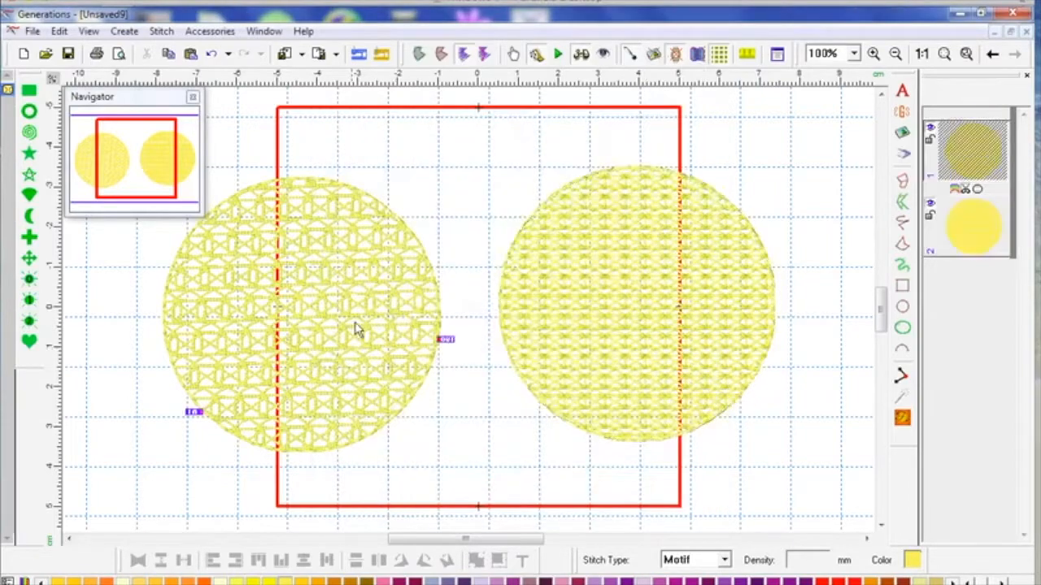
pyautogui.click(427, 143)
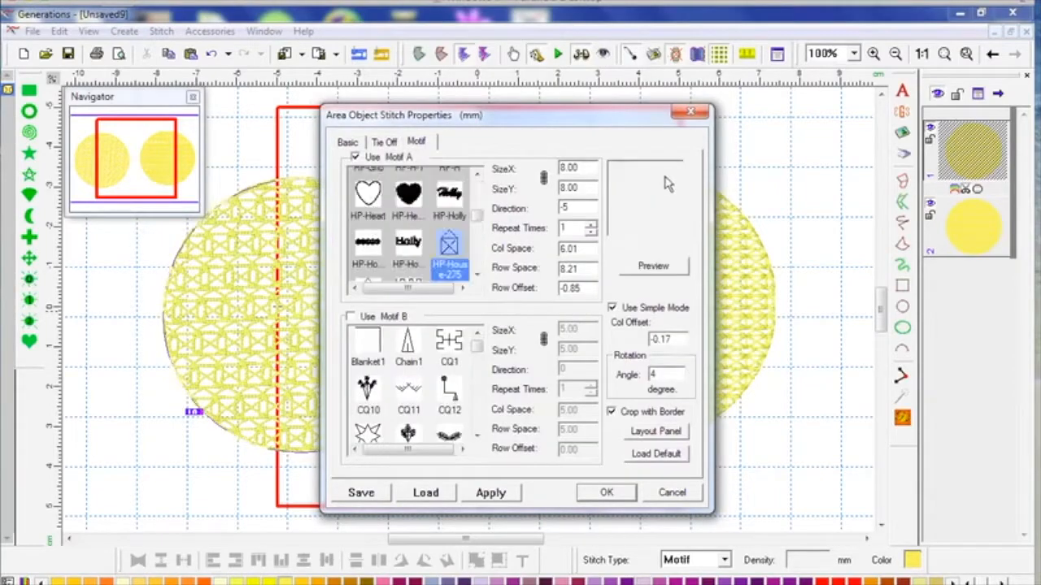
pyautogui.click(664, 493)
# - Set the right circle's Motif A size to 8 mm in X and Y
pyautogui.doubleClick(637, 303)
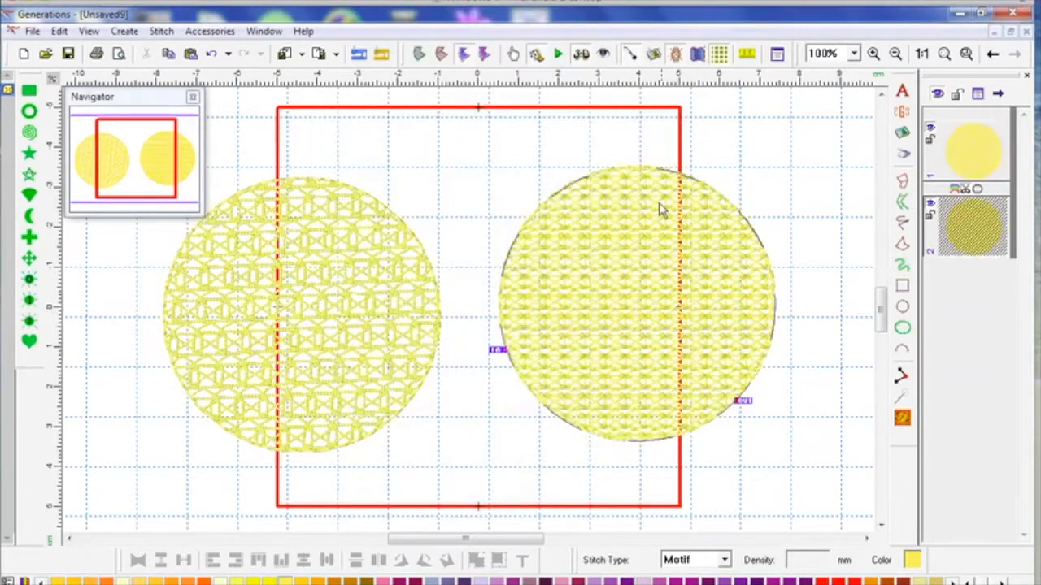
pyautogui.click(421, 142)
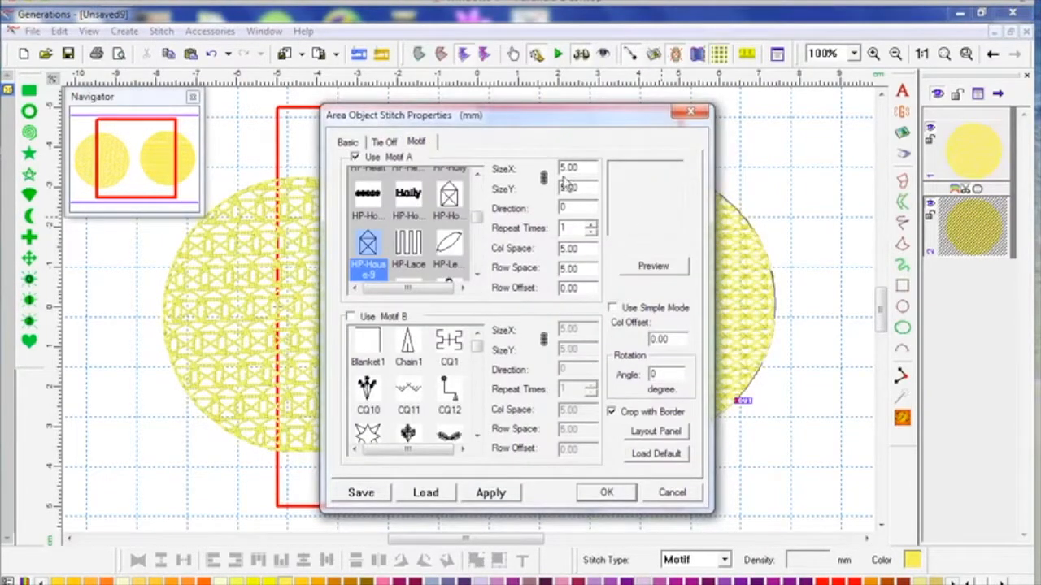
pyautogui.press('Tab')
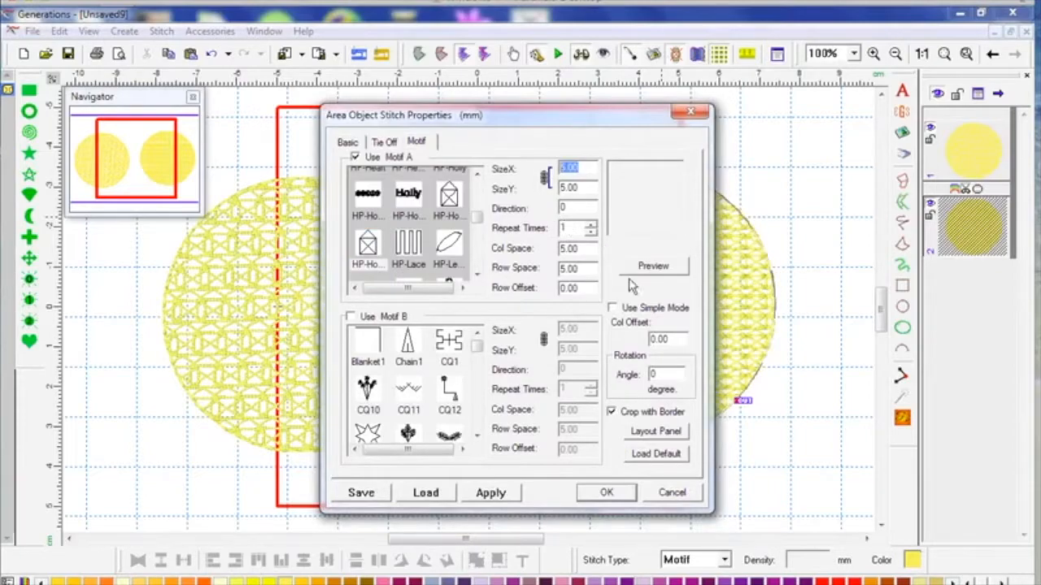
pyautogui.write('8')
# - Spread the right circle's house motifs to about 6 mm column and 8.6 mm row spacing, and turn on simple mode for the fill
pyautogui.click(655, 431)
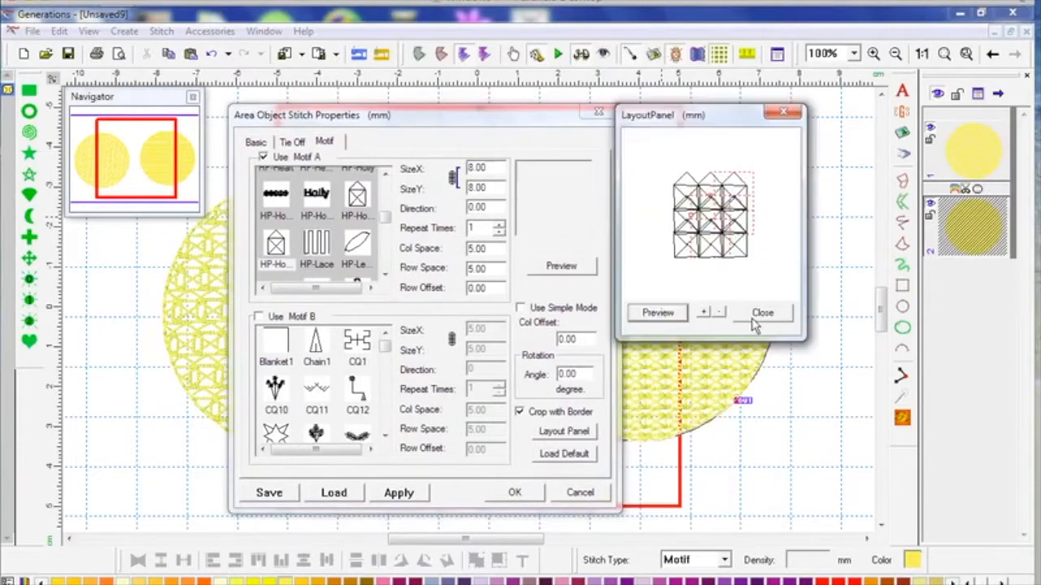
pyautogui.moveTo(742, 226); pyautogui.dragTo(714, 267)
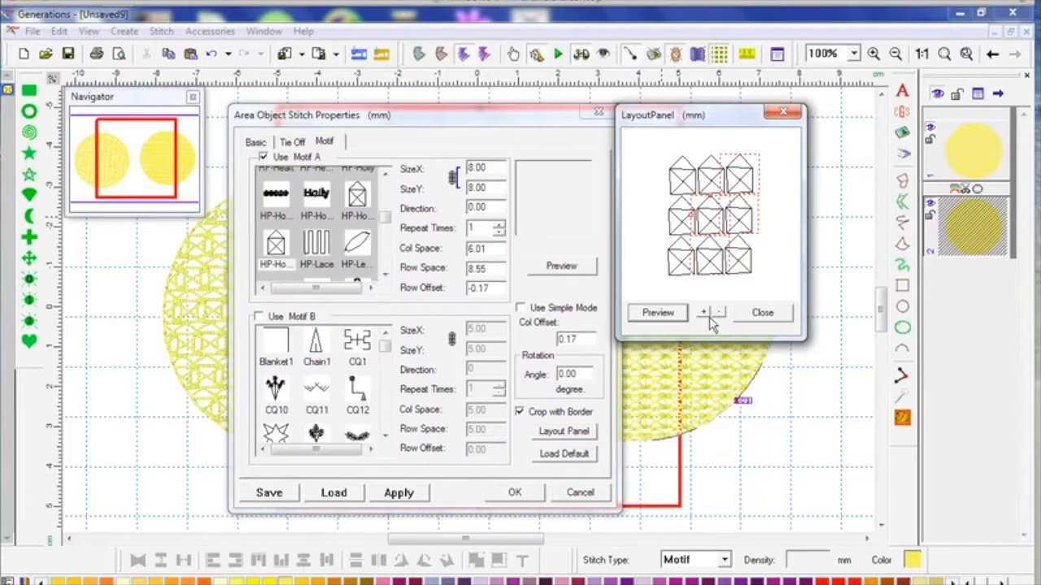
pyautogui.click(762, 314)
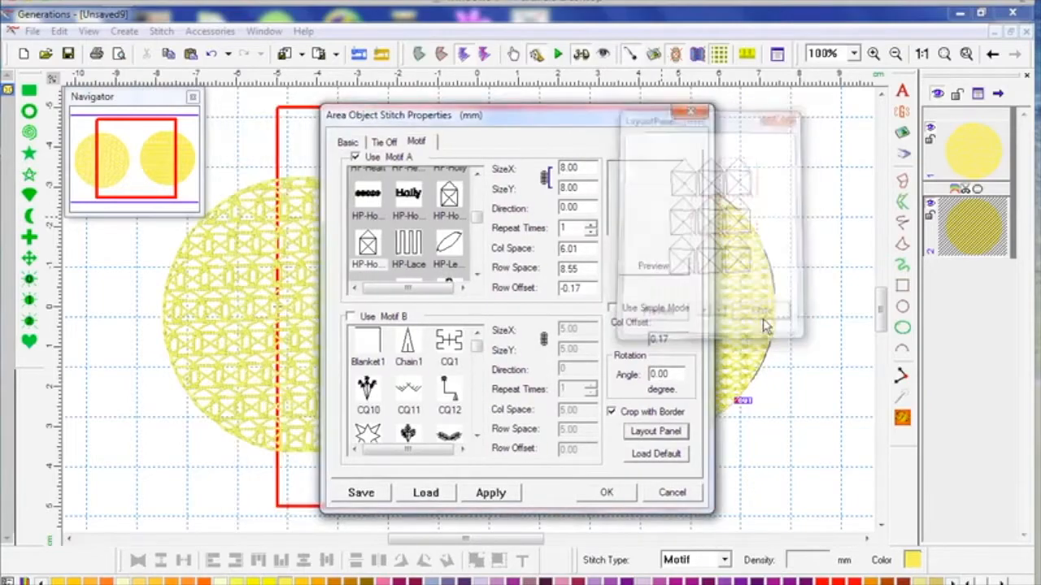
pyautogui.click(613, 308)
pyautogui.click(607, 493)
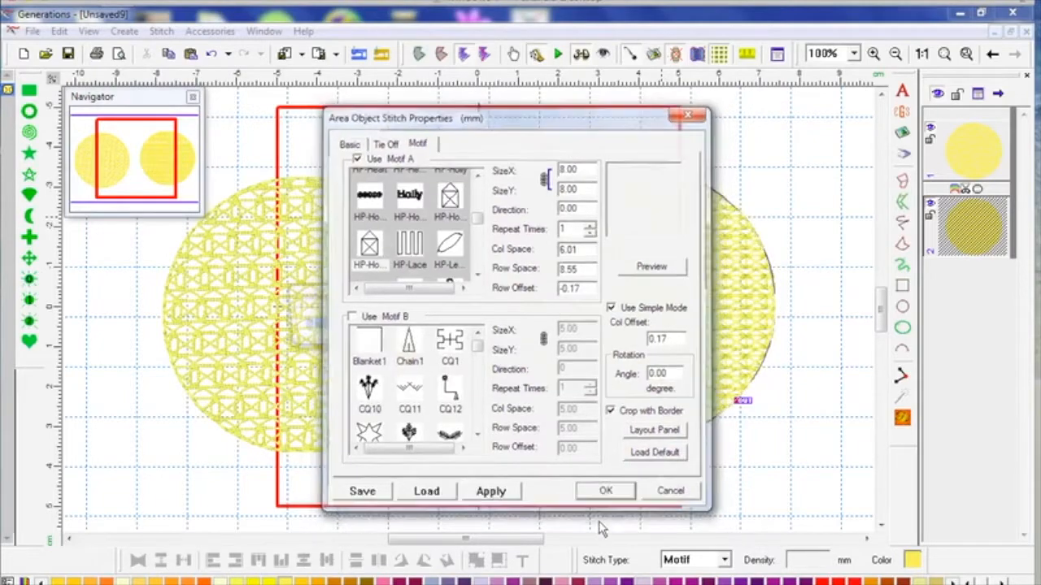
pyautogui.click(797, 388)
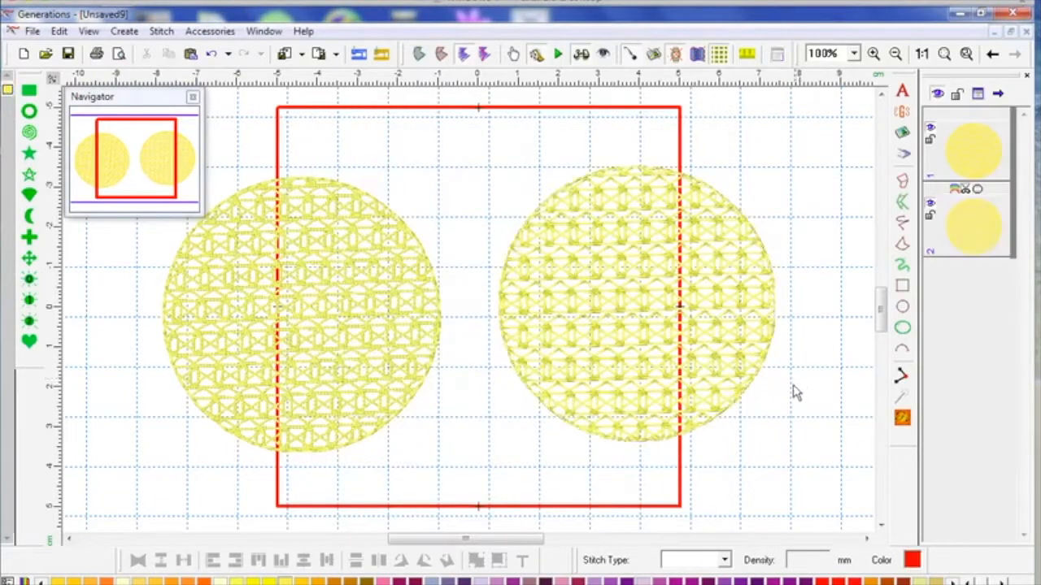
# - Widen the right circle's motif layout to about 8.6 mm column and 9.3 mm row spacing, apply it and deselect the circle
pyautogui.click(712, 376)
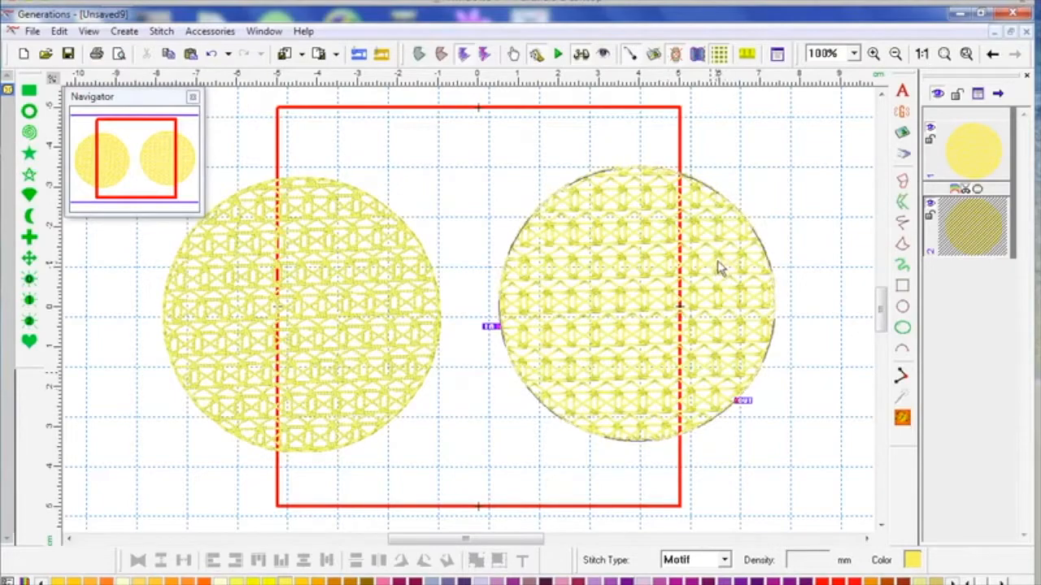
pyautogui.doubleClick(687, 341)
pyautogui.click(416, 141)
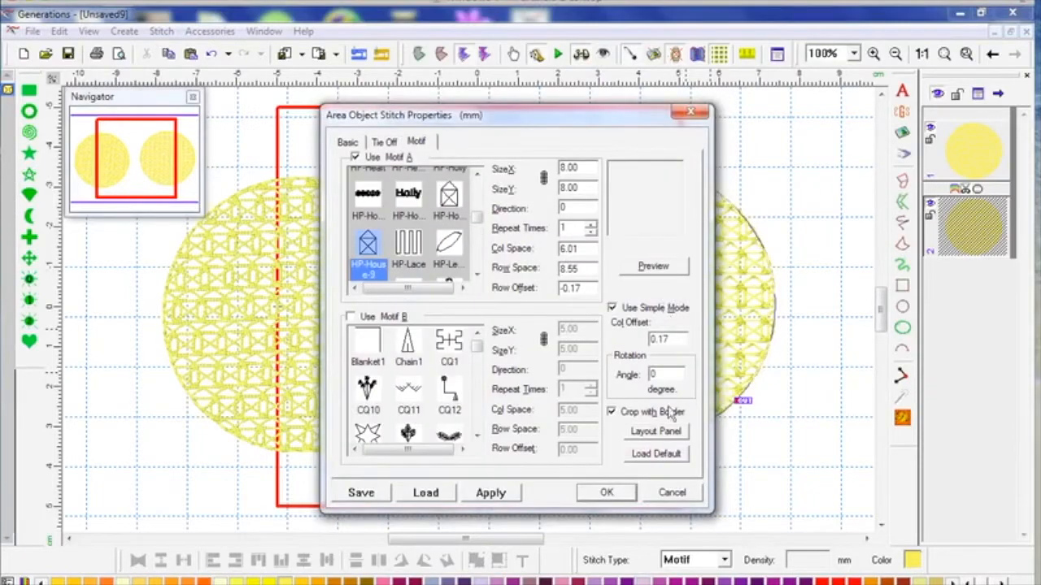
pyautogui.click(656, 431)
pyautogui.moveTo(732, 218); pyautogui.dragTo(714, 253)
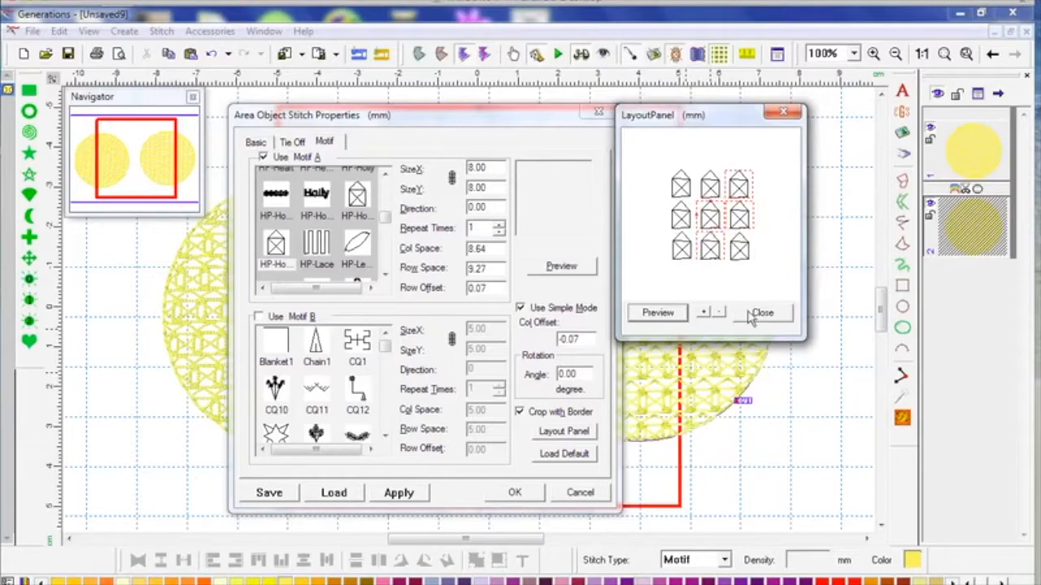
pyautogui.click(760, 313)
pyautogui.click(605, 492)
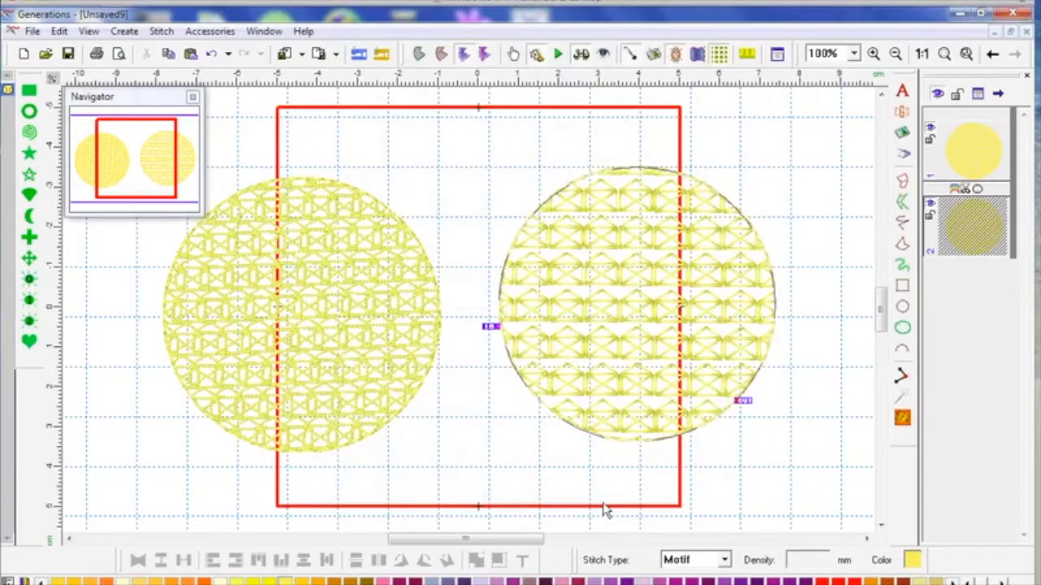
pyautogui.click(777, 396)
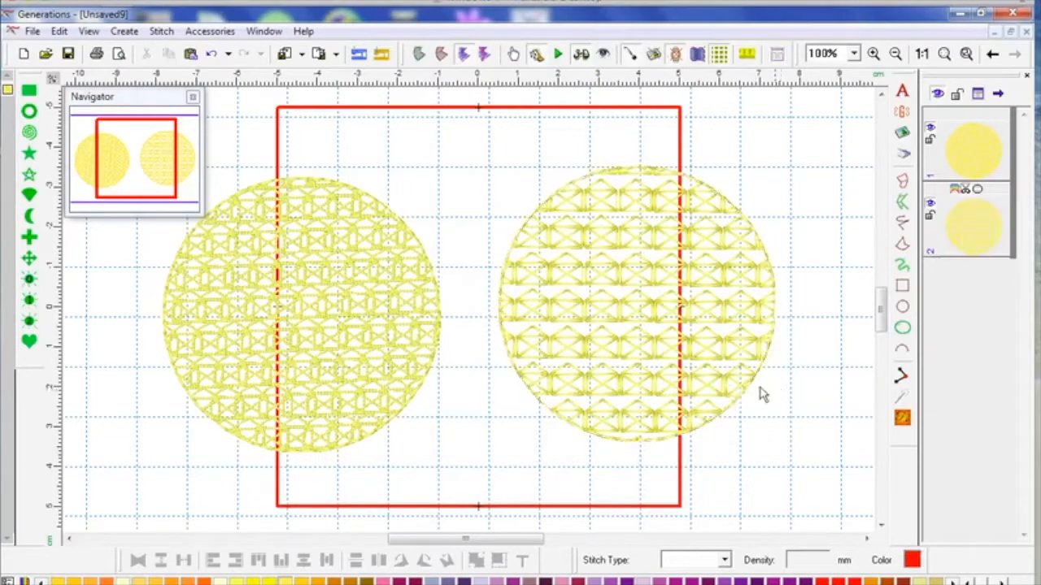
# - Spread the left circle's house motifs farther apart in the layout preview, apply the new spacing and deselect the circle
pyautogui.click(347, 325)
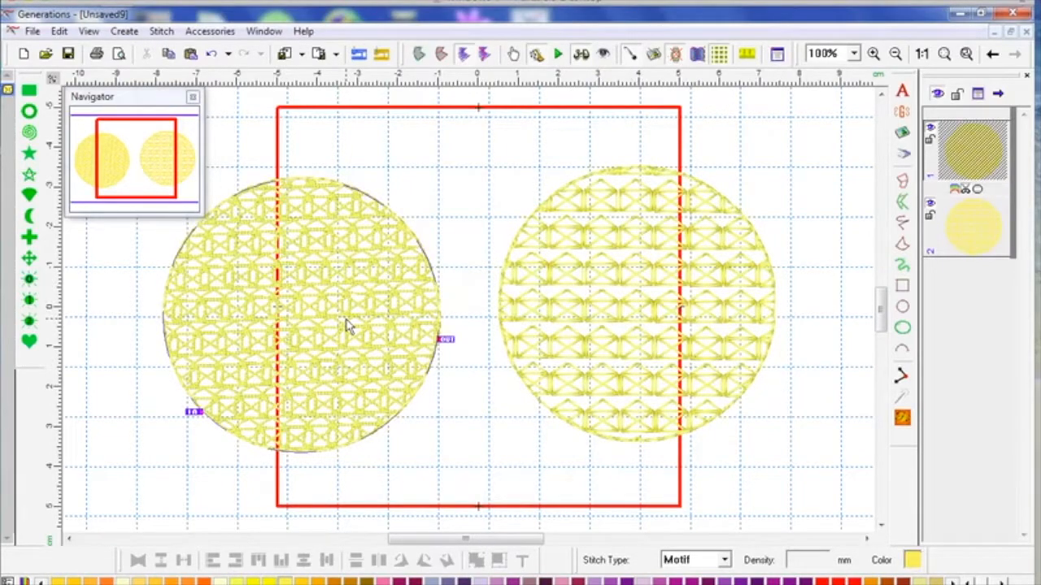
pyautogui.doubleClick(348, 325)
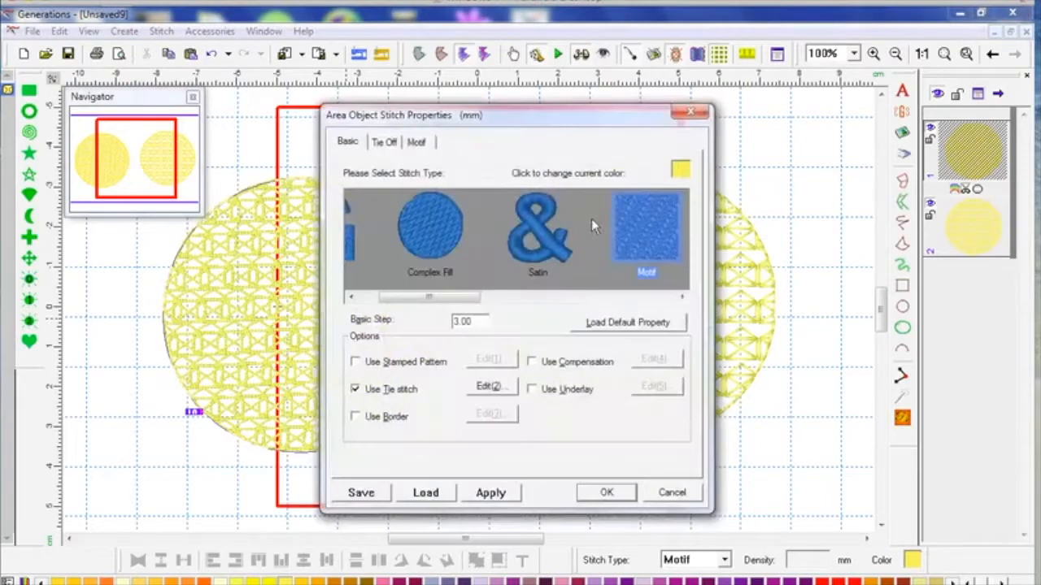
pyautogui.click(418, 143)
pyautogui.click(659, 433)
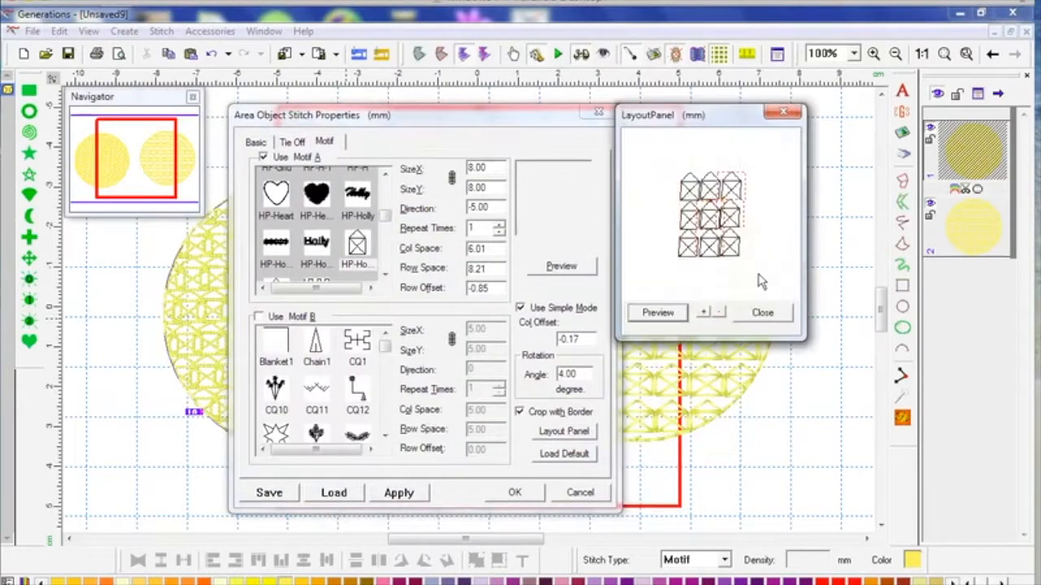
pyautogui.moveTo(733, 220); pyautogui.dragTo(742, 219)
pyautogui.moveTo(713, 254); pyautogui.dragTo(720, 236)
pyautogui.click(762, 313)
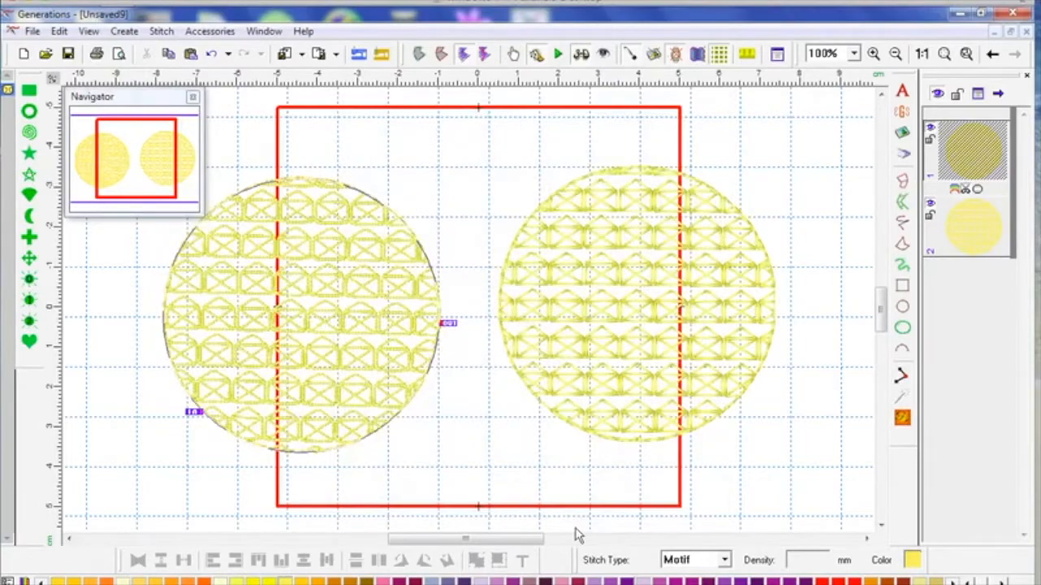
pyautogui.click(805, 375)
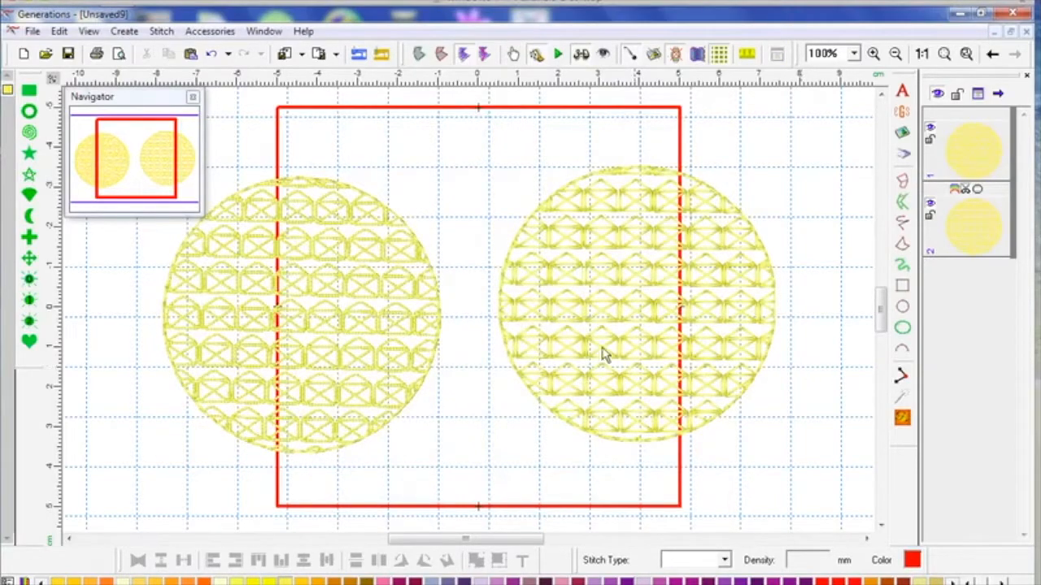
pyautogui.click(404, 317)
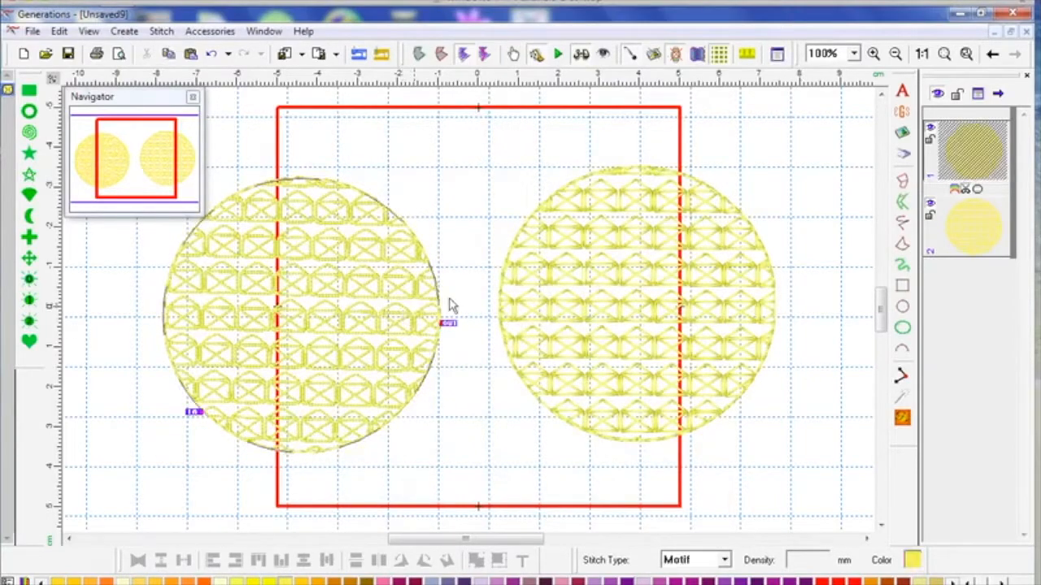
pyautogui.click(712, 323)
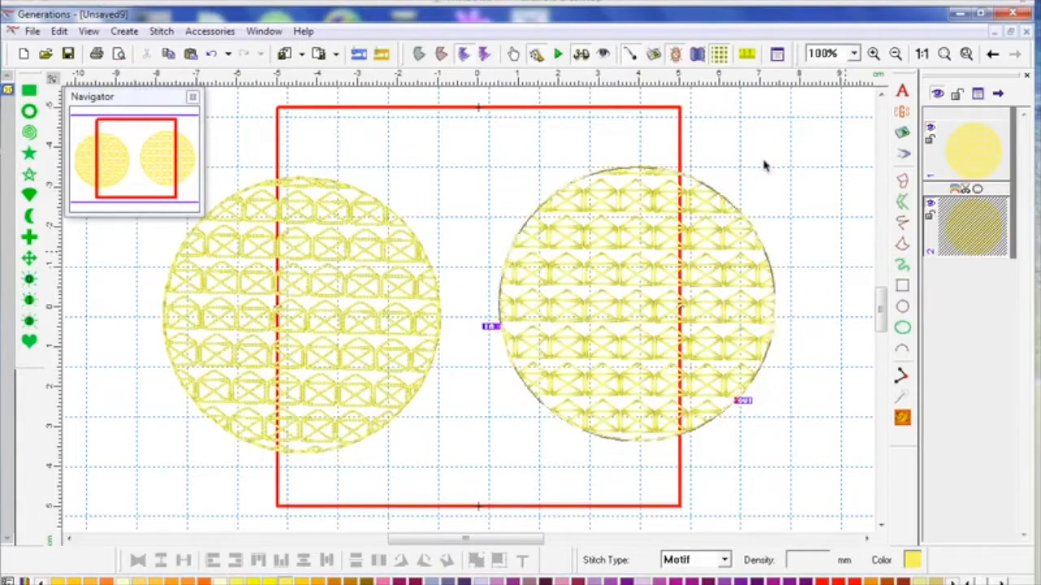
pyautogui.click(901, 377)
pyautogui.click(533, 154)
pyautogui.click(691, 106)
pyautogui.click(779, 195)
pyautogui.click(798, 120)
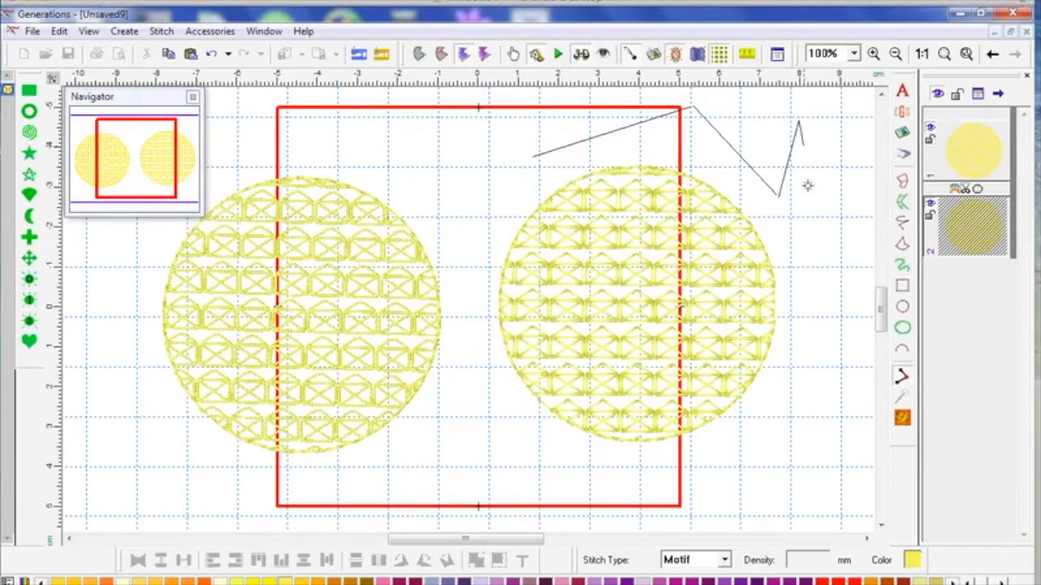
pyautogui.click(806, 309)
pyautogui.click(839, 213)
pyautogui.click(811, 429)
pyautogui.click(851, 320)
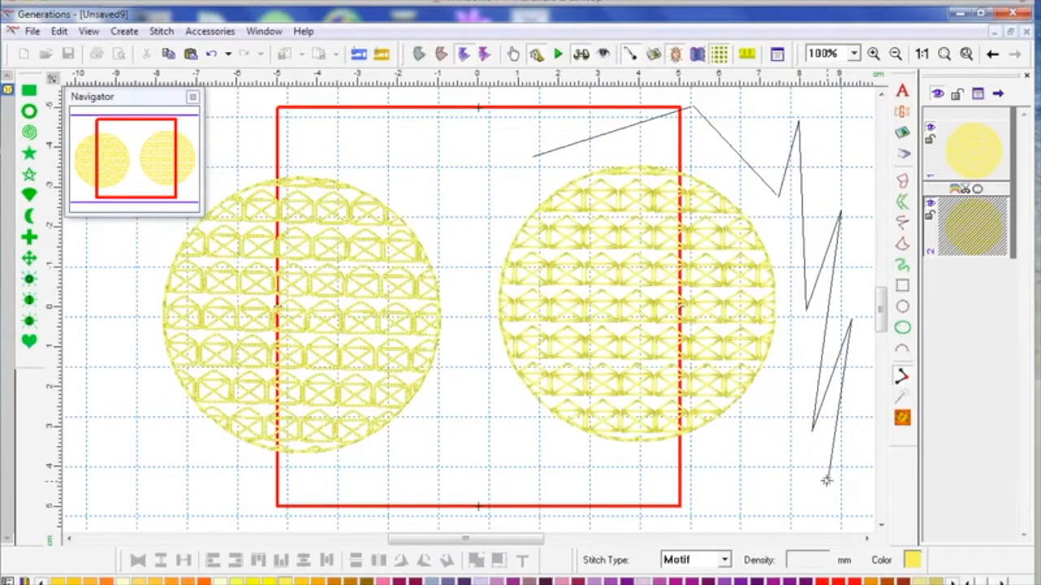
pyautogui.press('Escape')
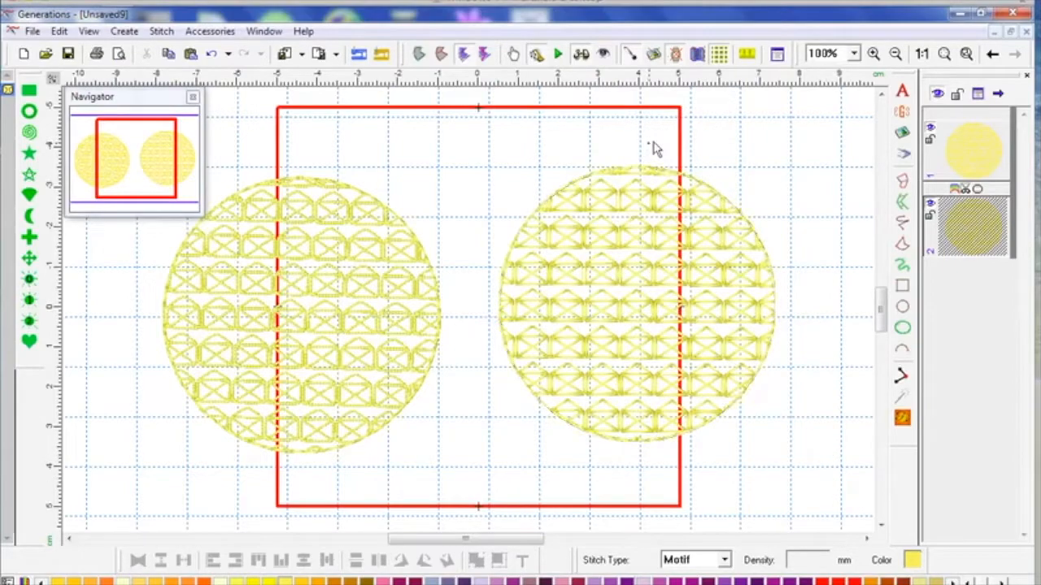
# - Draw an open zigzag line of straight segments from above the right circle down along its outer edge
pyautogui.click(901, 376)
pyautogui.click(669, 141)
pyautogui.click(799, 117)
pyautogui.click(729, 192)
pyautogui.click(839, 145)
pyautogui.click(775, 244)
pyautogui.click(854, 204)
pyautogui.click(782, 306)
pyautogui.click(854, 270)
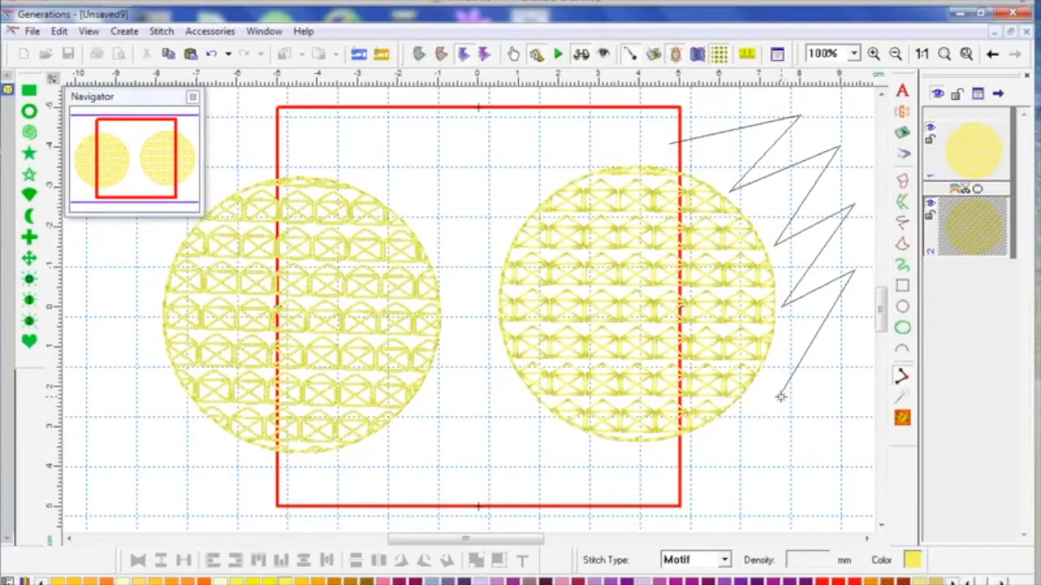
pyautogui.rightClick(781, 391)
pyautogui.rightClick(809, 326)
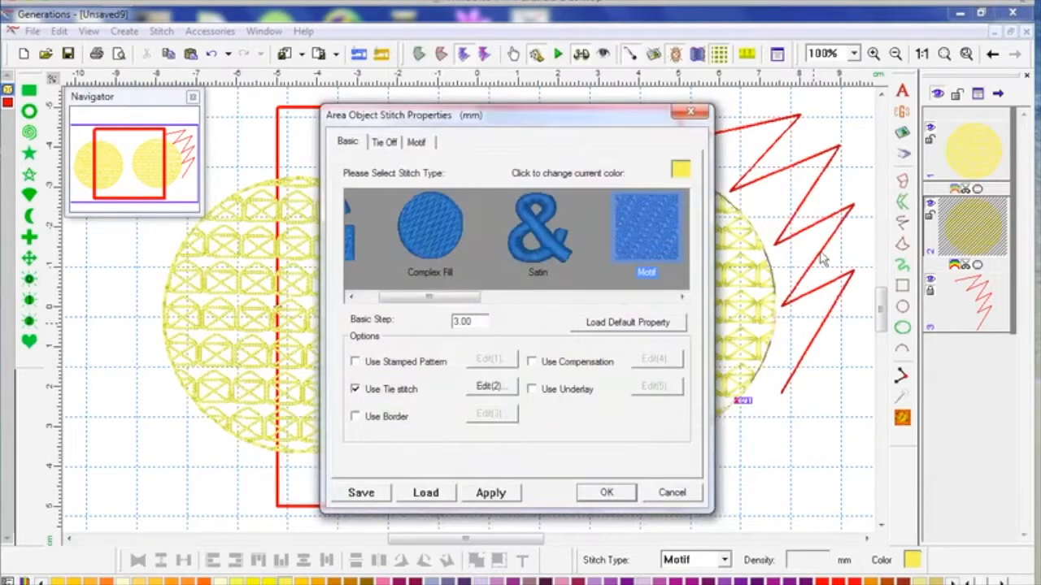
pyautogui.click(671, 490)
# - Delete the red zigzag line beside the right circle
pyautogui.click(826, 249)
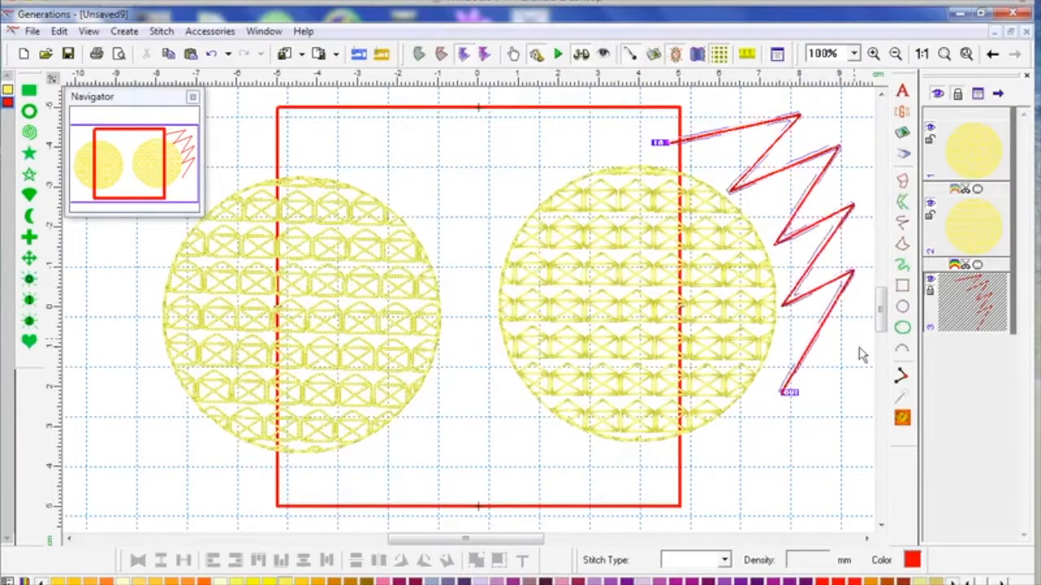
pyautogui.click(763, 455)
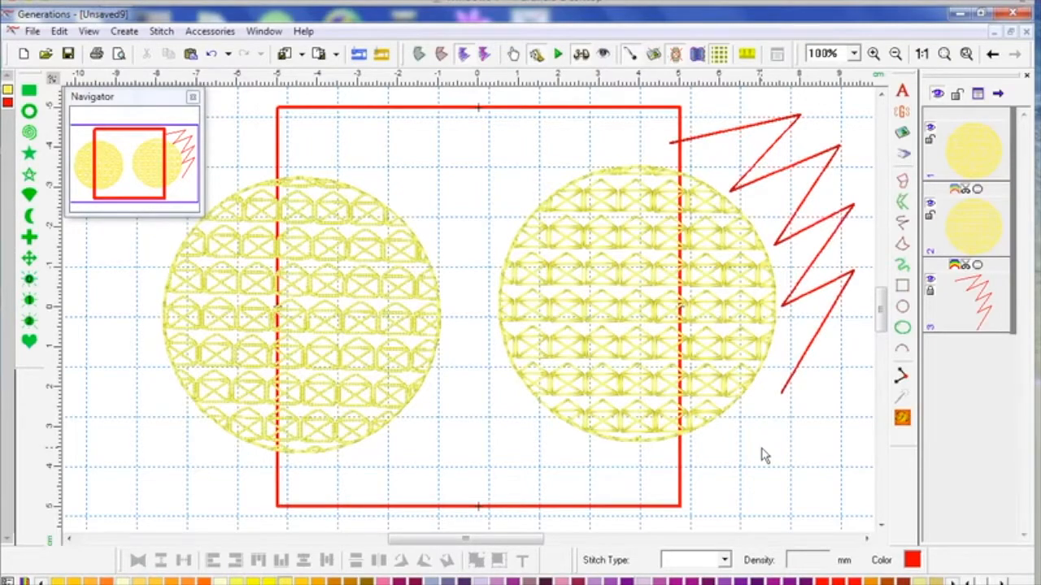
pyautogui.click(972, 304)
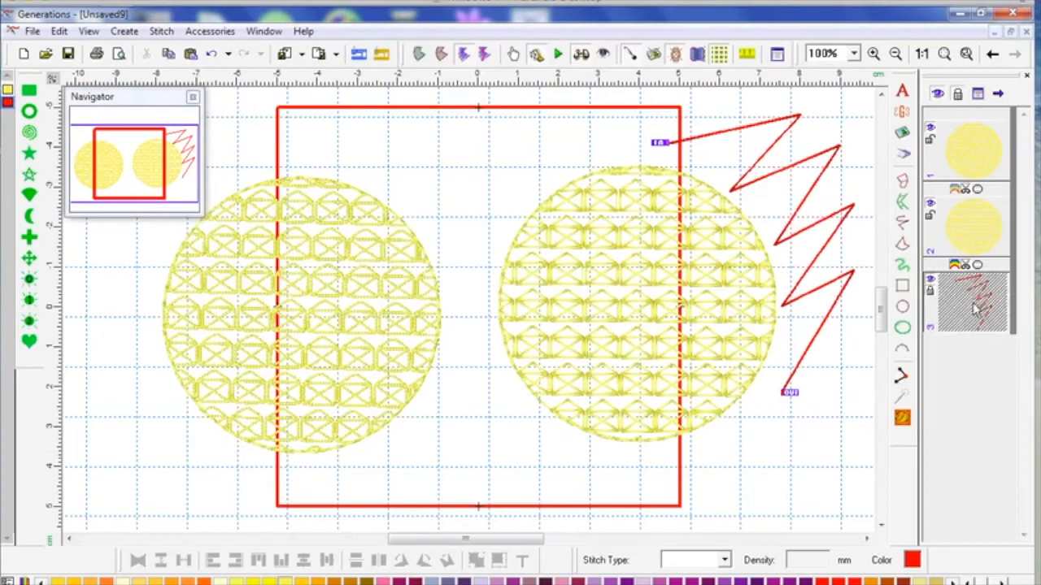
pyautogui.press('Delete')
pyautogui.click(513, 352)
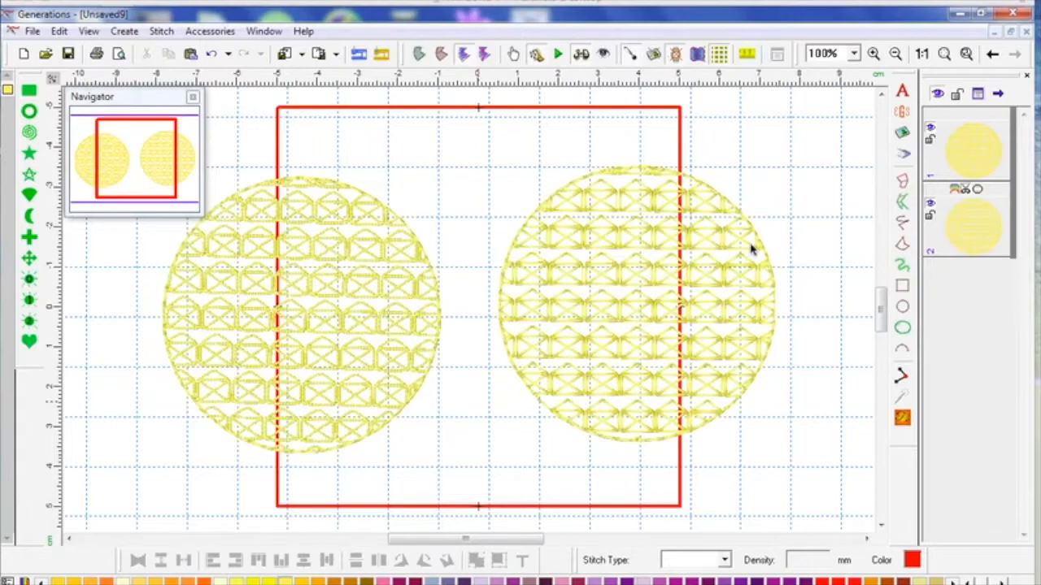
# - Select the left circle and switch the display from realistic stitches to individual stitch points
pyautogui.click(370, 355)
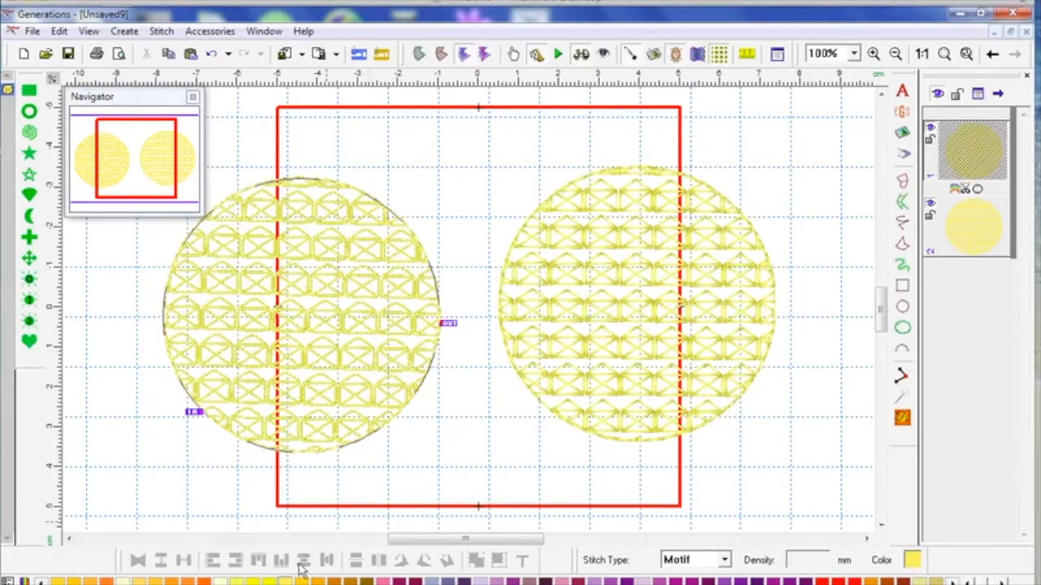
pyautogui.click(514, 57)
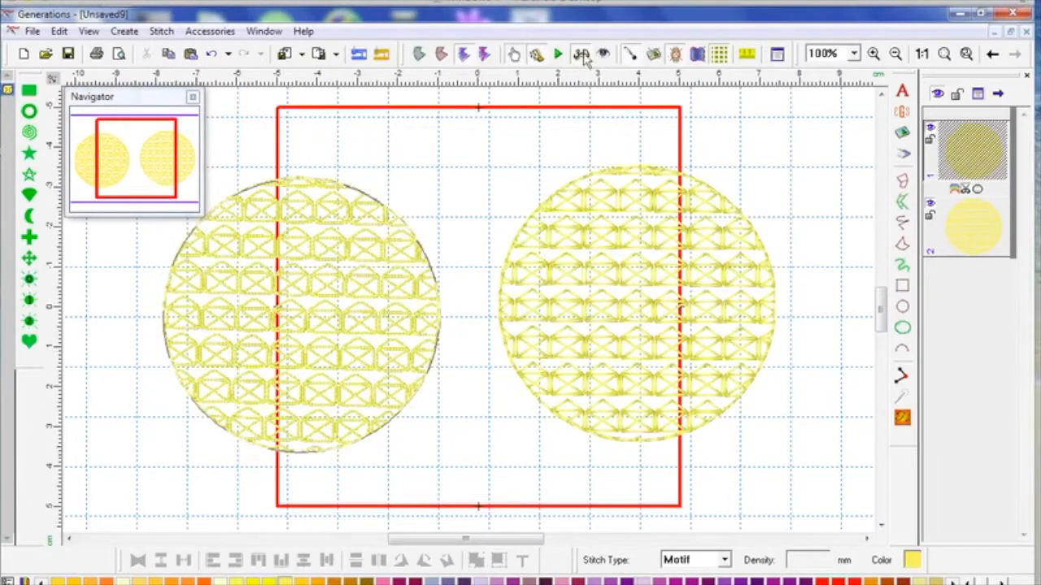
pyautogui.click(584, 57)
pyautogui.click(630, 57)
pyautogui.click(631, 54)
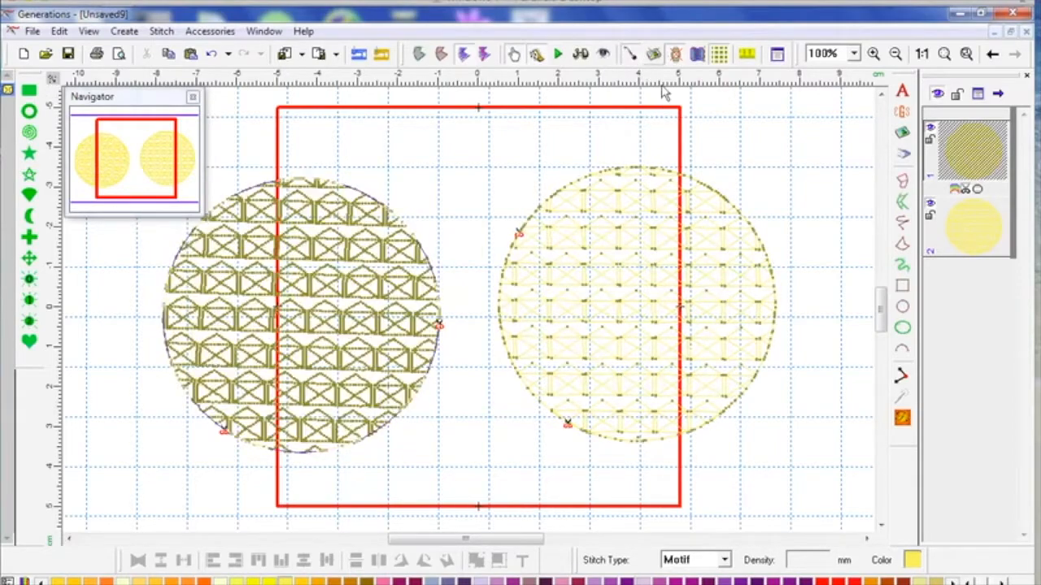
# - Examine the stitch points of the house motifs across the left circle at 400% zoom
pyautogui.click(853, 54)
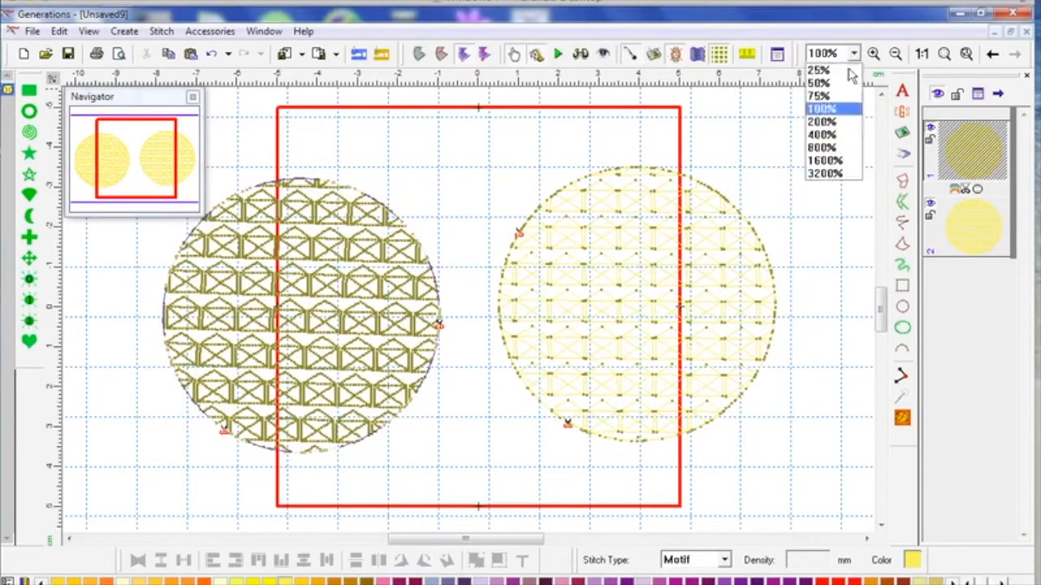
pyautogui.click(822, 135)
pyautogui.moveTo(465, 540); pyautogui.dragTo(413, 541)
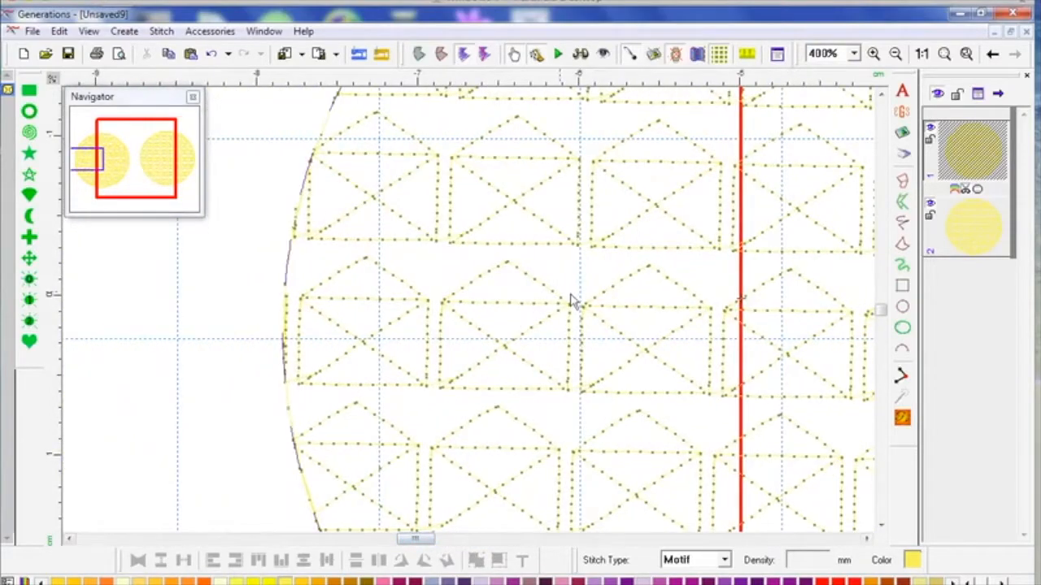
pyautogui.moveTo(413, 540); pyautogui.dragTo(445, 540)
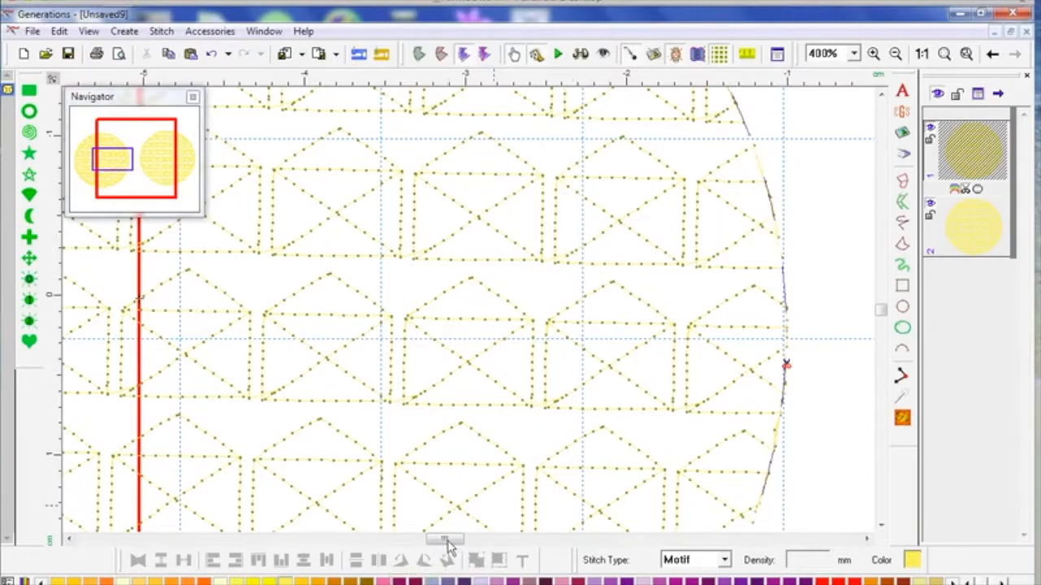
# - Compare the stitch points of the right circle's houses with the left circle's, and measure the distance between neighbouring points at 400% zoom
pyautogui.moveTo(445, 543); pyautogui.dragTo(467, 543)
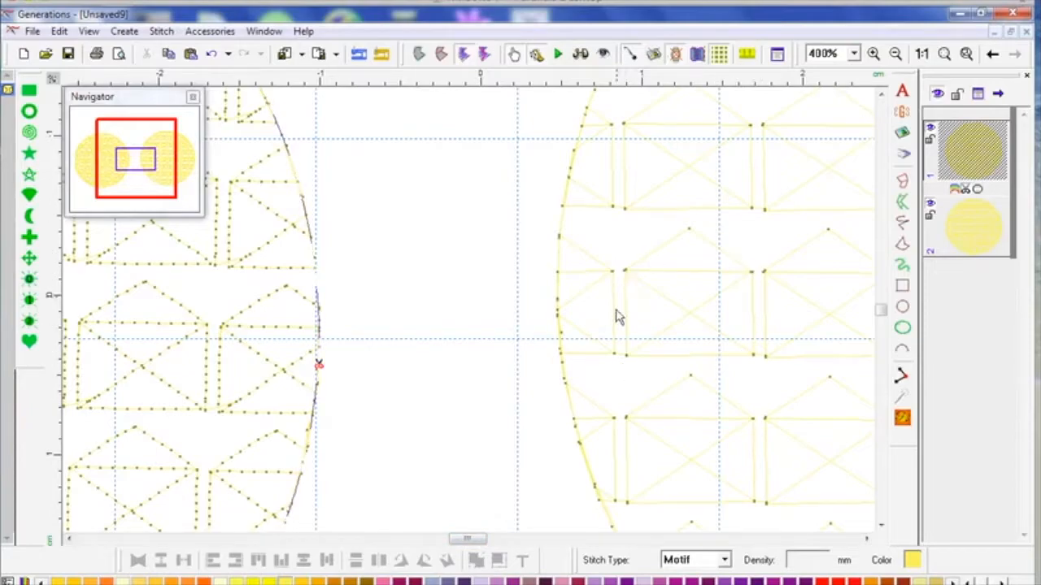
pyautogui.press('m')
pyautogui.moveTo(626, 354)
pyautogui.mouseDown()
pyautogui.moveTo(623, 270)
pyautogui.moveTo(688, 227)
pyautogui.moveTo(623, 269)
pyautogui.moveTo(685, 225)
pyautogui.moveTo(752, 272)
pyautogui.moveTo(629, 354)
pyautogui.mouseUp()
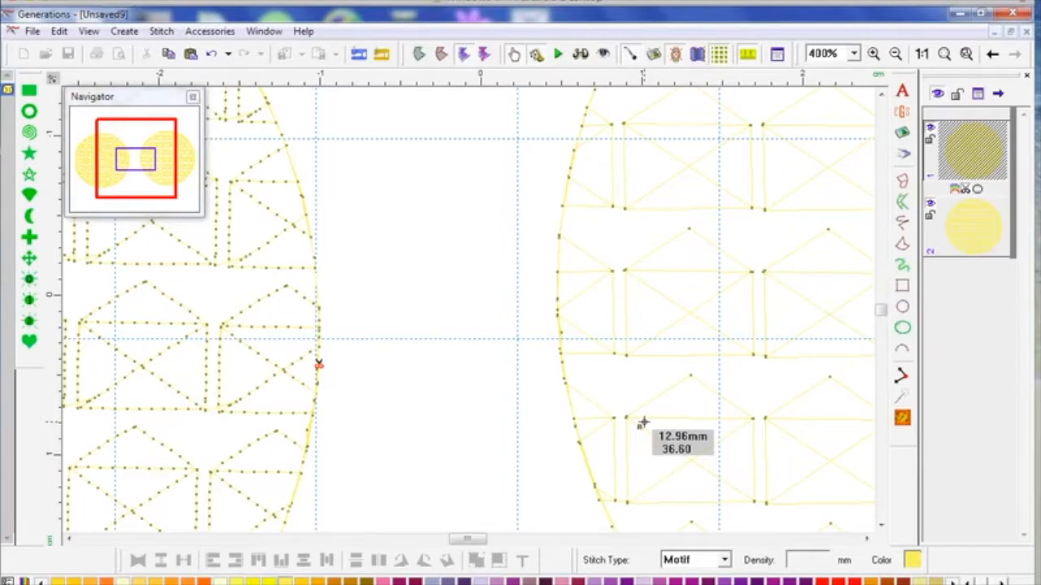
pyautogui.scroll(-3, 468, 541)
pyautogui.moveTo(467, 541); pyautogui.dragTo(535, 389)
pyautogui.click(921, 53)
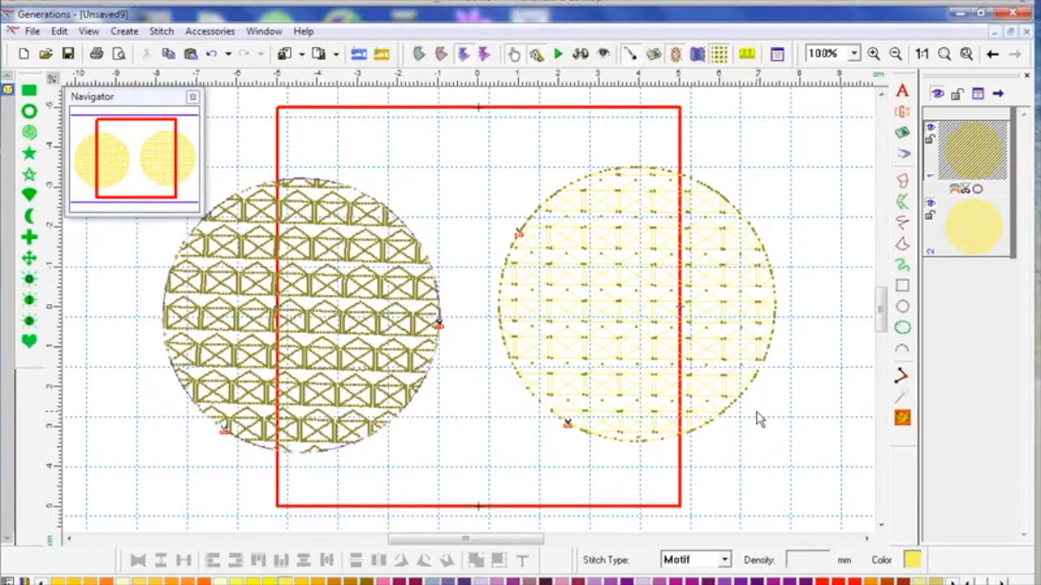
# - Hide the individual stitch points, restore the realistic stitch display and deselect the left circle
pyautogui.click(463, 55)
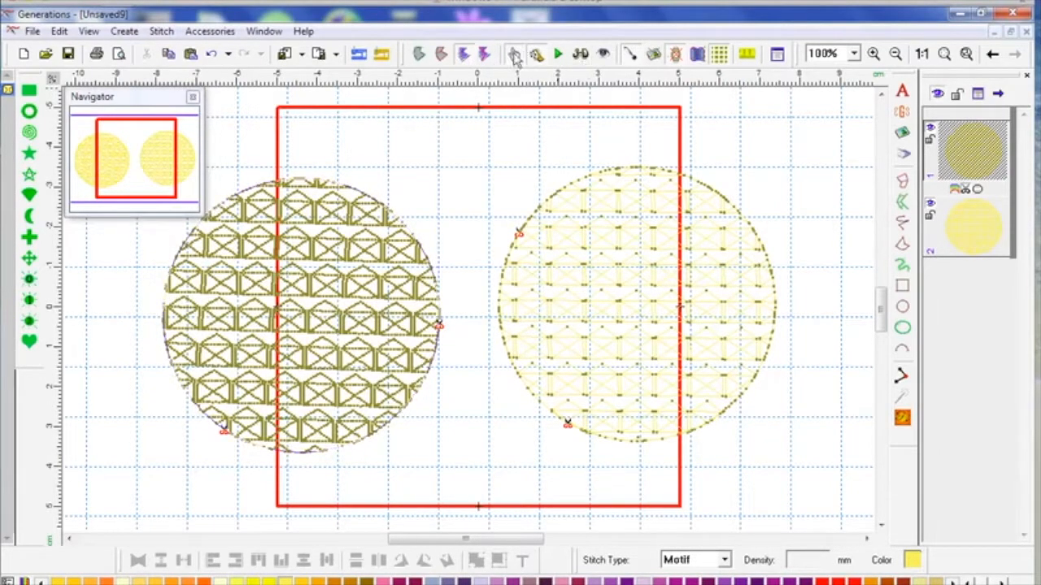
pyautogui.click(629, 54)
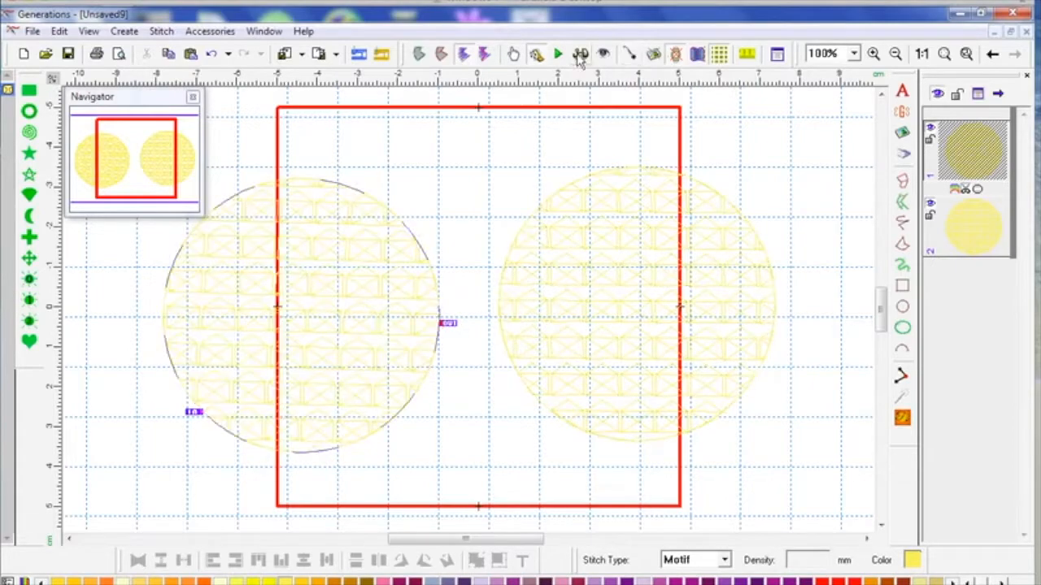
pyautogui.click(801, 421)
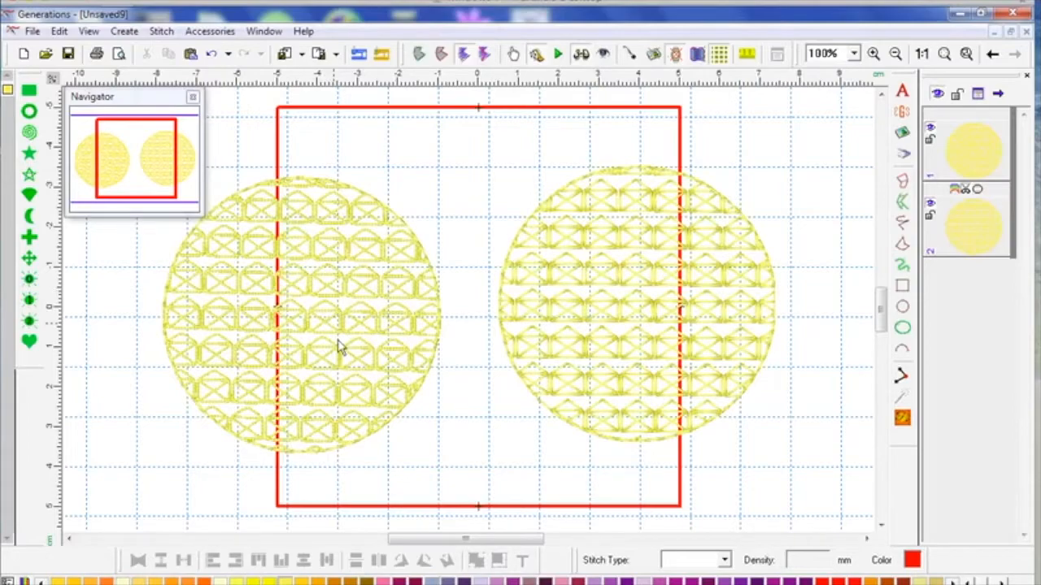
# - Draw a nearly horizontal red freehand line about 8.6 cm long above the right circle
pyautogui.click(903, 224)
pyautogui.click(416, 152)
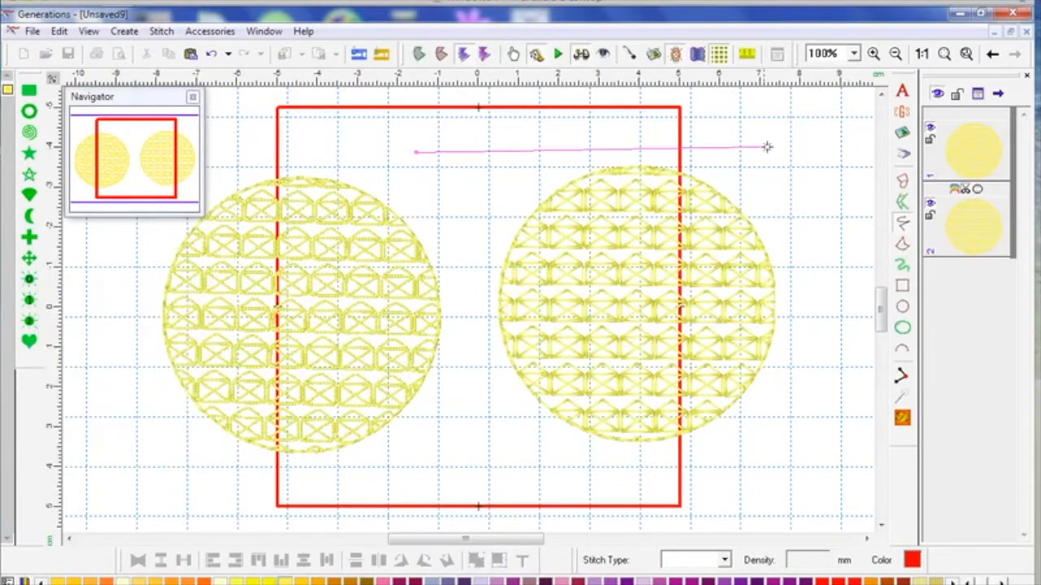
pyautogui.doubleClick(764, 147)
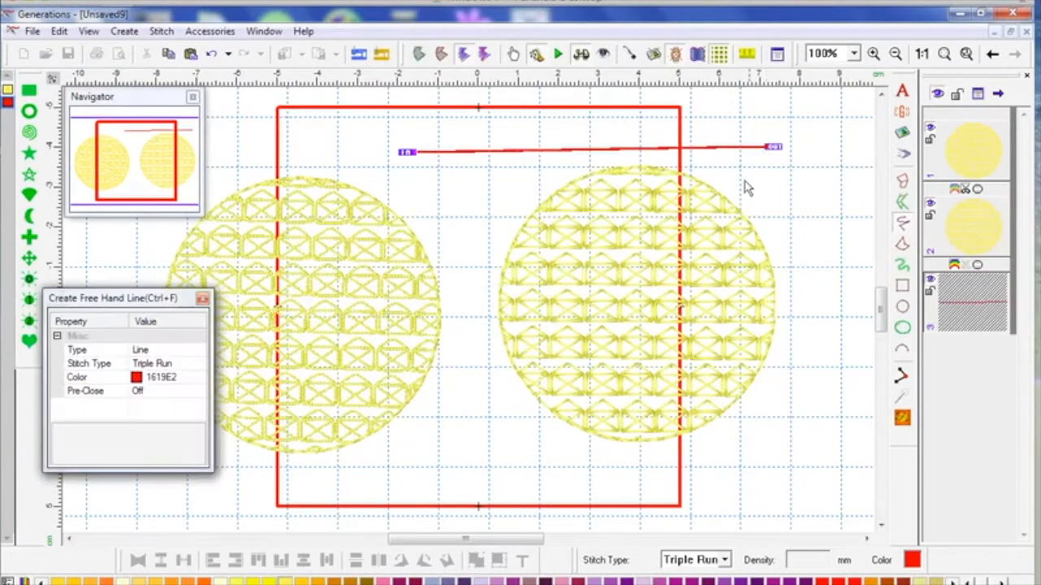
# - Set the minimum step of the red line's stitches to 0.4 mm
pyautogui.rightClick(704, 256)
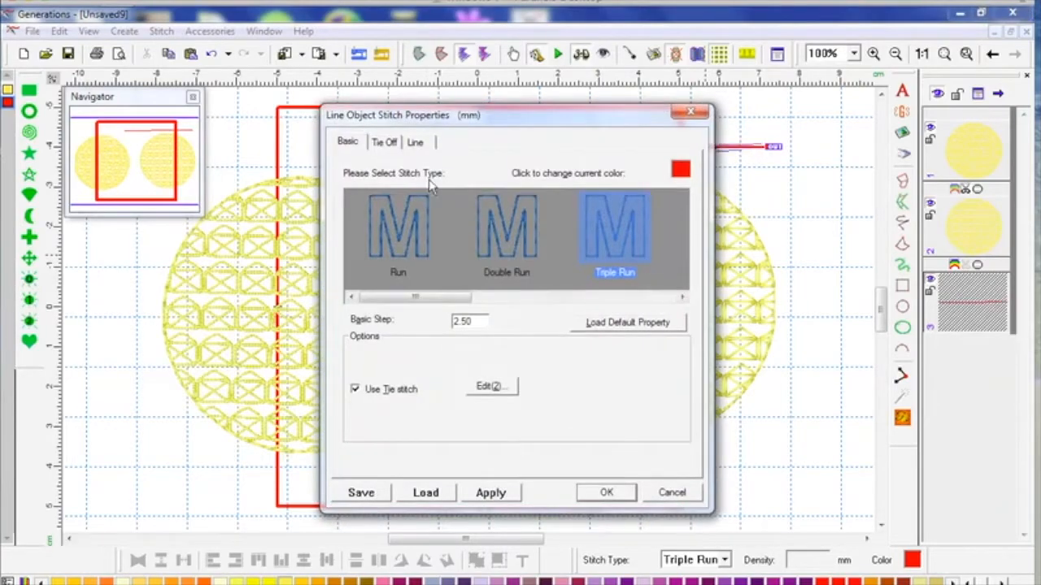
pyautogui.click(415, 144)
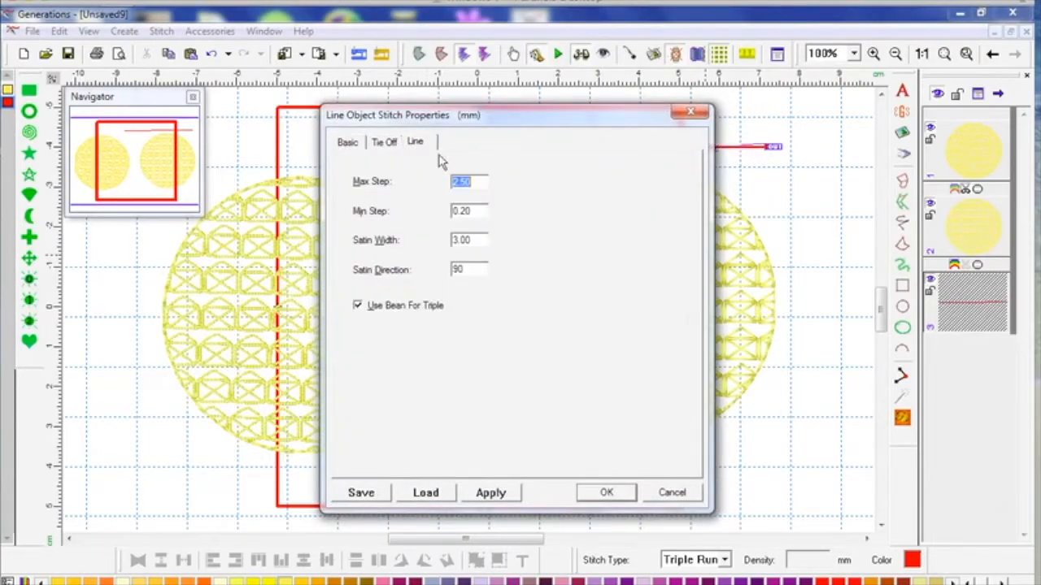
pyautogui.click(461, 210)
pyautogui.doubleClick(461, 210)
pyautogui.write('1')
pyautogui.write('4')
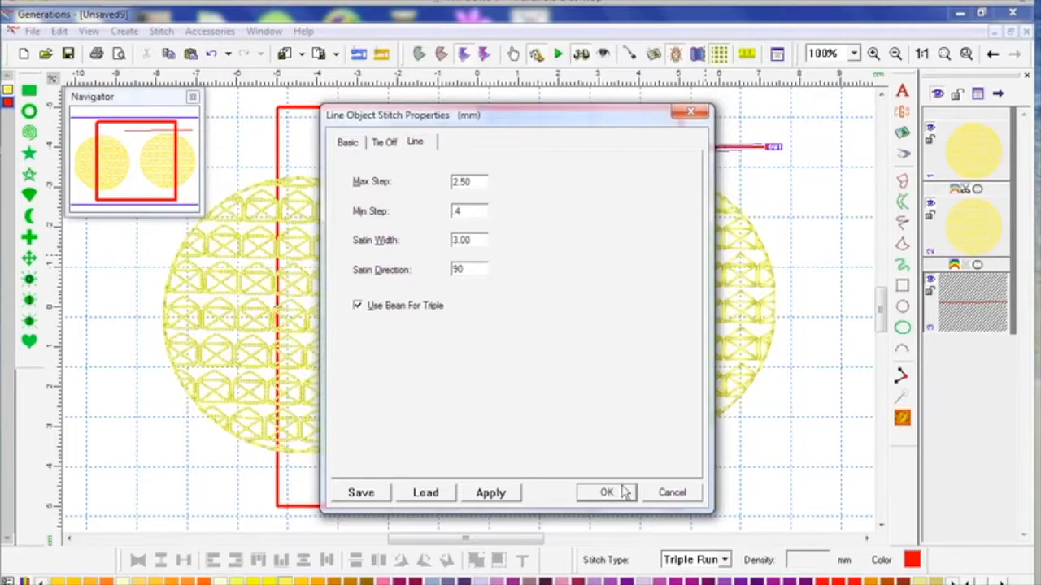
pyautogui.click(604, 494)
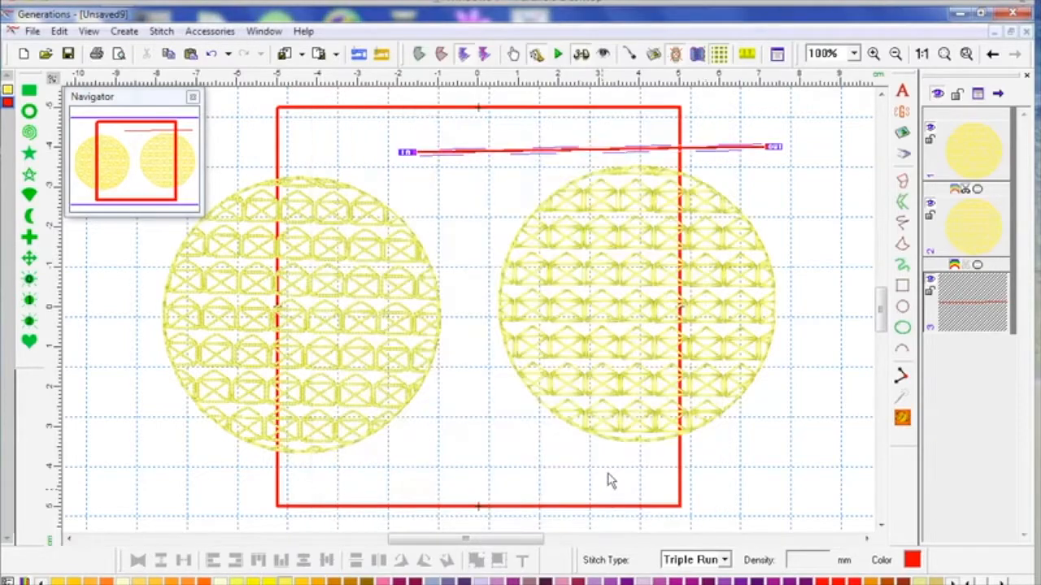
# - Set the maximum step of the red line's stitches to 3.0 mm
pyautogui.doubleClick(474, 152)
pyautogui.click(415, 142)
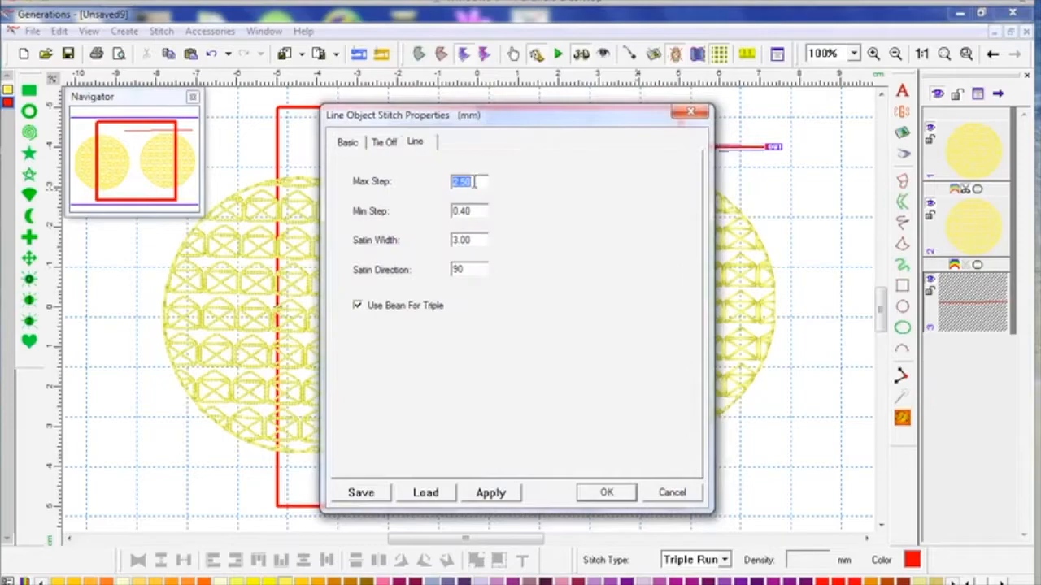
pyautogui.write('3.0')
pyautogui.click(609, 493)
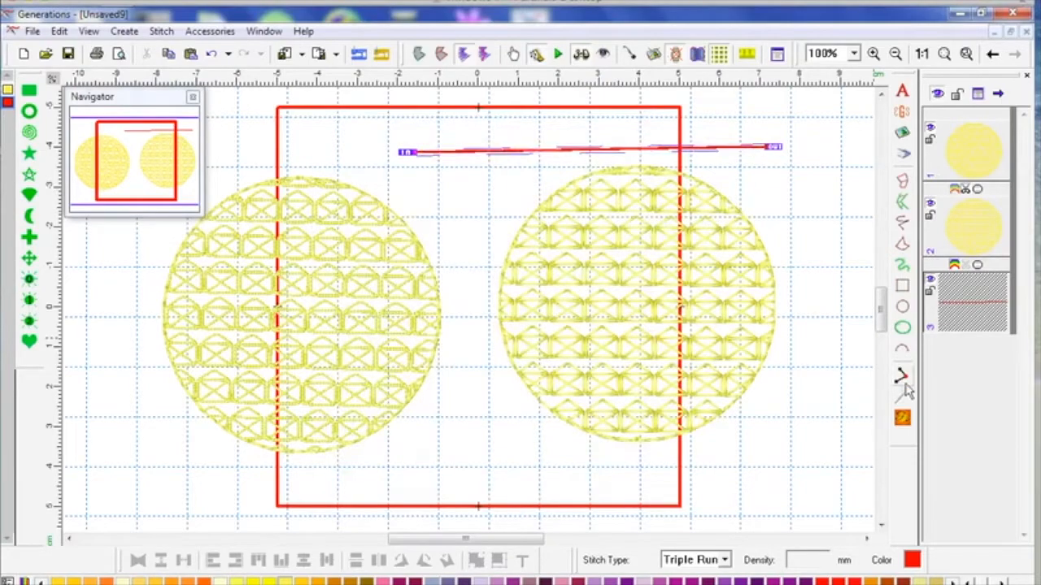
# - Set the maximum step of the red line's stitches to 4.00 mm
pyautogui.click(902, 419)
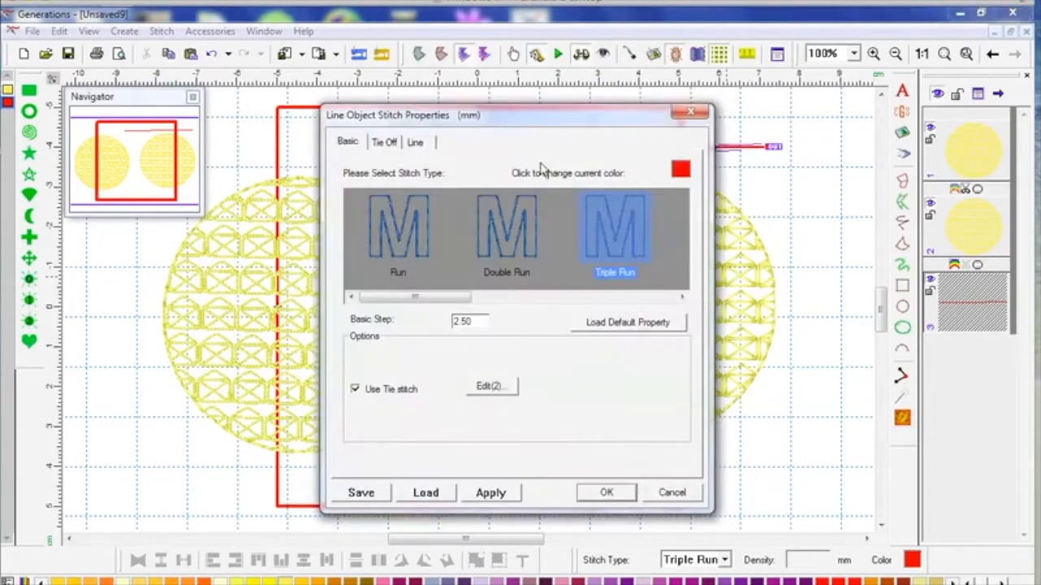
pyautogui.click(430, 146)
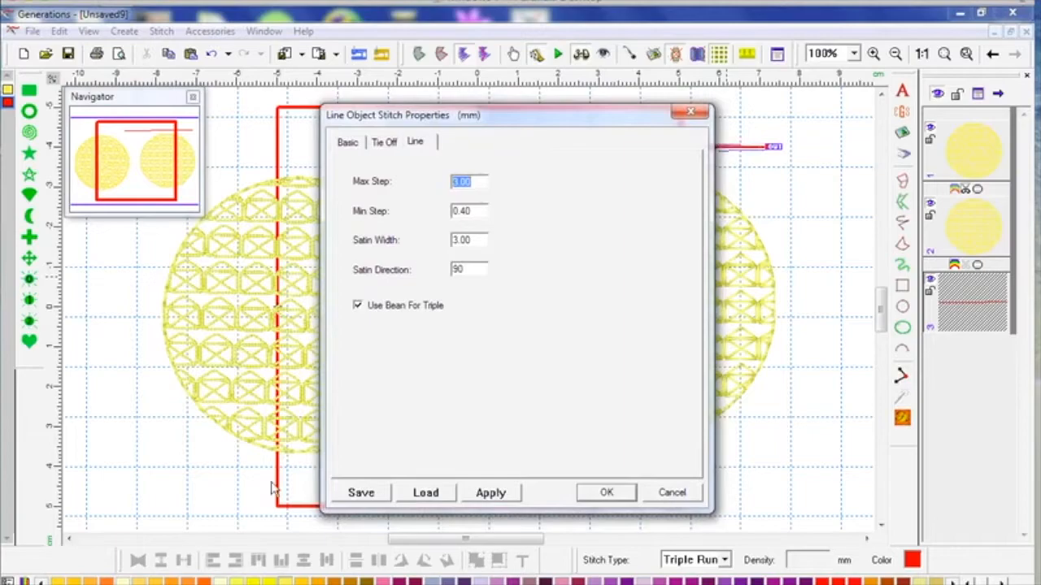
pyautogui.write('4.00')
pyautogui.click(605, 492)
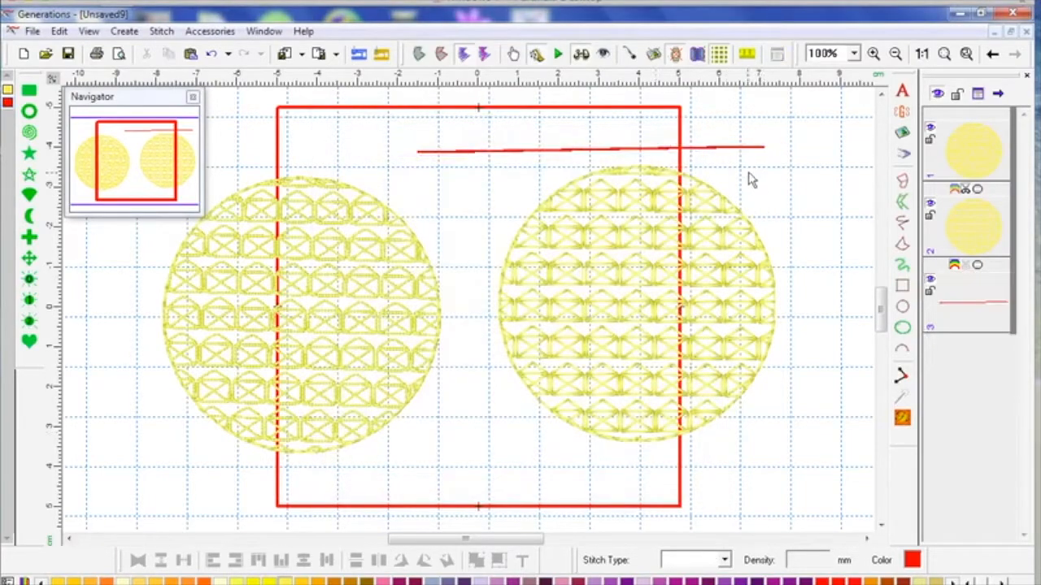
# - Select the red line and display its individual stitch points instead of realistic stitches
pyautogui.click(710, 149)
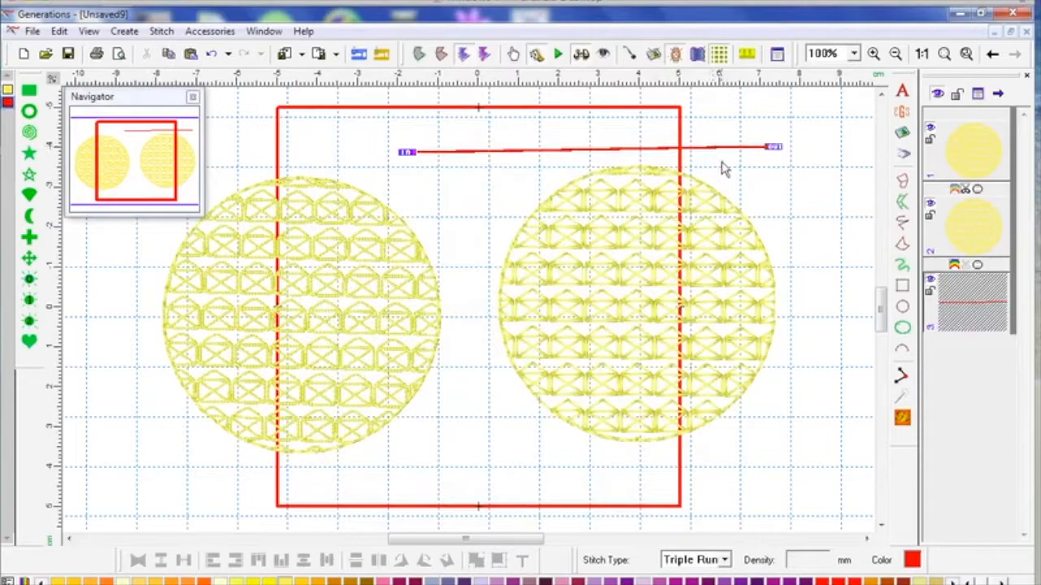
pyautogui.click(513, 53)
pyautogui.click(583, 58)
pyautogui.click(630, 58)
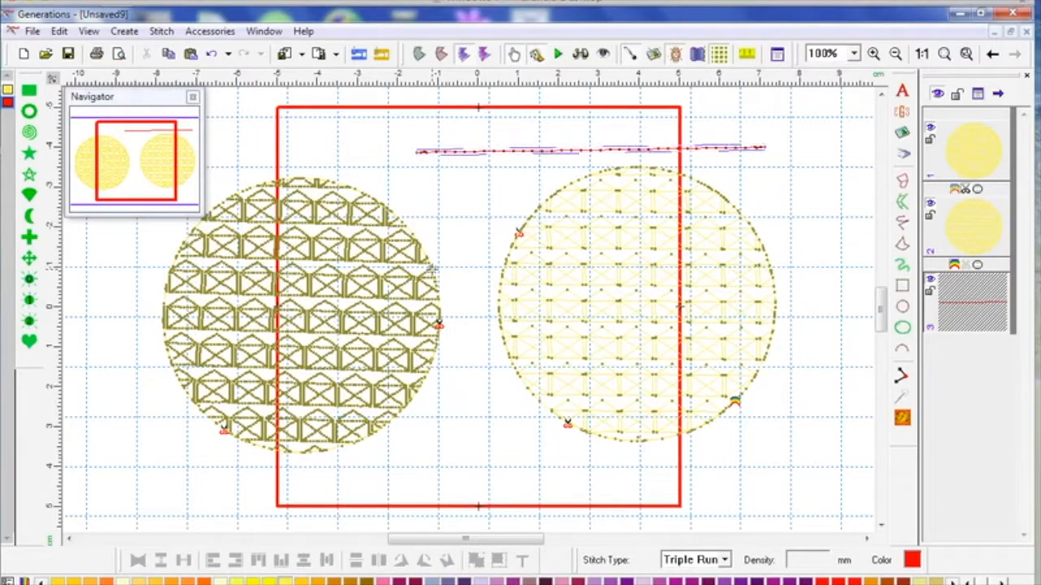
# - Delete the red line above the right circle and restore the realistic stitch display
pyautogui.press('Delete')
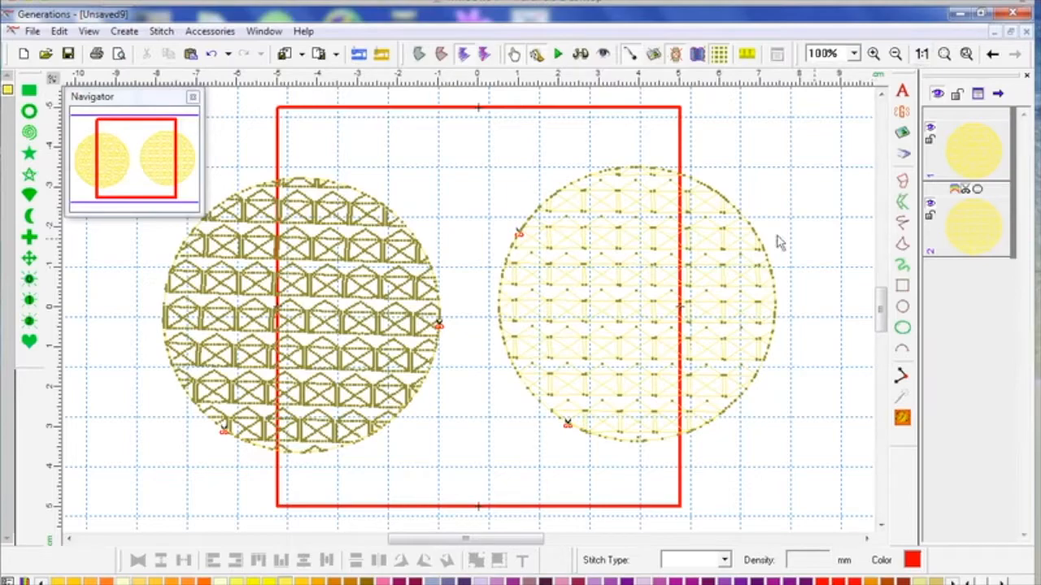
pyautogui.click(580, 54)
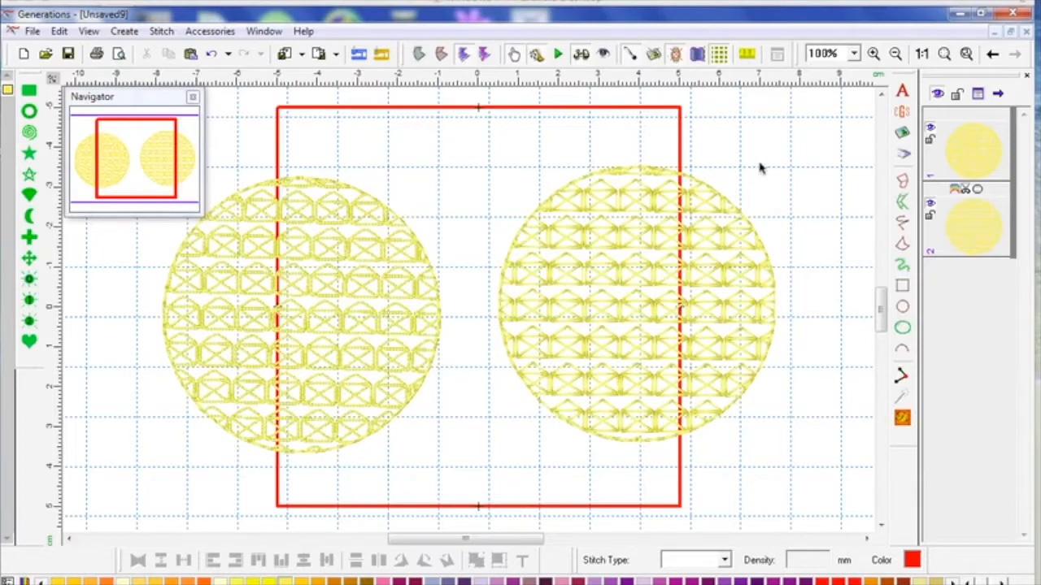
pyautogui.click(722, 317)
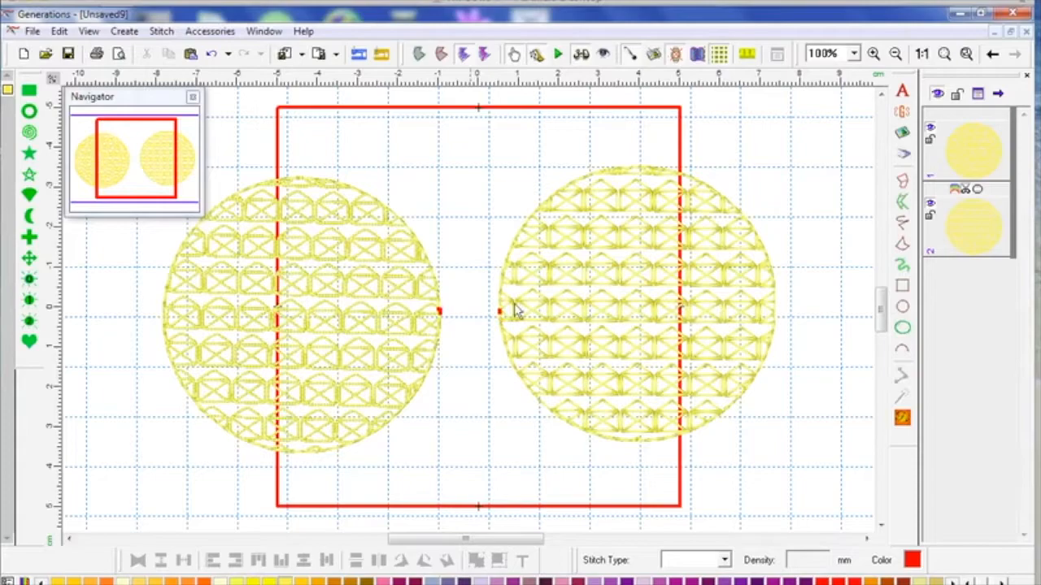
pyautogui.click(514, 55)
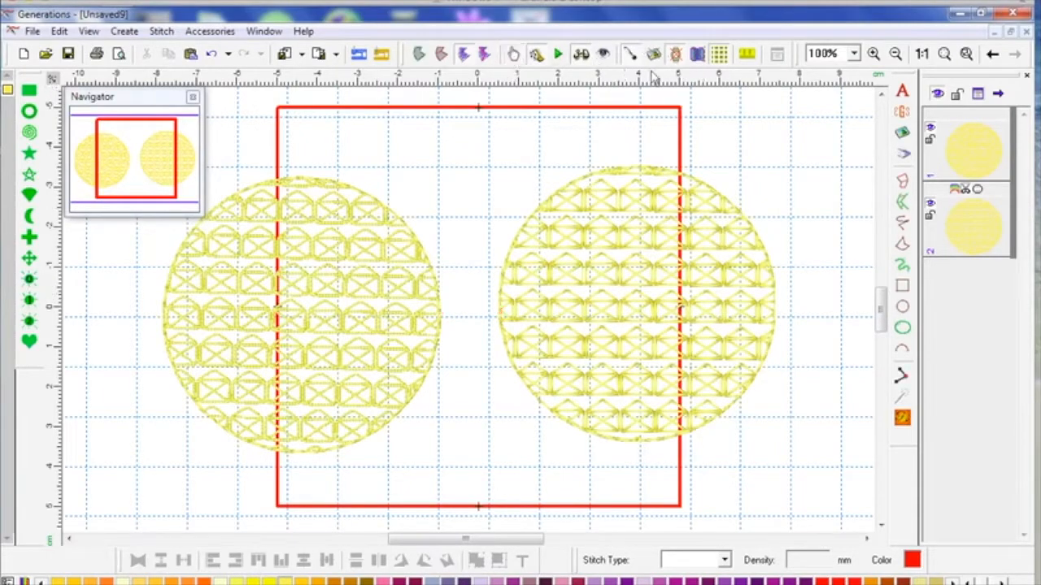
# - Delete the right and left circles so the workspace is empty
pyautogui.click(686, 252)
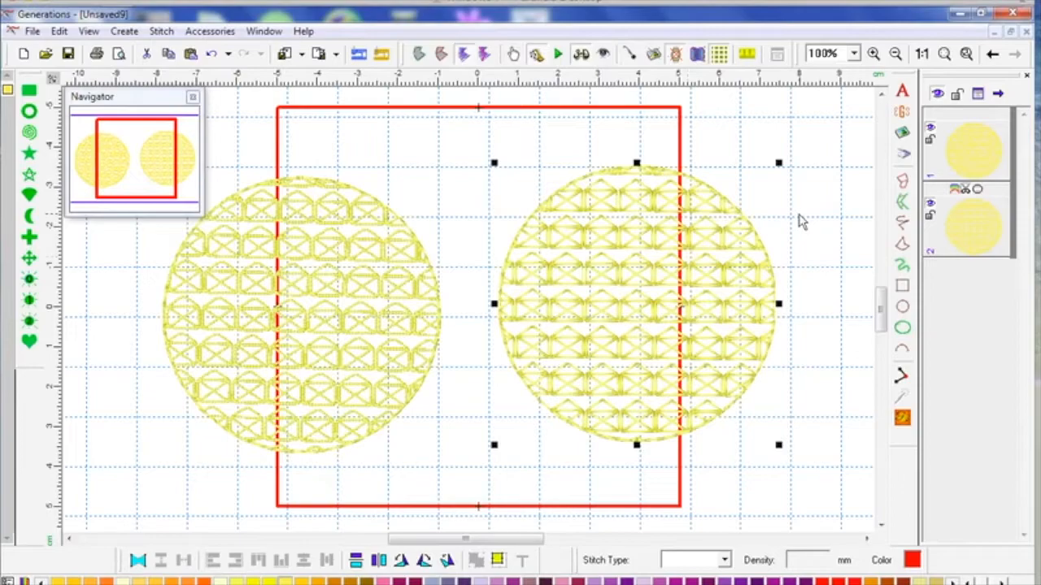
pyautogui.press('Delete')
pyautogui.click(399, 246)
pyautogui.press('Delete')
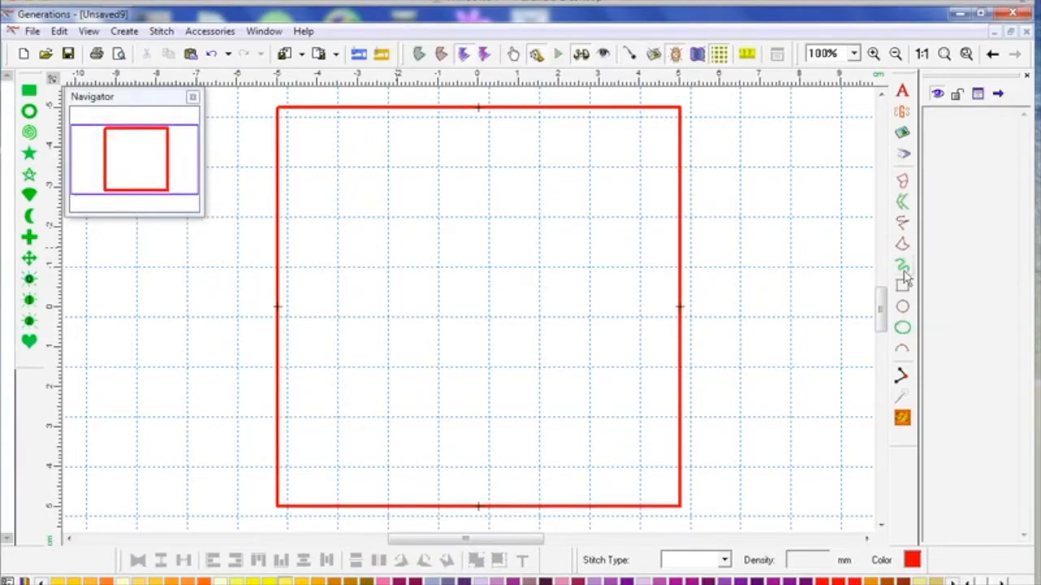
# - Draw a house about 2.5 cm wide and 3.7 cm tall in one continuous manual-stitch line, with pointed roof and crossed diagonals
pyautogui.click(902, 376)
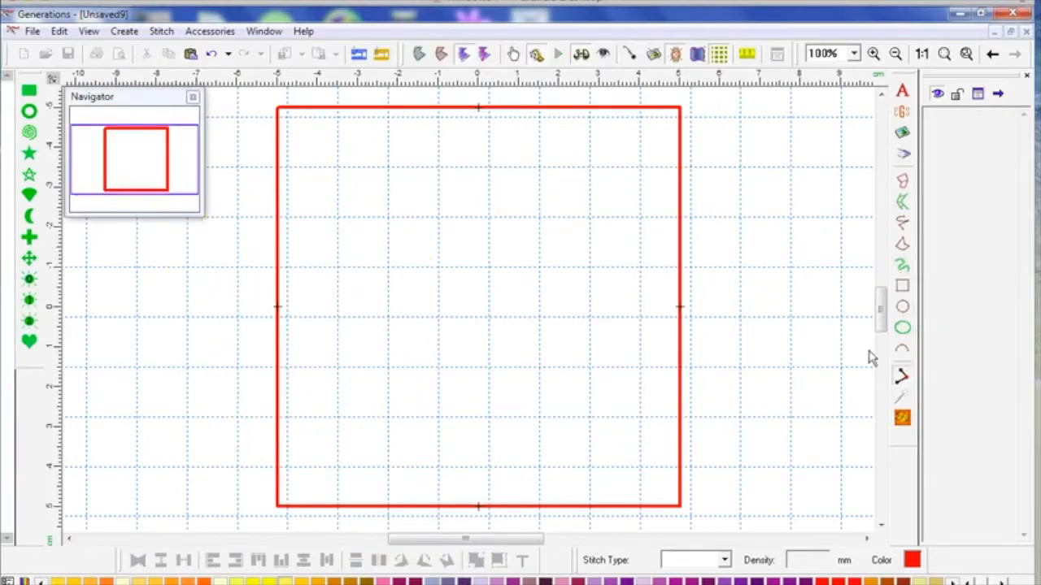
pyautogui.click(389, 369)
pyautogui.click(388, 268)
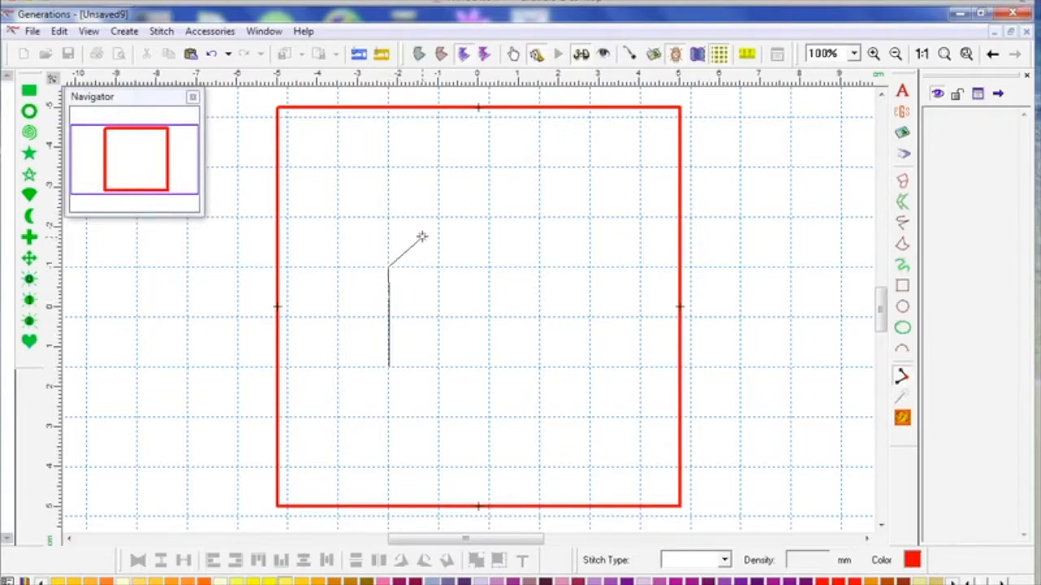
pyautogui.click(439, 218)
pyautogui.click(490, 268)
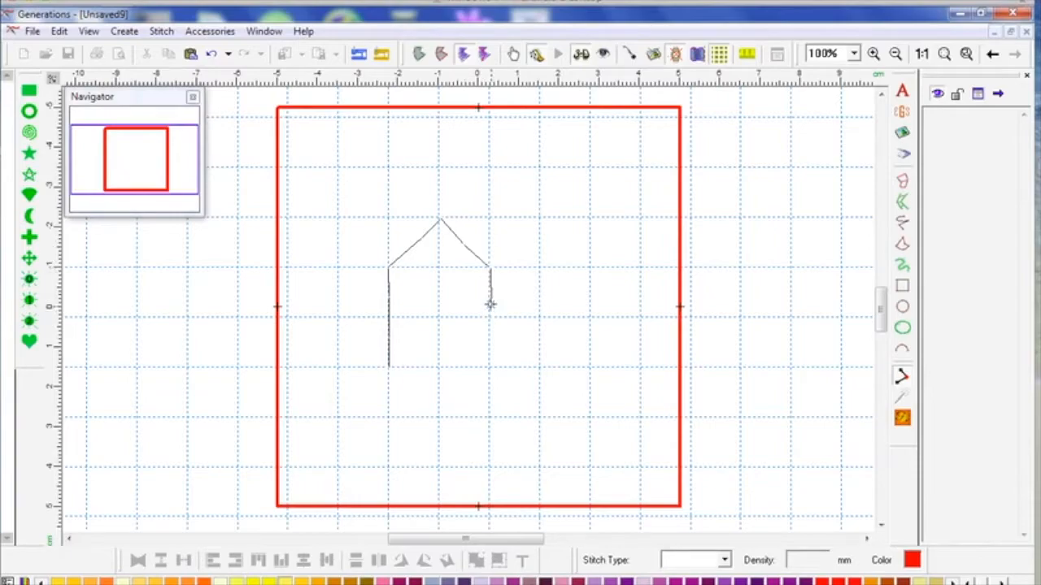
pyautogui.click(489, 368)
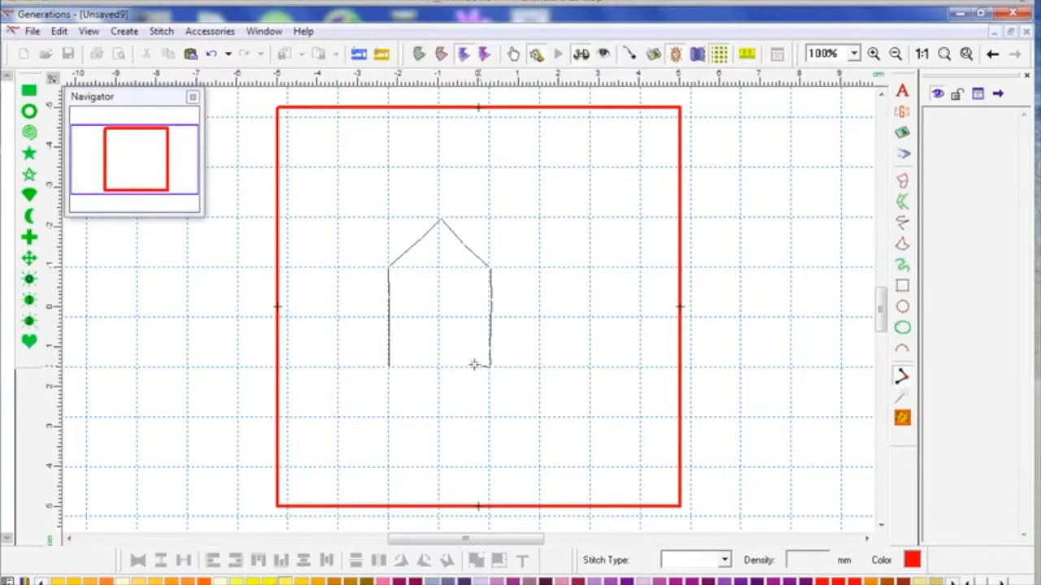
pyautogui.click(390, 365)
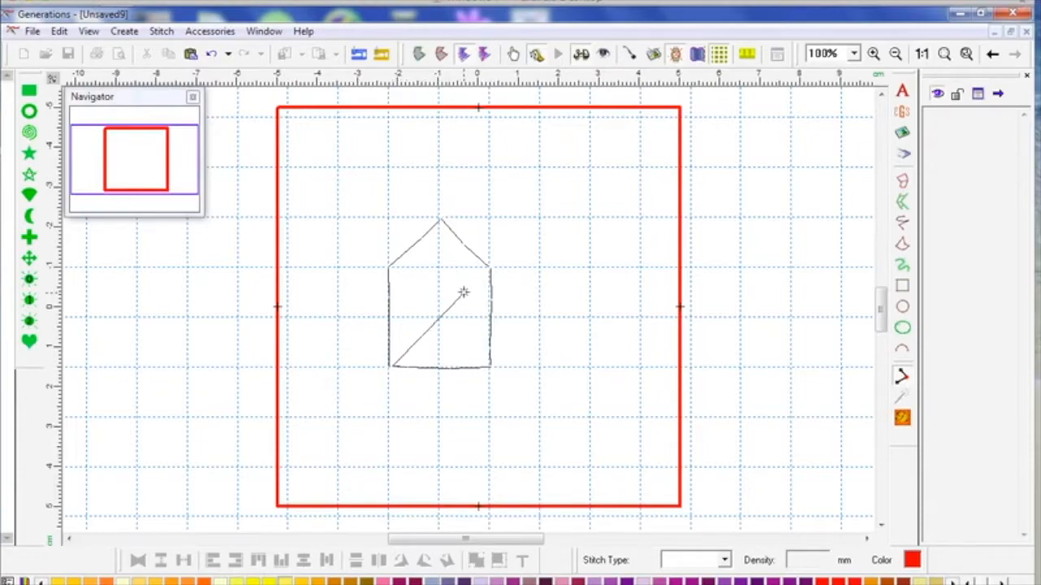
pyautogui.click(488, 268)
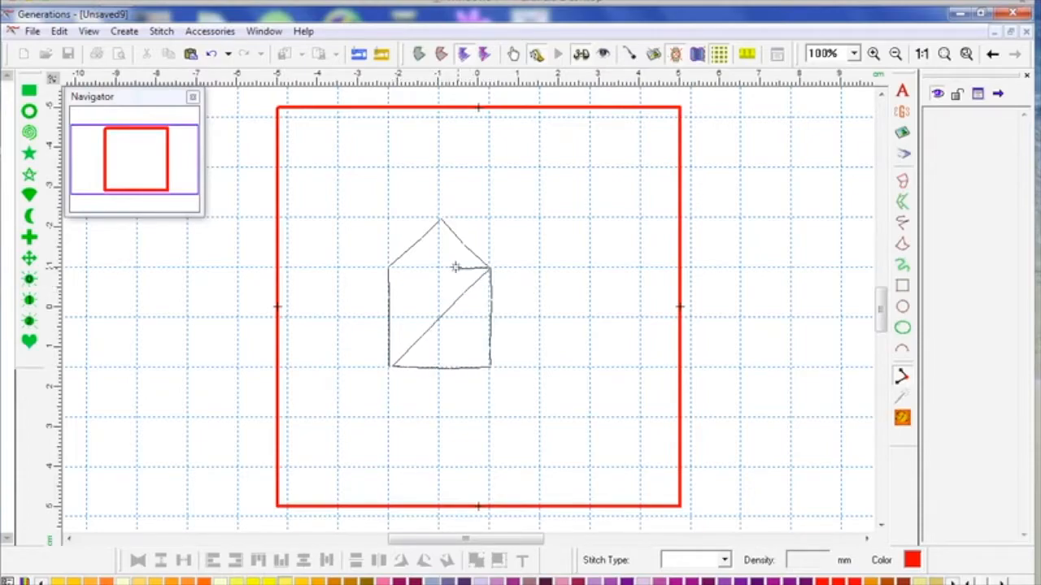
pyautogui.click(390, 269)
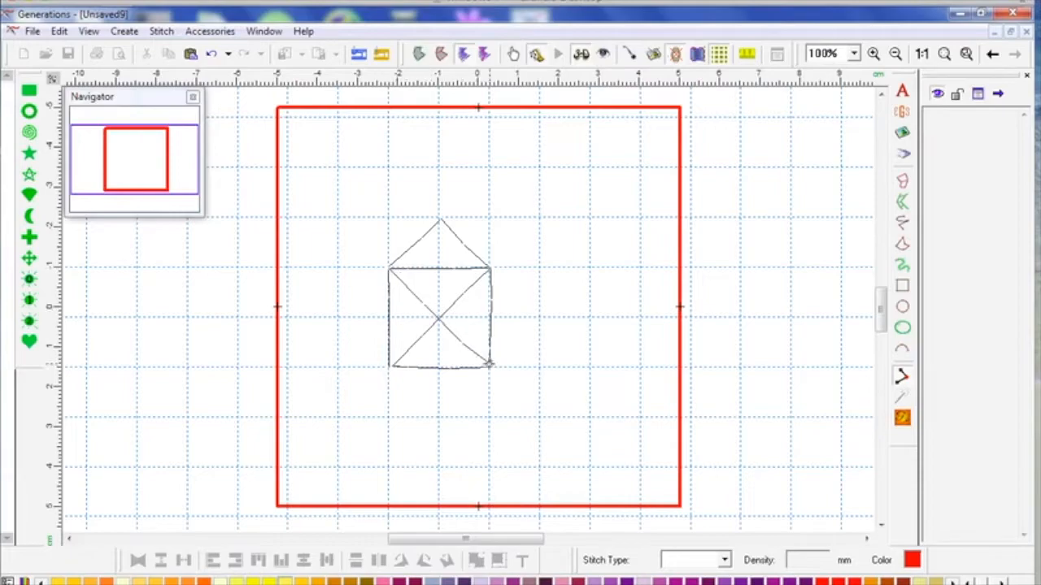
pyautogui.doubleClick(488, 366)
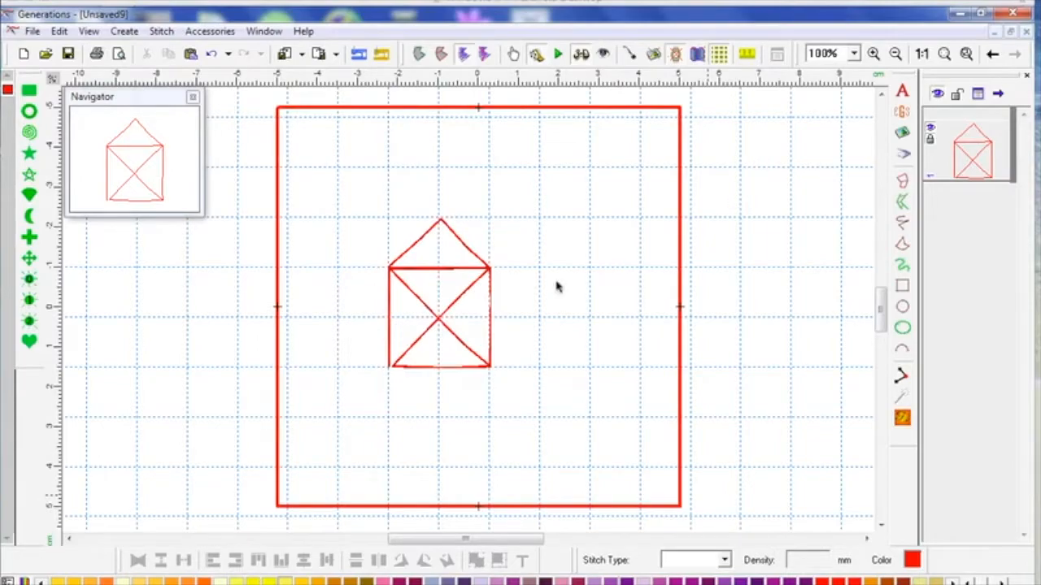
# - Delete the drawn house, including its locked object
pyautogui.click(470, 291)
pyautogui.press('Delete')
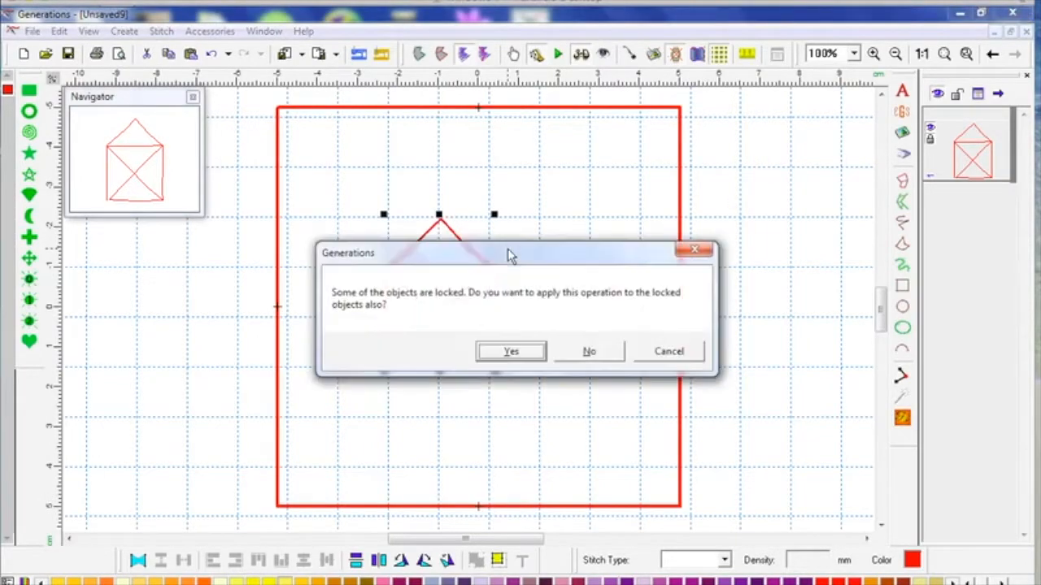
pyautogui.click(529, 351)
# - Draw a straight freehand line rising diagonally across the hoop, about 8.1 cm wide and 6.8 cm tall
pyautogui.click(901, 222)
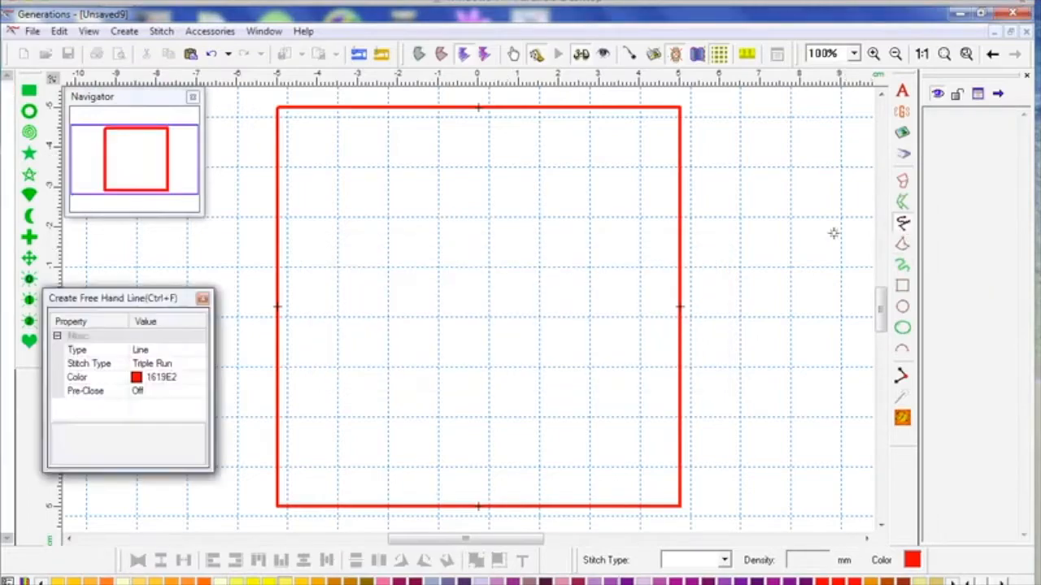
pyautogui.click(301, 435)
pyautogui.click(626, 163)
pyautogui.rightClick(625, 163)
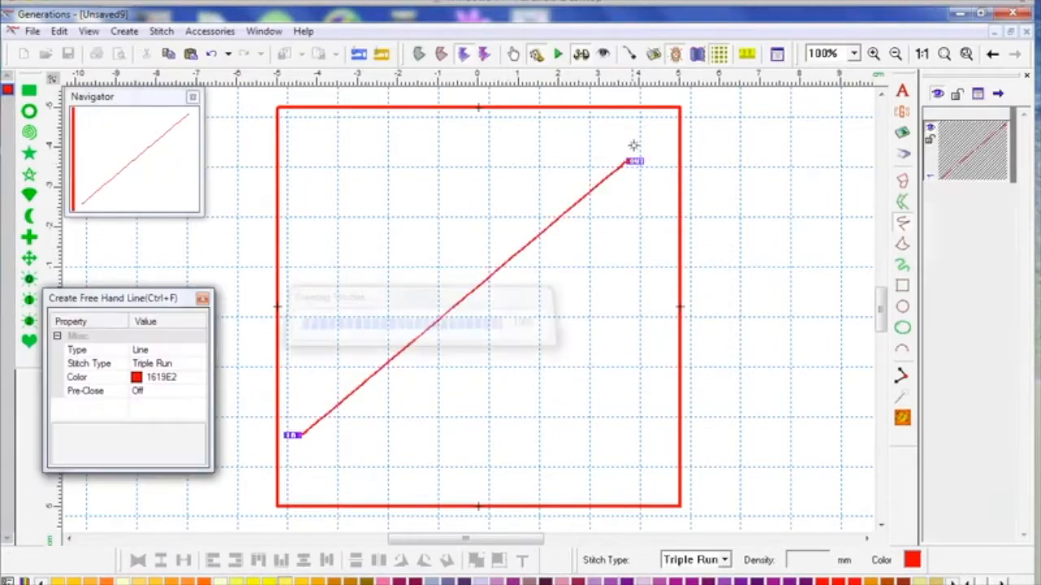
pyautogui.rightClick(645, 280)
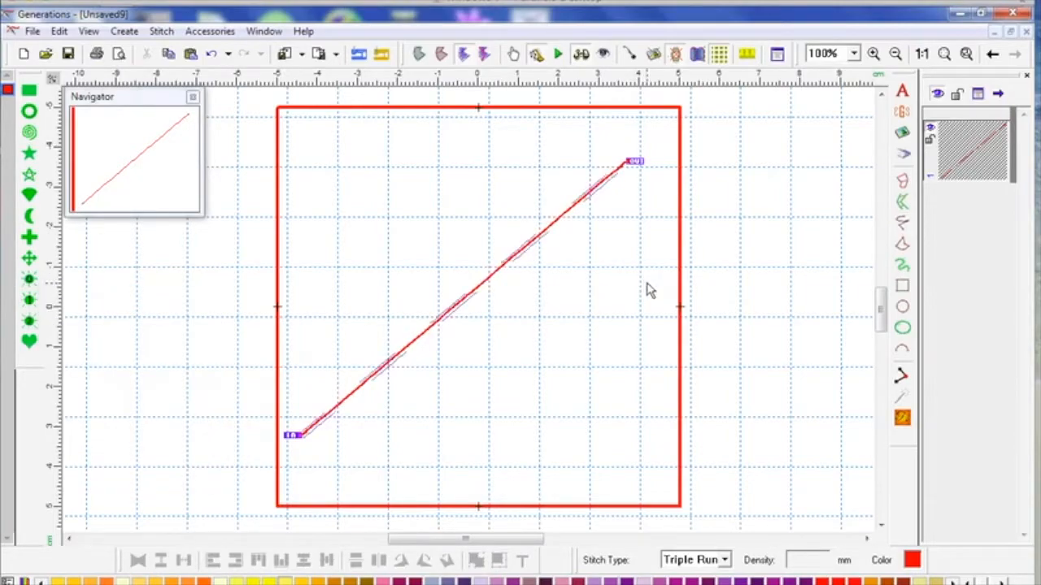
# - Change the diagonal line's stitch type to Motif Border and use the HP-House-9 motif
pyautogui.rightClick(648, 283)
pyautogui.moveTo(448, 298); pyautogui.dragTo(561, 298)
pyautogui.click(547, 234)
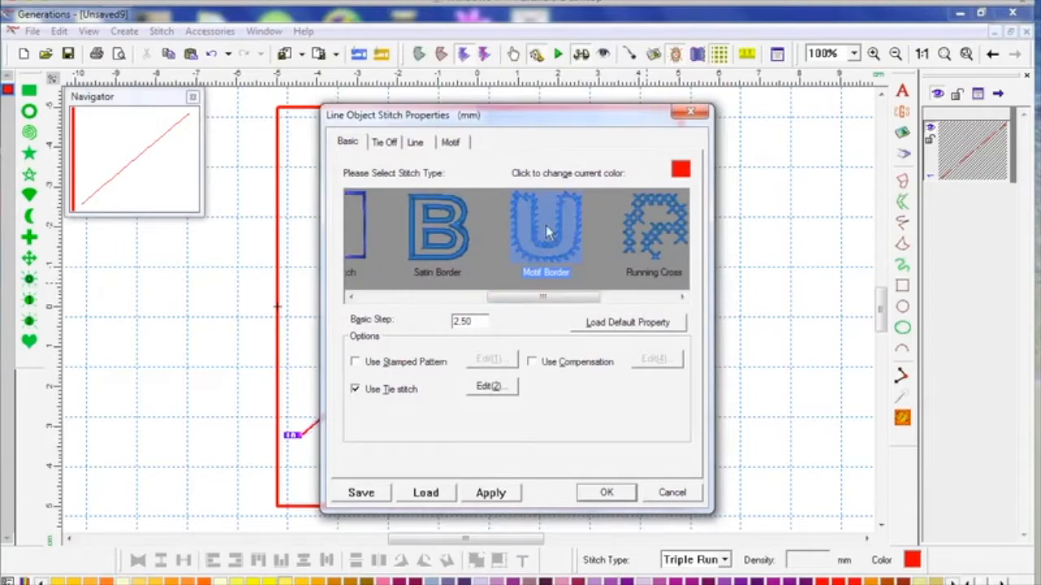
pyautogui.click(458, 145)
pyautogui.moveTo(477, 243); pyautogui.dragTo(478, 218)
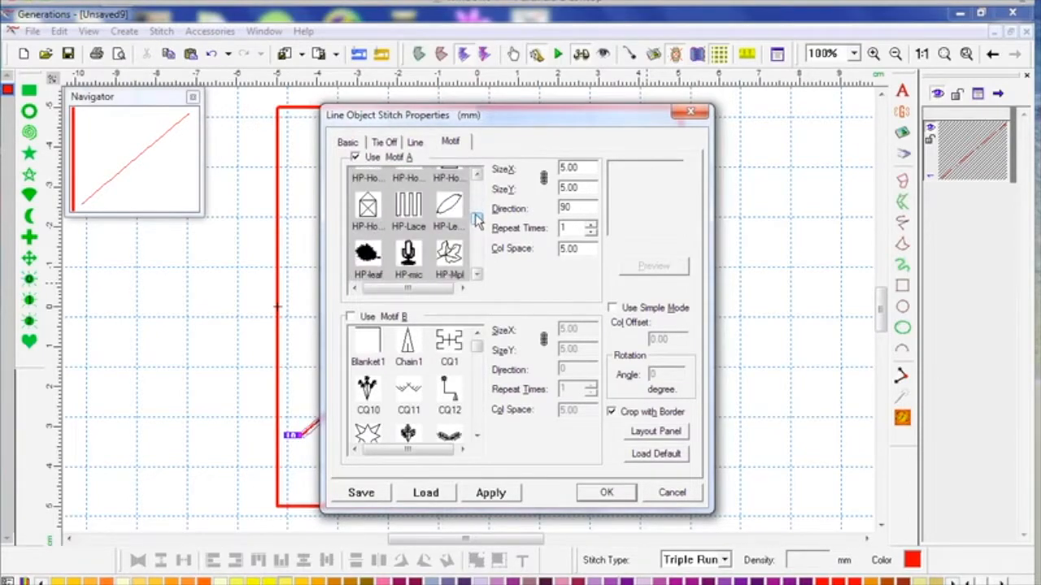
pyautogui.click(367, 205)
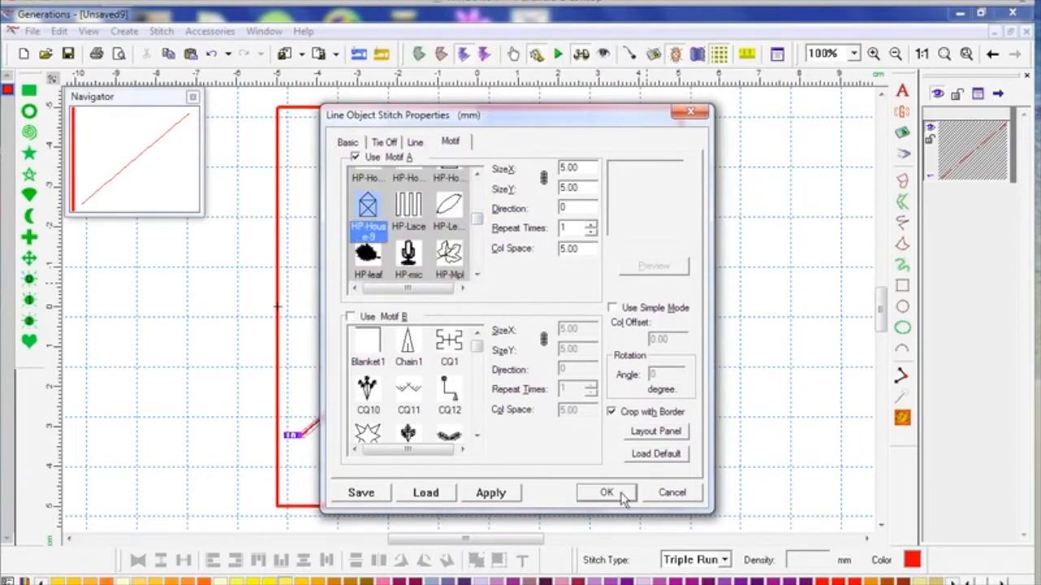
pyautogui.click(606, 492)
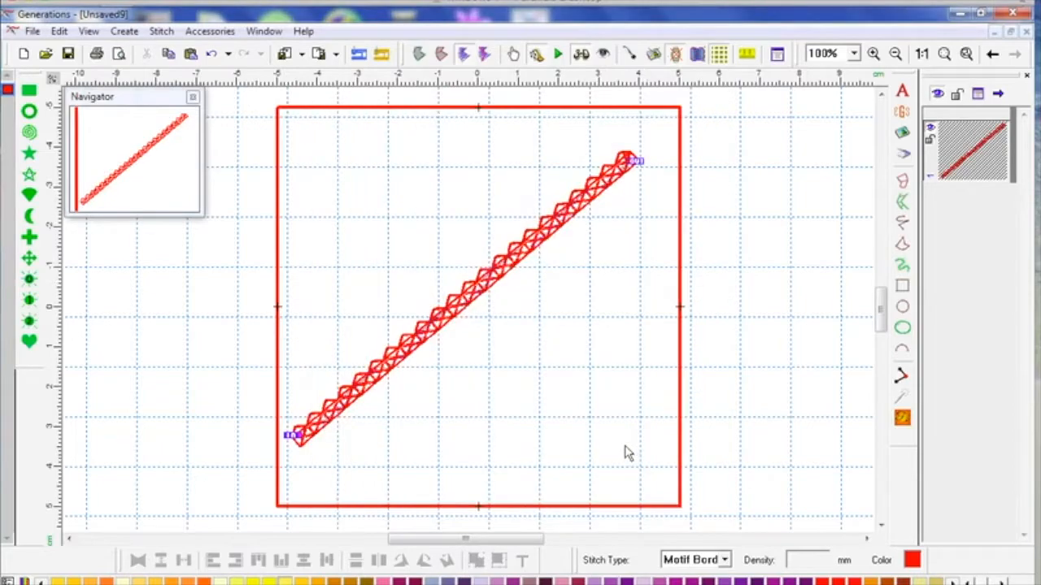
# - Spread the house motifs apart in the motif layout to a column spacing of about 7 mm and apply it
pyautogui.rightClick(437, 387)
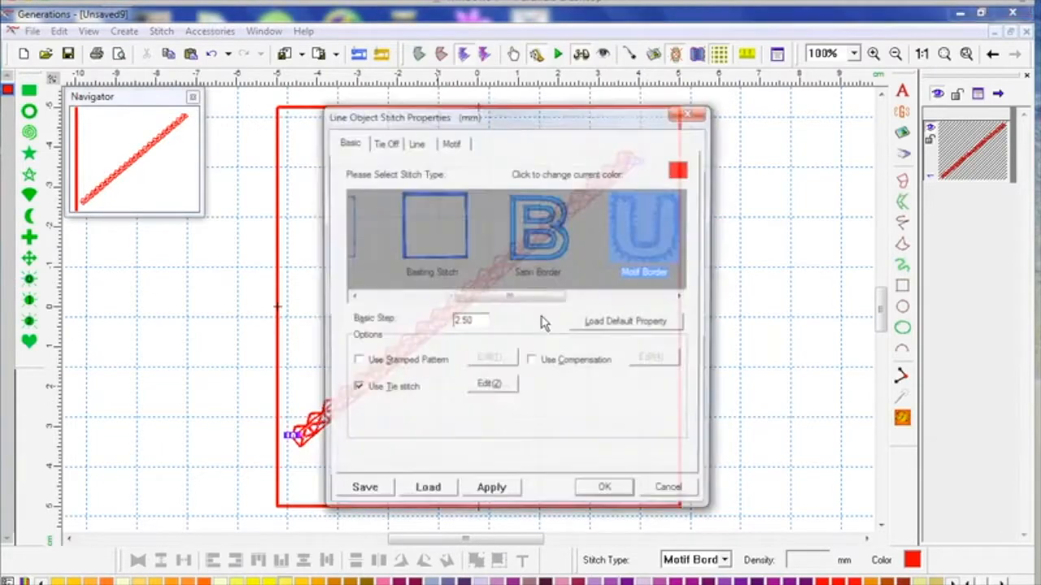
pyautogui.click(449, 142)
pyautogui.click(656, 432)
pyautogui.moveTo(736, 220); pyautogui.dragTo(748, 220)
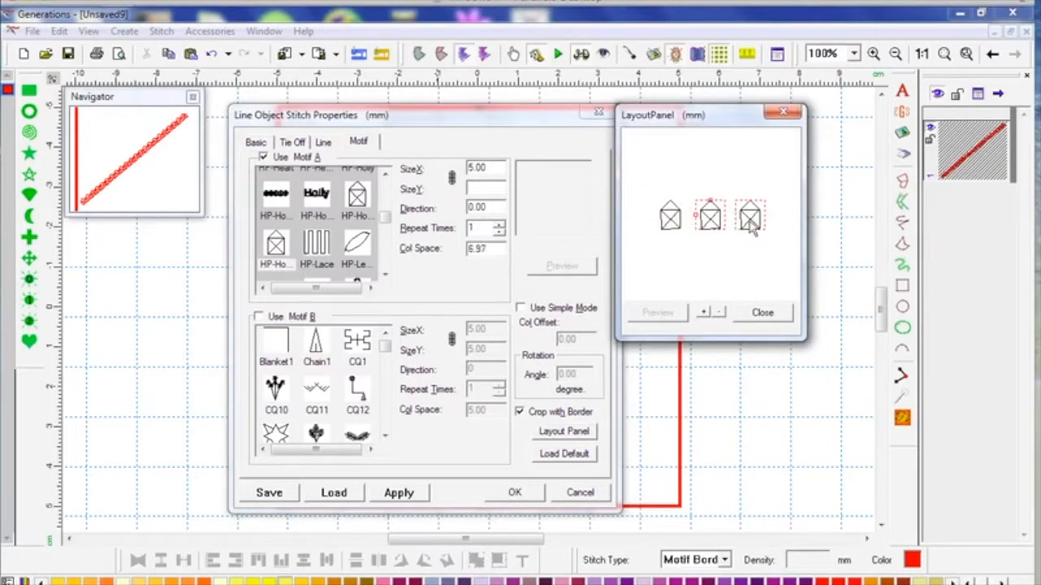
pyautogui.click(762, 313)
pyautogui.click(607, 493)
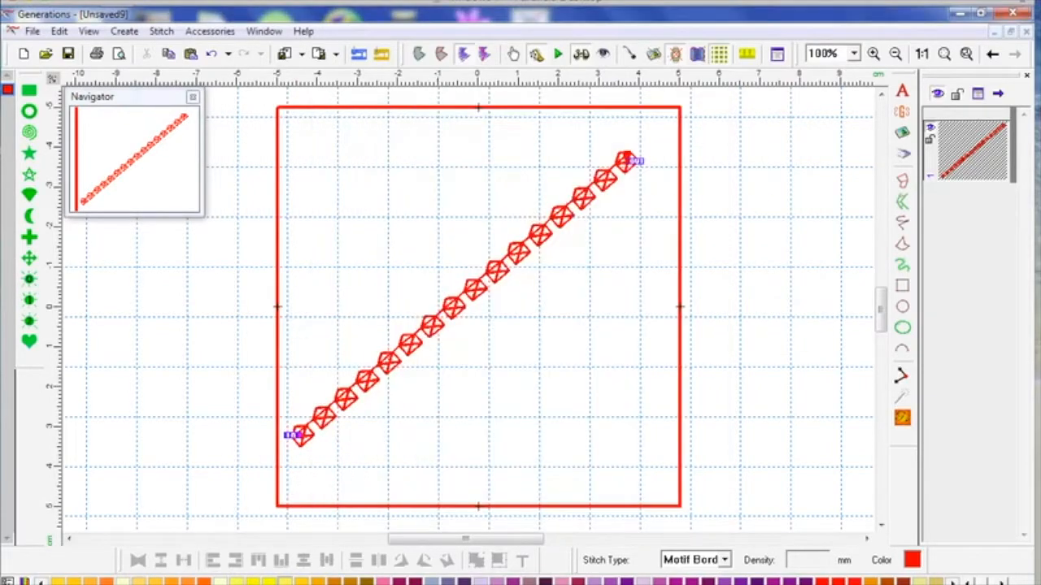
# - Examine at 400% how the stitching connects neighbouring house motifs and where the line's path runs through them
pyautogui.click(854, 53)
pyautogui.click(817, 118)
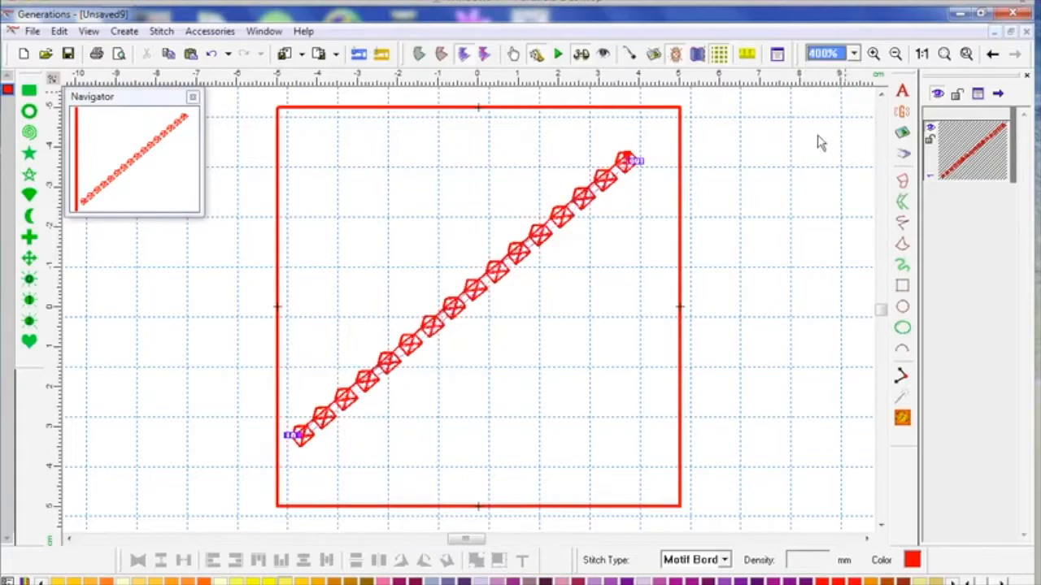
pyautogui.moveTo(467, 541); pyautogui.dragTo(457, 540)
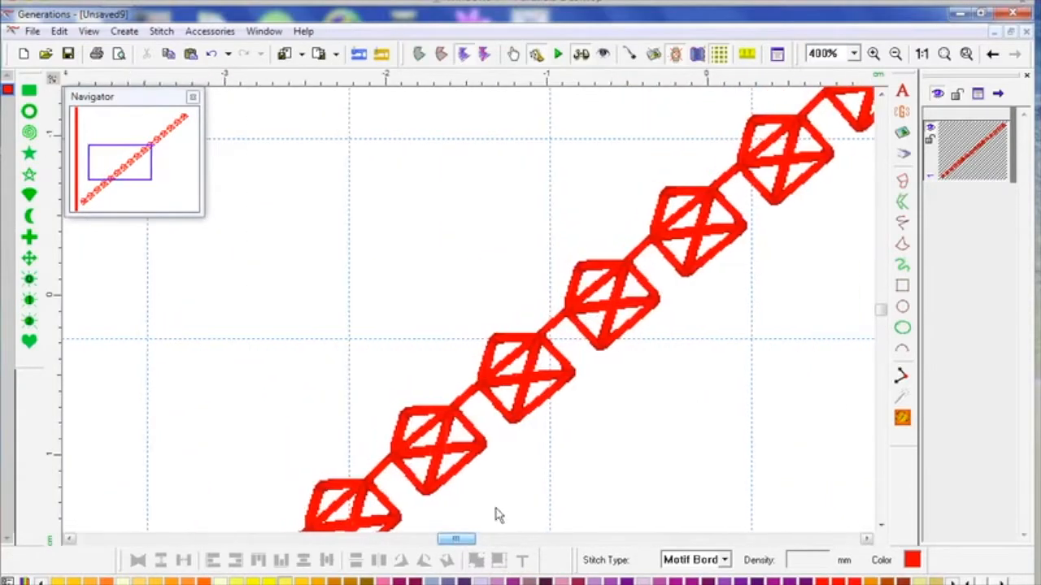
pyautogui.moveTo(881, 311); pyautogui.dragTo(882, 317)
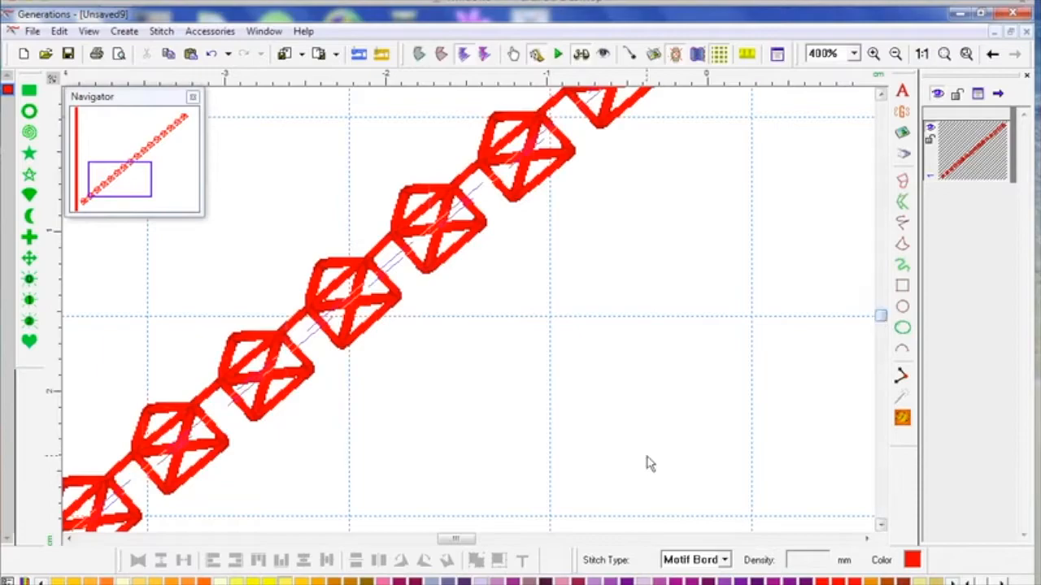
pyautogui.click(586, 406)
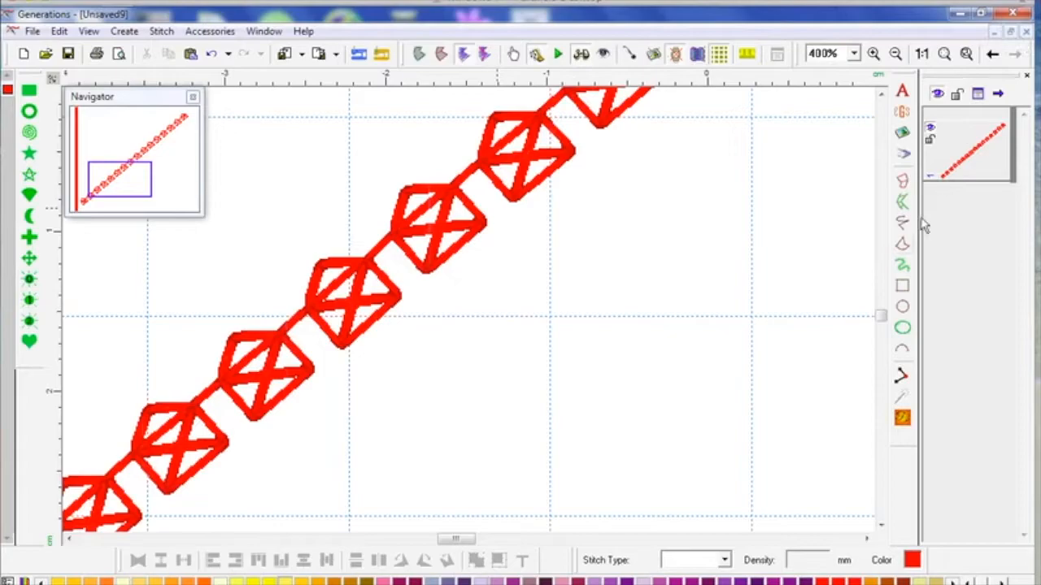
pyautogui.click(921, 55)
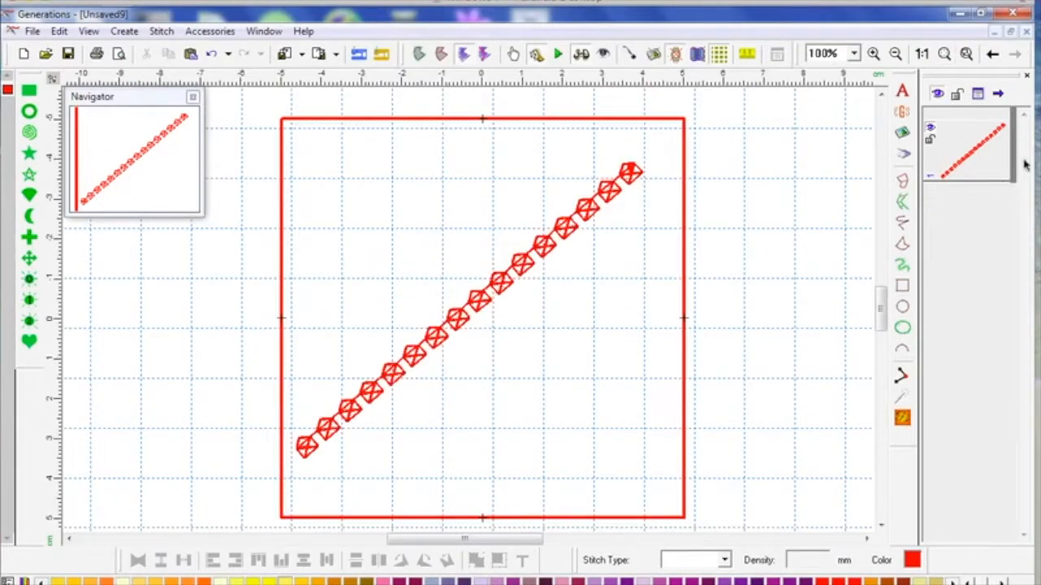
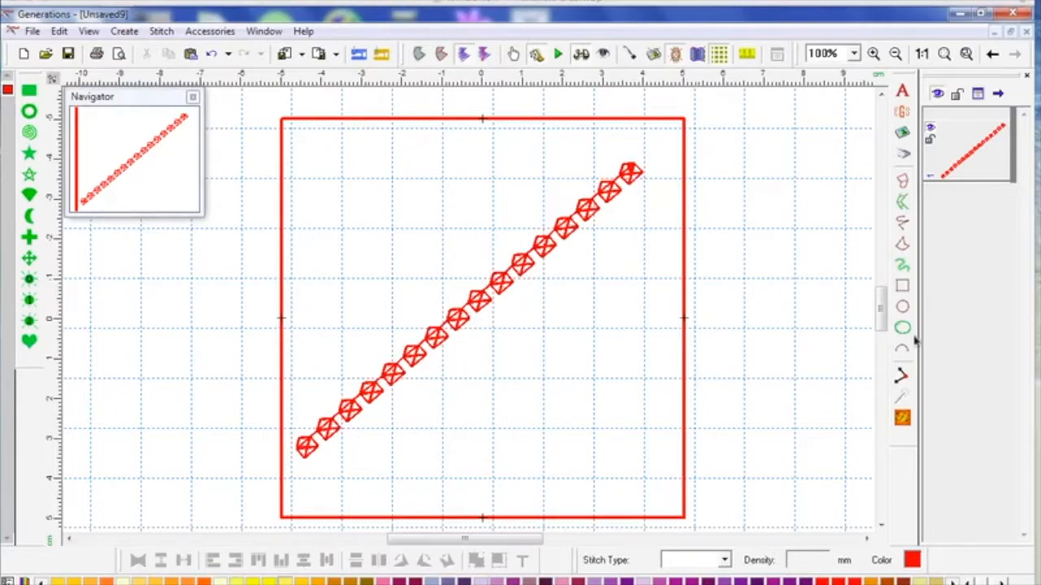
pyautogui.click(523, 267)
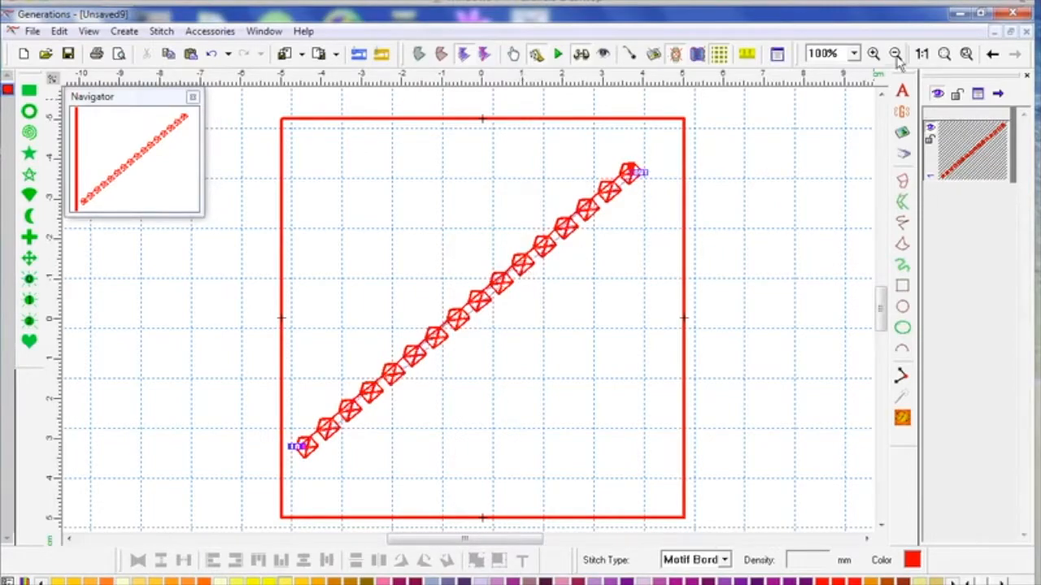
pyautogui.click(853, 55)
pyautogui.click(822, 136)
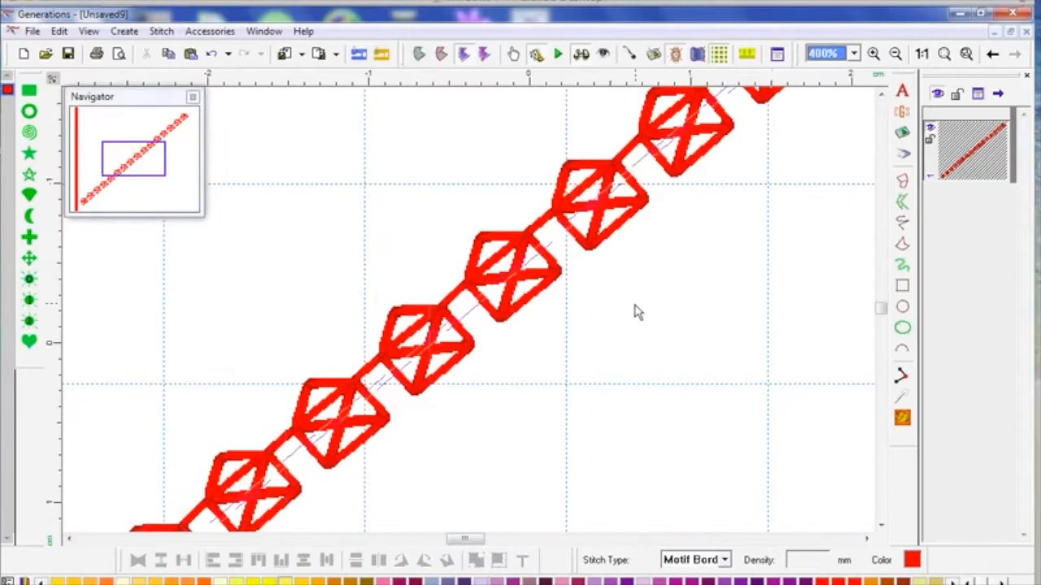
pyautogui.click(642, 321)
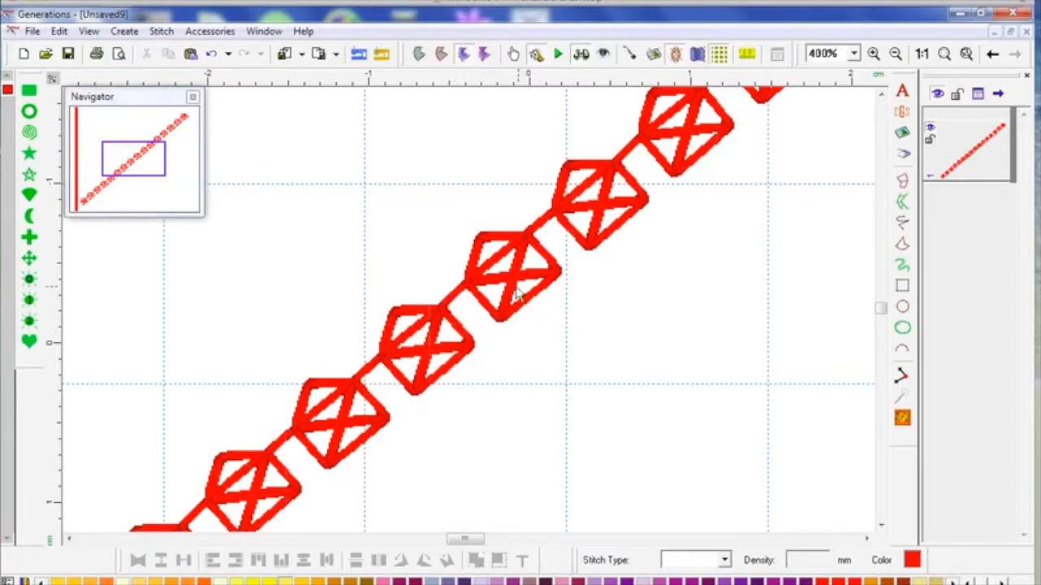
pyautogui.click(988, 154)
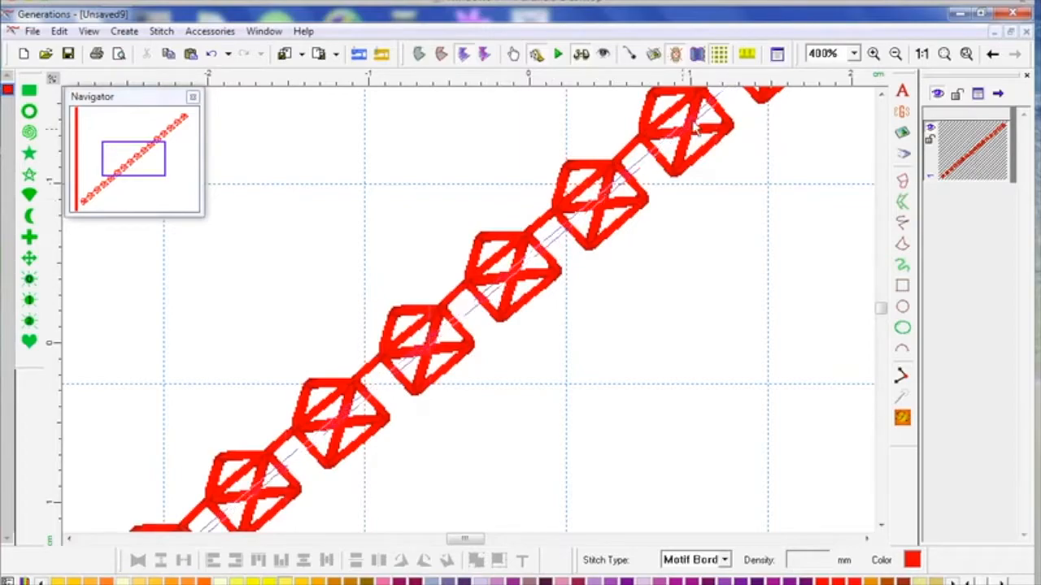
pyautogui.click(532, 310)
pyautogui.click(511, 275)
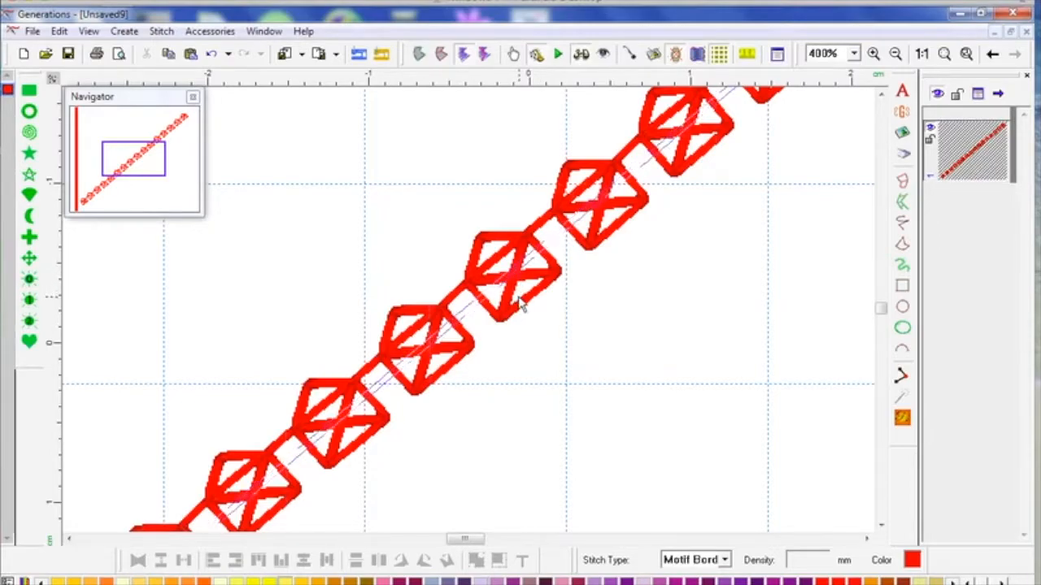
pyautogui.click(922, 57)
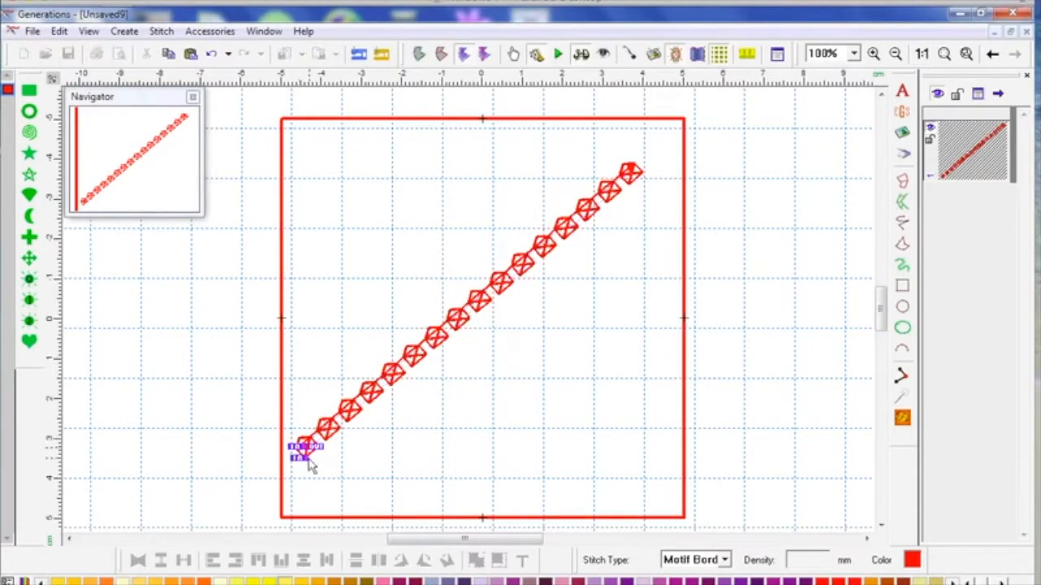
# - Try the line's exit point at its lower start, regenerate the stitches, and restore entry and exit to opposite ends
pyautogui.moveTo(313, 450)
pyautogui.mouseDown()
pyautogui.moveTo(649, 174)
pyautogui.moveTo(306, 465)
pyautogui.moveTo(299, 451)
pyautogui.moveTo(307, 472)
pyautogui.mouseUp()
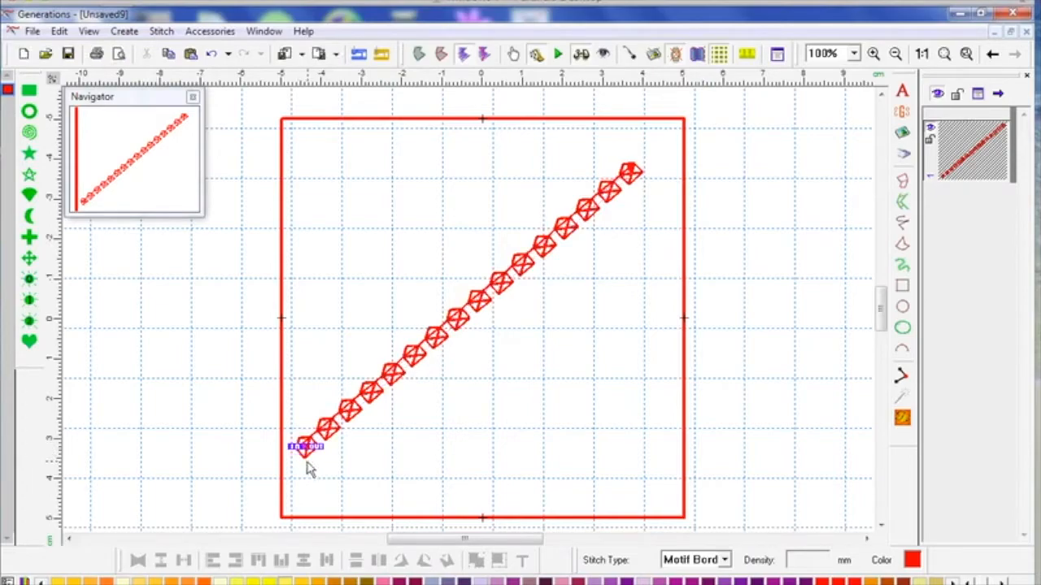
pyautogui.click(902, 418)
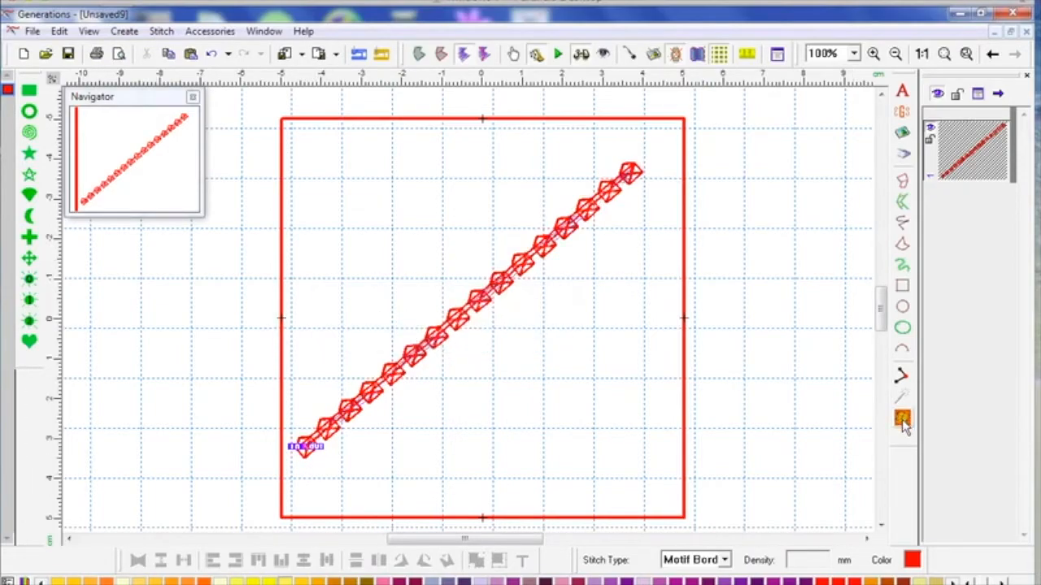
pyautogui.moveTo(301, 446)
pyautogui.mouseDown()
pyautogui.moveTo(326, 458)
pyautogui.moveTo(638, 173)
pyautogui.mouseUp()
pyautogui.click(902, 418)
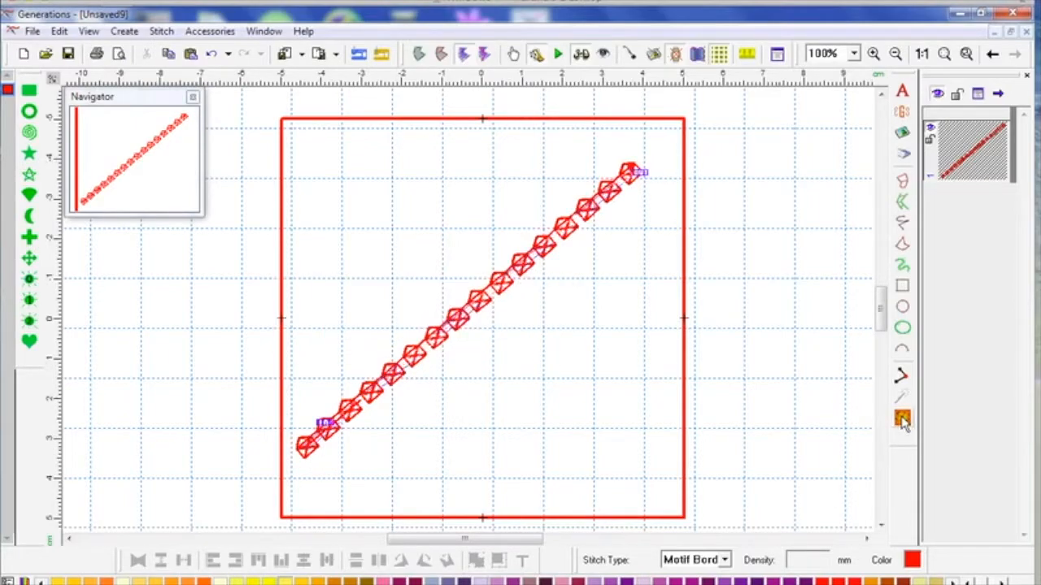
pyautogui.moveTo(326, 423); pyautogui.dragTo(292, 446)
pyautogui.click(902, 418)
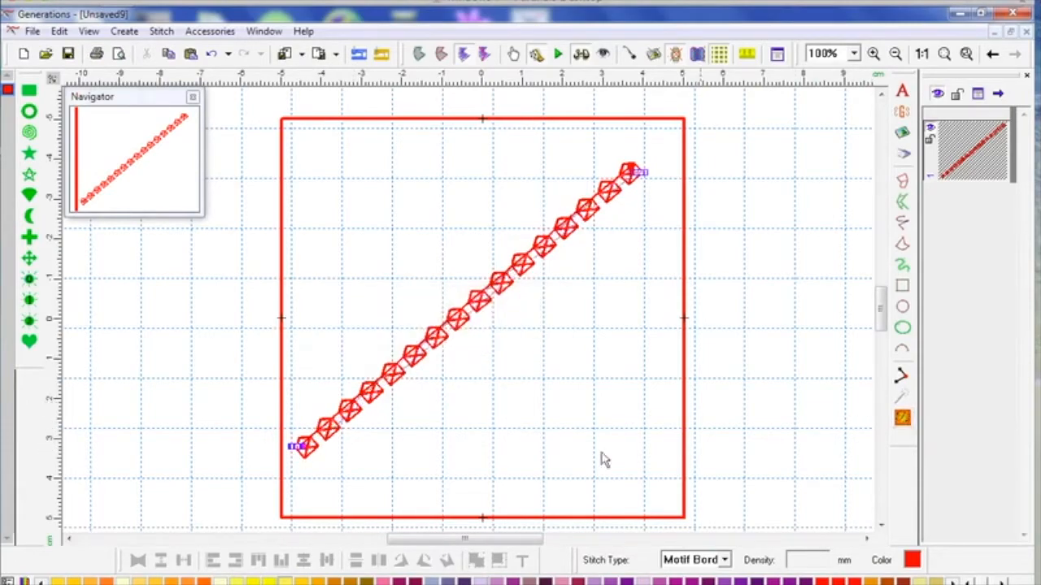
# - Regenerate the motif line with exit and entry together at the lower end, and again with the exit back at the upper end
pyautogui.moveTo(298, 447)
pyautogui.mouseDown()
pyautogui.moveTo(290, 480)
pyautogui.moveTo(304, 448)
pyautogui.mouseUp()
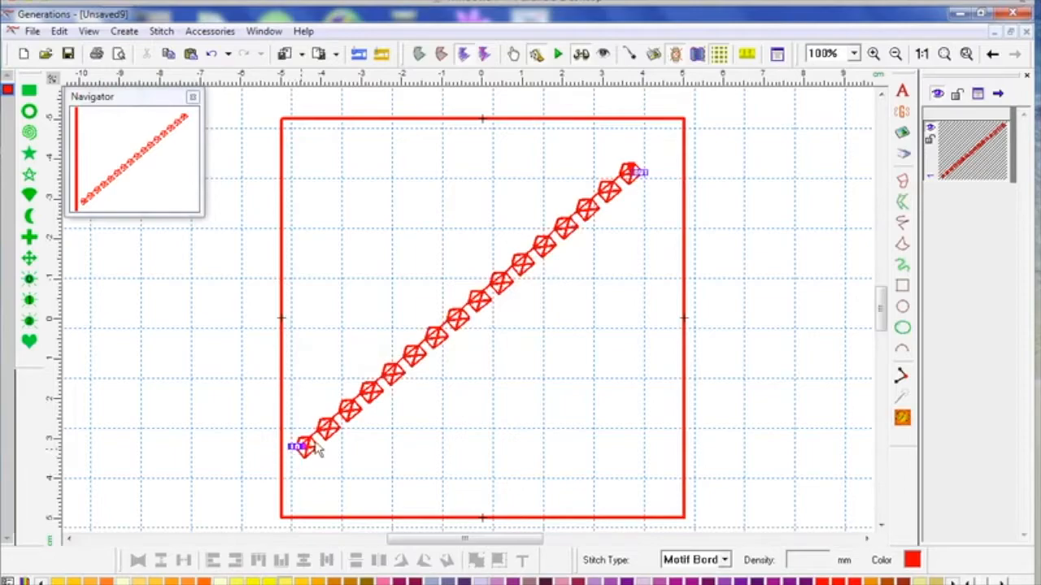
pyautogui.moveTo(638, 173)
pyautogui.mouseDown()
pyautogui.moveTo(587, 225)
pyautogui.moveTo(305, 447)
pyautogui.mouseUp()
pyautogui.click(902, 418)
pyautogui.click(902, 424)
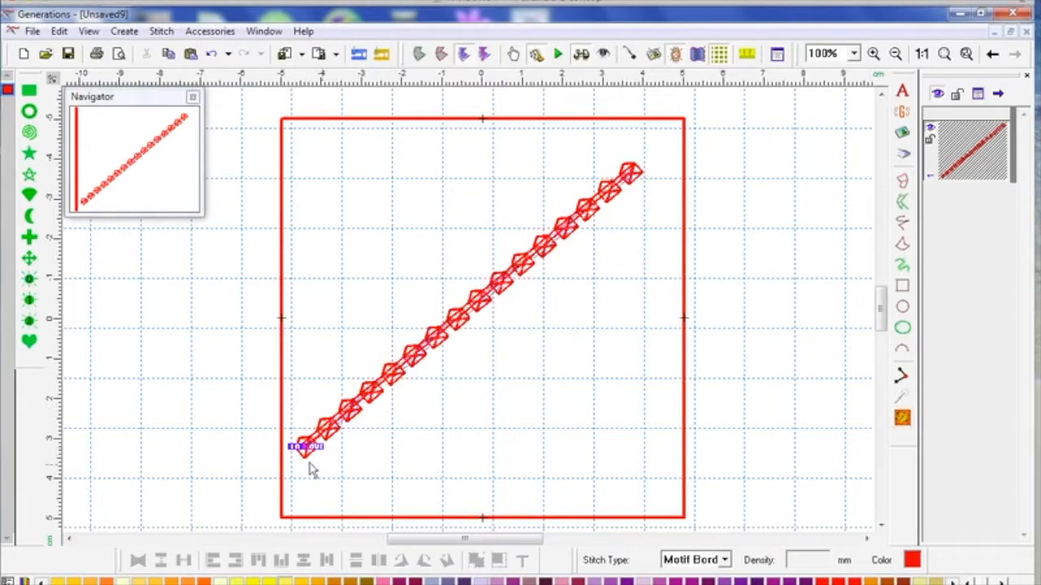
pyautogui.moveTo(307, 447)
pyautogui.mouseDown()
pyautogui.moveTo(345, 435)
pyautogui.moveTo(642, 174)
pyautogui.mouseUp()
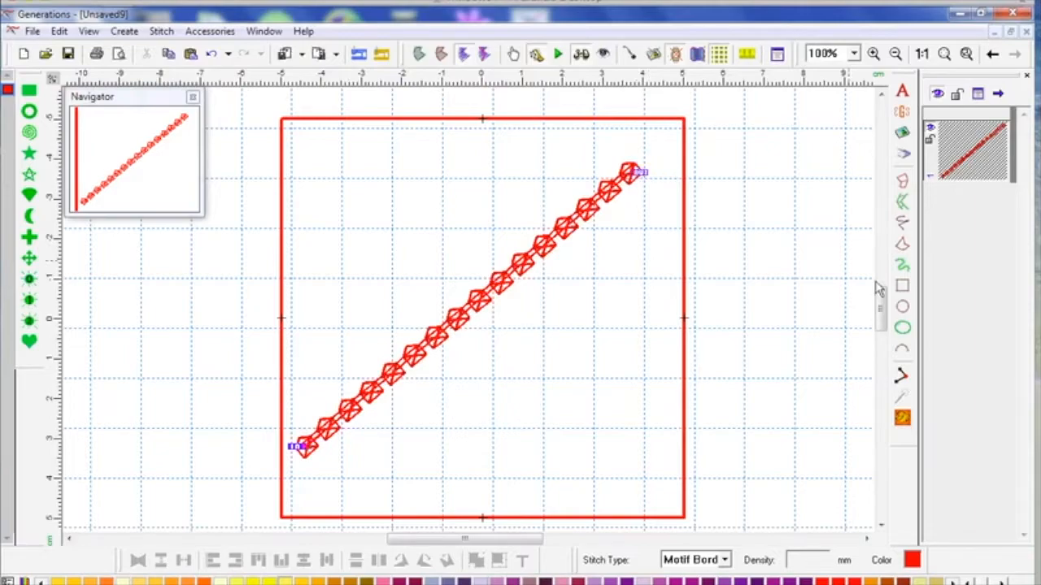
pyautogui.click(903, 418)
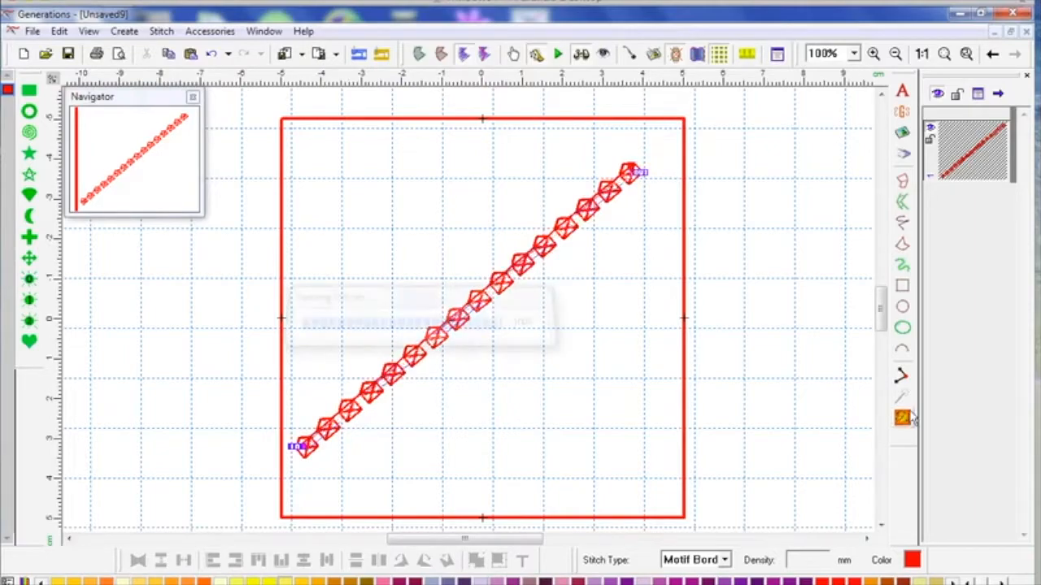
# - Delete the diagonal house-motif line
pyautogui.click(716, 308)
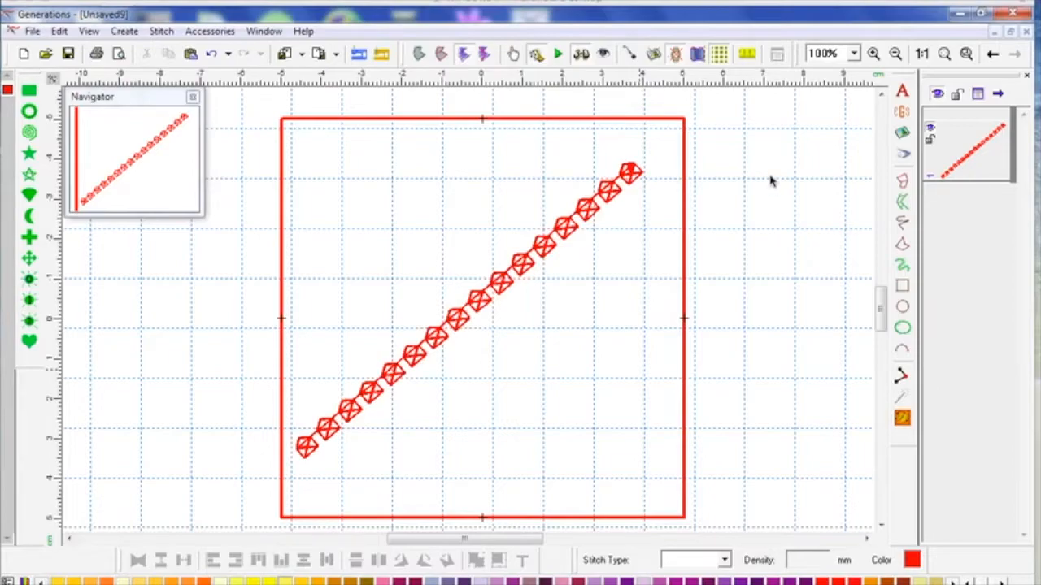
pyautogui.click(534, 257)
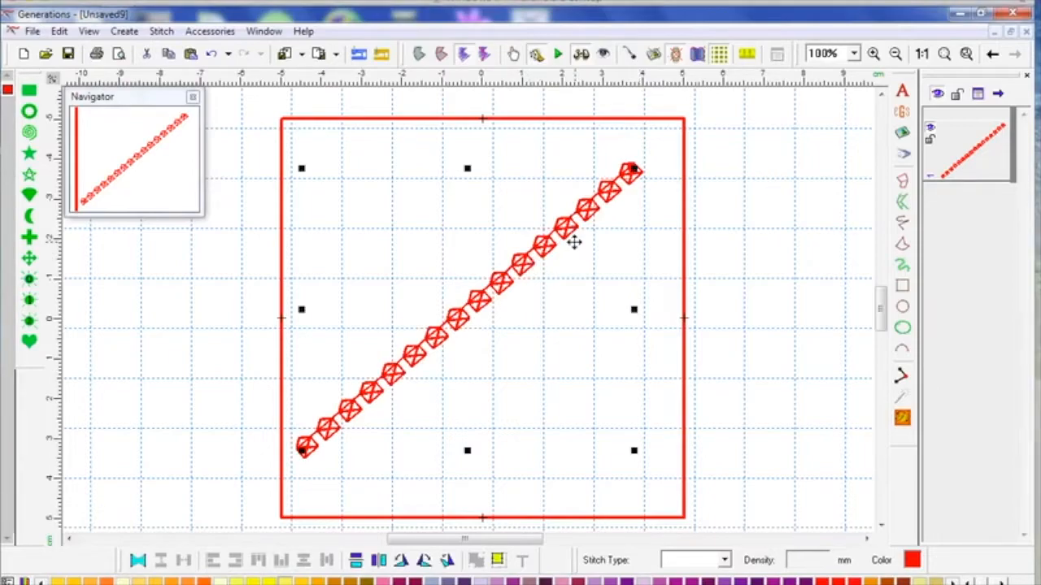
pyautogui.press('Delete')
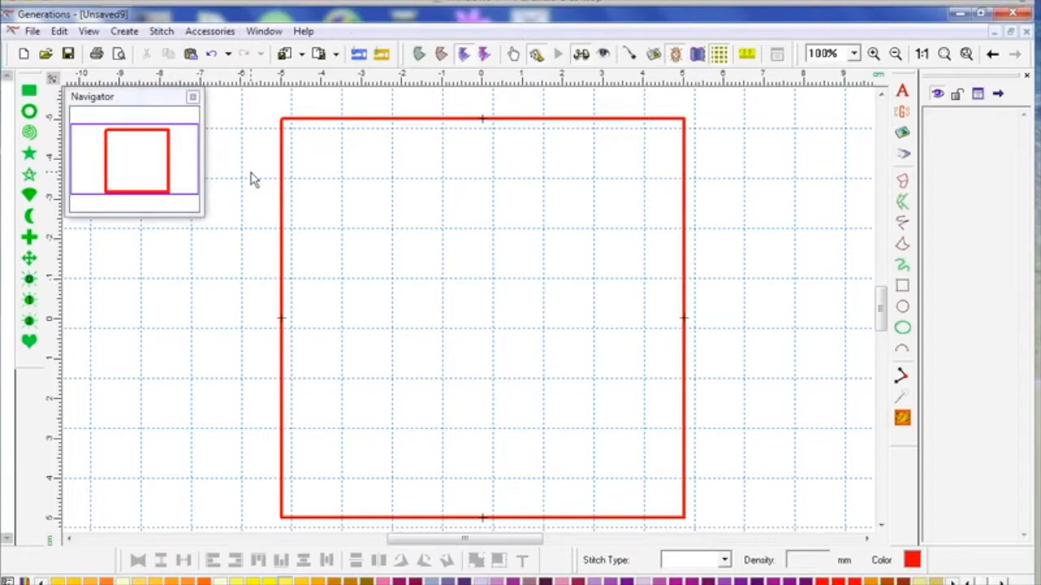
# - Open the saved motif HP-House-9.mtf from the Motif folder into the empty design
pyautogui.click(210, 31)
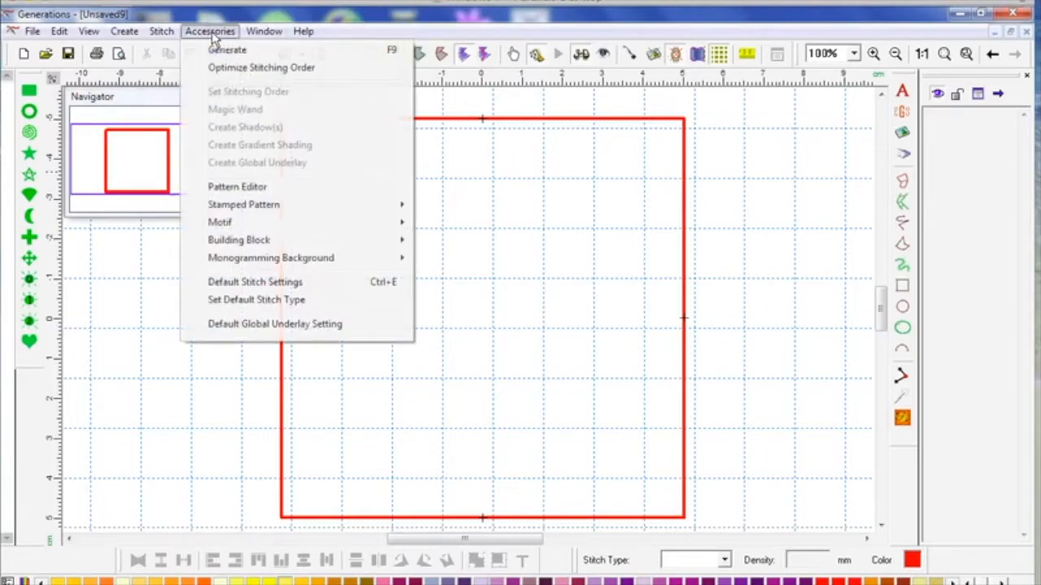
pyautogui.moveTo(246, 228)
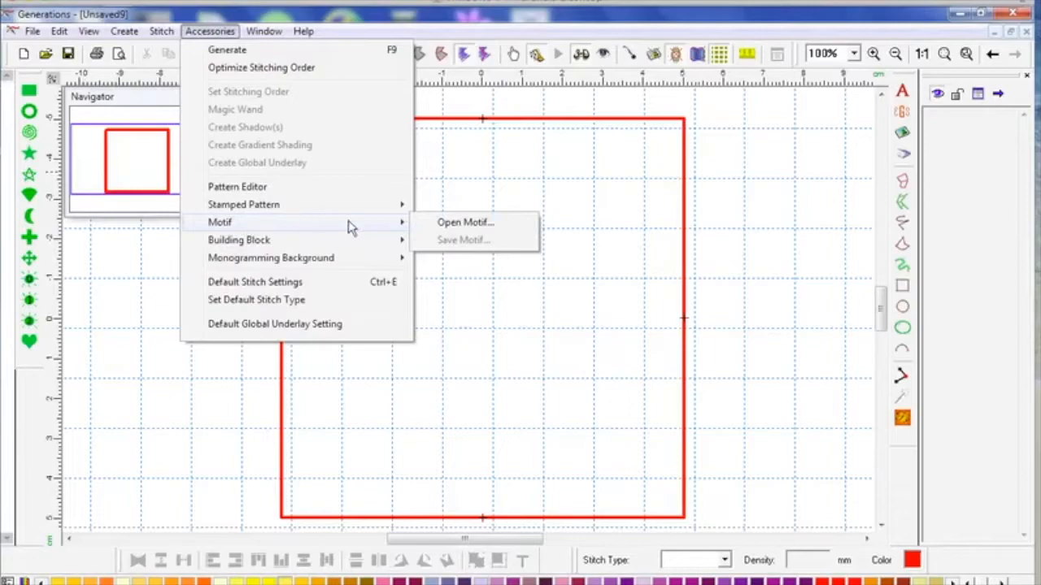
pyautogui.click(469, 226)
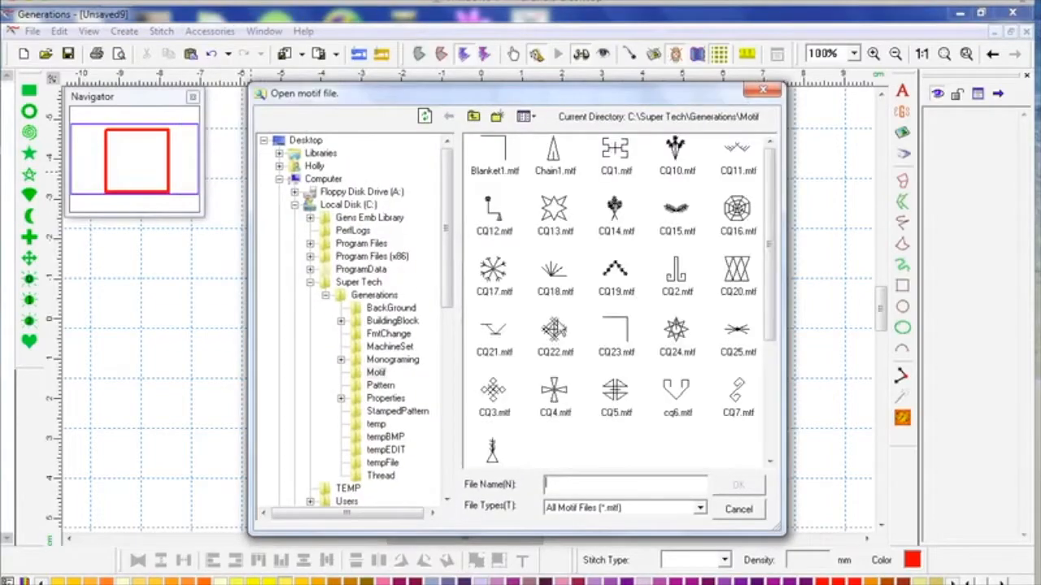
pyautogui.moveTo(772, 207); pyautogui.dragTo(769, 305)
pyautogui.click(493, 329)
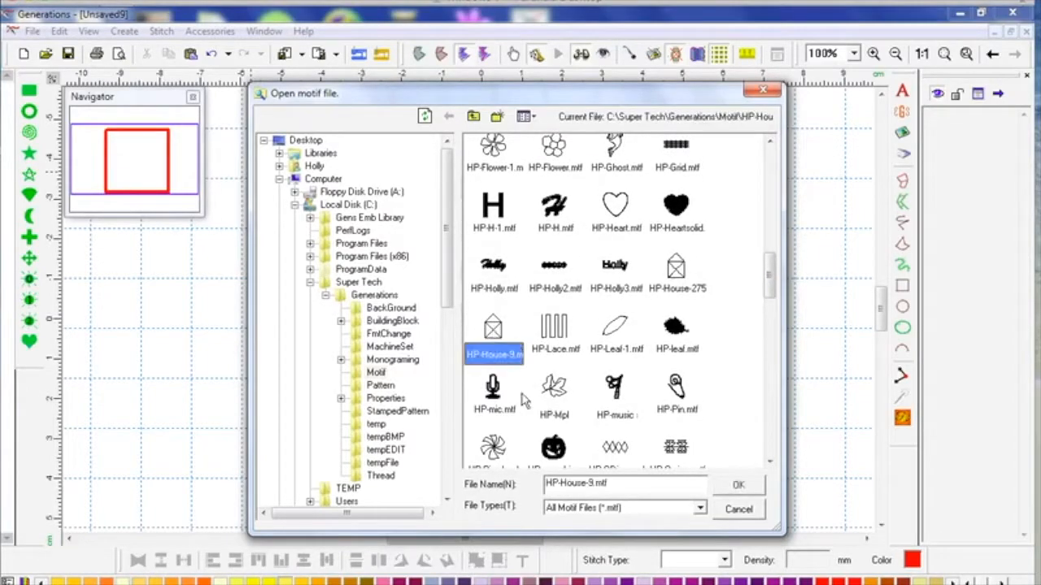
pyautogui.click(737, 486)
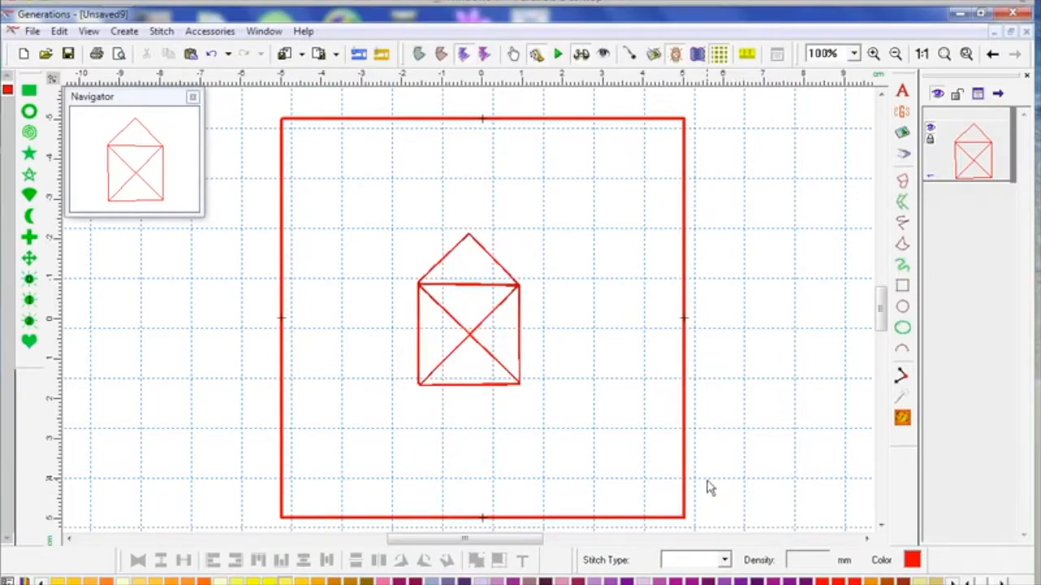
# - Save the house motif as a stamped pattern named HP-House-9
pyautogui.click(973, 160)
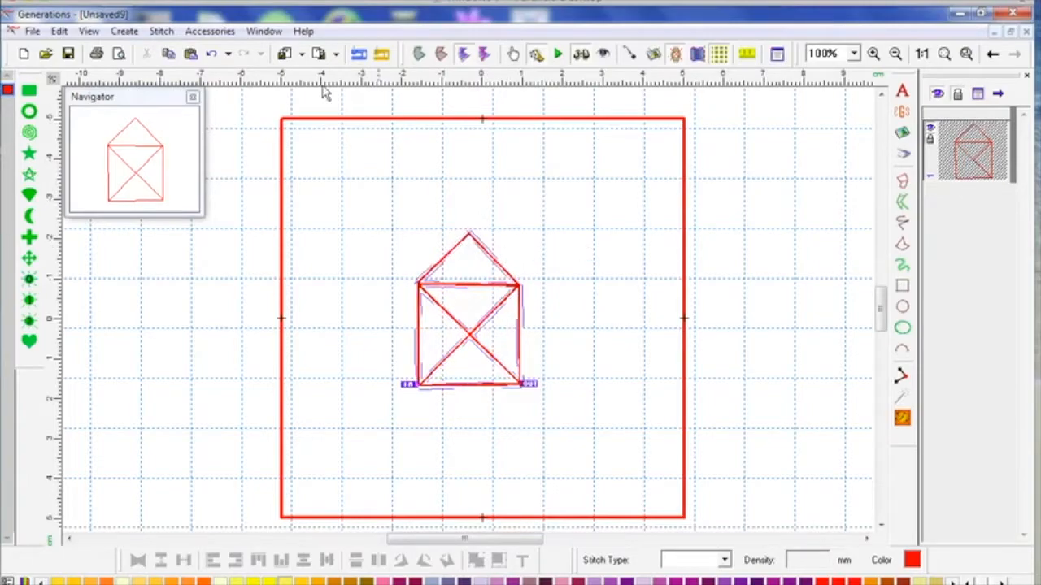
pyautogui.click(223, 36)
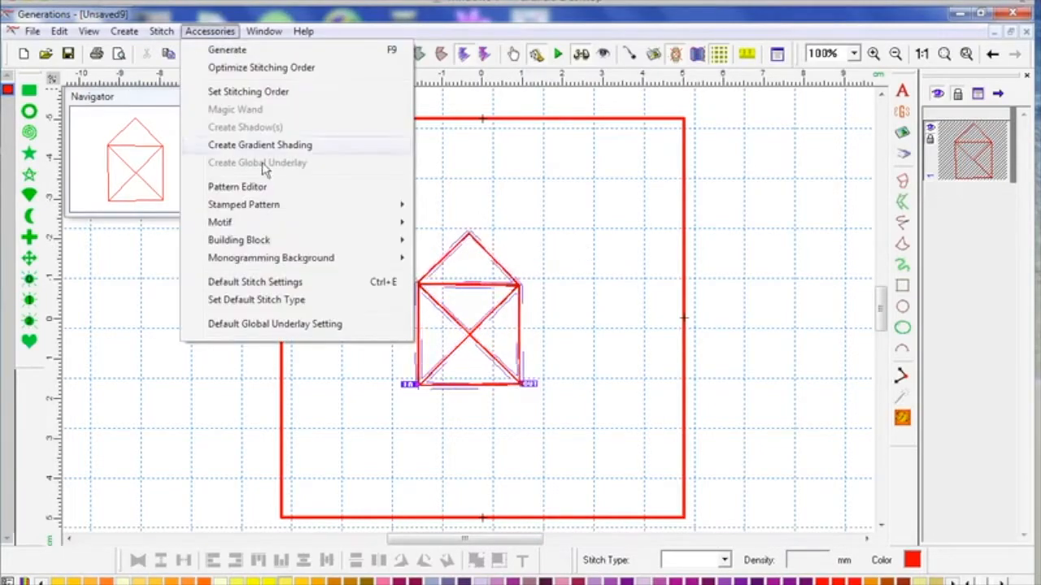
pyautogui.moveTo(336, 208)
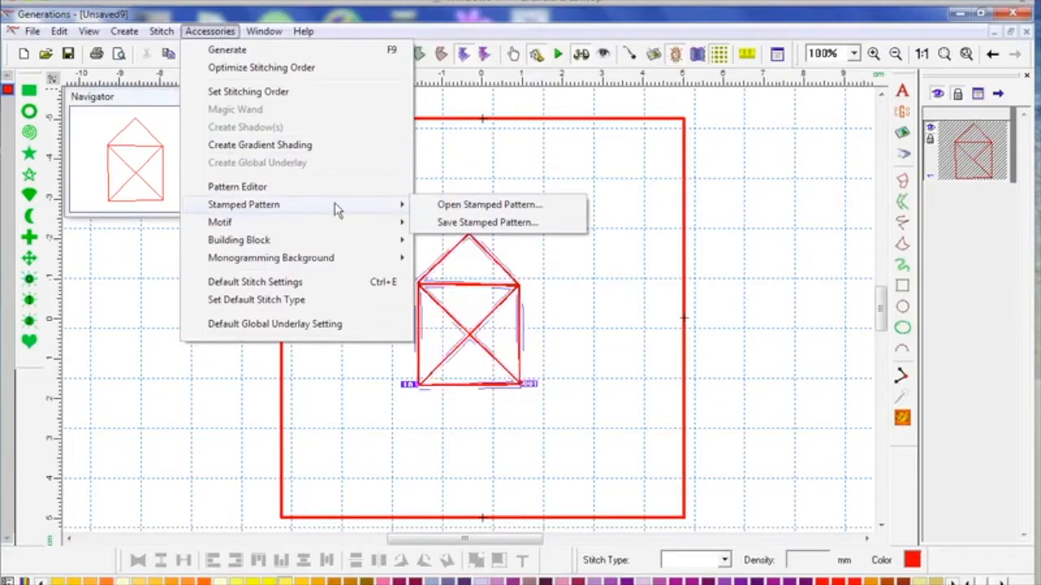
pyautogui.click(506, 223)
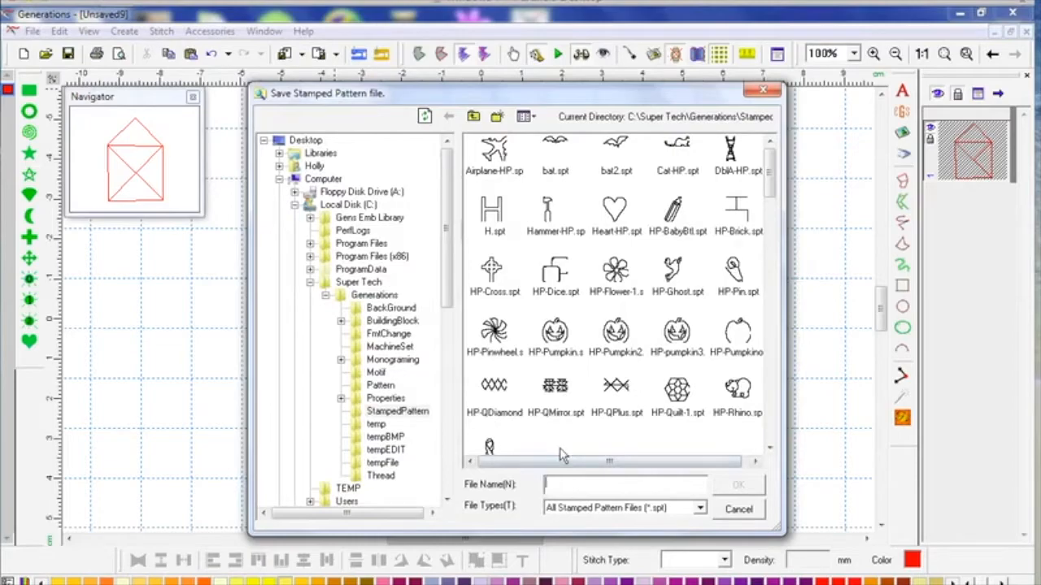
pyautogui.write('HP-House-S')
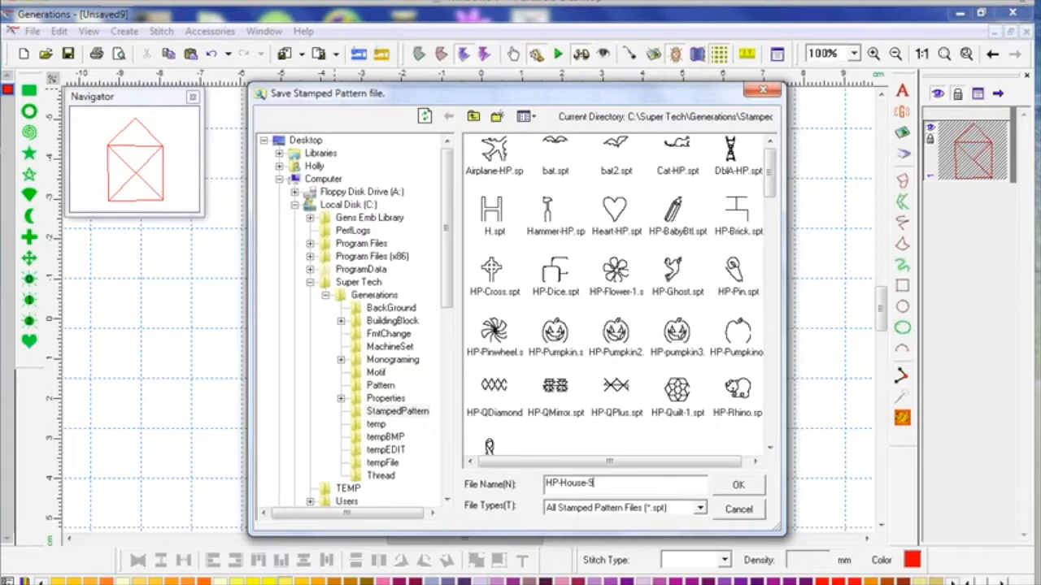
pyautogui.click(736, 486)
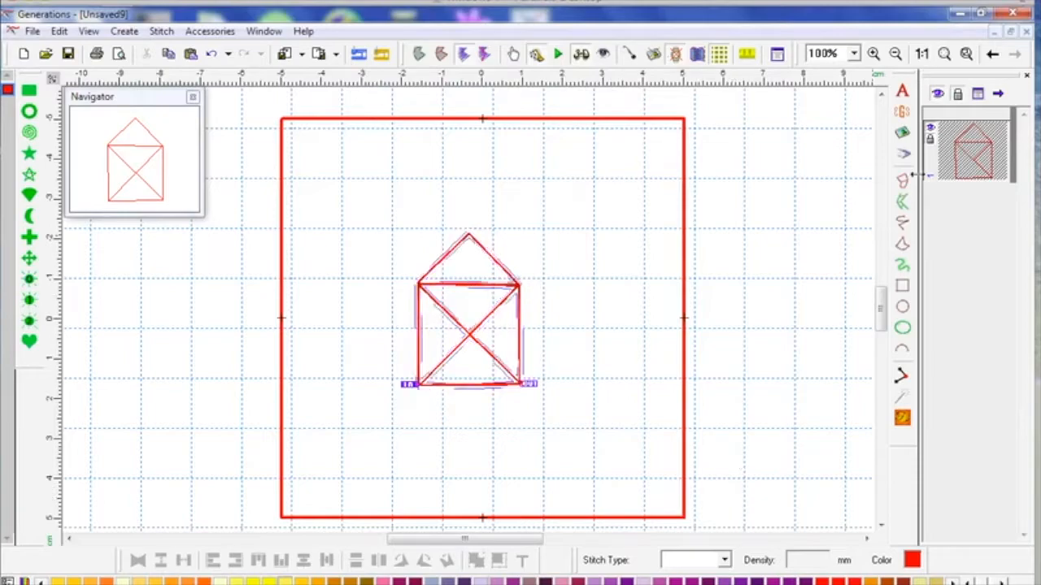
# - Close the house design without saving its changes and start a new blank design
pyautogui.click(1025, 31)
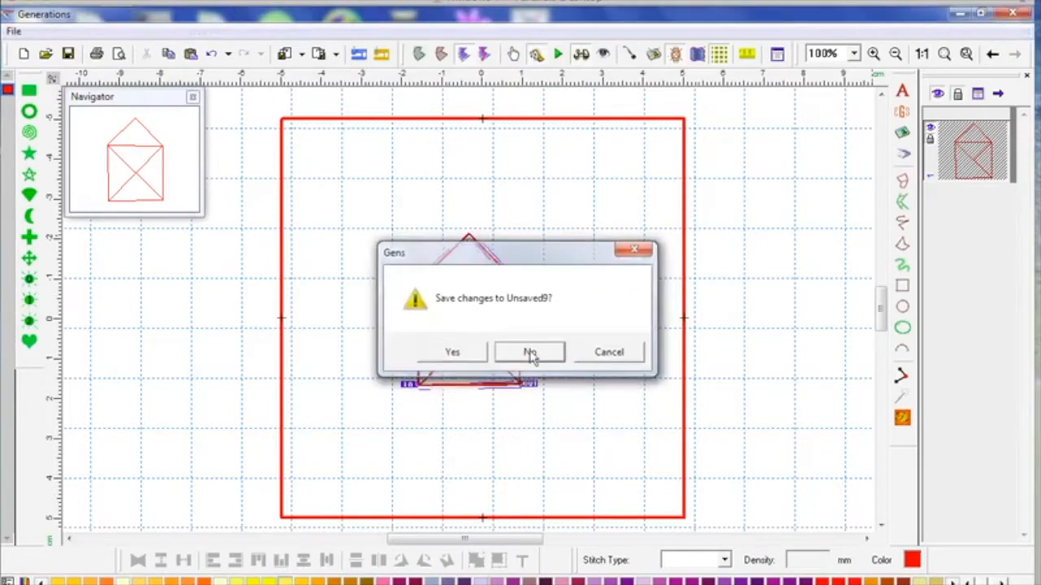
pyautogui.click(529, 355)
pyautogui.click(24, 54)
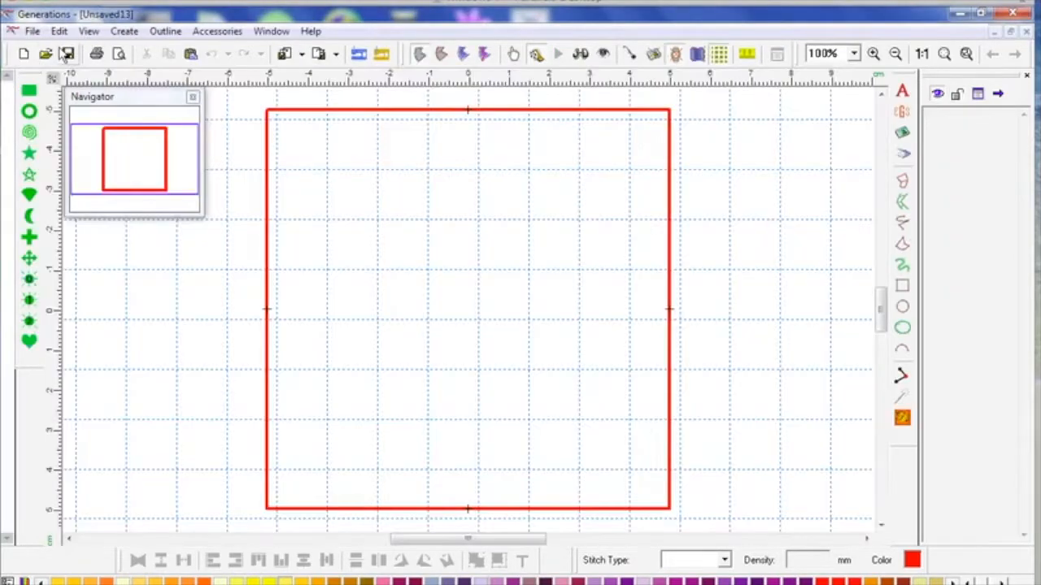
# - Draw a Complex Fill square about 5 cm wide near the hoop's centre, recolour it blue, and show it in the realistic stitch view
pyautogui.click(902, 286)
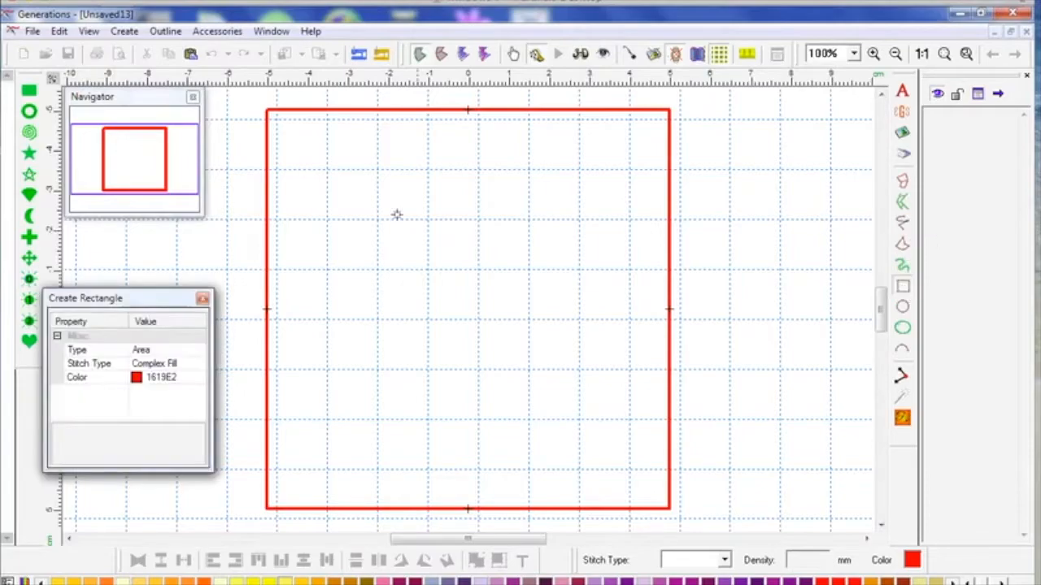
pyautogui.moveTo(376, 219); pyautogui.dragTo(581, 424)
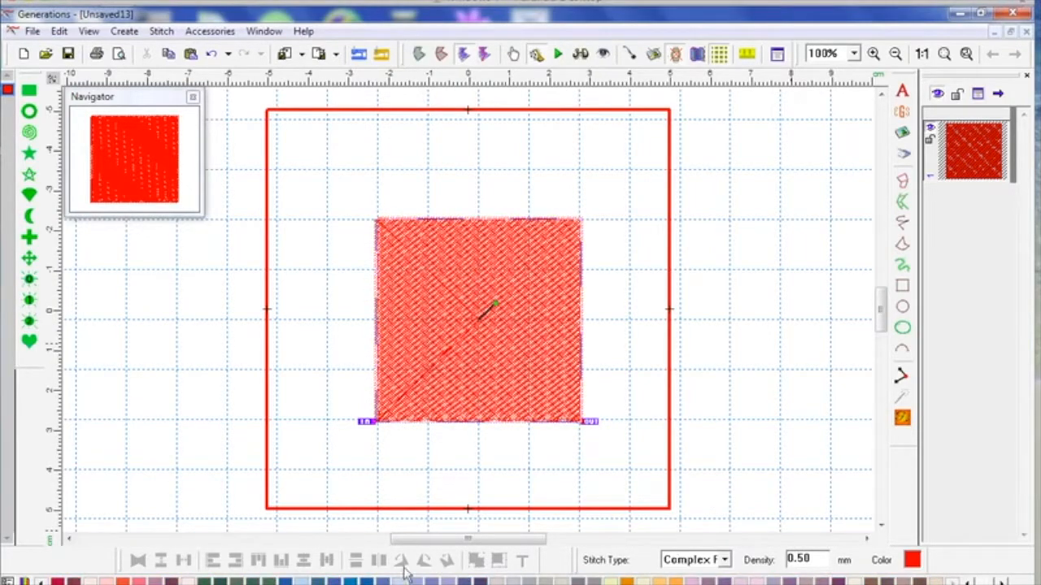
pyautogui.click(350, 582)
pyautogui.click(578, 54)
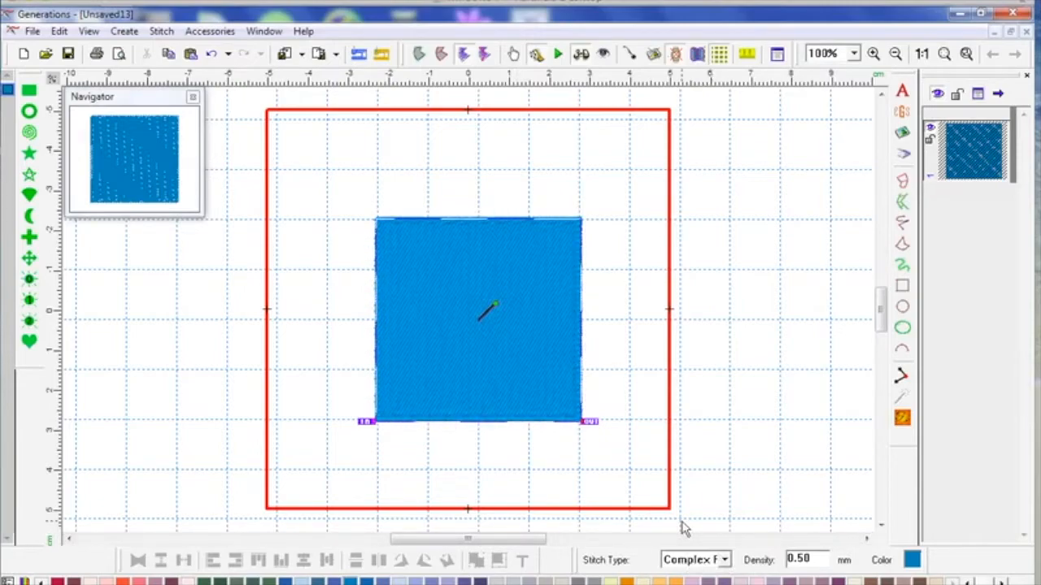
# - Enable a stamped pattern in the blue square's stitch properties and choose HP-House-9 as the element
pyautogui.rightClick(827, 244)
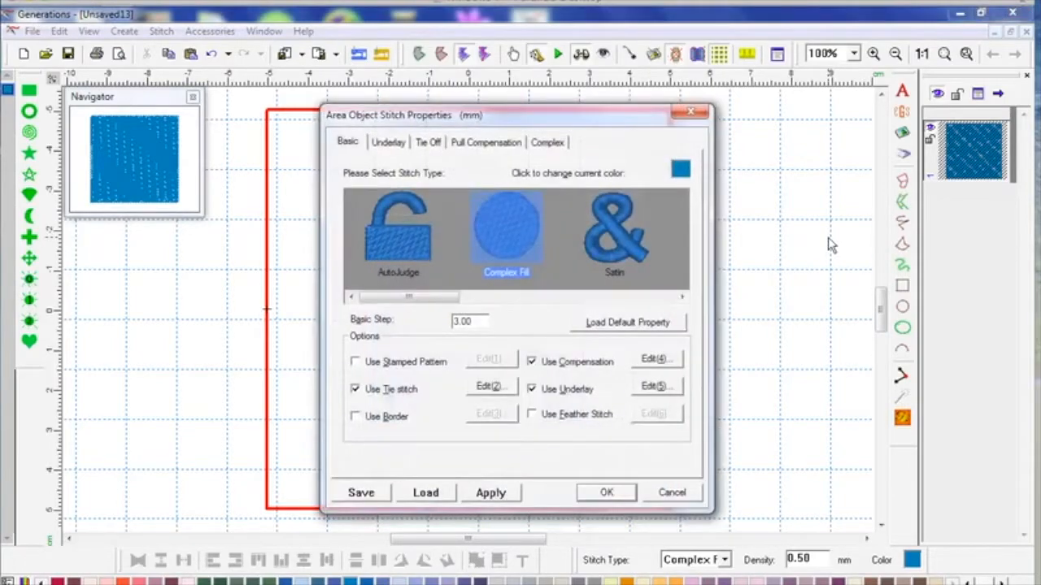
pyautogui.click(355, 363)
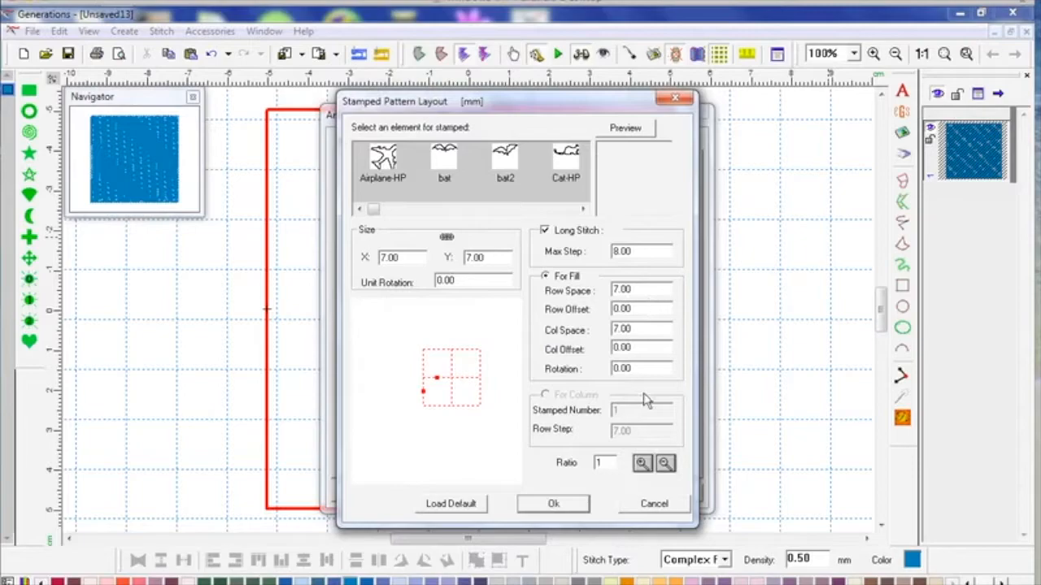
pyautogui.click(654, 504)
pyautogui.click(355, 363)
pyautogui.moveTo(372, 210); pyautogui.dragTo(395, 210)
pyautogui.click(435, 161)
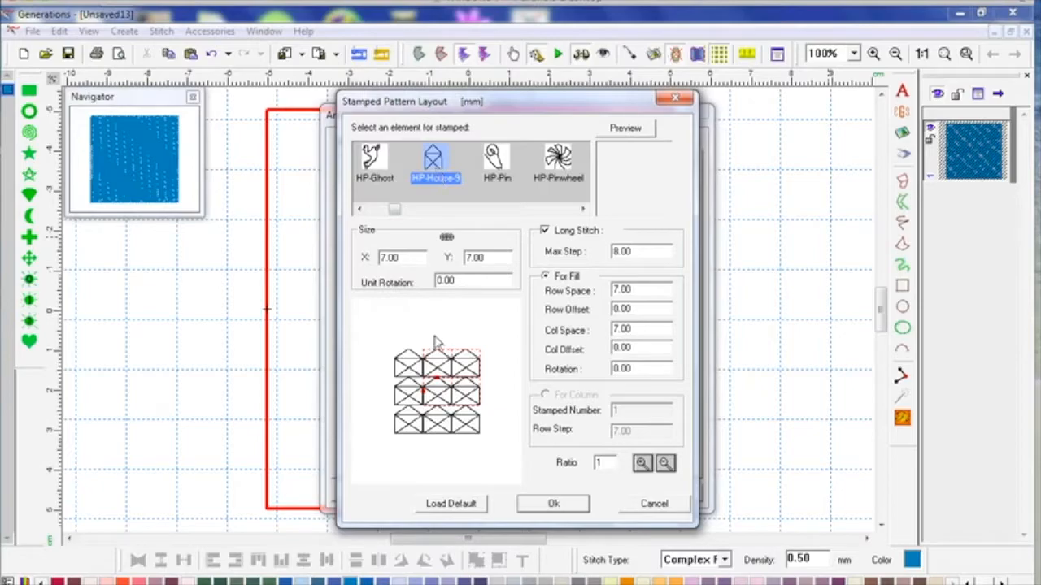
# - Lay out the stamped houses with height 11.00, row space 11.80, column space 8.20 and column offset 0.20, preview, and apply to the fill
pyautogui.moveTo(439, 370); pyautogui.dragTo(438, 343)
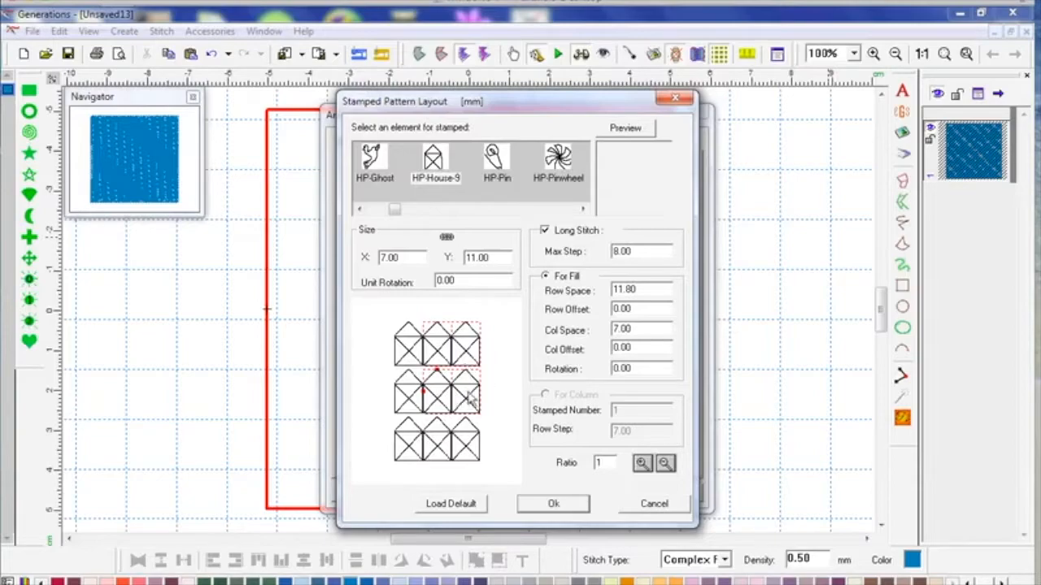
pyautogui.moveTo(465, 396); pyautogui.dragTo(470, 396)
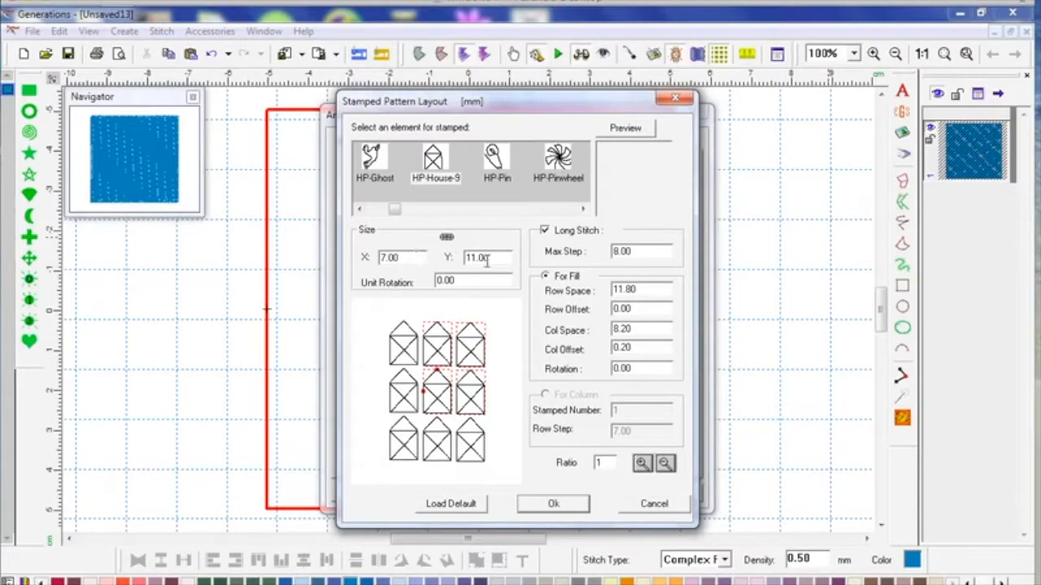
pyautogui.click(445, 237)
pyautogui.click(446, 237)
pyautogui.click(626, 128)
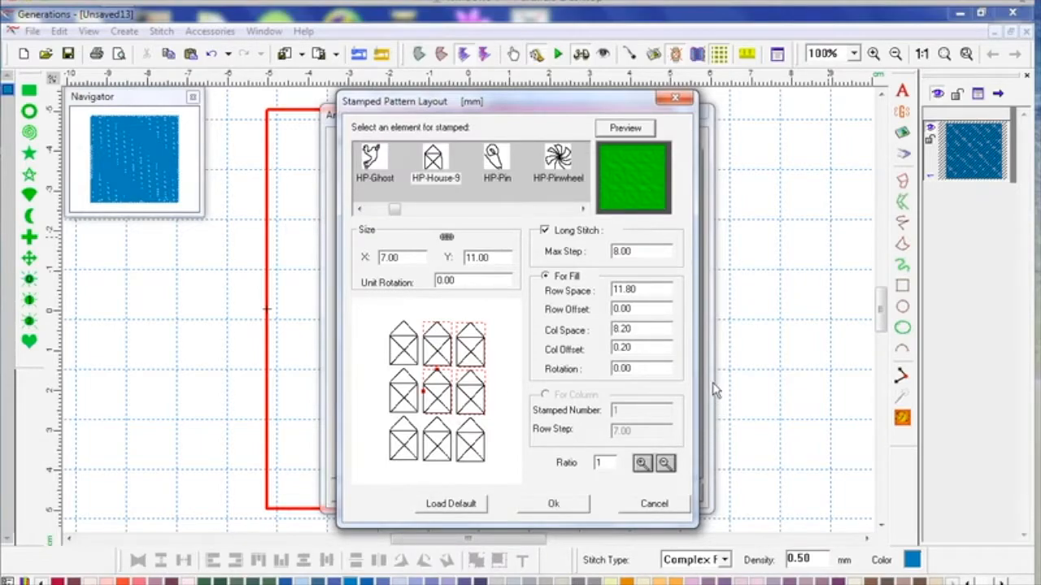
pyautogui.click(559, 506)
pyautogui.click(604, 493)
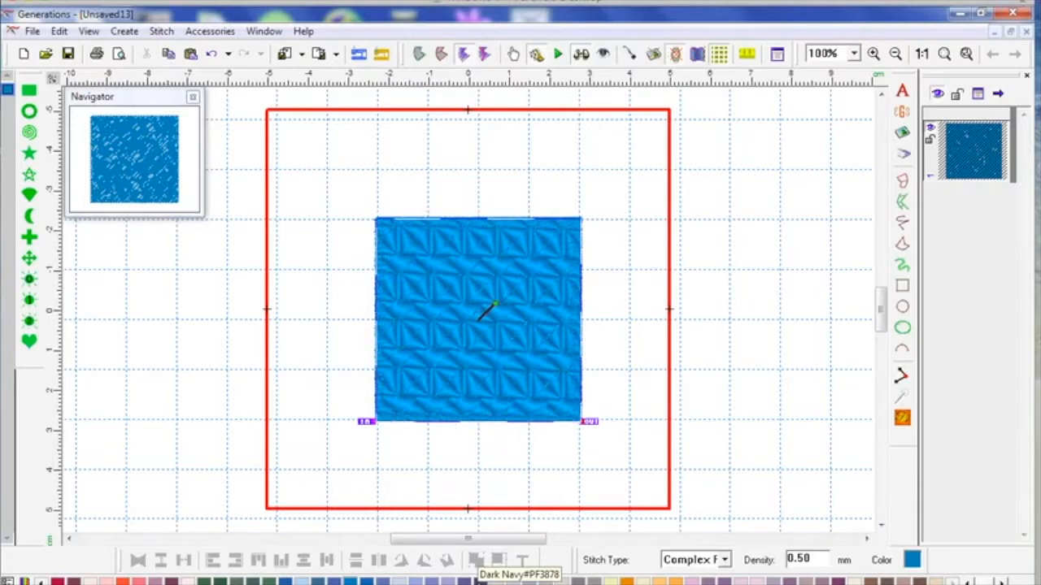
# - Rotate the fill's stitch direction in stages from upward-sloping to downward-sloping, regenerating the stamped house fill to compare angles
pyautogui.moveTo(496, 305); pyautogui.dragTo(575, 330)
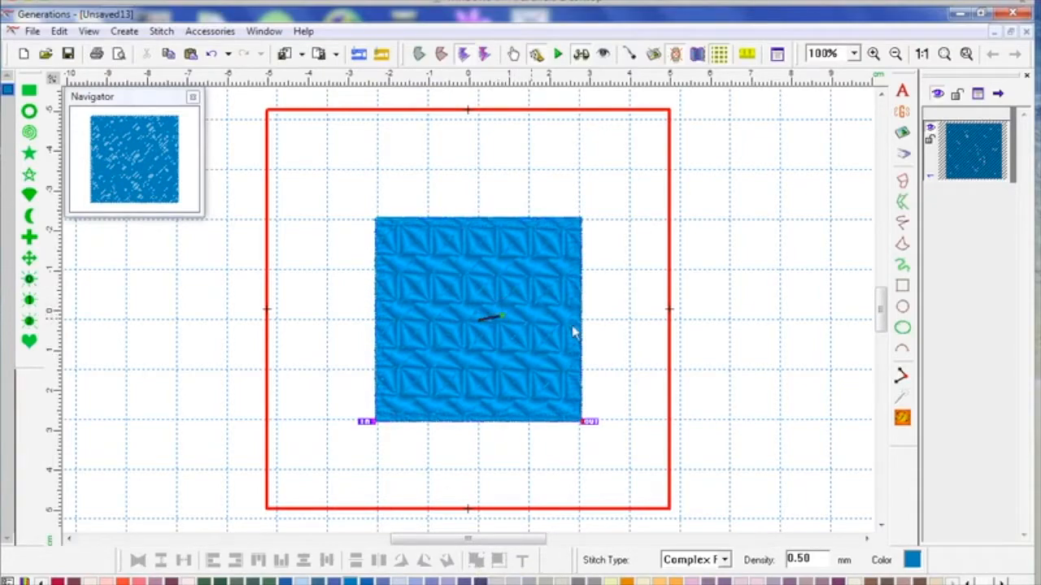
pyautogui.moveTo(500, 316); pyautogui.dragTo(503, 321)
pyautogui.click(903, 418)
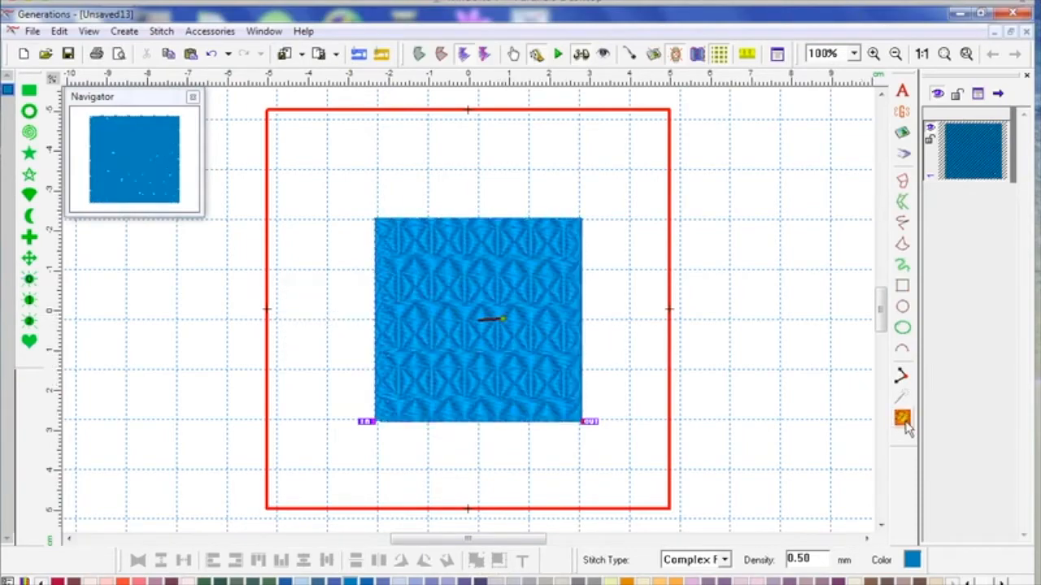
pyautogui.moveTo(503, 319); pyautogui.dragTo(501, 325)
pyautogui.click(903, 419)
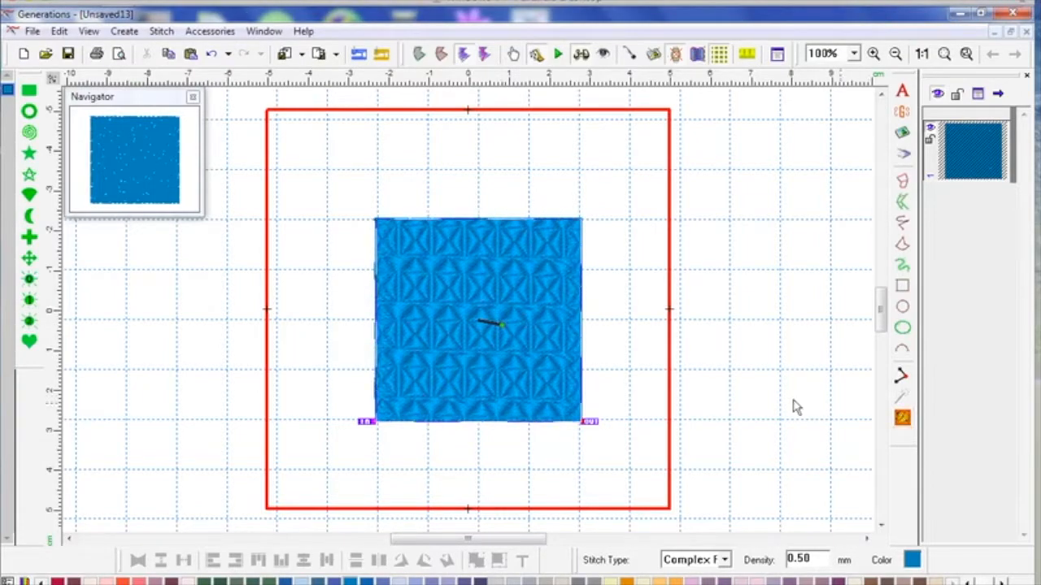
pyautogui.moveTo(498, 327); pyautogui.dragTo(498, 332)
pyautogui.click(903, 418)
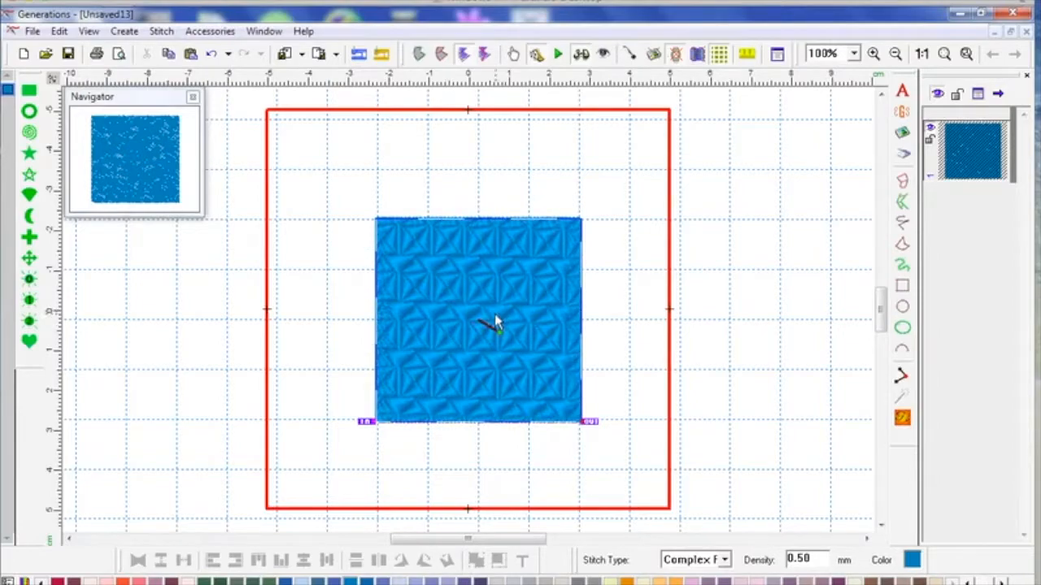
# - Examine the stamped house fill at 400% in realistic and stitch-point views, and restore the 100% realistic view
pyautogui.click(854, 53)
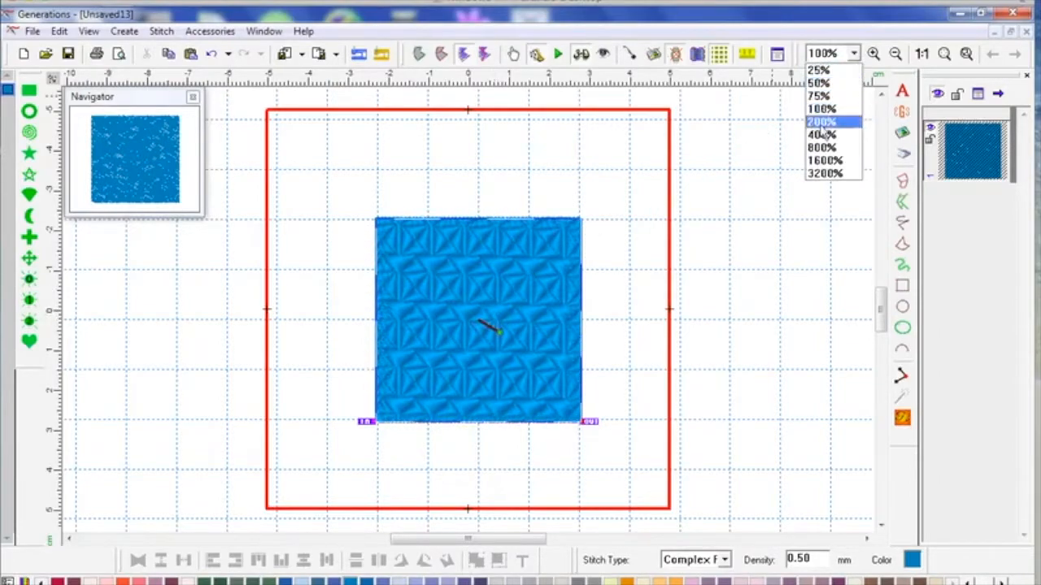
pyautogui.click(819, 134)
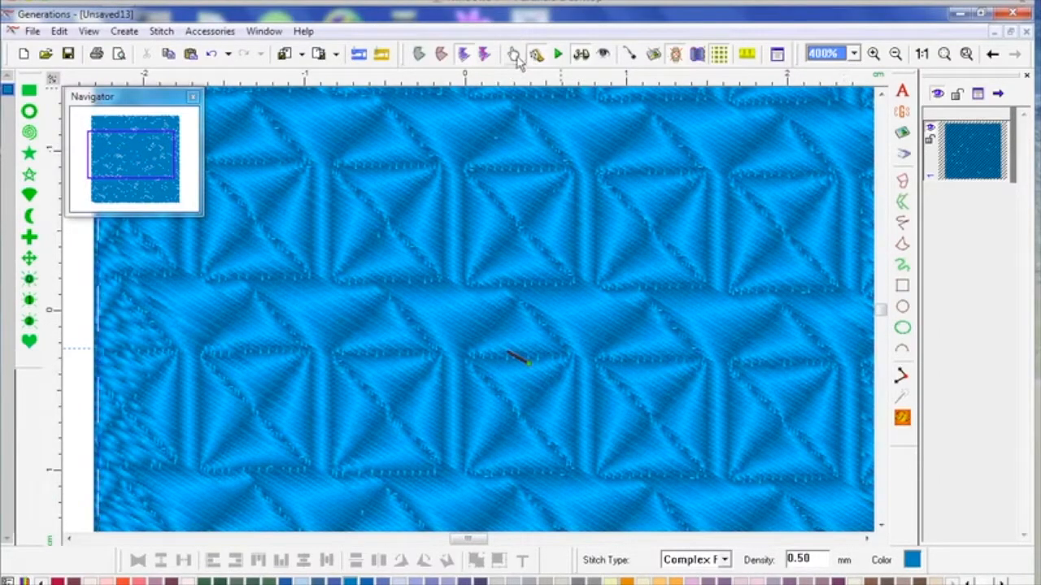
pyautogui.click(600, 55)
pyautogui.click(630, 53)
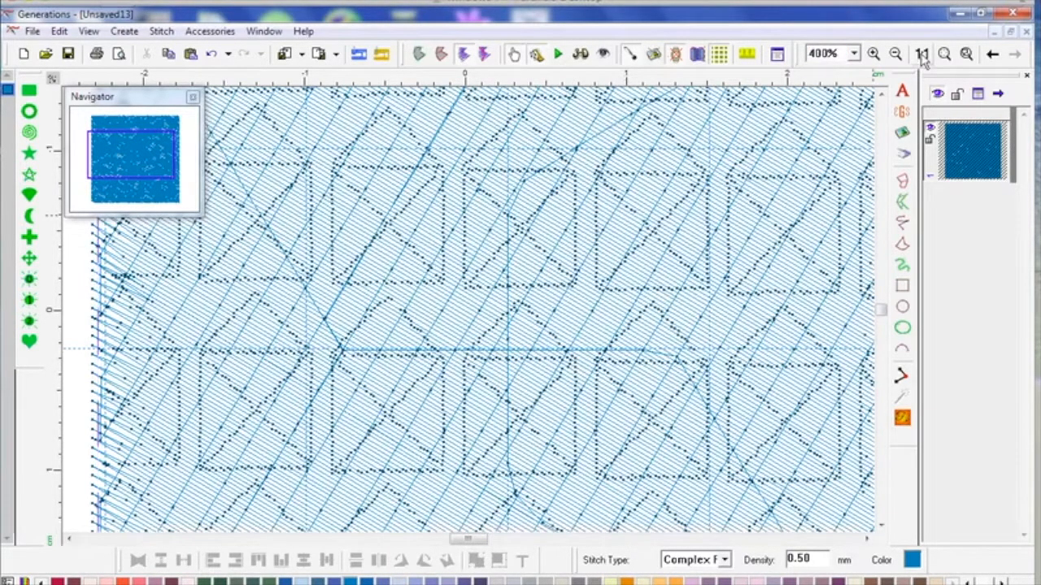
pyautogui.click(921, 52)
pyautogui.click(525, 59)
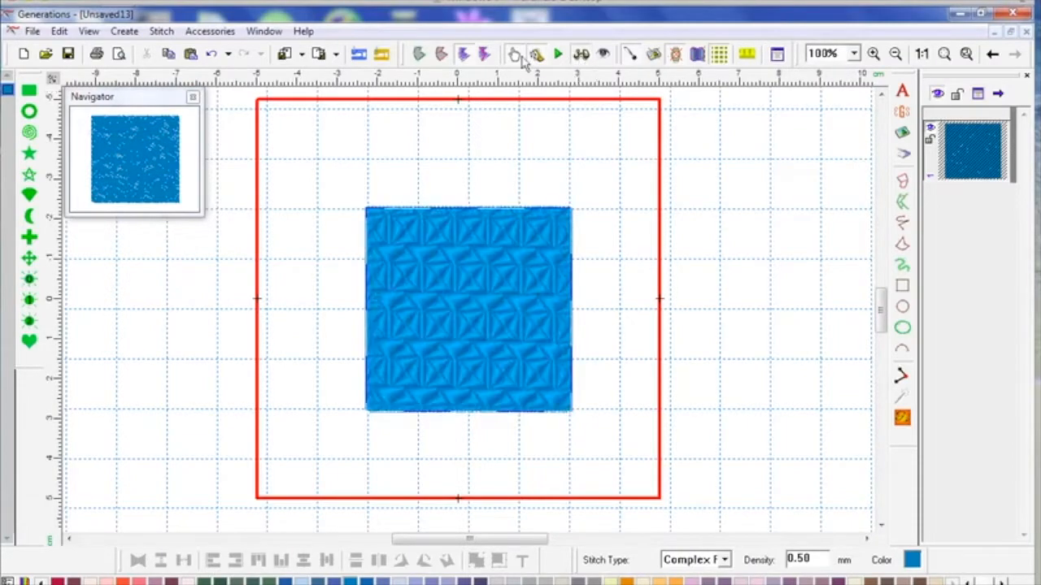
pyautogui.click(515, 55)
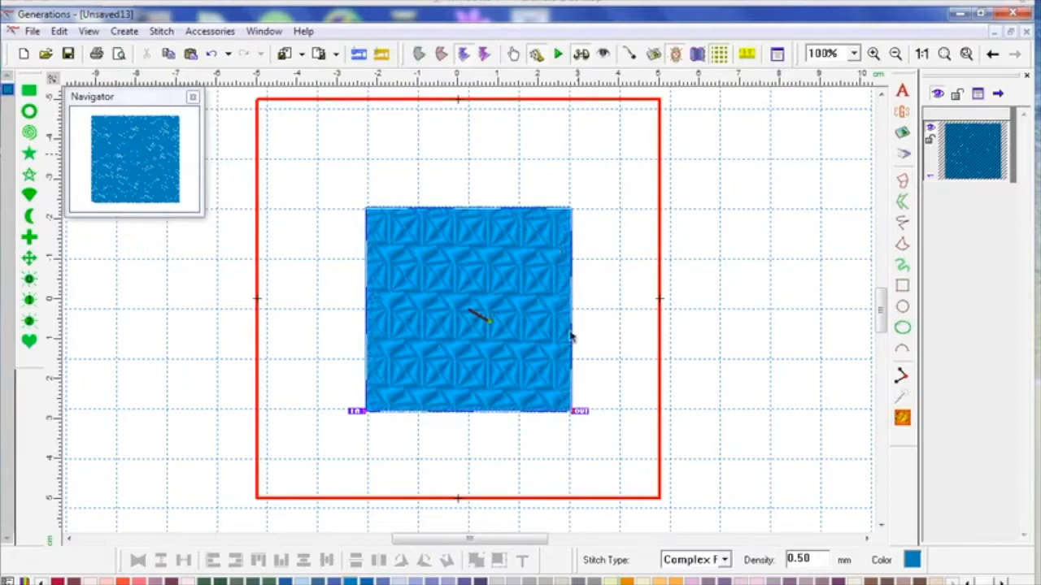
# - Rework the square's stamped layout with staggered, enlarged houses at 10.64 × 14.03 mm, row space 18.77, row offset 5.15, column space 14.56, column offset -4.65
pyautogui.click(697, 251)
pyautogui.click(554, 300)
pyautogui.doubleClick(554, 307)
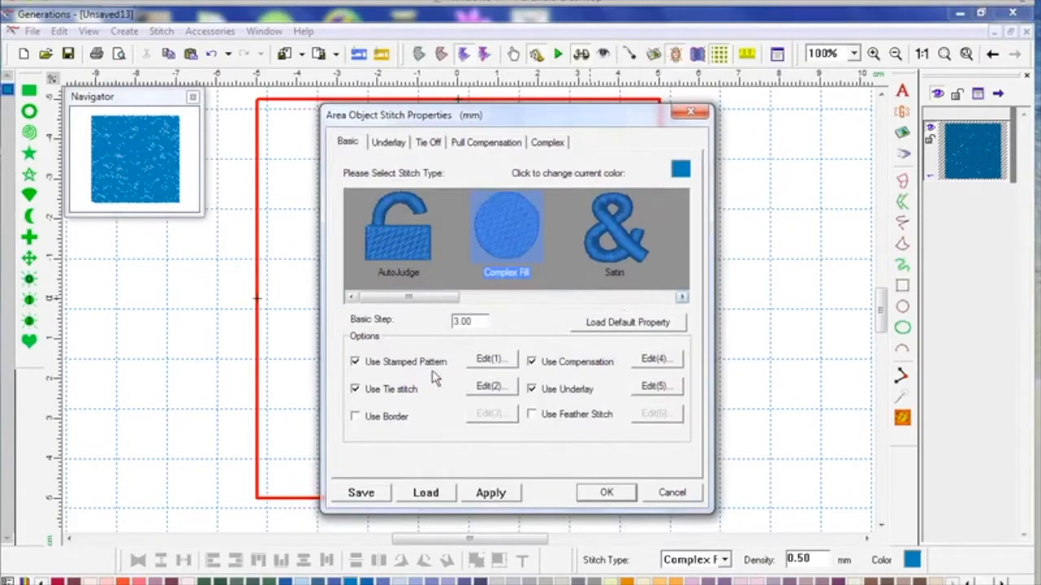
pyautogui.click(488, 361)
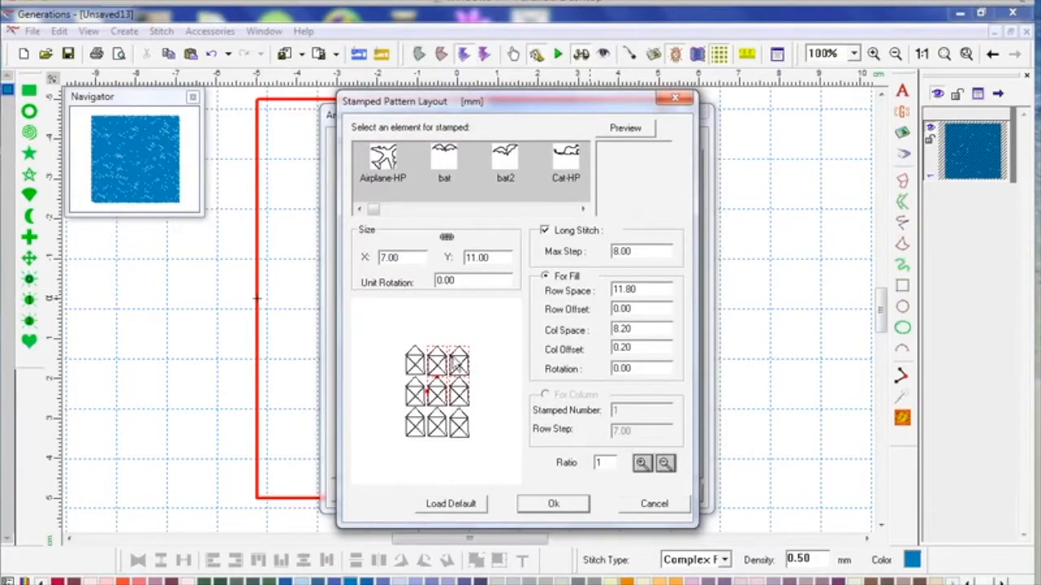
pyautogui.moveTo(460, 365); pyautogui.dragTo(442, 357)
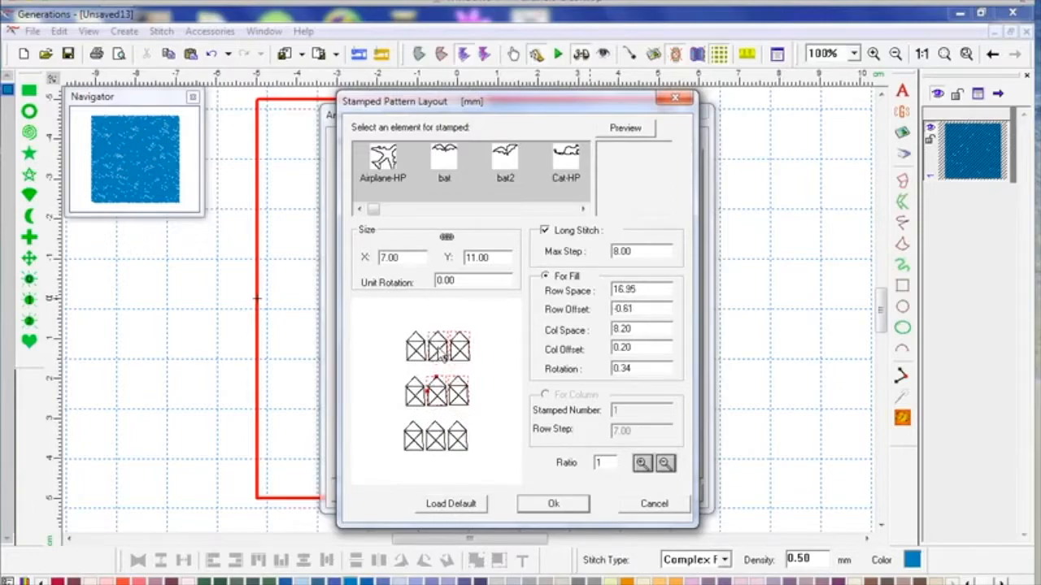
pyautogui.moveTo(462, 398); pyautogui.dragTo(470, 401)
pyautogui.moveTo(468, 360); pyautogui.dragTo(469, 347)
pyautogui.moveTo(466, 396); pyautogui.dragTo(467, 384)
pyautogui.moveTo(438, 352)
pyautogui.mouseDown()
pyautogui.moveTo(429, 347)
pyautogui.moveTo(431, 389)
pyautogui.moveTo(465, 414)
pyautogui.moveTo(478, 379)
pyautogui.moveTo(429, 348)
pyautogui.mouseUp()
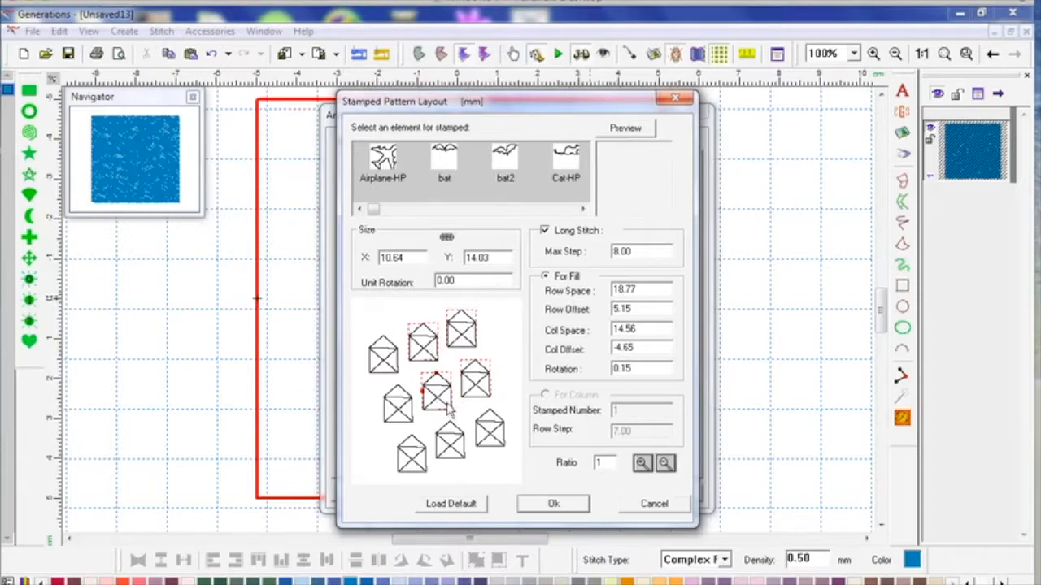
# - Rotate each stamped house to a unit rotation of 41.72 and apply the layout to the square's fill
pyautogui.moveTo(450, 413); pyautogui.dragTo(453, 407)
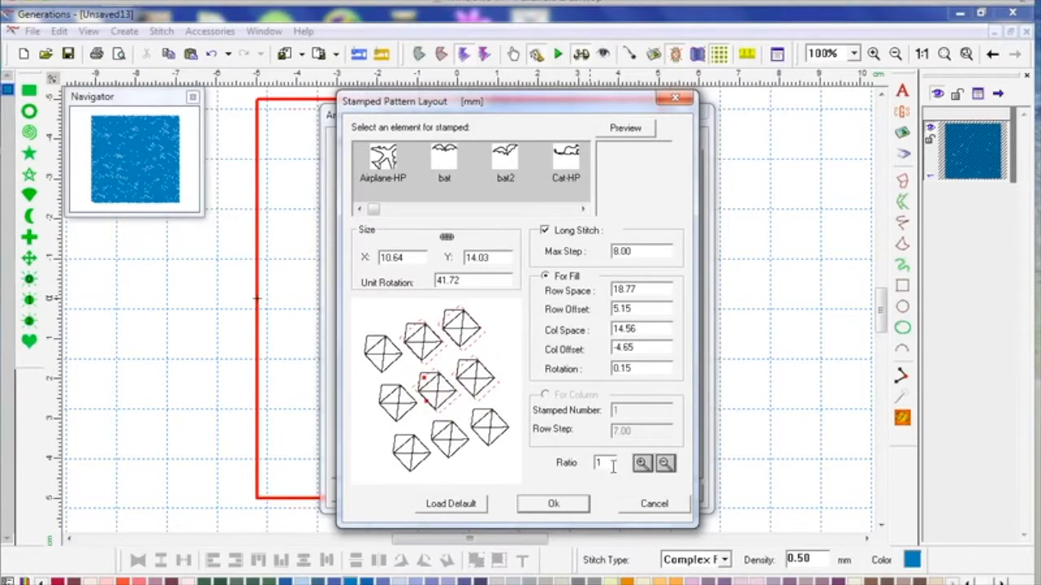
pyautogui.click(553, 504)
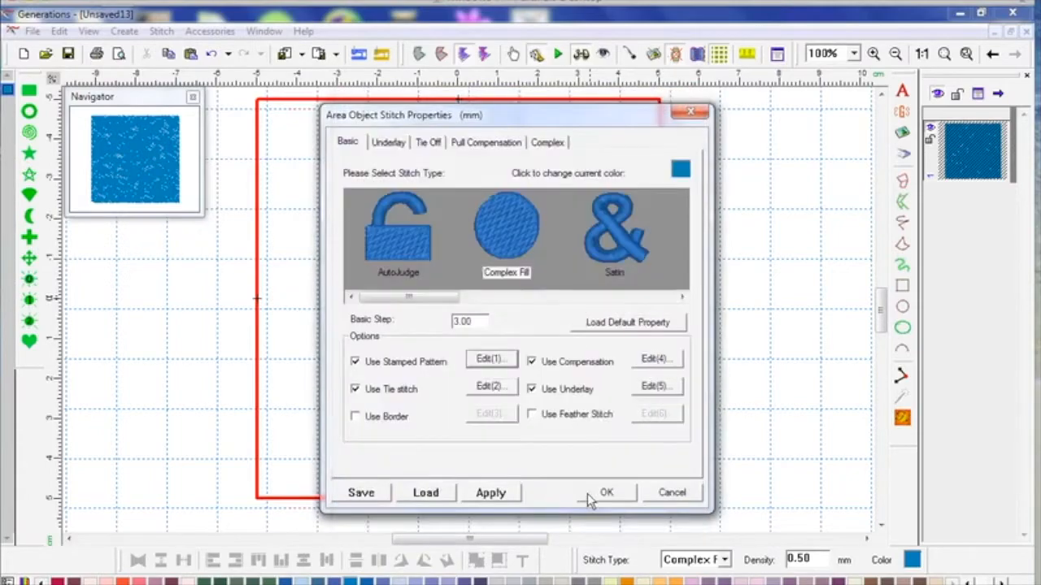
pyautogui.click(589, 494)
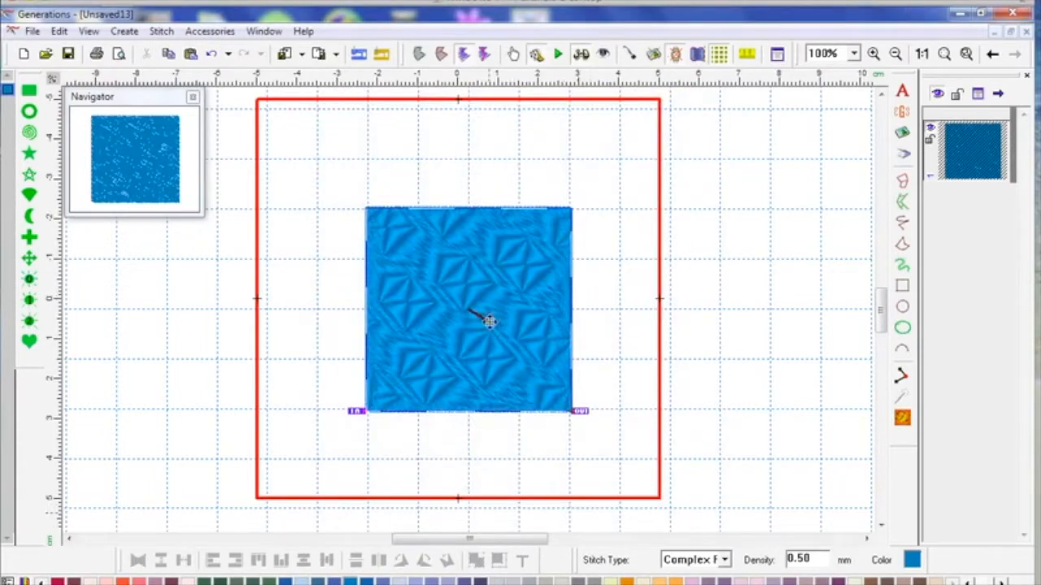
# - Turn the fill's stitch direction in stages from slightly upward to steeply upward, regenerating the stitches at each angle
pyautogui.click(907, 422)
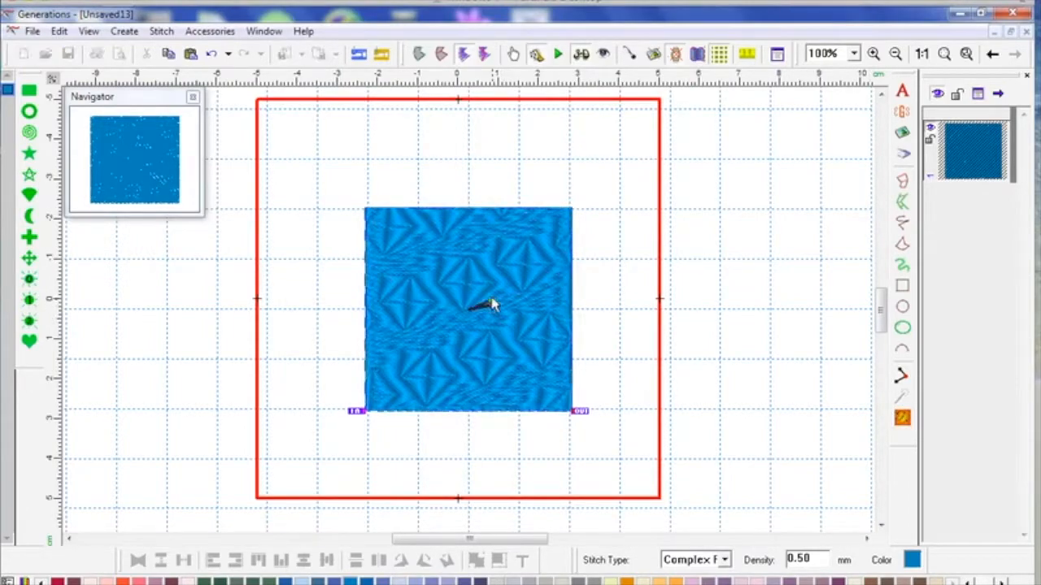
pyautogui.click(902, 417)
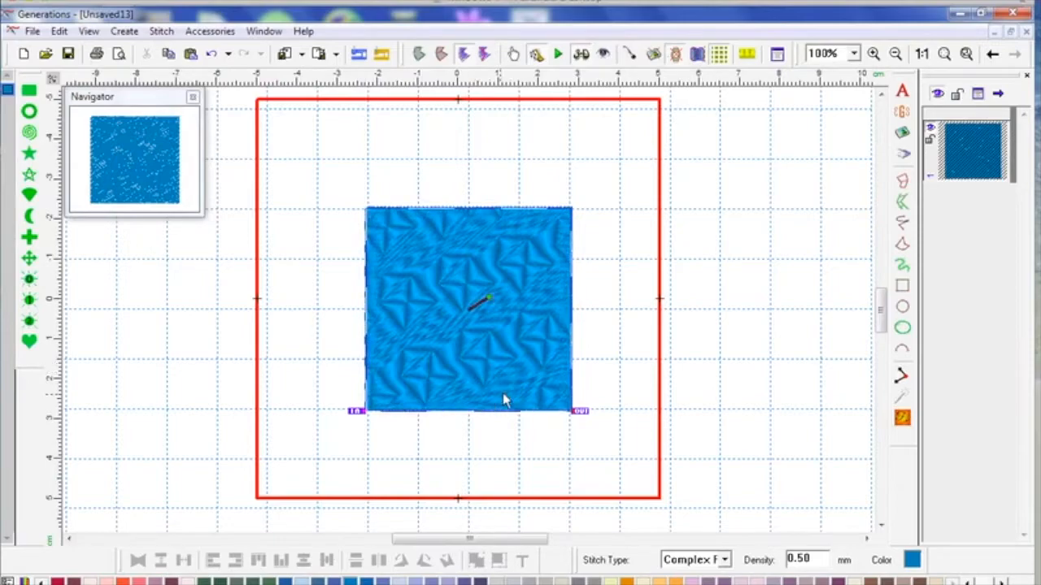
pyautogui.moveTo(488, 298); pyautogui.dragTo(478, 287)
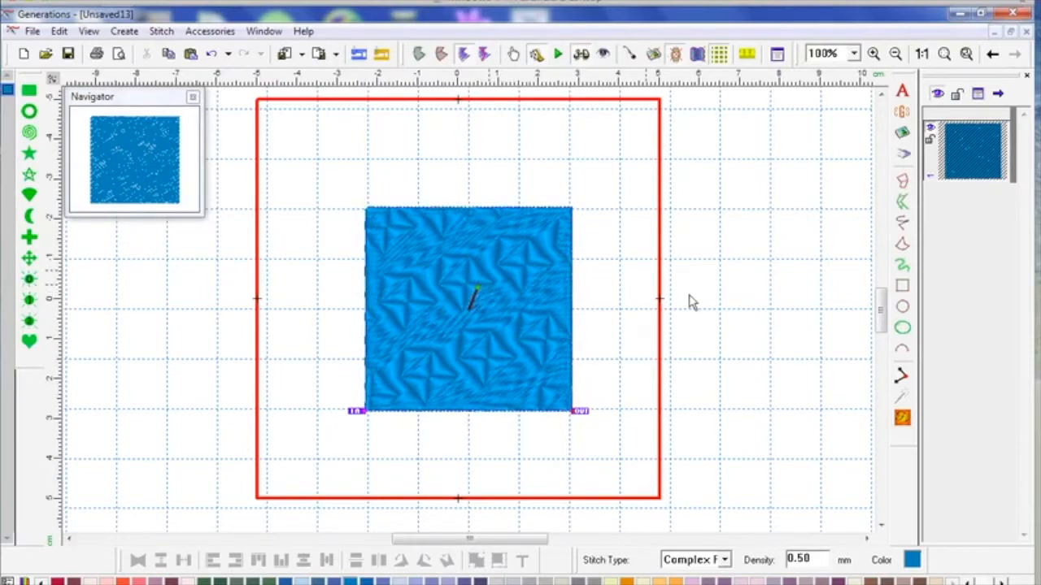
pyautogui.click(897, 417)
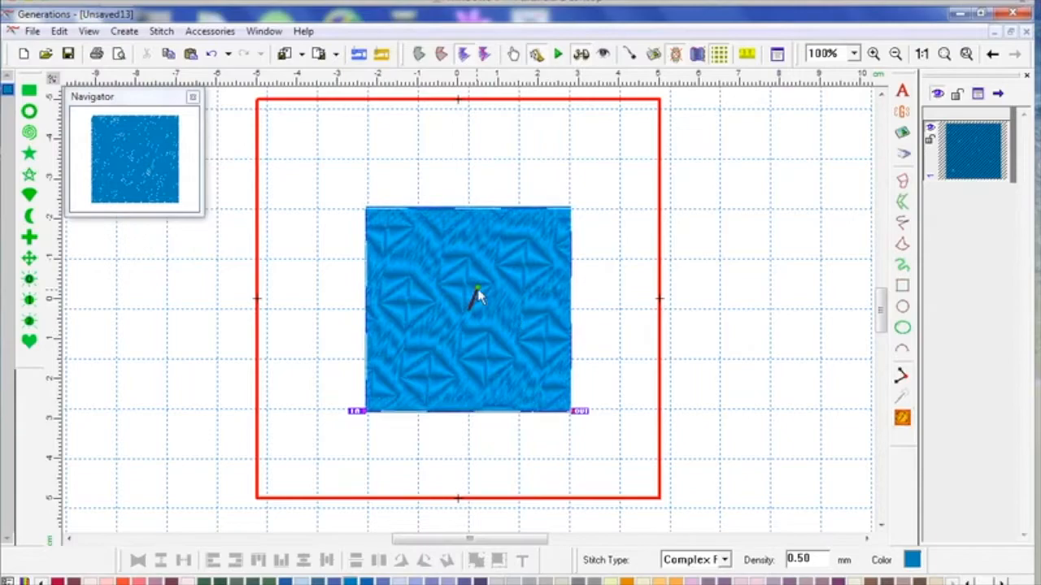
# - Compare steep and shallow downward stitch directions, regenerating each, and set the fill to a slightly upward-sloping direction
pyautogui.moveTo(479, 289); pyautogui.dragTo(487, 327)
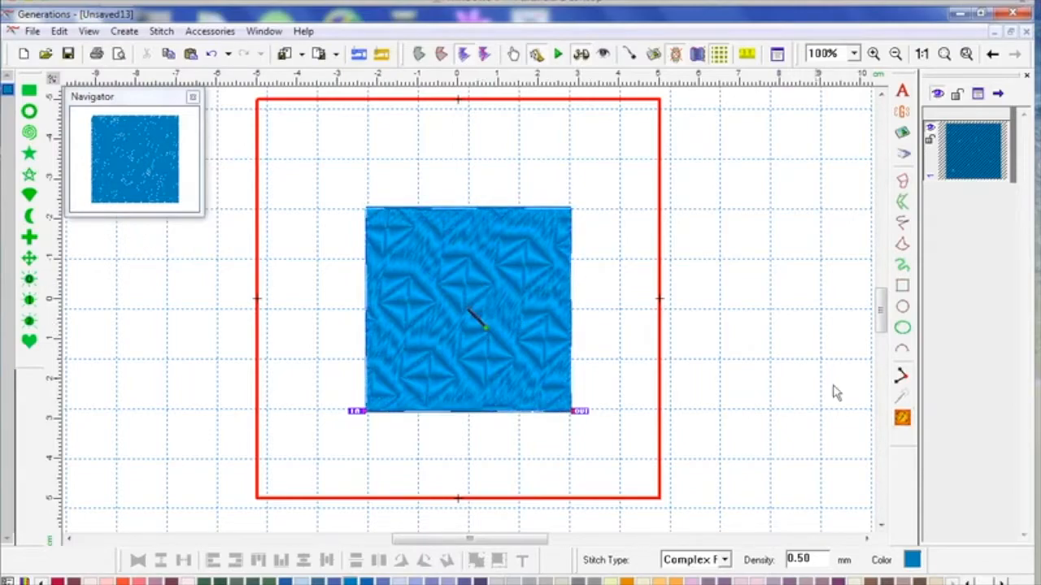
pyautogui.click(902, 419)
pyautogui.moveTo(484, 327)
pyautogui.mouseDown()
pyautogui.moveTo(471, 340)
pyautogui.moveTo(467, 330)
pyautogui.moveTo(490, 311)
pyautogui.mouseUp()
pyautogui.click(902, 417)
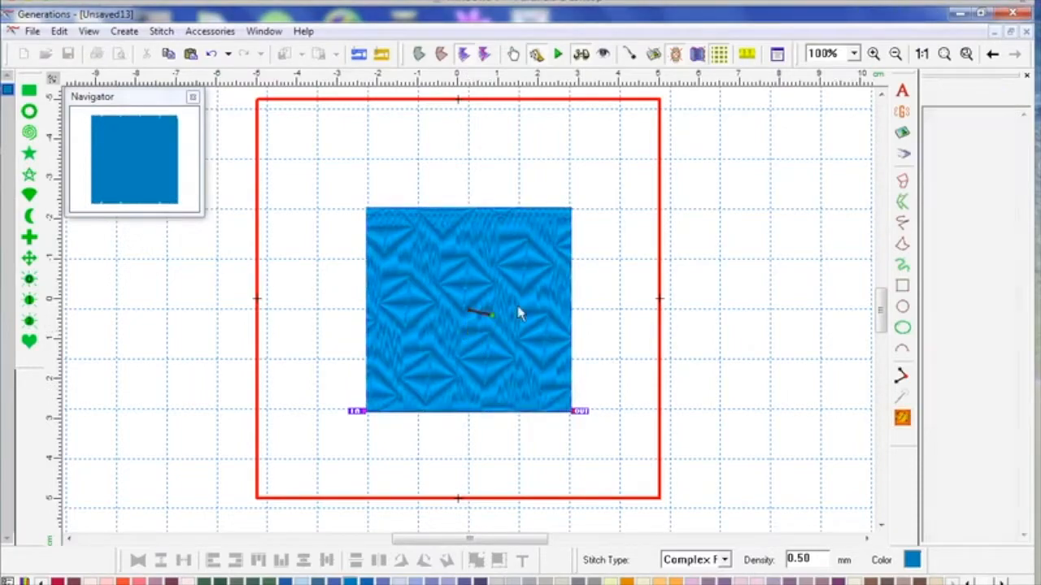
pyautogui.click(903, 418)
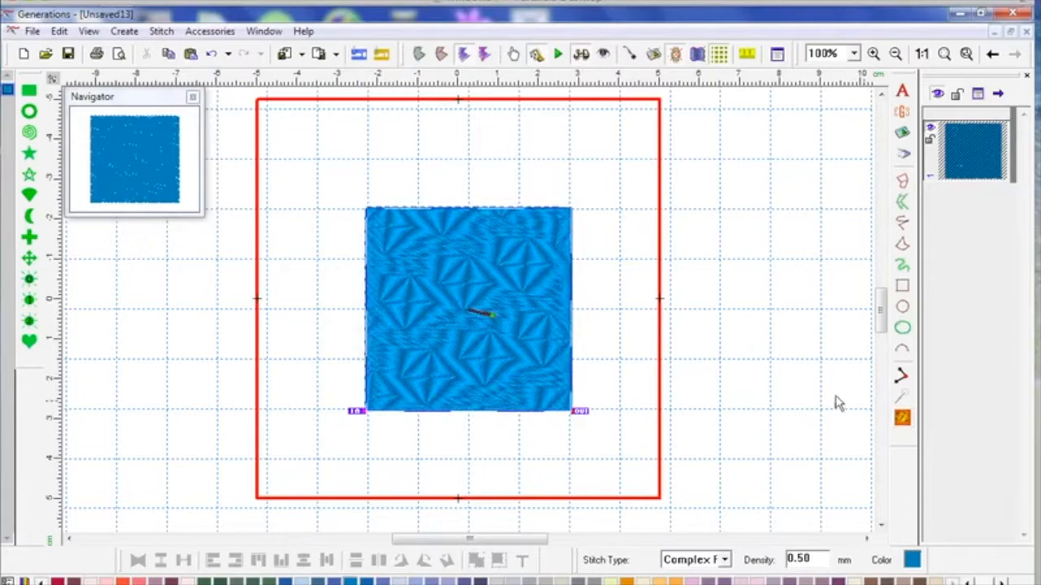
pyautogui.moveTo(491, 315); pyautogui.dragTo(492, 305)
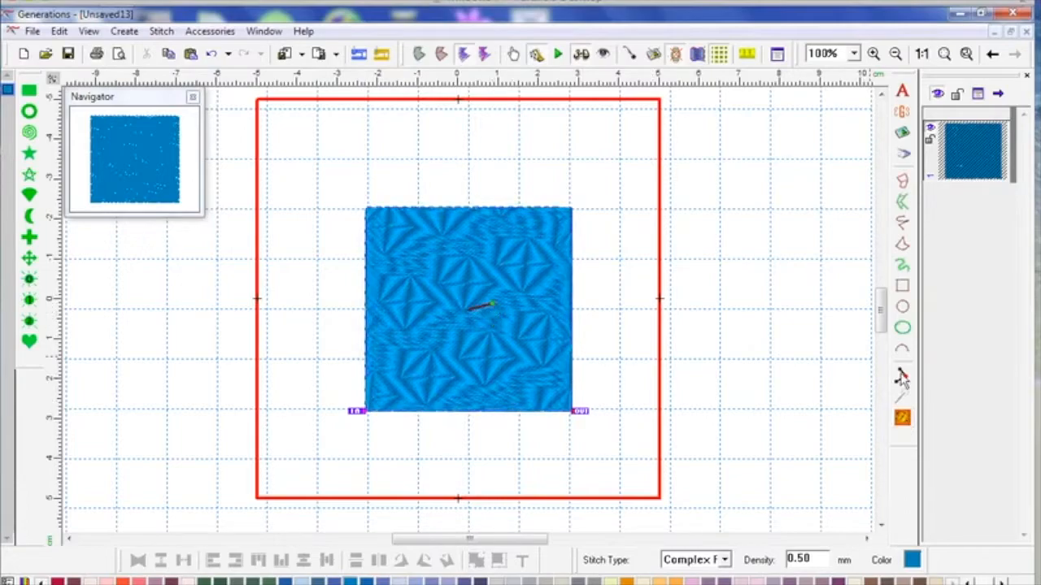
pyautogui.click(903, 418)
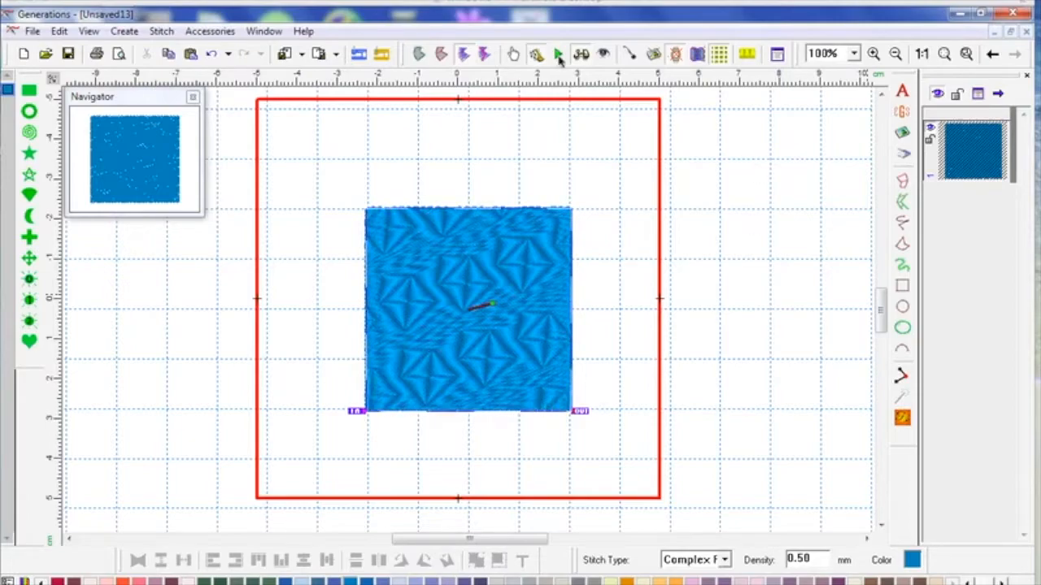
# - Zoom to 200% and open the stitch-out simulation for the stamped fill
pyautogui.click(854, 53)
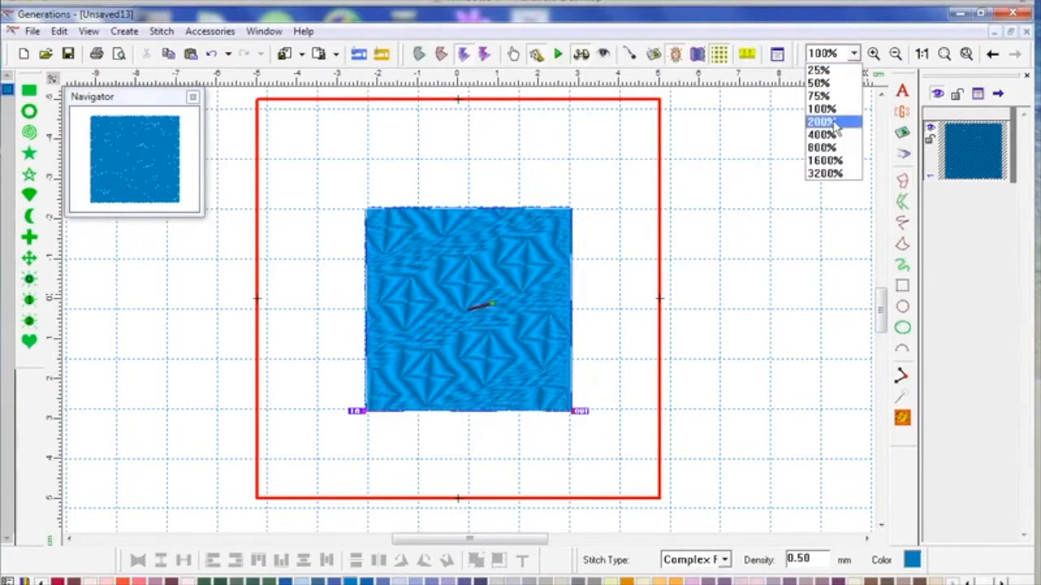
pyautogui.click(822, 118)
pyautogui.click(559, 55)
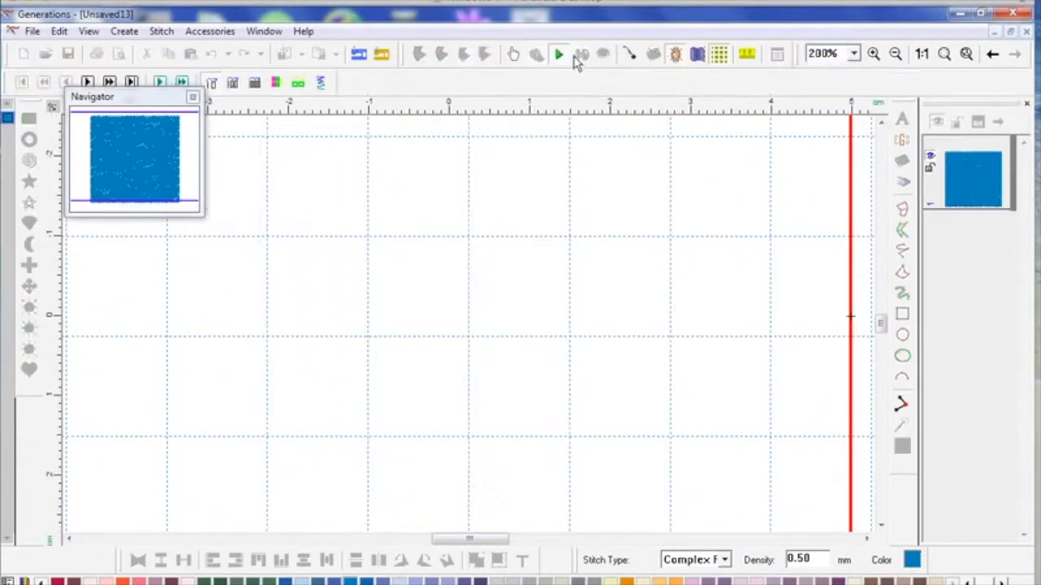
# - Play the sewing simulation of the blue square with the design's ghost outline displayed, and stop it after viewing
pyautogui.click(322, 82)
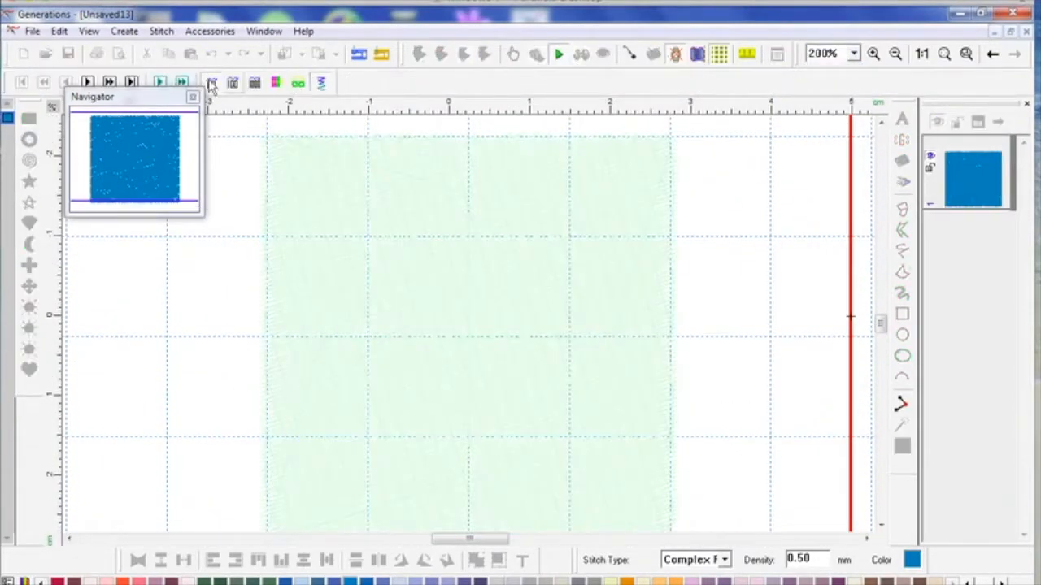
pyautogui.click(160, 84)
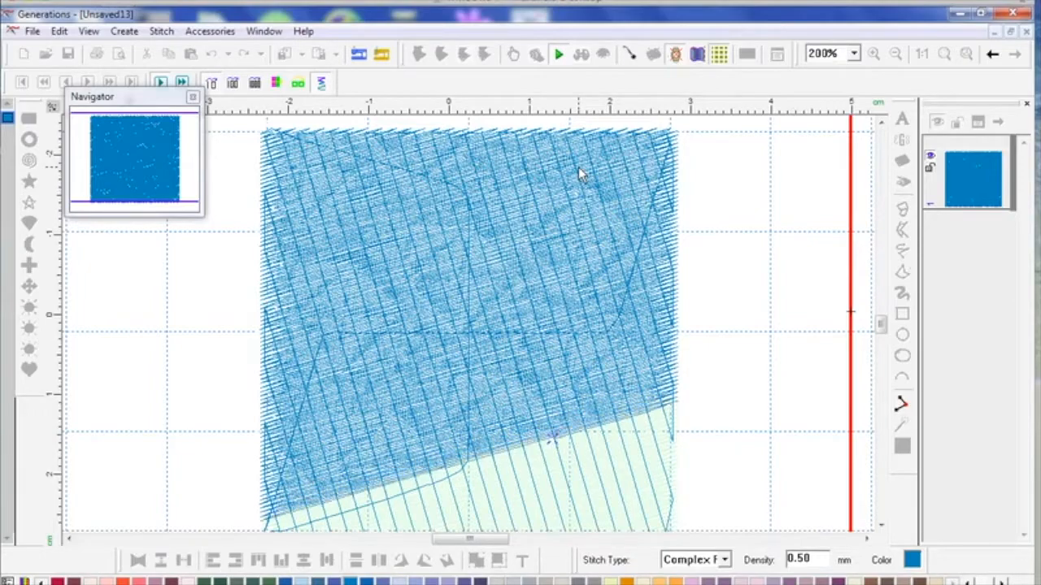
pyautogui.click(561, 57)
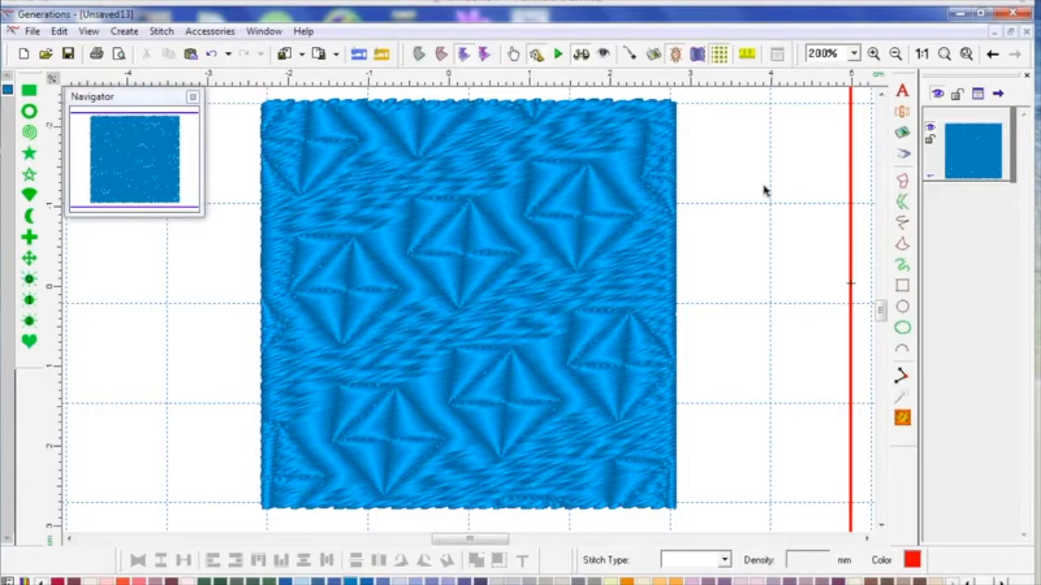
pyautogui.click(723, 561)
pyautogui.click(708, 362)
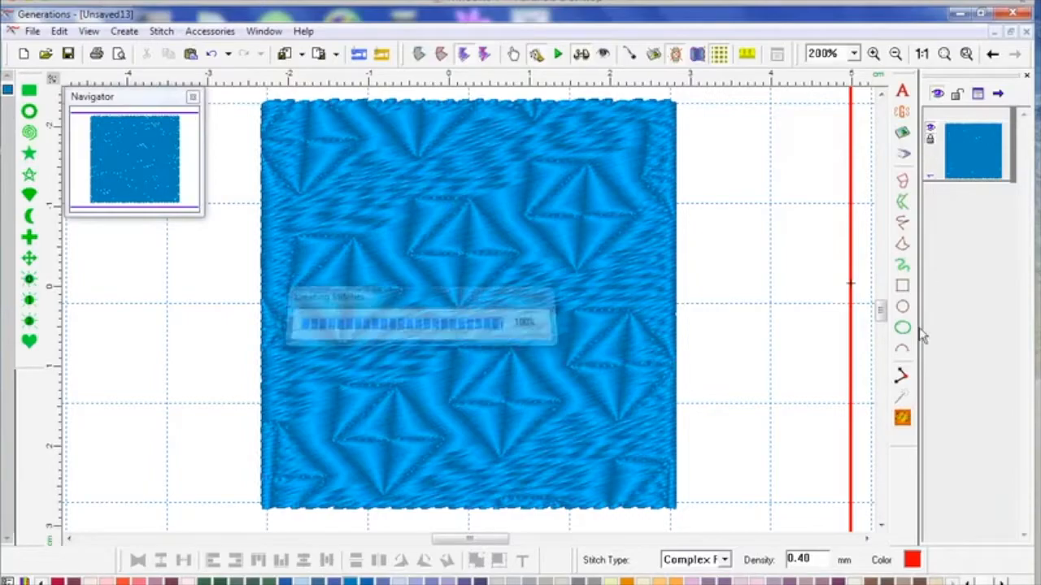
pyautogui.click(558, 54)
pyautogui.click(558, 57)
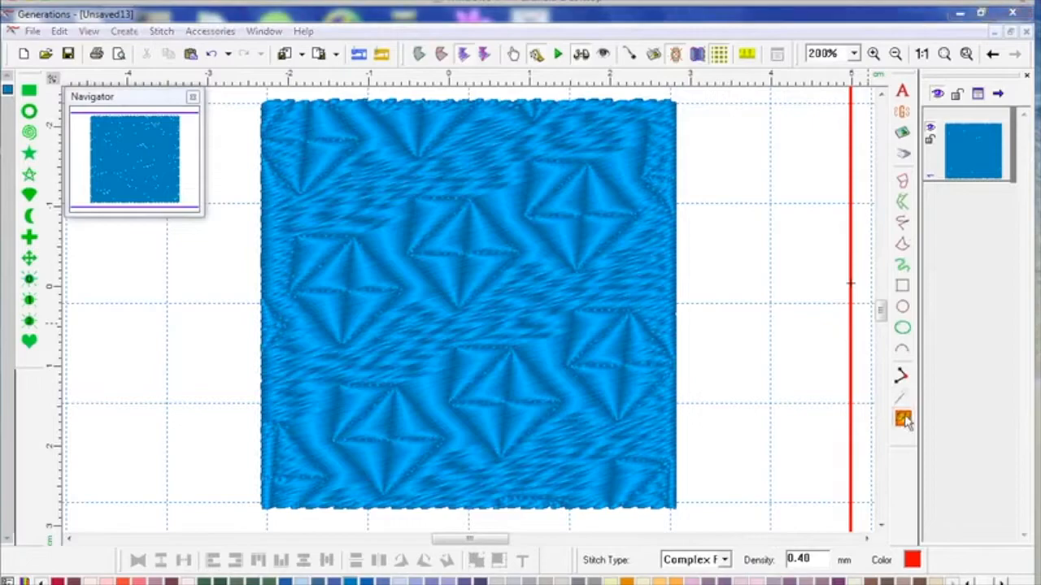
pyautogui.click(724, 560)
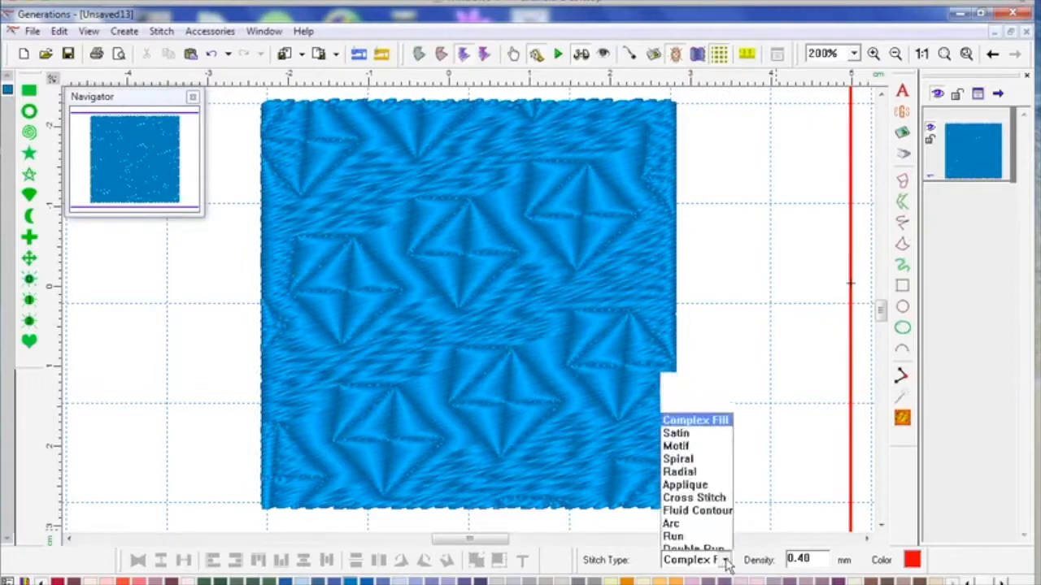
pyautogui.click(704, 351)
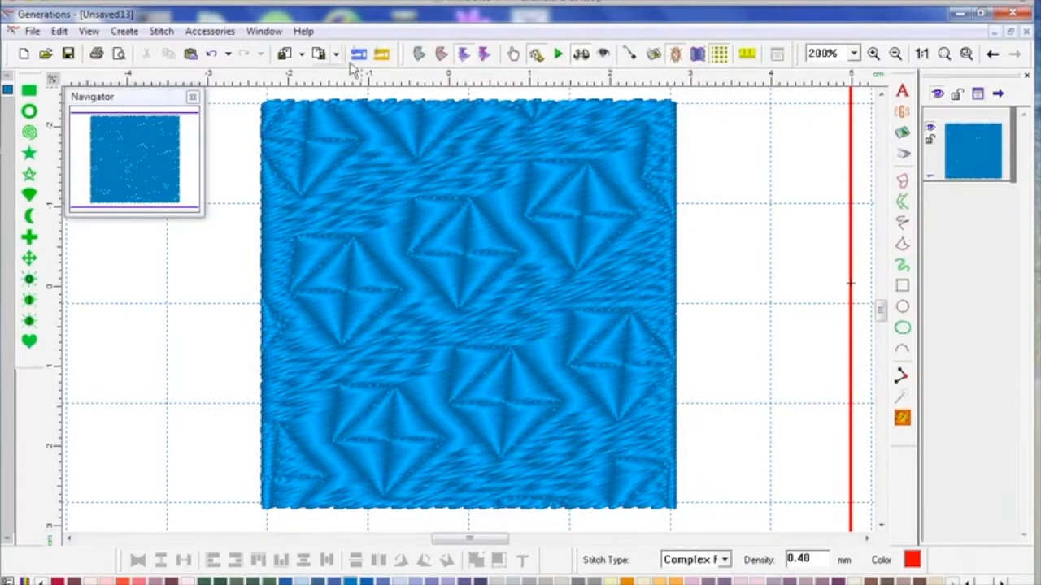
# - Turn off the stamped pattern in the blue square's Complex Fill stitch properties
pyautogui.doubleClick(564, 355)
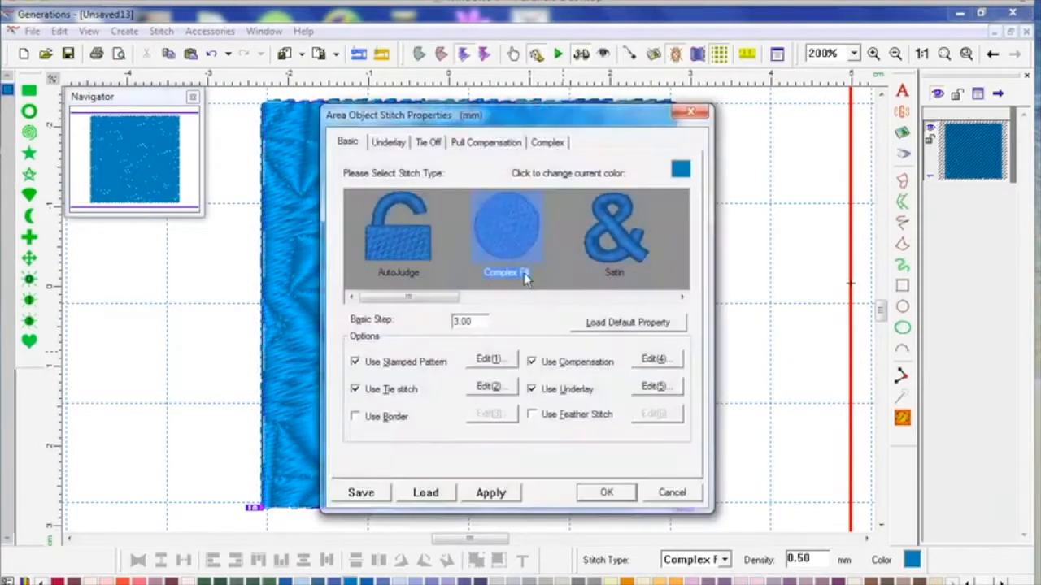
pyautogui.click(354, 361)
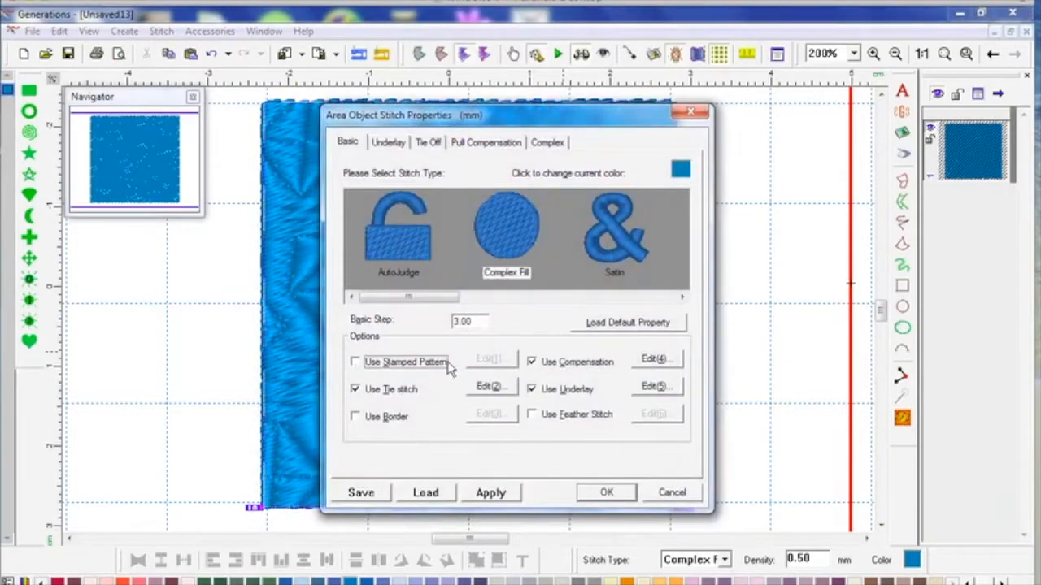
pyautogui.click(604, 494)
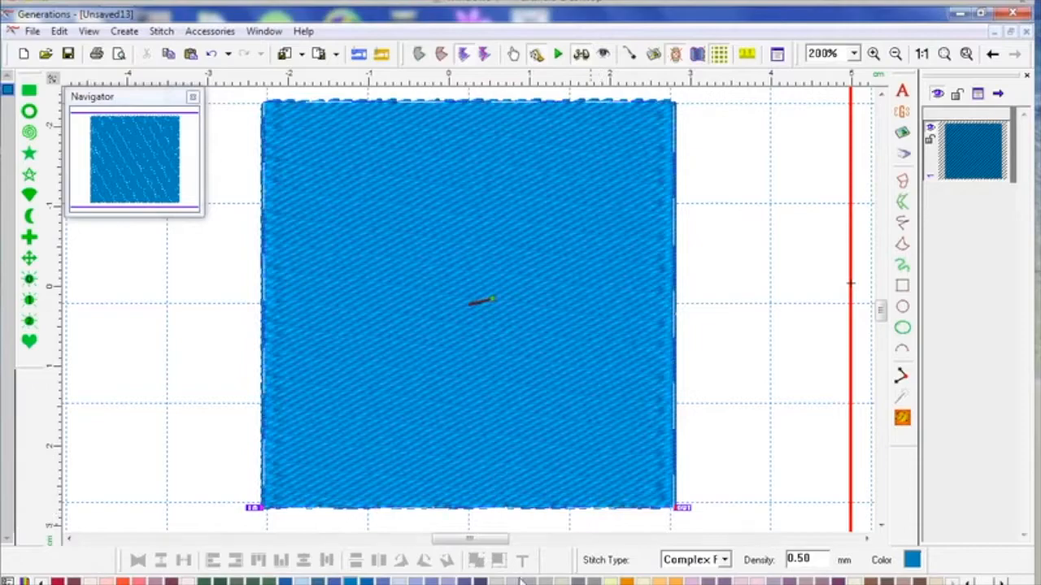
# - Open the HP-House stamped pattern file onto the blue square and generate the stitches
pyautogui.click(222, 32)
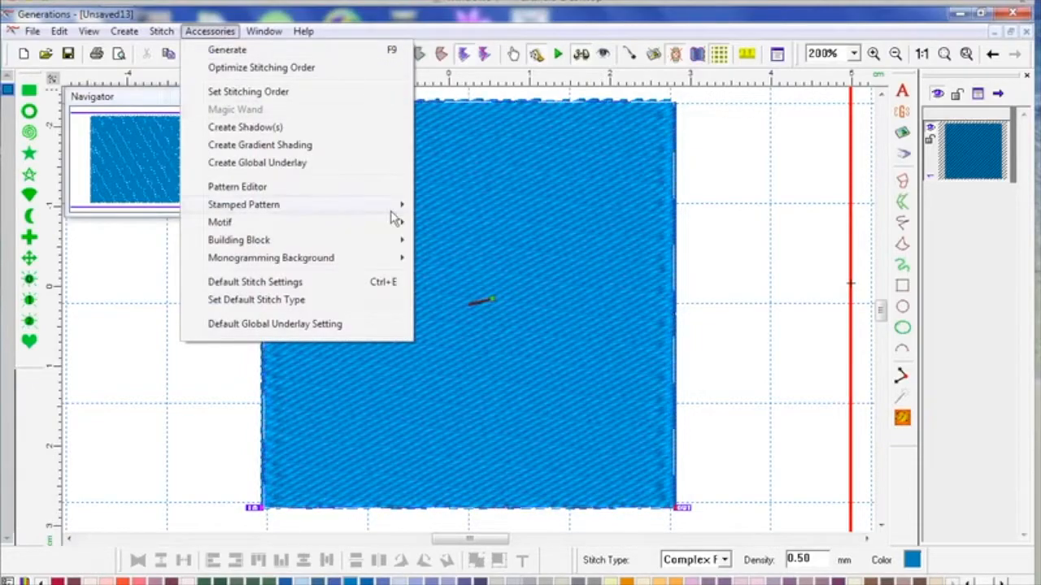
pyautogui.moveTo(390, 210)
pyautogui.click(514, 208)
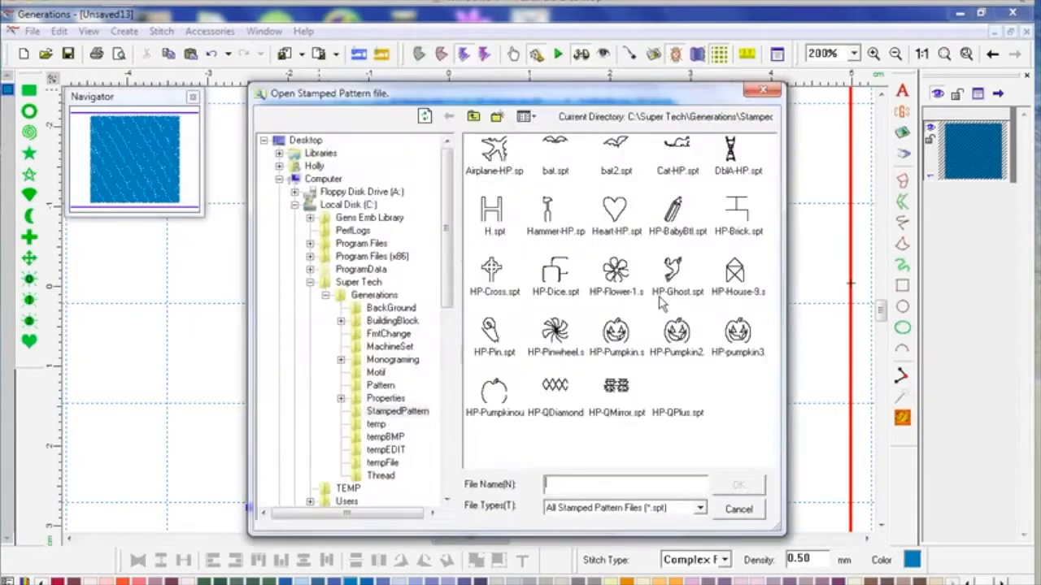
pyautogui.moveTo(771, 195); pyautogui.dragTo(771, 244)
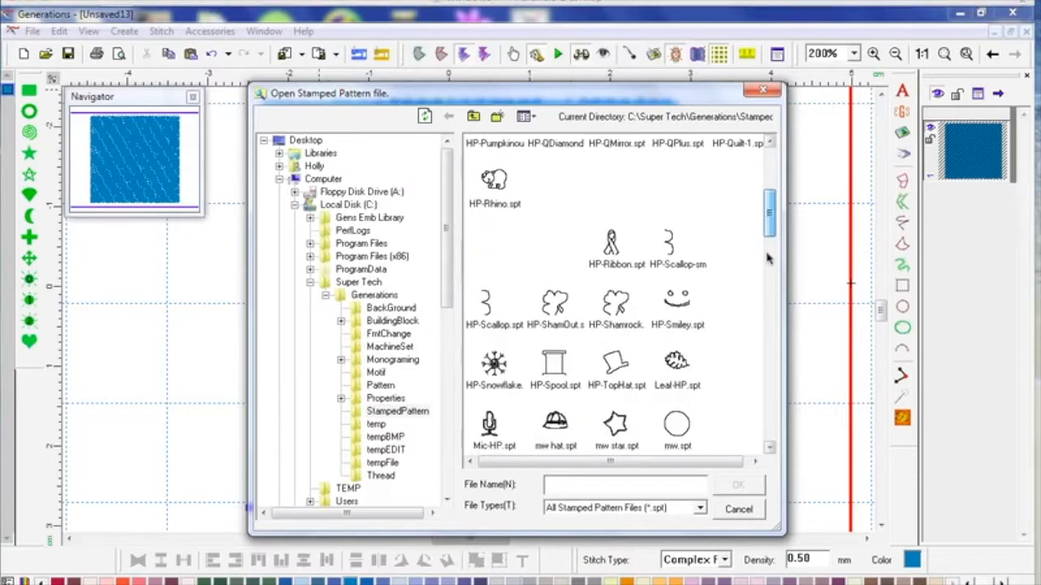
pyautogui.moveTo(770, 224); pyautogui.dragTo(772, 192)
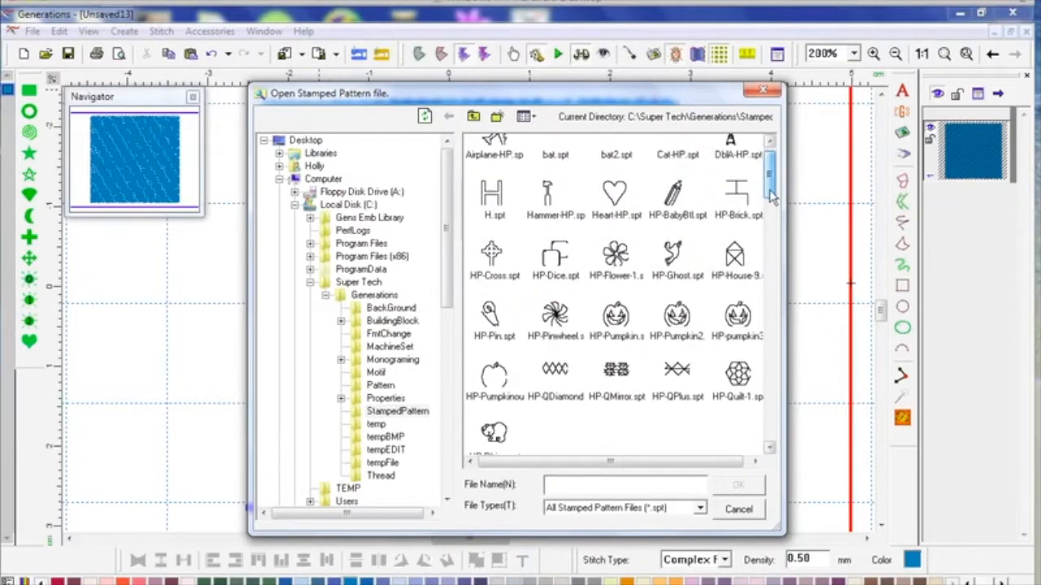
pyautogui.click(735, 264)
pyautogui.click(732, 486)
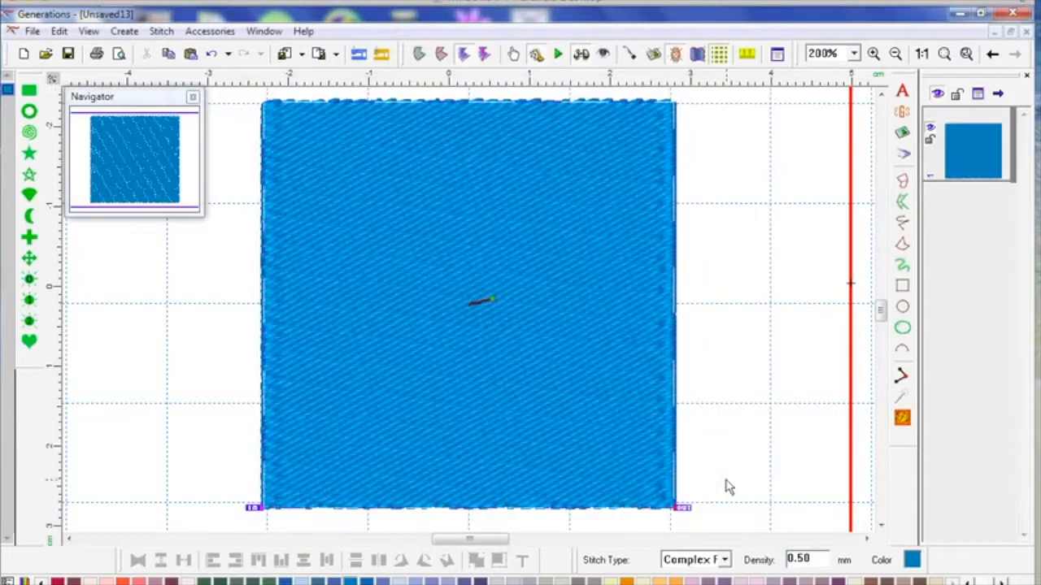
pyautogui.click(903, 419)
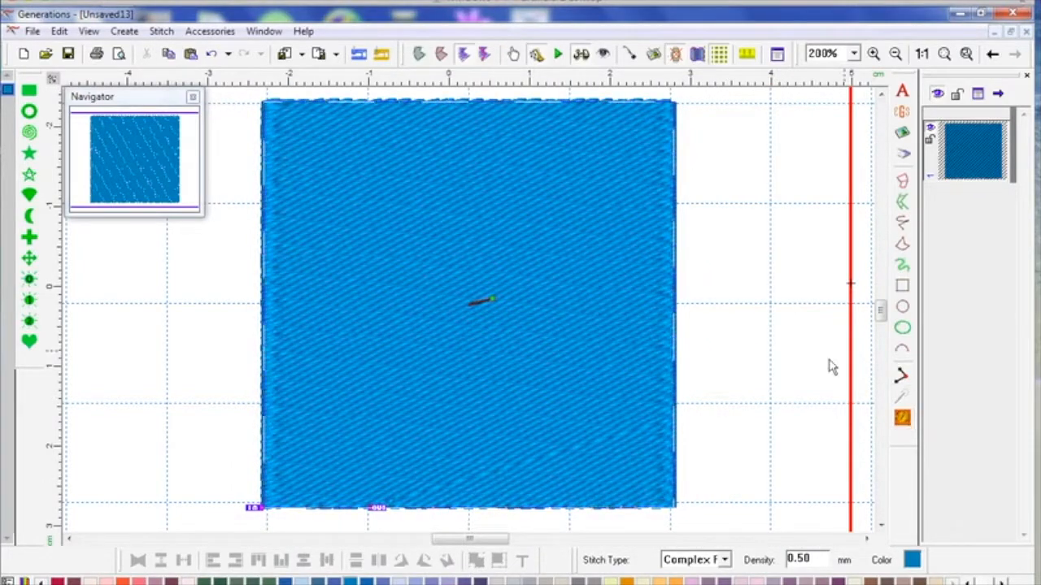
# - View the design at 1:1 and nudge the blue square relative to the house outline, regenerating the stitches
pyautogui.click(921, 53)
pyautogui.moveTo(491, 355)
pyautogui.mouseDown()
pyautogui.moveTo(745, 271)
pyautogui.moveTo(618, 309)
pyautogui.moveTo(495, 366)
pyautogui.moveTo(502, 347)
pyautogui.mouseUp()
pyautogui.click(902, 417)
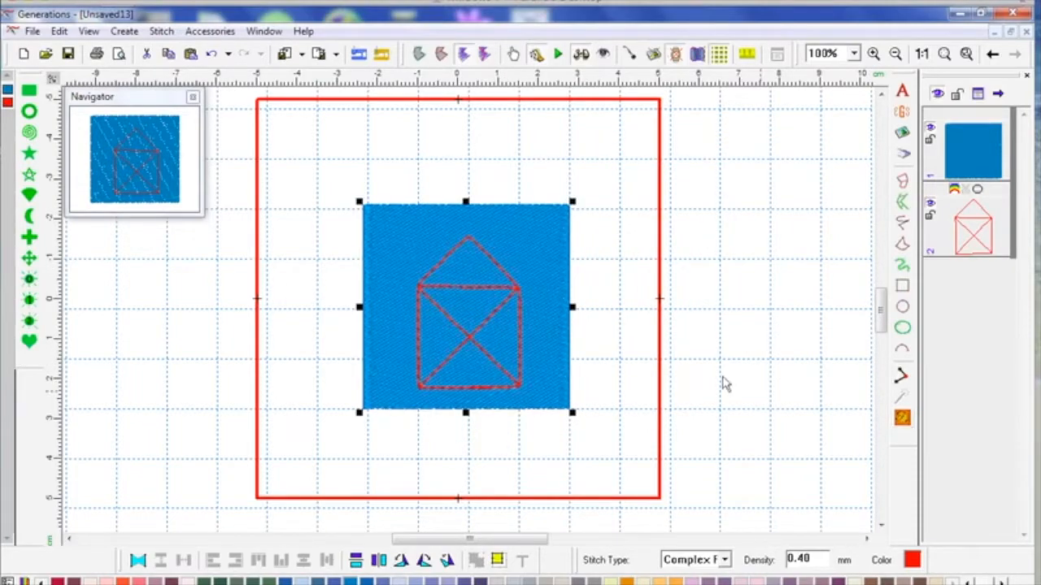
pyautogui.moveTo(469, 342)
pyautogui.mouseDown()
pyautogui.moveTo(472, 333)
pyautogui.moveTo(465, 342)
pyautogui.mouseUp()
pyautogui.click(869, 230)
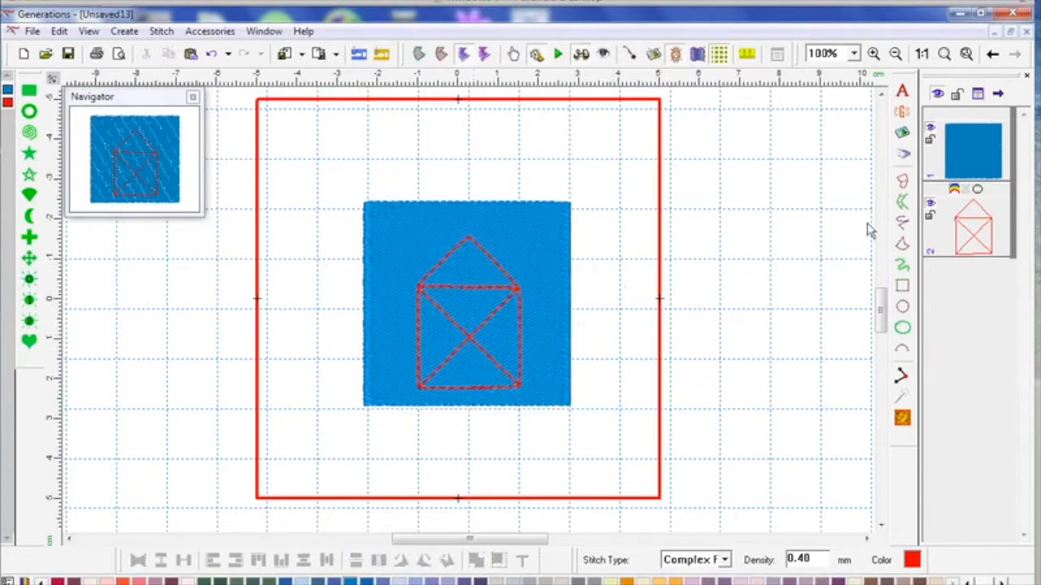
# - Move the house outline up inside the blue square, regenerating the stitches, and nudge the square up slightly
pyautogui.click(976, 228)
pyautogui.moveTo(472, 345); pyautogui.dragTo(476, 326)
pyautogui.click(902, 418)
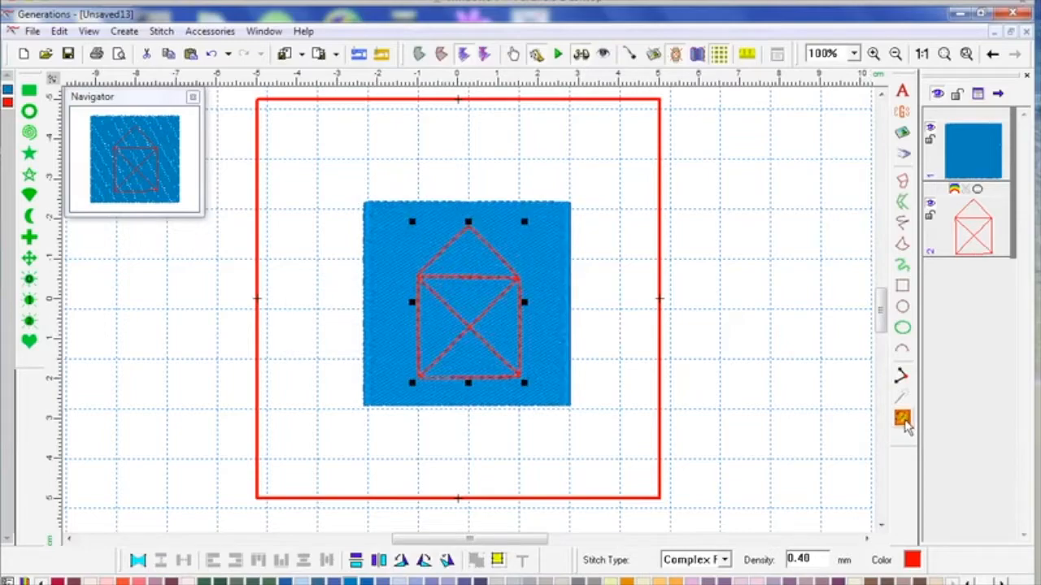
pyautogui.click(543, 316)
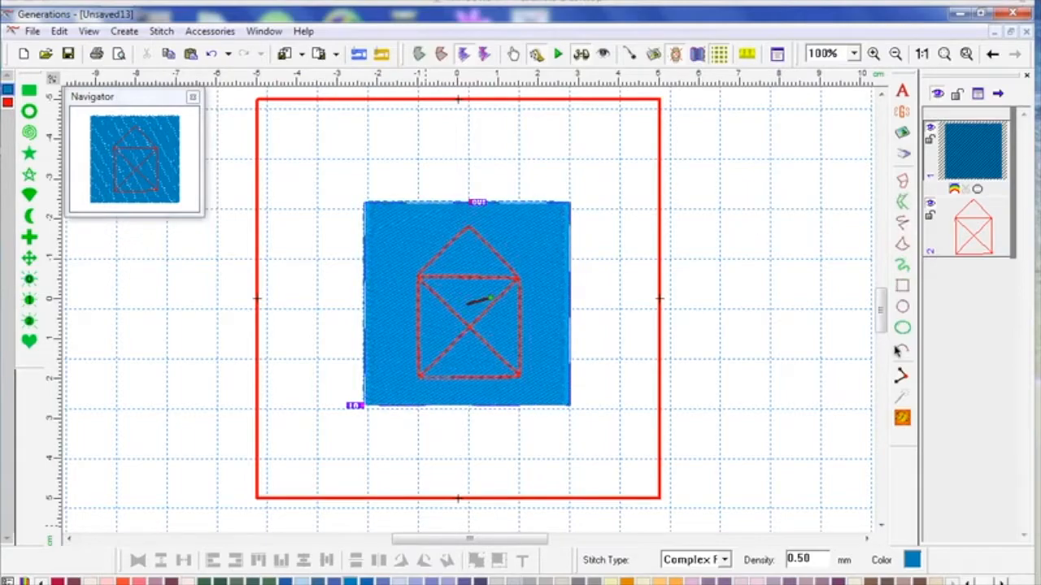
pyautogui.click(473, 330)
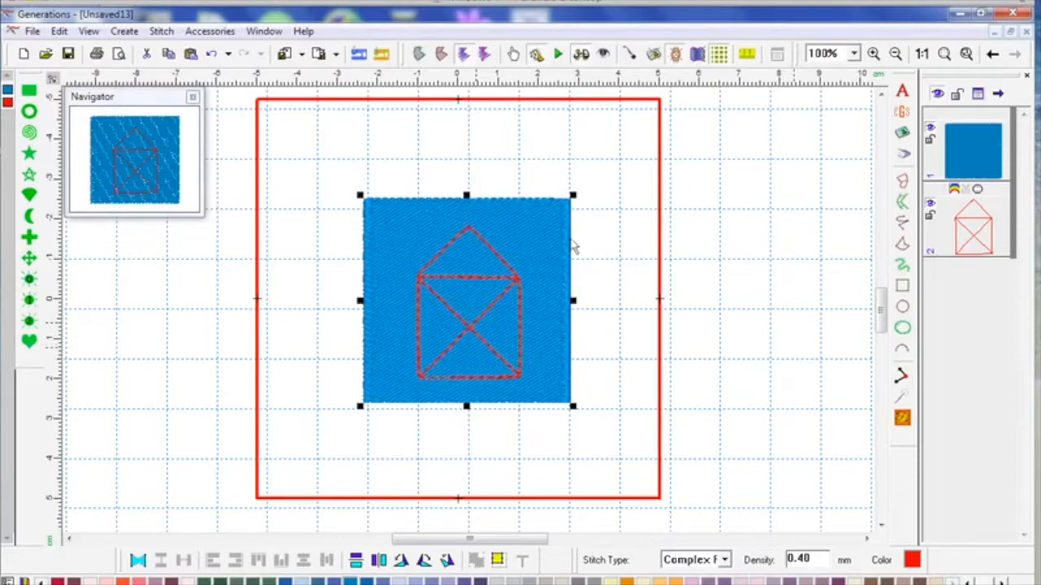
# - Delete the red house outline and select the blue square
pyautogui.click(982, 244)
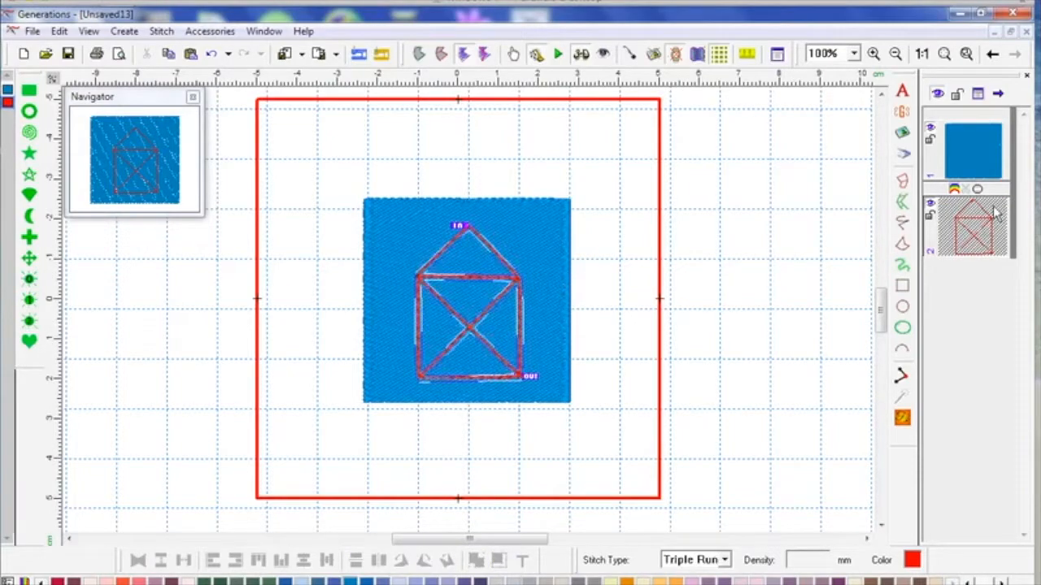
pyautogui.press('Delete')
pyautogui.click(503, 312)
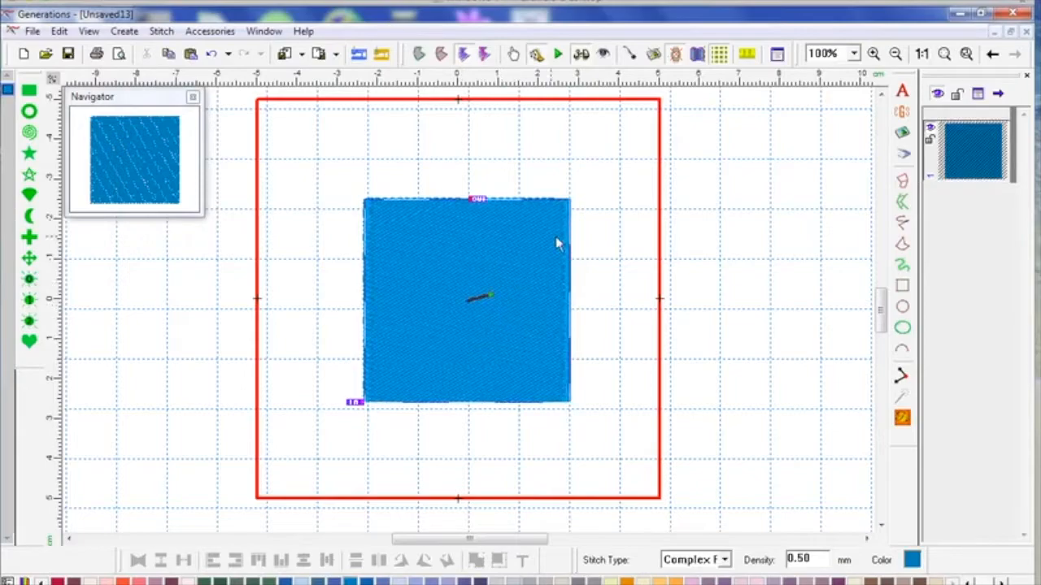
# - Turn on the blue square's stamped pattern and enlarge the house element to about 49.64 by 49.87 mm, with layout rotation about 356.67
pyautogui.doubleClick(517, 231)
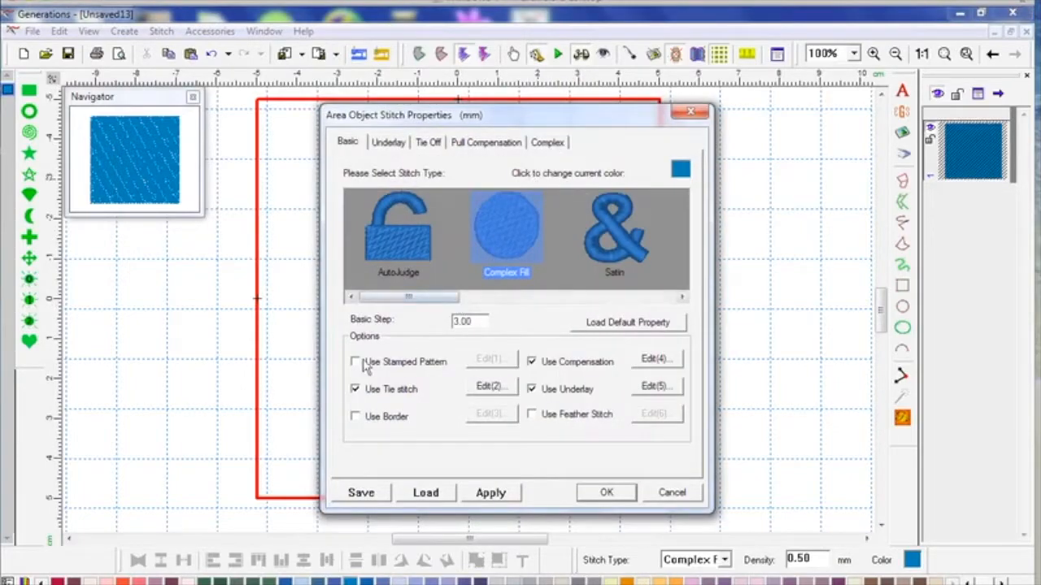
pyautogui.click(406, 361)
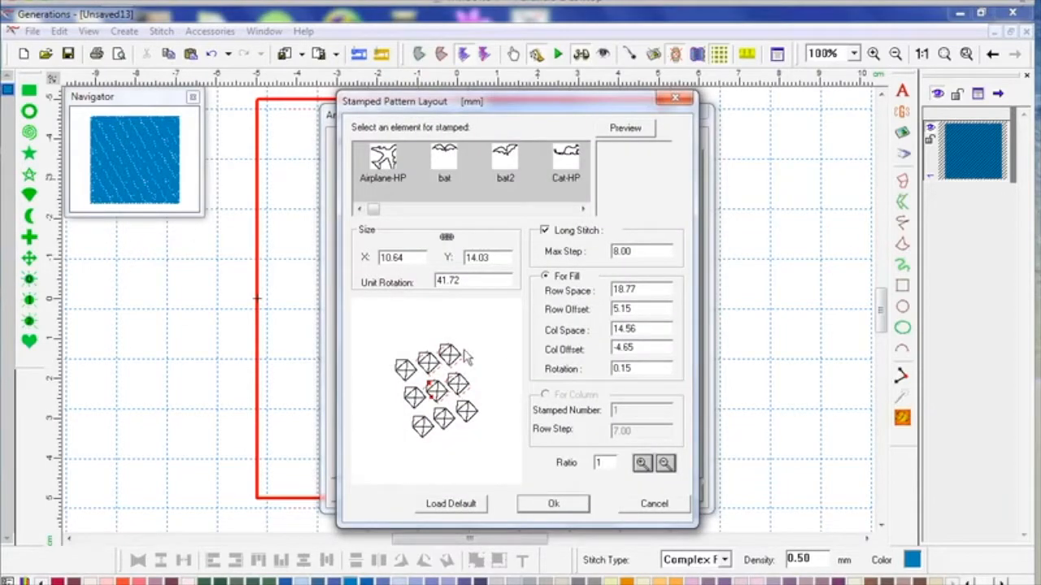
pyautogui.moveTo(429, 382); pyautogui.dragTo(413, 427)
pyautogui.moveTo(480, 342); pyautogui.dragTo(497, 326)
pyautogui.moveTo(496, 379); pyautogui.dragTo(565, 387)
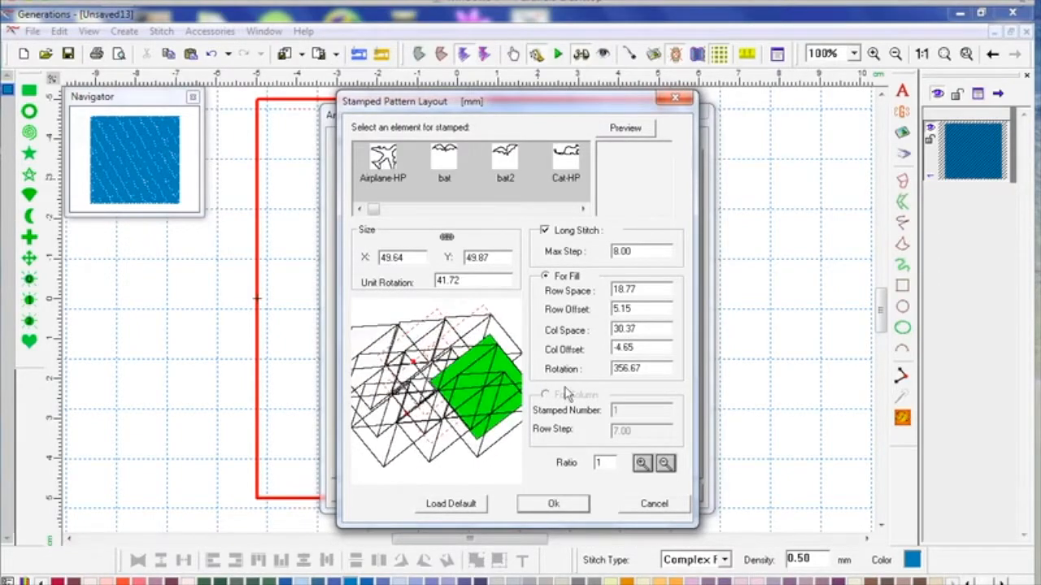
# - Spread the stamped houses to about 100.46 row space, 8.84 row offset, 51.98 column space and -74.74 column offset, and apply the layout
pyautogui.moveTo(422, 332); pyautogui.dragTo(391, 292)
pyautogui.moveTo(485, 347); pyautogui.dragTo(551, 298)
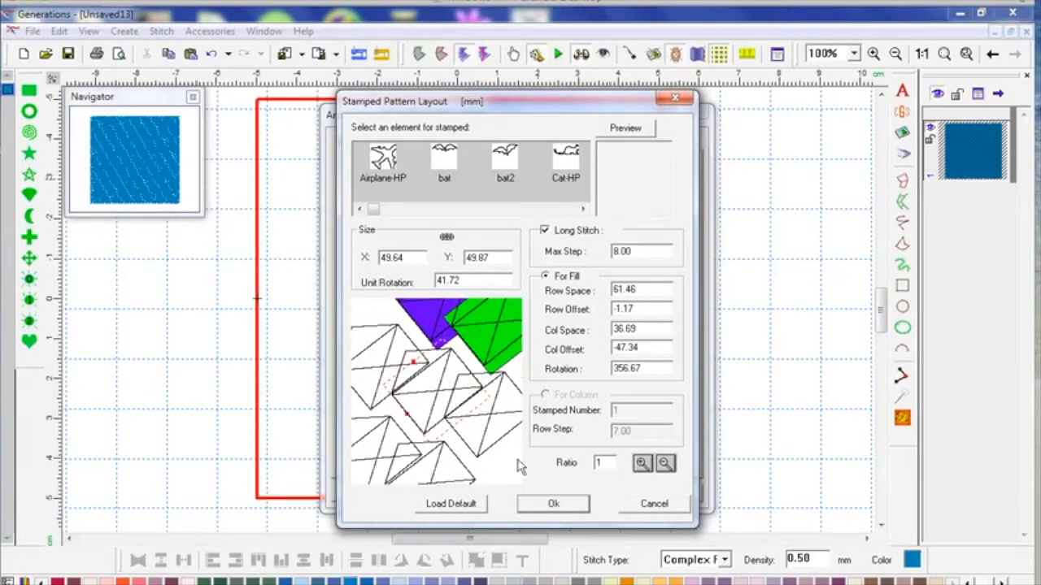
pyautogui.moveTo(445, 320); pyautogui.dragTo(492, 346)
pyautogui.moveTo(393, 342); pyautogui.dragTo(368, 310)
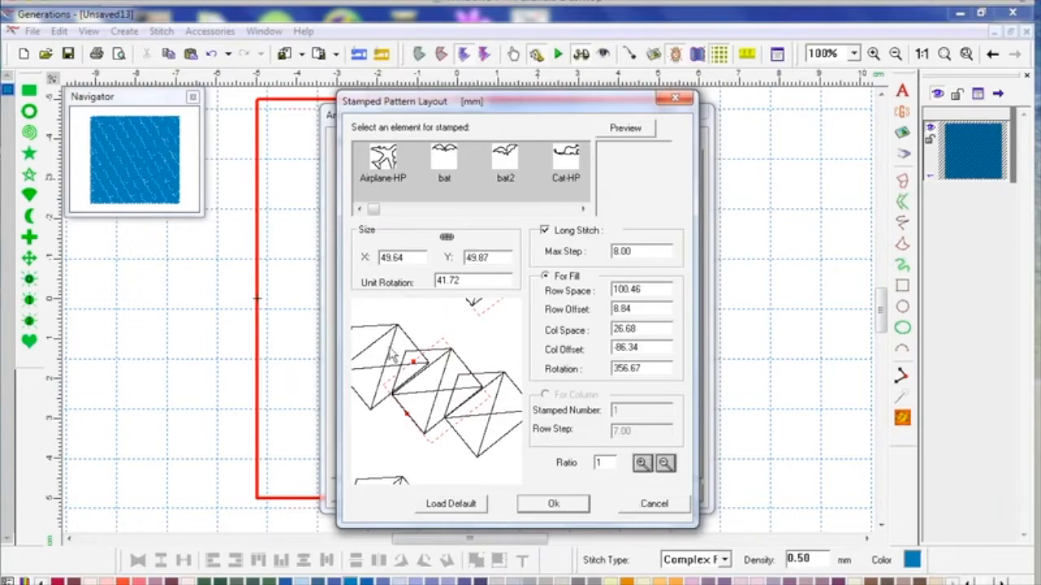
pyautogui.moveTo(485, 313); pyautogui.dragTo(536, 338)
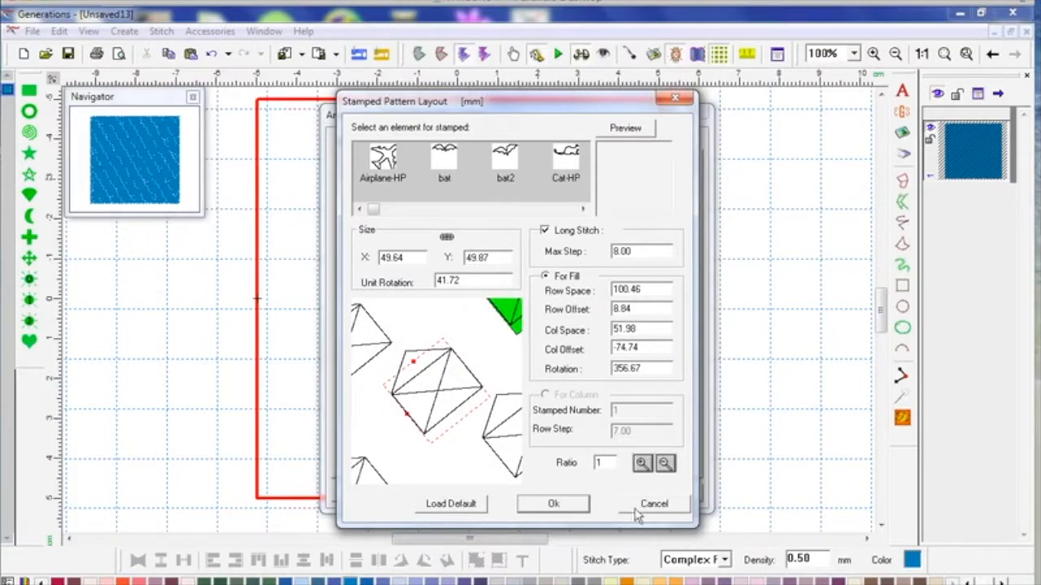
pyautogui.click(573, 504)
pyautogui.click(599, 493)
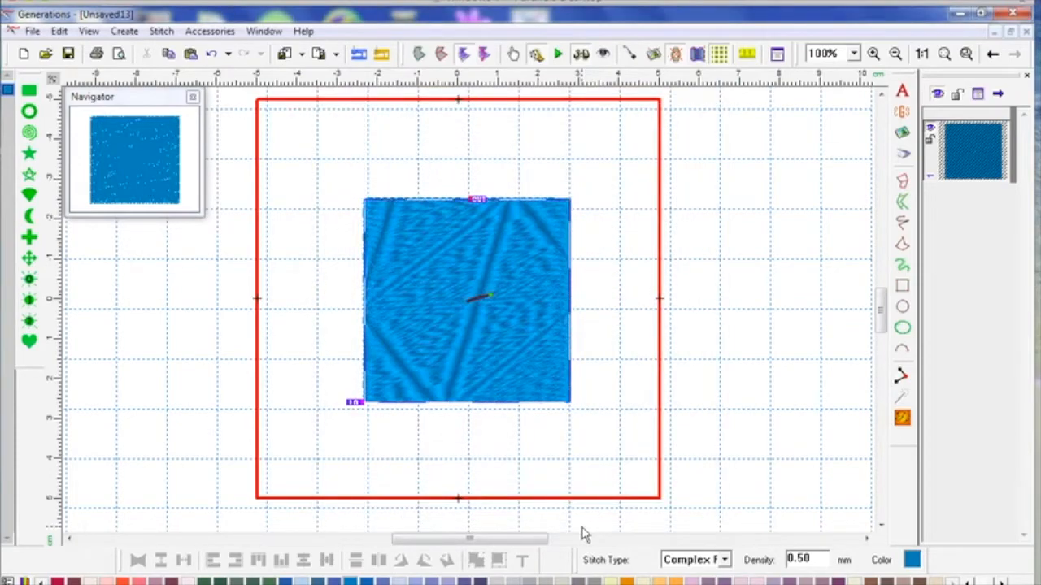
# - Rework the square's stamped layout to about 190.56 row space, 85.08 row offset, 128.22 column space, -119.79 column offset and 318.23 rotation
pyautogui.press('Return')
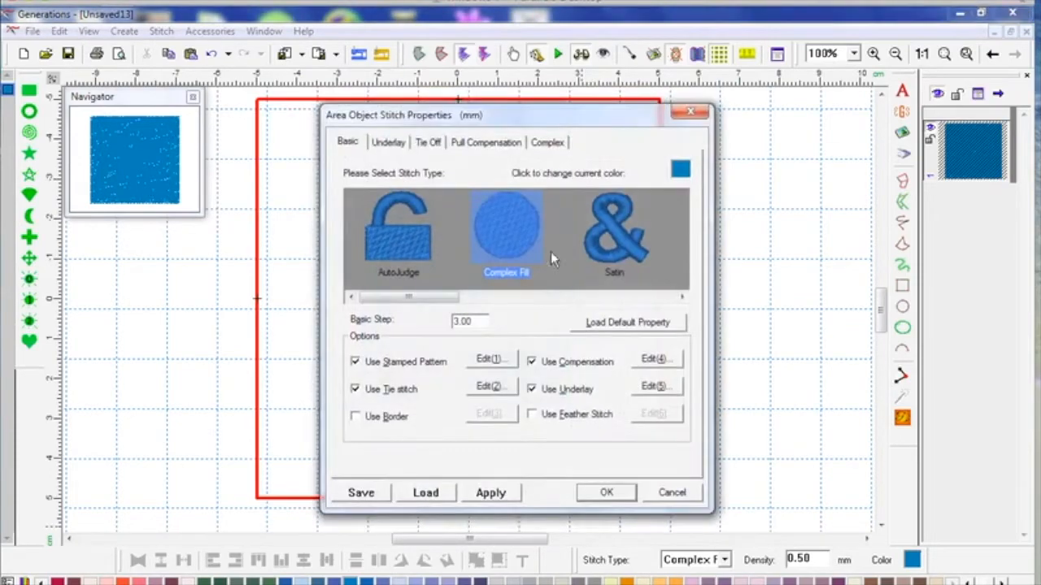
pyautogui.click(489, 358)
pyautogui.moveTo(450, 351)
pyautogui.mouseDown()
pyautogui.moveTo(474, 366)
pyautogui.moveTo(476, 391)
pyautogui.moveTo(451, 376)
pyautogui.moveTo(452, 346)
pyautogui.mouseUp()
pyautogui.click(553, 504)
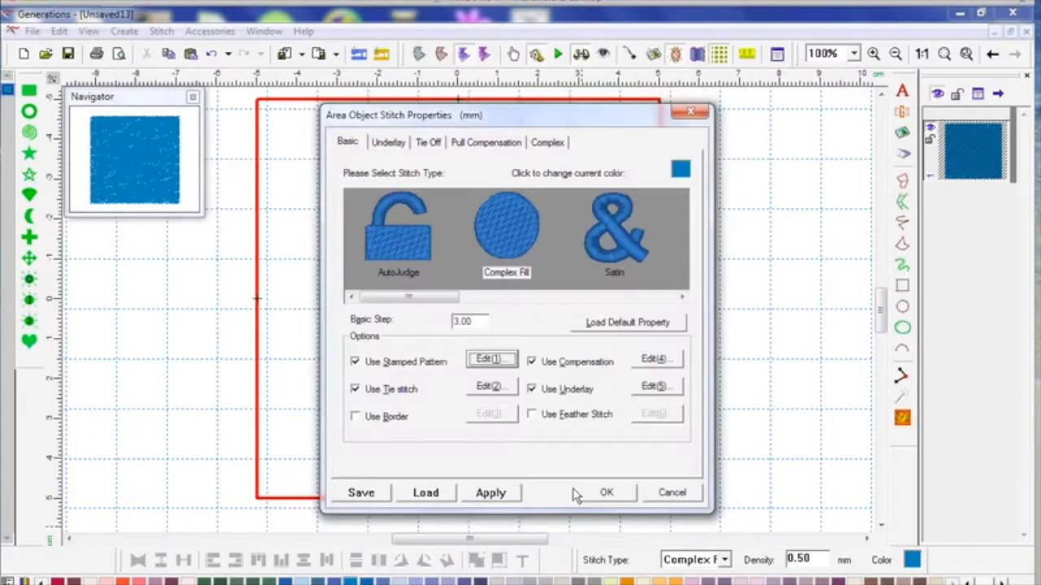
pyautogui.click(606, 494)
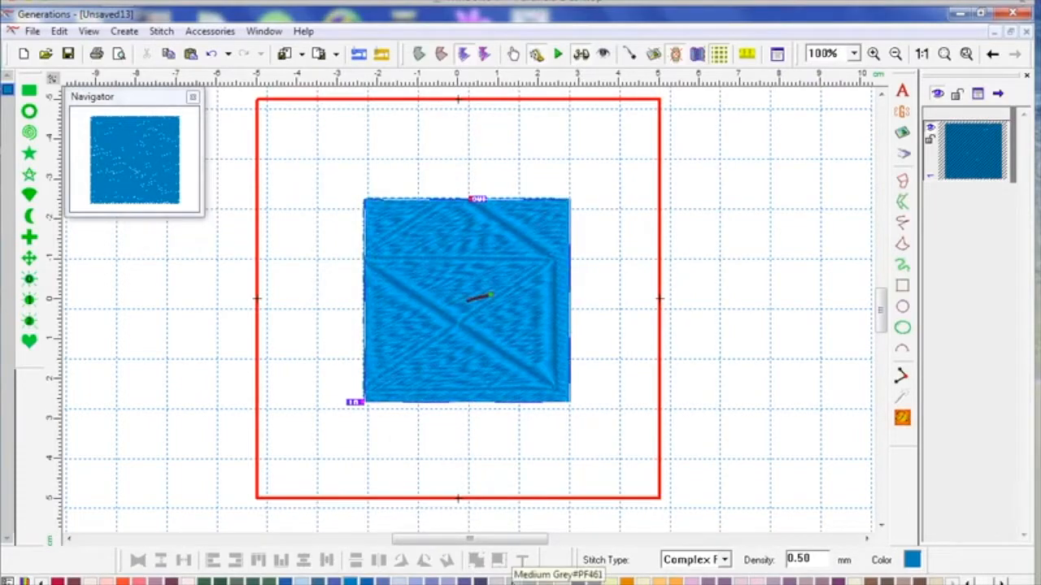
# - Adjust the square's stamped house layout to about 73.09 Y size, 34.82 unit rotation, 163.05 column space and -154.62 column offset, and apply it
pyautogui.doubleClick(567, 300)
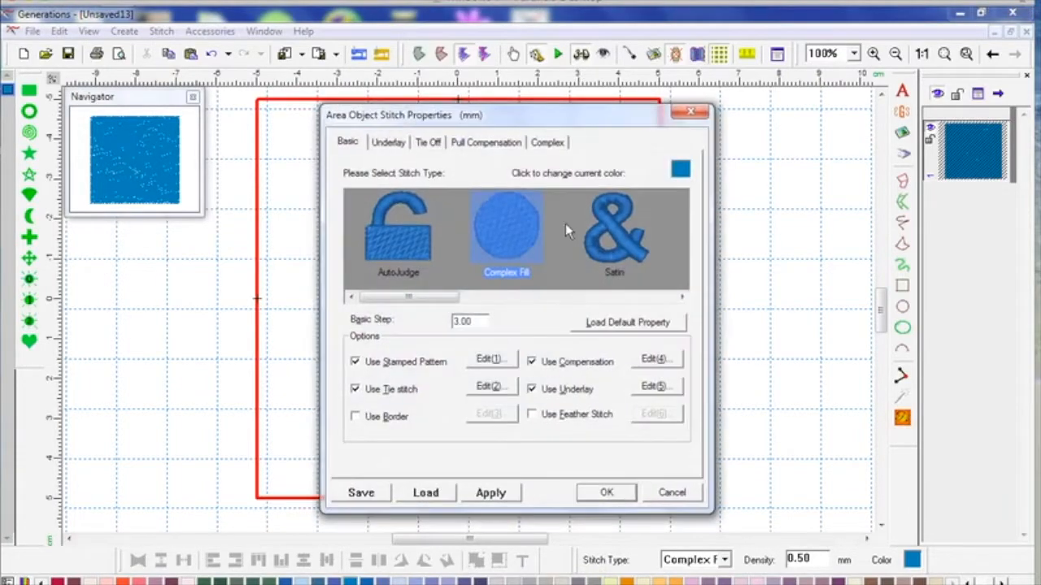
pyautogui.click(491, 359)
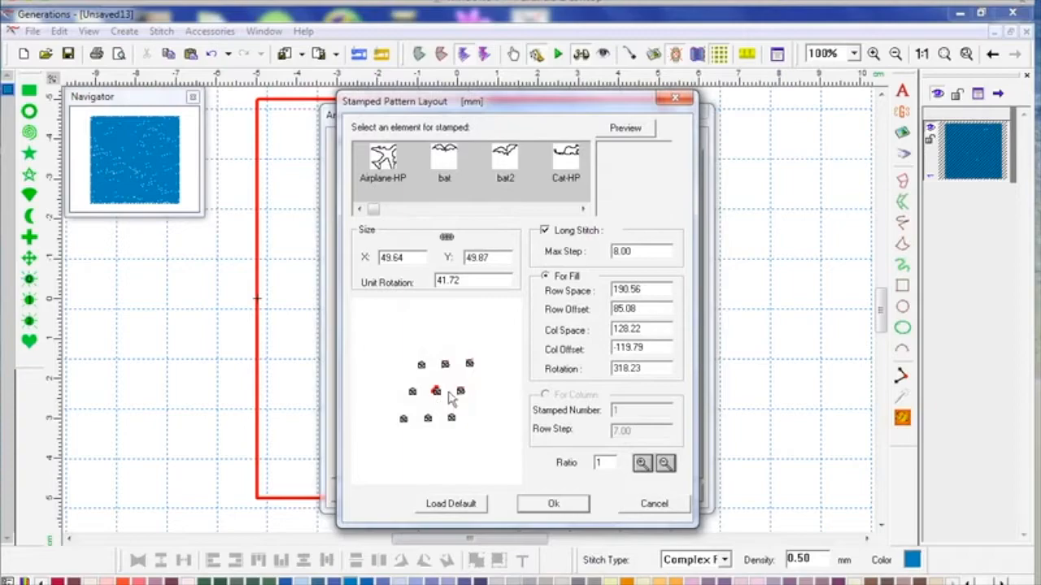
pyautogui.moveTo(461, 394)
pyautogui.mouseDown()
pyautogui.moveTo(436, 388)
pyautogui.moveTo(447, 408)
pyautogui.mouseUp()
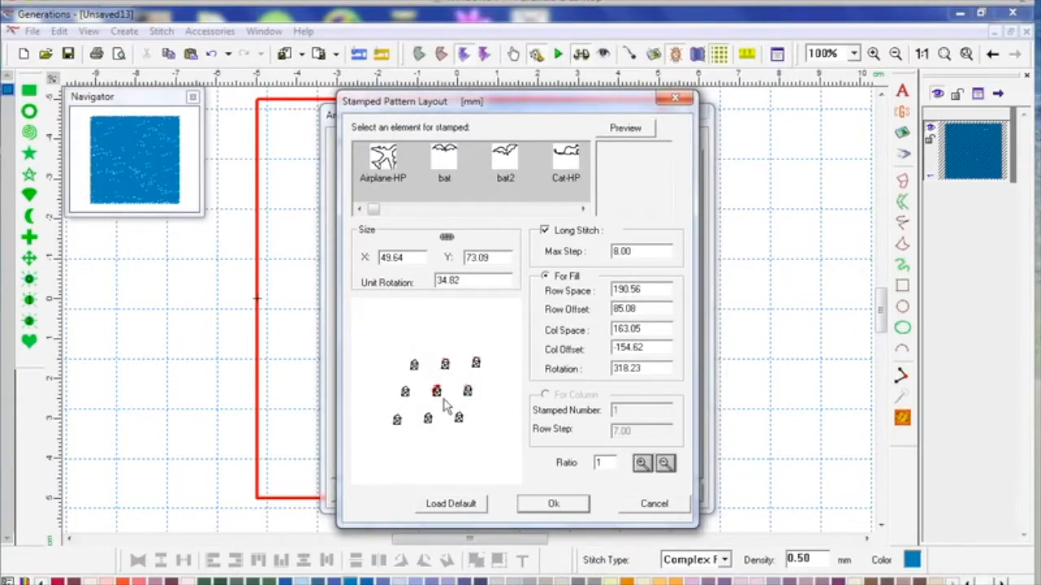
pyautogui.click(553, 504)
pyautogui.click(602, 496)
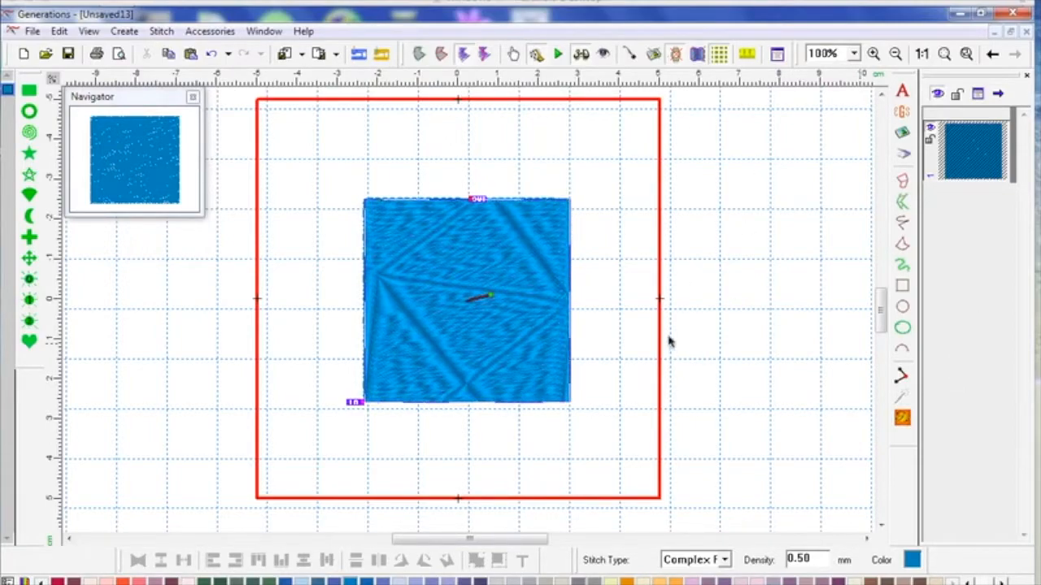
# - Turn off the stamped pattern in the blue square's stitch properties and apply the change
pyautogui.click(656, 223)
pyautogui.doubleClick(553, 249)
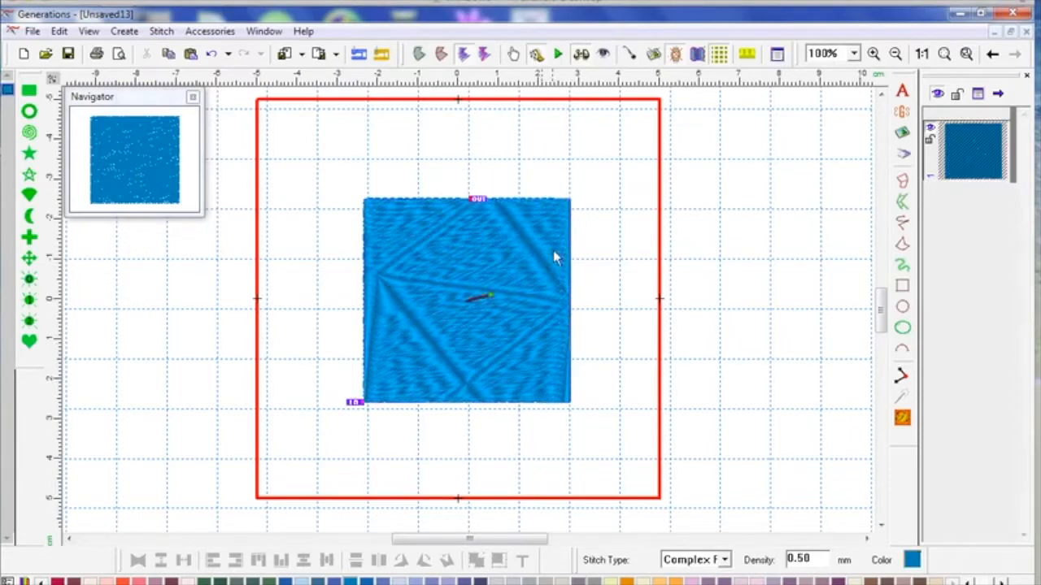
pyautogui.click(452, 363)
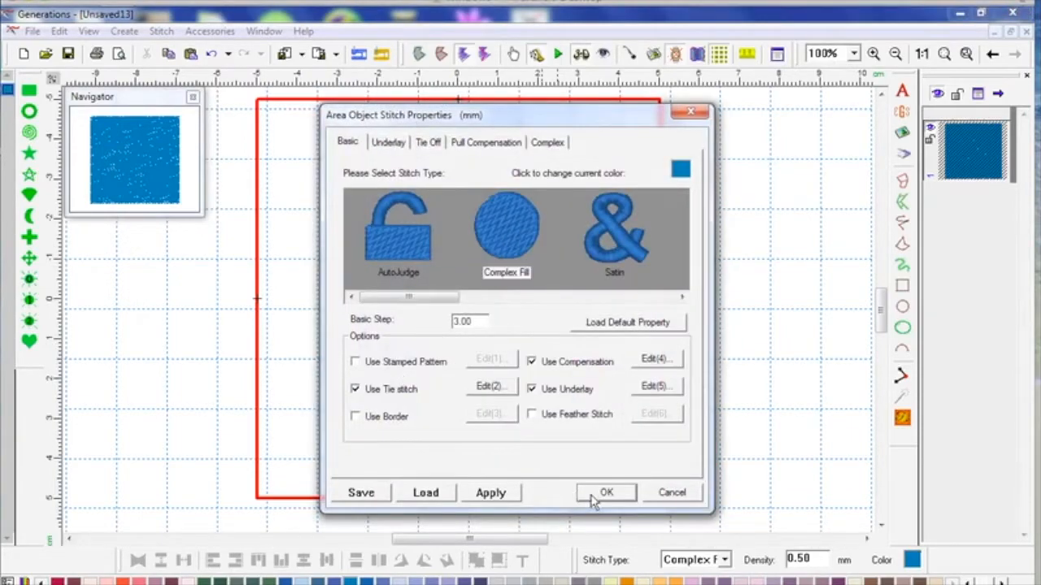
pyautogui.click(603, 494)
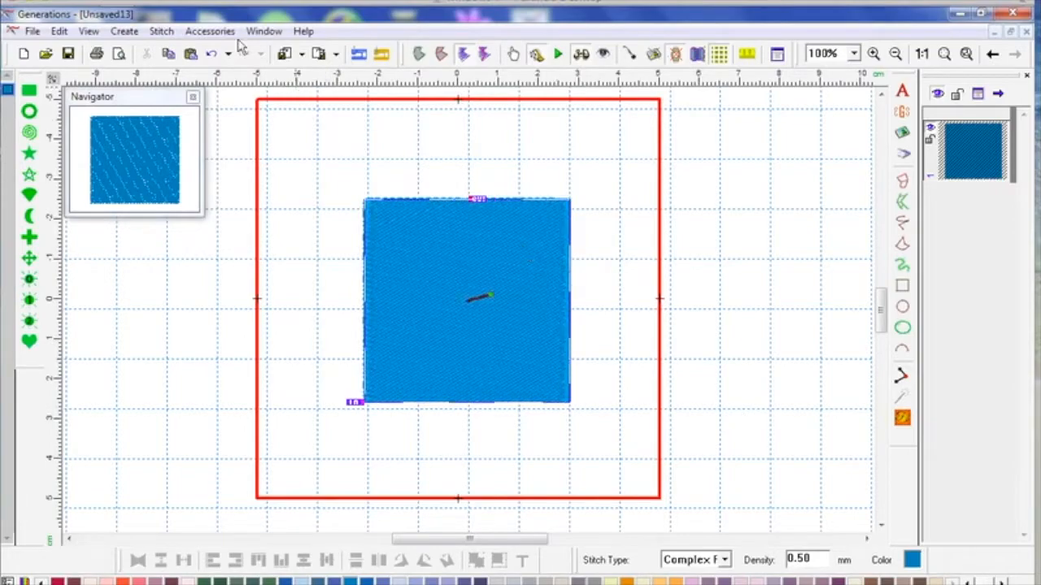
# - Insert the HP-House-9 stamped pattern file into the design
pyautogui.click(209, 31)
pyautogui.moveTo(260, 208)
pyautogui.click(539, 204)
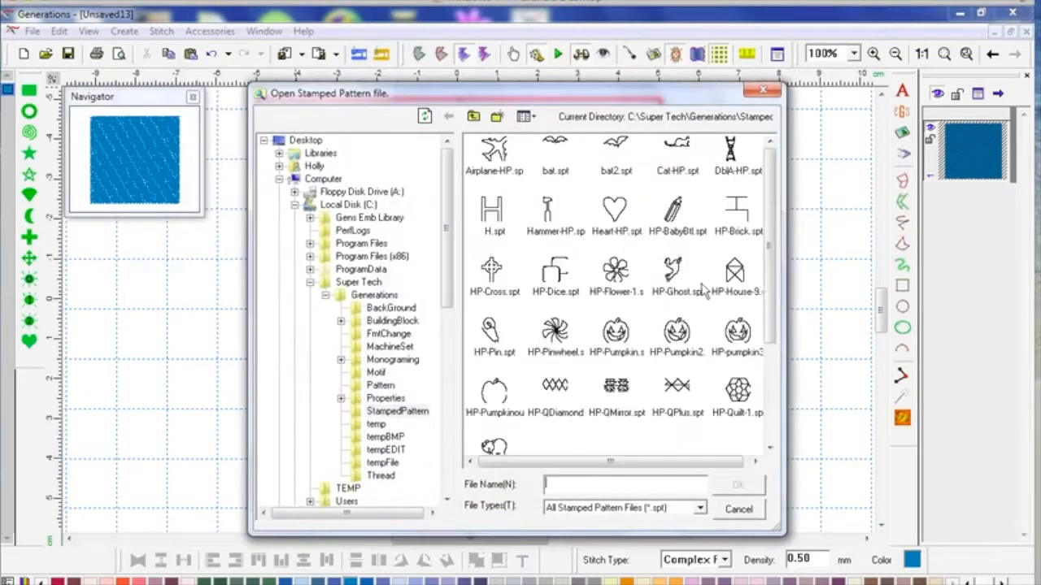
pyautogui.moveTo(769, 196)
pyautogui.mouseDown()
pyautogui.moveTo(769, 280)
pyautogui.moveTo(768, 197)
pyautogui.mouseUp()
pyautogui.click(736, 244)
pyautogui.click(738, 487)
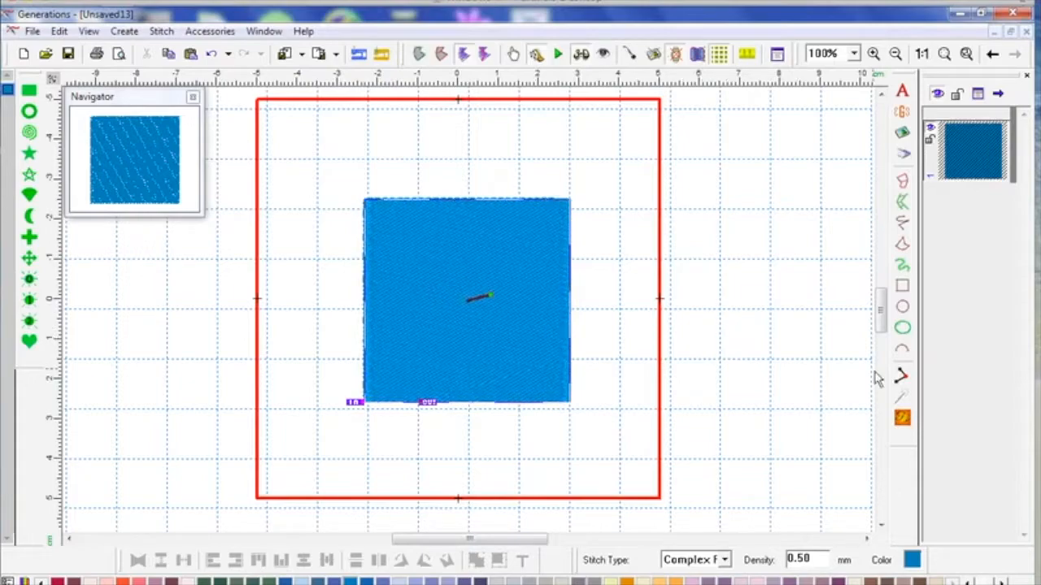
# - Place the red house outline over the blue square and enlarge it to about 2.9 cm wide and 4.3 cm tall
pyautogui.click(922, 54)
pyautogui.moveTo(486, 341)
pyautogui.mouseDown()
pyautogui.moveTo(378, 409)
pyautogui.moveTo(497, 327)
pyautogui.moveTo(482, 335)
pyautogui.mouseUp()
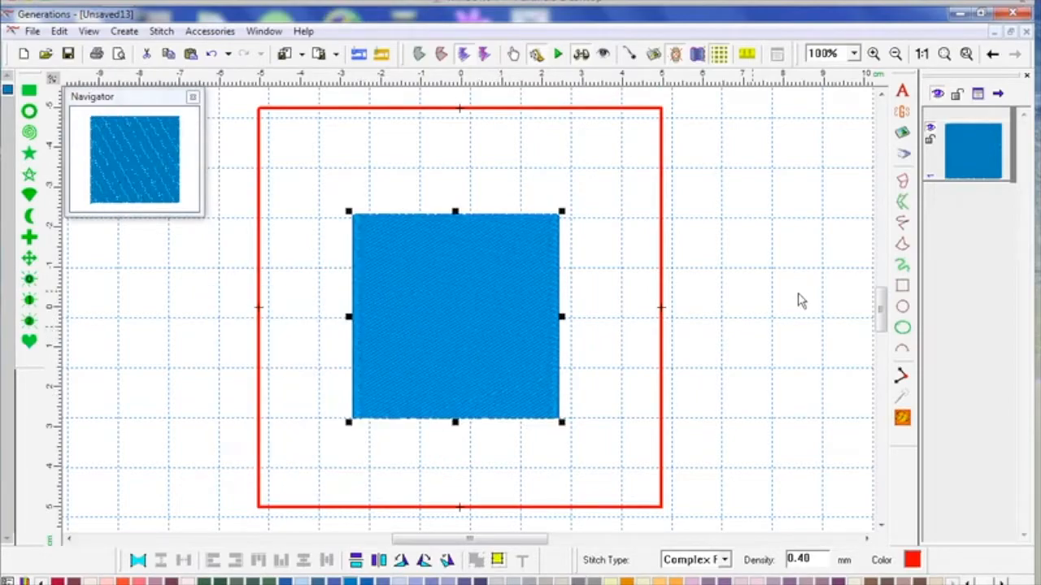
pyautogui.click(901, 418)
pyautogui.moveTo(478, 334); pyautogui.dragTo(481, 322)
pyautogui.click(964, 236)
pyautogui.moveTo(515, 234); pyautogui.dragTo(526, 220)
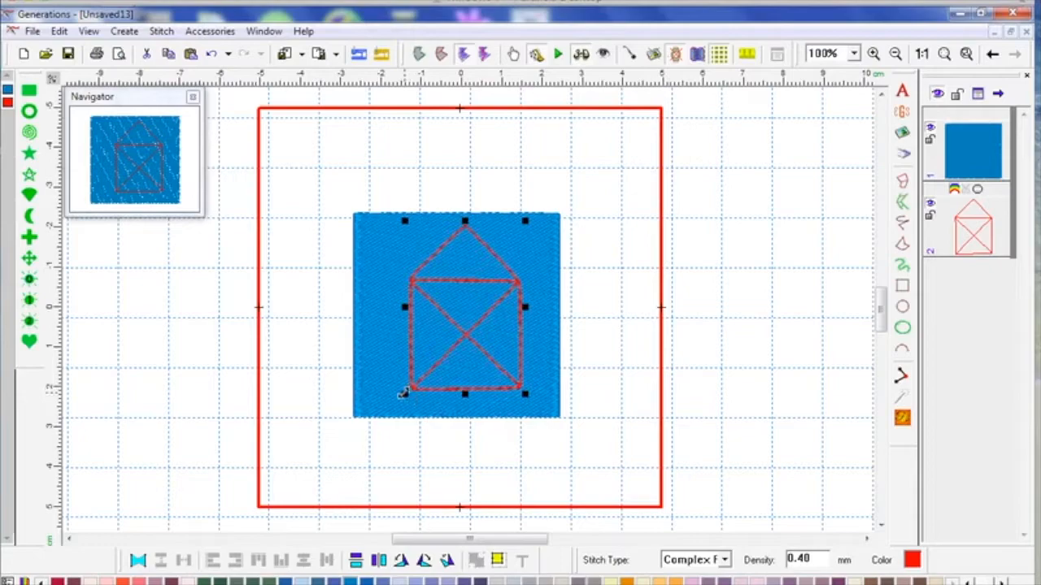
pyautogui.moveTo(402, 393); pyautogui.dragTo(390, 411)
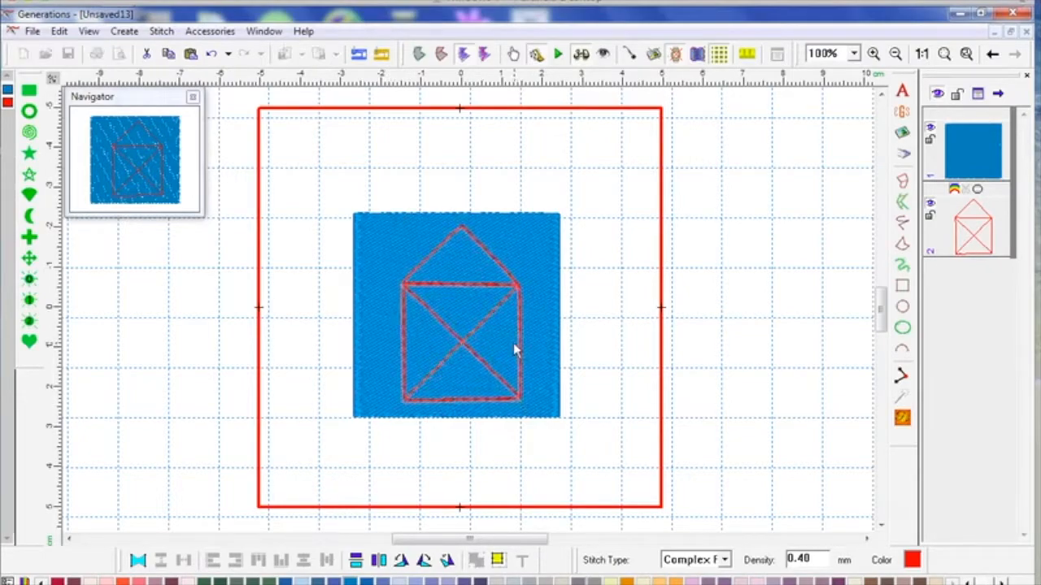
# - In the blue square's embossed editing mode, trace the red house's walls, roof and diagonals as one line, generate it and return to normal editing
pyautogui.click(556, 280)
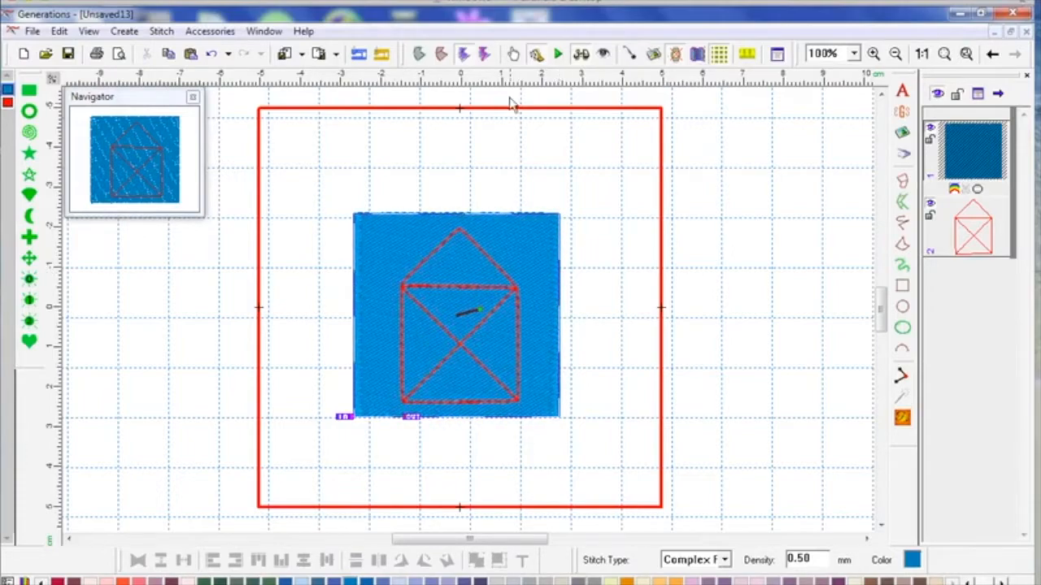
pyautogui.click(484, 53)
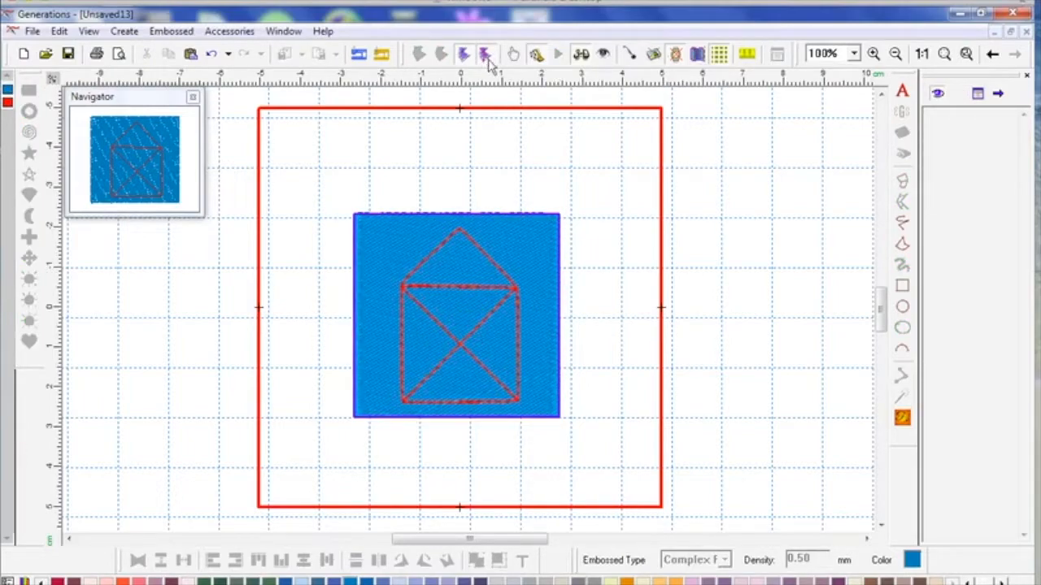
pyautogui.click(904, 224)
pyautogui.click(402, 401)
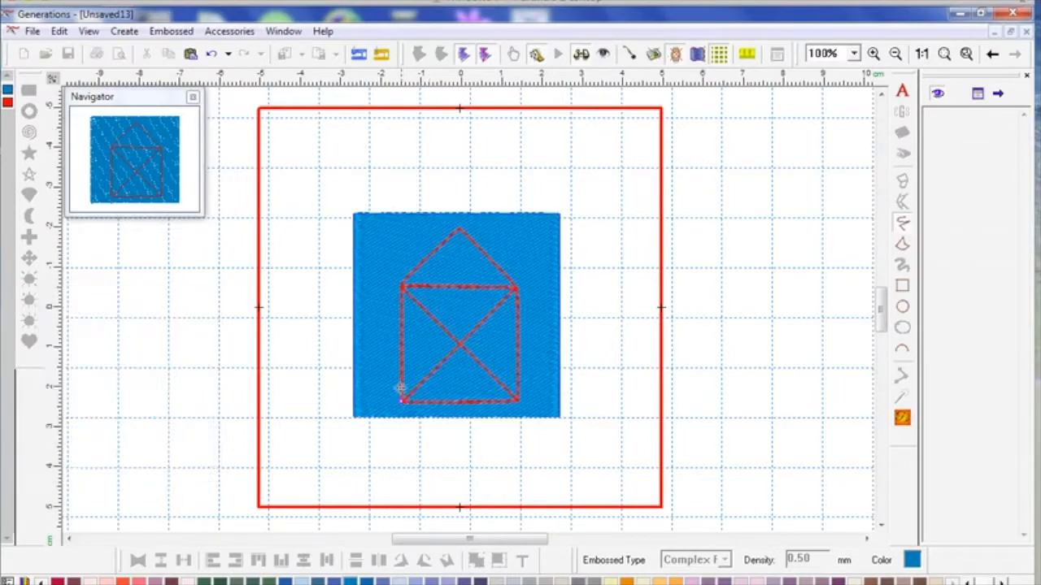
pyautogui.click(403, 285)
pyautogui.click(460, 231)
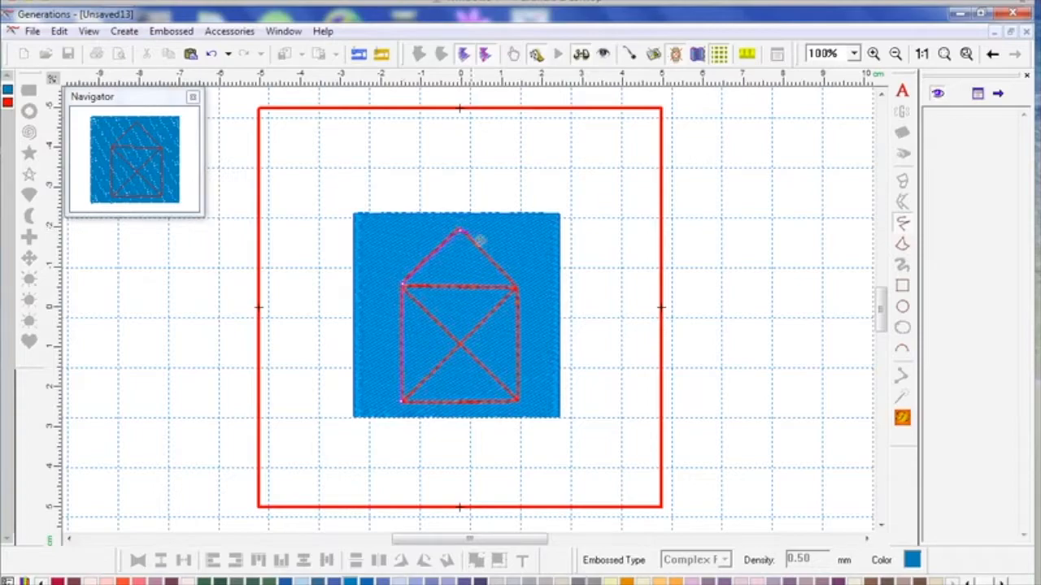
pyautogui.click(517, 288)
pyautogui.click(518, 403)
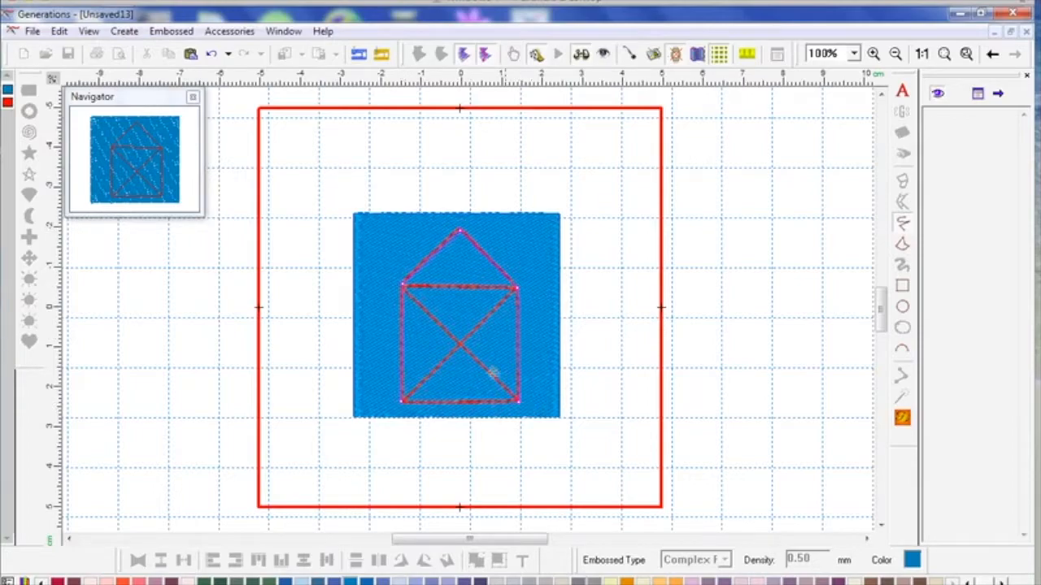
pyautogui.click(402, 288)
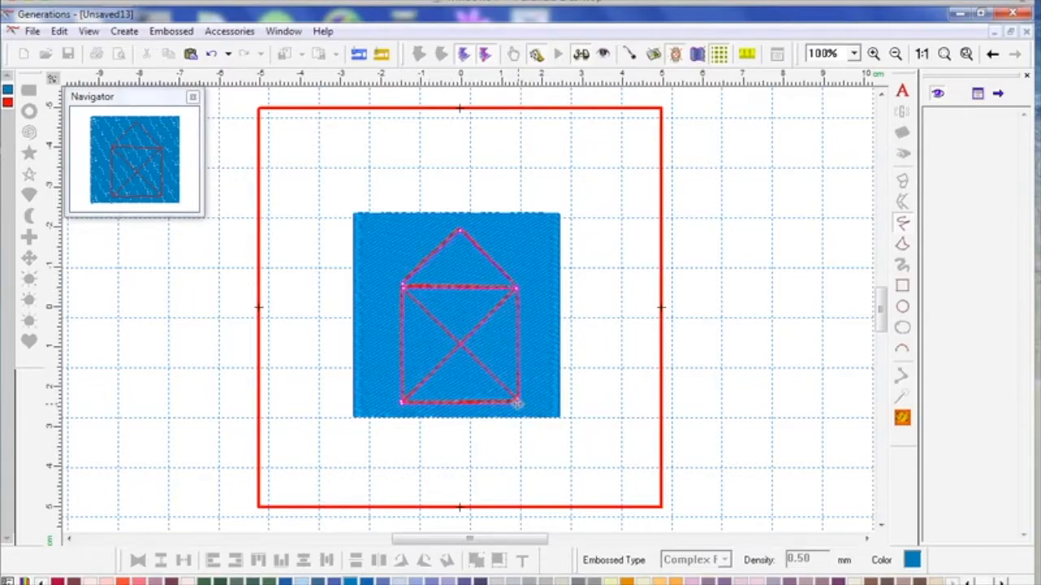
pyautogui.rightClick(518, 403)
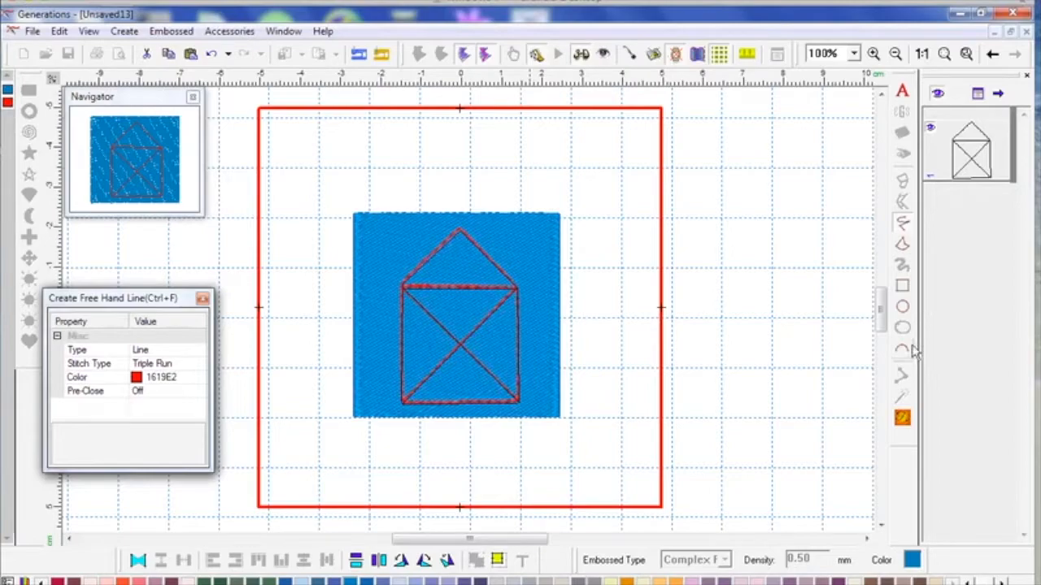
pyautogui.click(903, 420)
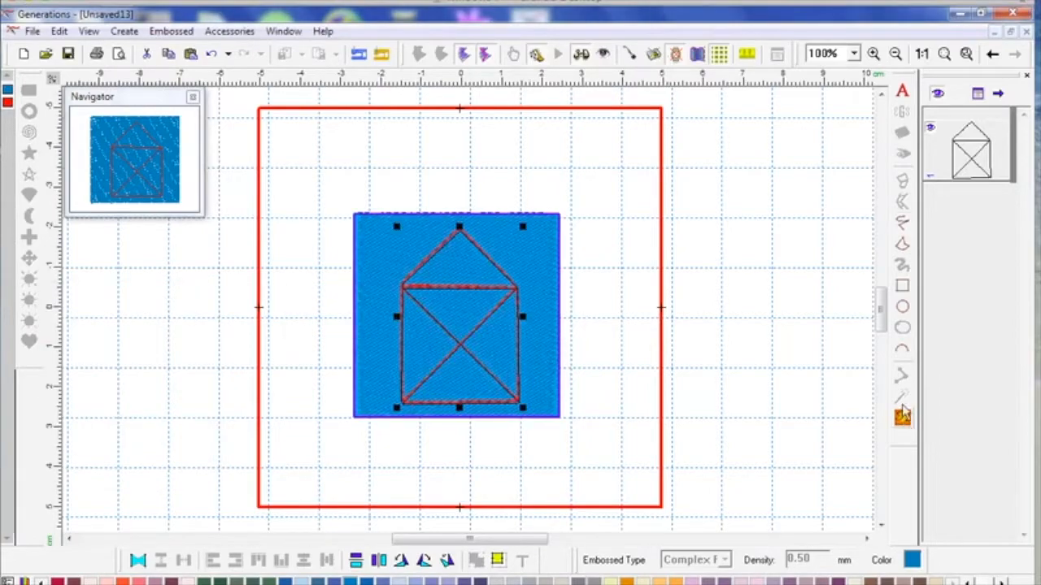
pyautogui.click(485, 55)
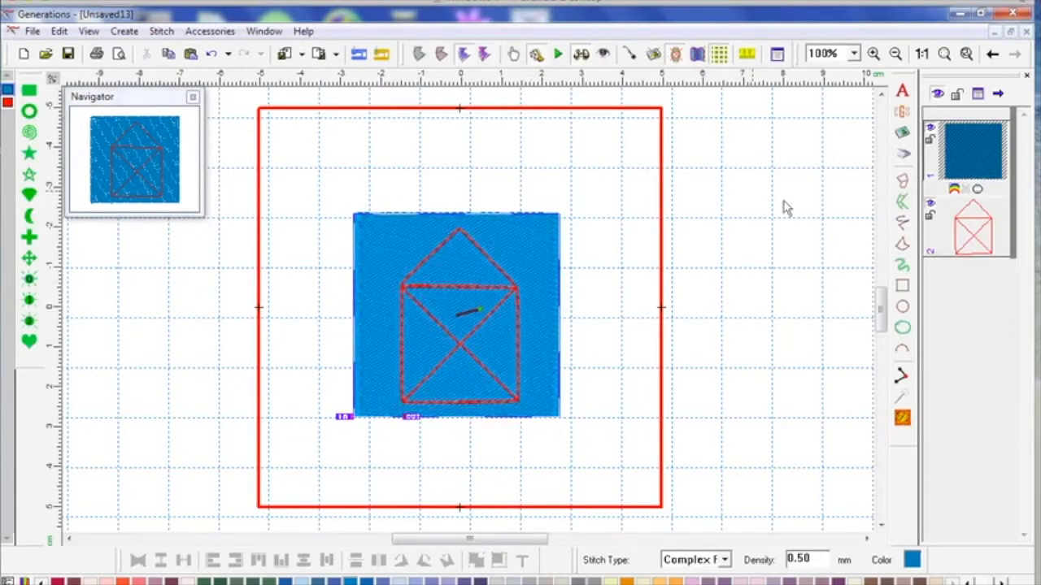
# - Delete the red house outline and regenerate the blue square's stitches
pyautogui.press('Delete')
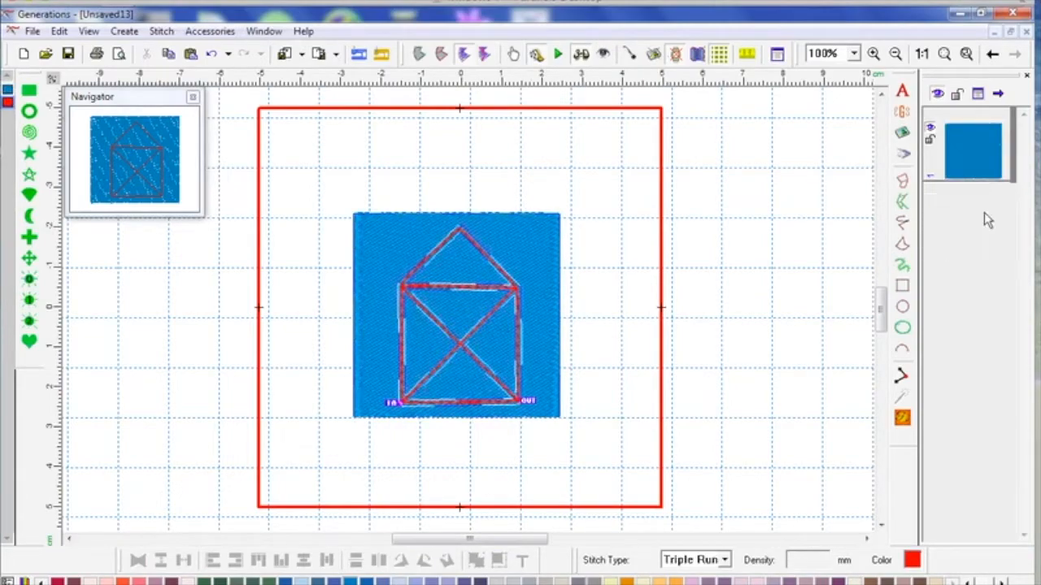
pyautogui.click(903, 418)
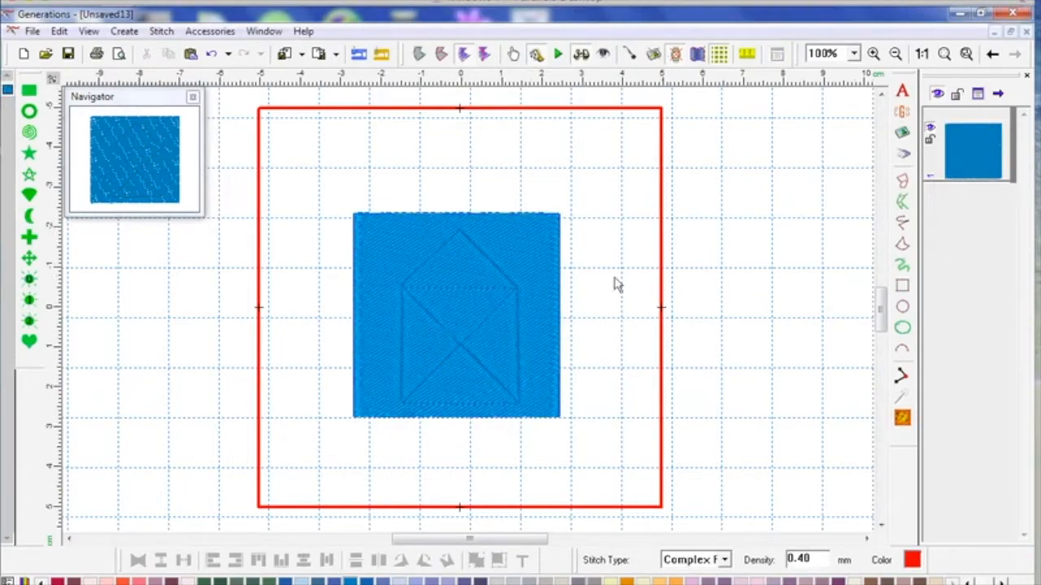
# - Change the blue square's stitch direction, first steeper and finally slightly shallower, regenerate the stitches and deselect the square
pyautogui.click(505, 334)
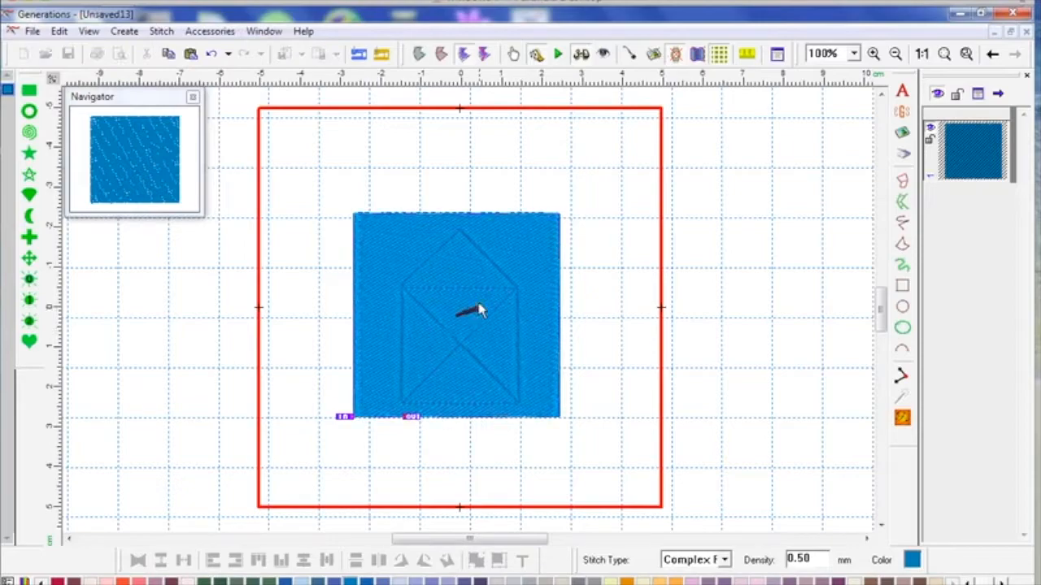
pyautogui.click(903, 418)
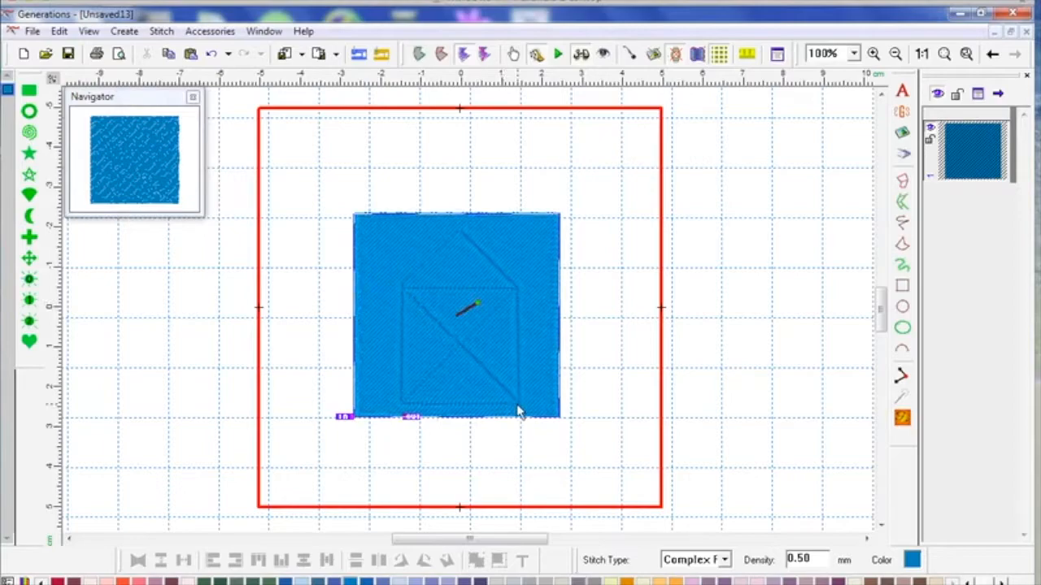
pyautogui.moveTo(477, 302)
pyautogui.mouseDown()
pyautogui.moveTo(482, 313)
pyautogui.moveTo(477, 303)
pyautogui.mouseUp()
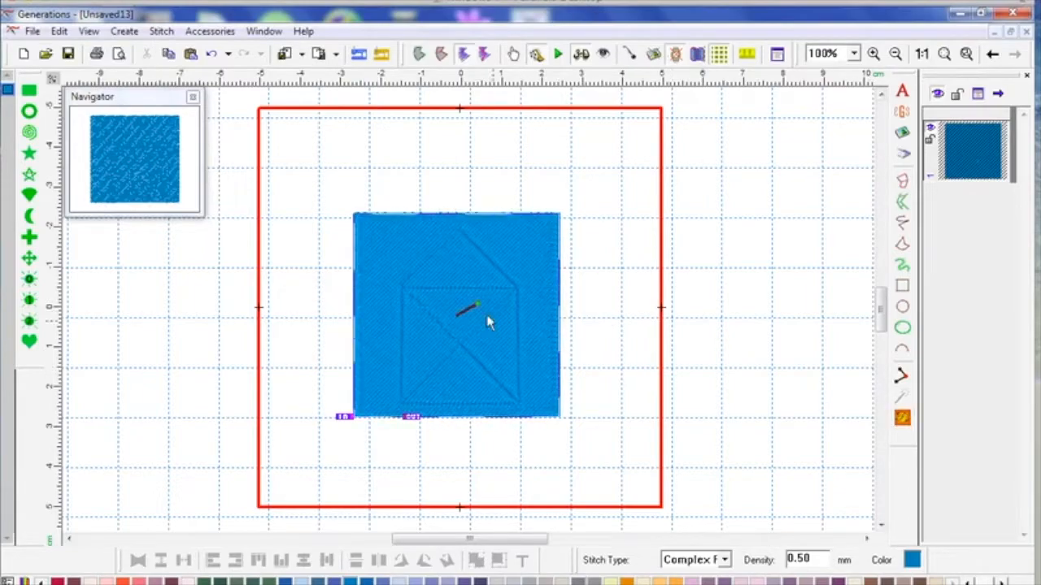
pyautogui.moveTo(477, 302); pyautogui.dragTo(479, 307)
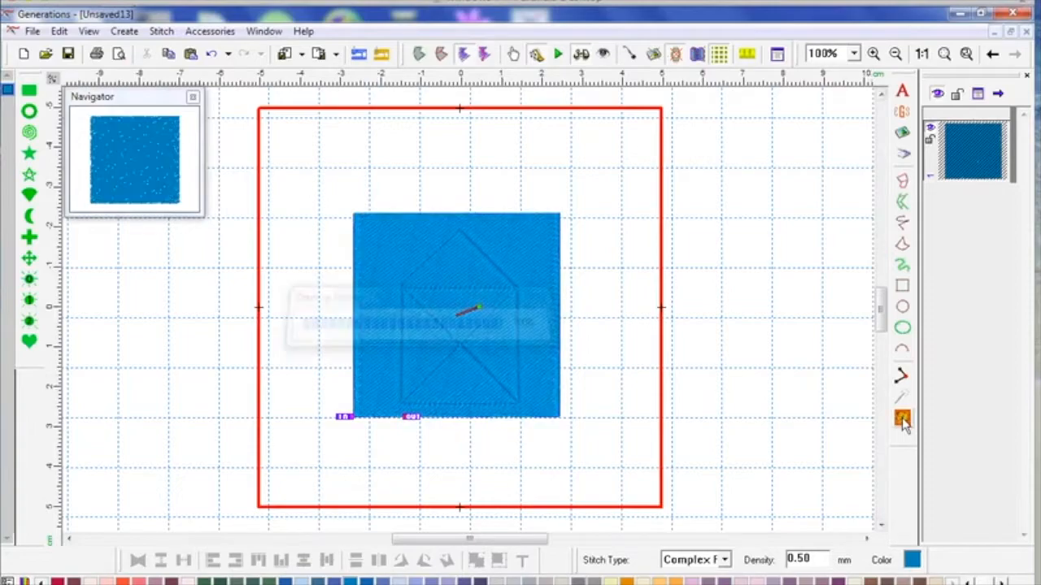
pyautogui.click(712, 366)
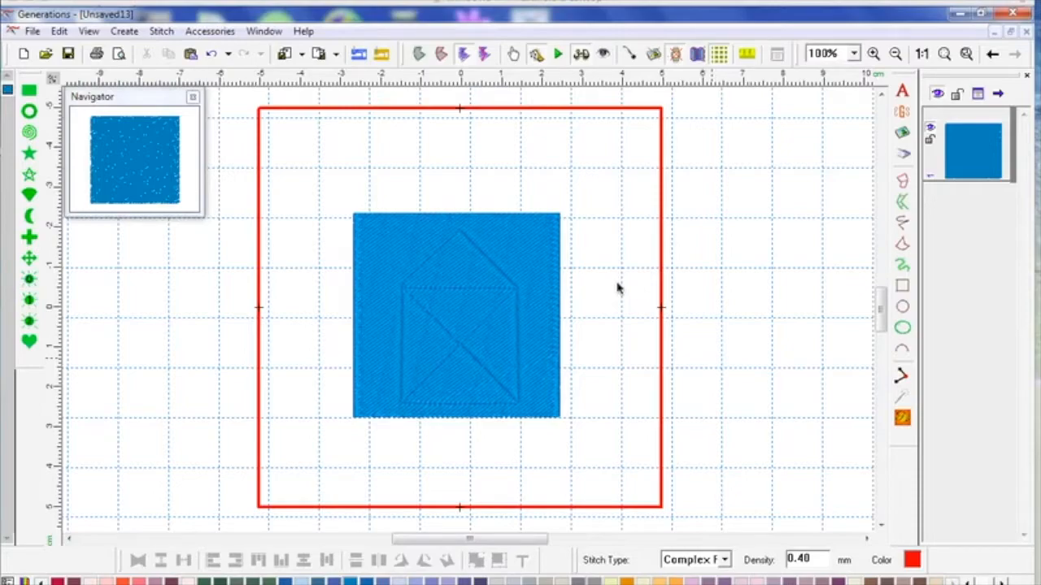
# - Delete the embossed blue square and hide the hoop frame
pyautogui.click(959, 166)
pyautogui.press('Delete')
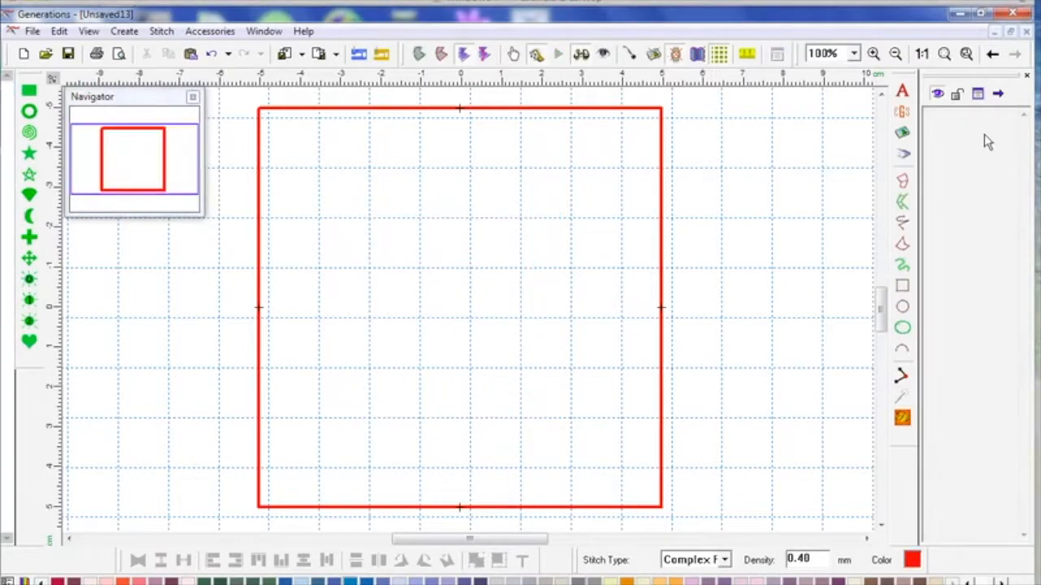
pyautogui.click(684, 57)
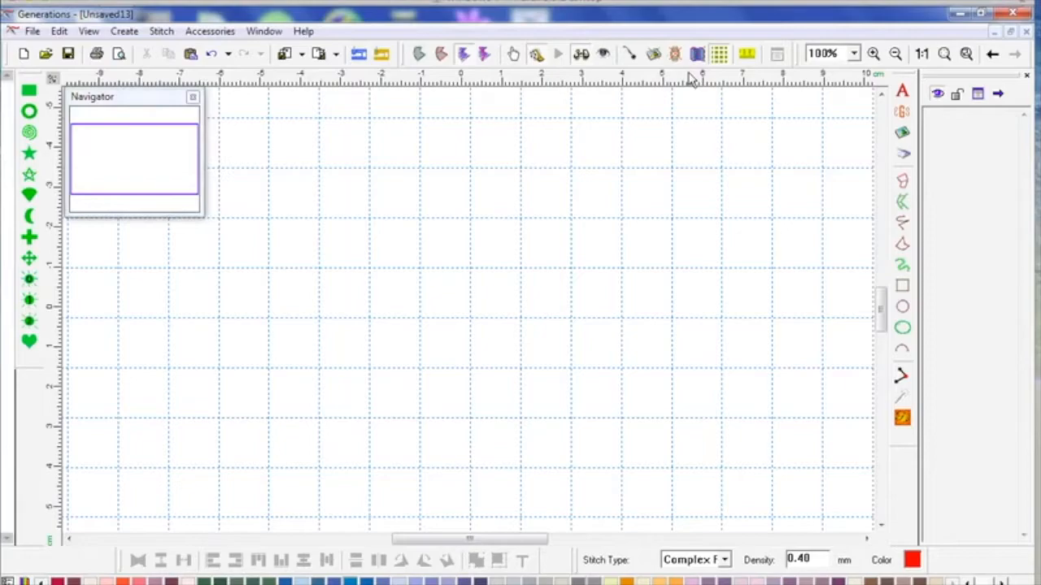
# - Examine the stitch types available for a new circle area
pyautogui.click(903, 310)
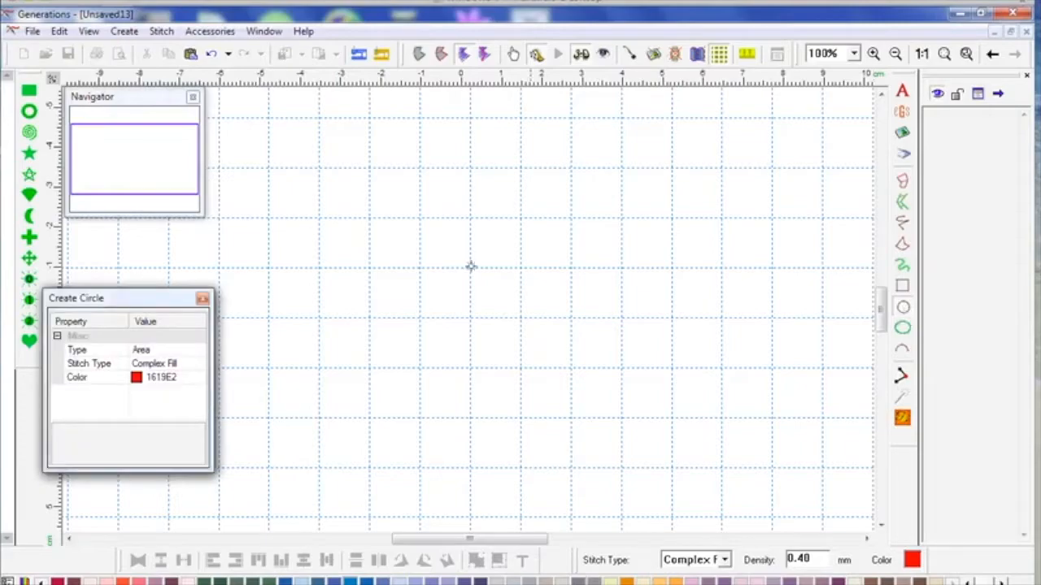
pyautogui.click(199, 365)
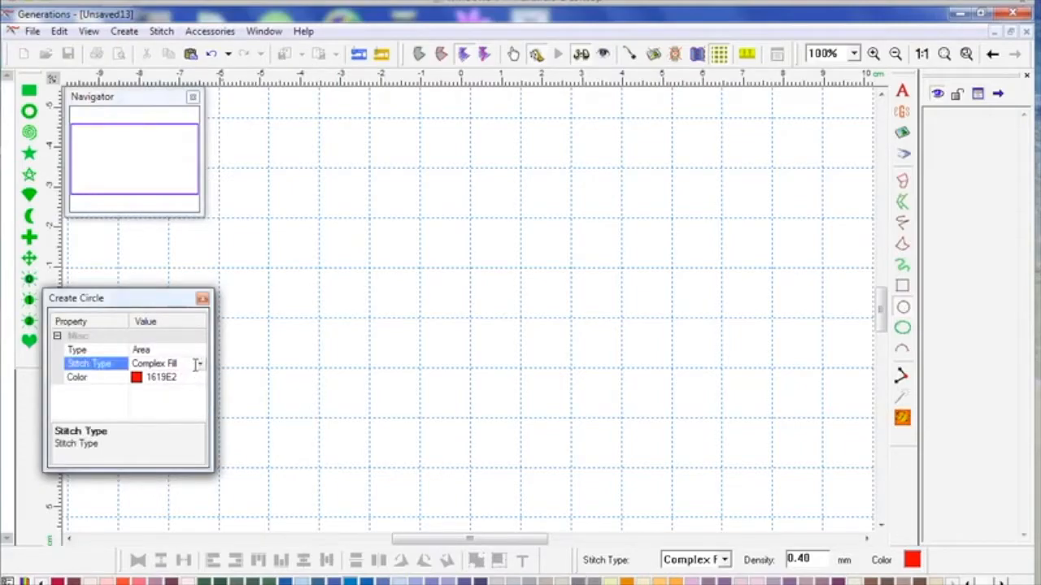
pyautogui.click(200, 365)
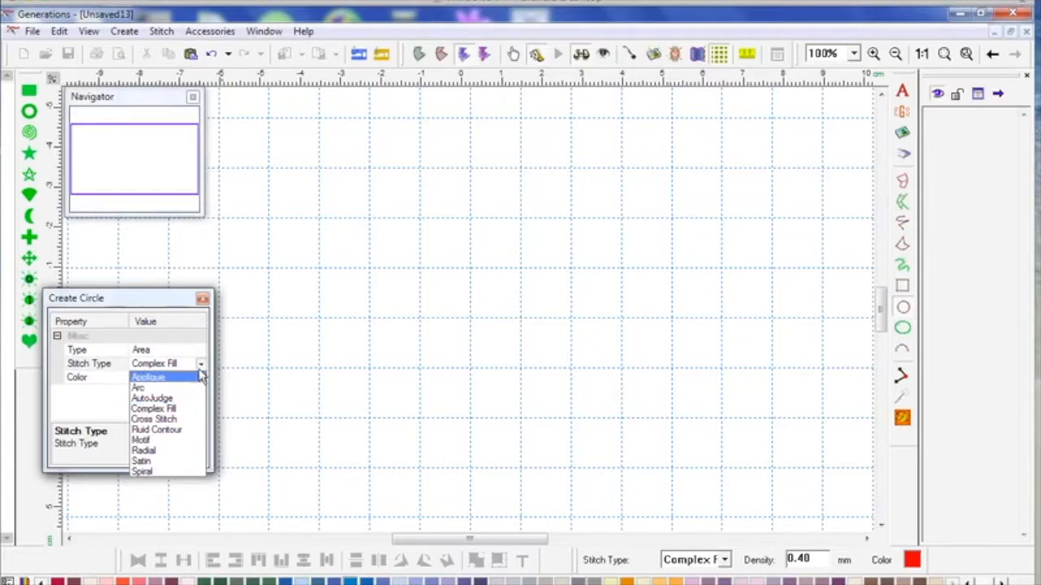
pyautogui.click(202, 367)
pyautogui.click(201, 368)
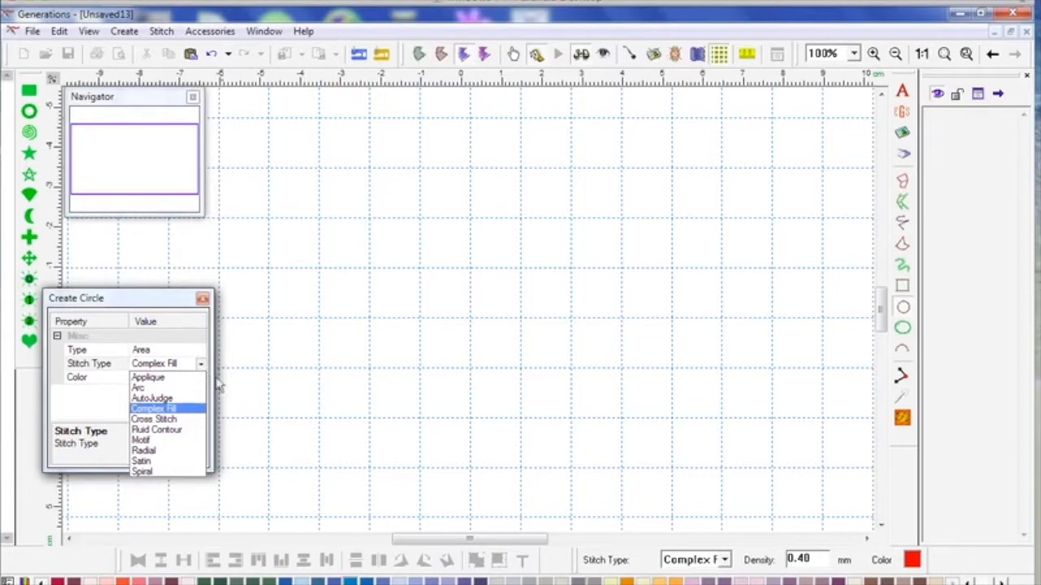
pyautogui.click(220, 382)
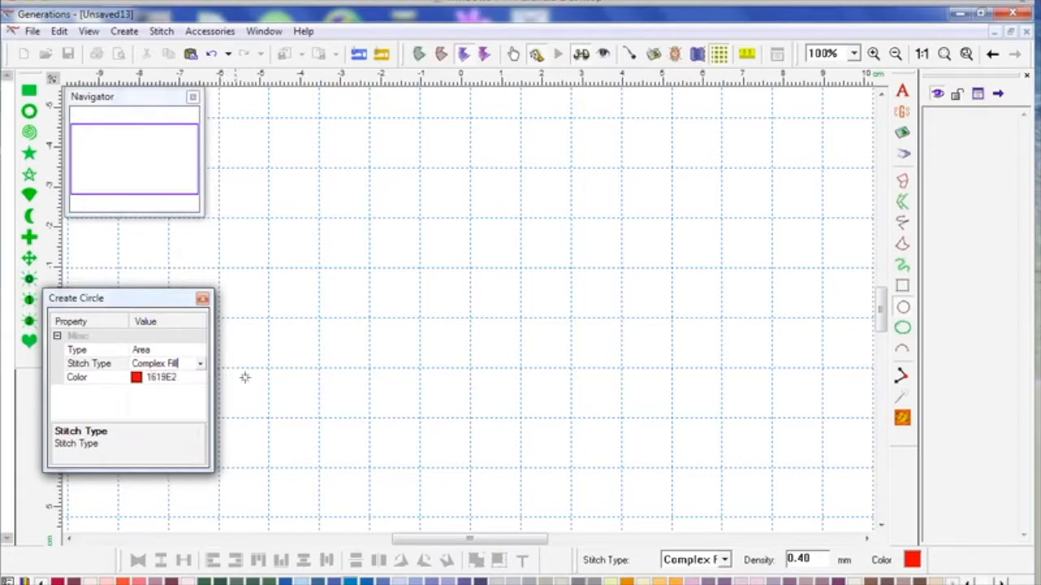
pyautogui.click(202, 298)
# - Draw a Complex Fill circle about 5.2 cm wide and generate a Motif Border outline from its outside border with 0 offset
pyautogui.click(903, 308)
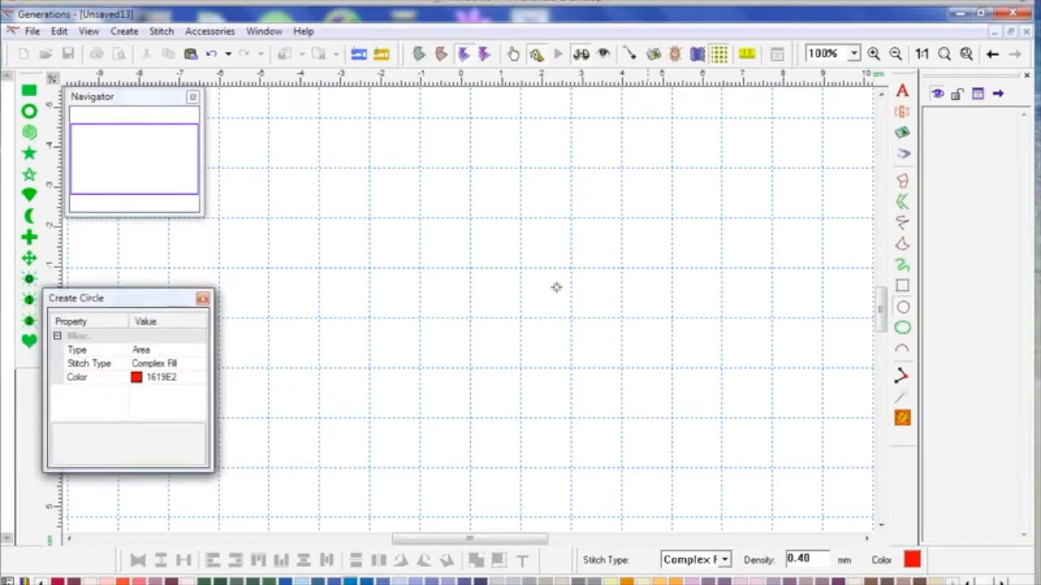
pyautogui.moveTo(367, 233); pyautogui.dragTo(648, 432)
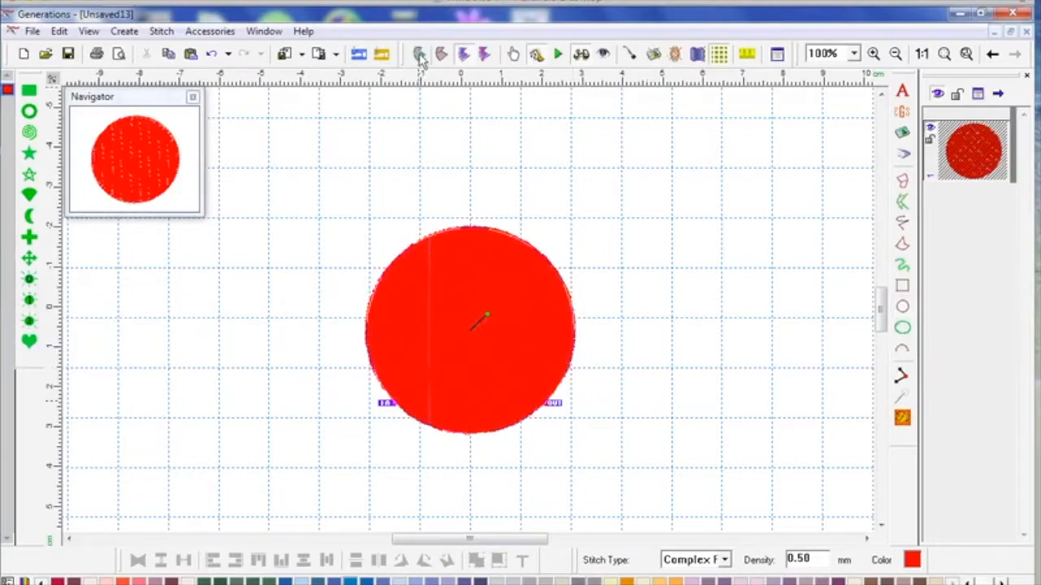
pyautogui.click(419, 54)
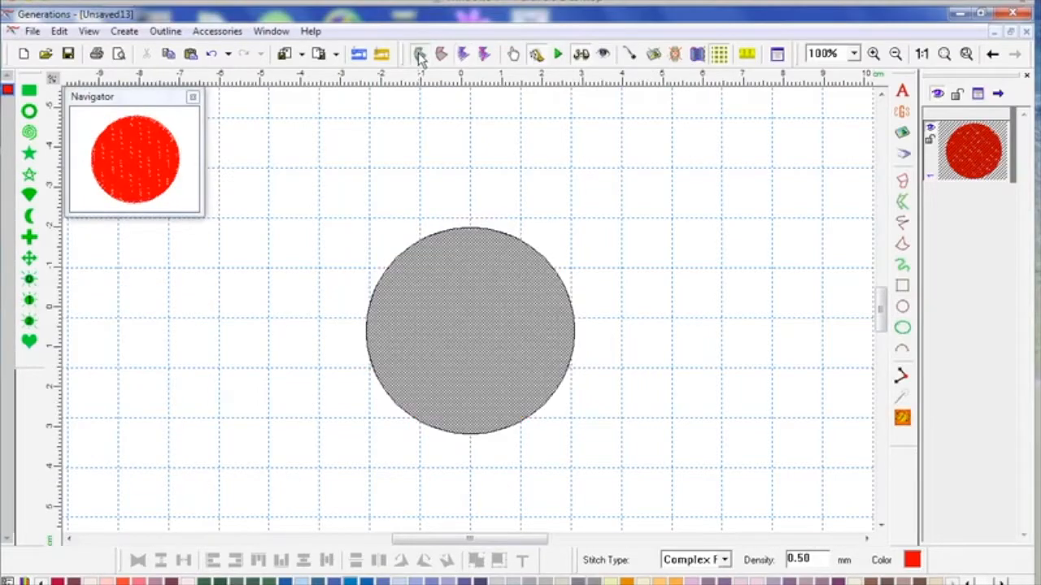
pyautogui.rightClick(504, 310)
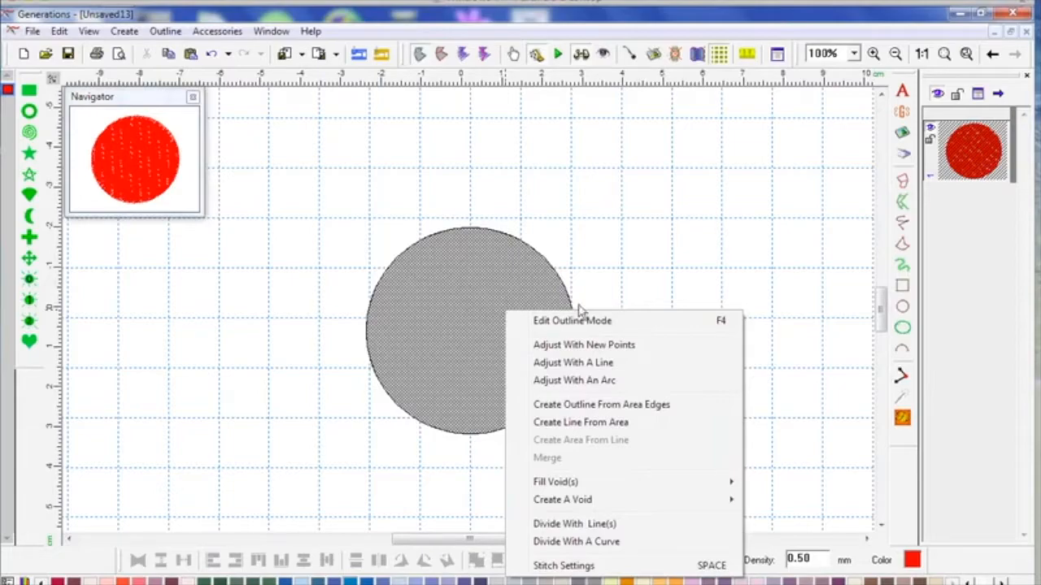
pyautogui.click(648, 406)
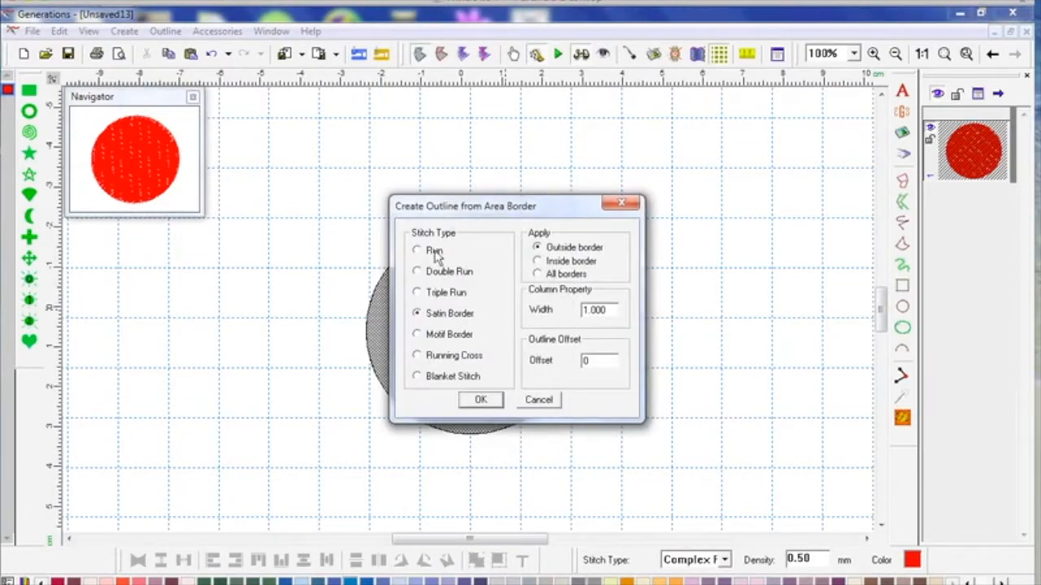
pyautogui.click(450, 336)
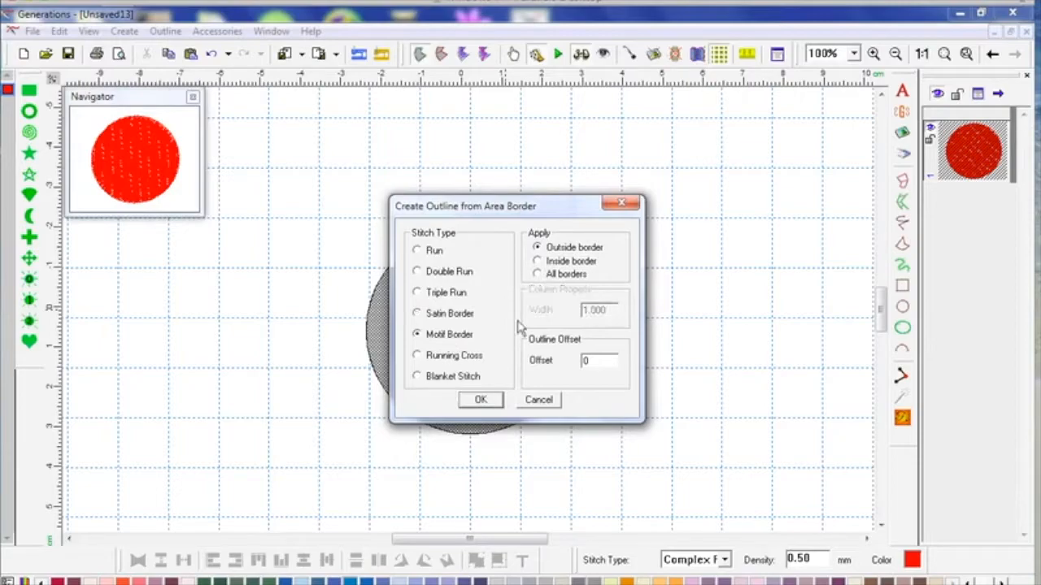
pyautogui.click(496, 403)
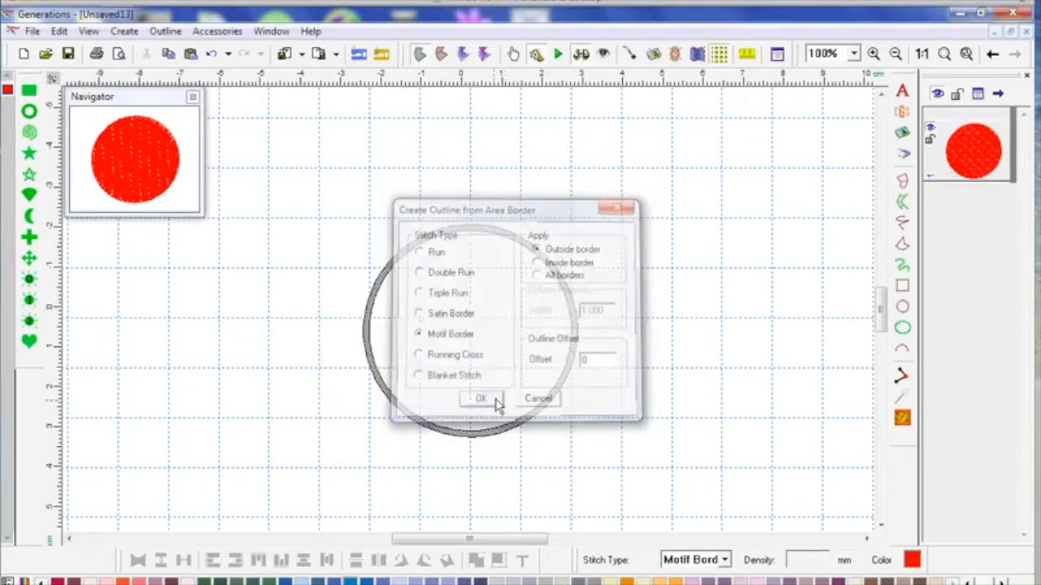
pyautogui.click(903, 419)
# - Delete the filled circle and move the remaining motif ring about 4.3 cm to the left
pyautogui.click(993, 140)
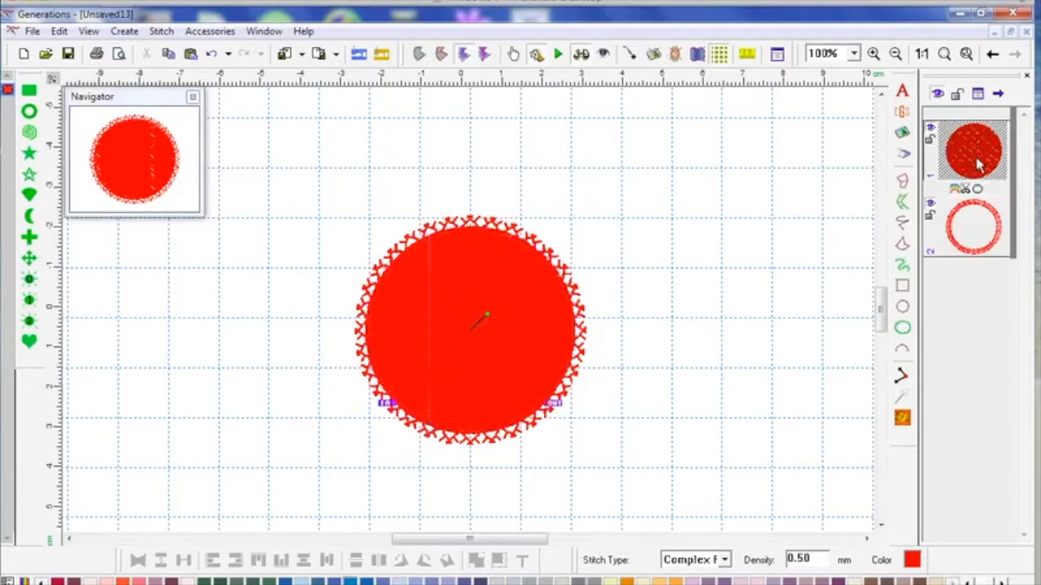
pyautogui.press('Delete')
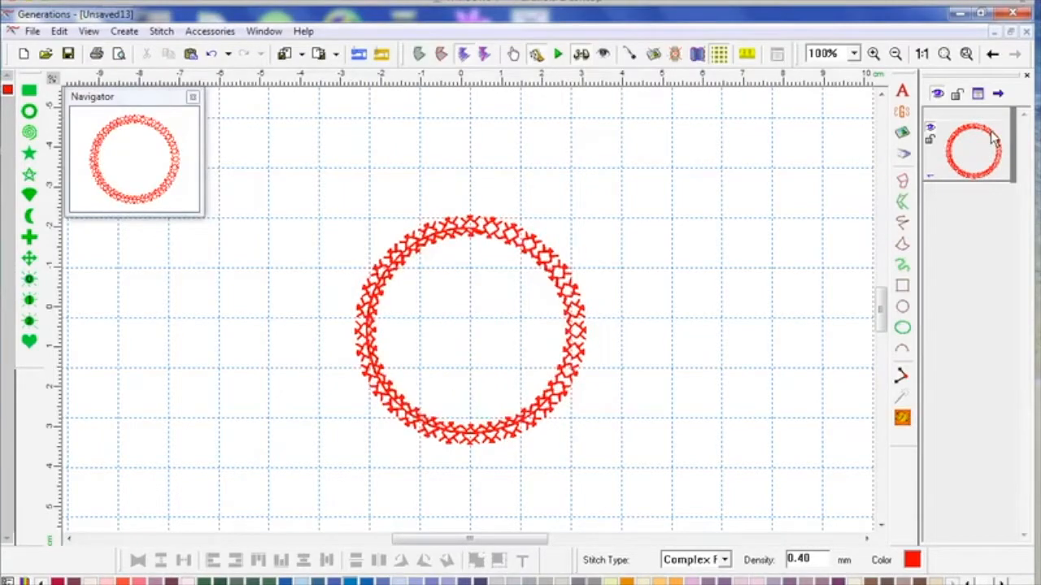
pyautogui.moveTo(562, 355); pyautogui.dragTo(390, 361)
# - Make three copies of the motif ring and spread them out: one upper centre, one lower centre and one at the far right
pyautogui.click(168, 53)
pyautogui.click(192, 54)
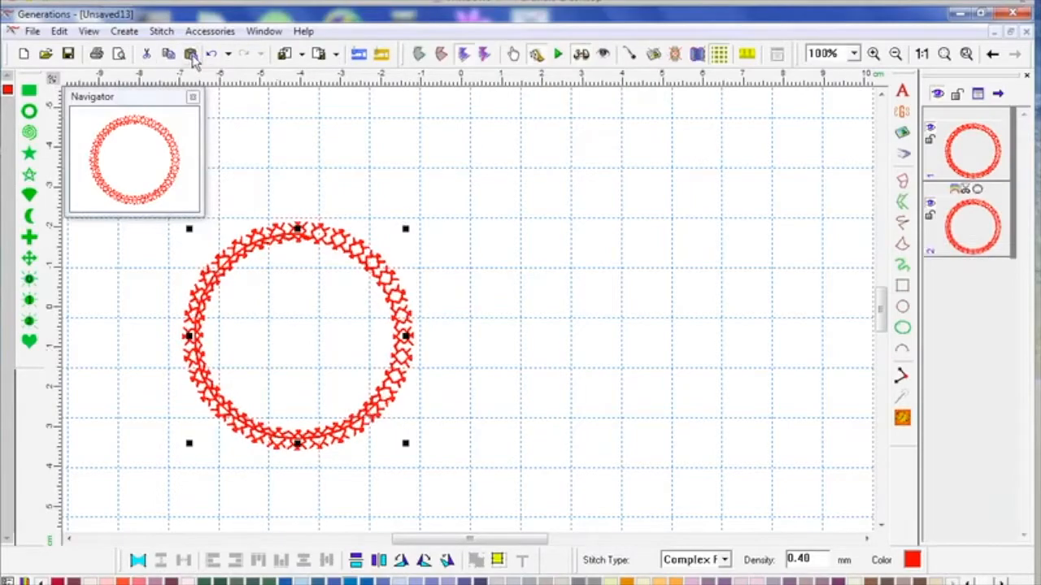
pyautogui.click(191, 53)
pyautogui.click(192, 57)
pyautogui.moveTo(397, 310); pyautogui.dragTo(630, 171)
pyautogui.click(407, 382)
pyautogui.moveTo(406, 382); pyautogui.dragTo(858, 372)
pyautogui.moveTo(392, 406); pyautogui.dragTo(624, 472)
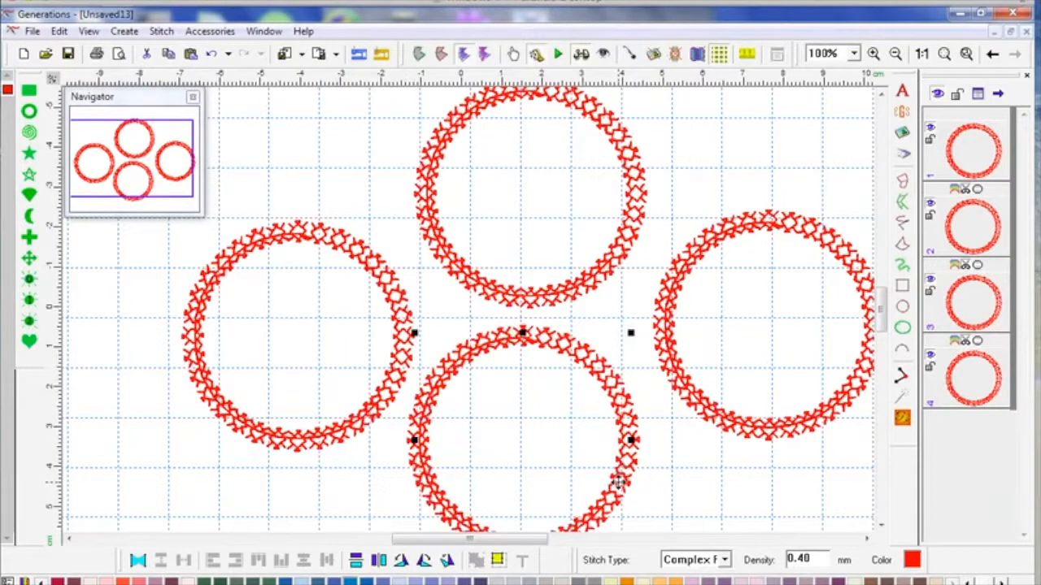
# - In the upper ring's stitch properties, choose HP-House-9 as Motif A
pyautogui.click(387, 289)
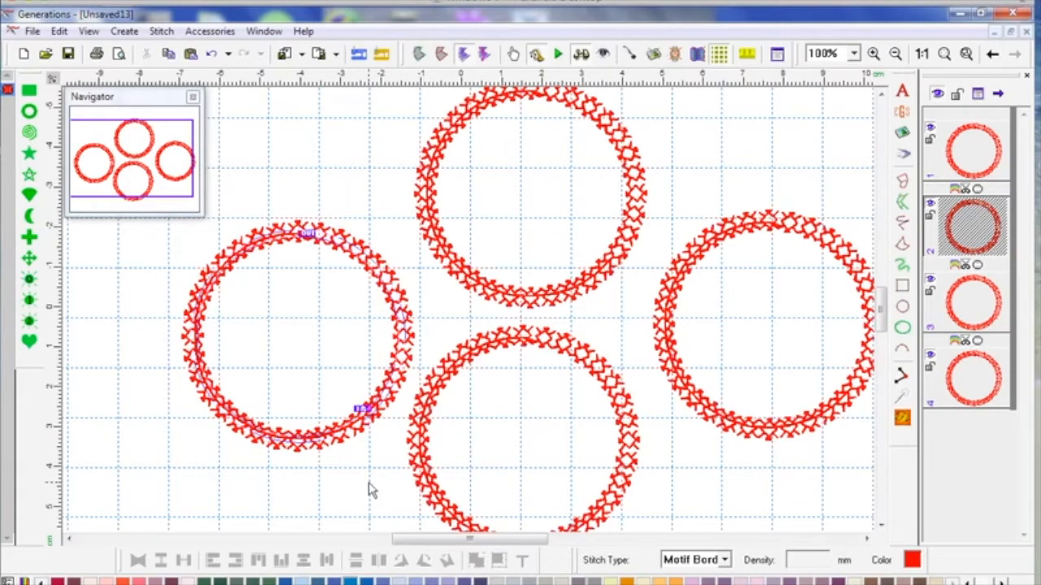
pyautogui.click(640, 189)
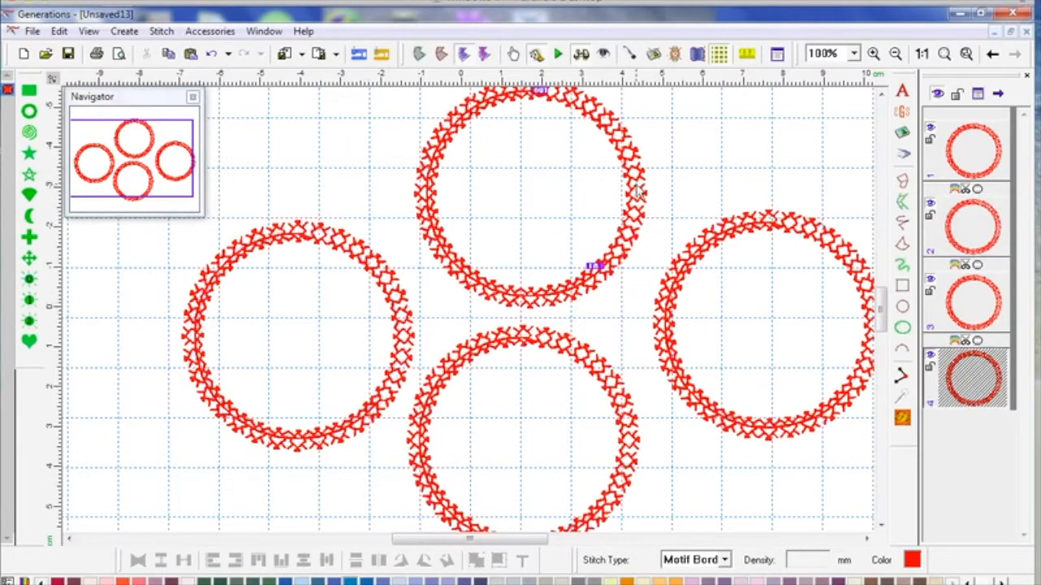
pyautogui.moveTo(883, 309); pyautogui.dragTo(883, 307)
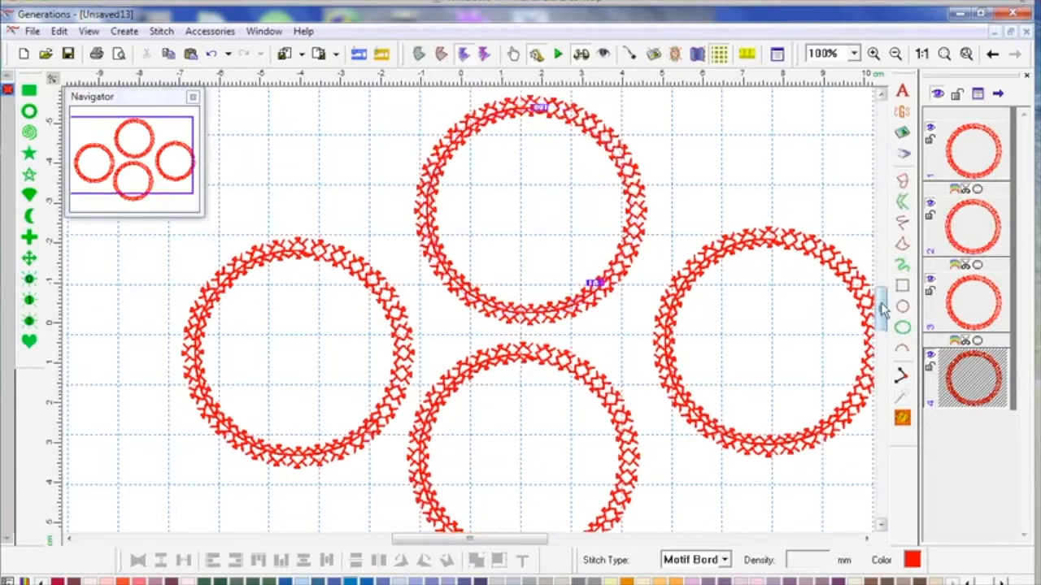
pyautogui.doubleClick(643, 472)
pyautogui.click(451, 142)
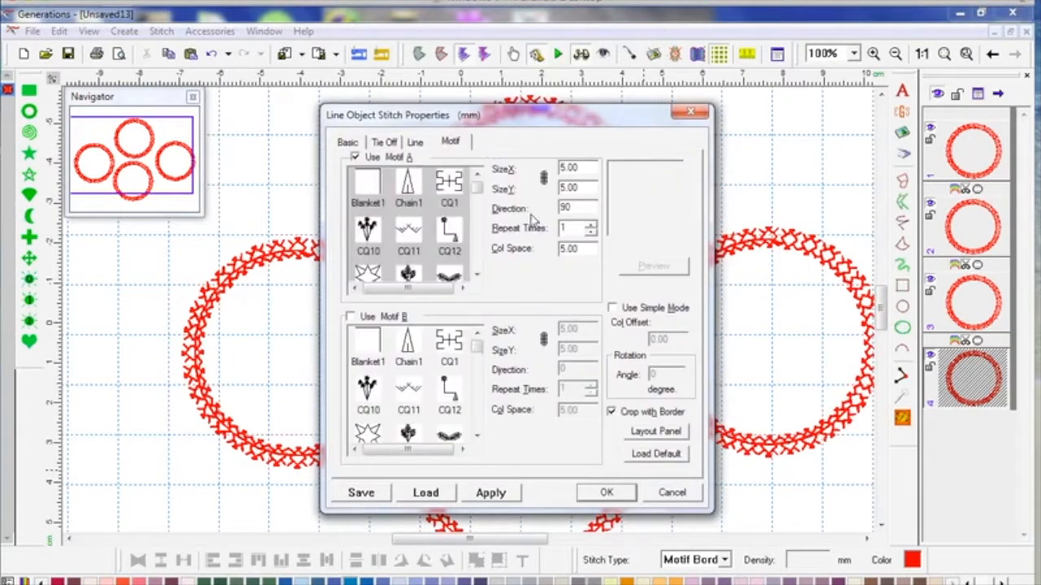
pyautogui.moveTo(475, 241); pyautogui.dragTo(476, 218)
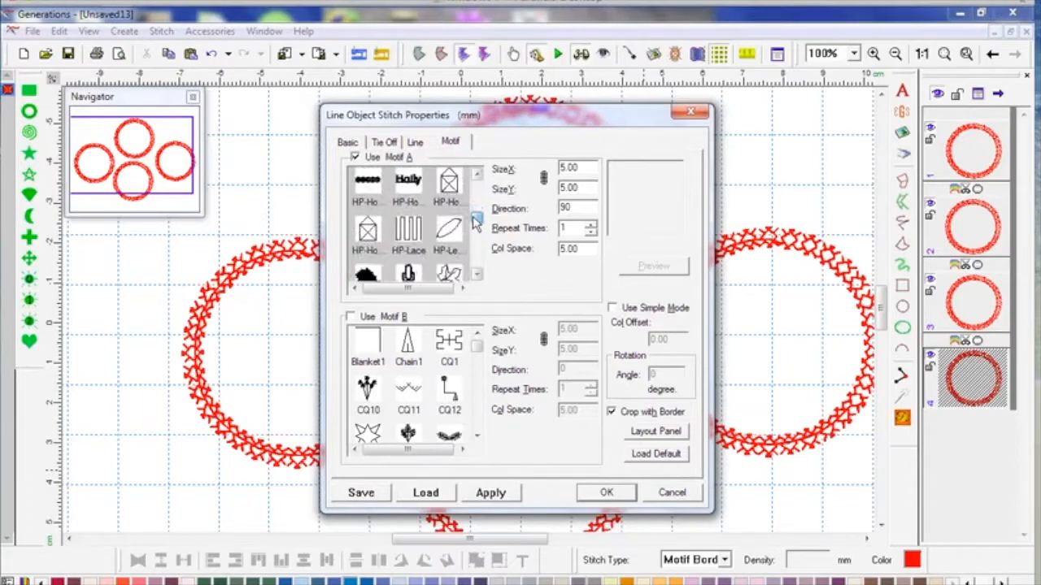
pyautogui.click(368, 233)
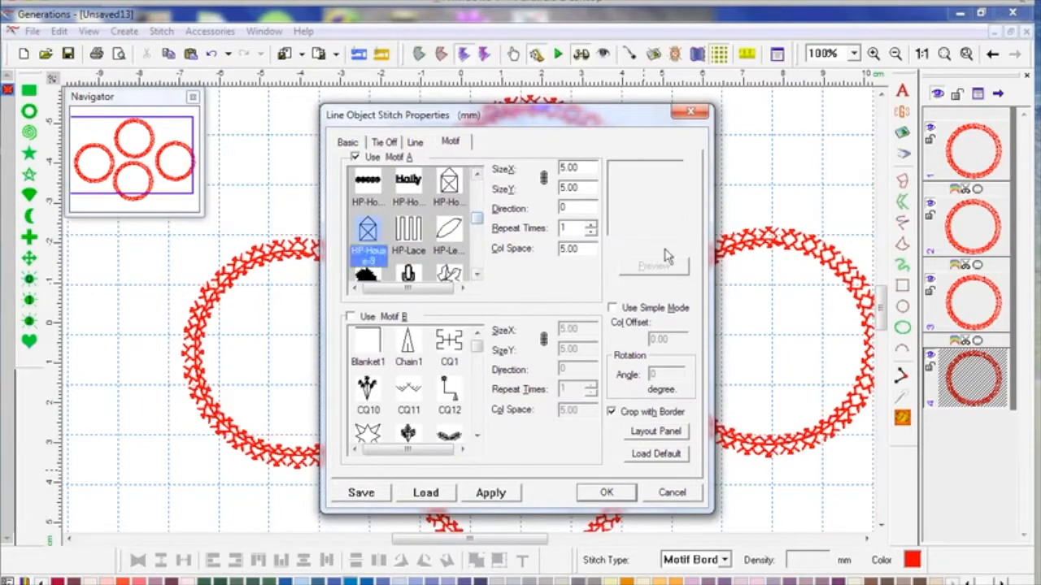
# - Rotate the house motif to a direction of 51.90 with a column space of 5.56 in the layout preview, and apply it
pyautogui.click(662, 433)
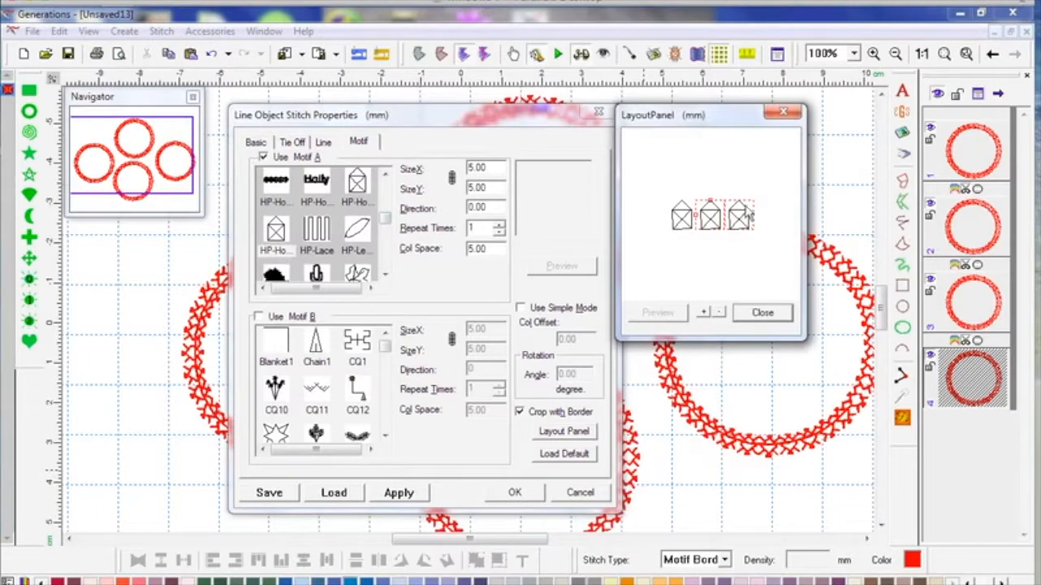
pyautogui.moveTo(747, 216); pyautogui.dragTo(717, 228)
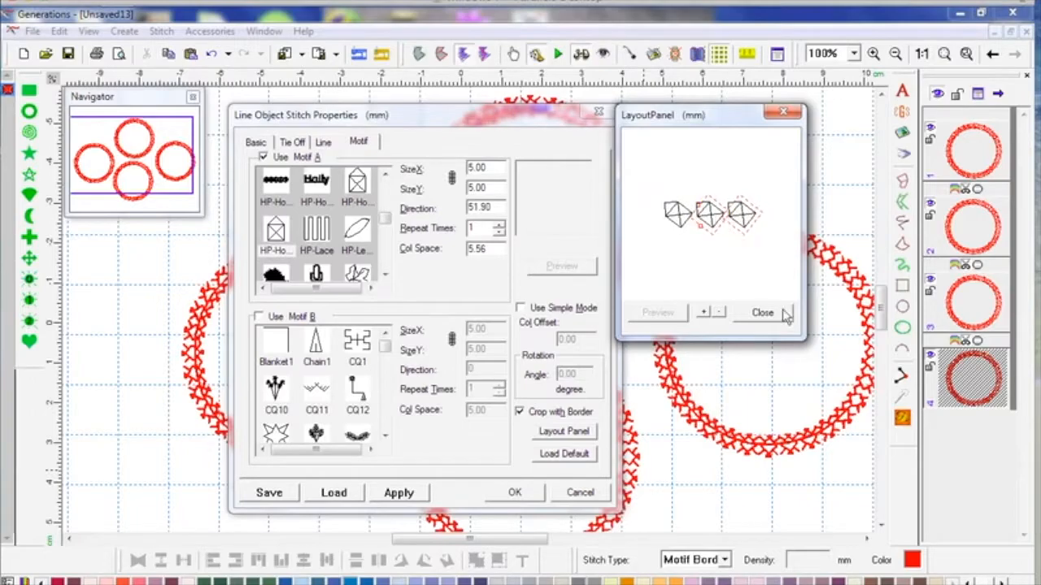
pyautogui.click(764, 315)
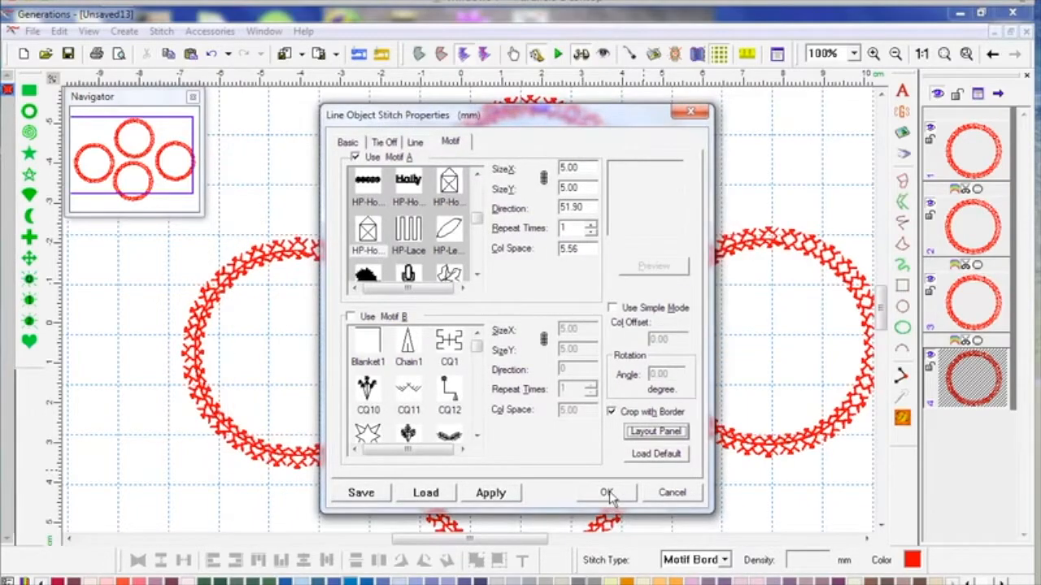
pyautogui.click(606, 493)
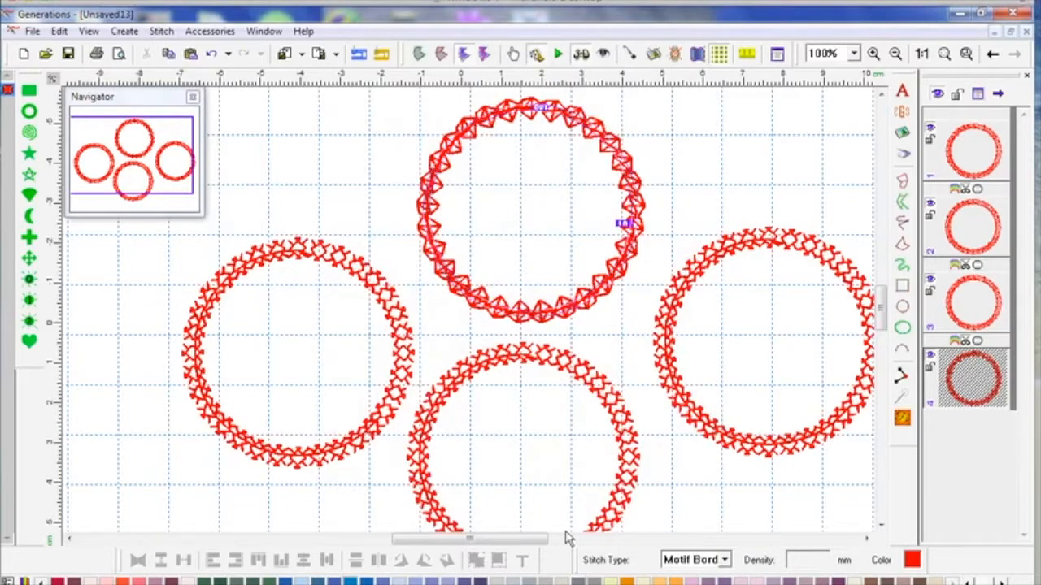
# - Set the upper ring's house motif to 7 mm in both X and Y, and turn on Simple Mode
pyautogui.rightClick(671, 473)
pyautogui.click(450, 143)
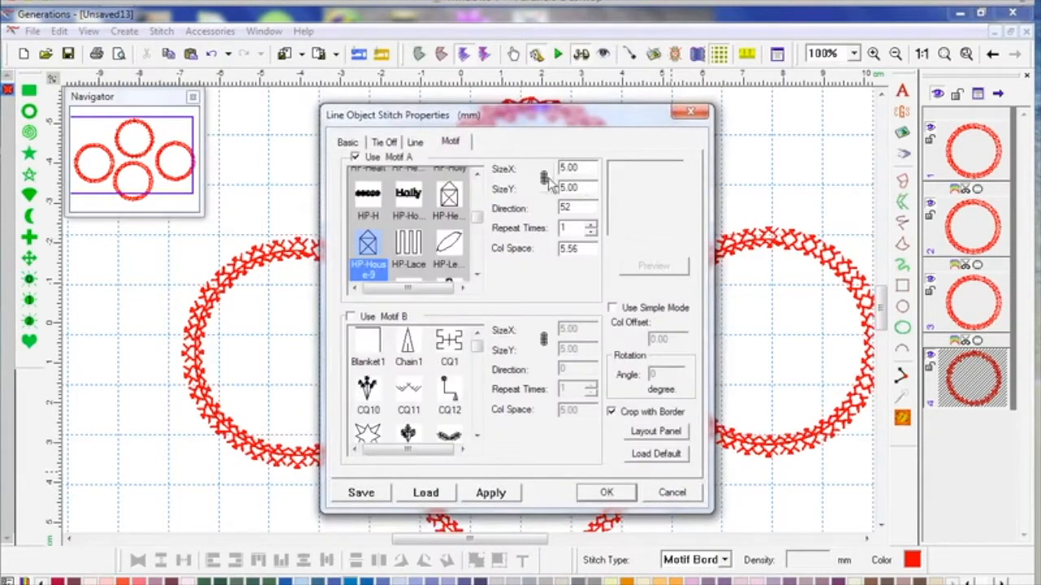
pyautogui.doubleClick(570, 167)
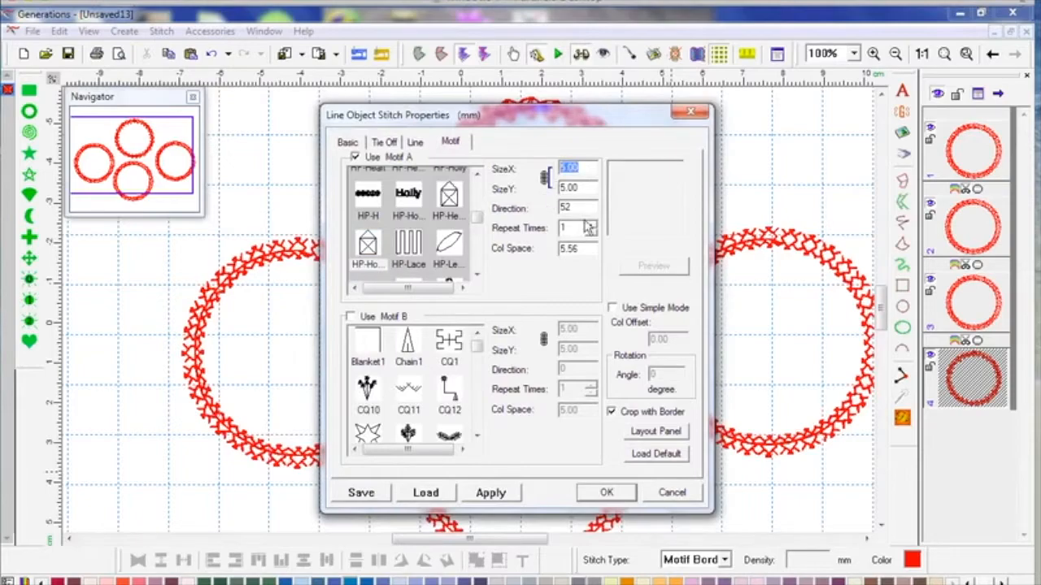
pyautogui.write('7')
pyautogui.click(614, 308)
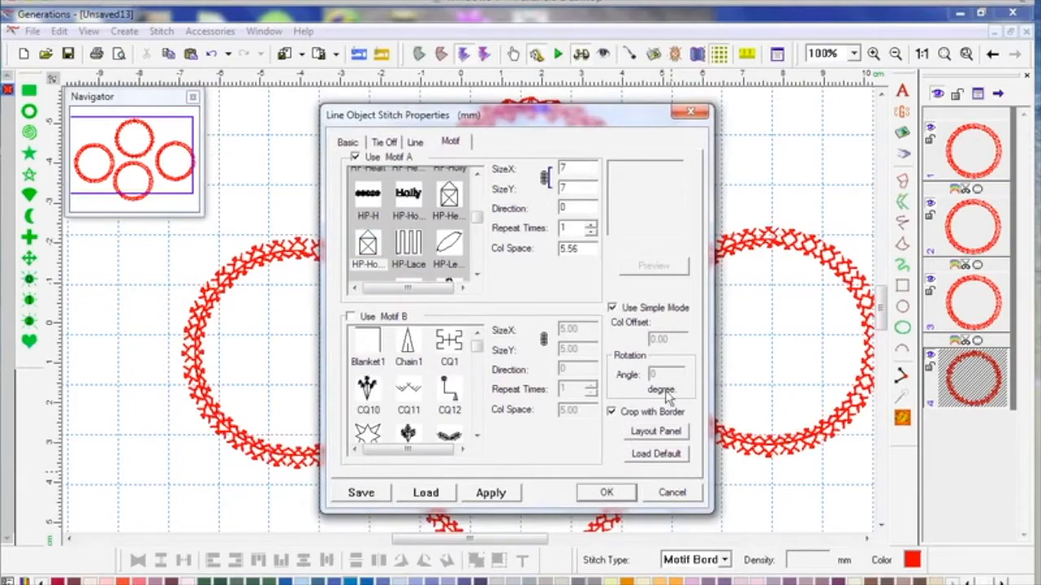
# - Widen the house motif's column space to 6.88 in the layout preview, apply the properties and deselect the upper ring
pyautogui.click(665, 431)
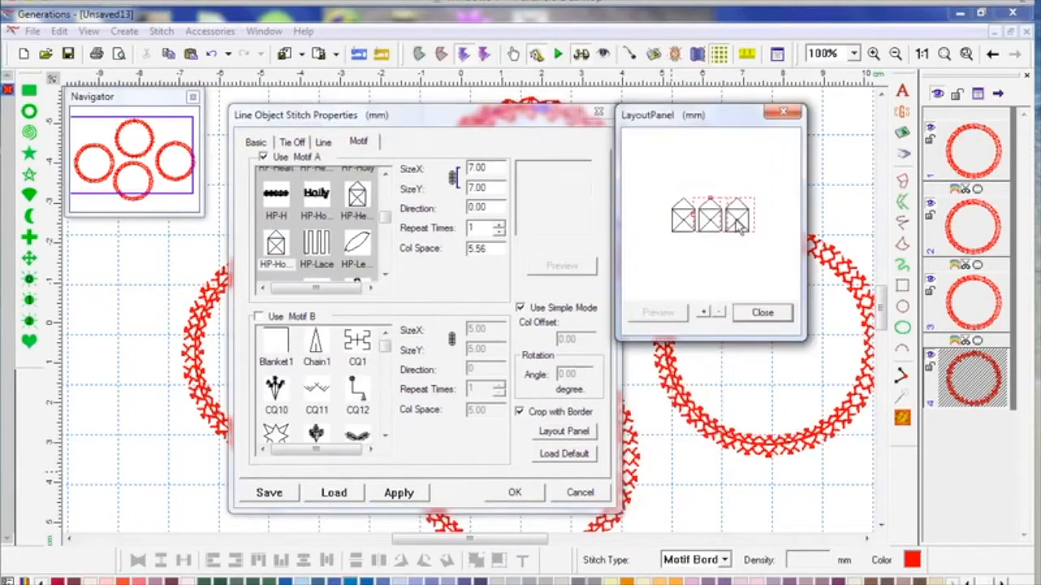
pyautogui.moveTo(742, 228); pyautogui.dragTo(750, 227)
pyautogui.click(762, 313)
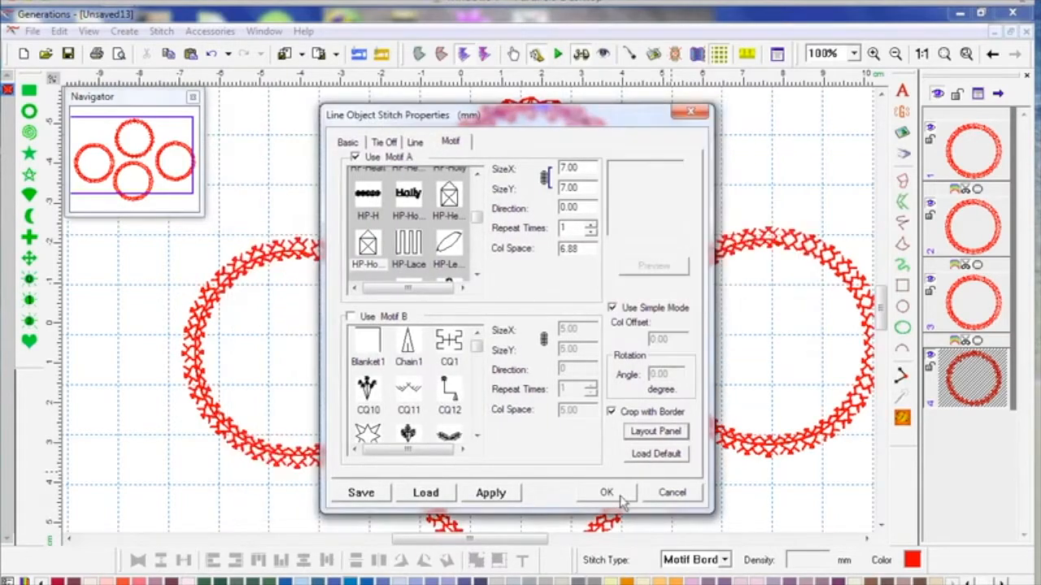
pyautogui.click(607, 493)
pyautogui.click(645, 462)
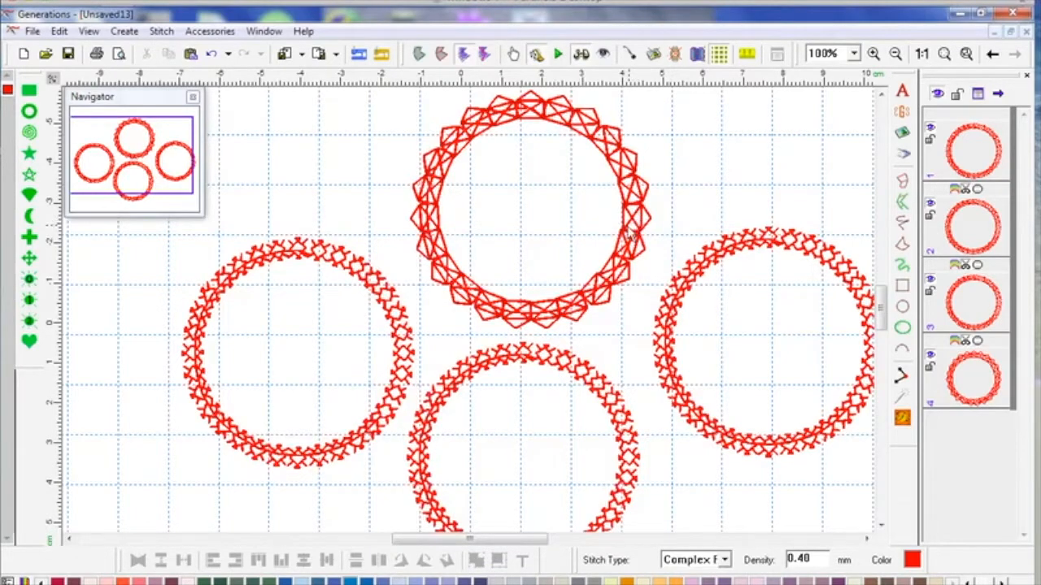
# - Select the house-motif ring, regenerate its stitches and deselect it
pyautogui.click(976, 374)
pyautogui.click(967, 230)
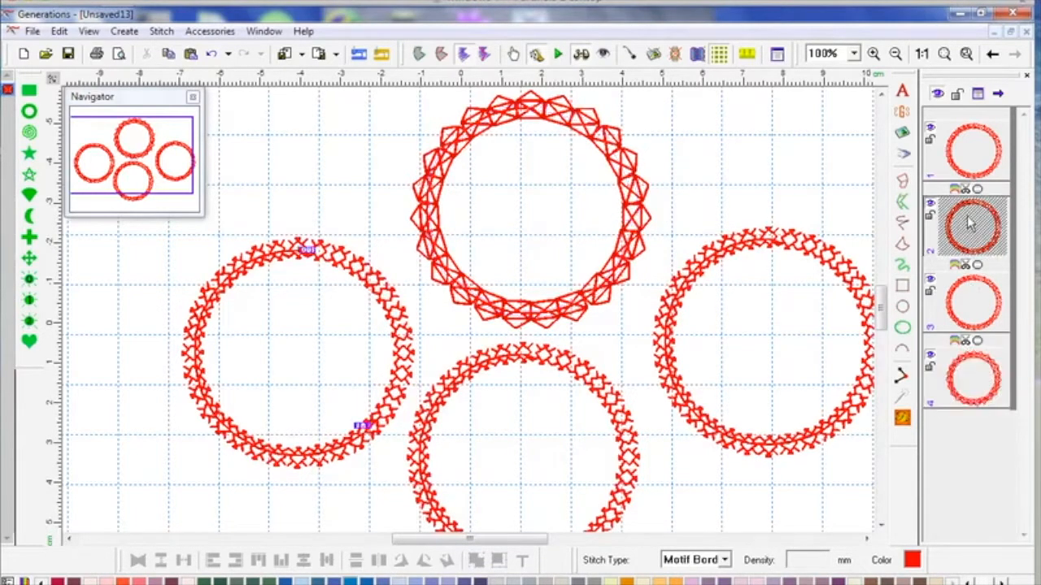
pyautogui.click(959, 372)
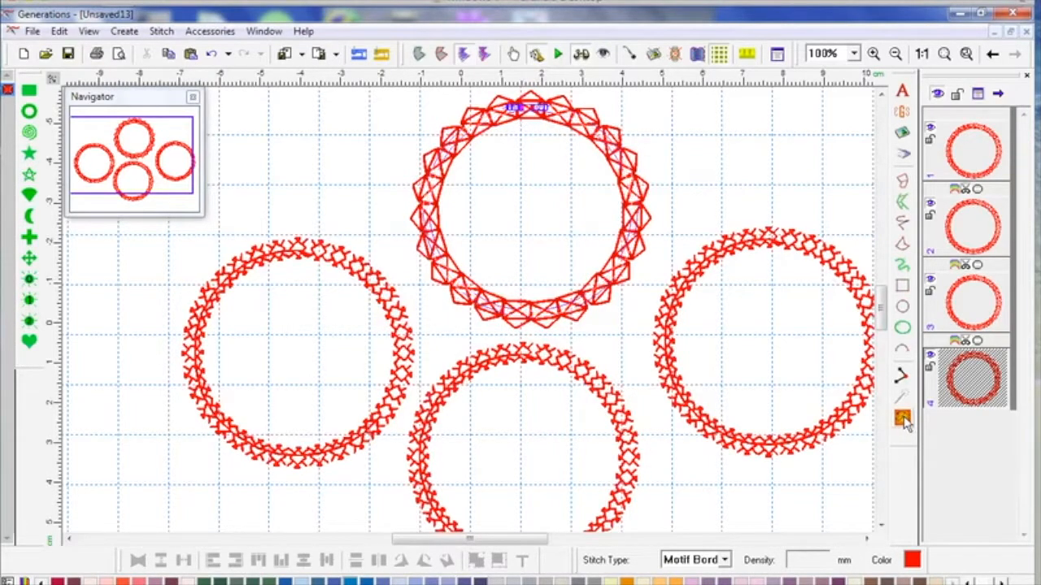
pyautogui.click(639, 262)
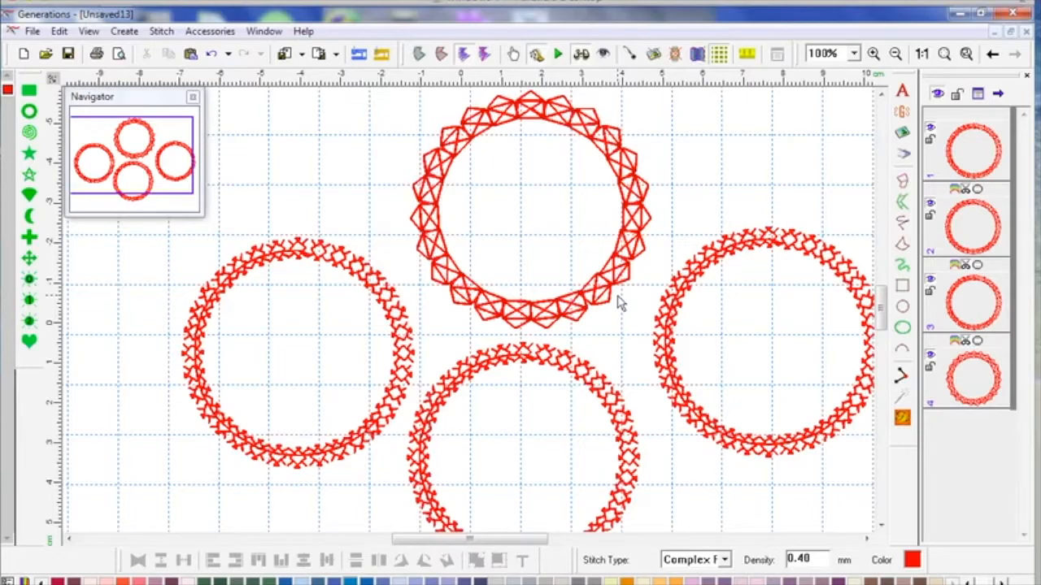
# - Open the right-hand ring's stitch properties and choose the HP-Stem pattern as its Motif A
pyautogui.click(969, 375)
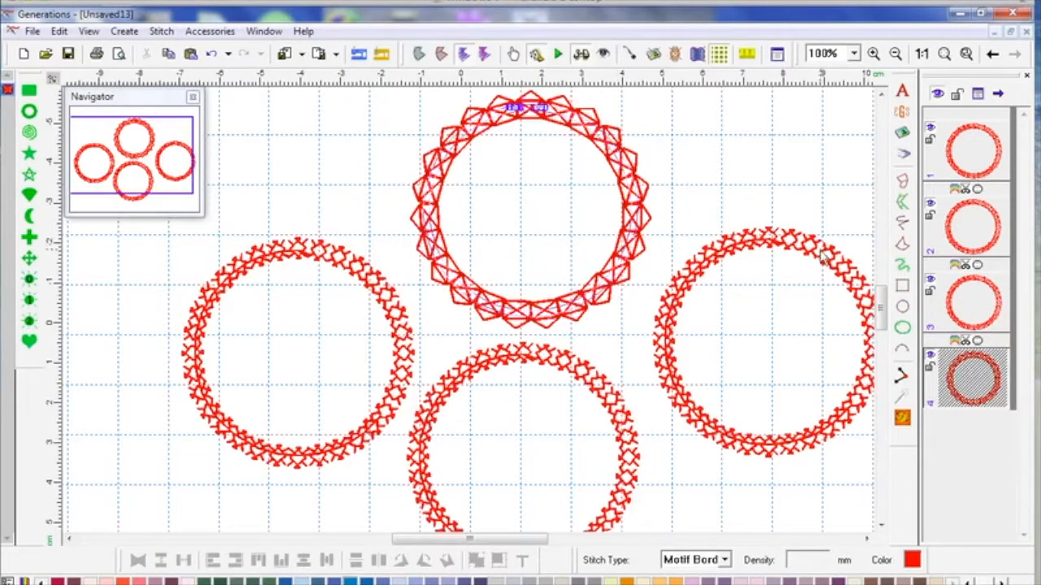
pyautogui.click(943, 322)
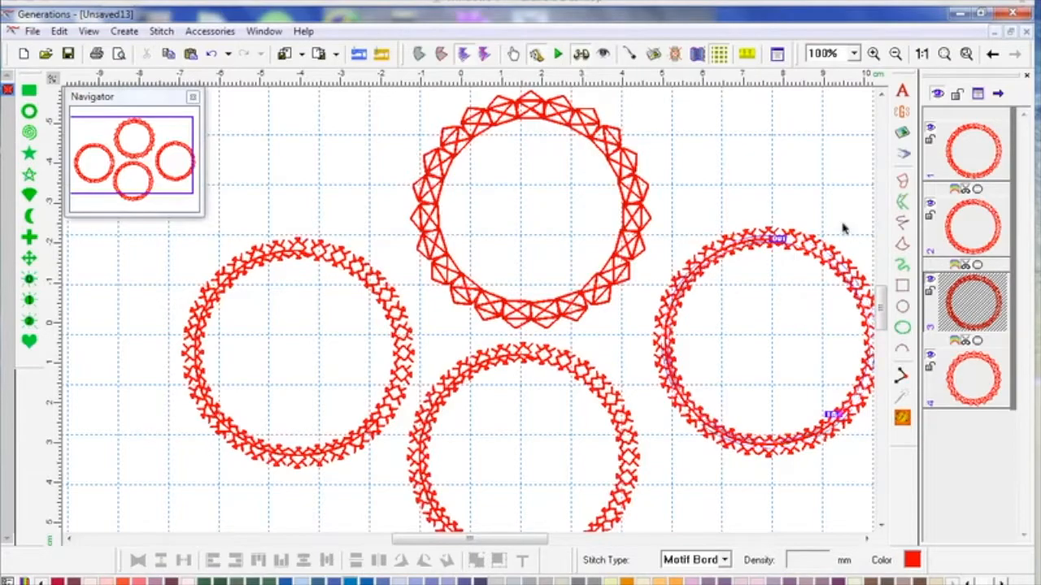
pyautogui.click(836, 193)
pyautogui.click(961, 245)
pyautogui.doubleClick(964, 303)
pyautogui.click(452, 143)
pyautogui.scroll(-2, 477, 250)
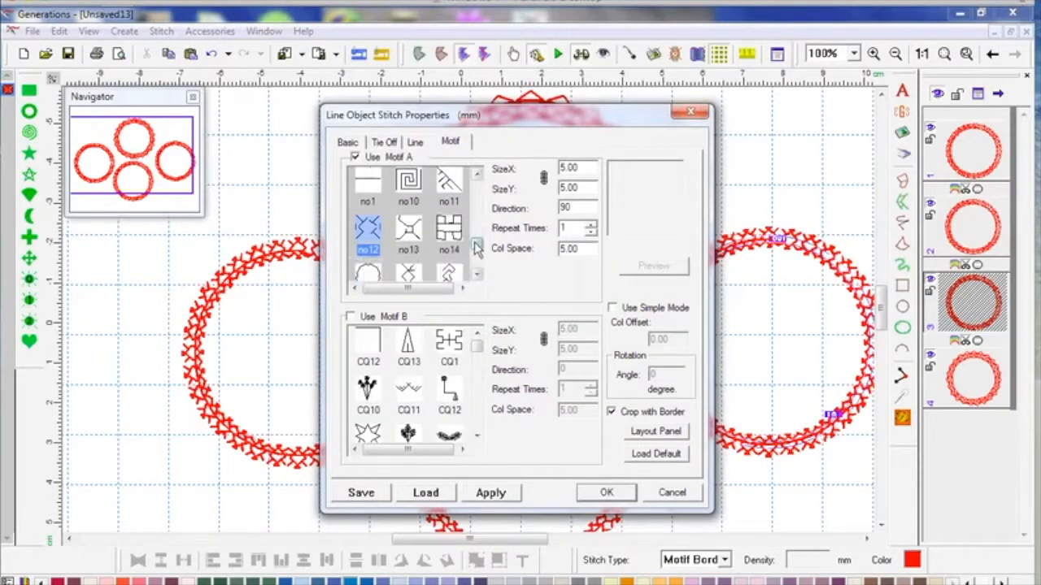
pyautogui.scroll(-5, 478, 249)
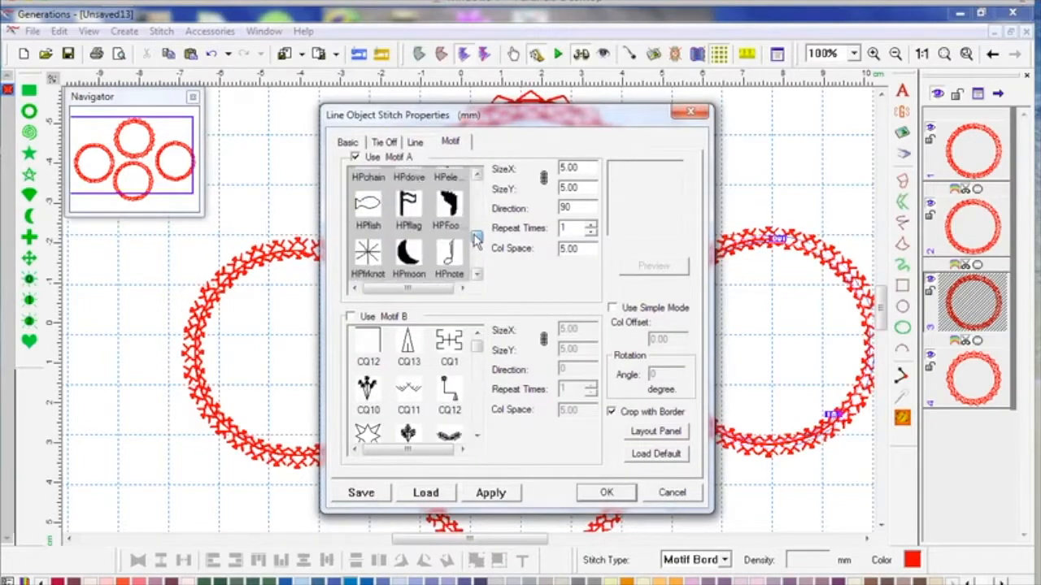
pyautogui.scroll(1, 475, 238)
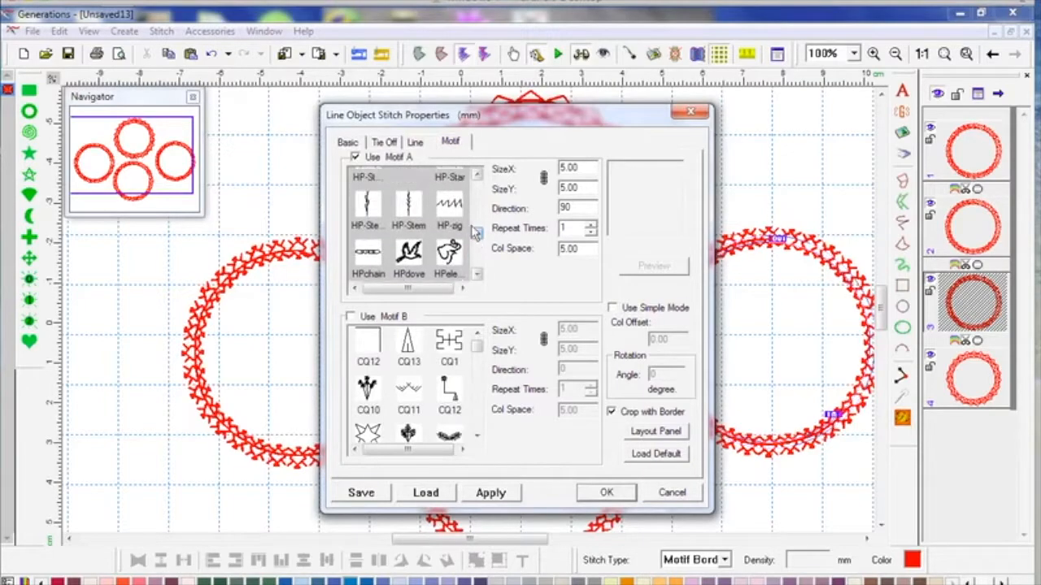
pyautogui.click(408, 205)
# - Set the stem motif's size to 3 mm in X and 2 mm in Y
pyautogui.click(545, 178)
pyautogui.moveTo(579, 168); pyautogui.dragTo(556, 172)
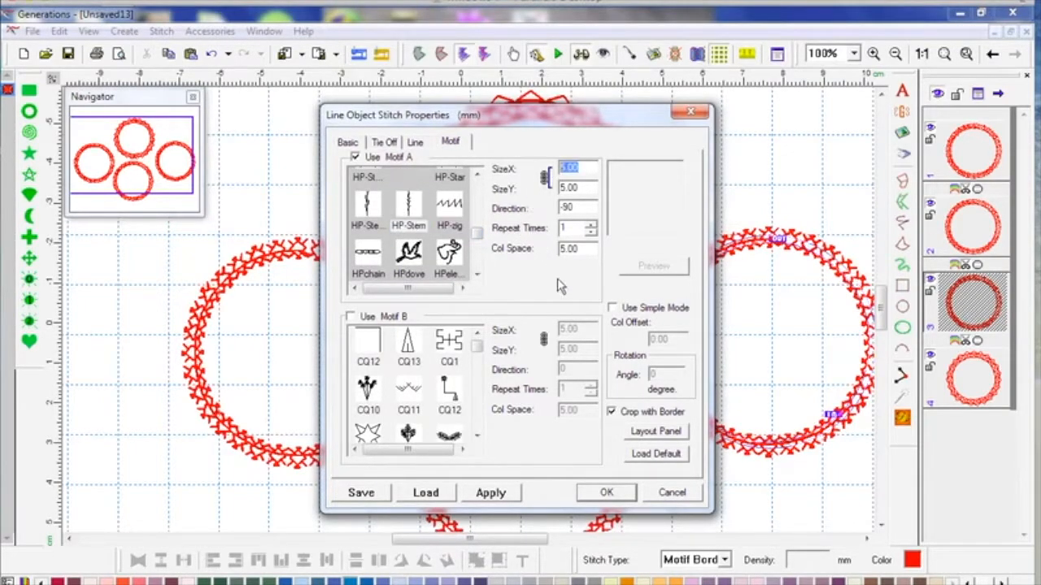
pyautogui.write('3')
pyautogui.press('Tab')
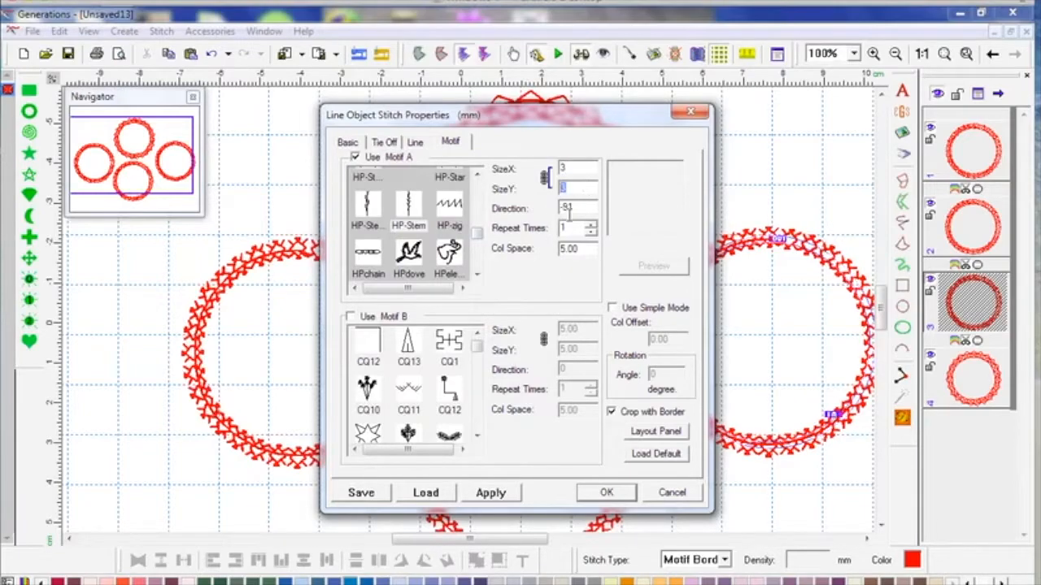
pyautogui.write('2')
pyautogui.moveTo(568, 168); pyautogui.dragTo(543, 185)
pyautogui.write('3')
# - Turn on Simple Mode, tighten the stem motif's column space to 2.15 in the layout preview, and apply the properties
pyautogui.click(613, 309)
pyautogui.click(656, 431)
pyautogui.moveTo(747, 228); pyautogui.dragTo(720, 225)
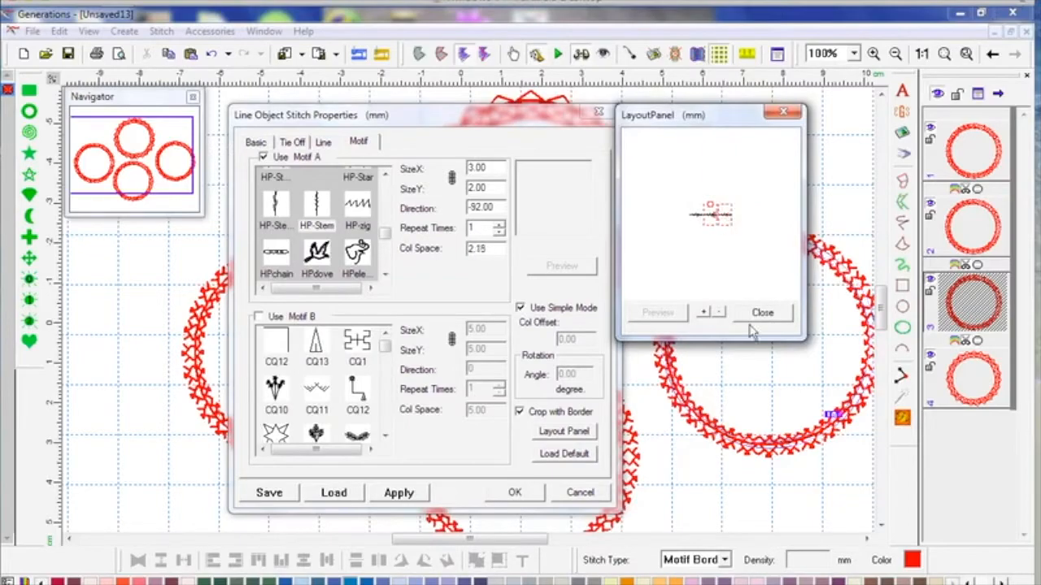
pyautogui.click(762, 312)
pyautogui.click(602, 492)
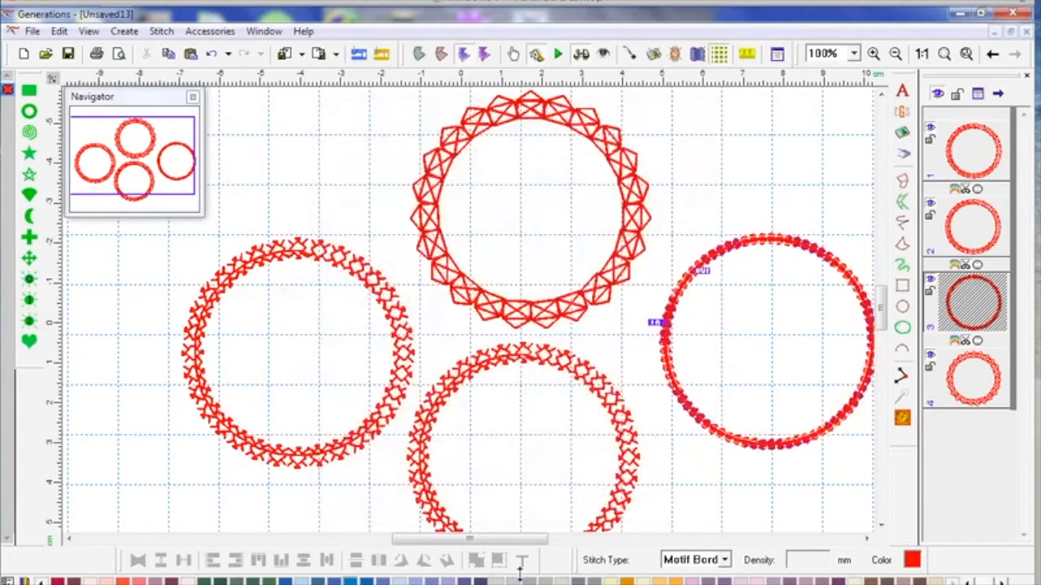
# - Set the right-hand ring's stem motif to 5 mm in X, check it in the layout preview and apply it
pyautogui.moveTo(517, 542); pyautogui.dragTo(551, 543)
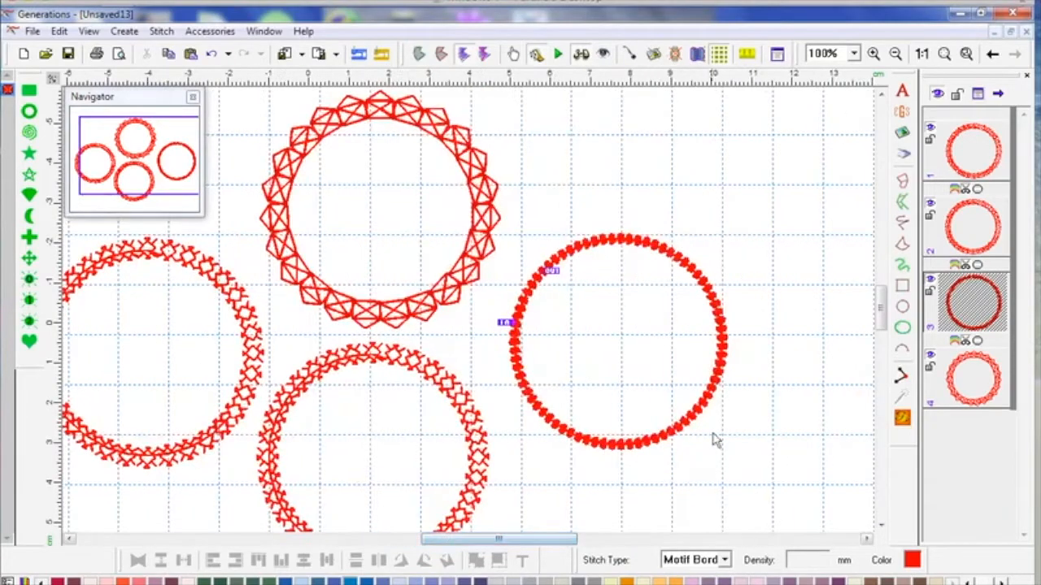
pyautogui.doubleClick(714, 440)
pyautogui.click(450, 141)
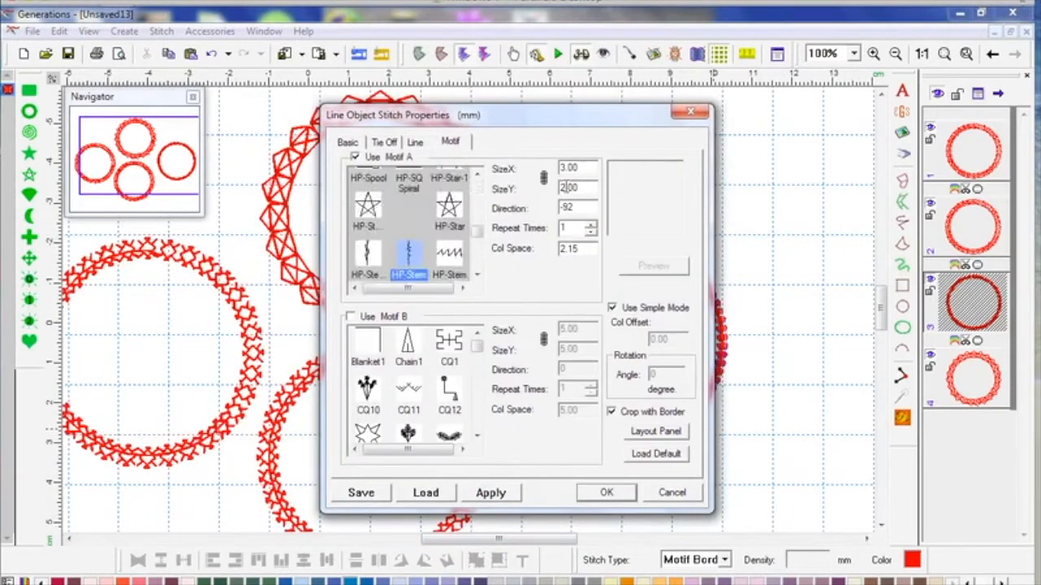
pyautogui.doubleClick(579, 167)
pyautogui.write('5')
pyautogui.click(656, 431)
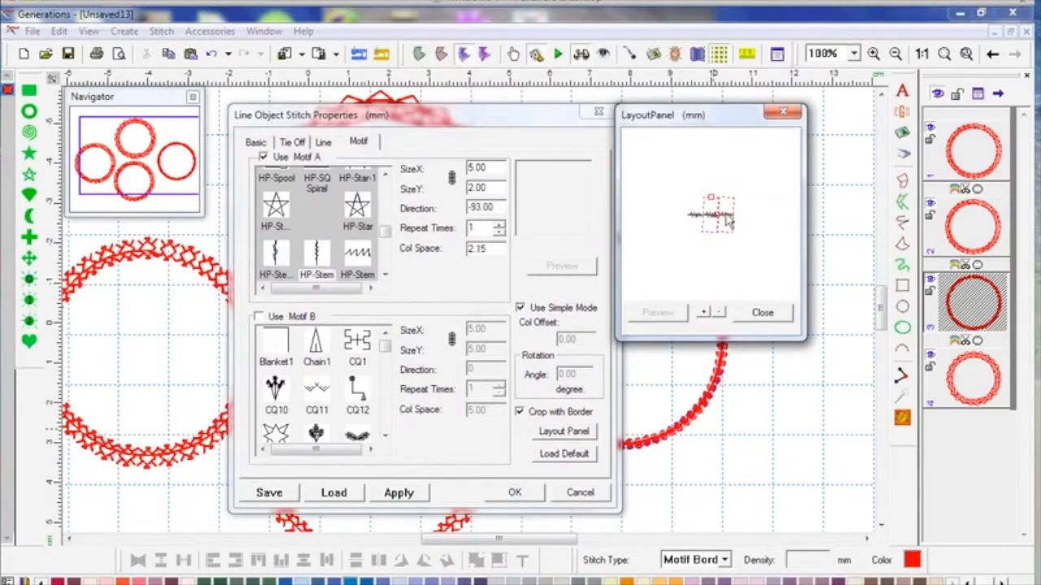
pyautogui.click(762, 312)
pyautogui.click(605, 491)
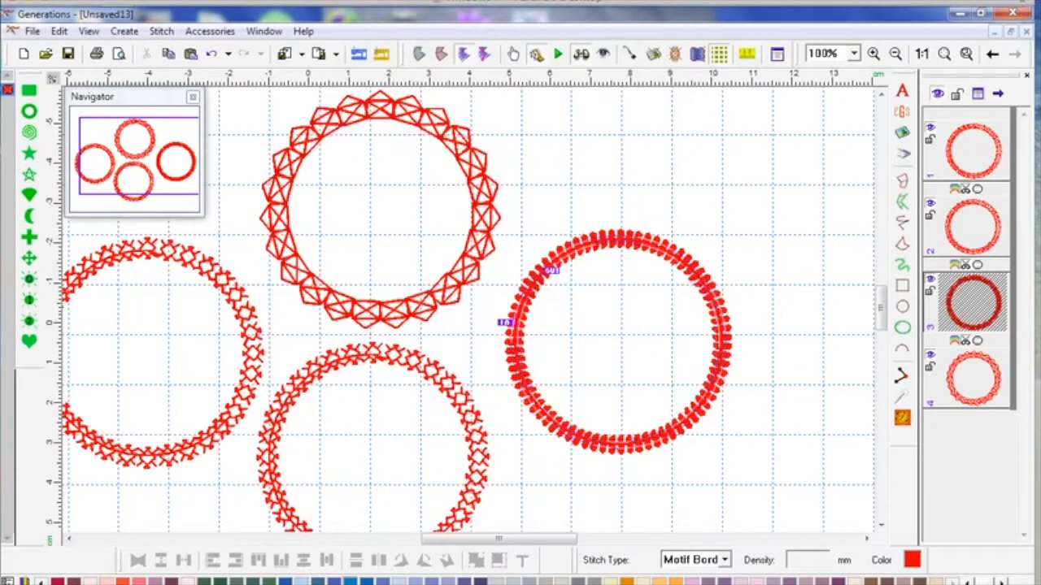
# - Open the lower ring's stitch properties and change its stitch type to Blanket Stitch
pyautogui.moveTo(883, 312); pyautogui.dragTo(882, 316)
pyautogui.click(968, 235)
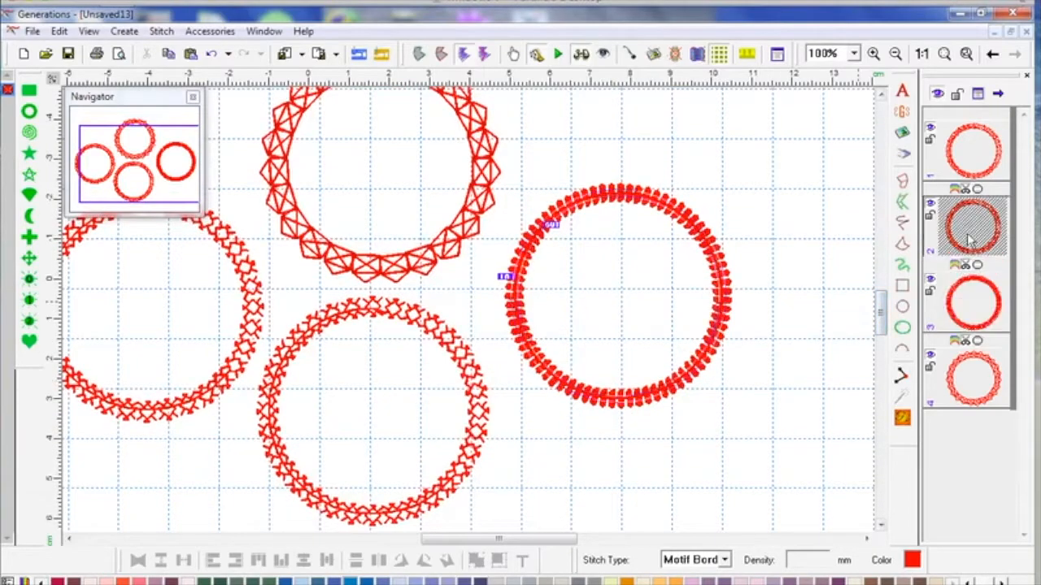
pyautogui.click(969, 162)
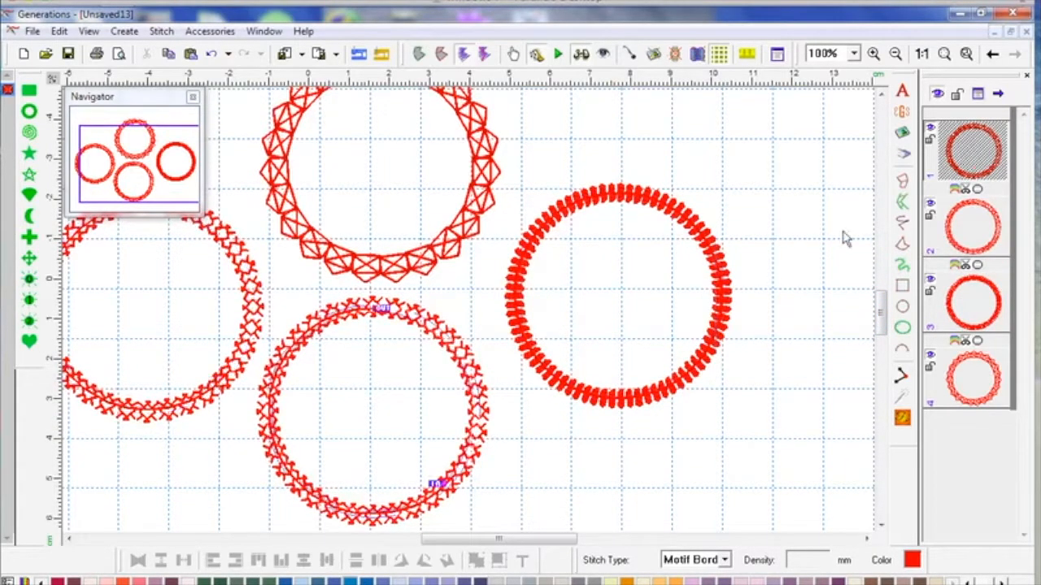
pyautogui.doubleClick(481, 418)
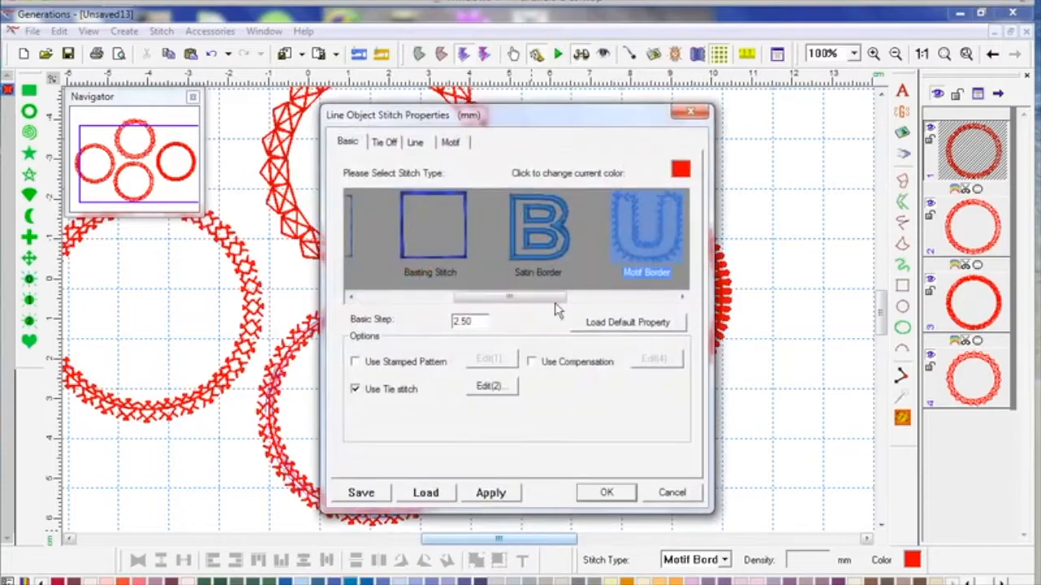
pyautogui.moveTo(525, 298); pyautogui.dragTo(640, 299)
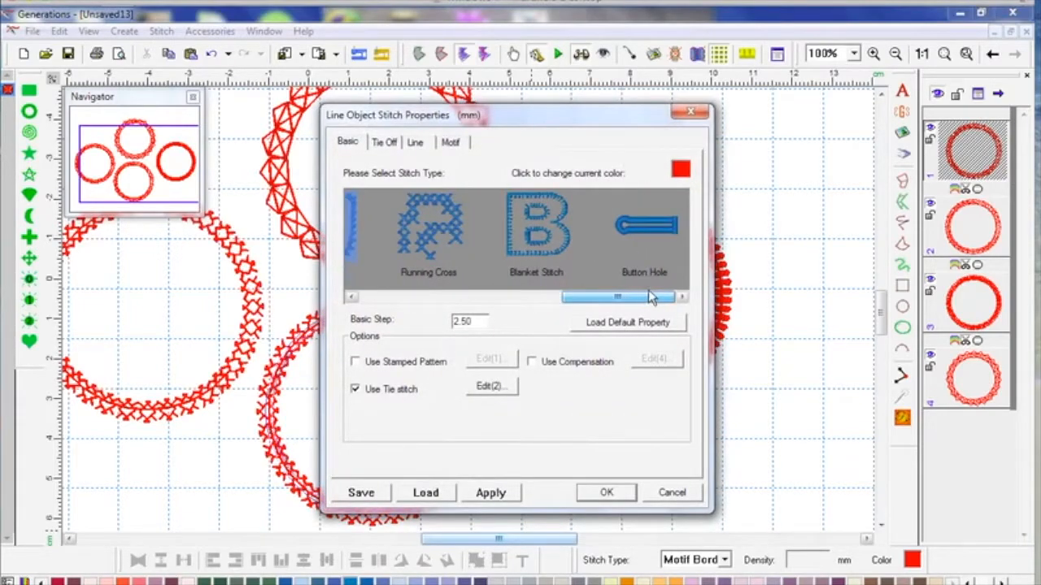
pyautogui.click(537, 239)
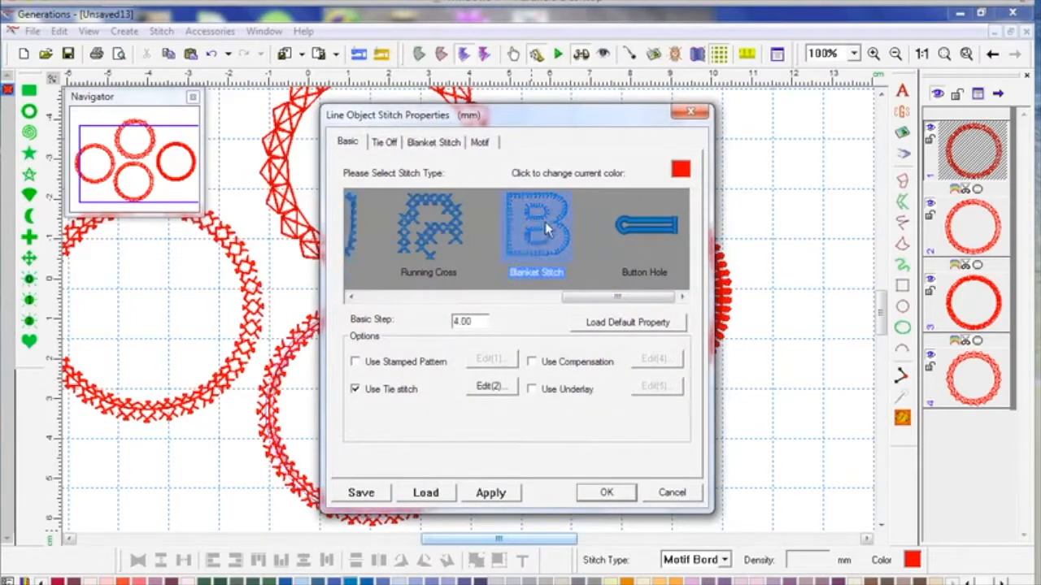
# - Set the blanket stitch direction to Double with left and right branch angles of 30, apply it and deselect the lower ring
pyautogui.click(451, 143)
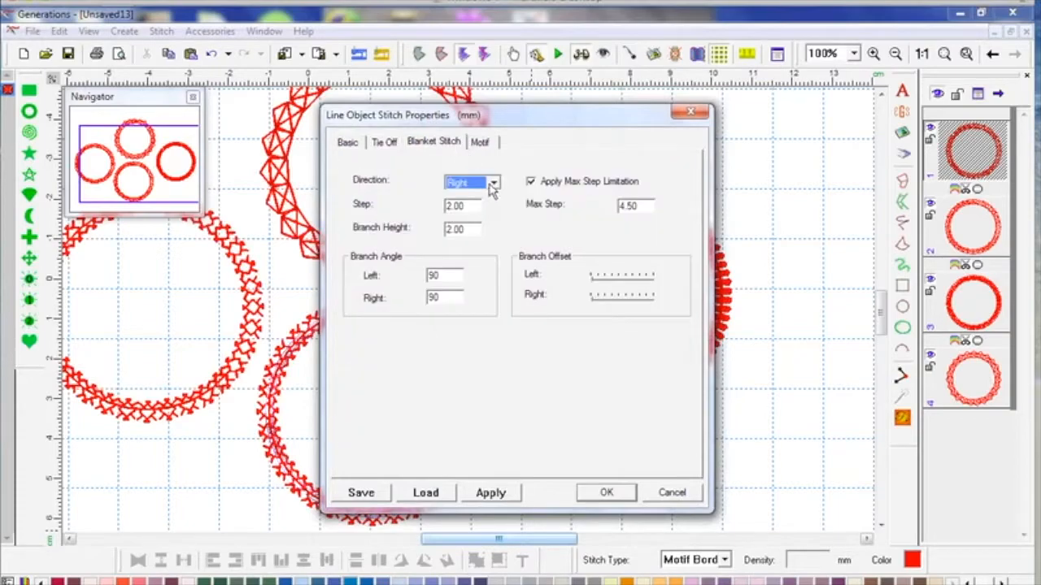
pyautogui.click(493, 182)
pyautogui.click(469, 220)
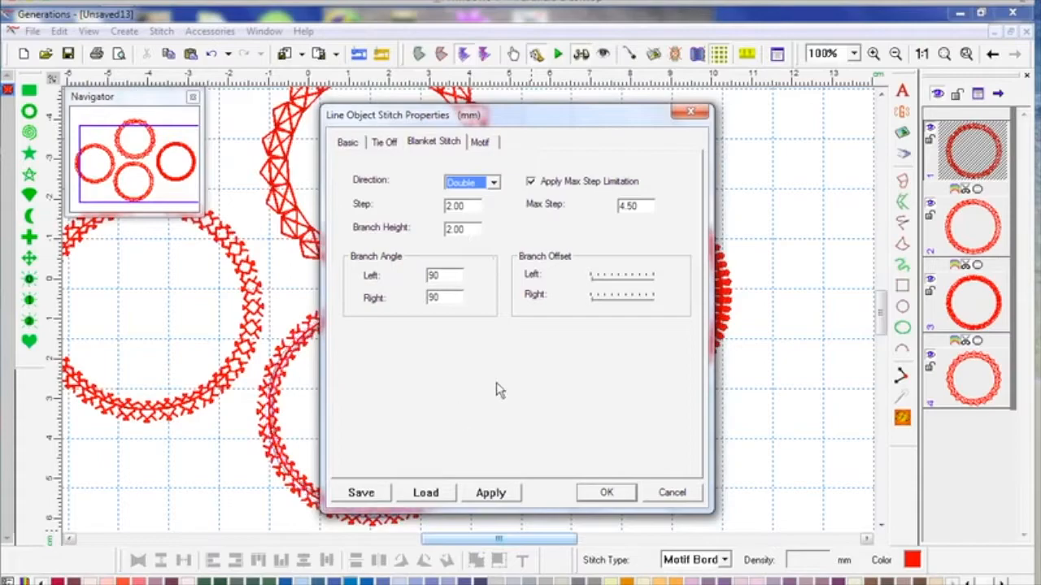
pyautogui.doubleClick(442, 276)
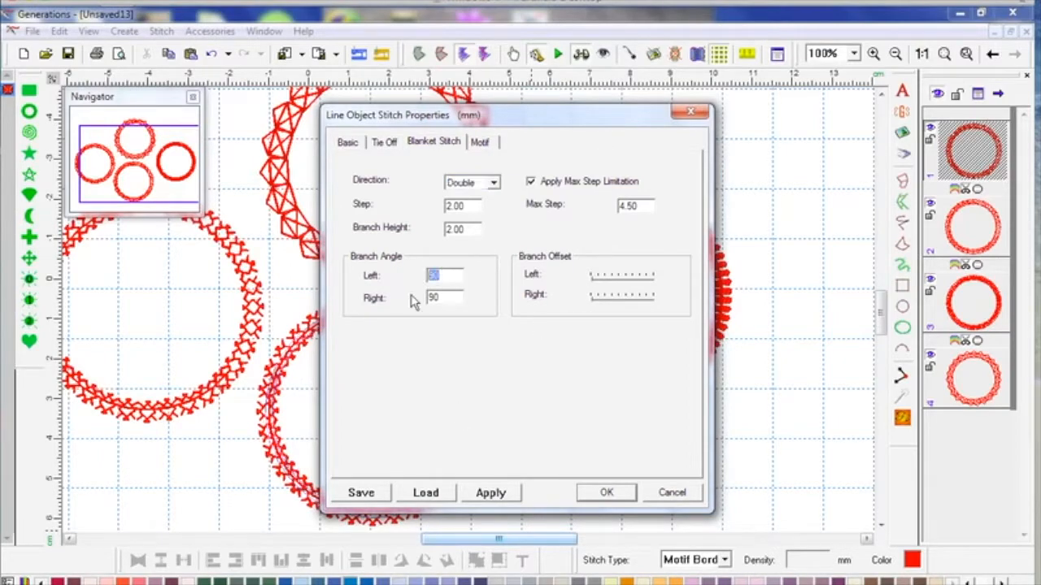
pyautogui.write('30')
pyautogui.press('Tab')
pyautogui.write('30')
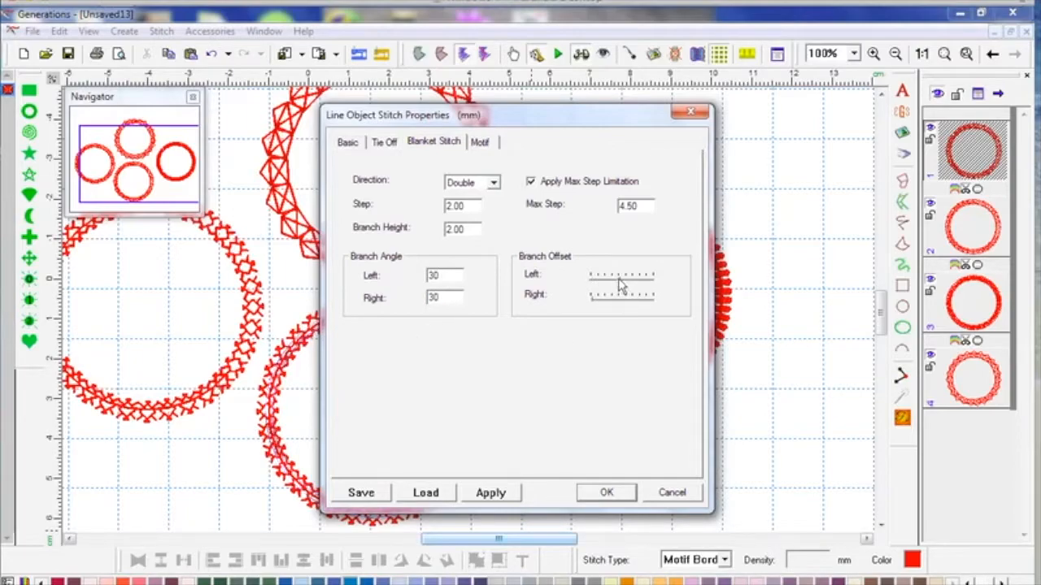
pyautogui.click(608, 493)
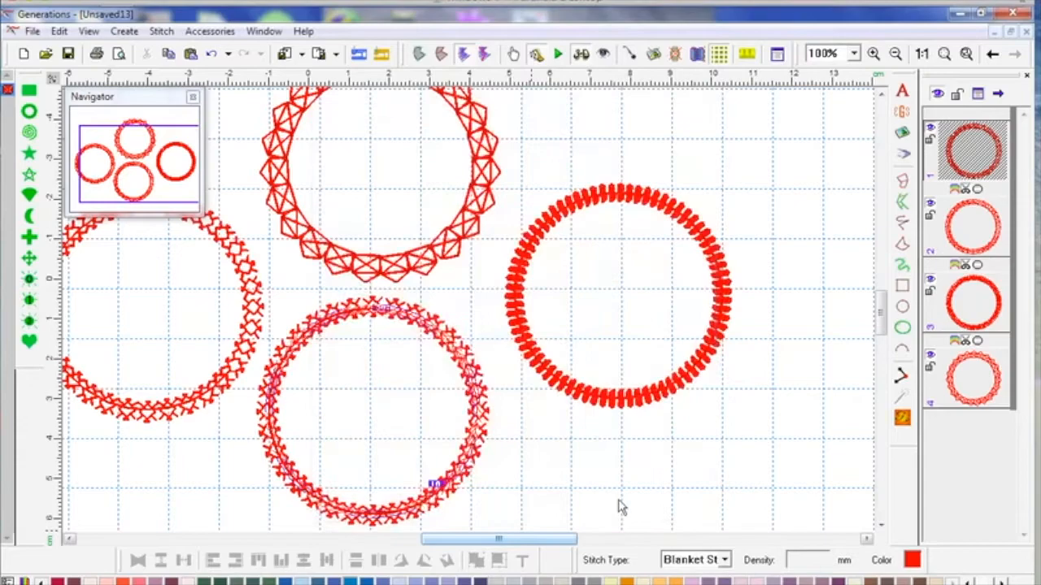
pyautogui.click(618, 506)
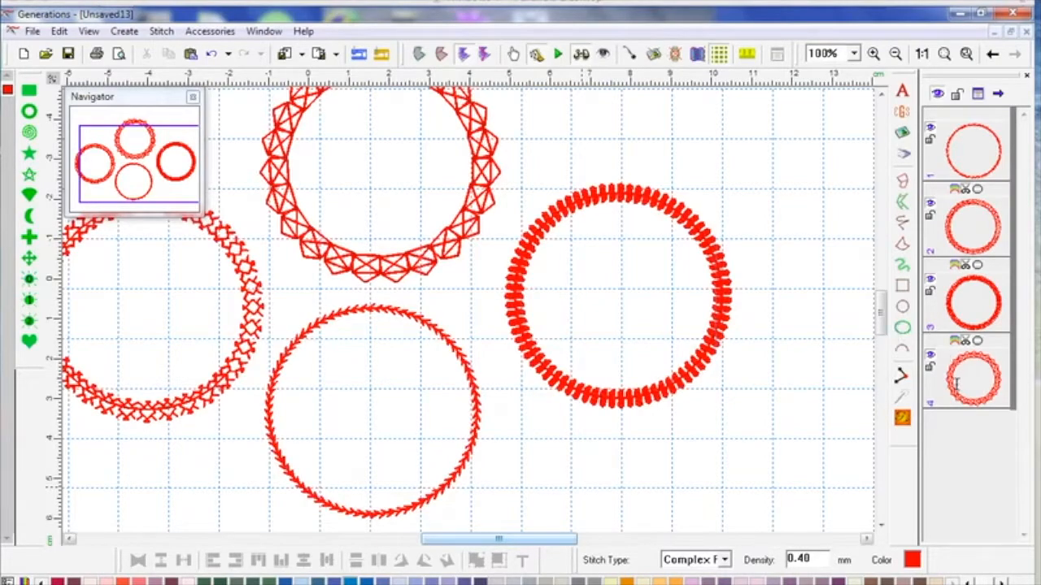
# - Select all four rings and delete them from the design
pyautogui.click(732, 366)
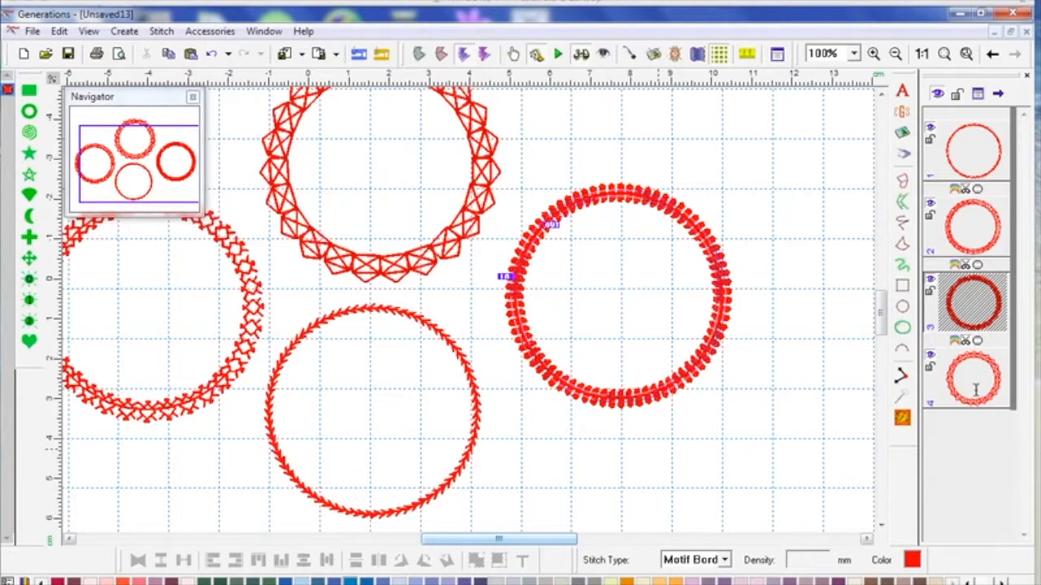
pyautogui.moveTo(560, 539); pyautogui.dragTo(529, 550)
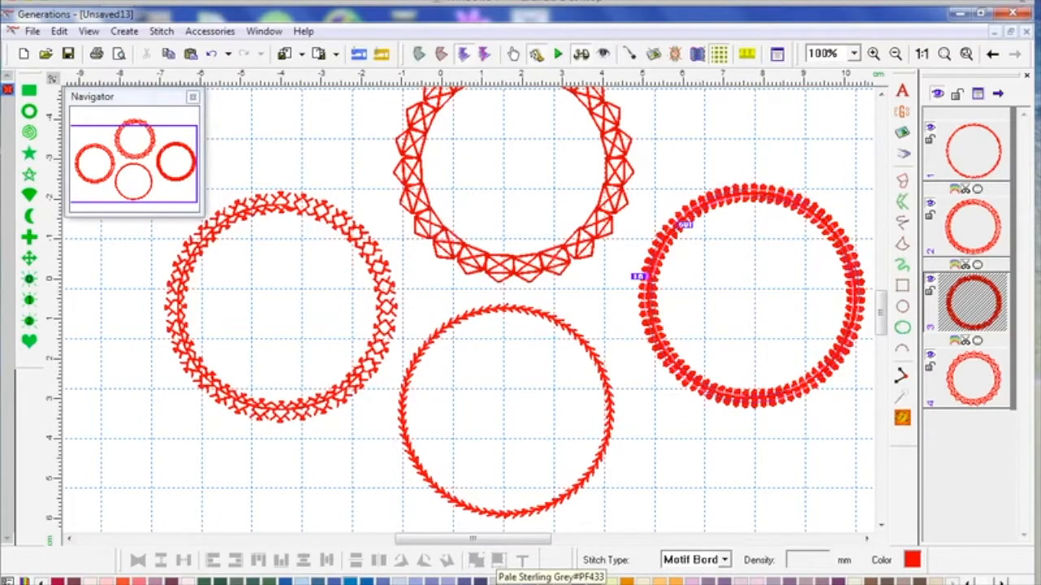
pyautogui.click(974, 169)
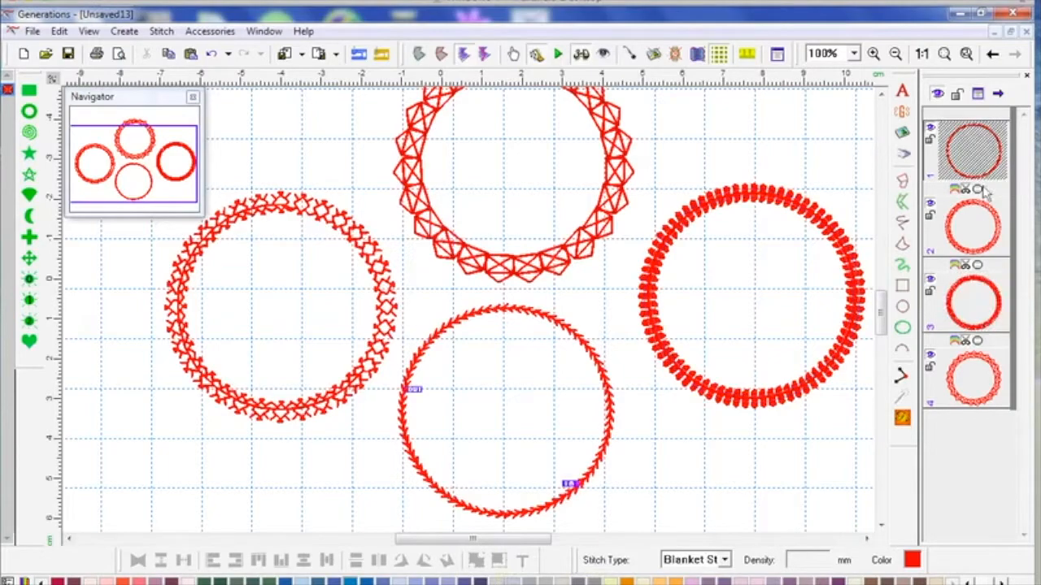
pyautogui.keyDown('shift'); pyautogui.click(969, 367); pyautogui.keyUp('shift')
pyautogui.press('Delete')
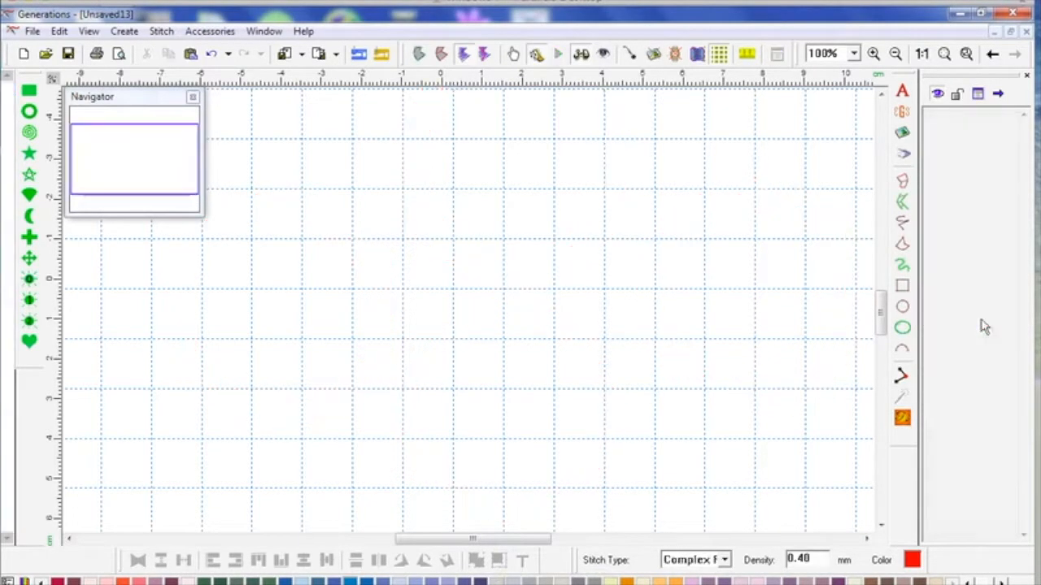
# - Draw a Complex Fill circle about 5 cm in diameter in the middle of the workspace, recolour it light orange and deselect it
pyautogui.click(902, 307)
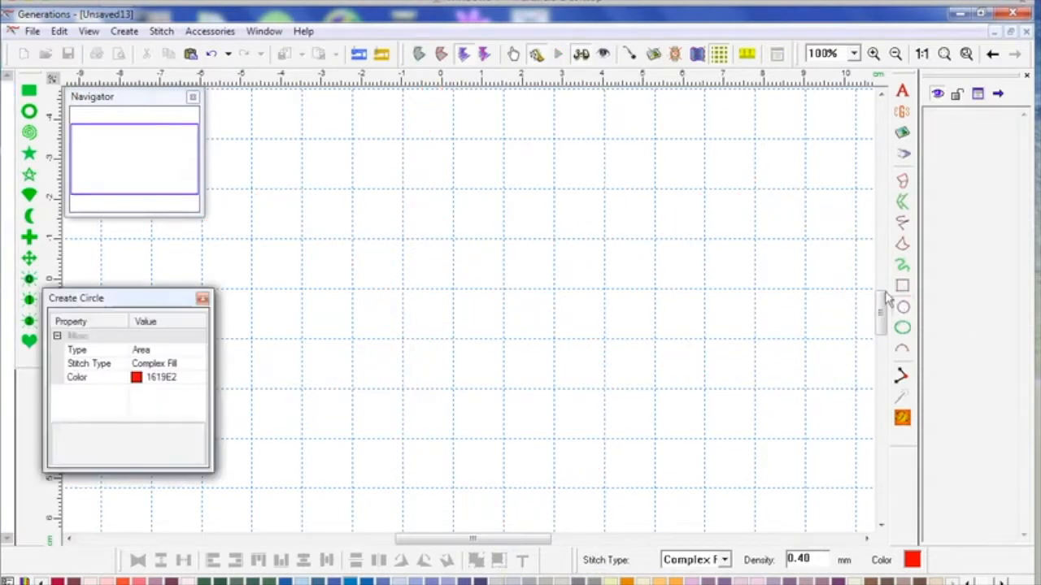
pyautogui.moveTo(389, 216); pyautogui.dragTo(601, 423)
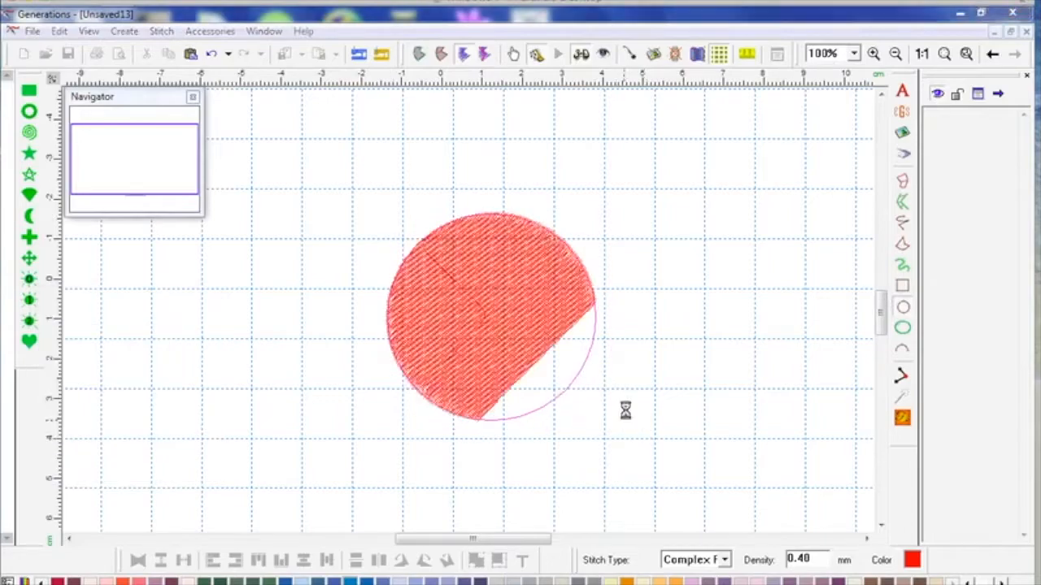
pyautogui.rightClick(628, 402)
pyautogui.click(661, 582)
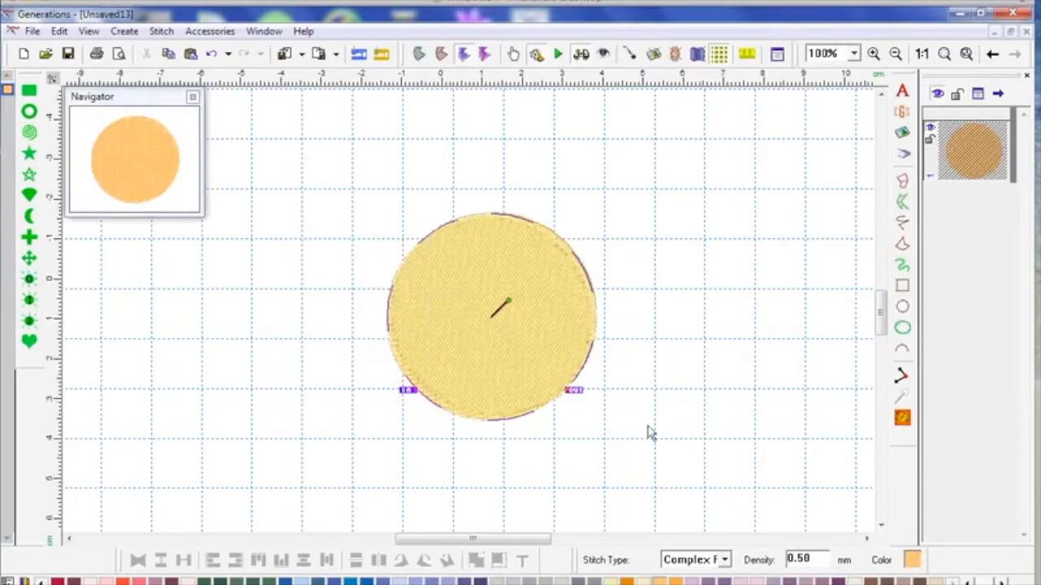
pyautogui.click(625, 335)
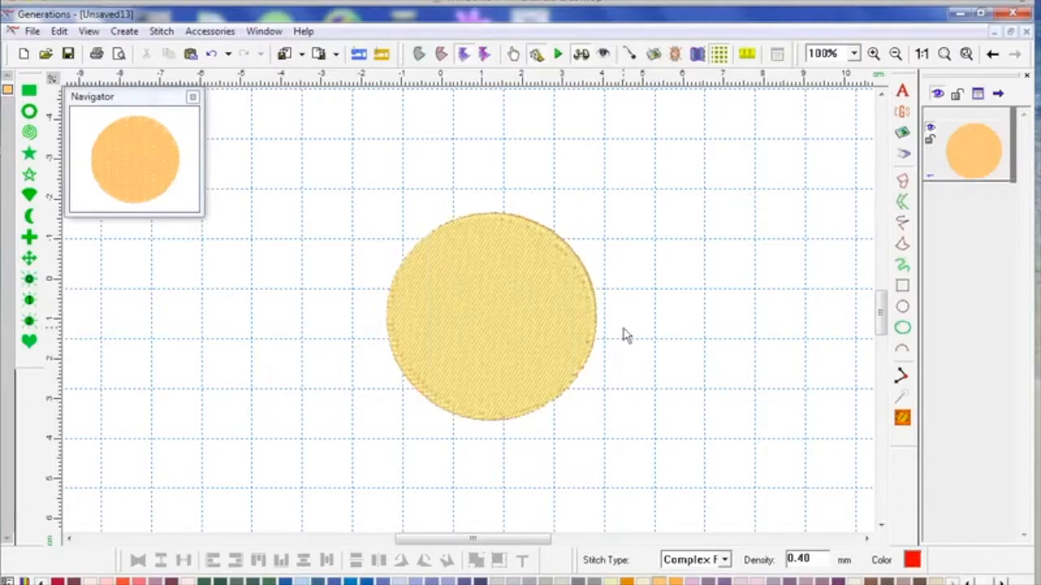
# - Open the pattern editor from the light orange circle's Complex Fill stitch properties
pyautogui.click(559, 332)
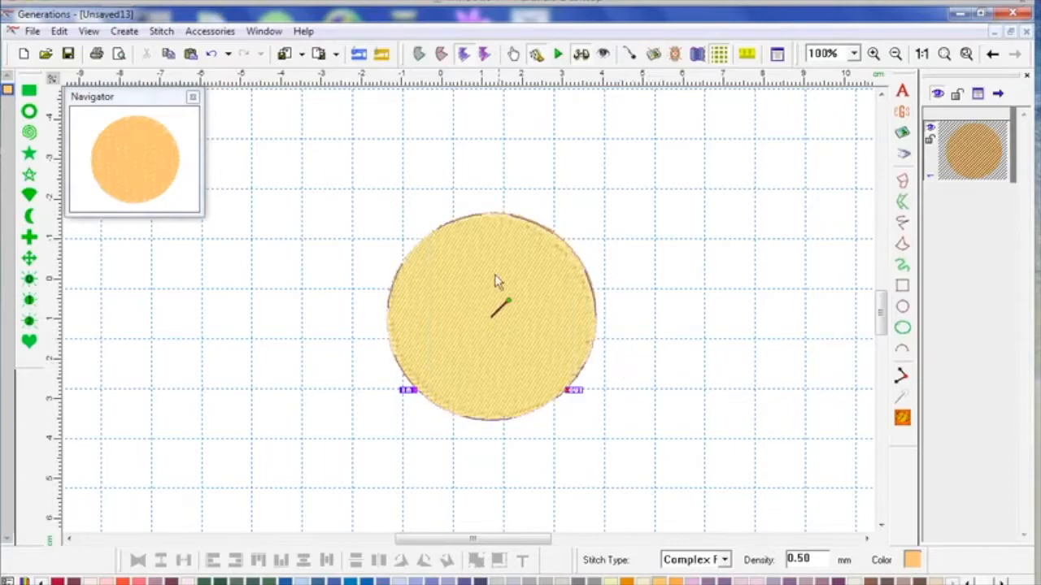
pyautogui.rightClick(639, 377)
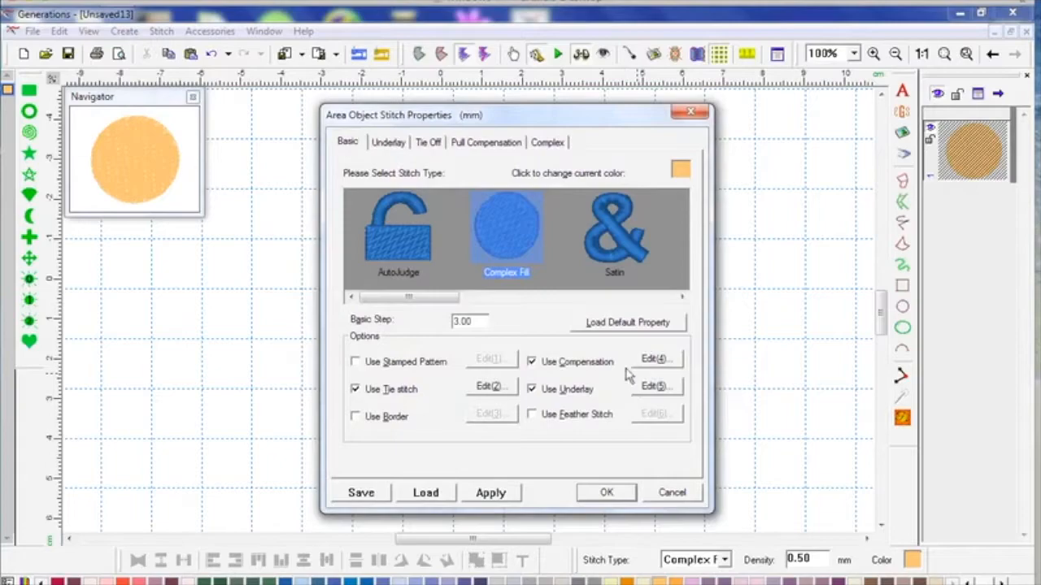
pyautogui.click(548, 142)
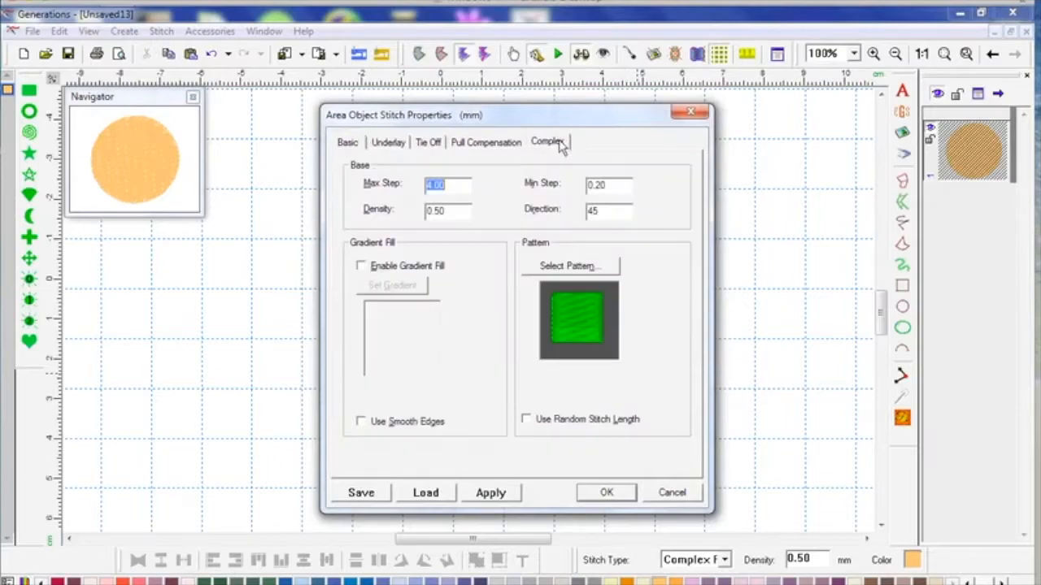
pyautogui.click(594, 270)
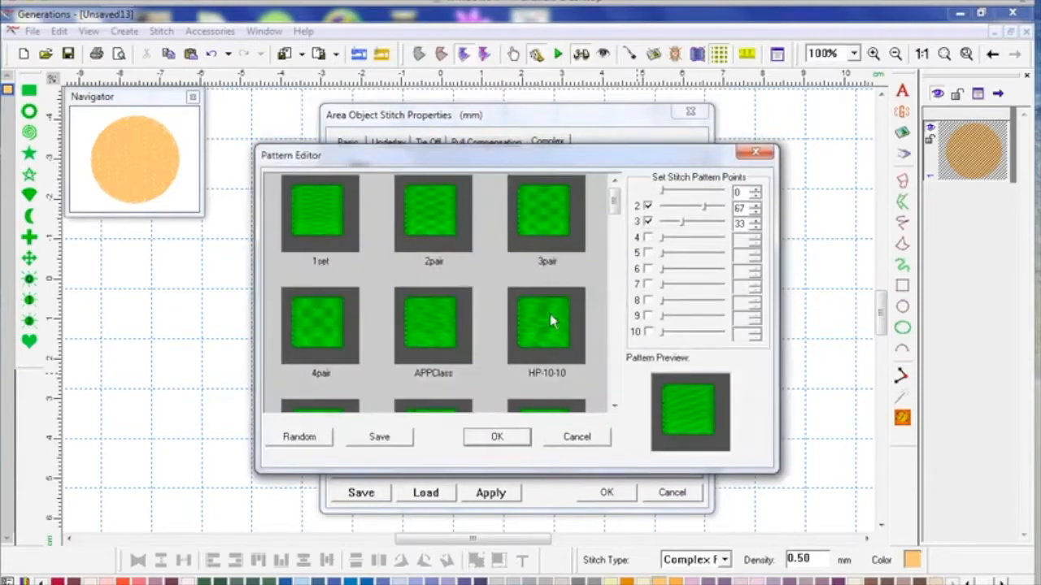
# - Examine the preset fill patterns and their stitch points, including 3pair, APPClass, HP-10-10, HP-Plain, HP-Test-2, HP-Test-3, HP16 and HP19
pyautogui.click(535, 226)
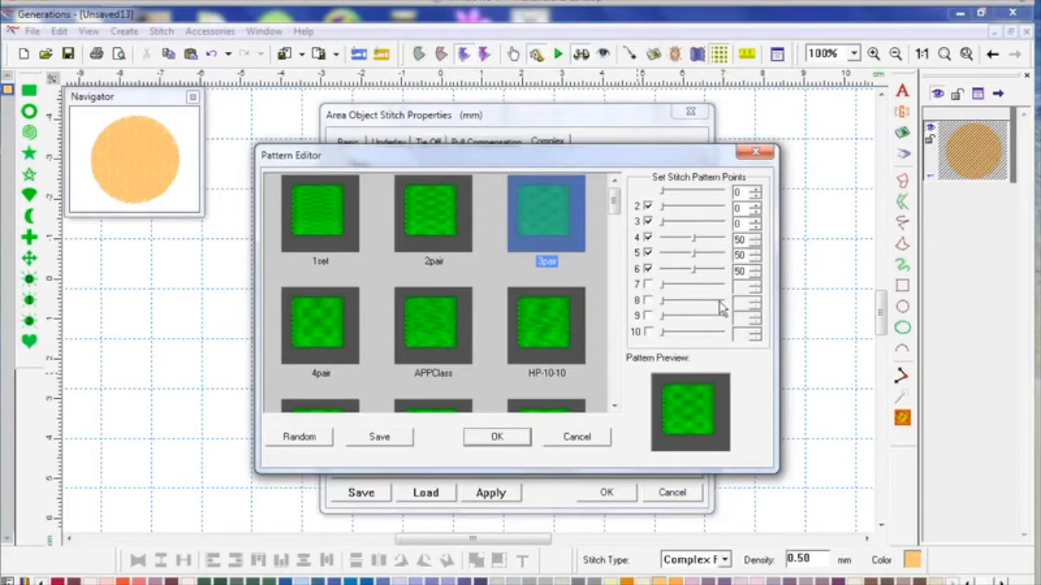
pyautogui.click(324, 330)
pyautogui.click(422, 330)
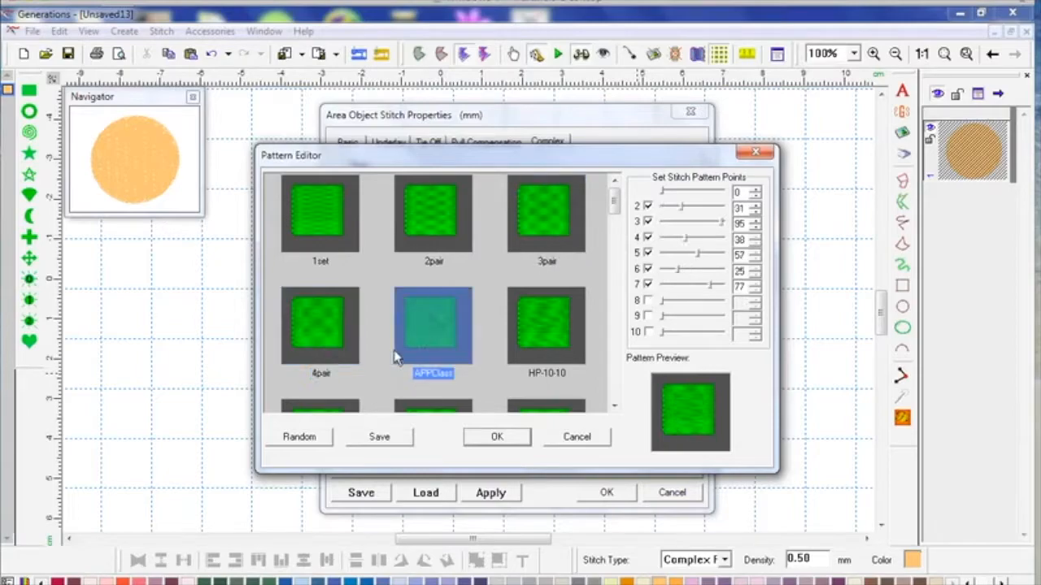
pyautogui.click(532, 335)
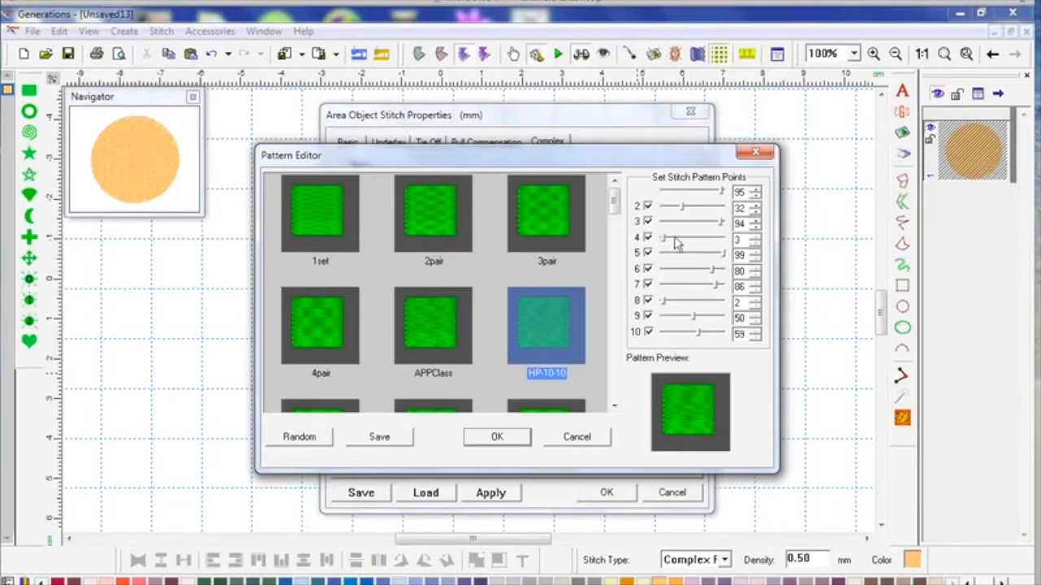
pyautogui.scroll(-5, 530, 327)
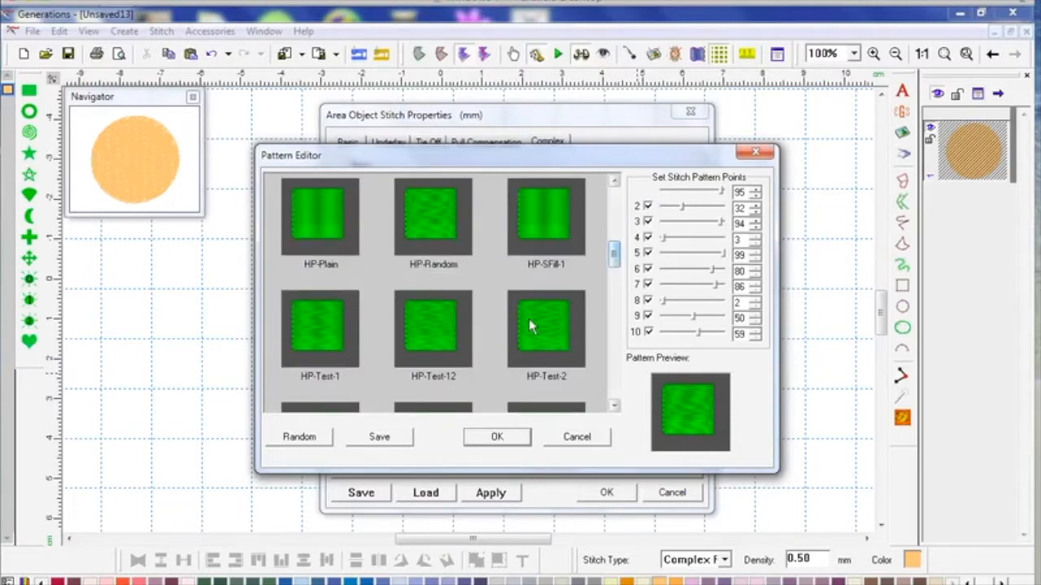
pyautogui.click(430, 233)
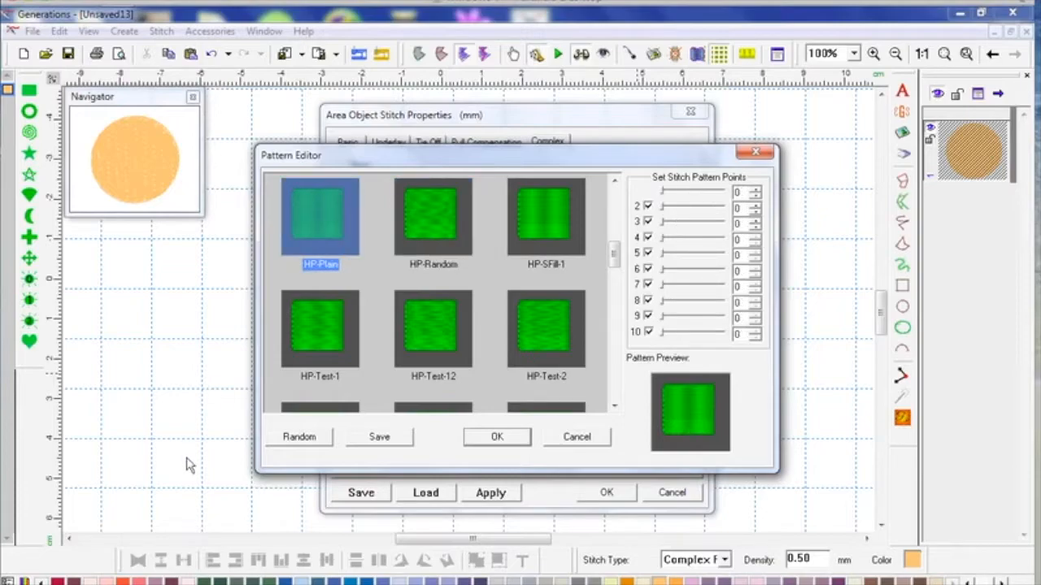
pyautogui.click(550, 333)
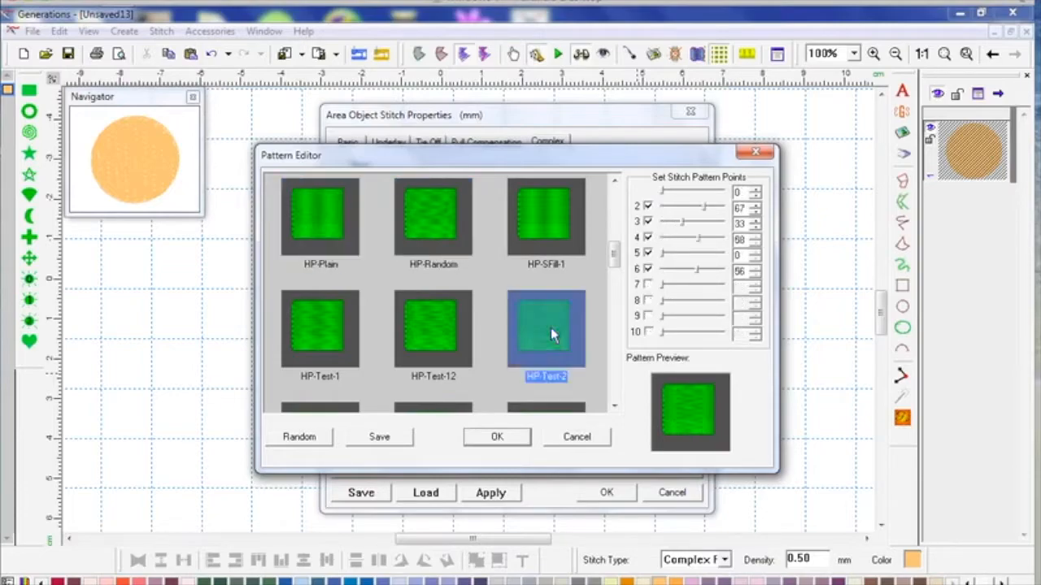
pyautogui.scroll(-3, 602, 281)
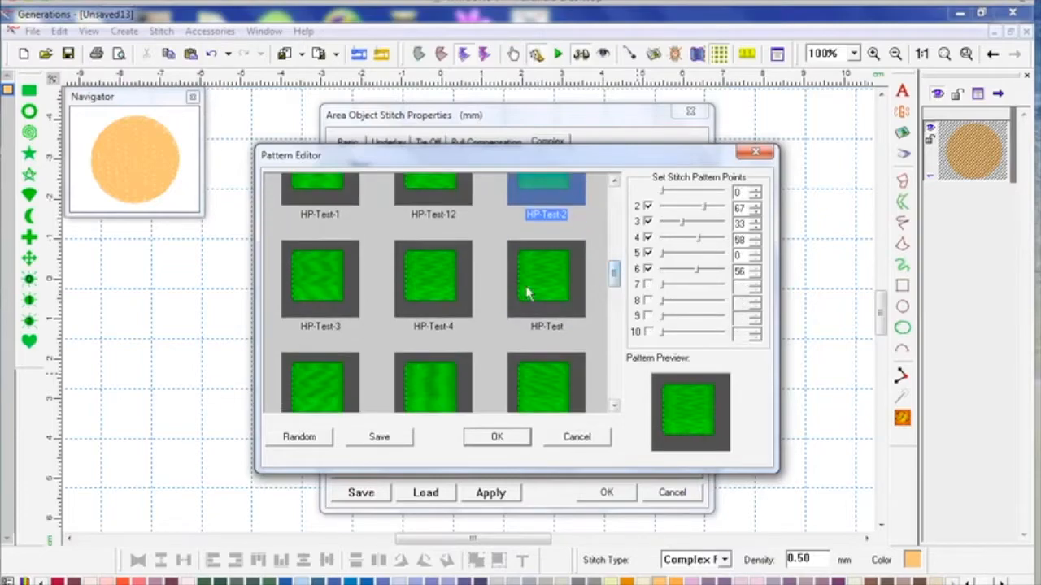
pyautogui.click(329, 294)
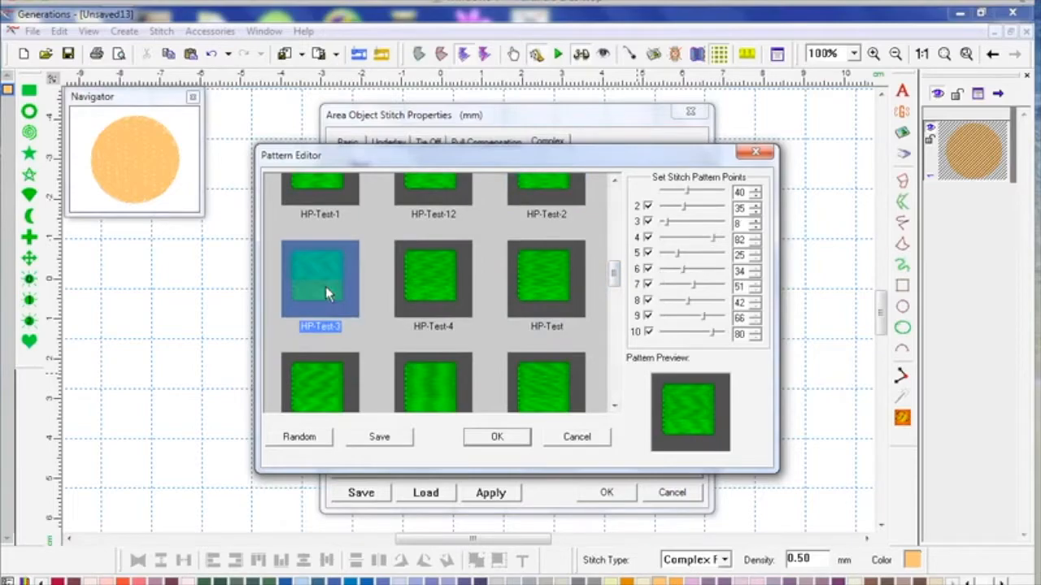
pyautogui.click(326, 389)
pyautogui.scroll(-4, 614, 292)
pyautogui.scroll(-2, 614, 305)
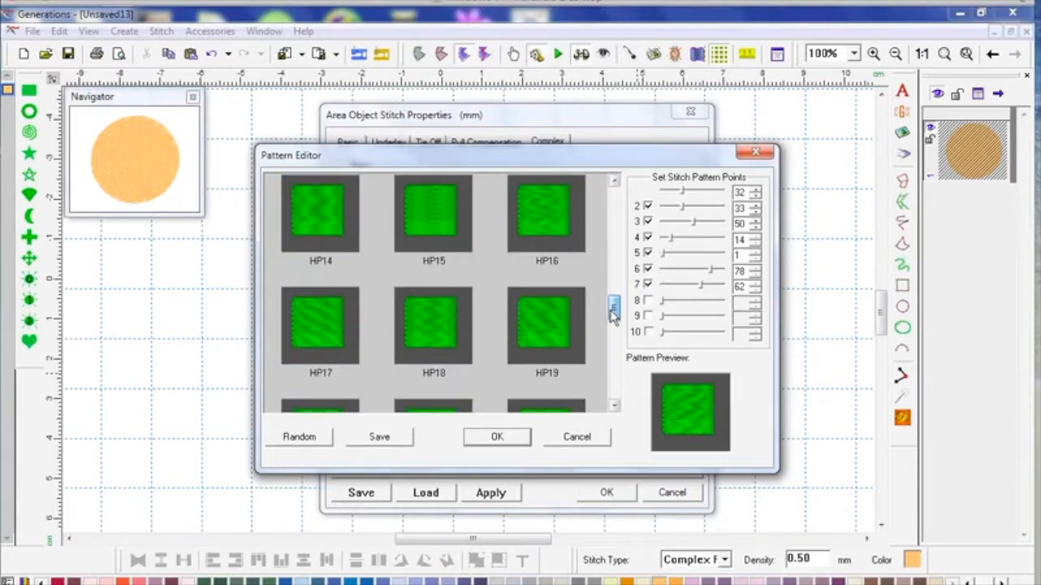
pyautogui.click(548, 225)
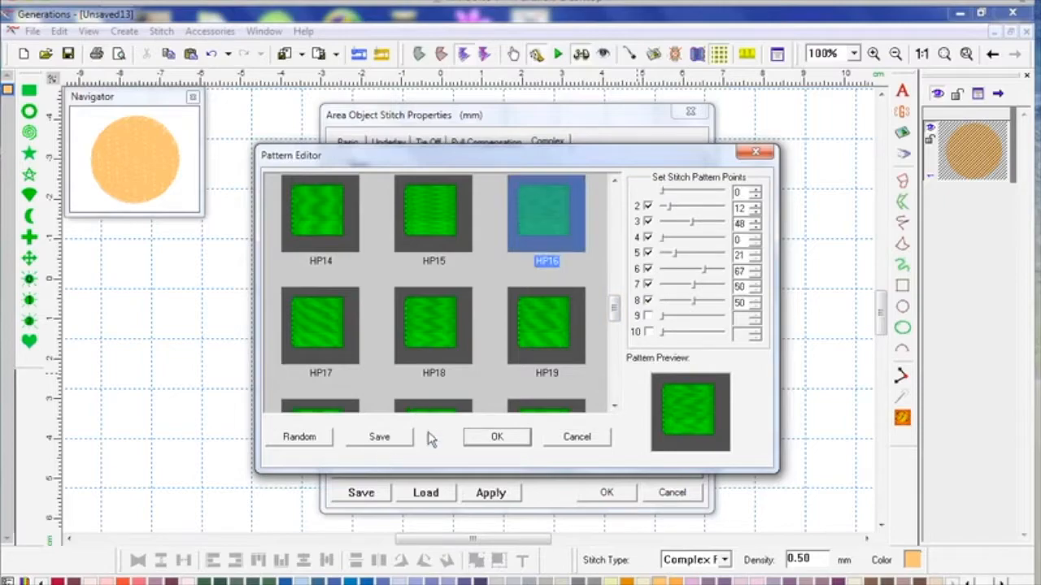
pyautogui.click(520, 358)
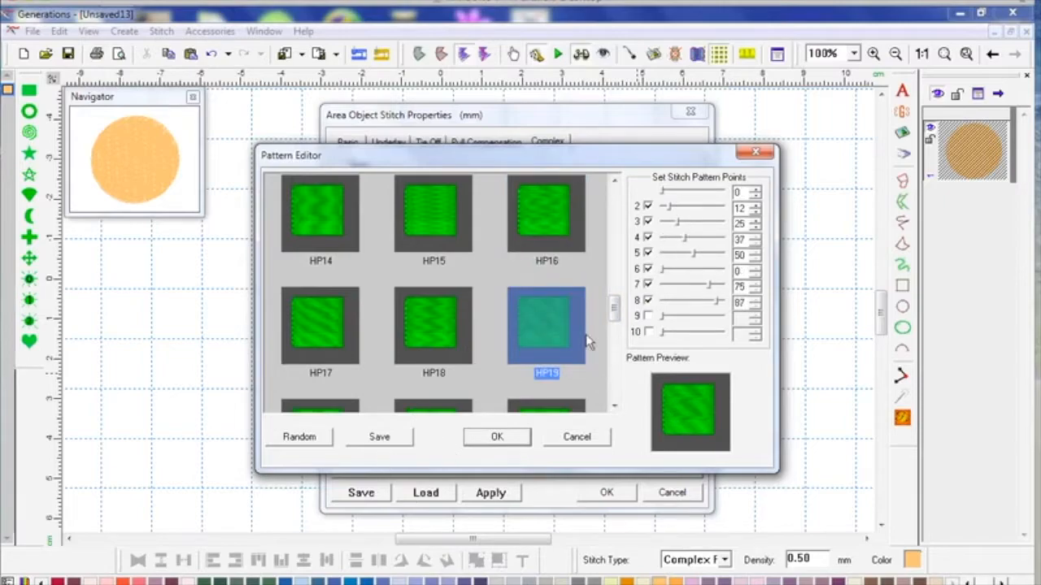
# - Choose the HP17 pattern and apply it to the circle's complex fill
pyautogui.scroll(-2, 614, 311)
pyautogui.click(321, 235)
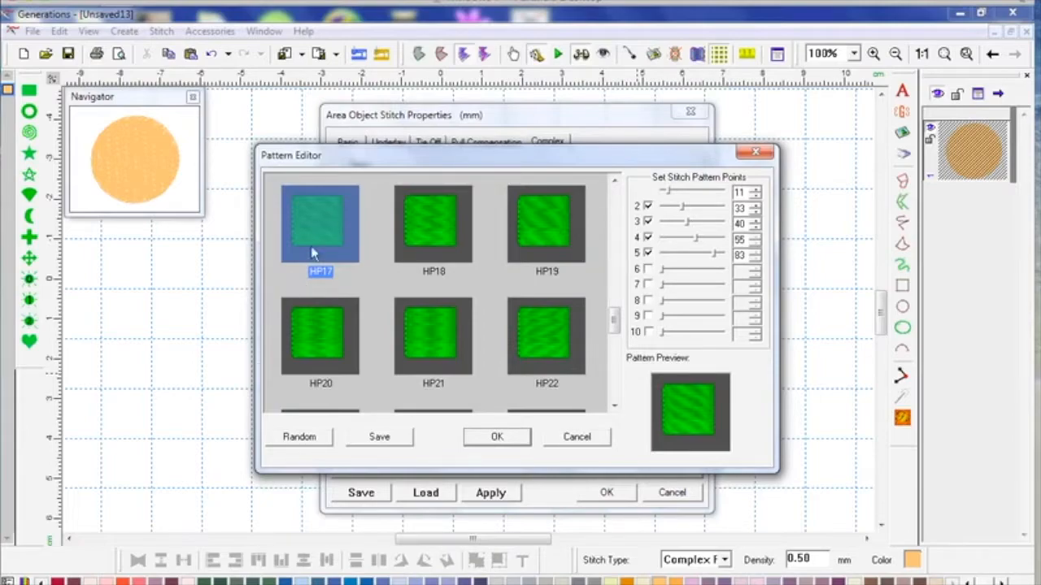
pyautogui.click(515, 437)
pyautogui.click(603, 493)
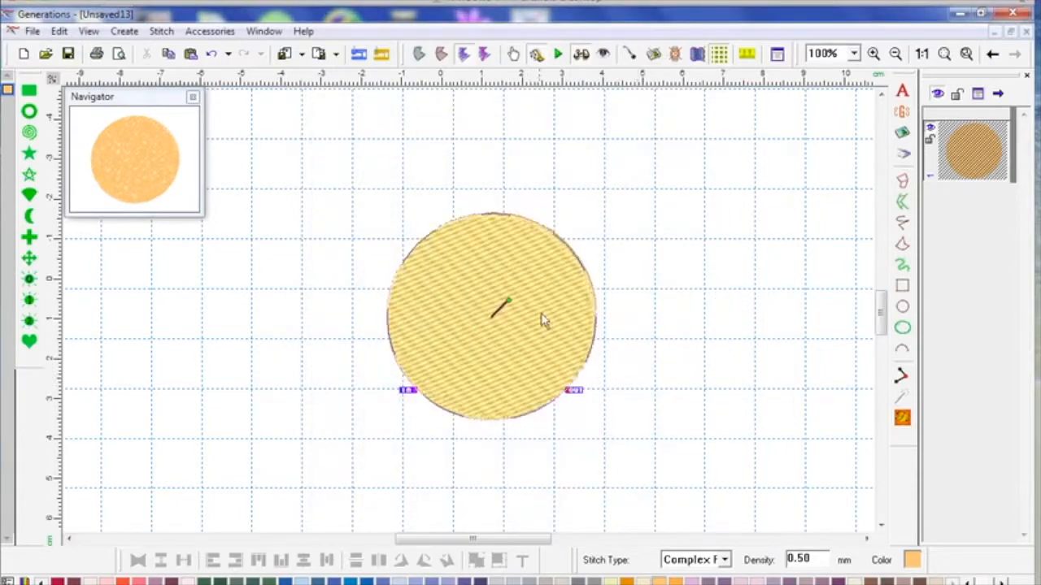
# - Try several stitch directions on the circle, ending with the direction line sloping gently down to the right
pyautogui.moveTo(511, 302); pyautogui.dragTo(556, 339)
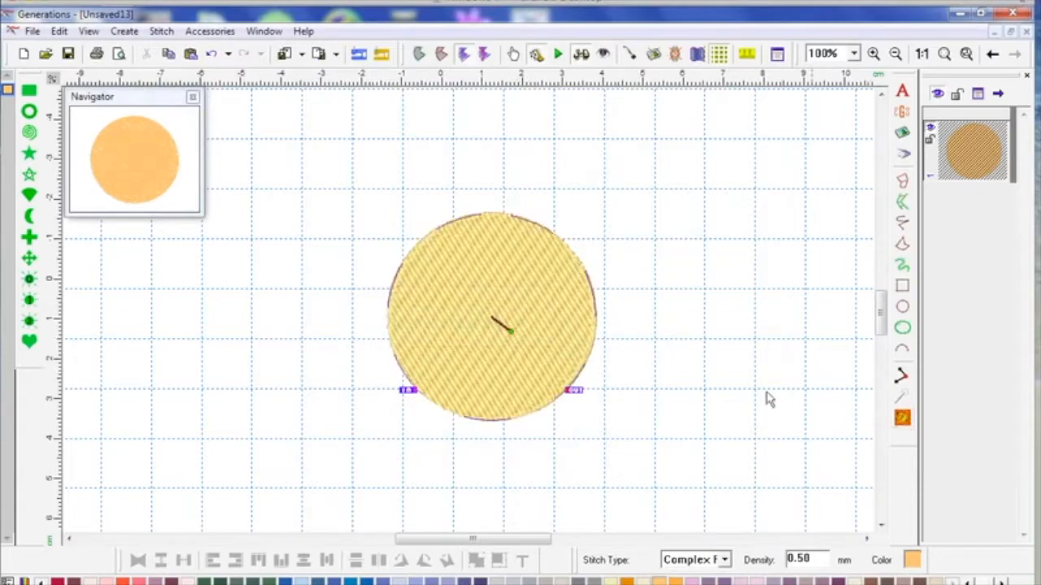
pyautogui.moveTo(510, 331); pyautogui.dragTo(499, 344)
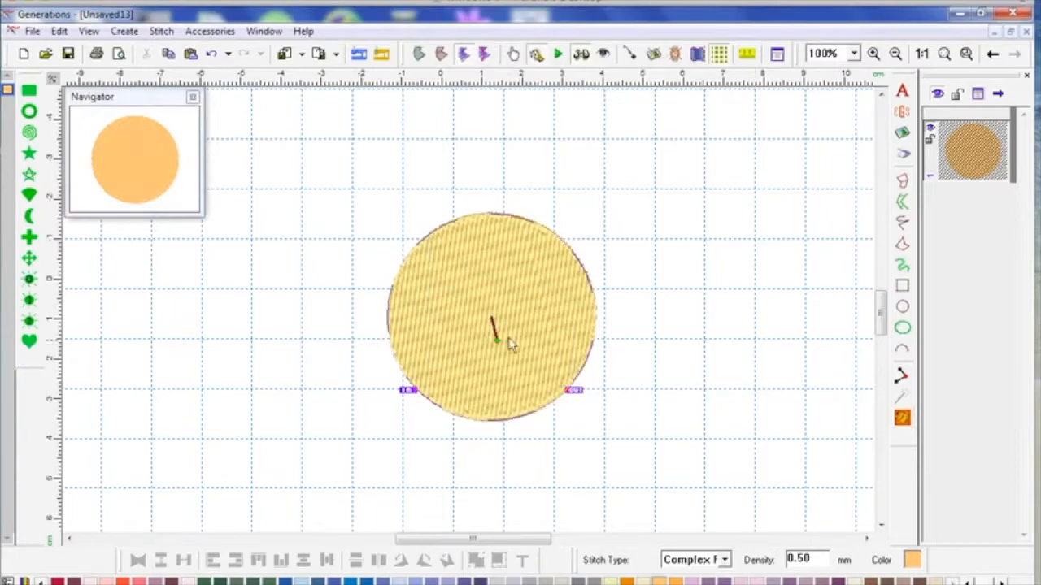
pyautogui.moveTo(496, 340); pyautogui.dragTo(516, 317)
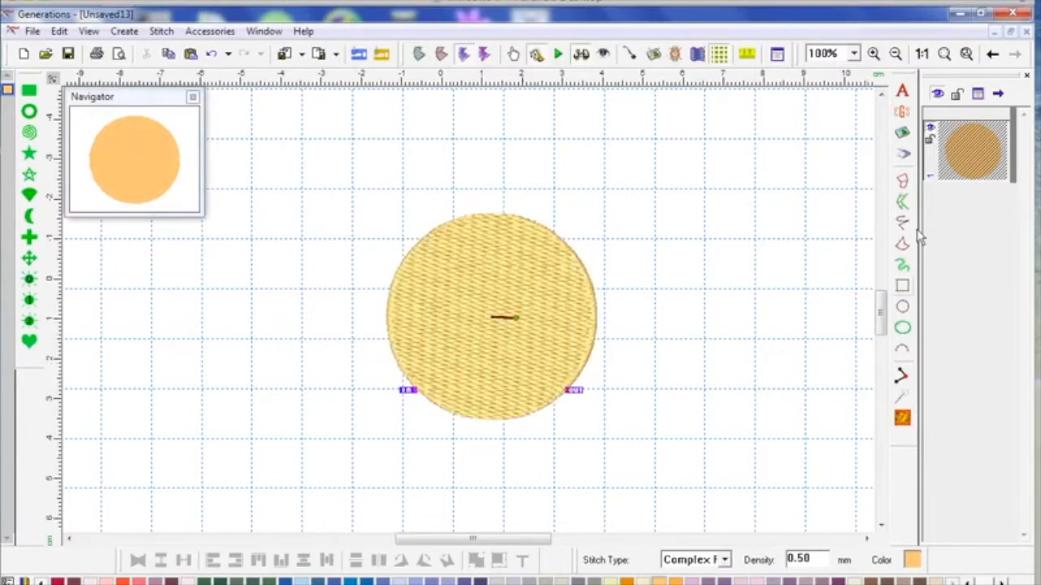
pyautogui.click(963, 57)
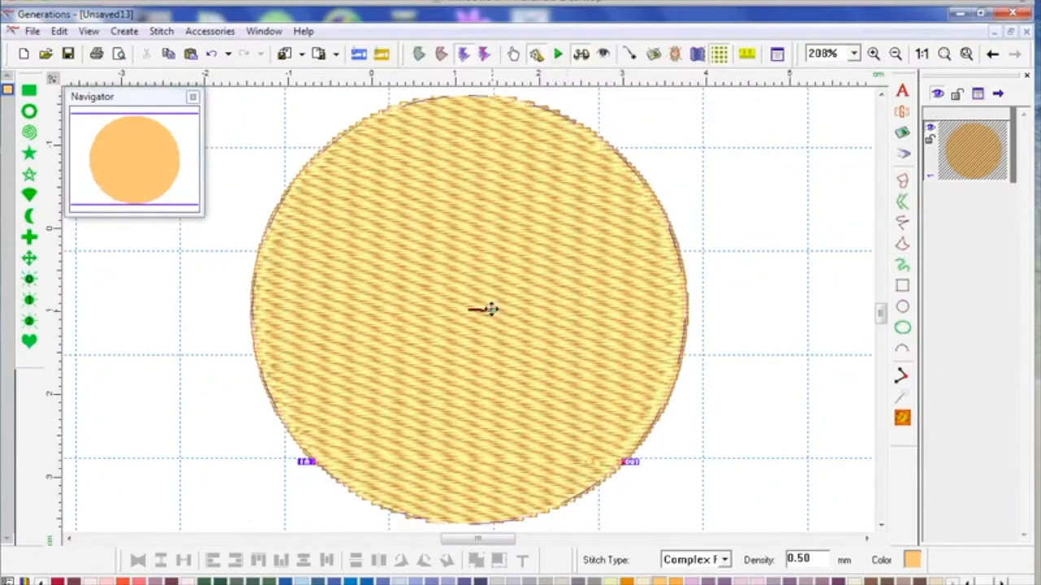
pyautogui.click(902, 418)
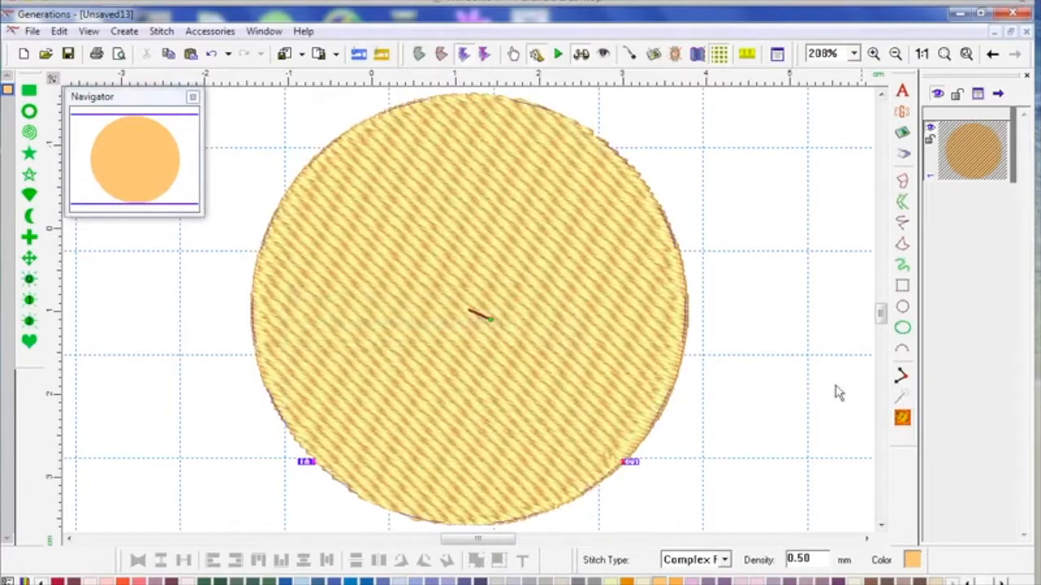
# - Reopen the pattern editor from the circle's Complex Fill properties and select the 1set pattern
pyautogui.doubleClick(612, 317)
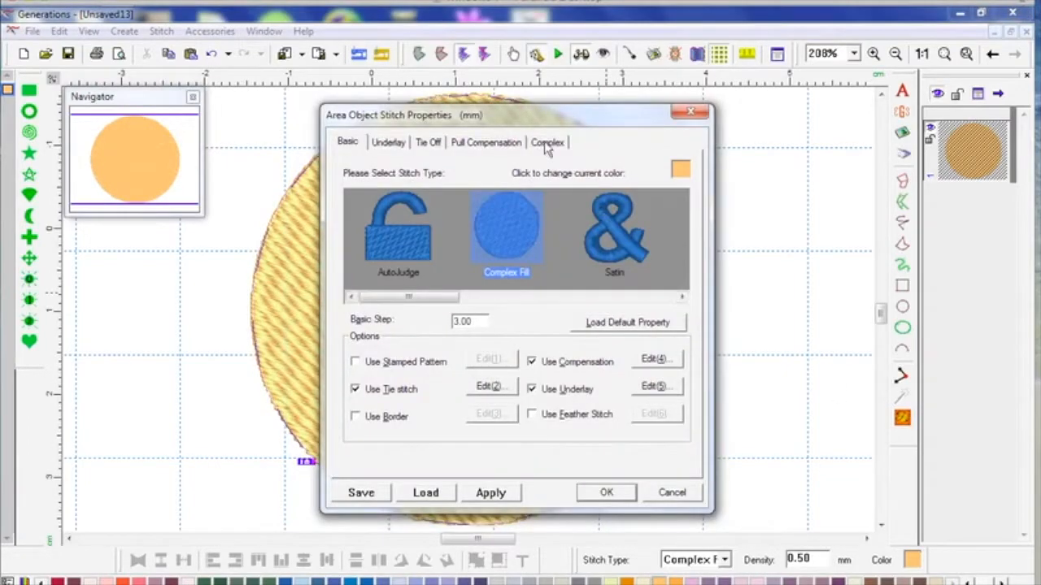
pyautogui.click(546, 143)
pyautogui.click(594, 268)
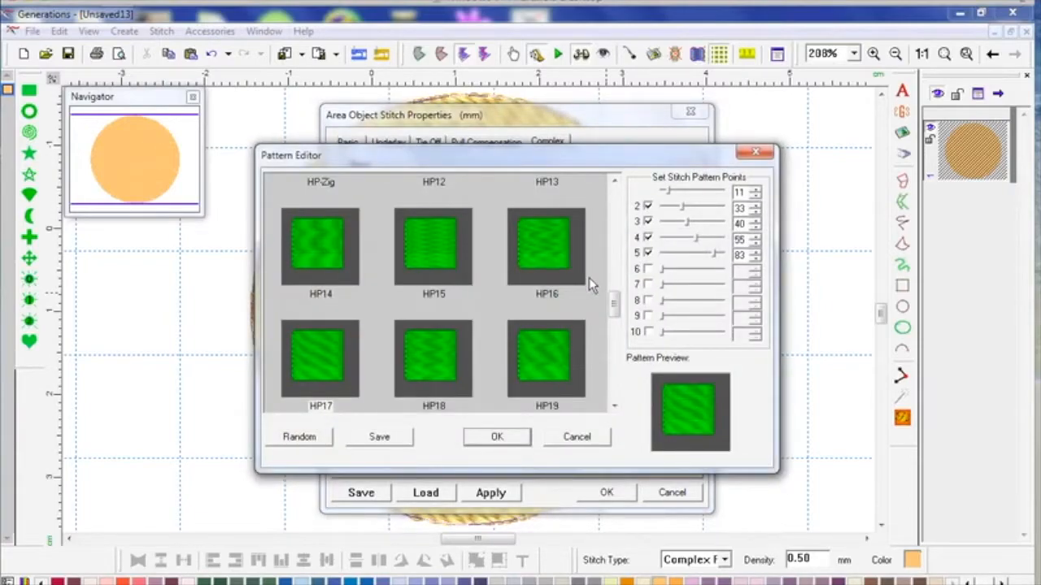
pyautogui.scroll(5, 589, 277)
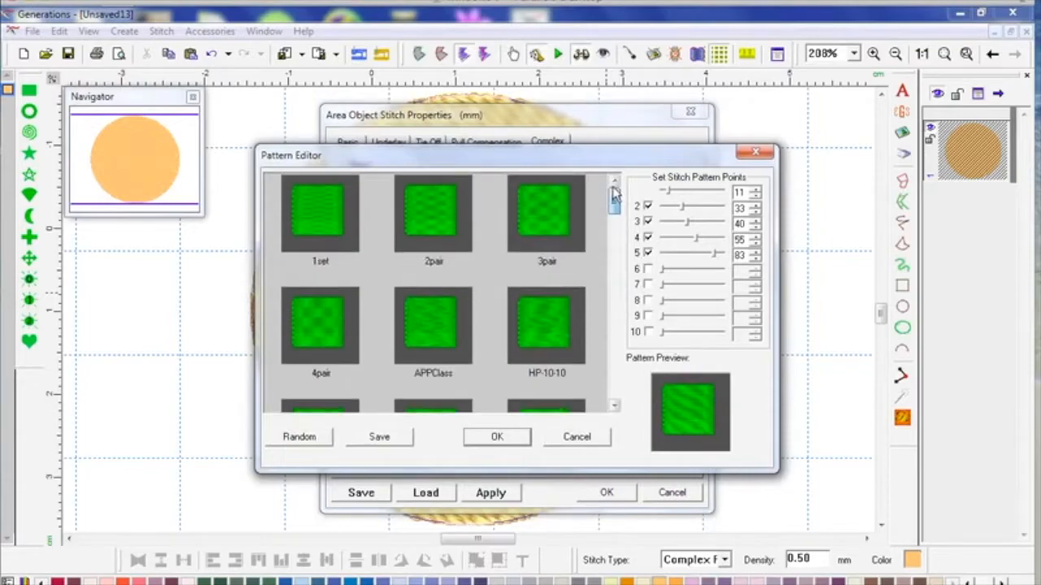
pyautogui.click(336, 224)
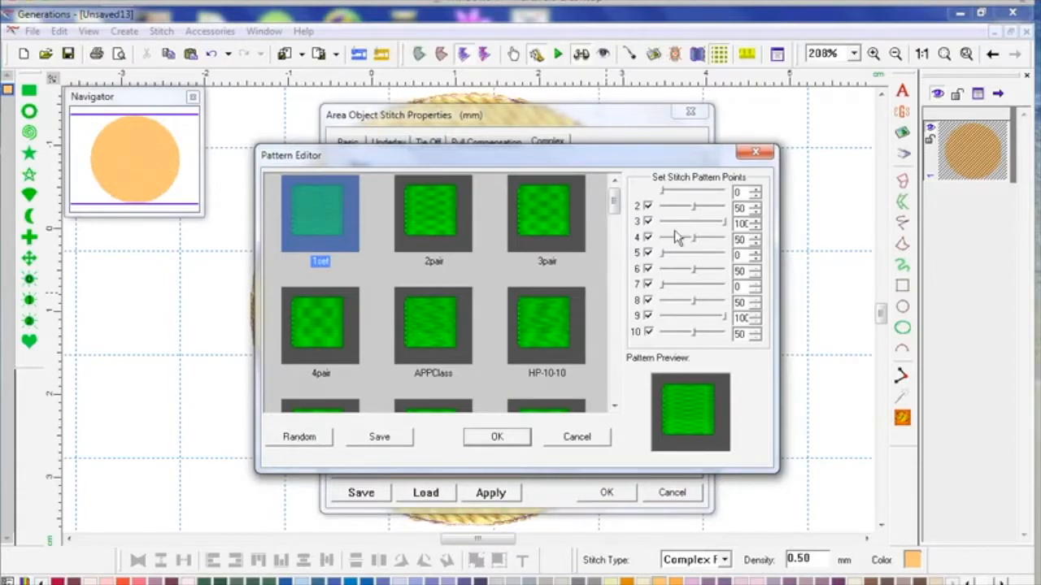
# - Generate four successive random patterns using all ten stitch pattern points
pyautogui.click(307, 442)
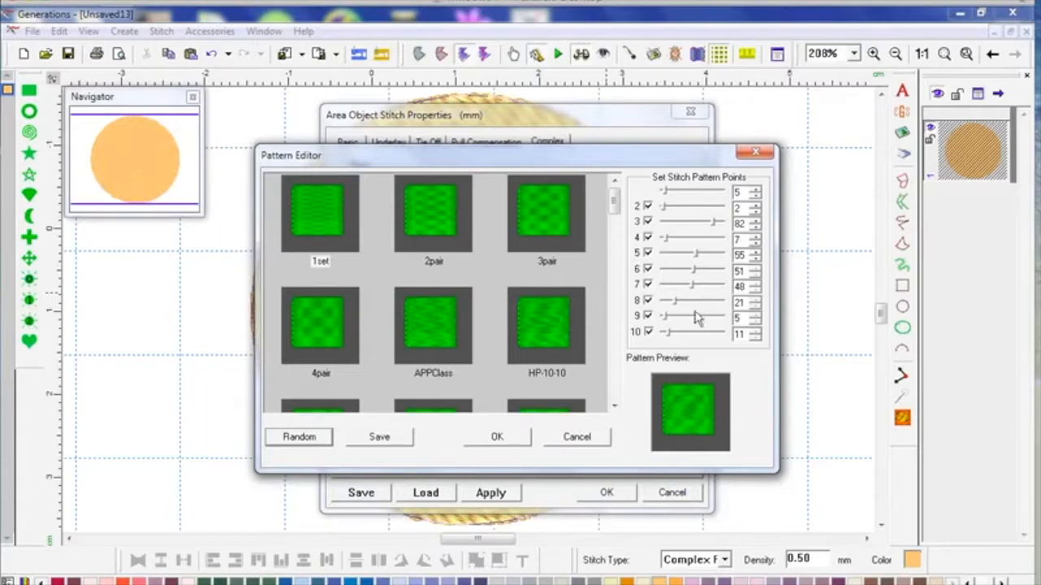
pyautogui.click(298, 438)
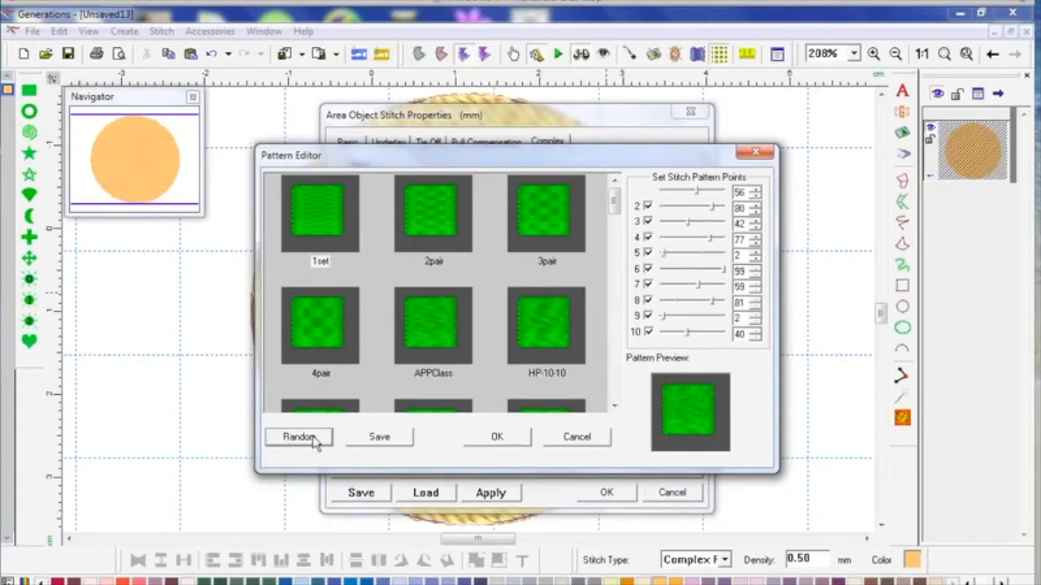
pyautogui.click(312, 441)
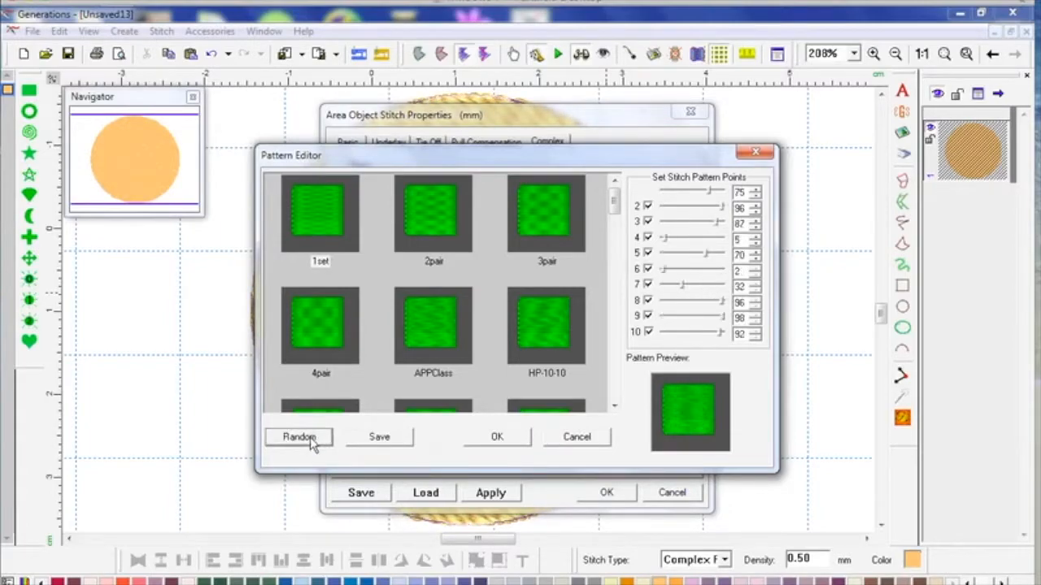
pyautogui.click(310, 440)
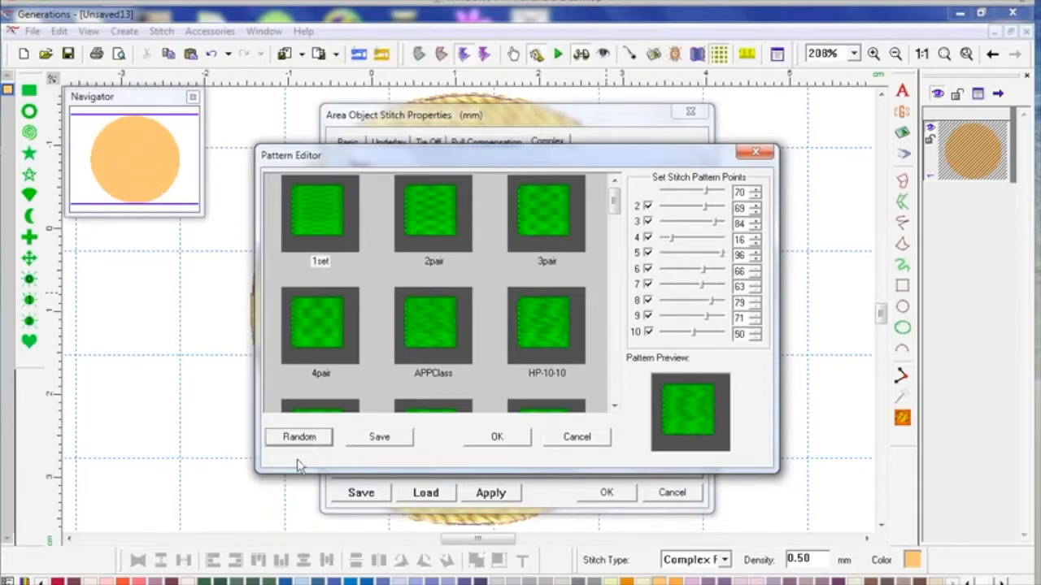
# - Disable stitch pattern points 7 to 10 and generate a random pattern from the remaining six points
pyautogui.click(648, 332)
pyautogui.click(648, 316)
pyautogui.click(648, 300)
pyautogui.click(648, 285)
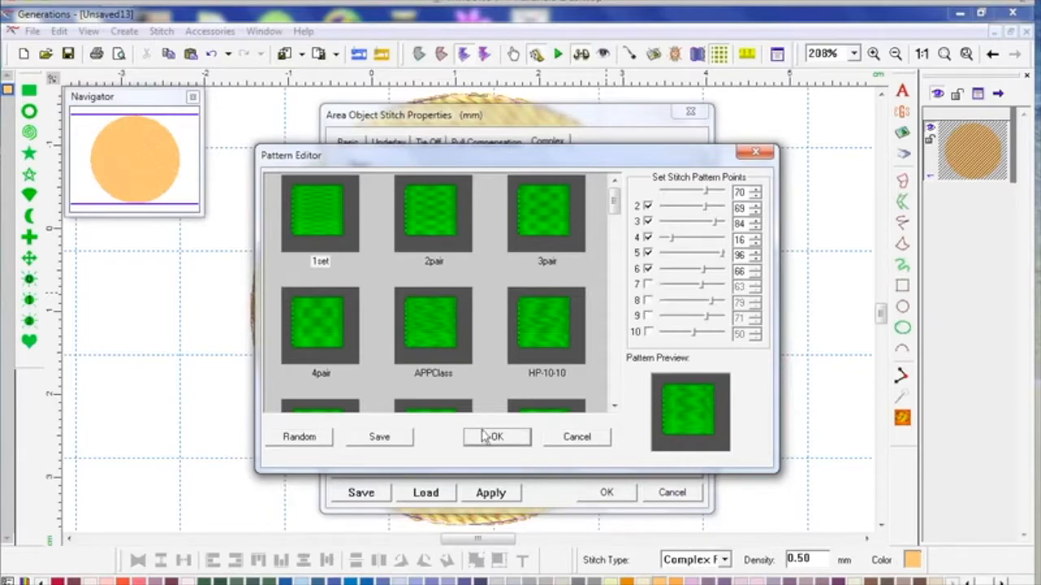
pyautogui.click(305, 439)
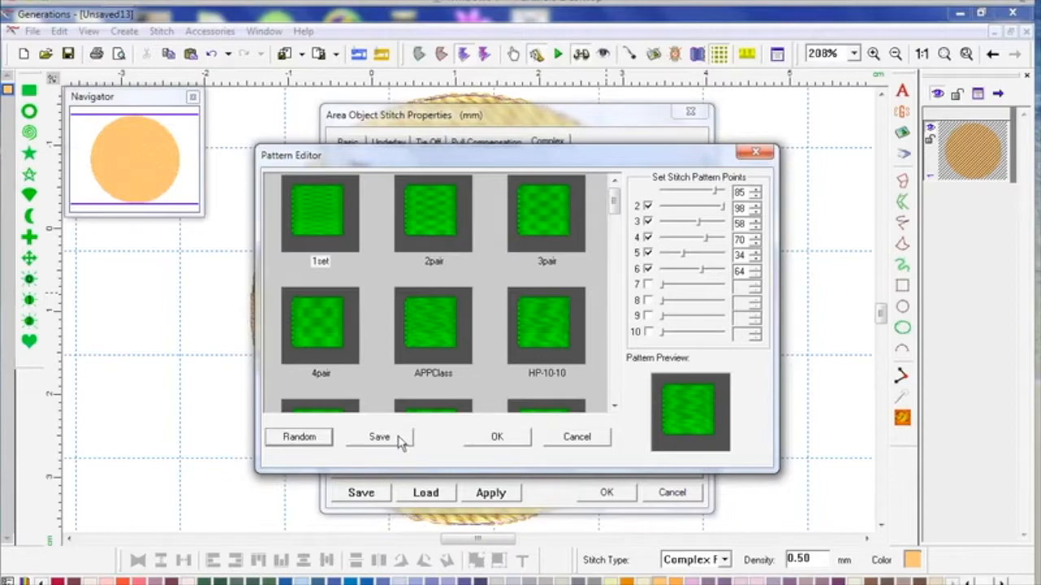
# - Save the random six-point pattern under the name HP-Random-1
pyautogui.click(399, 439)
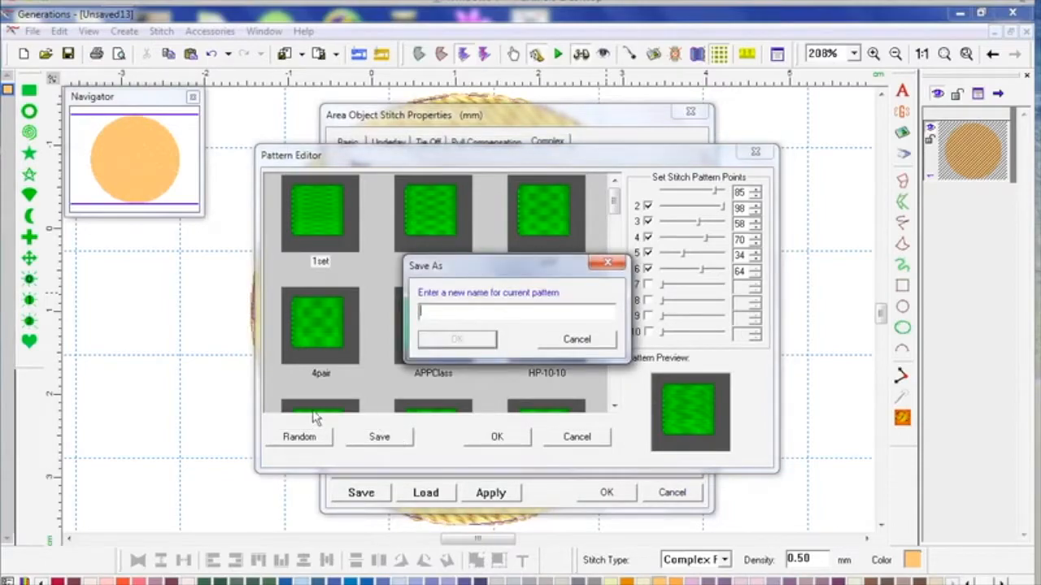
pyautogui.write('HP-Random-1')
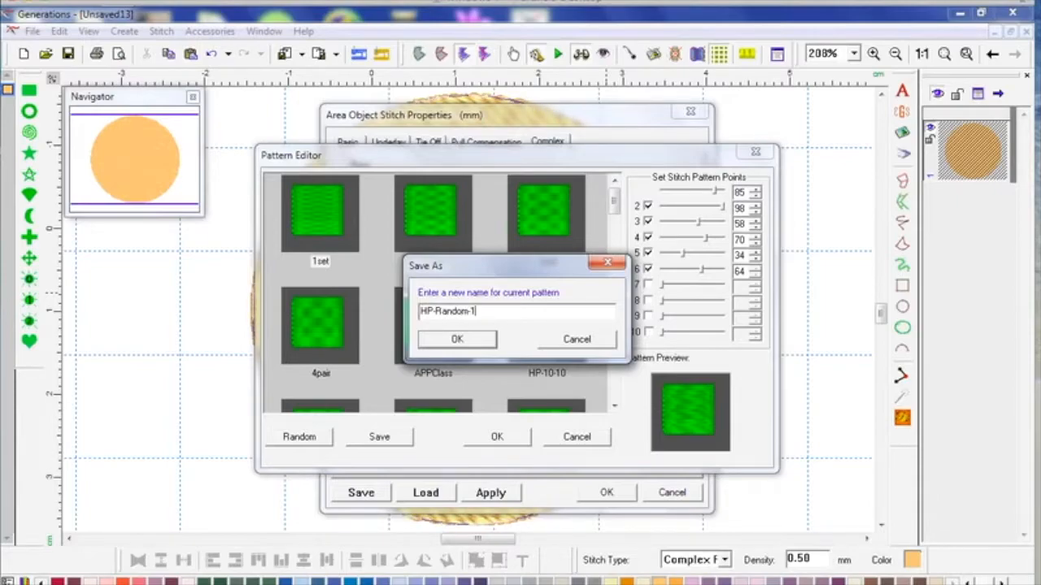
pyautogui.click(452, 340)
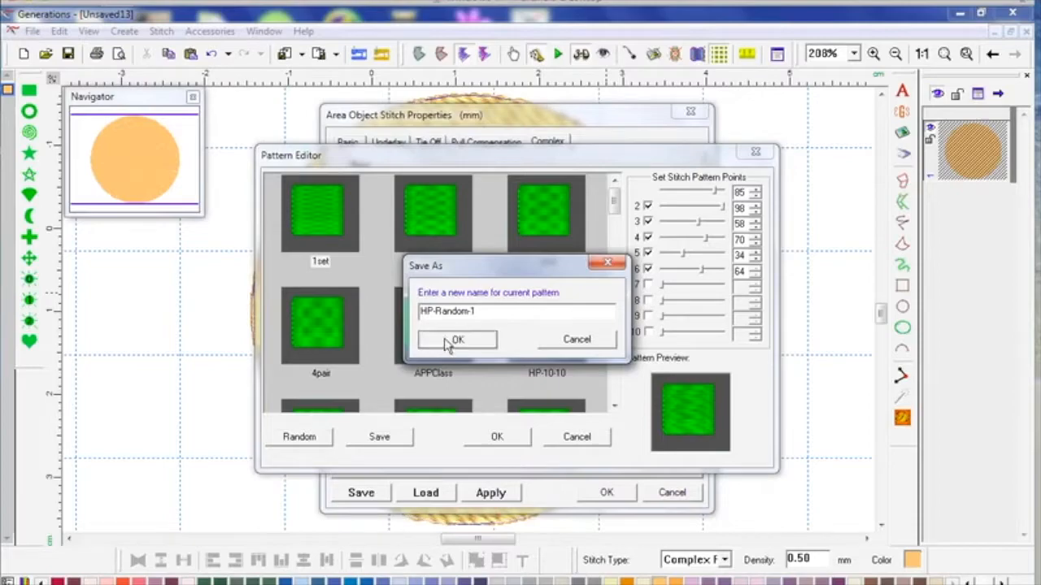
# - Apply the HP-Random-1 pattern to the circle and regenerate its stitches at several directions, ending at 163
pyautogui.click(521, 438)
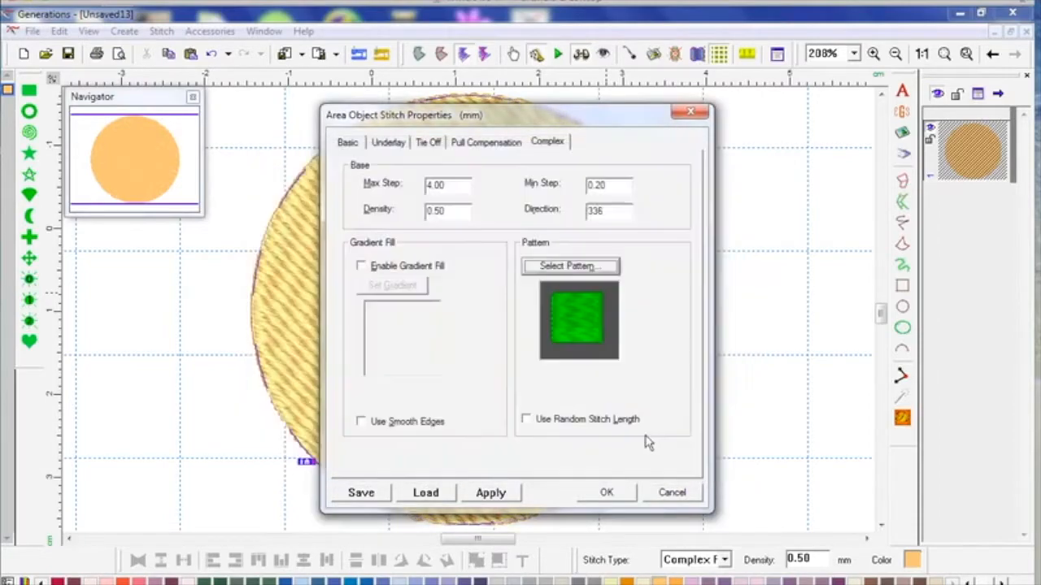
pyautogui.click(619, 496)
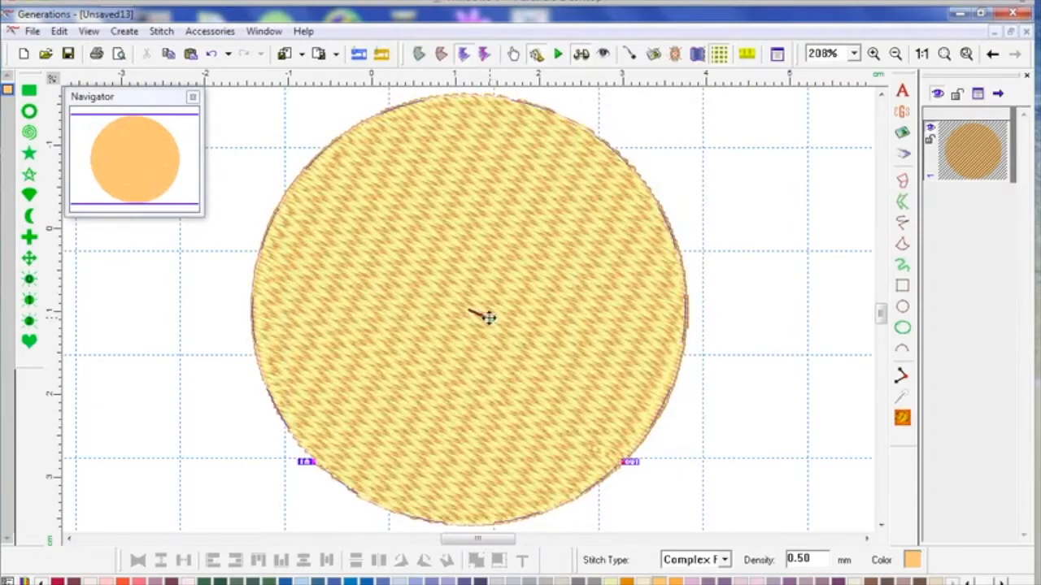
pyautogui.click(903, 420)
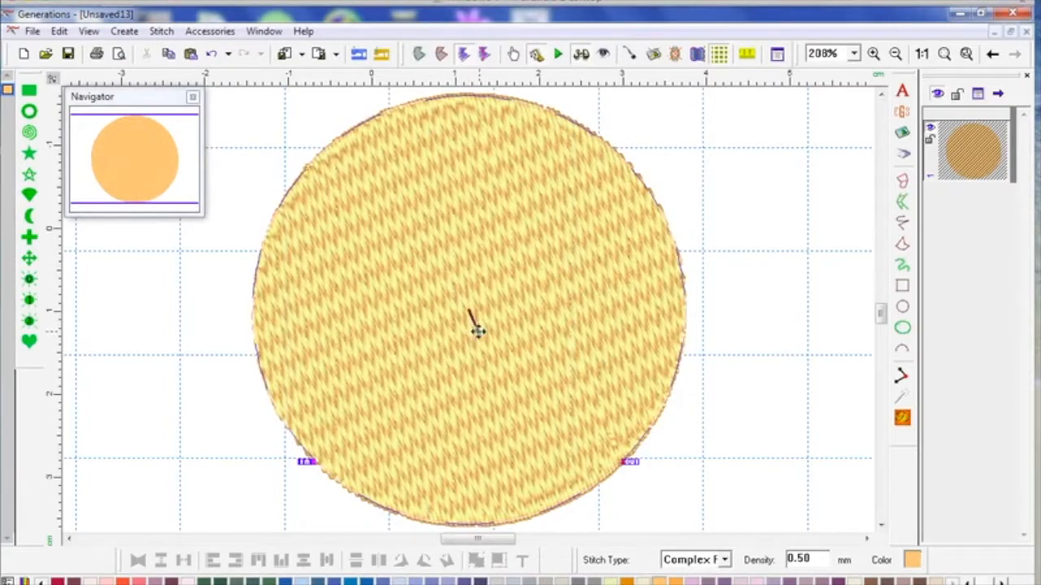
pyautogui.click(903, 420)
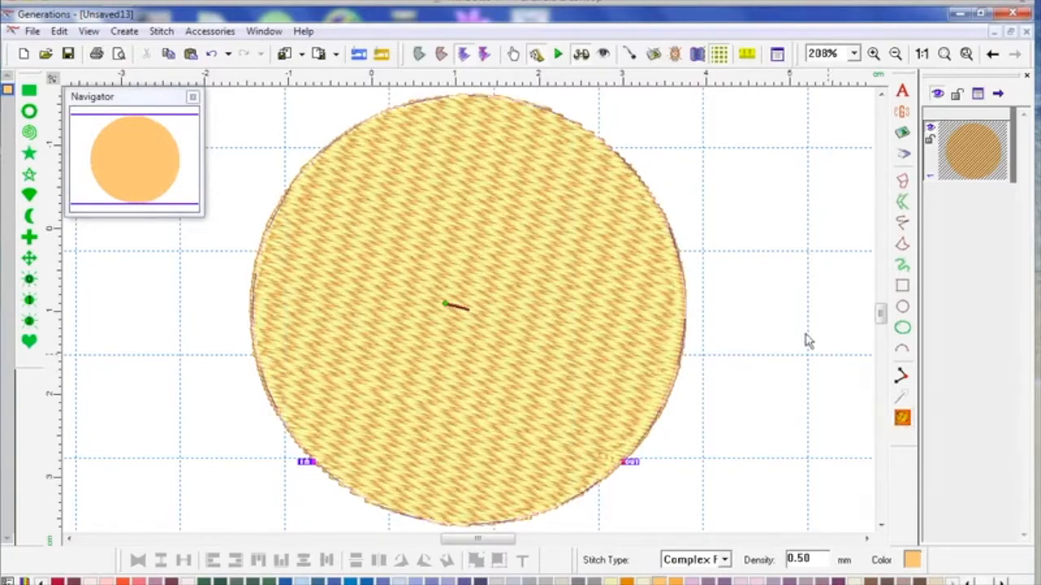
# - Look up HP-Random-1 among the saved fill patterns, and apply the HP-DIDWKND pattern to the circle instead
pyautogui.rightClick(732, 338)
pyautogui.click(547, 144)
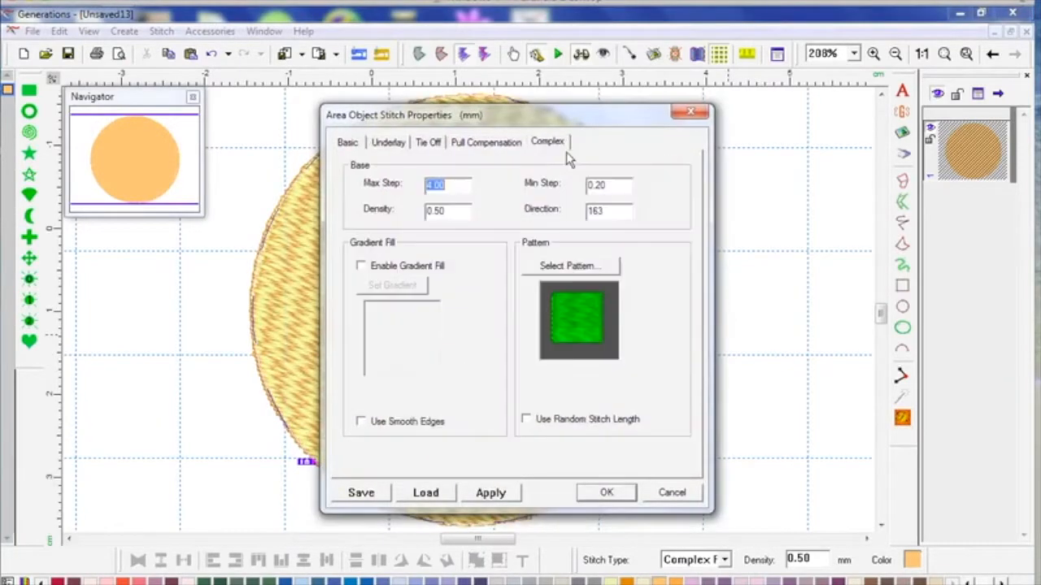
pyautogui.click(598, 271)
pyautogui.moveTo(616, 237); pyautogui.dragTo(614, 254)
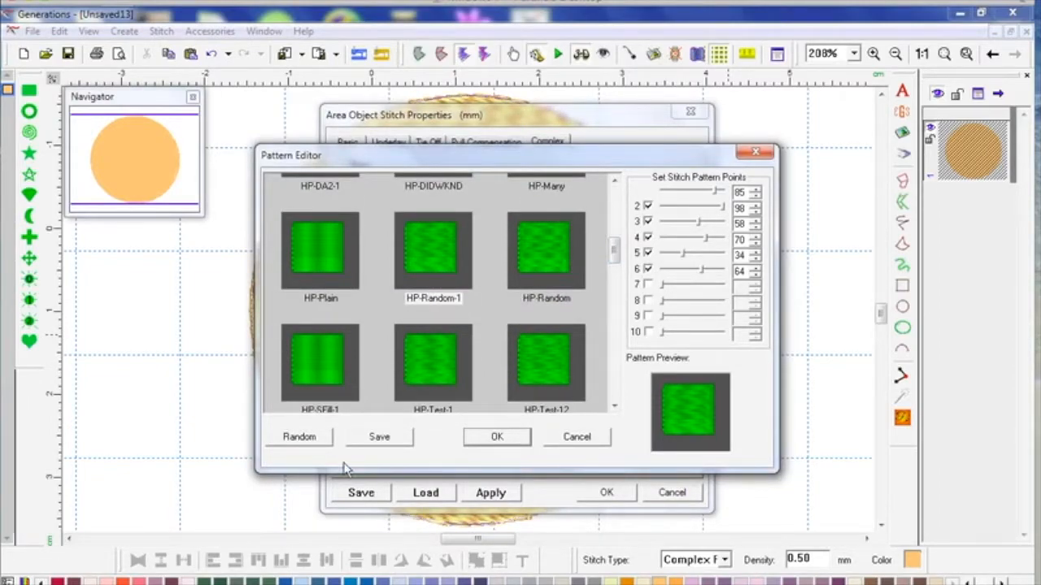
pyautogui.moveTo(615, 252); pyautogui.dragTo(615, 237)
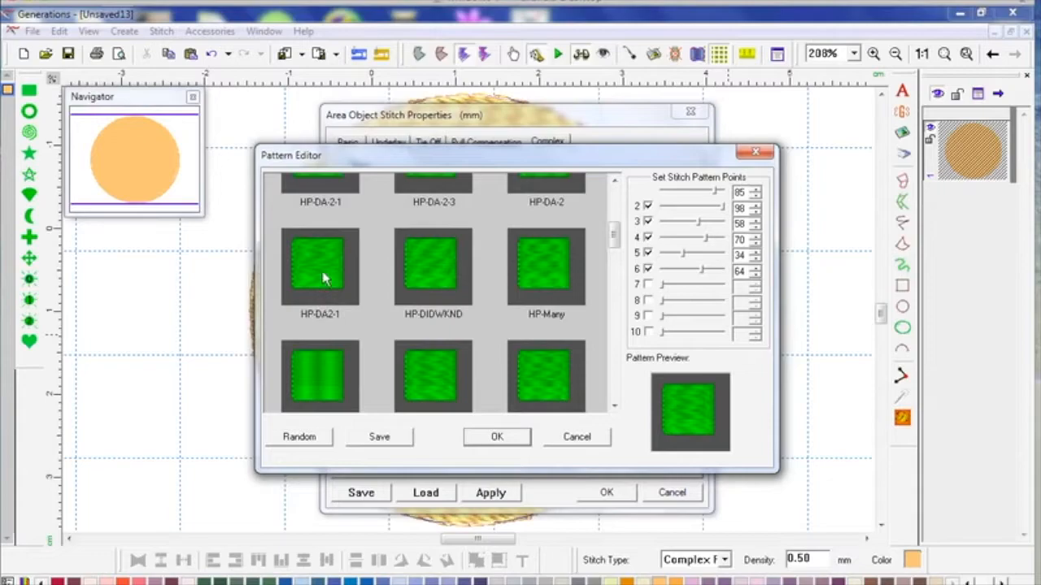
pyautogui.click(434, 274)
pyautogui.click(519, 439)
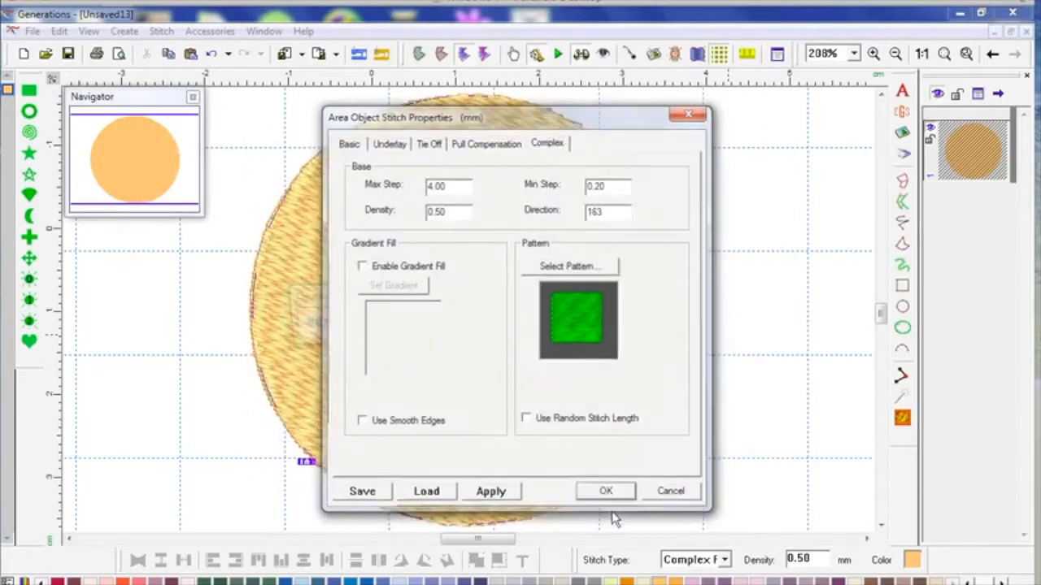
pyautogui.click(607, 492)
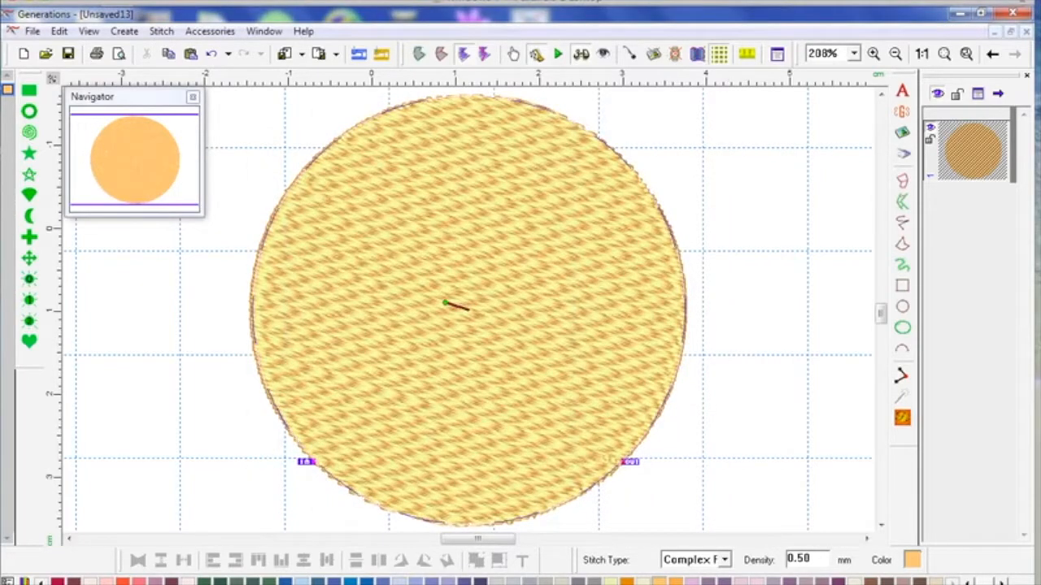
# - Reopen the pattern editor from the circle's Complex Fill properties and set HP-DIDWKND's stitch pattern point 2 to 40
pyautogui.rightClick(612, 458)
pyautogui.click(547, 144)
pyautogui.click(571, 265)
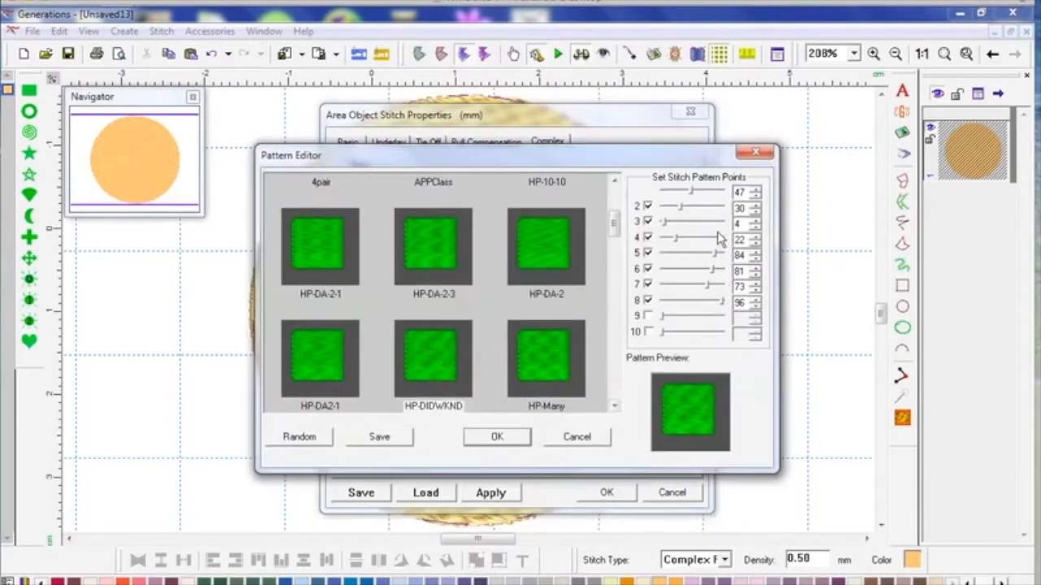
pyautogui.click(757, 205)
pyautogui.click(756, 205)
pyautogui.click(756, 205)
pyautogui.click(757, 206)
pyautogui.click(757, 206)
pyautogui.click(757, 206)
pyautogui.click(757, 205)
pyautogui.click(756, 206)
pyautogui.click(756, 206)
pyautogui.click(756, 206)
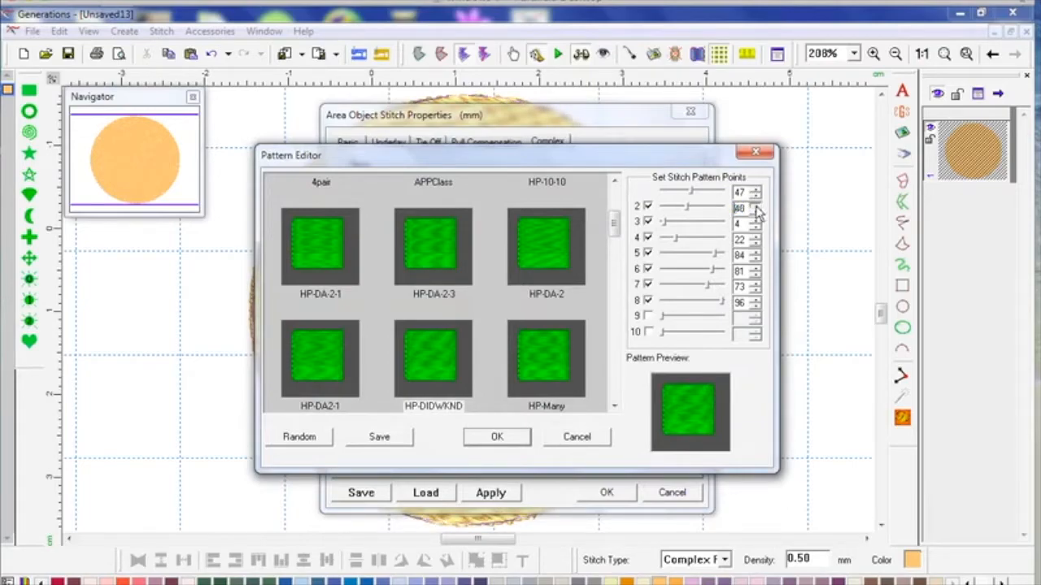
# - Enable stitch pattern points 9 and 10, and set points 2 to 10 to 49, 100, 0, 51, 0, 100, 0, 56 and 100
pyautogui.click(698, 243)
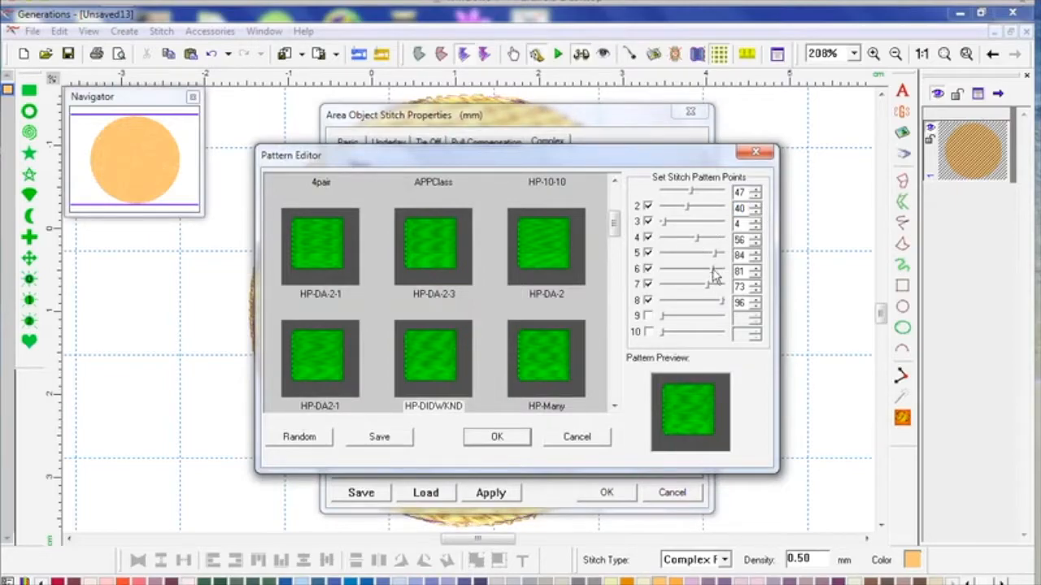
pyautogui.moveTo(704, 270); pyautogui.dragTo(676, 272)
pyautogui.click(648, 315)
pyautogui.moveTo(681, 320); pyautogui.dragTo(663, 271)
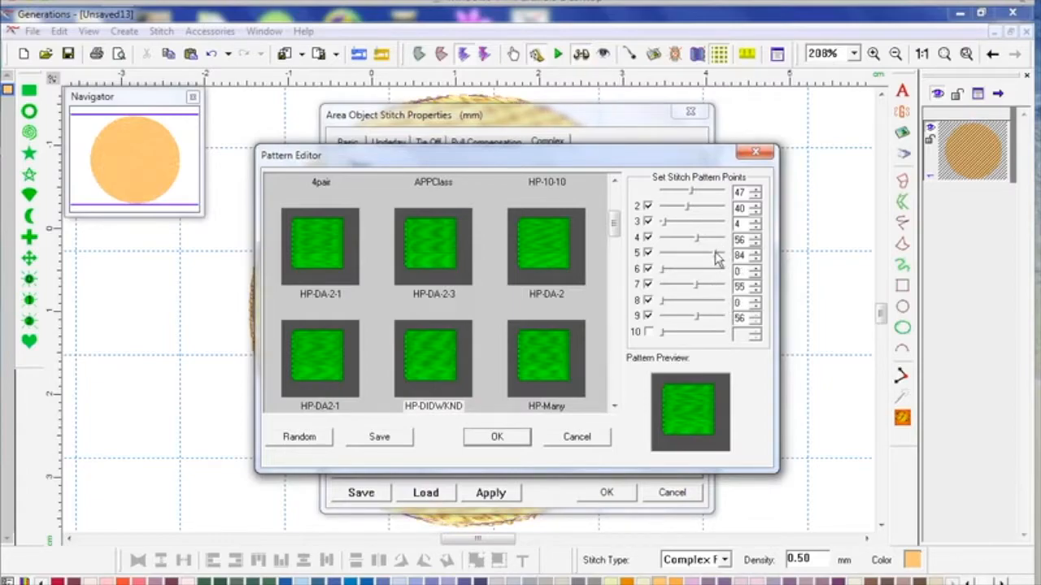
pyautogui.moveTo(695, 291); pyautogui.dragTo(693, 210)
pyautogui.click(649, 332)
pyautogui.moveTo(681, 333); pyautogui.dragTo(731, 331)
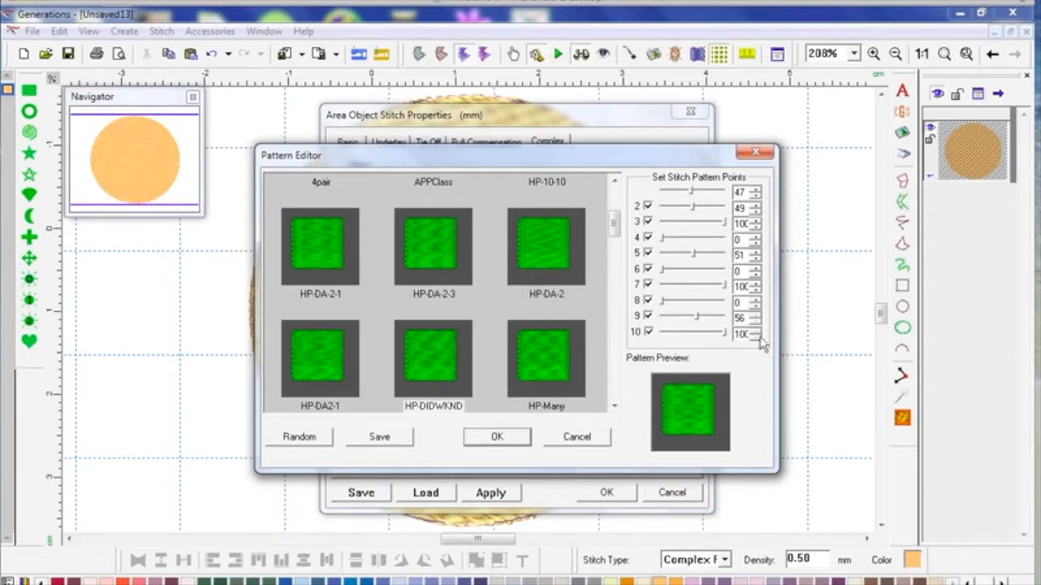
# - Save the edited ten-point pattern under the name HP-Random-2 and apply it to the circle
pyautogui.click(396, 436)
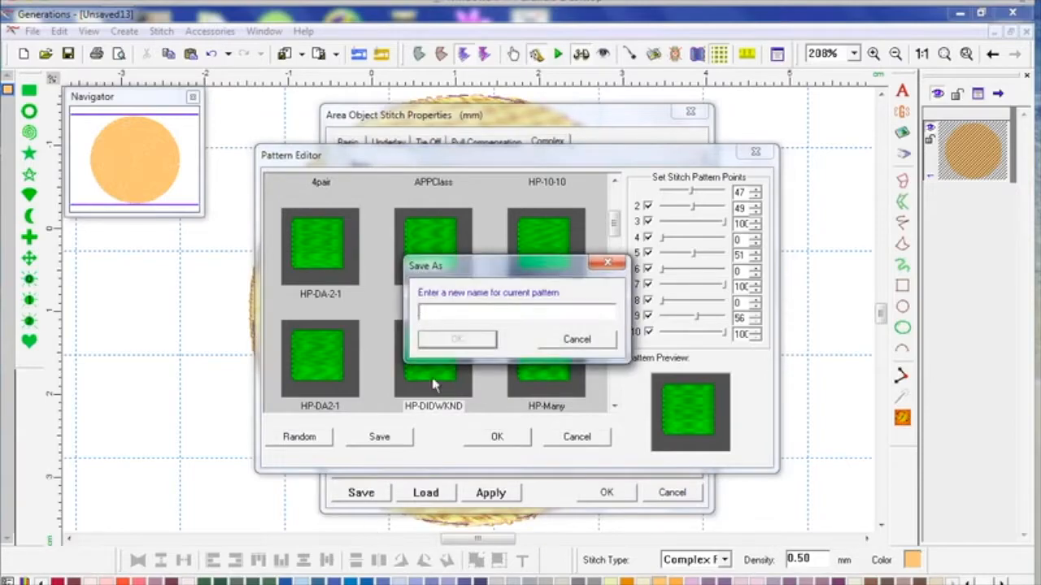
pyautogui.write('HP-Random')
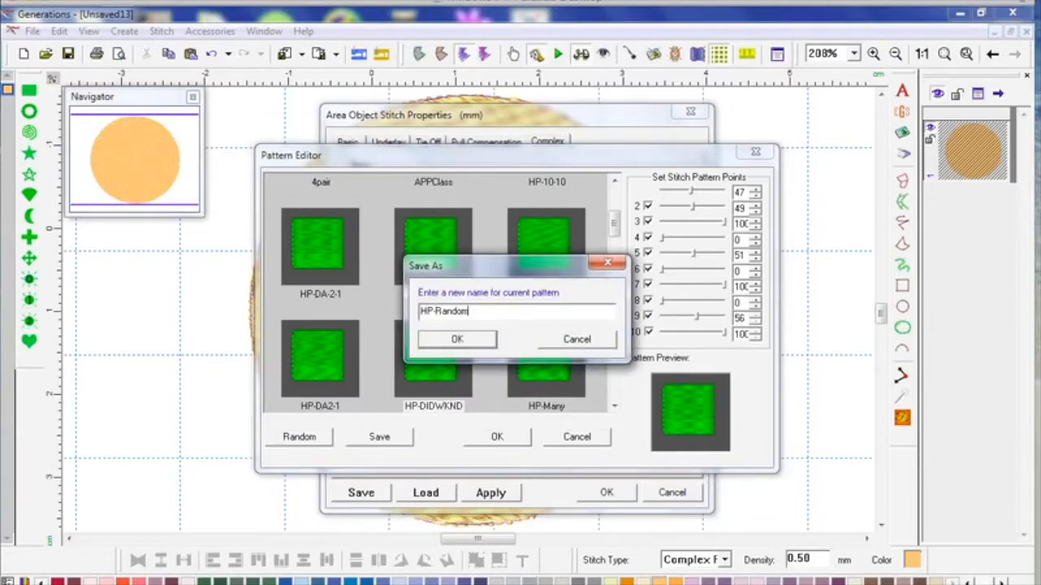
pyautogui.write('-2')
pyautogui.click(486, 340)
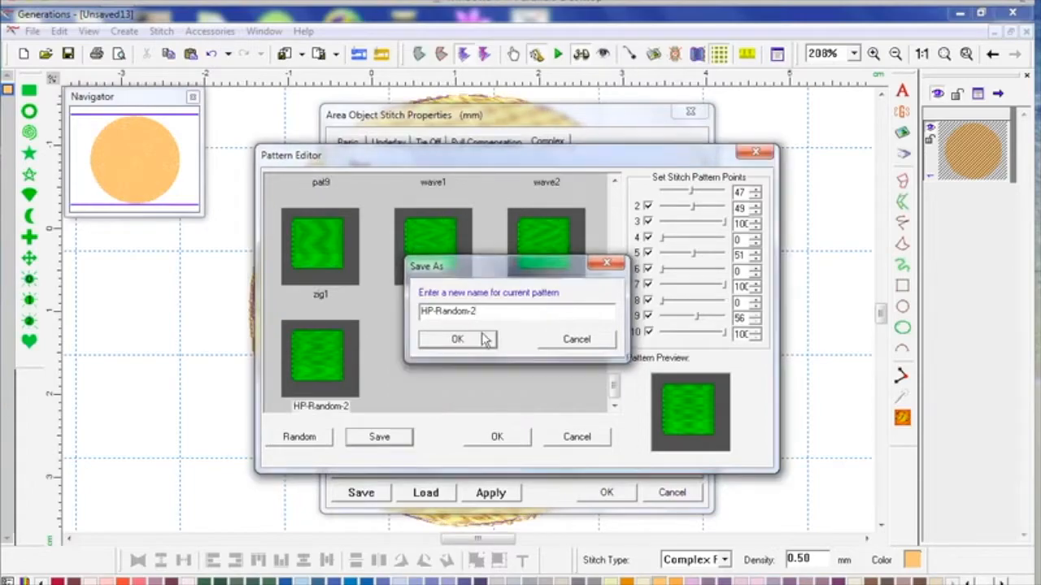
pyautogui.click(519, 436)
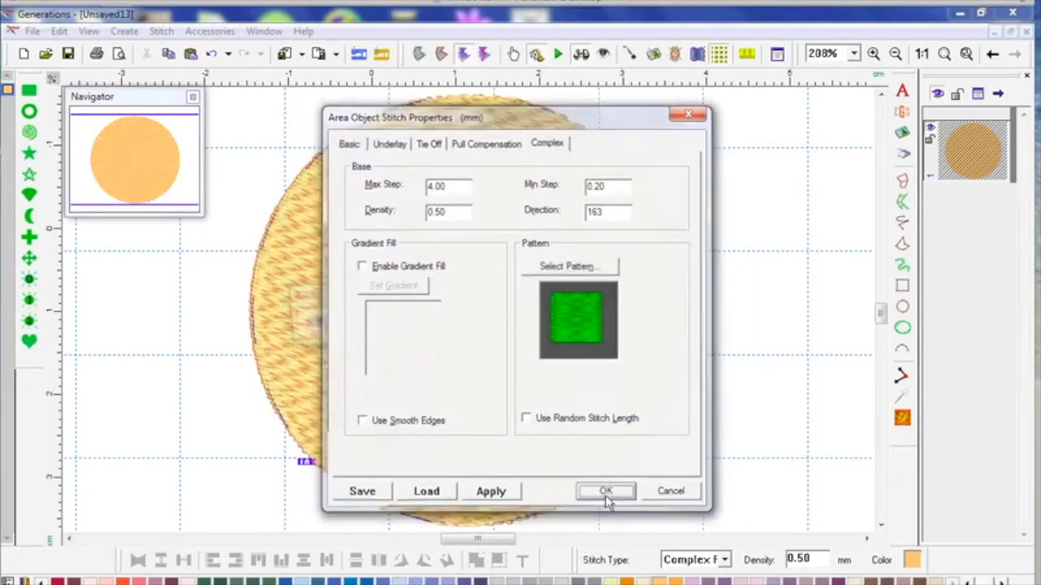
pyautogui.click(604, 491)
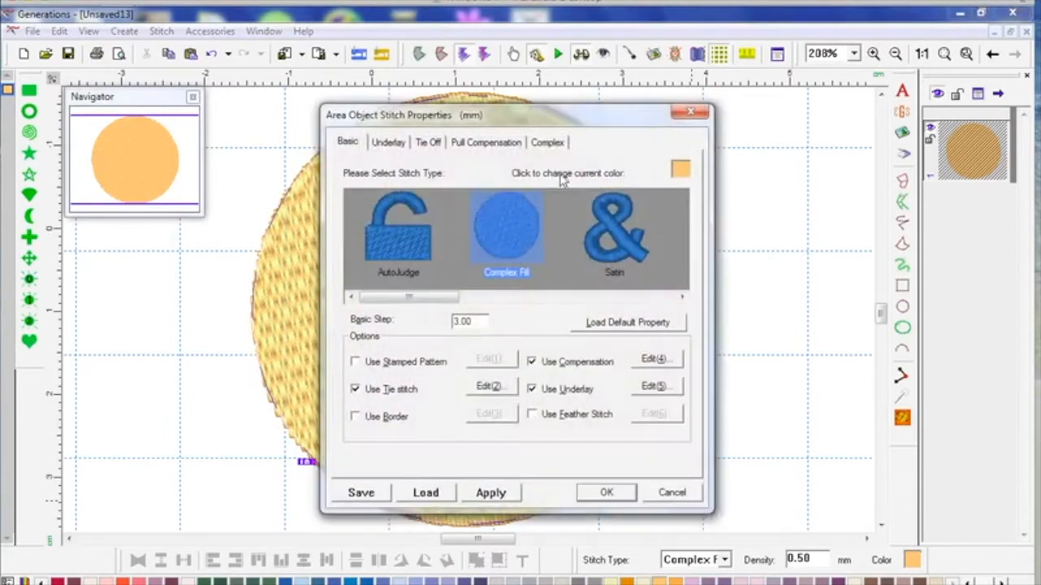
# - Replace the circle's fill pattern with pat4 and regenerate the stitches at direction 63
pyautogui.click(554, 144)
pyautogui.click(599, 266)
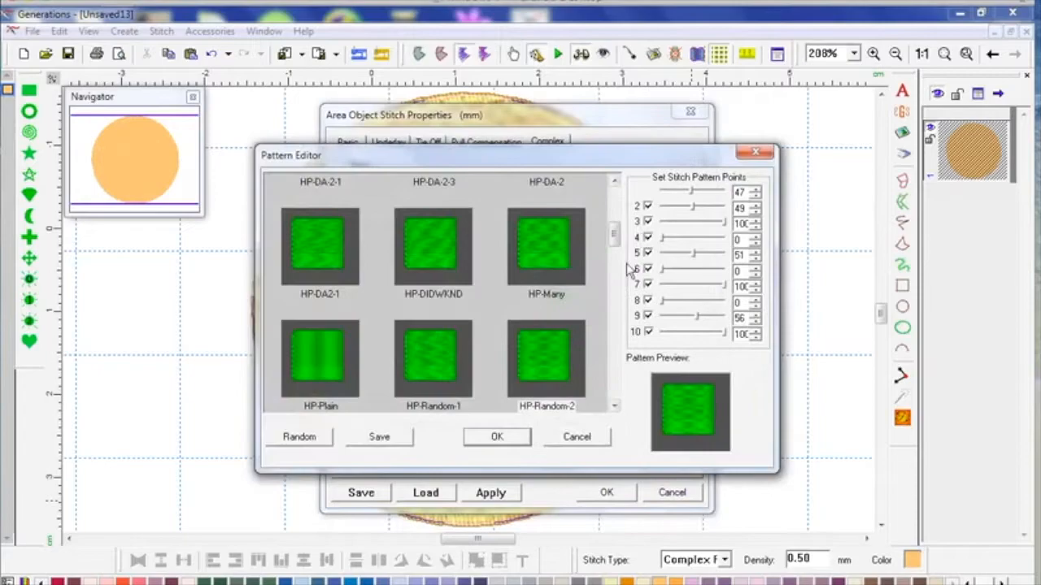
pyautogui.moveTo(614, 237); pyautogui.dragTo(615, 254)
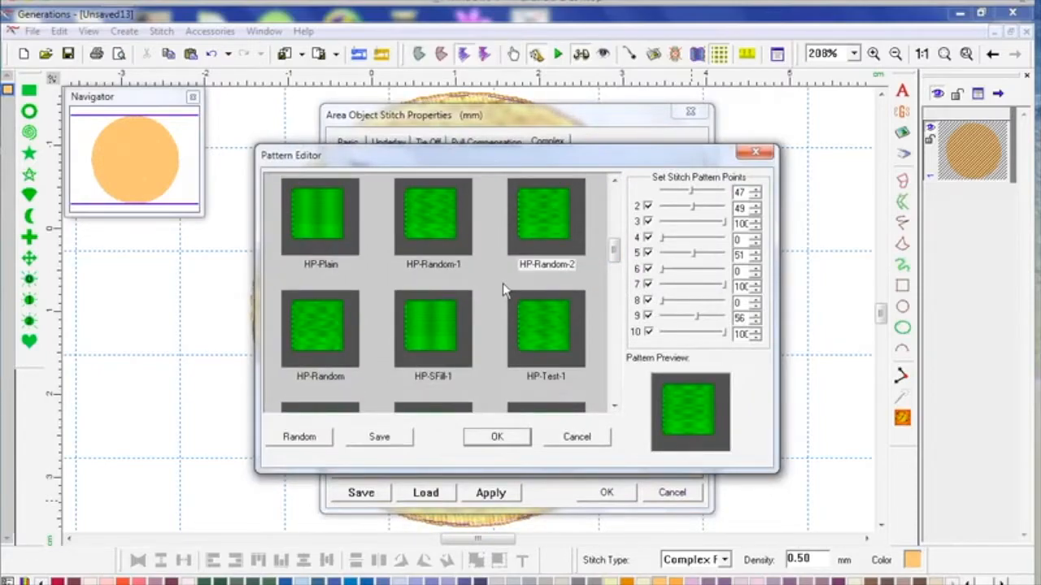
pyautogui.moveTo(615, 254); pyautogui.dragTo(615, 356)
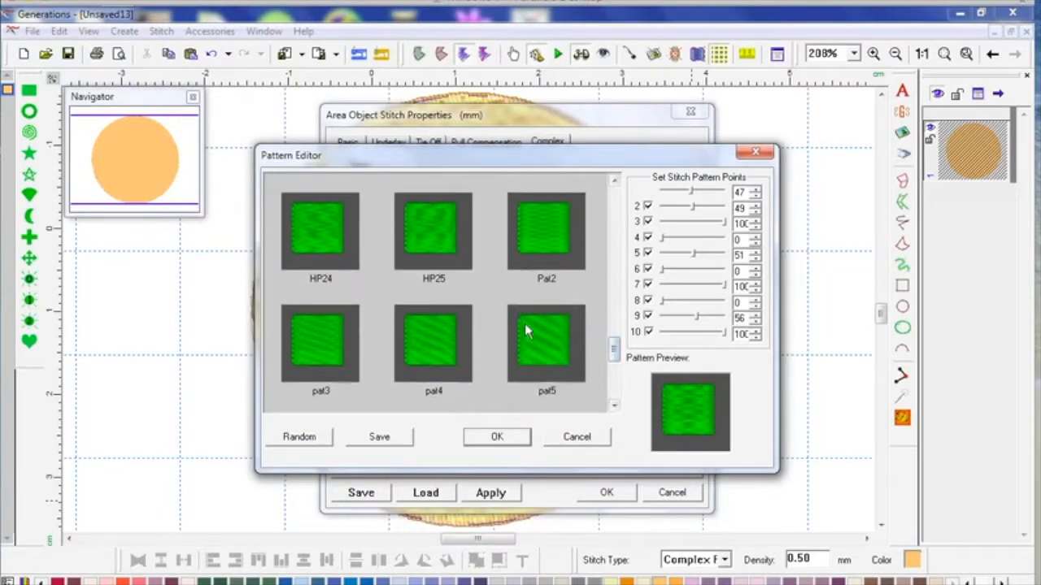
pyautogui.moveTo(613, 352); pyautogui.dragTo(614, 356)
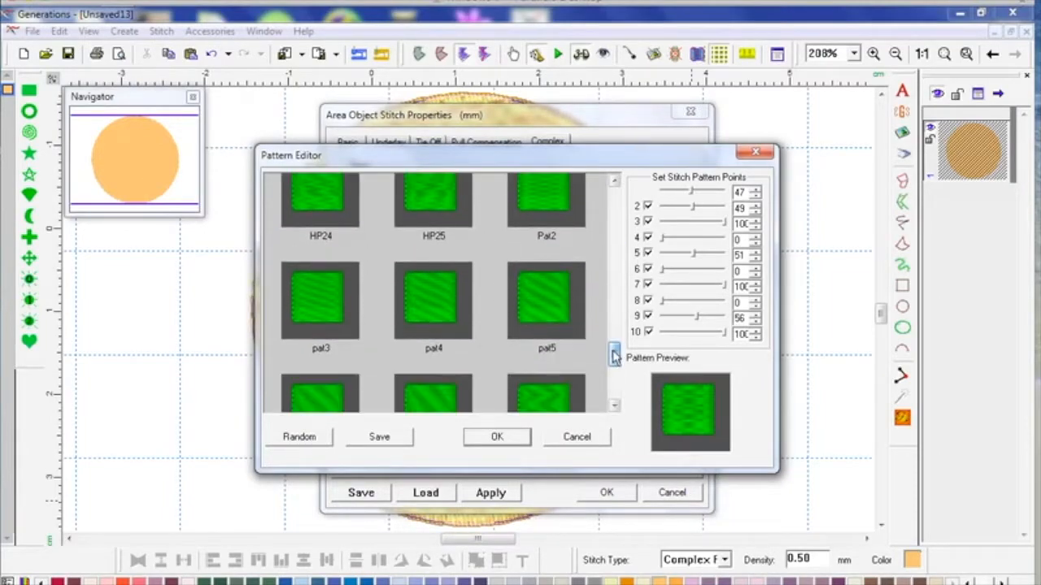
pyautogui.click(447, 306)
pyautogui.click(524, 436)
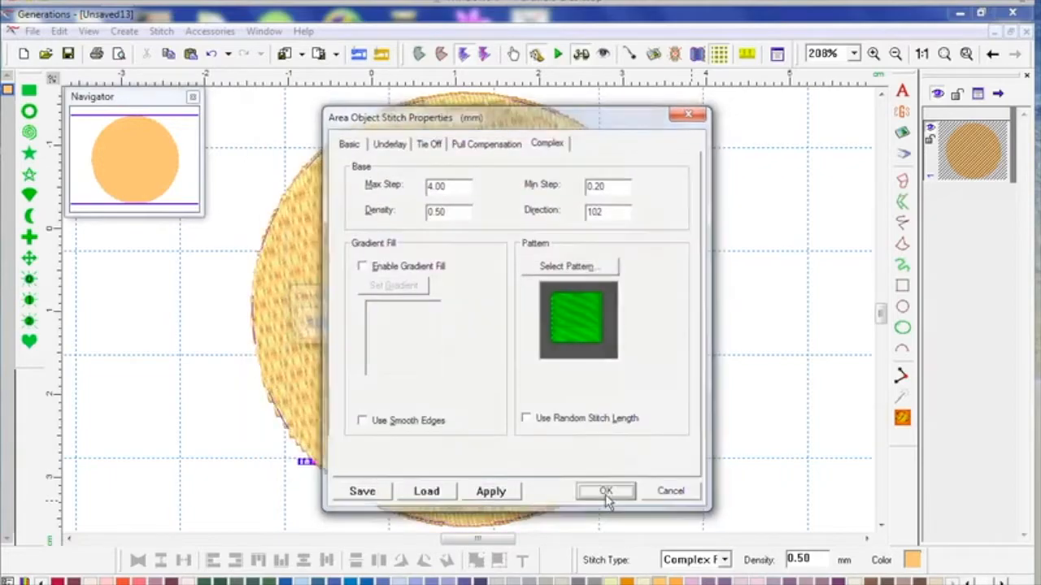
pyautogui.click(606, 493)
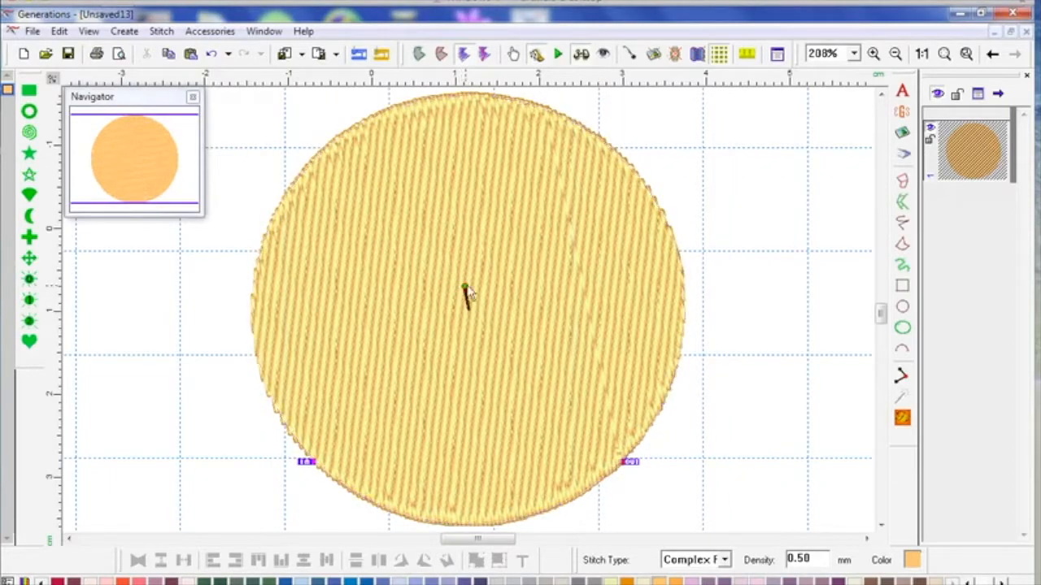
pyautogui.click(903, 419)
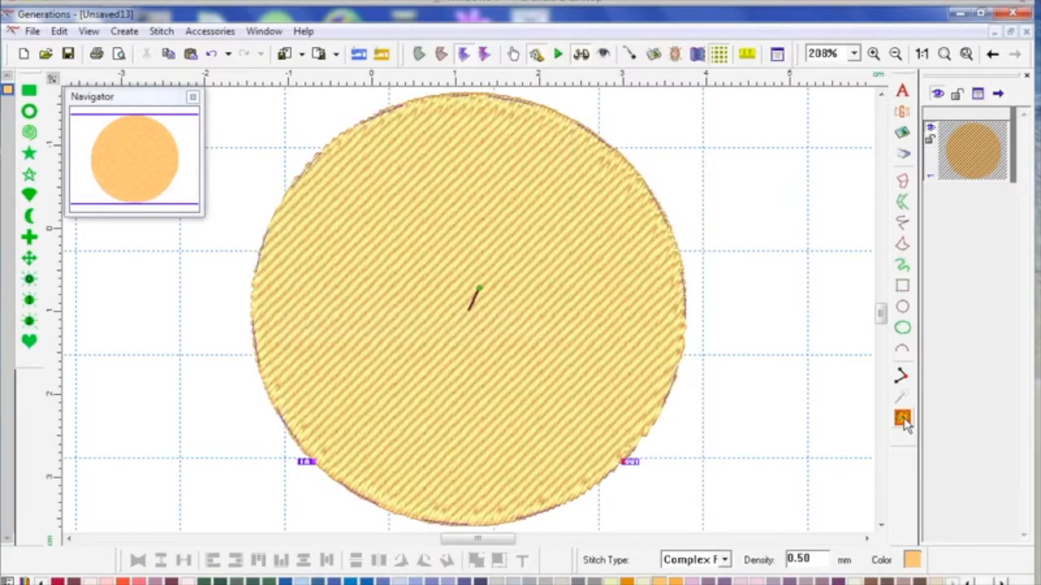
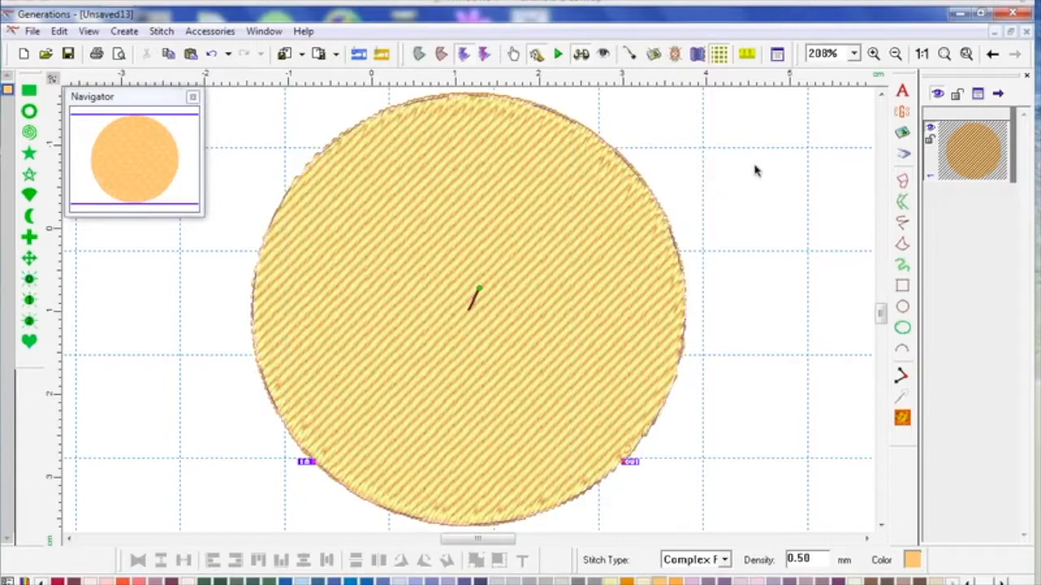
# - Reopen the circle's pattern editor, try point 2 of pat4 at 0, and load the 1set pattern instead
pyautogui.click(704, 174)
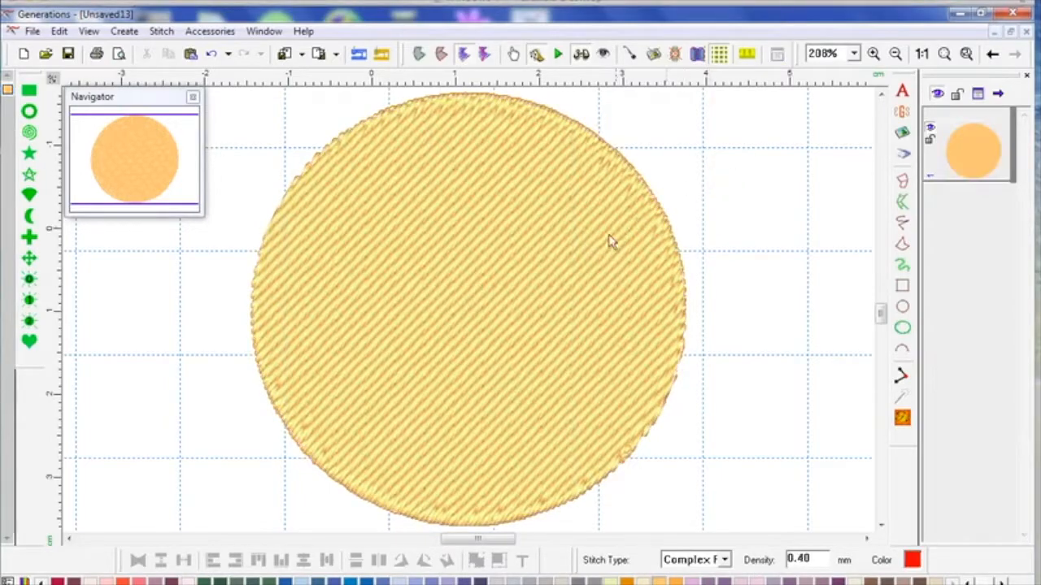
pyautogui.click(627, 225)
pyautogui.doubleClick(627, 230)
pyautogui.click(548, 143)
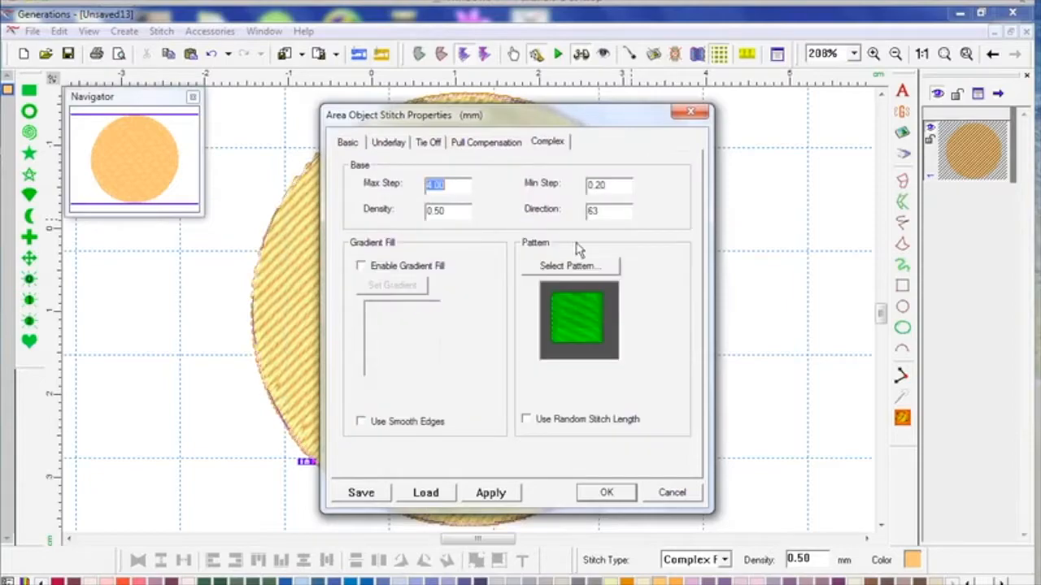
pyautogui.click(572, 266)
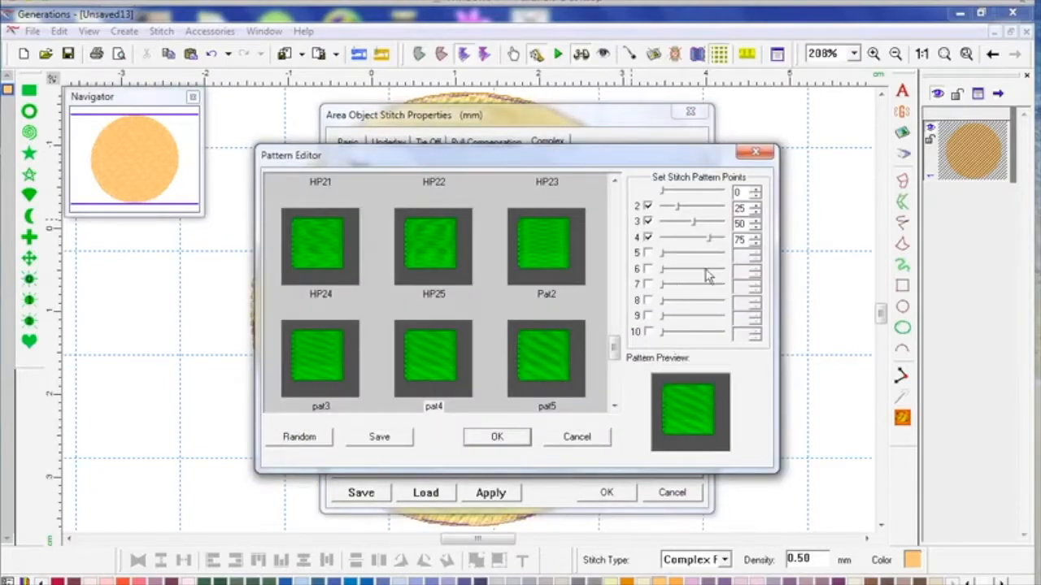
pyautogui.moveTo(677, 206); pyautogui.dragTo(662, 206)
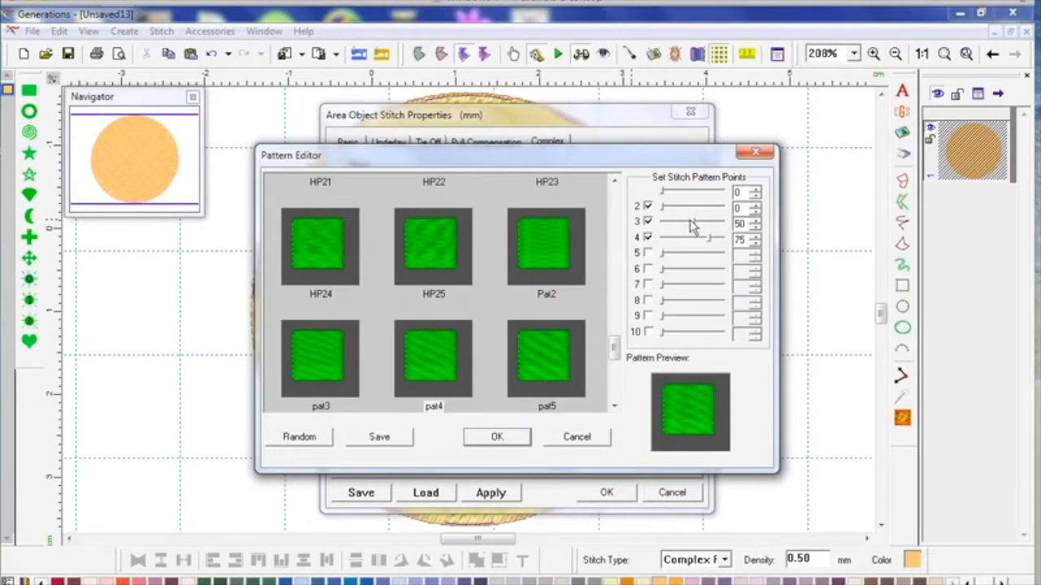
pyautogui.moveTo(616, 347); pyautogui.dragTo(616, 196)
pyautogui.click(307, 217)
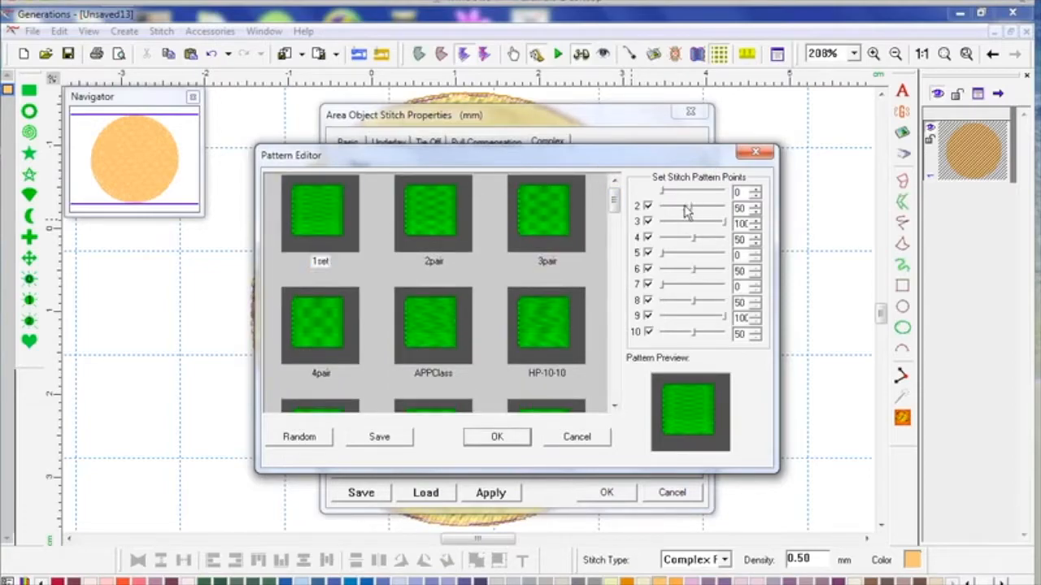
# - Set stitch pattern points 2 to 10 of the 1set pattern to 0, 10, 19, 25, 36, 45, 53, 65 and 74
pyautogui.moveTo(720, 227); pyautogui.dragTo(672, 241)
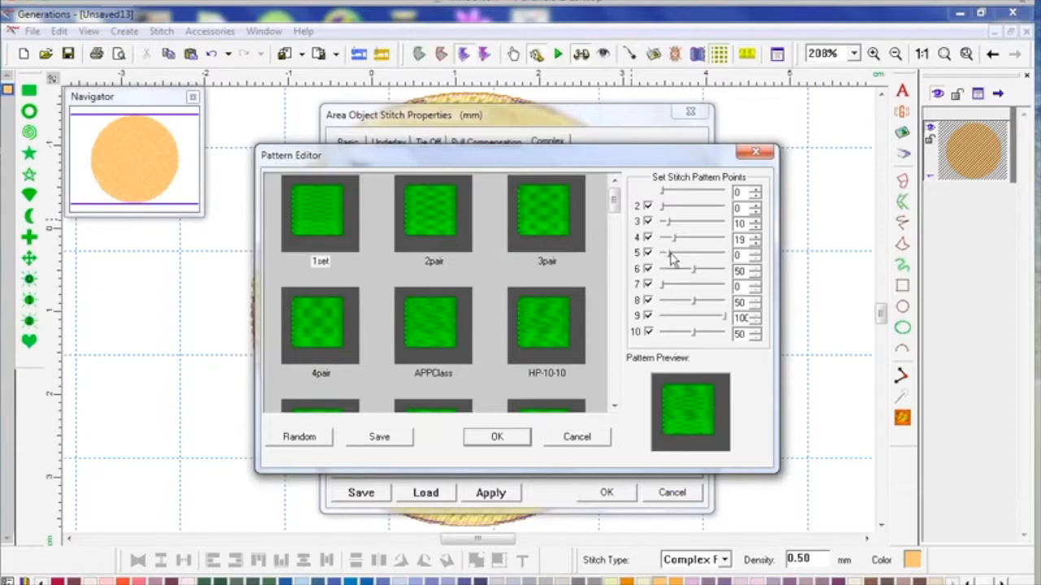
pyautogui.click(679, 255)
pyautogui.click(685, 272)
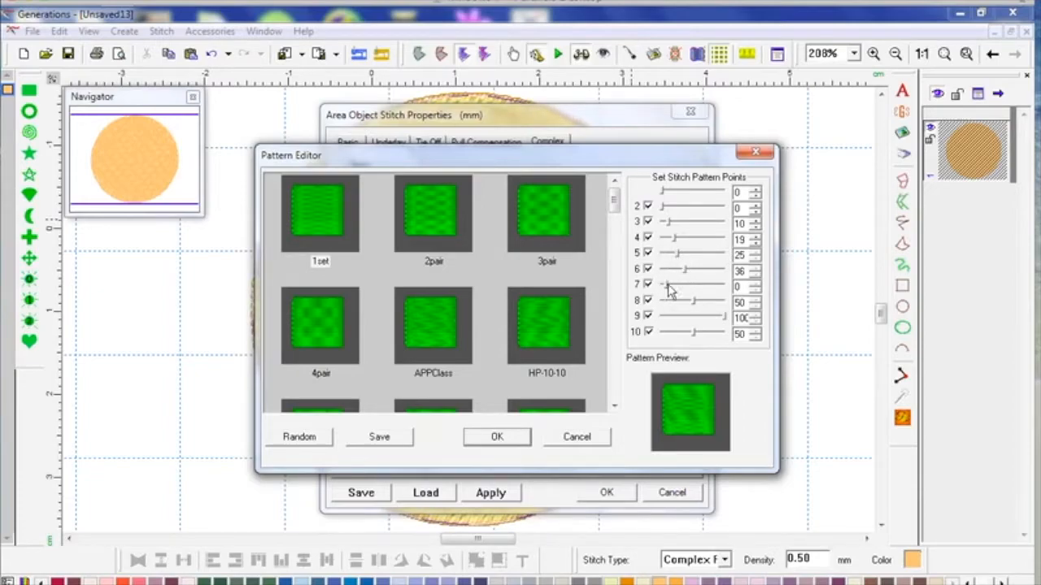
pyautogui.click(688, 284)
pyautogui.click(696, 302)
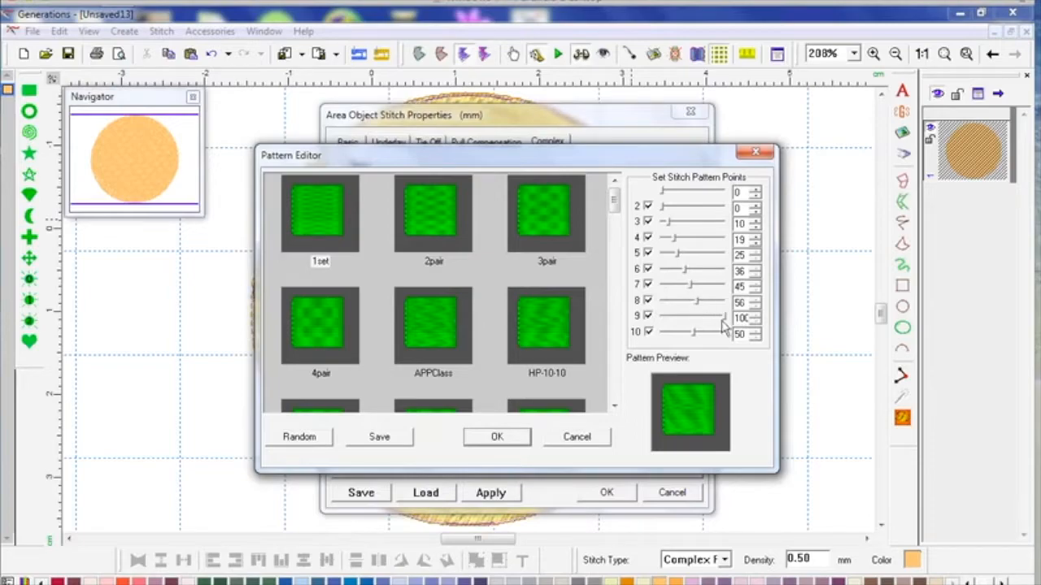
pyautogui.moveTo(724, 316); pyautogui.dragTo(704, 320)
pyautogui.click(708, 333)
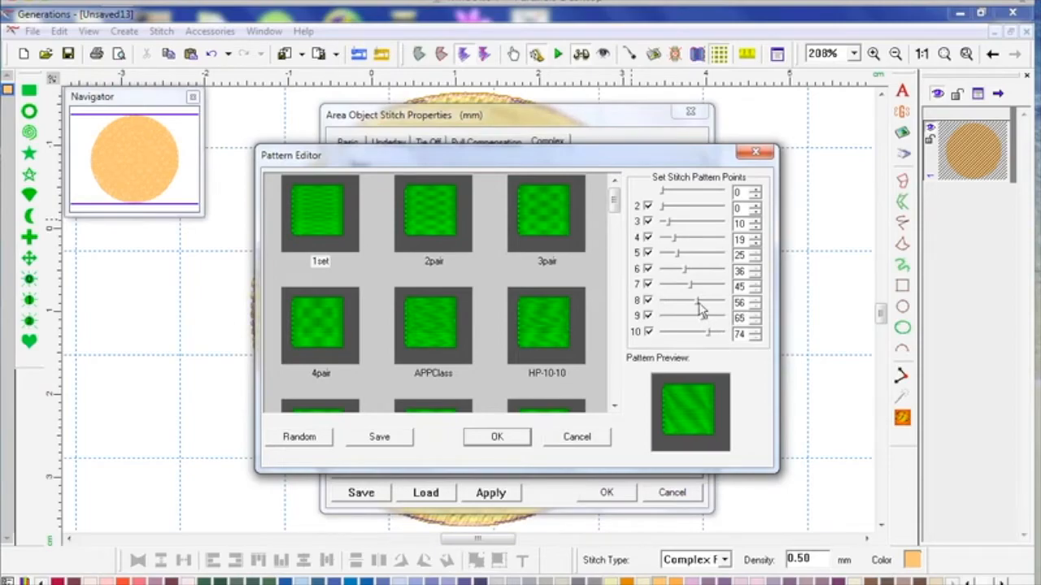
pyautogui.click(694, 301)
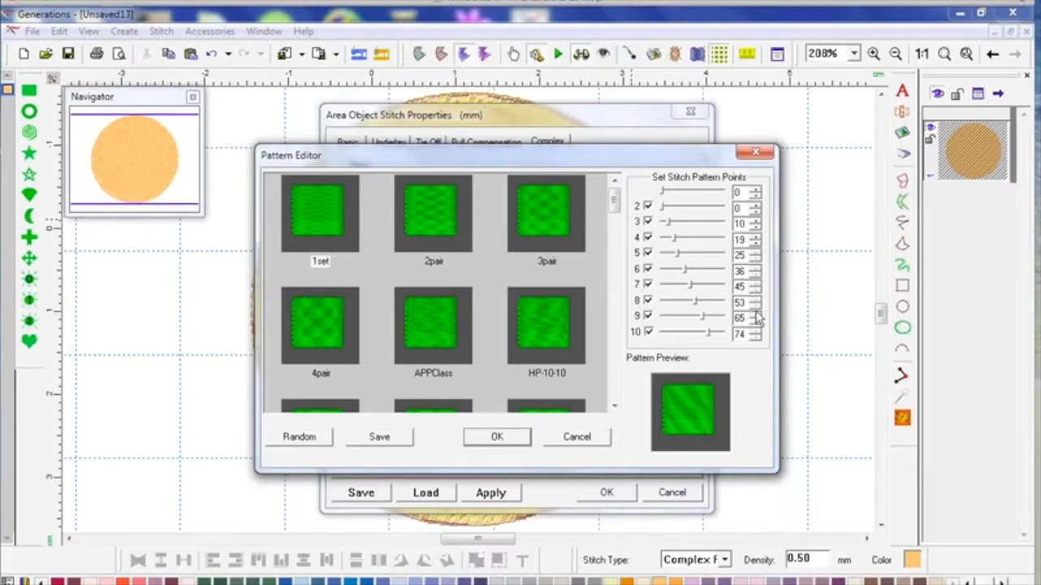
# - Save the edited pattern under the name HP-Random-3 and apply it to the circle's fill
pyautogui.click(403, 448)
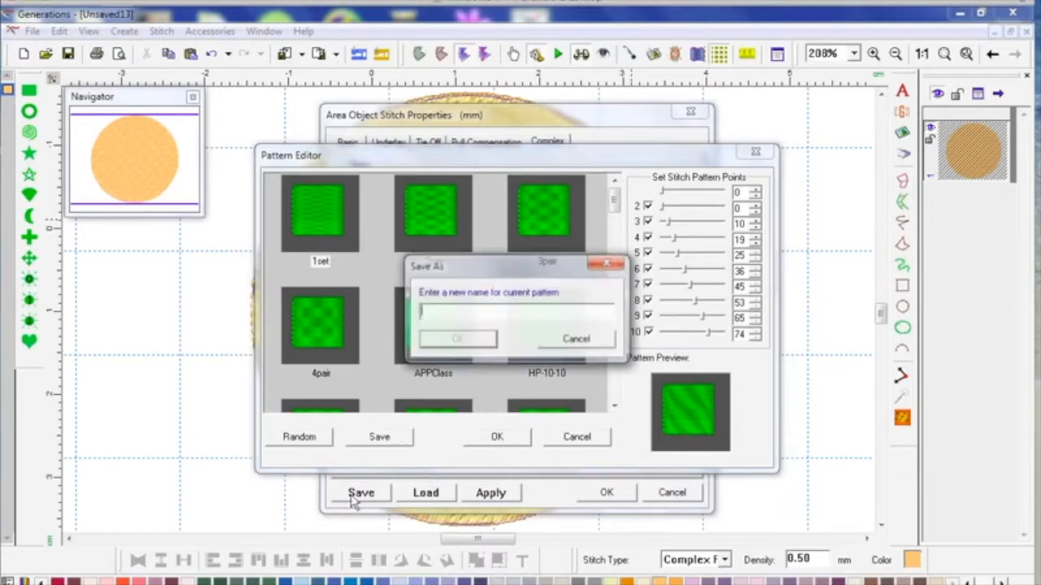
pyautogui.write('HP-Random-3')
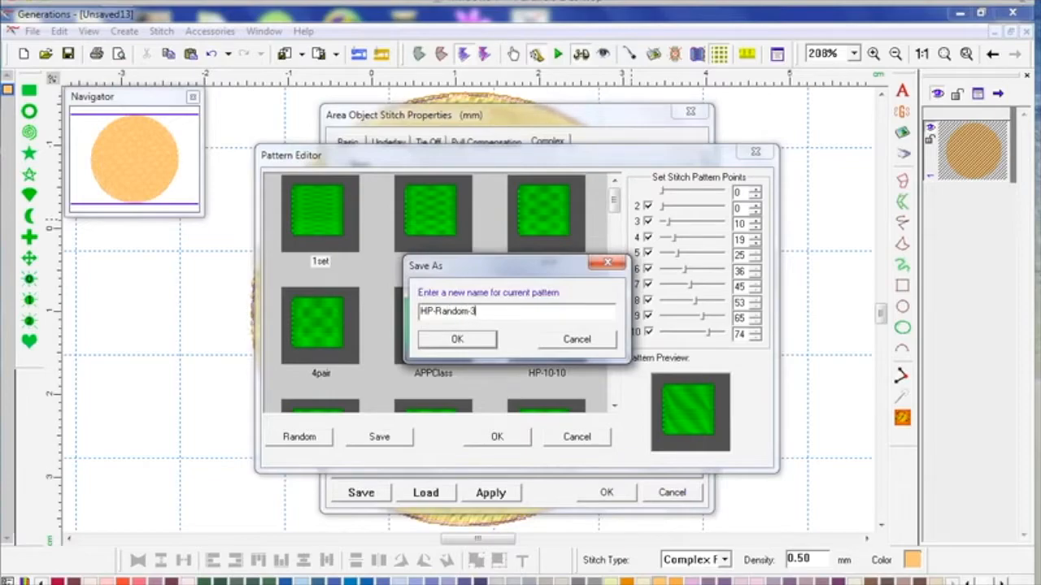
pyautogui.click(458, 340)
pyautogui.click(546, 437)
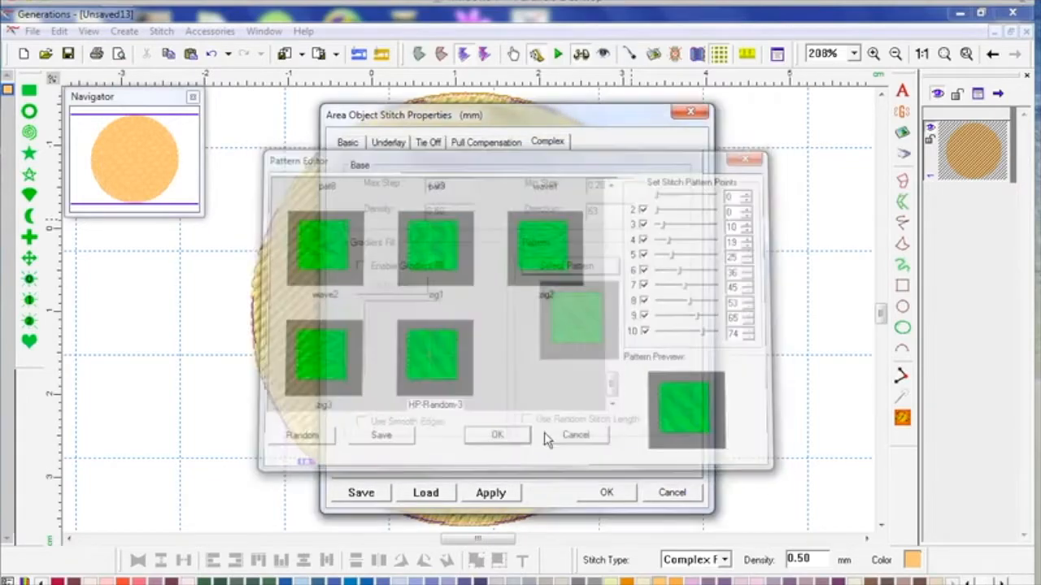
pyautogui.click(602, 492)
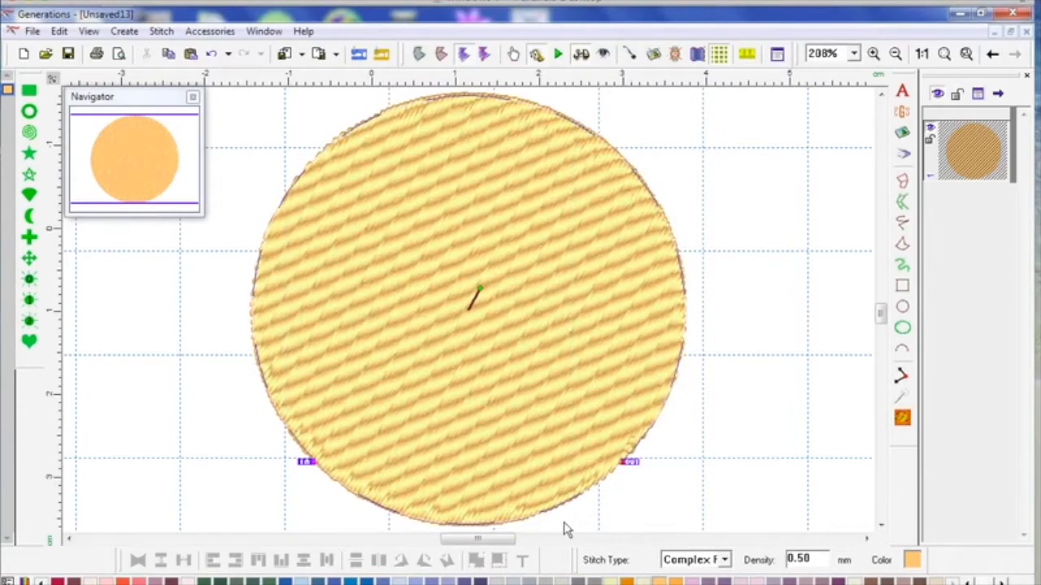
# - Switch to editing embossed lines and delete the house-shaped emboss outline
pyautogui.click(484, 54)
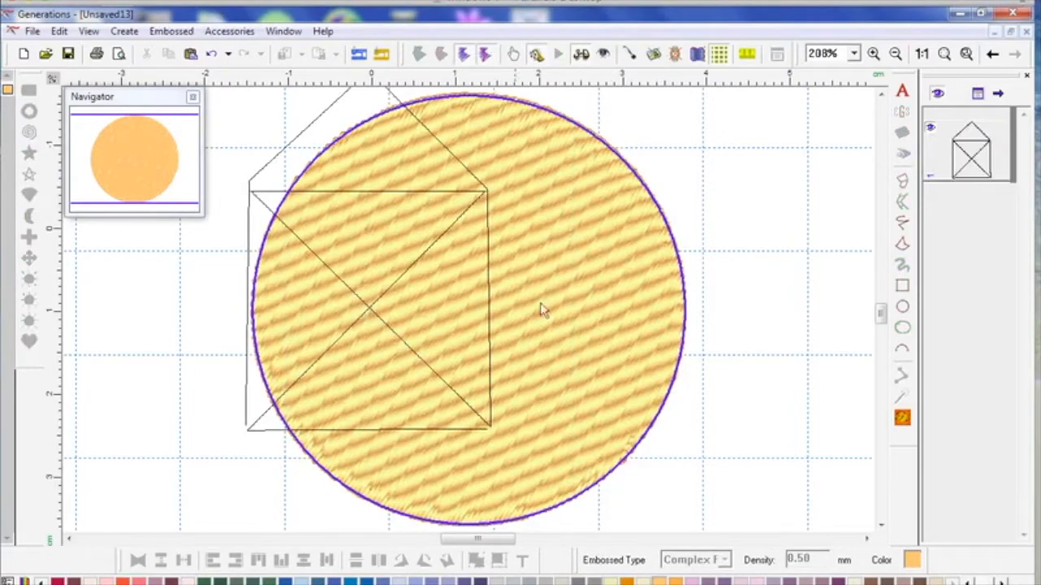
pyautogui.click(973, 173)
pyautogui.press('Delete')
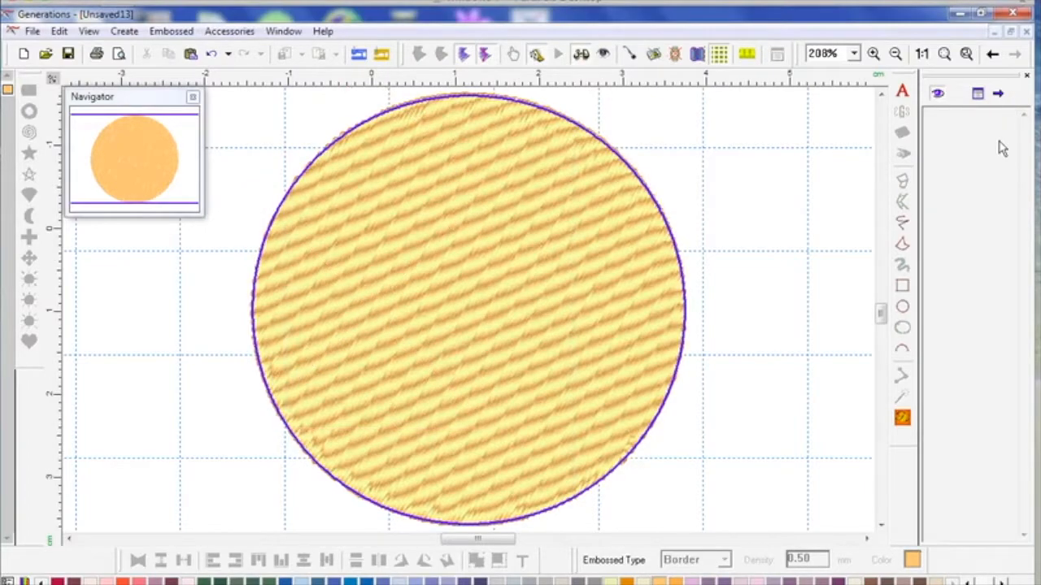
# - Draw an emboss circle about 4.1 cm wide, centre it inside the filled circle, and return to the stitched fill
pyautogui.click(902, 308)
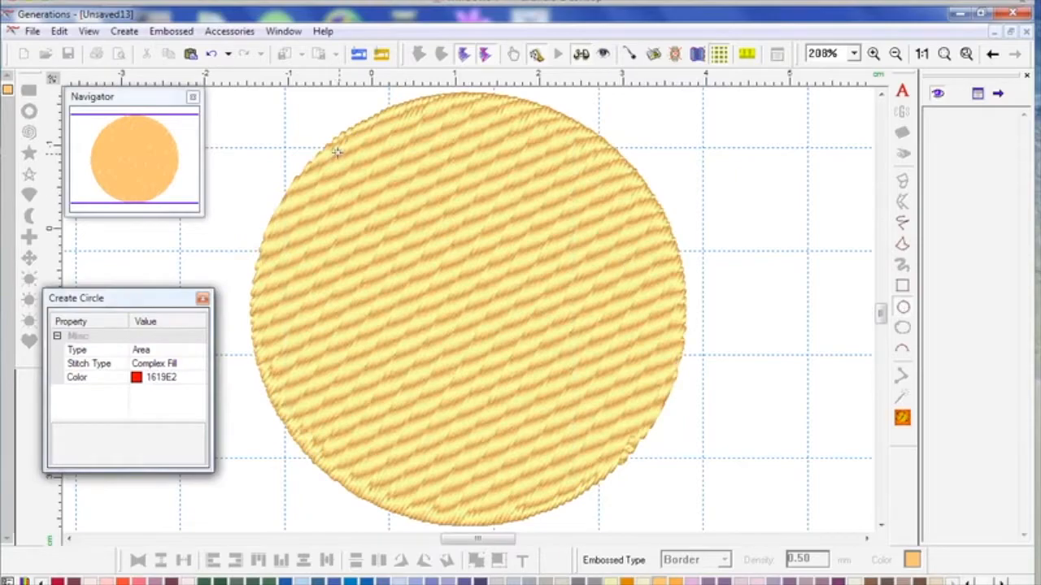
pyautogui.moveTo(338, 151); pyautogui.dragTo(664, 468)
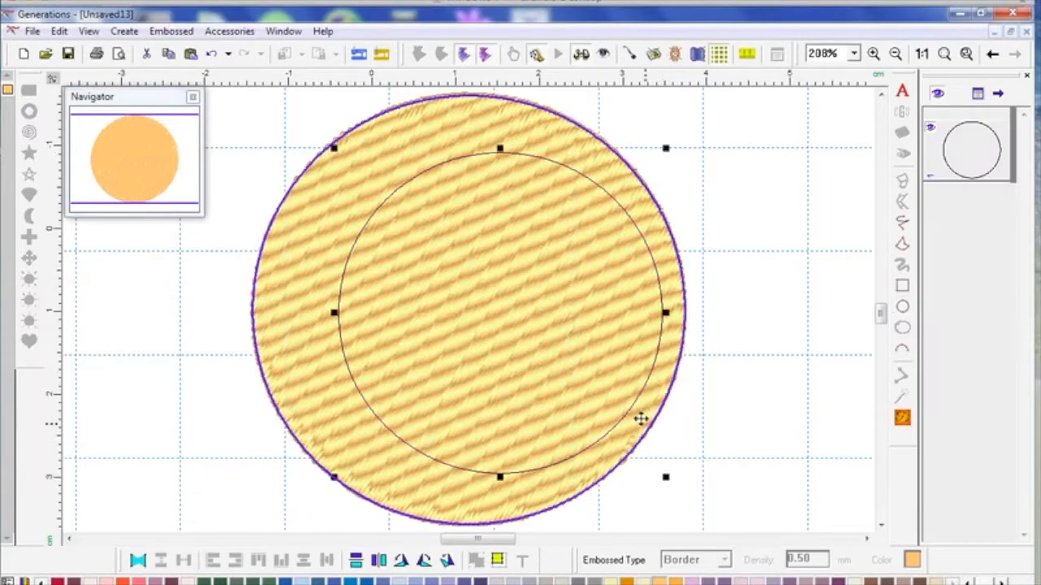
pyautogui.moveTo(648, 373); pyautogui.dragTo(619, 364)
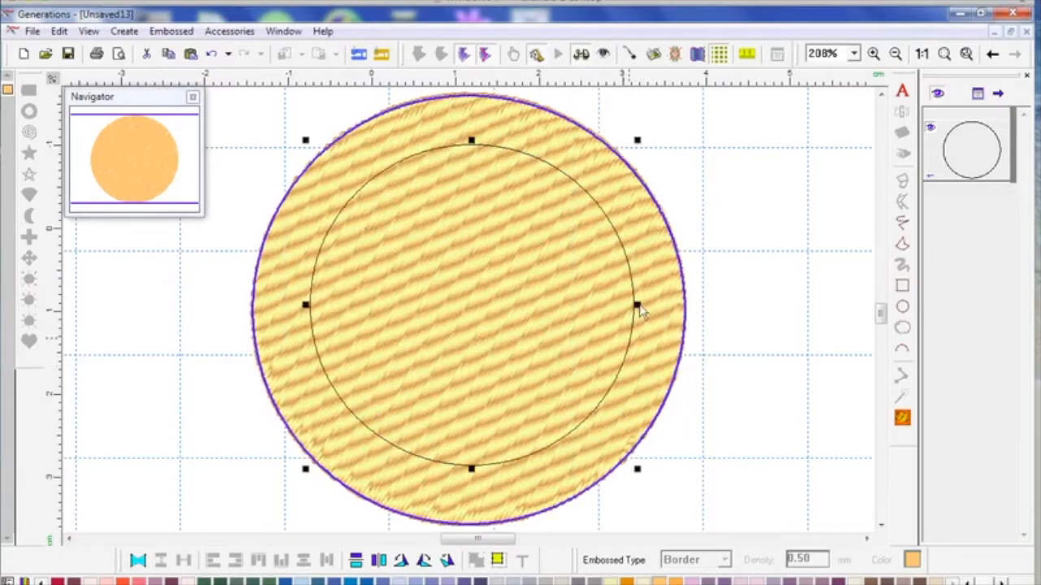
pyautogui.moveTo(632, 143); pyautogui.dragTo(654, 123)
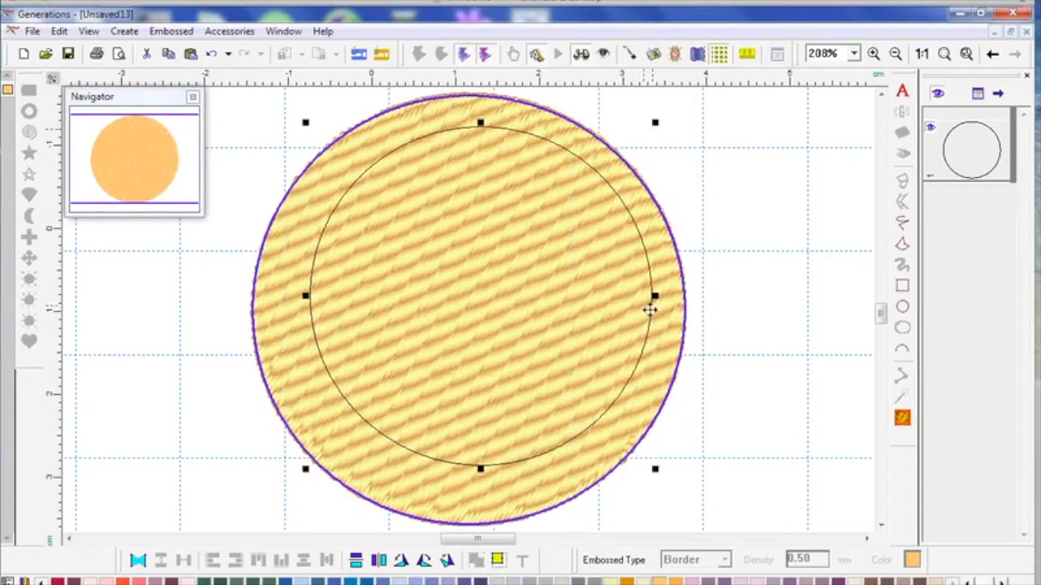
pyautogui.moveTo(650, 314); pyautogui.dragTo(641, 322)
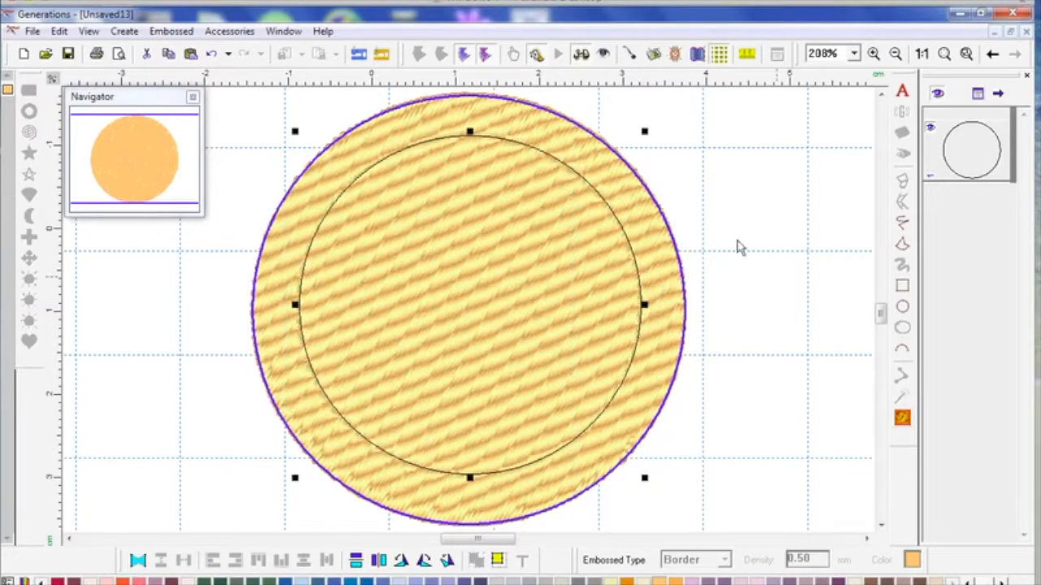
pyautogui.click(485, 55)
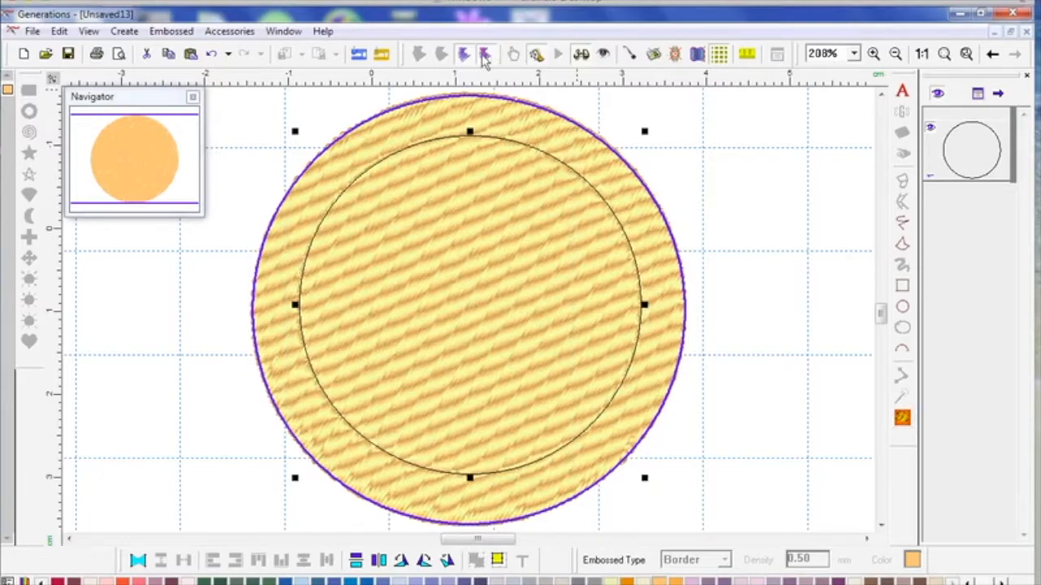
pyautogui.click(756, 247)
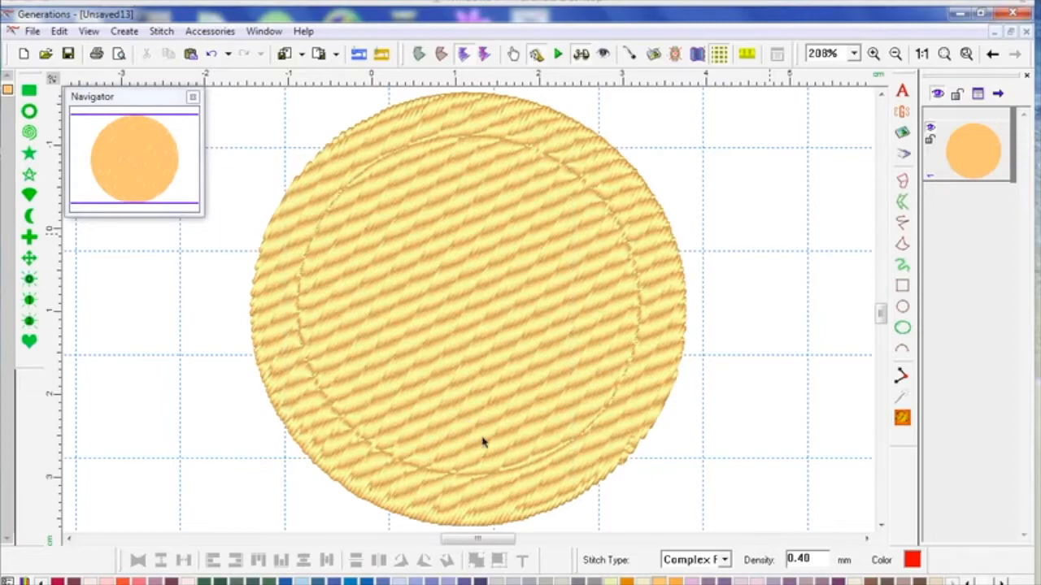
# - Sketch temporary red zigzag annotations across the circle's middle and along its upper-left edge, and erase them
pyautogui.hotkey('ctrl', 'shift', 'd')
pyautogui.moveTo(353, 433)
pyautogui.mouseDown()
pyautogui.moveTo(433, 242)
pyautogui.moveTo(355, 445)
pyautogui.moveTo(367, 453)
pyautogui.moveTo(516, 130)
pyautogui.moveTo(423, 341)
pyautogui.moveTo(414, 398)
pyautogui.moveTo(487, 253)
pyautogui.moveTo(458, 365)
pyautogui.moveTo(508, 285)
pyautogui.moveTo(466, 433)
pyautogui.moveTo(586, 213)
pyautogui.moveTo(490, 405)
pyautogui.mouseUp()
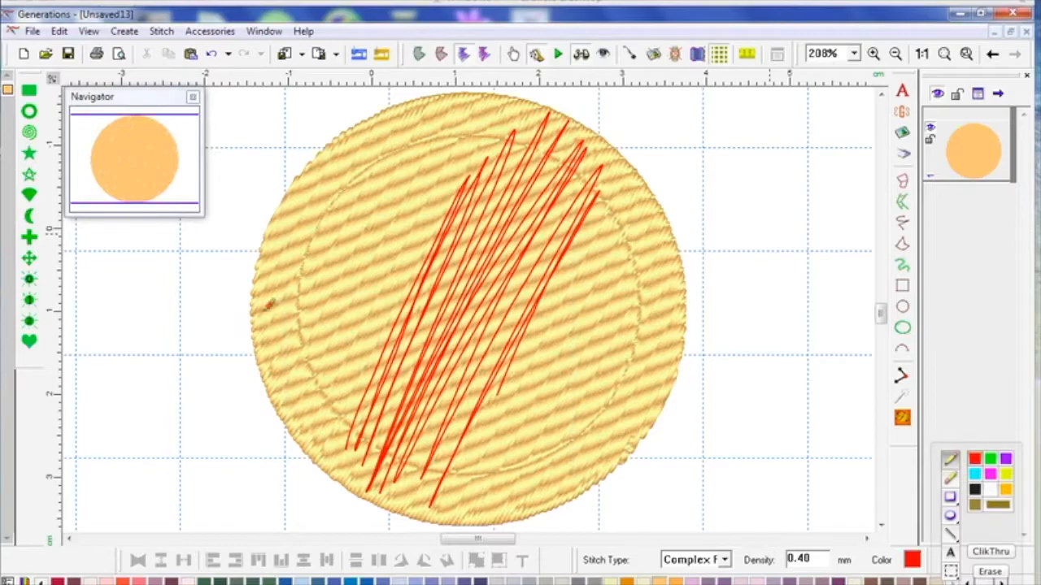
pyautogui.moveTo(254, 308)
pyautogui.mouseDown()
pyautogui.moveTo(278, 248)
pyautogui.moveTo(271, 224)
pyautogui.moveTo(286, 214)
pyautogui.moveTo(283, 192)
pyautogui.moveTo(335, 145)
pyautogui.mouseUp()
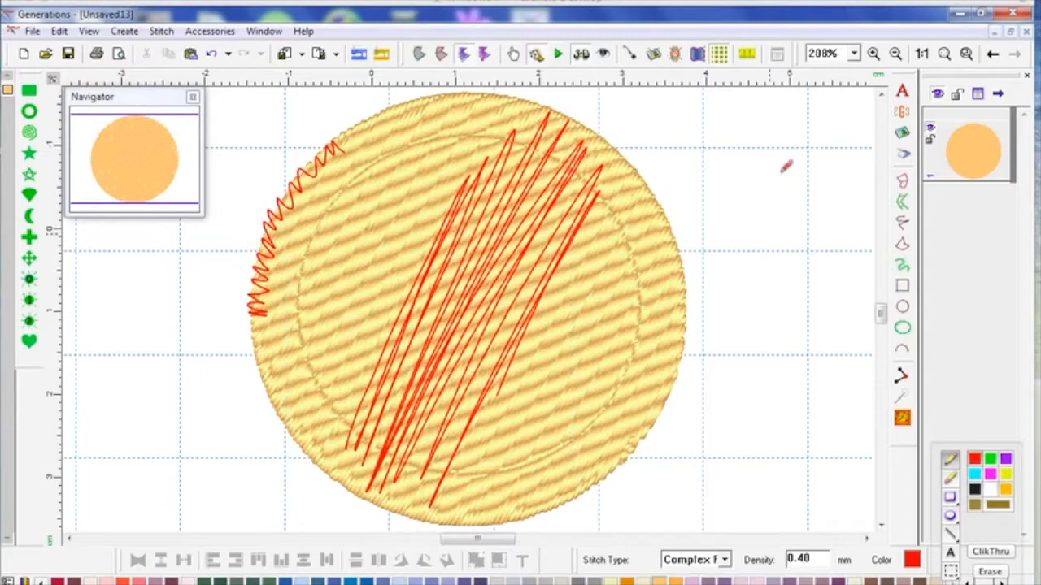
pyautogui.click(989, 572)
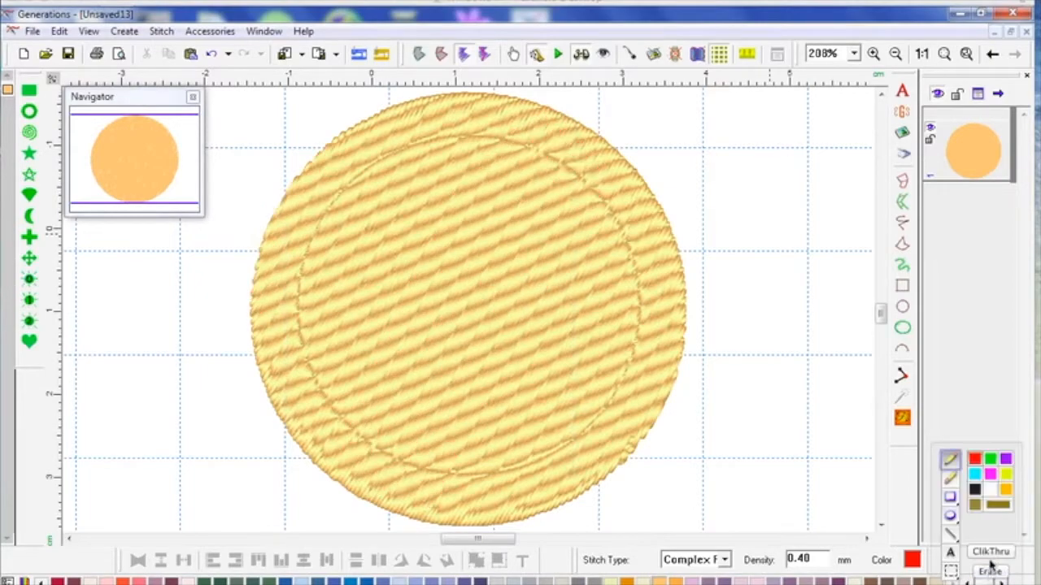
pyautogui.click(989, 555)
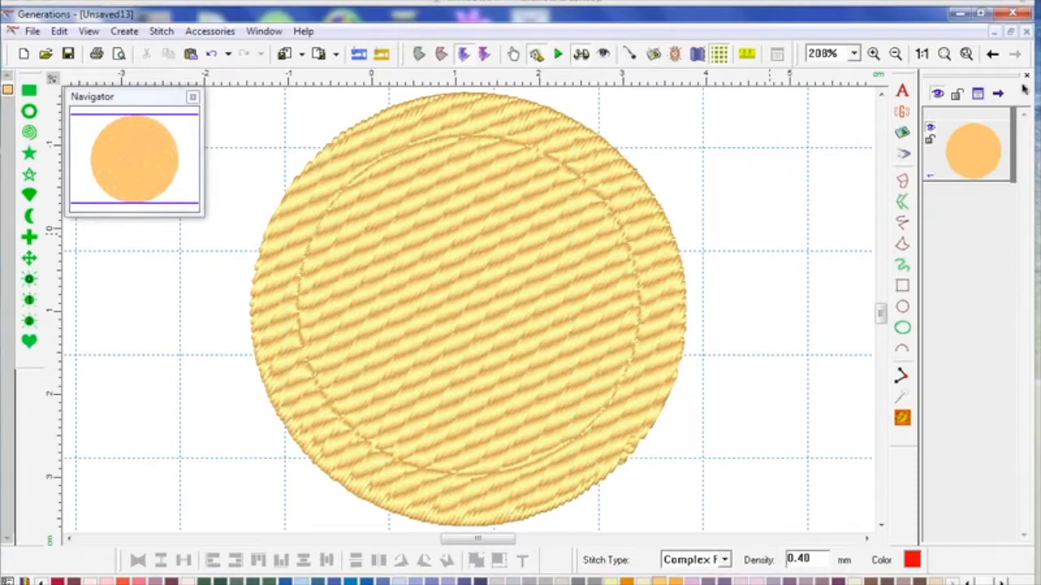
# - Close the circle design without saving it and start a new blank design
pyautogui.click(1026, 33)
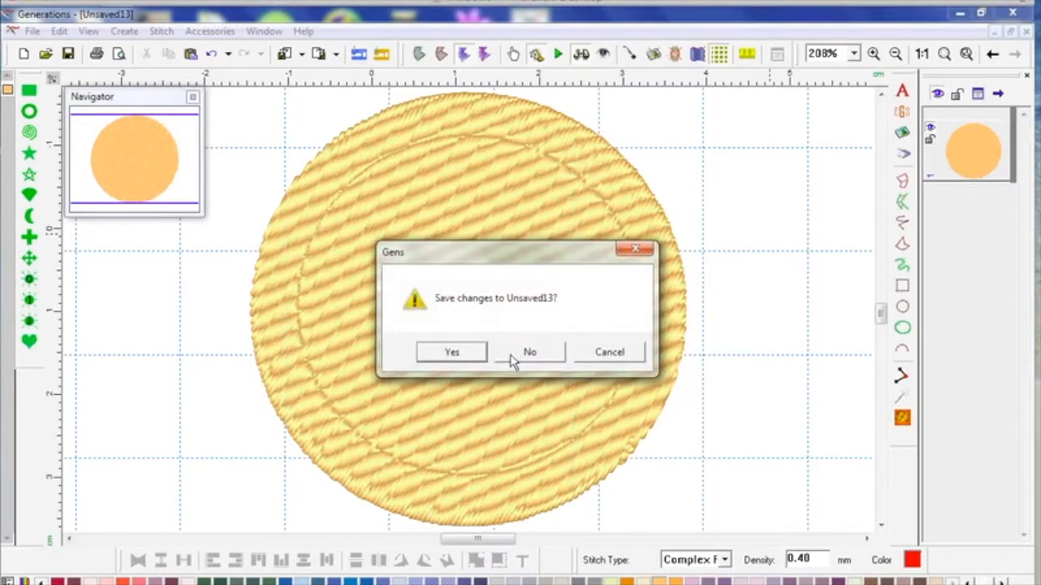
pyautogui.click(512, 360)
pyautogui.click(23, 54)
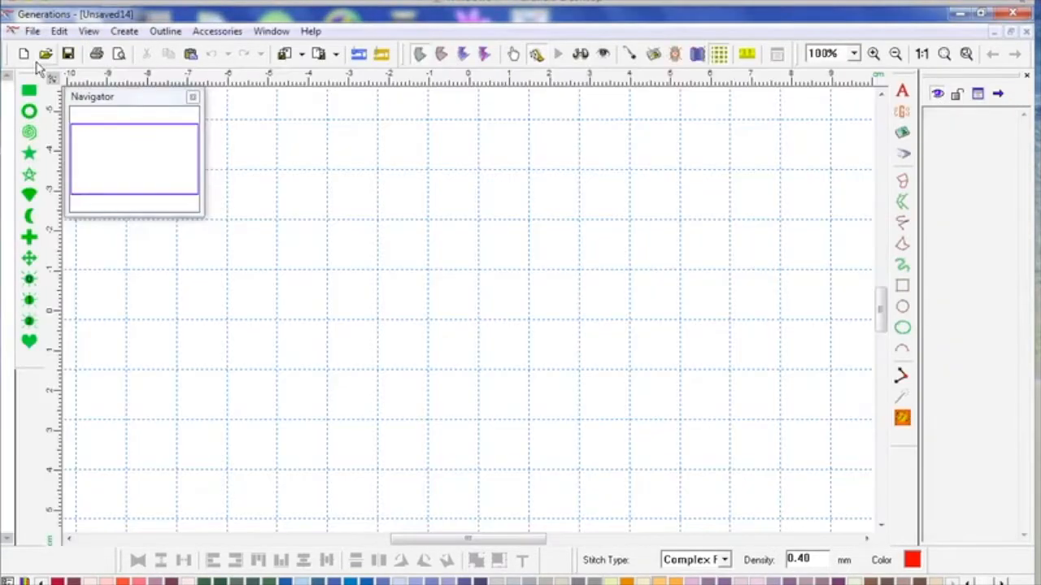
# - Hide the grid in the new design and show the Building Block Bar
pyautogui.click(719, 54)
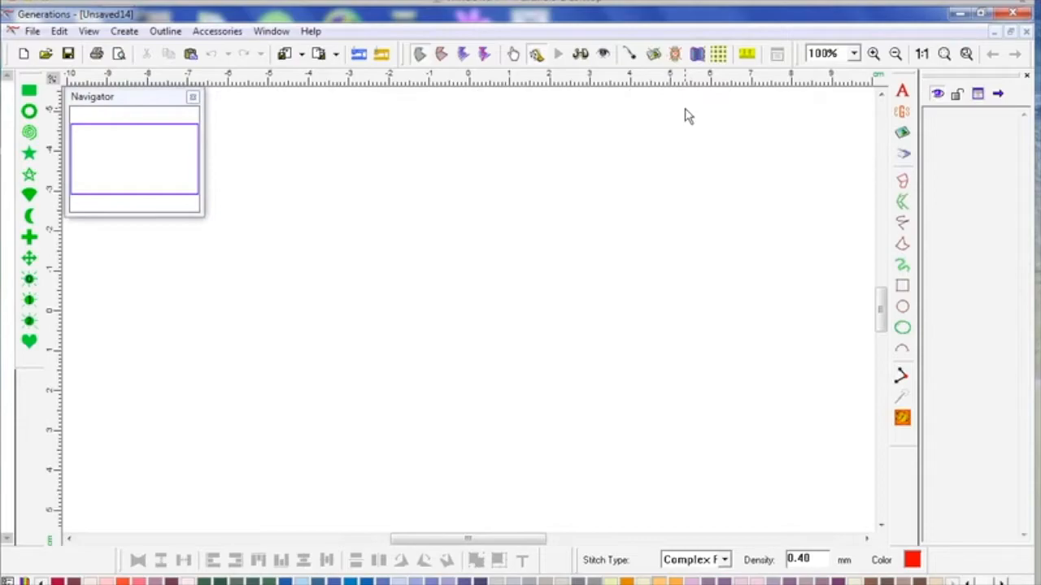
pyautogui.rightClick(945, 561)
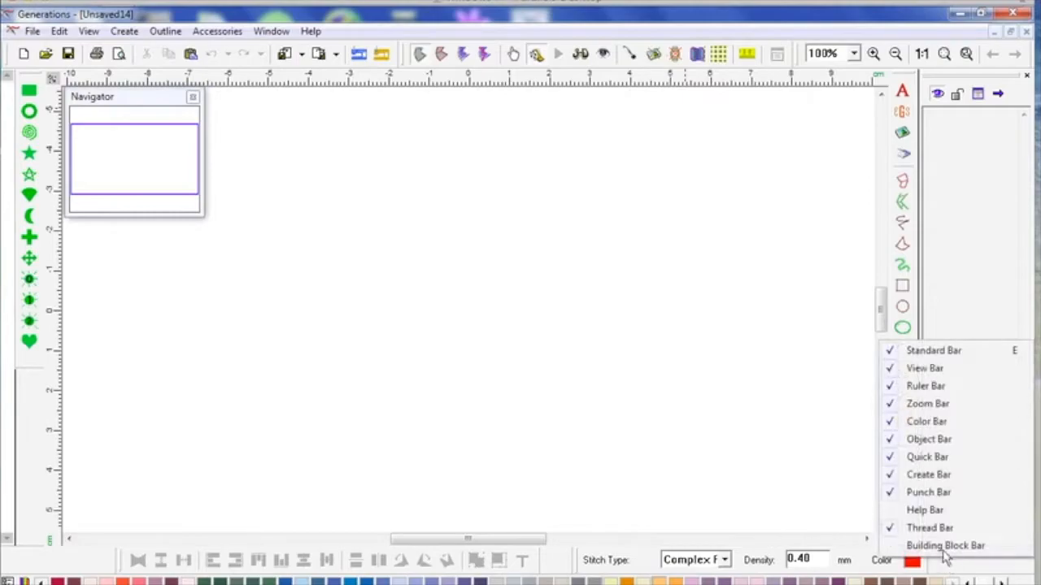
pyautogui.click(942, 546)
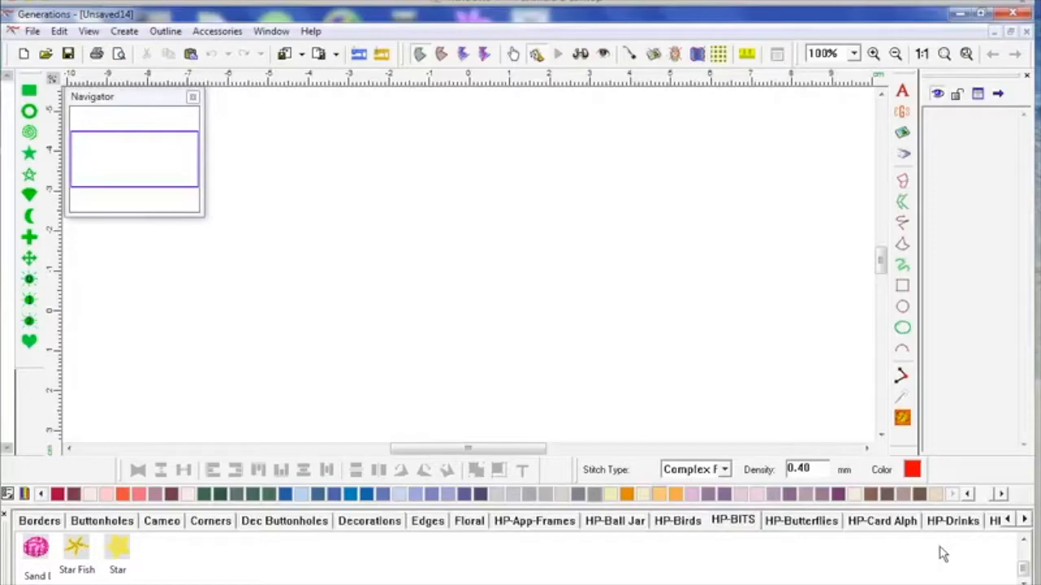
# - Examine the building blocks in the My Blocks category, enlarging the Building Block Bar to show several rows
pyautogui.click(1025, 521)
pyautogui.click(1025, 520)
pyautogui.click(1026, 520)
pyautogui.click(1026, 520)
pyautogui.click(1026, 520)
pyautogui.click(1026, 520)
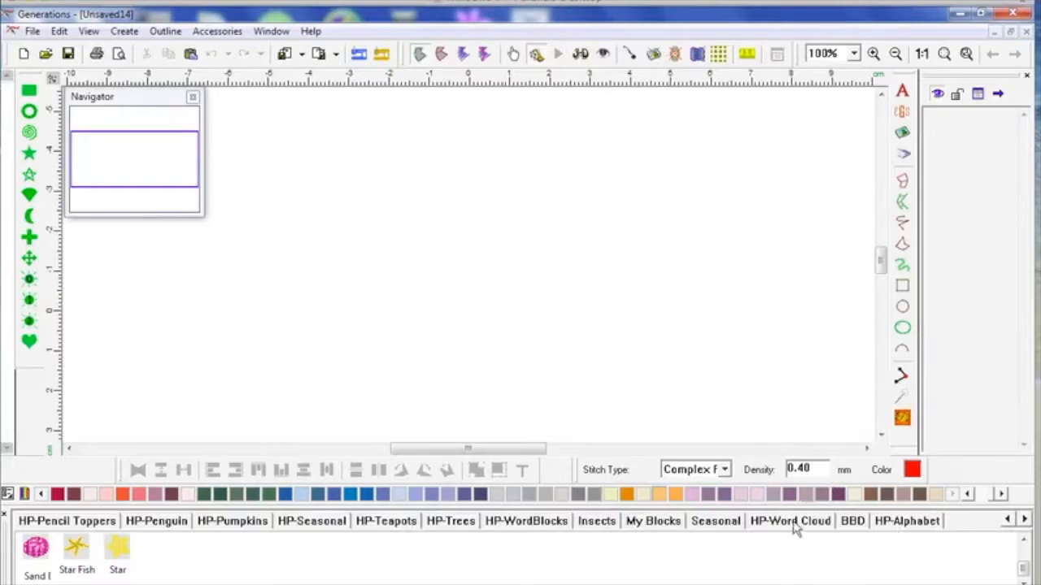
pyautogui.click(657, 527)
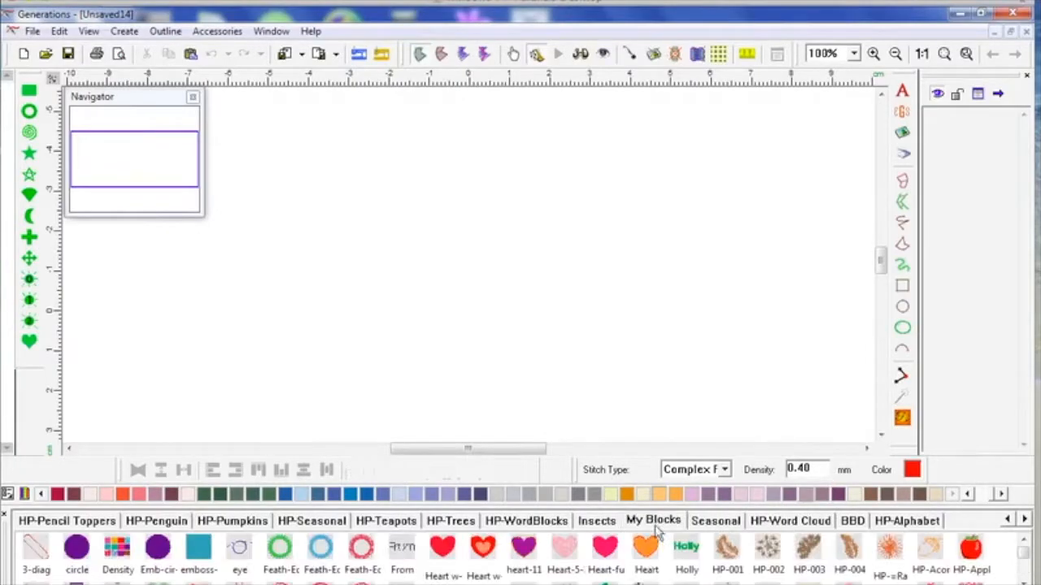
pyautogui.click(1024, 557)
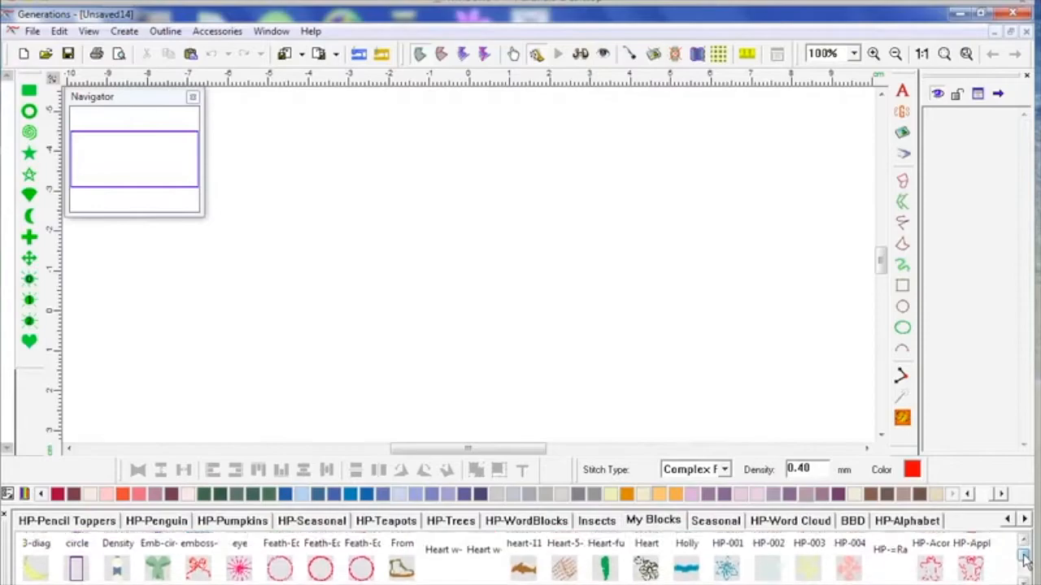
pyautogui.moveTo(1025, 559); pyautogui.dragTo(1025, 569)
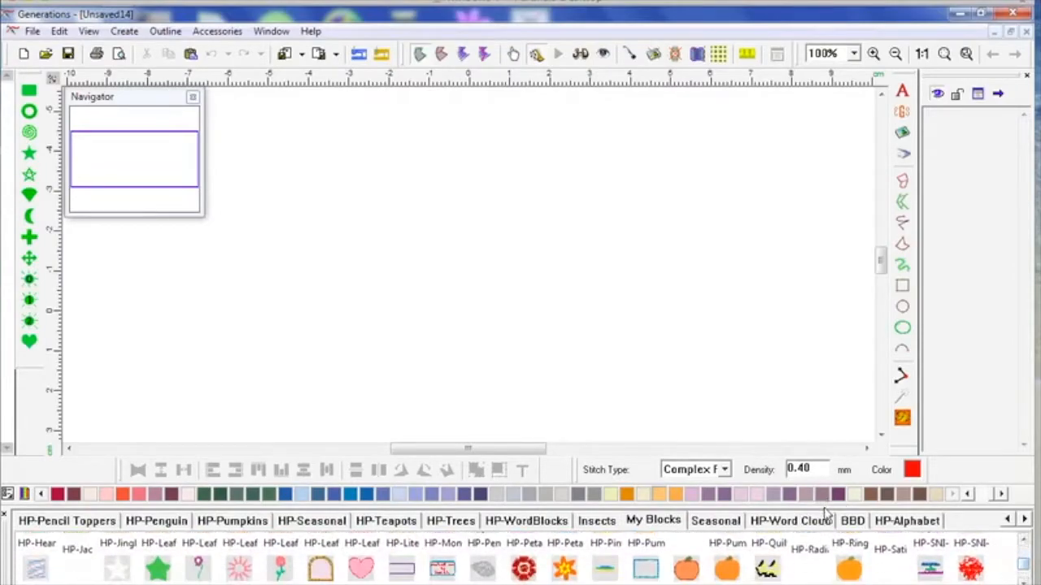
pyautogui.moveTo(825, 504); pyautogui.dragTo(824, 360)
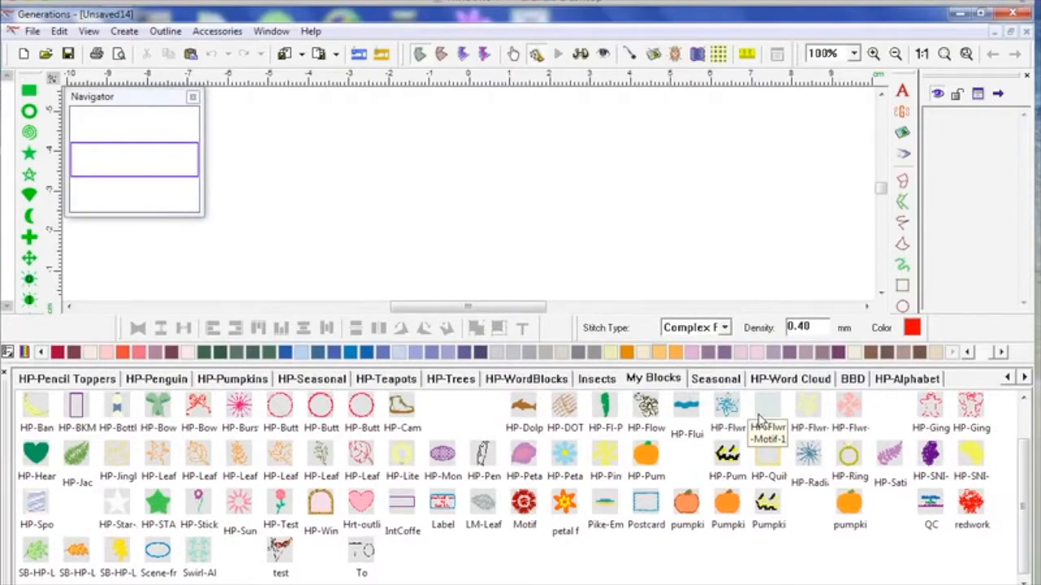
# - Place the first acorn block from the HP-Teapots category on the blank design
pyautogui.click(461, 383)
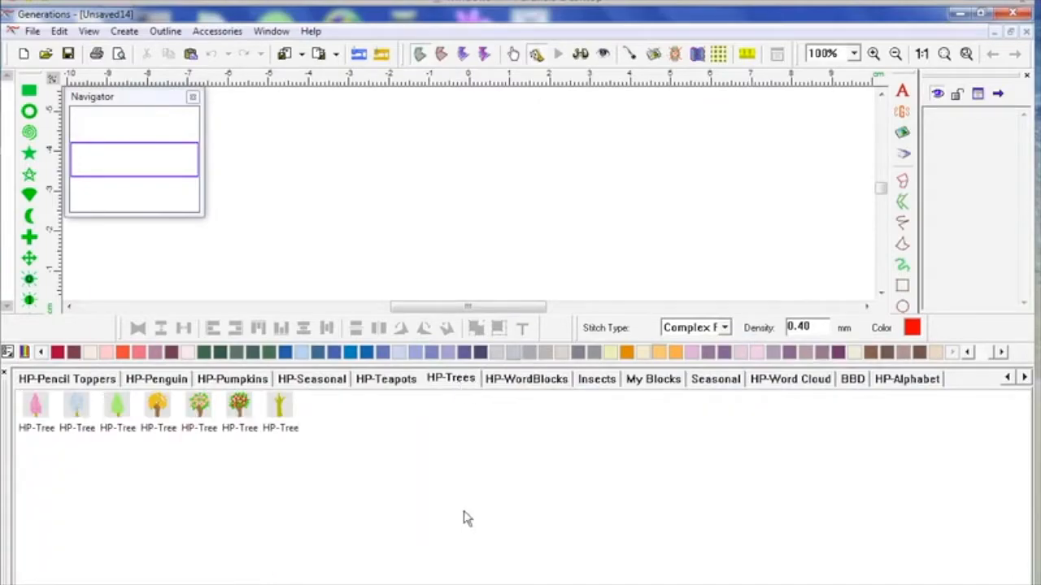
pyautogui.click(398, 380)
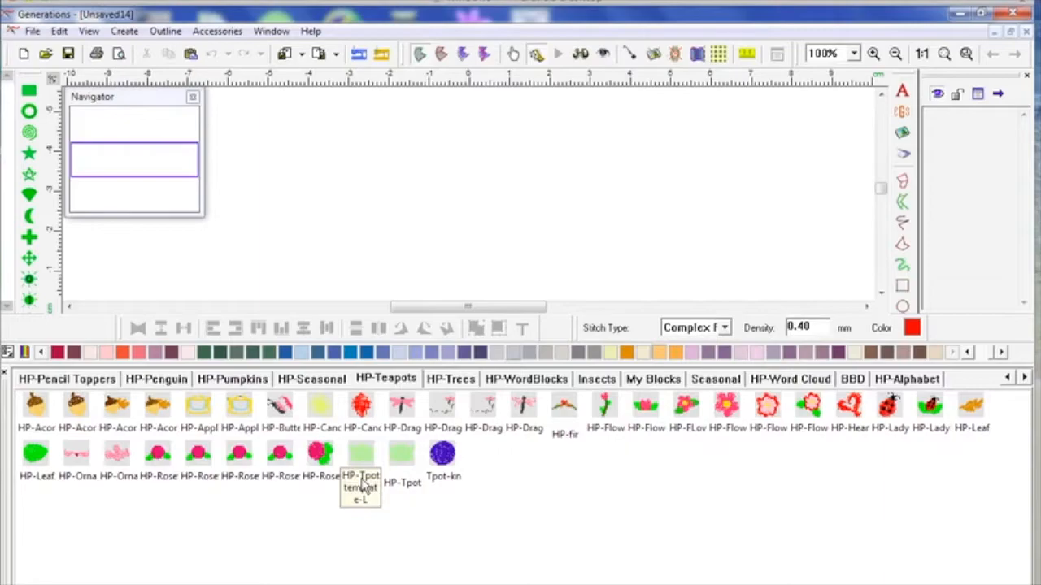
pyautogui.moveTo(35, 407); pyautogui.dragTo(351, 220)
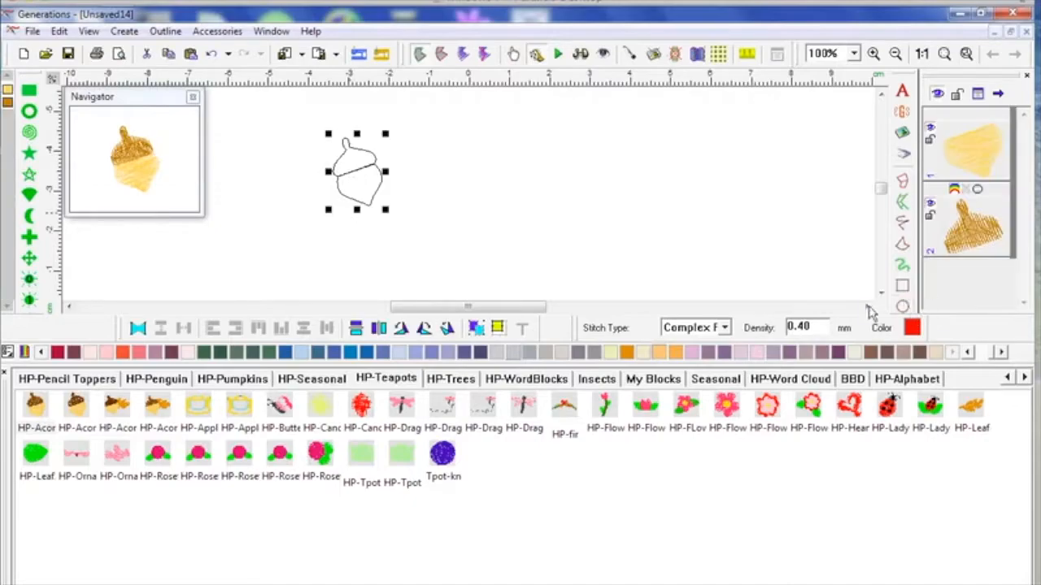
# - Reduce the height of the Building Block Bar and show the acorn with its generated stitches
pyautogui.moveTo(838, 366); pyautogui.dragTo(843, 491)
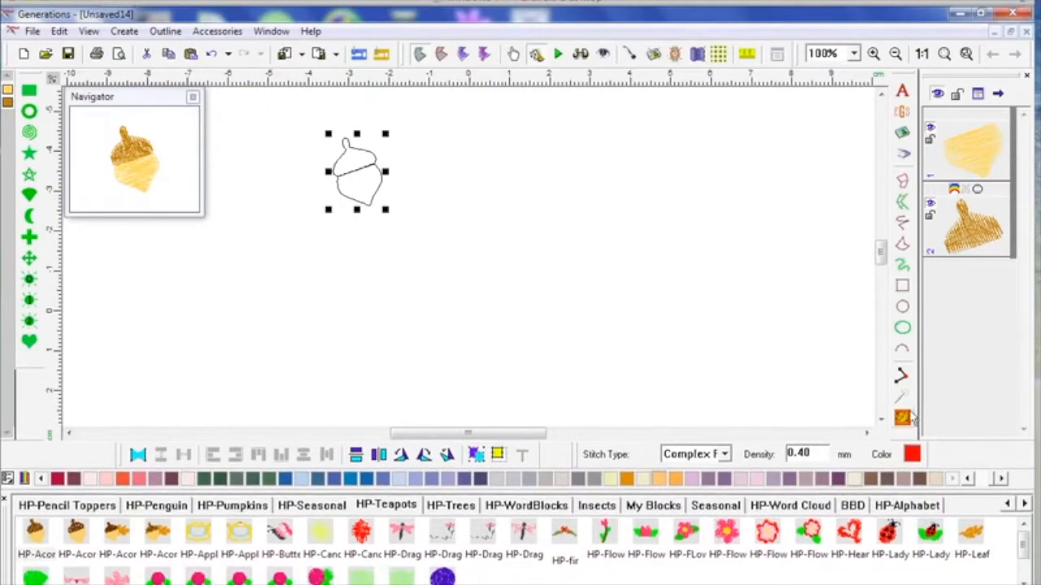
pyautogui.click(904, 419)
pyautogui.click(581, 54)
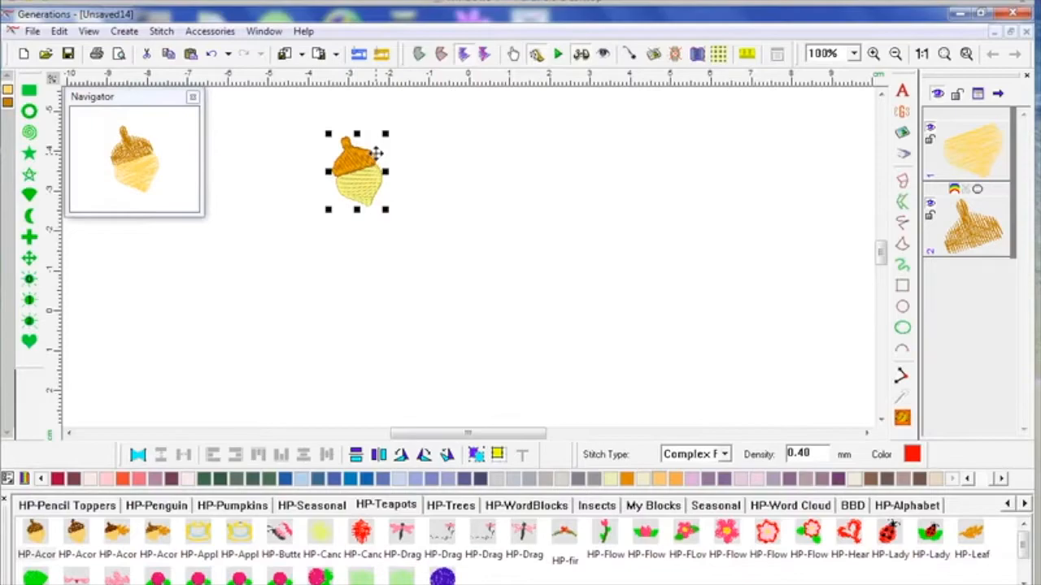
# - Place a rose block, a dragonfly block with a curled flight trail, and two ladybug blocks, one with leaves, on the design
pyautogui.moveTo(239, 576); pyautogui.dragTo(439, 294)
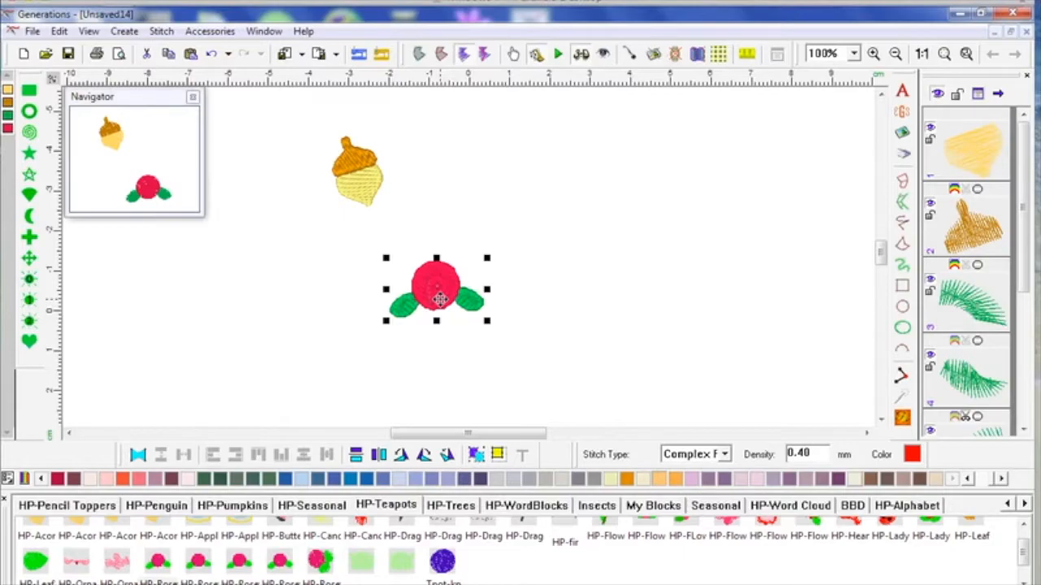
pyautogui.click(1024, 526)
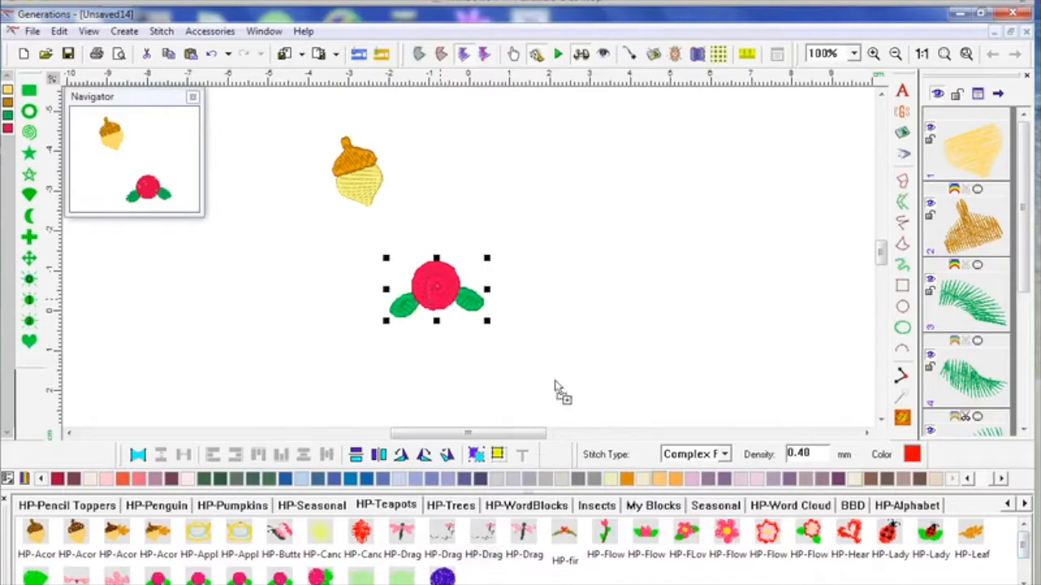
pyautogui.moveTo(537, 436); pyautogui.dragTo(666, 242)
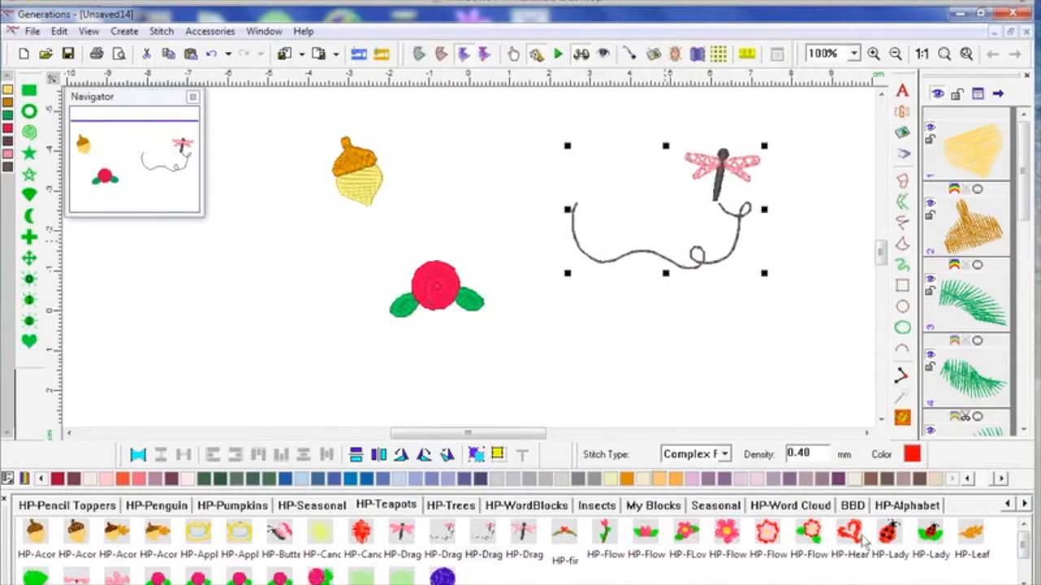
pyautogui.moveTo(888, 540); pyautogui.dragTo(683, 331)
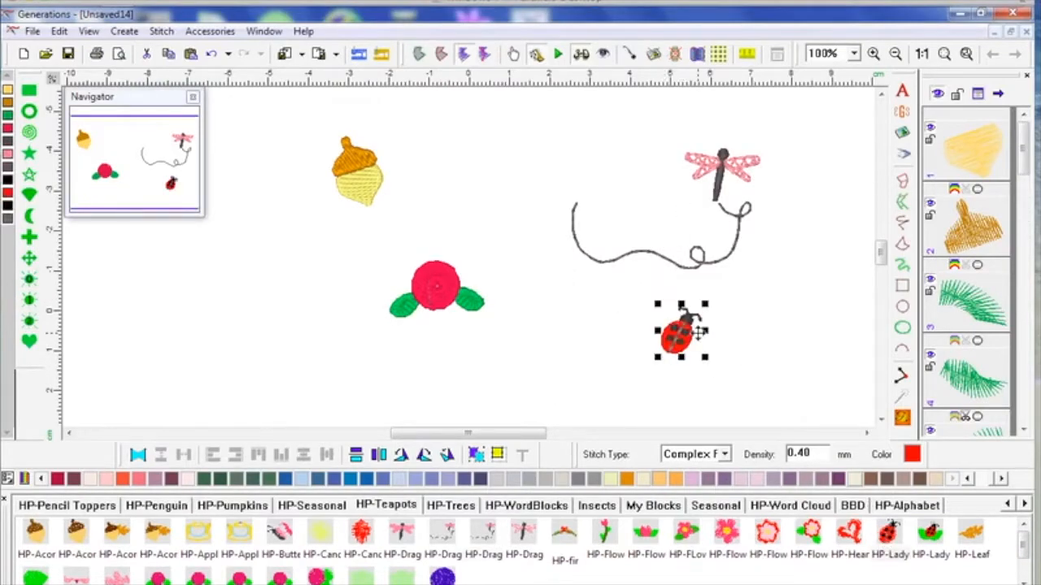
pyautogui.moveTo(929, 535); pyautogui.dragTo(742, 337)
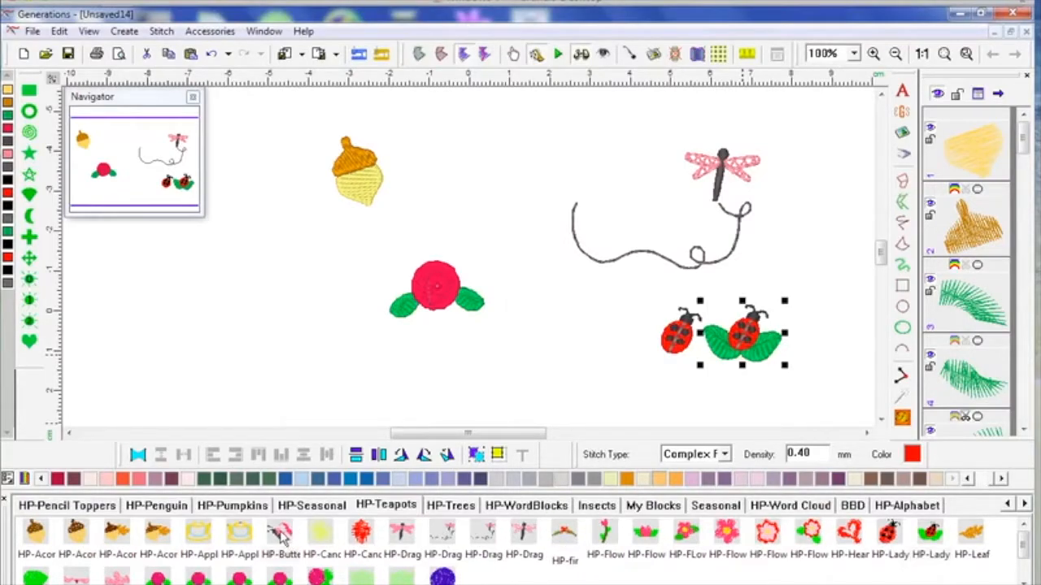
# - Place the butterfly block beside the rose and the teapot appliqué block over the other motifs
pyautogui.moveTo(280, 533); pyautogui.dragTo(283, 319)
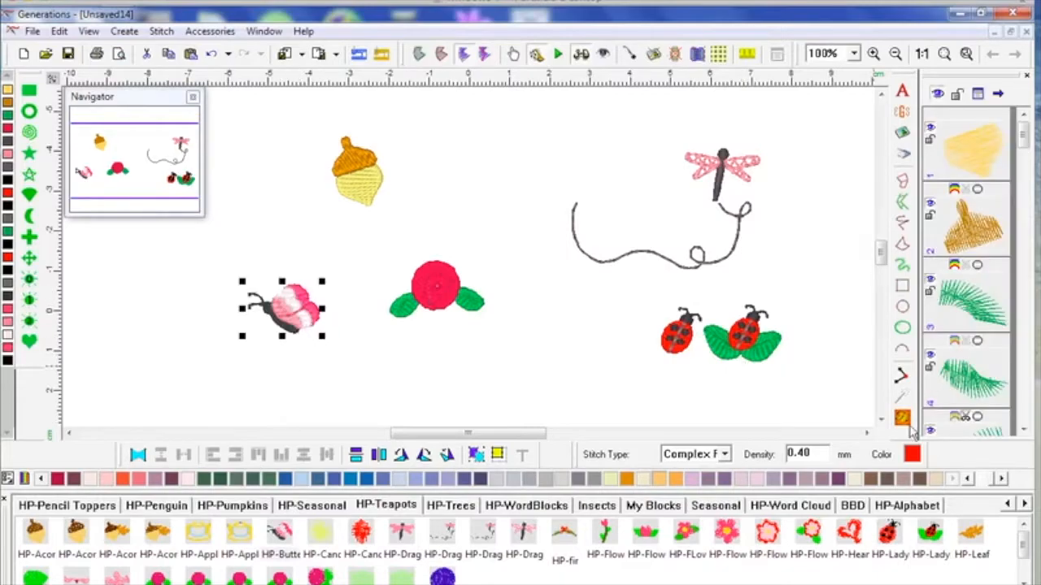
pyautogui.click(293, 314)
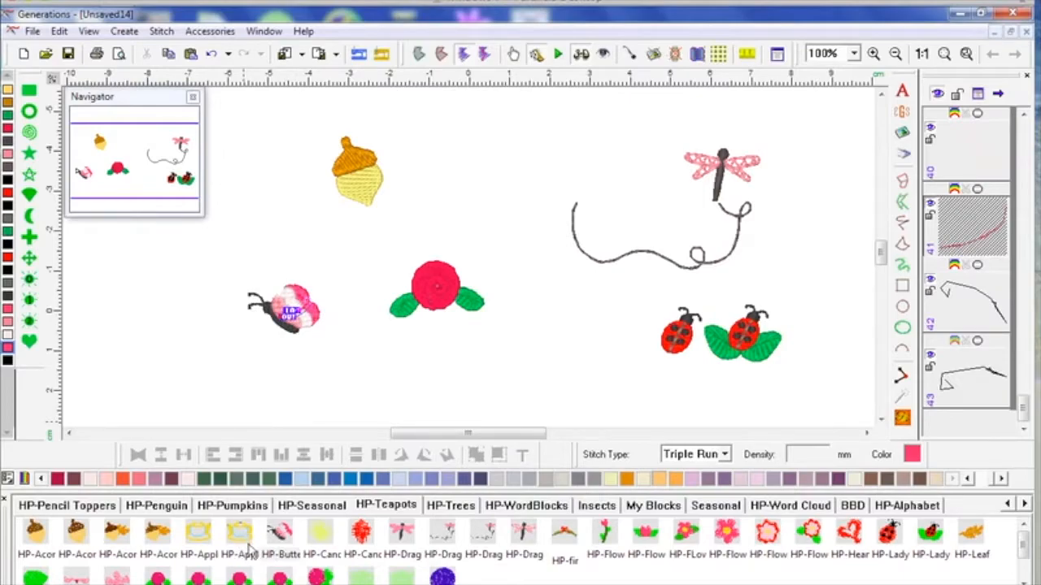
pyautogui.moveTo(245, 532); pyautogui.dragTo(590, 253)
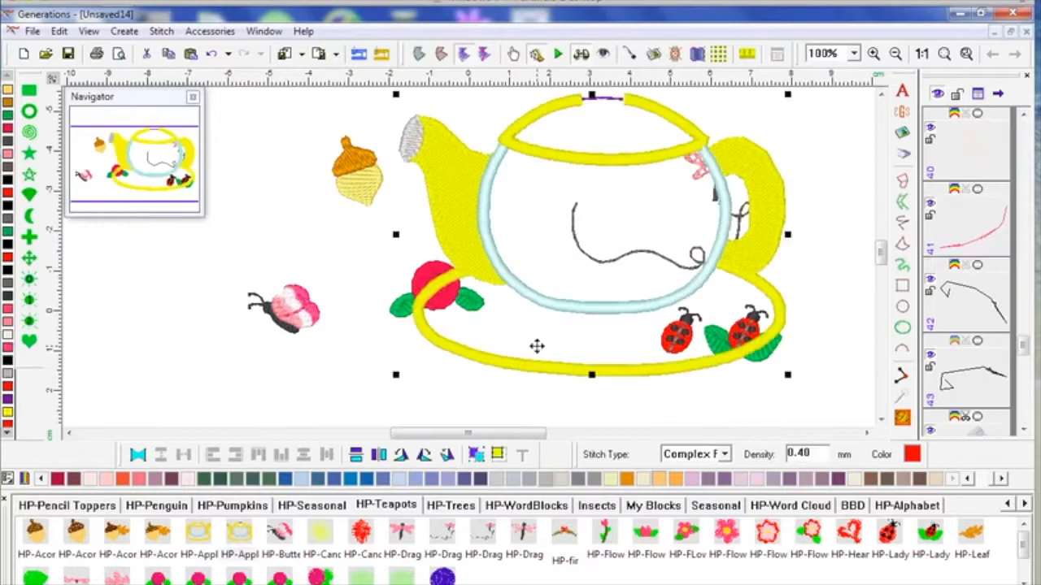
pyautogui.moveTo(882, 255); pyautogui.dragTo(882, 253)
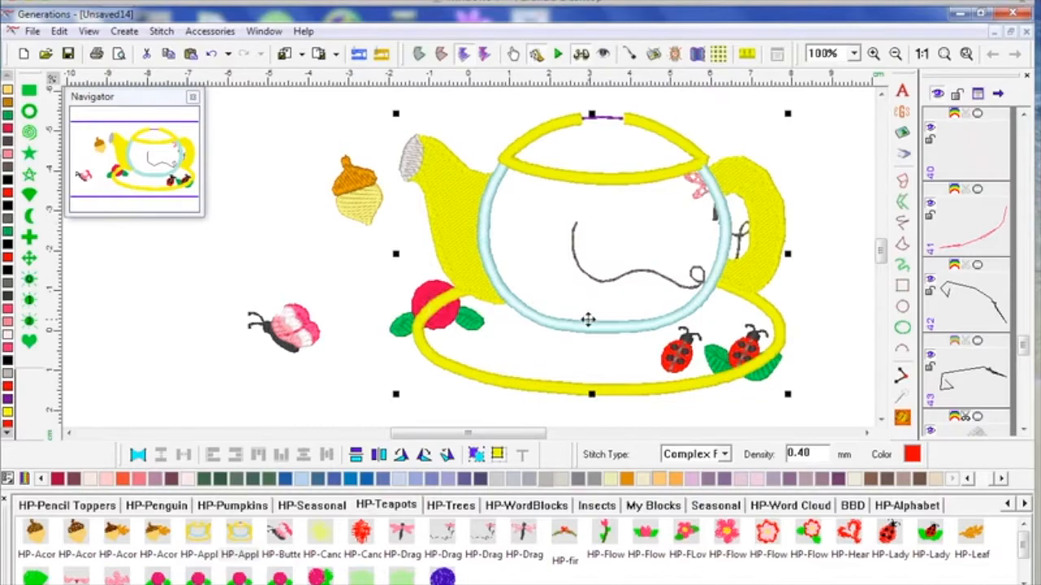
# - Close the teapot design without saving it and start a new blank design
pyautogui.click(1027, 31)
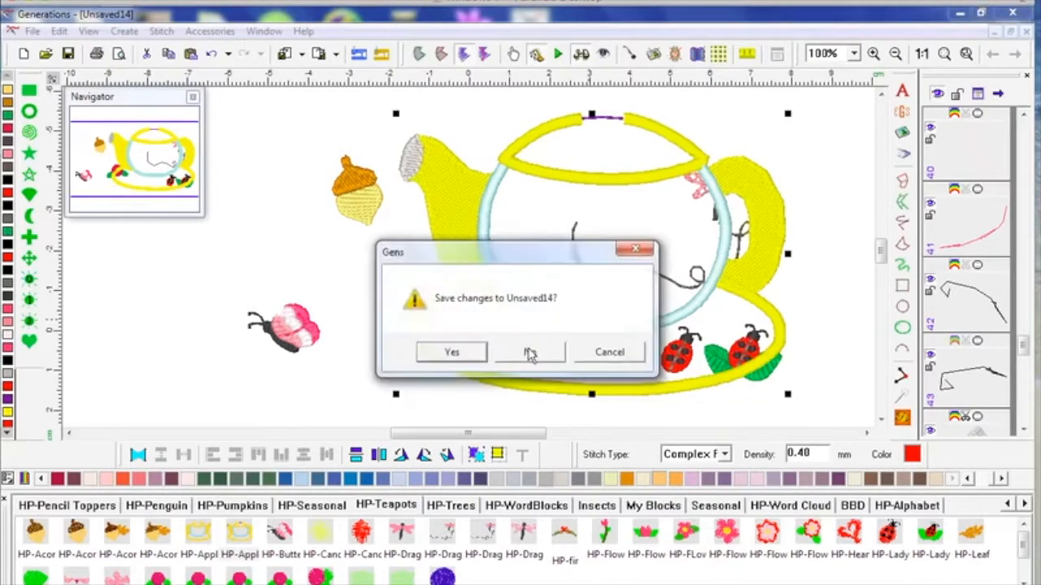
pyautogui.click(537, 348)
pyautogui.click(23, 53)
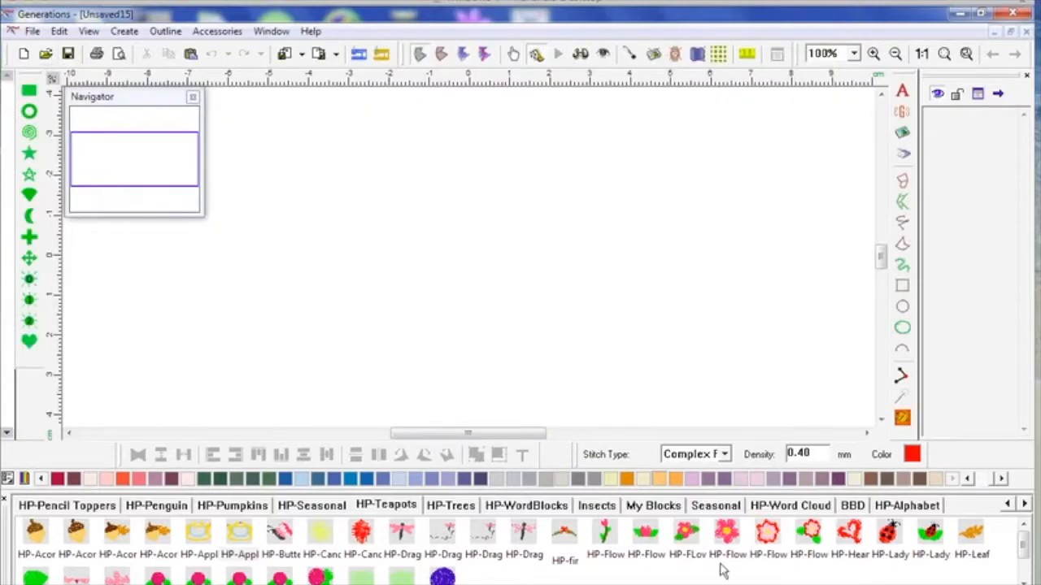
# - Hide the Navigator and place the Block-3 frame from the HP-WordBlocks category near the middle of the design
pyautogui.click(526, 505)
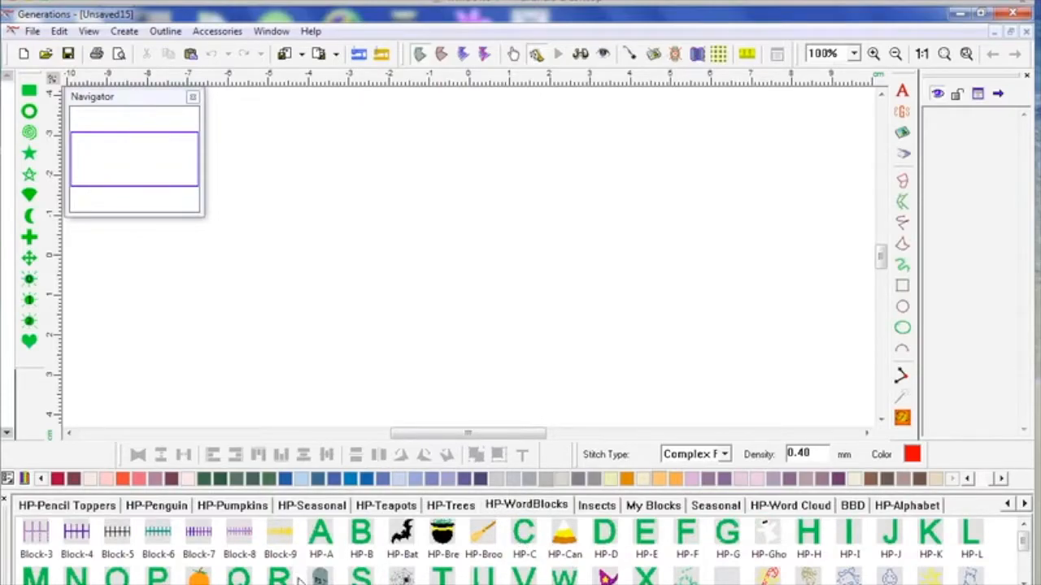
pyautogui.click(193, 98)
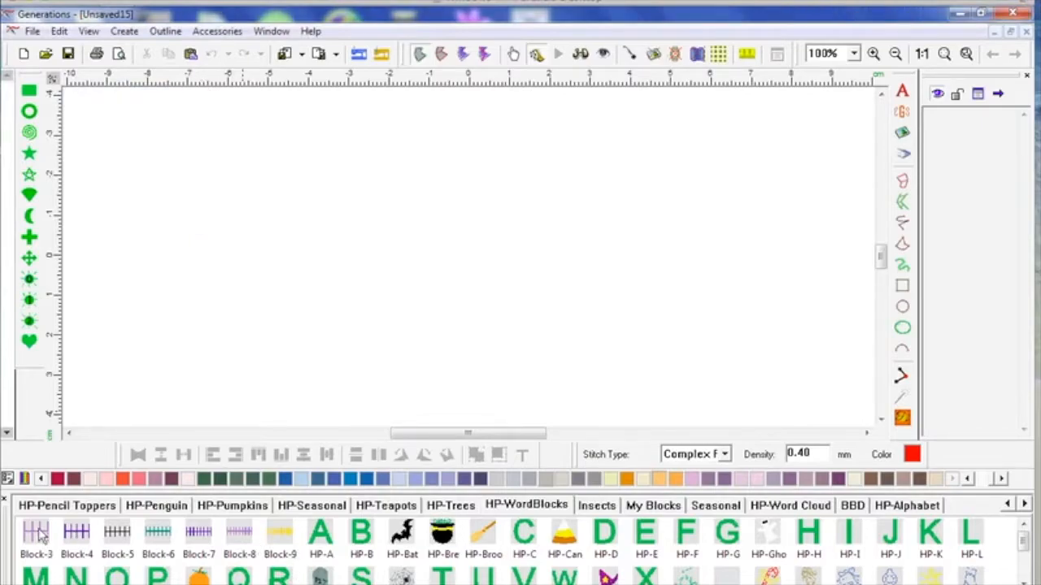
pyautogui.moveTo(40, 536); pyautogui.dragTo(484, 281)
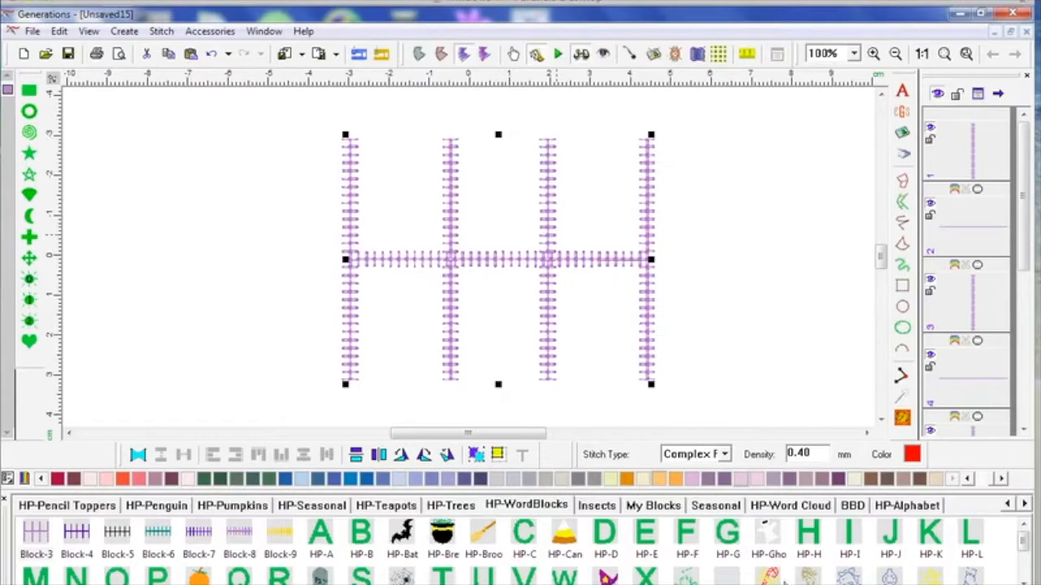
# - Place the letter blocks M in the frame's upper-left cell and O in the lower-middle cell, scaling each down to fit
pyautogui.moveTo(40, 577); pyautogui.dragTo(444, 220)
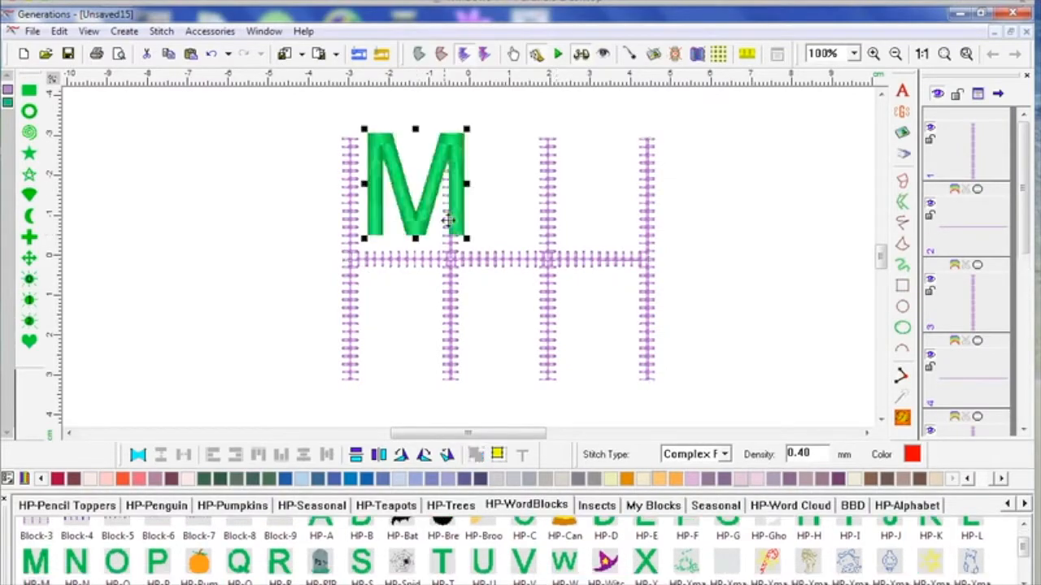
pyautogui.moveTo(470, 136); pyautogui.dragTo(440, 158)
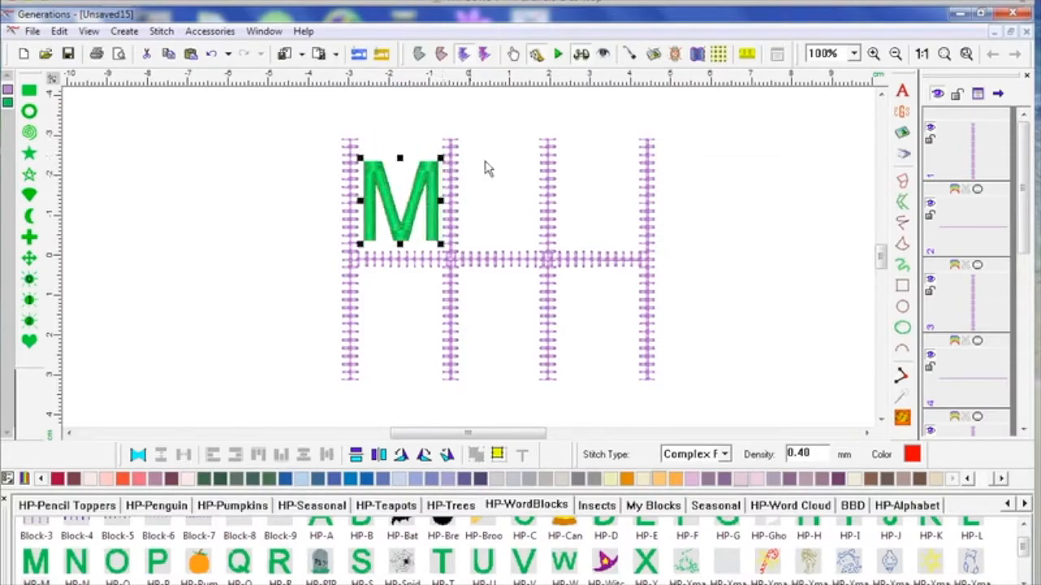
pyautogui.moveTo(126, 568); pyautogui.dragTo(546, 323)
pyautogui.moveTo(557, 262); pyautogui.dragTo(531, 314)
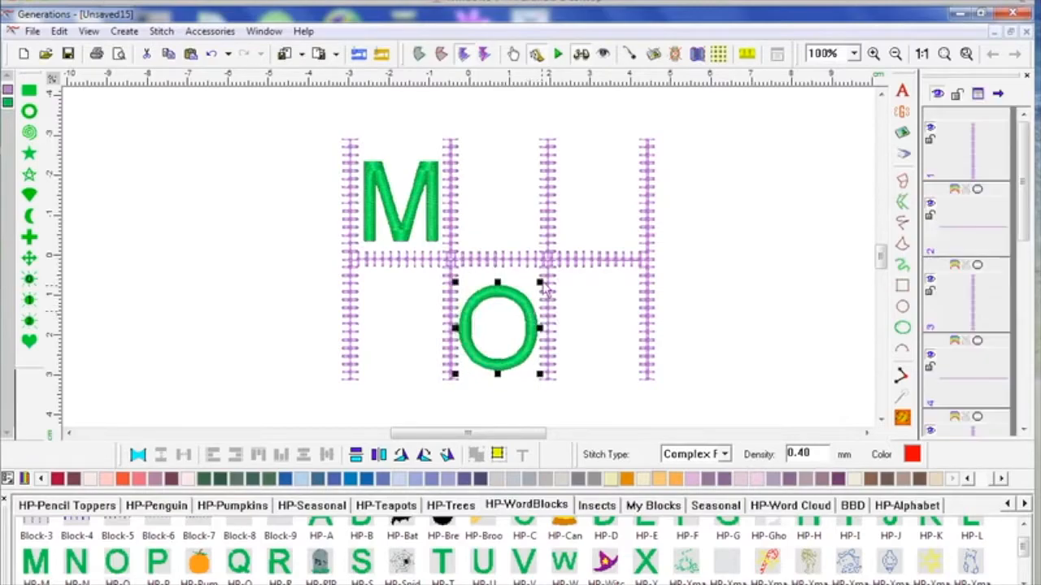
# - Copy the letter M and paste the duplicate into the frame's upper-right cell
pyautogui.click(423, 203)
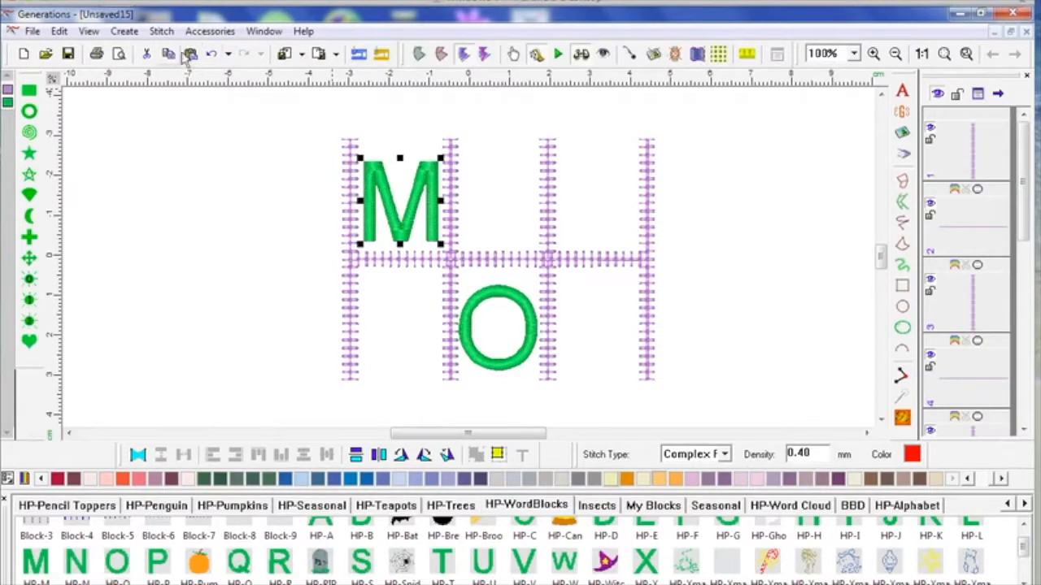
pyautogui.hotkey('ctrl', 'v')
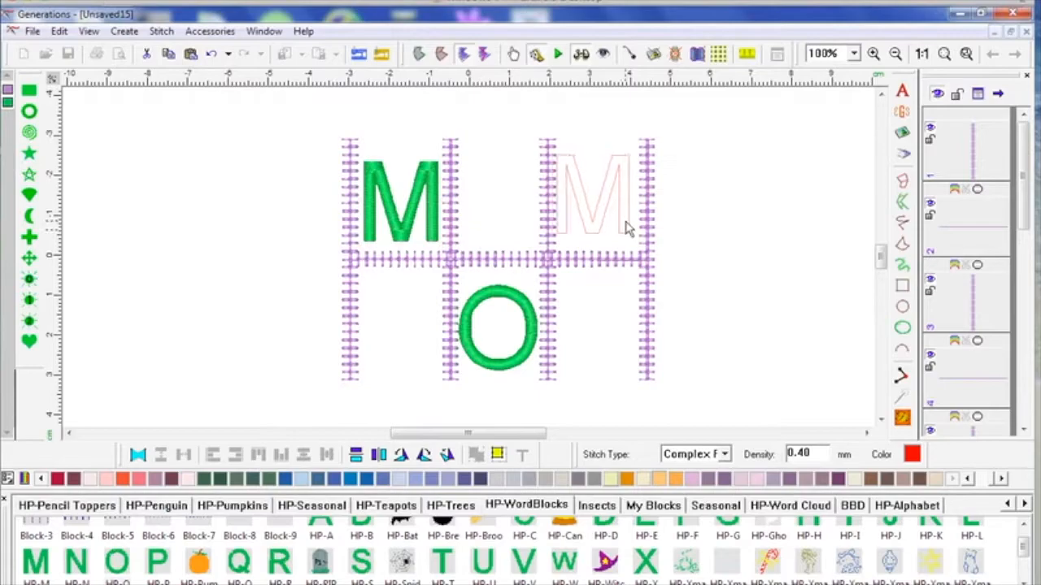
pyautogui.click(633, 232)
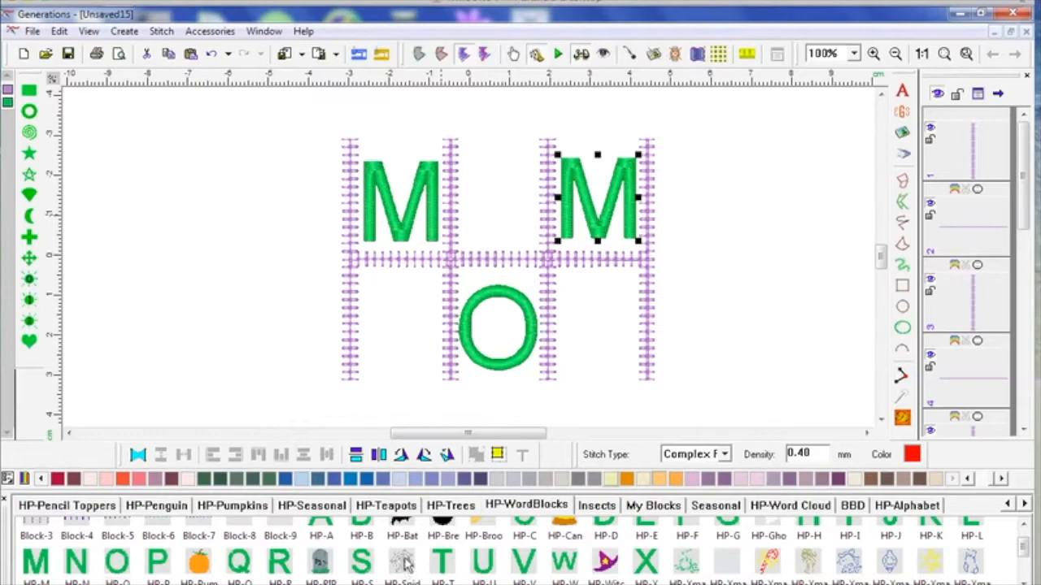
# - Place the spider web block in the frame's lower-right cell, scaling it down and centring it there
pyautogui.moveTo(604, 342); pyautogui.dragTo(605, 342)
pyautogui.moveTo(711, 242); pyautogui.dragTo(639, 303)
pyautogui.moveTo(590, 381); pyautogui.dragTo(620, 326)
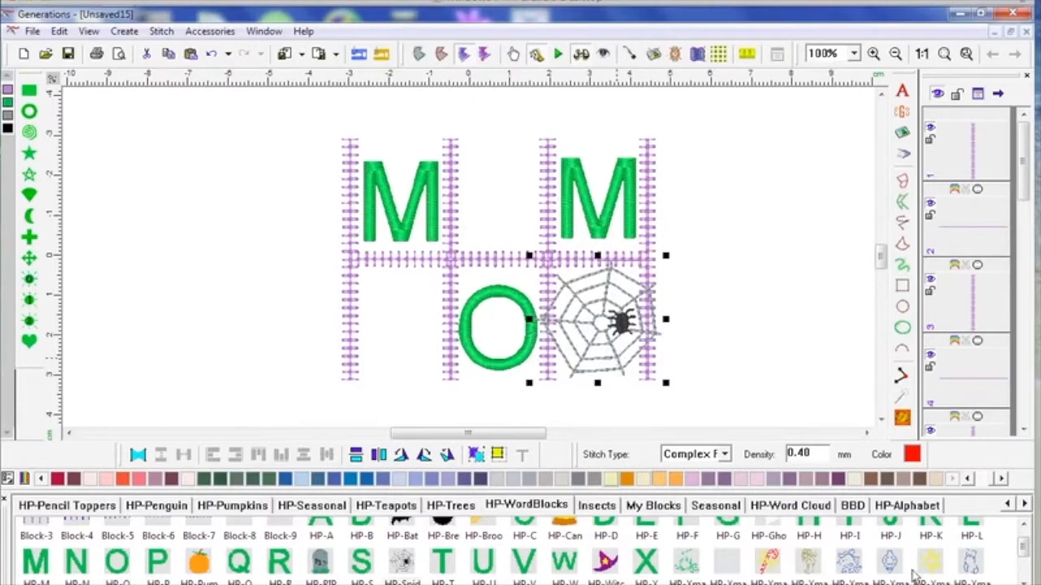
# - Place the blue ornament block in the frame's upper-middle cell and the black cauldron block in the lower-left cell
pyautogui.moveTo(890, 561); pyautogui.dragTo(514, 240)
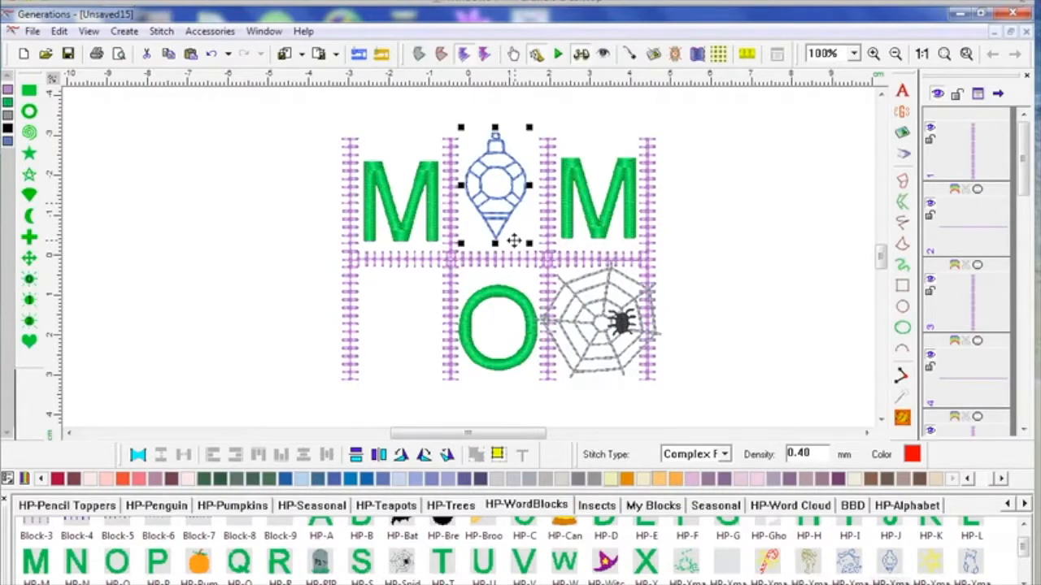
pyautogui.scroll(1, 1023, 541)
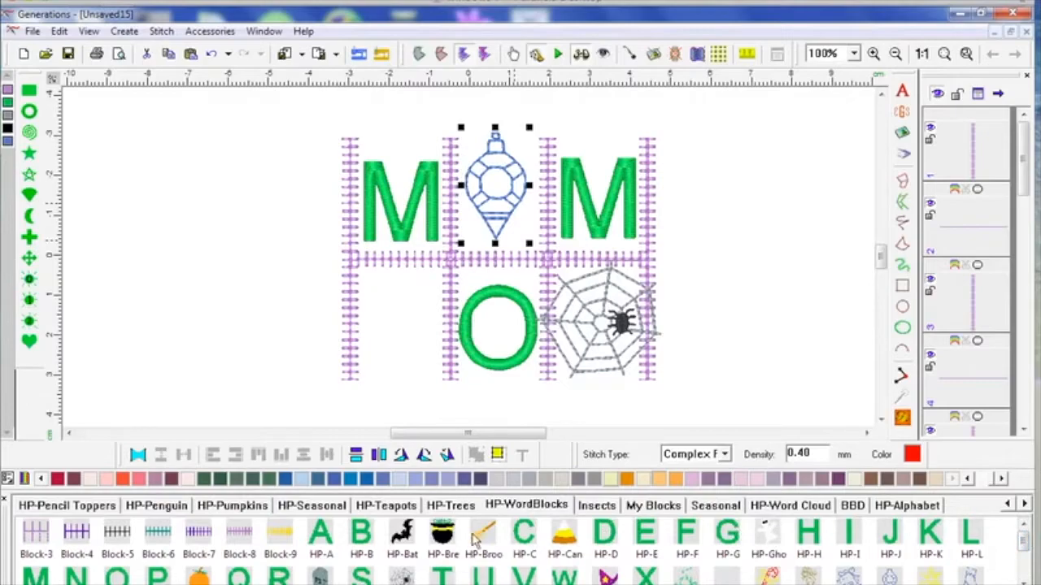
pyautogui.moveTo(445, 539); pyautogui.dragTo(414, 362)
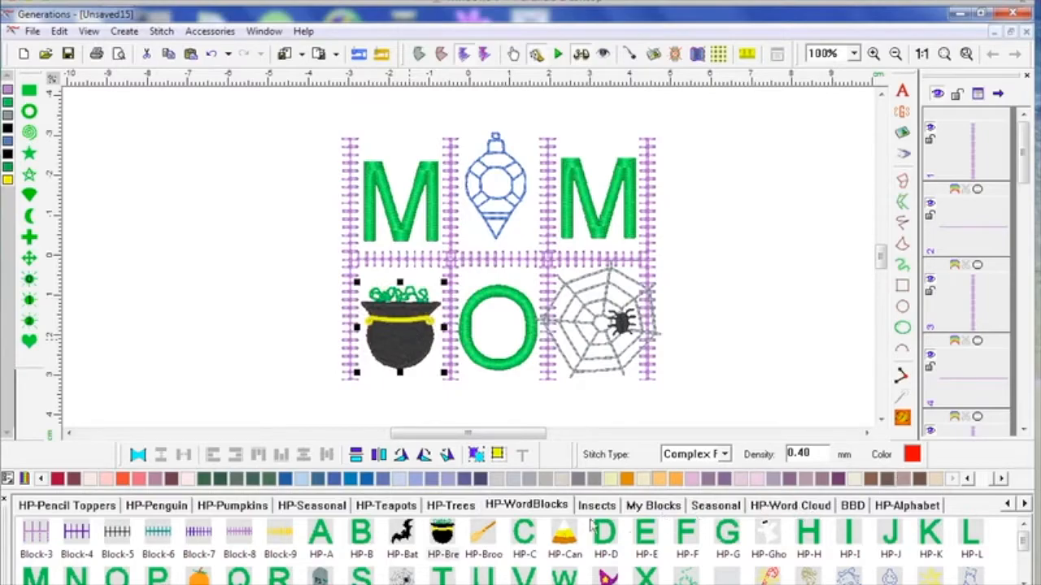
# - Add a new building block page named HP-Test, and open its rename dialog without changing the name
pyautogui.click(655, 505)
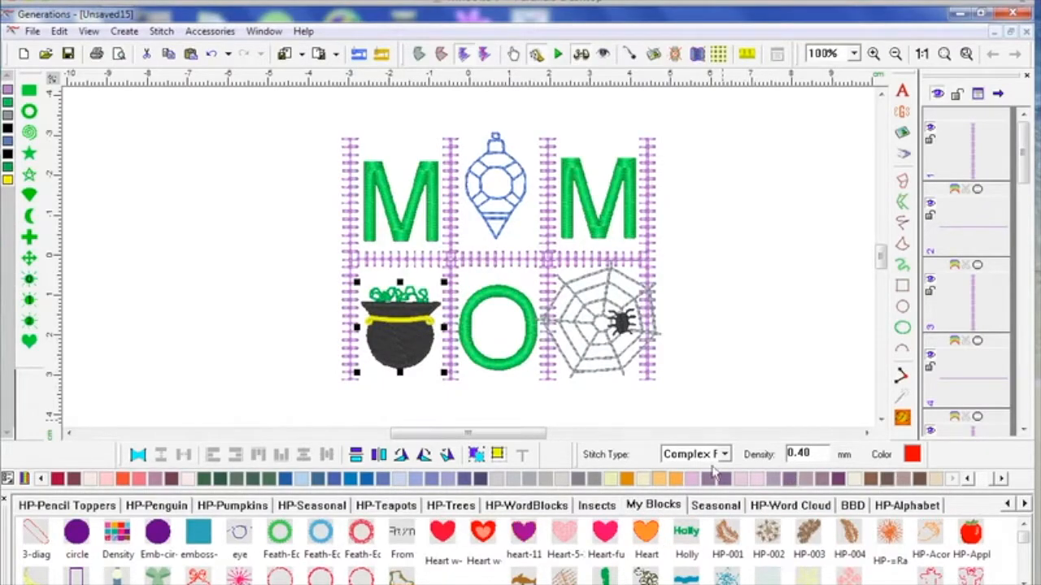
pyautogui.rightClick(731, 509)
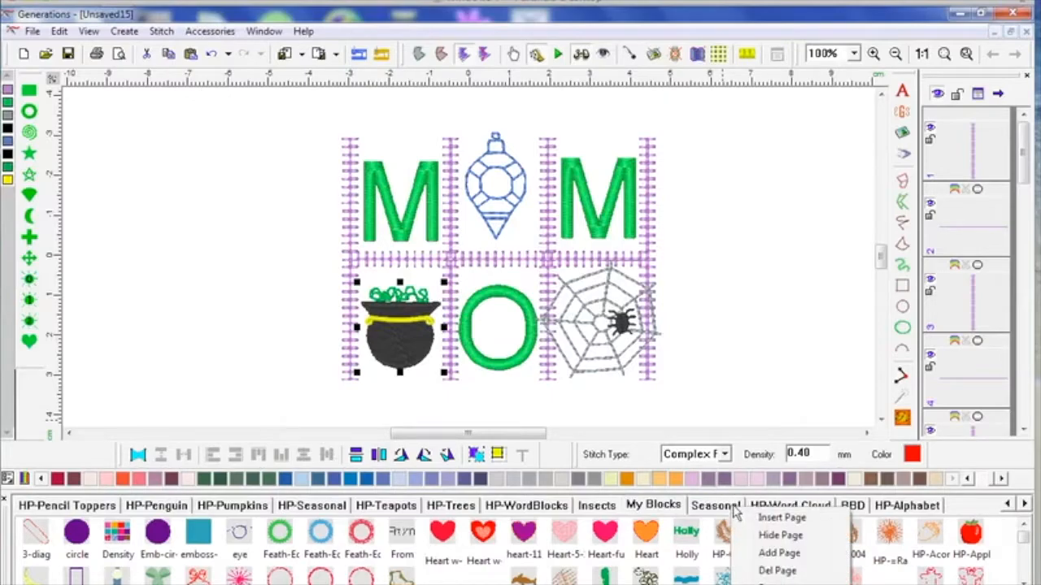
pyautogui.click(779, 554)
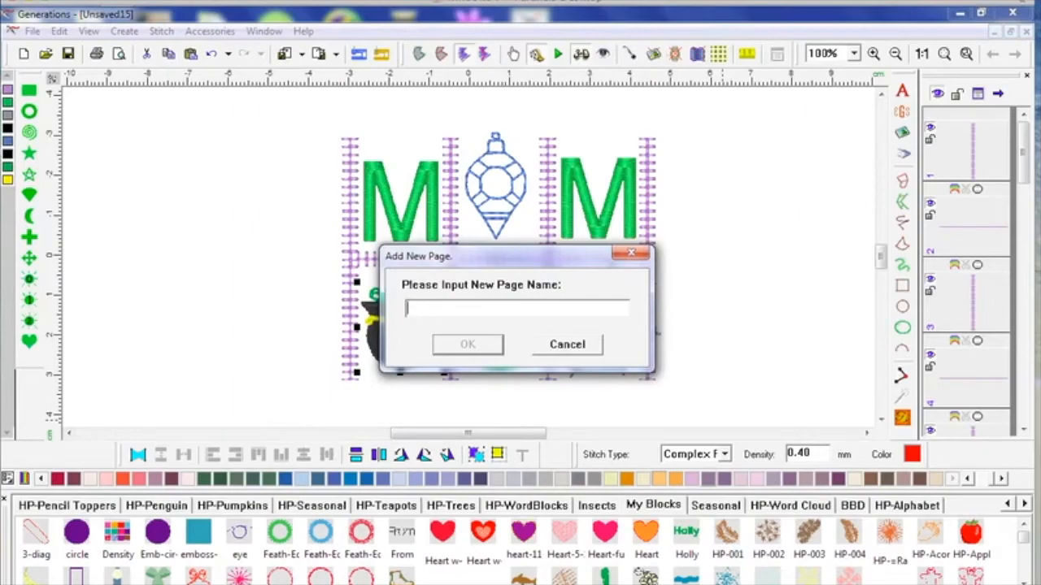
pyautogui.write('HP-Test')
pyautogui.click(468, 346)
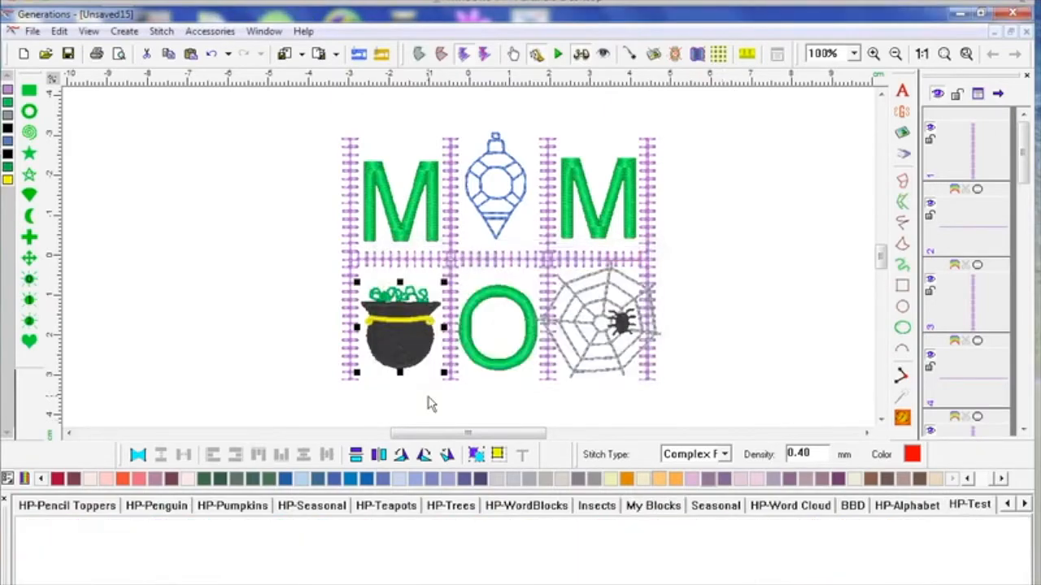
pyautogui.doubleClick(972, 506)
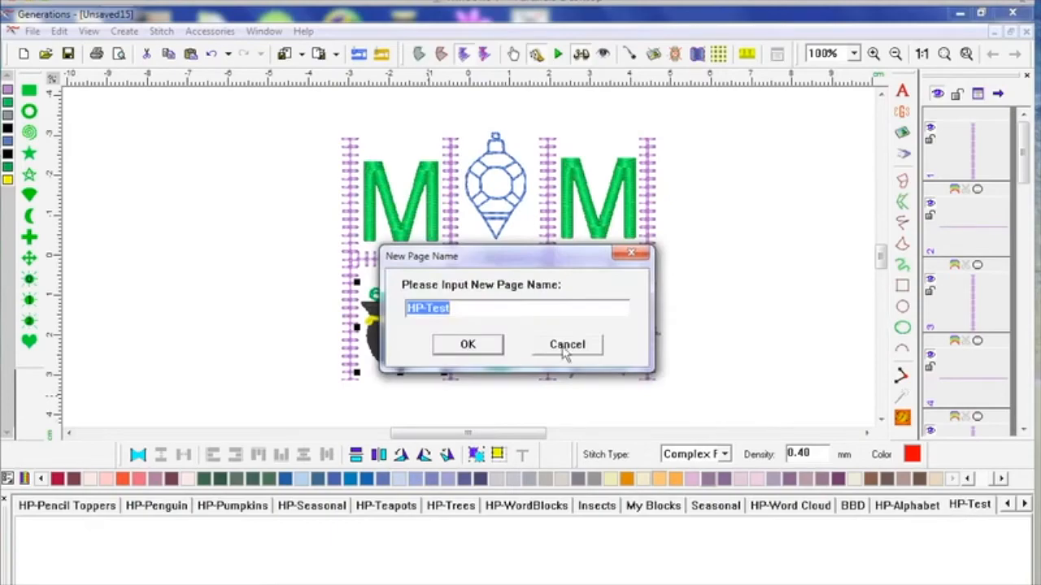
pyautogui.press('Return')
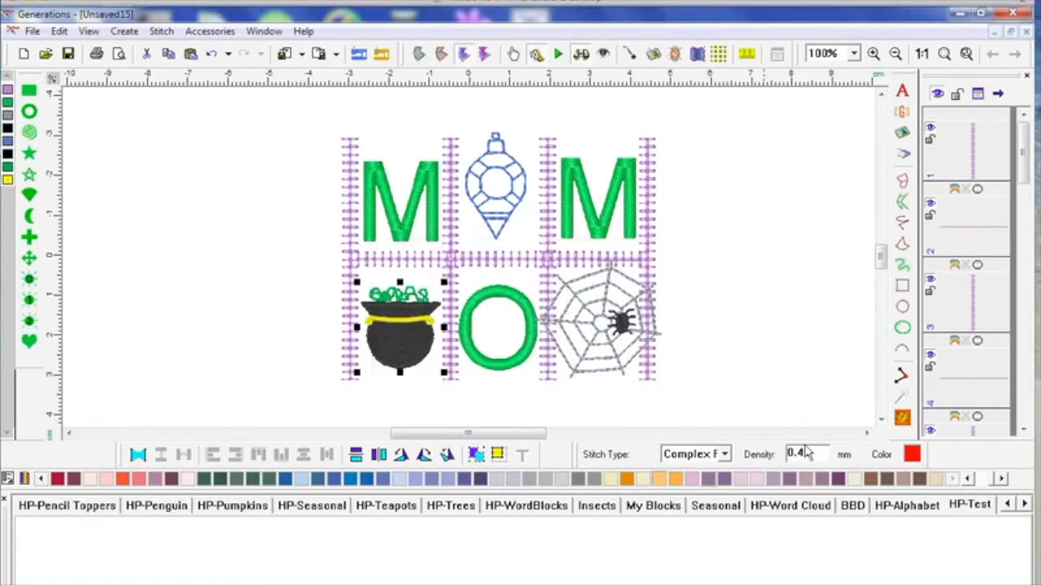
# - Delete the HP-Test page and view the blocks in the BBD category
pyautogui.rightClick(975, 509)
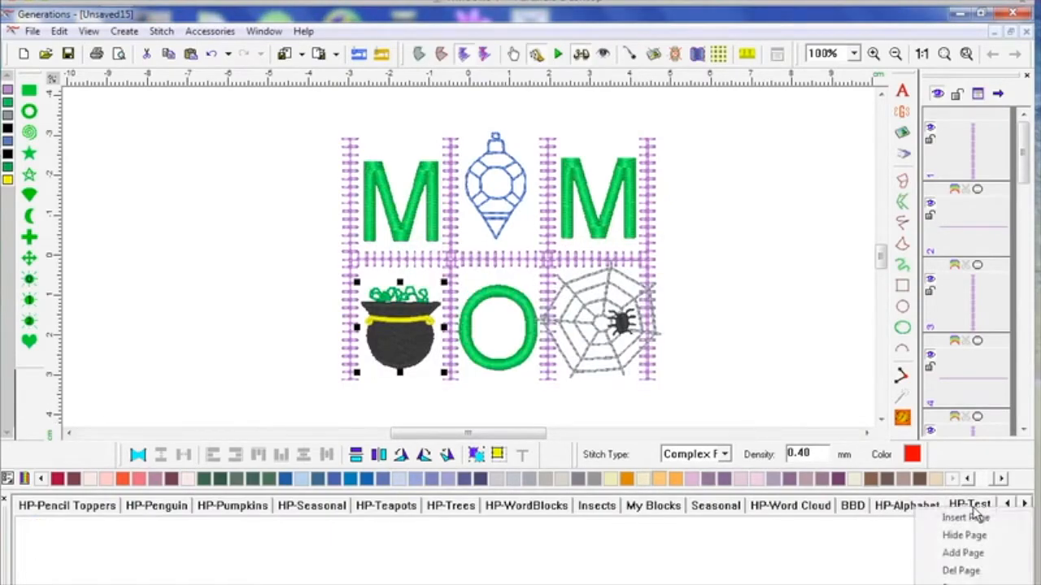
pyautogui.click(961, 571)
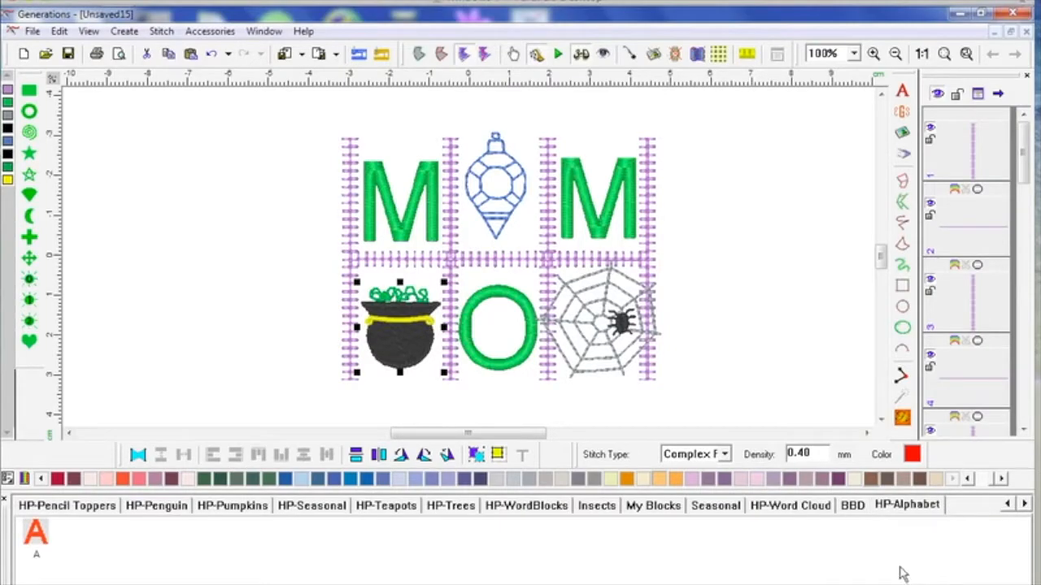
pyautogui.click(852, 505)
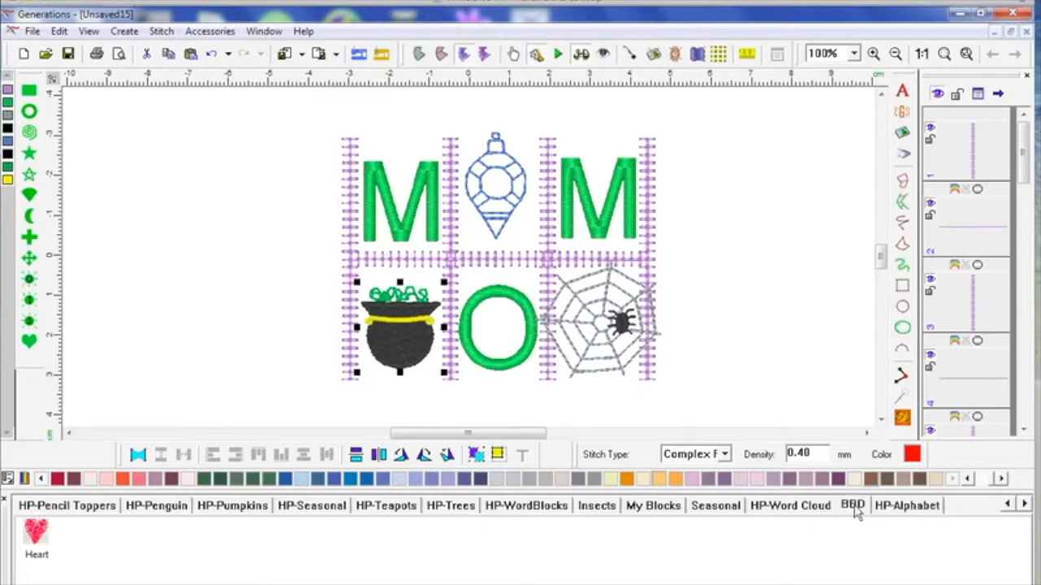
# - Place the orange pumpkin block from the HP-Pumpkins page to the right of the MOM frame
pyautogui.click(386, 506)
pyautogui.click(232, 505)
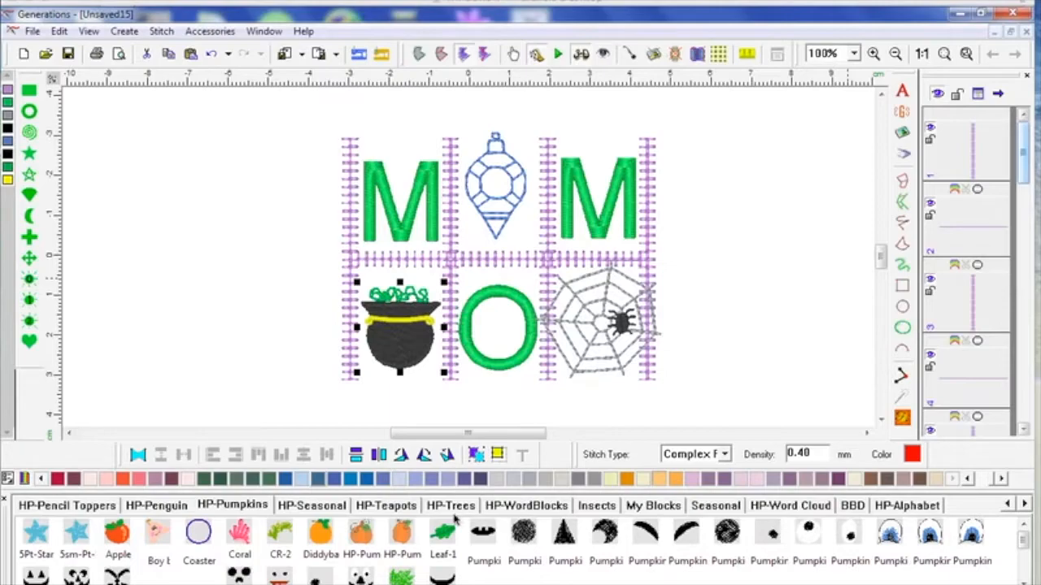
pyautogui.click(251, 506)
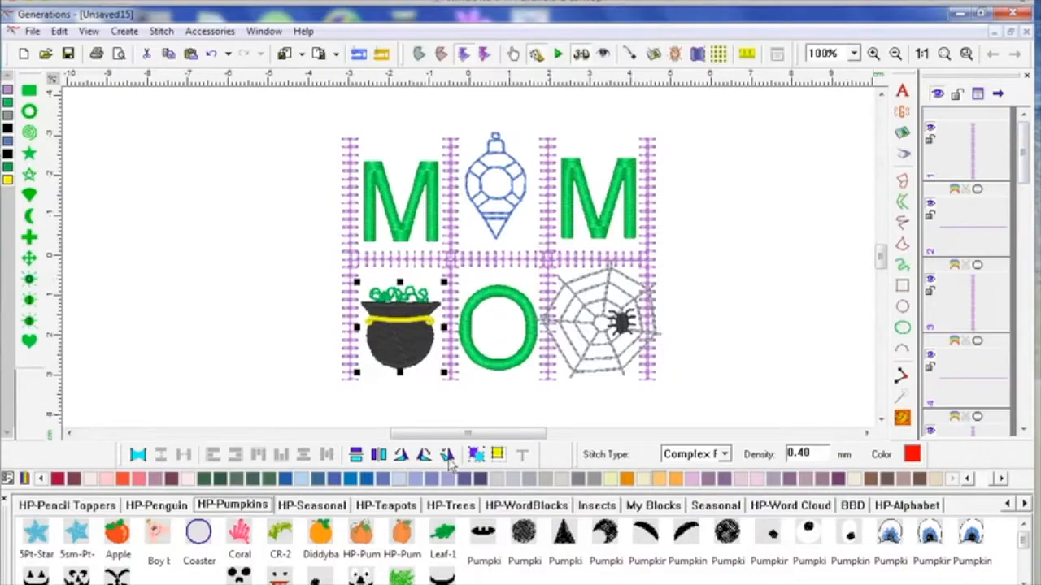
pyautogui.moveTo(327, 539); pyautogui.dragTo(781, 252)
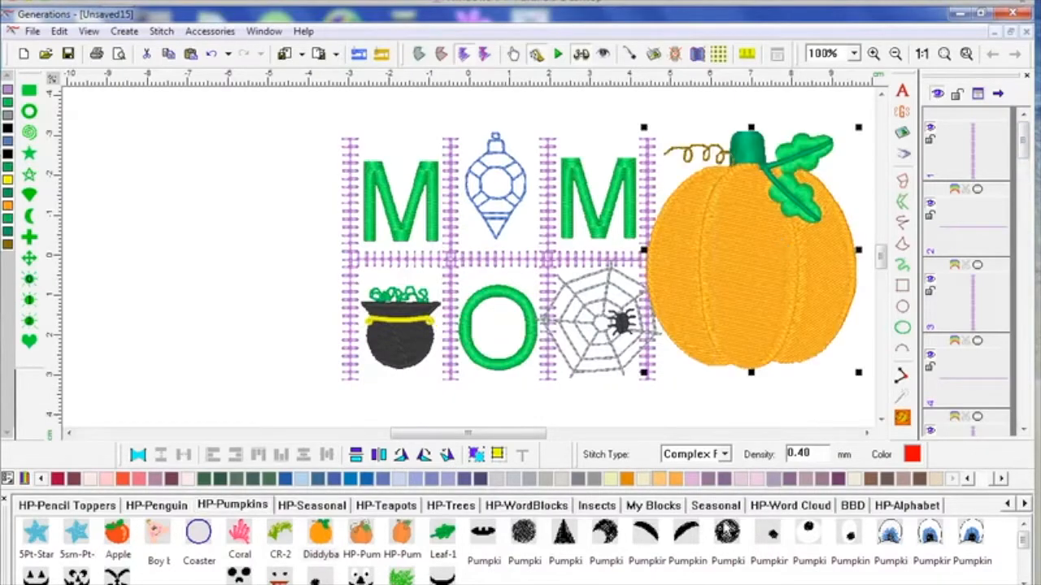
# - Try a pumpkin face made of two round white eyes, a black triangle nose and a black toothed mouth
pyautogui.moveTo(806, 532); pyautogui.dragTo(711, 251)
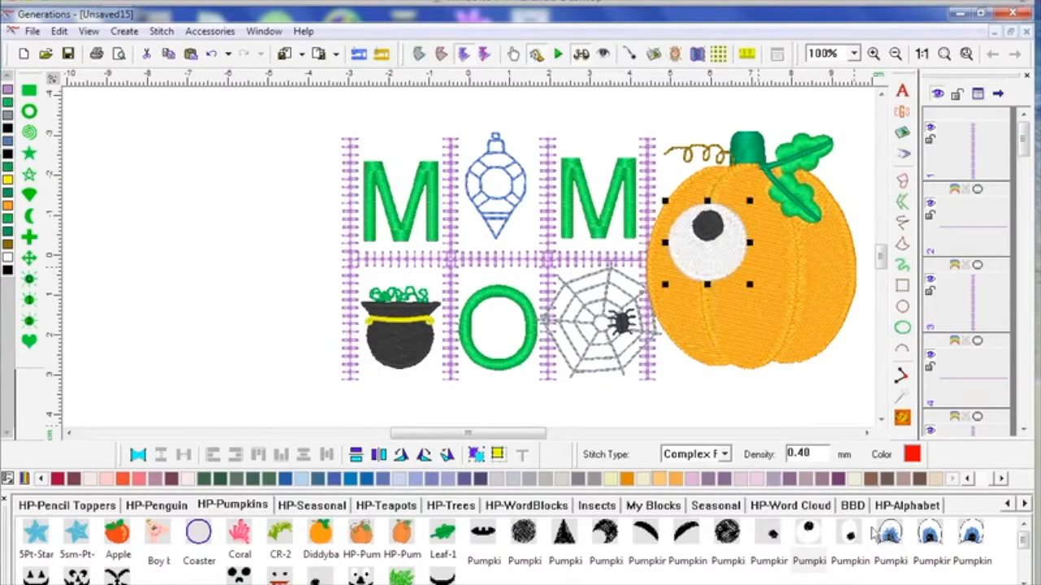
pyautogui.moveTo(817, 536); pyautogui.dragTo(802, 246)
pyautogui.moveTo(720, 255); pyautogui.dragTo(724, 257)
pyautogui.moveTo(561, 538); pyautogui.dragTo(760, 280)
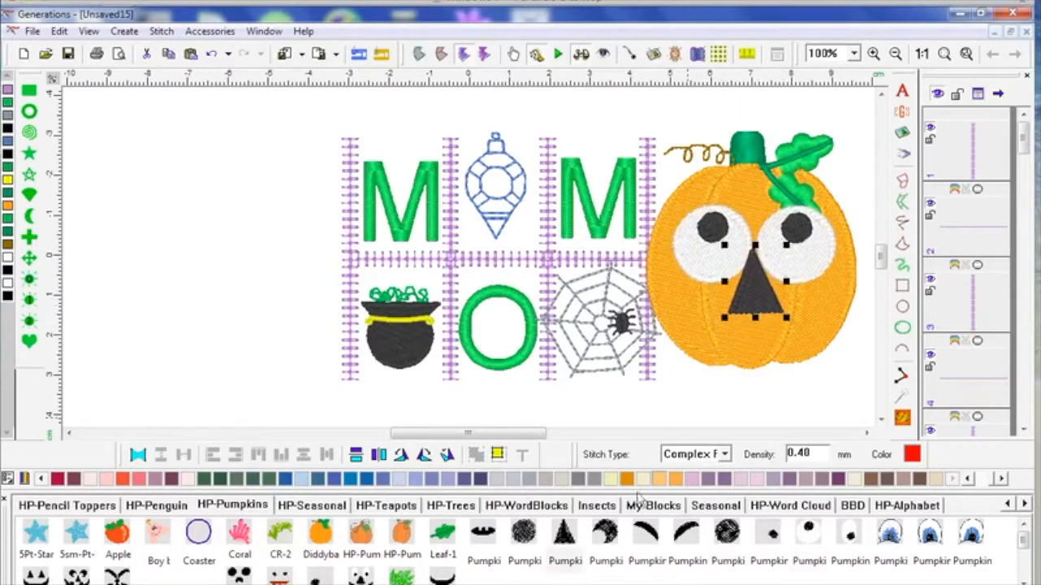
pyautogui.moveTo(483, 537); pyautogui.dragTo(761, 358)
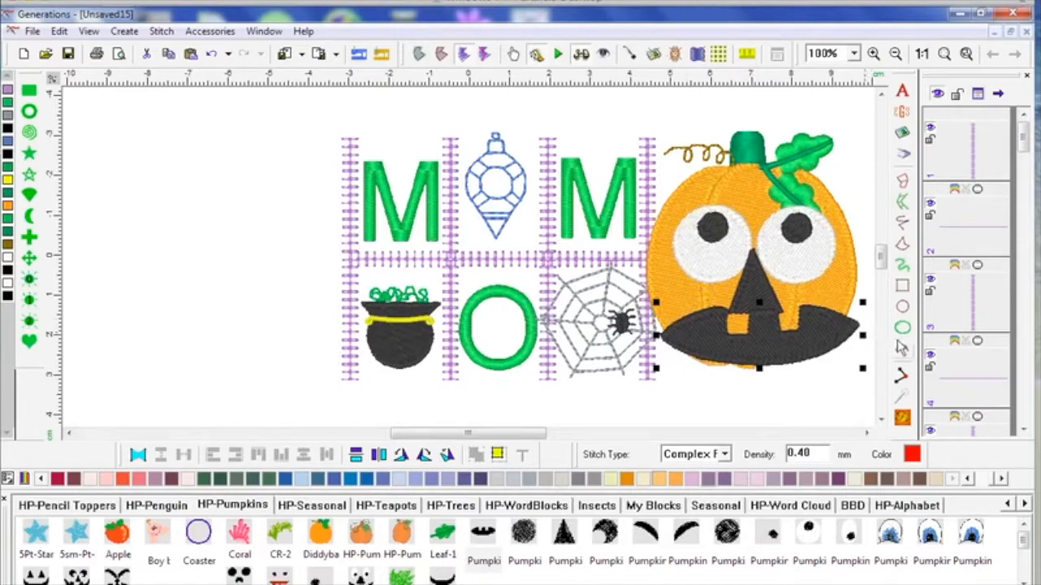
# - Undo the placement of the mouth, nose and both round eyes on the pumpkin
pyautogui.hotkey('ctrl', 'z')
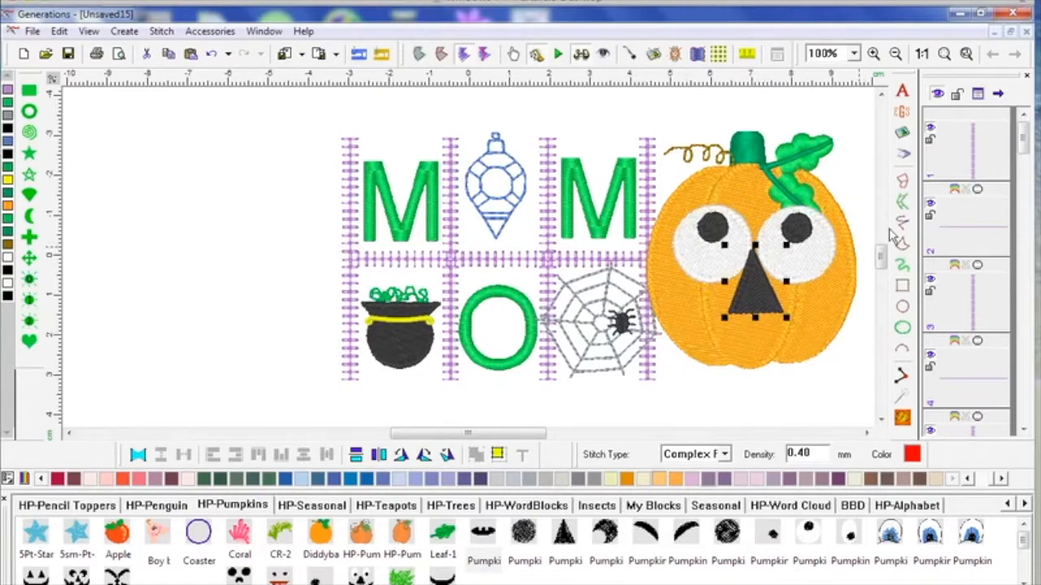
pyautogui.hotkey('ctrl', 'z')
pyautogui.hotkey('ctrl', 'z')
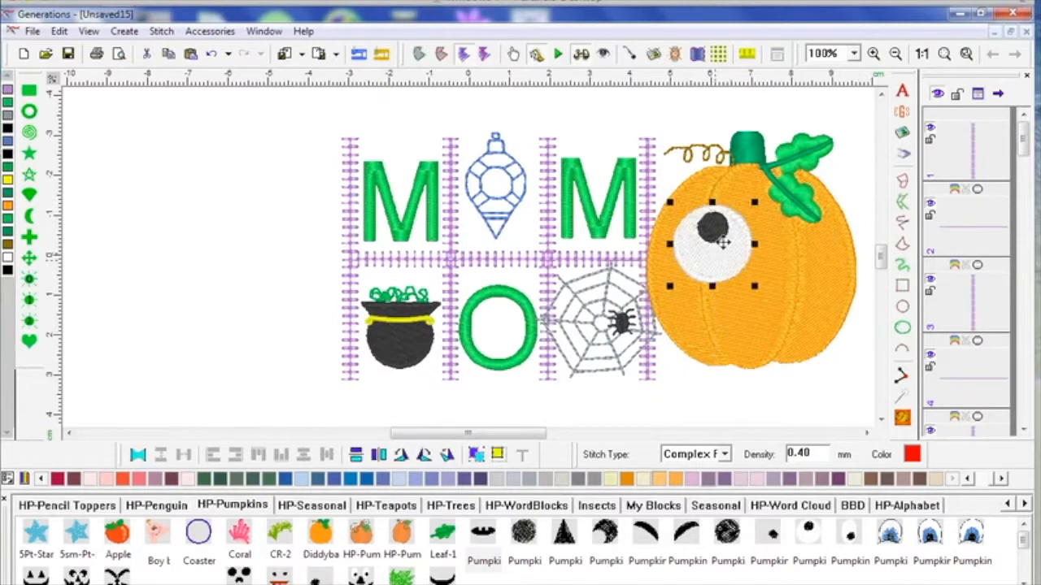
pyautogui.hotkey('ctrl', 'z')
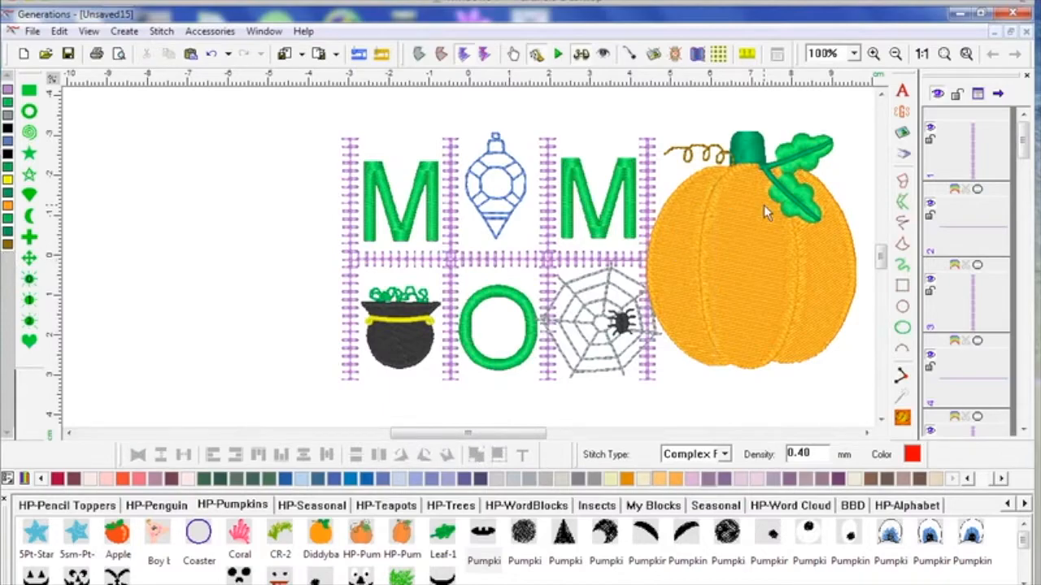
# - Place the complete face block with triangular eyes and pink tongue on the pumpkin, scaling it down to fit
pyautogui.moveTo(280, 575); pyautogui.dragTo(757, 296)
pyautogui.moveTo(855, 194); pyautogui.dragTo(830, 222)
pyautogui.click(528, 353)
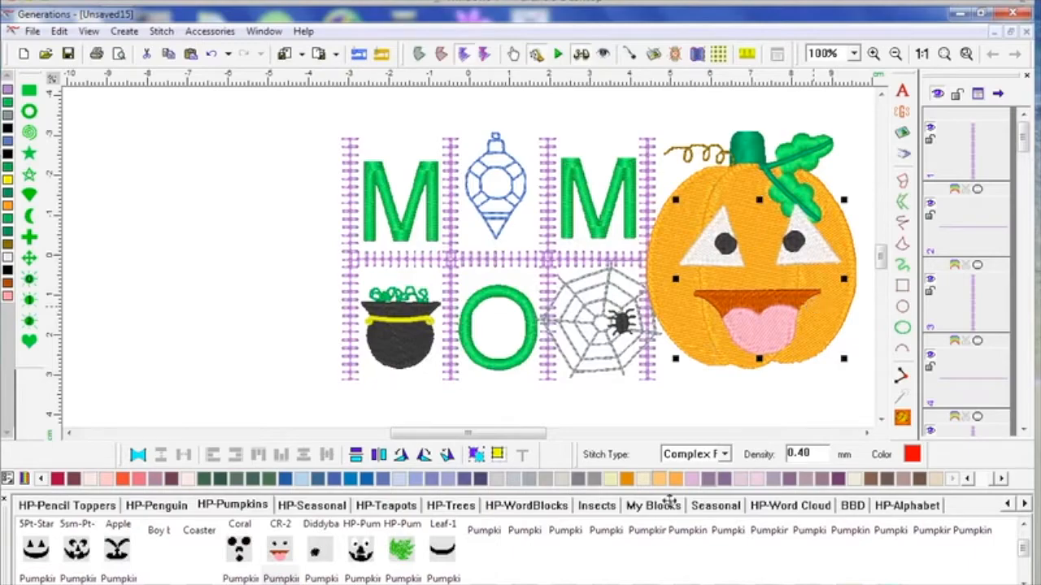
# - Place the holly wreath block from HP-Seasonal left of the frame, and browse the HP-Penguin and HP-Pencil Toppers pages
pyautogui.click(313, 506)
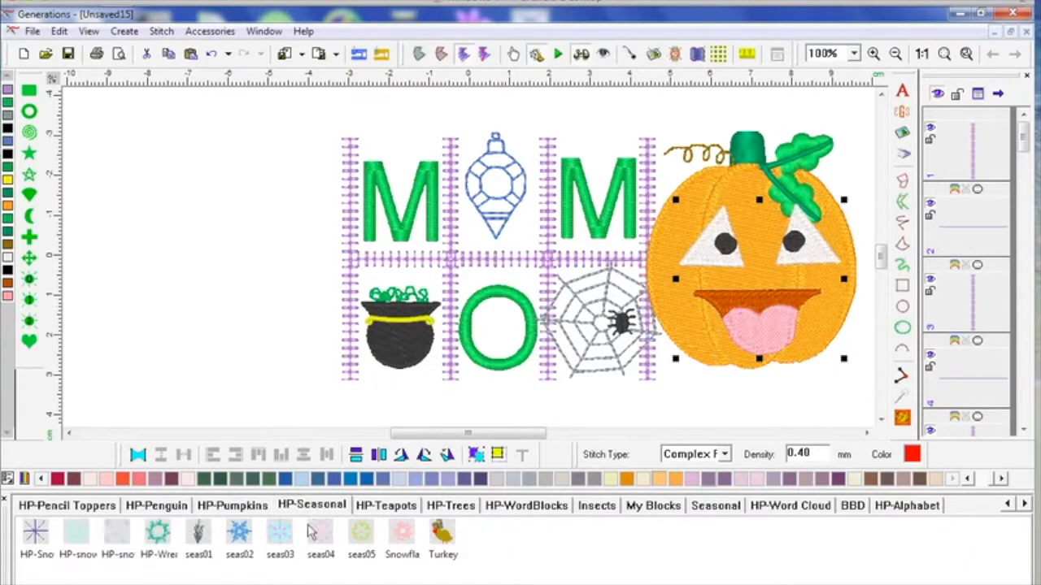
pyautogui.moveTo(159, 532); pyautogui.dragTo(233, 268)
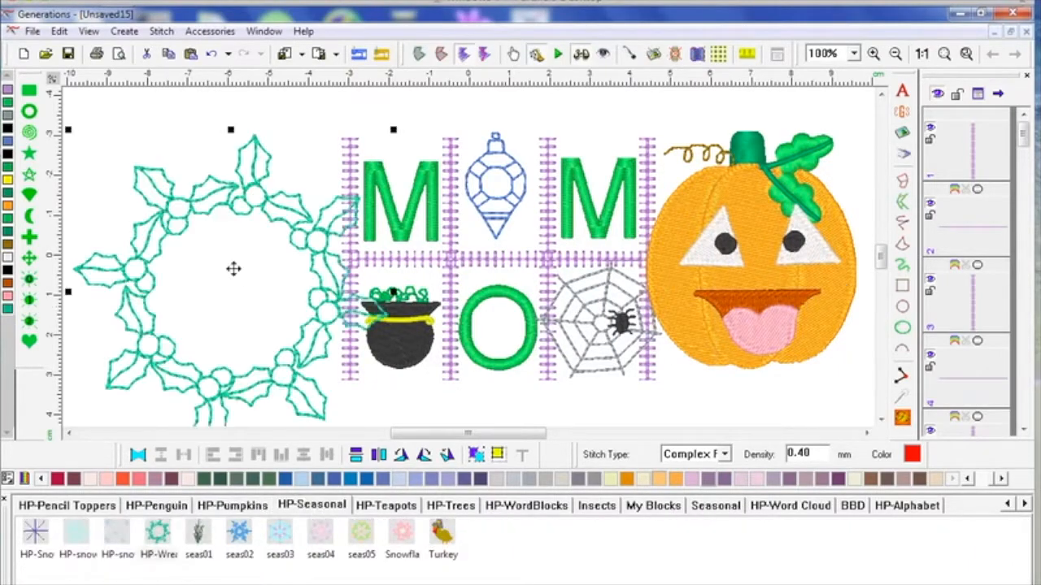
pyautogui.click(174, 511)
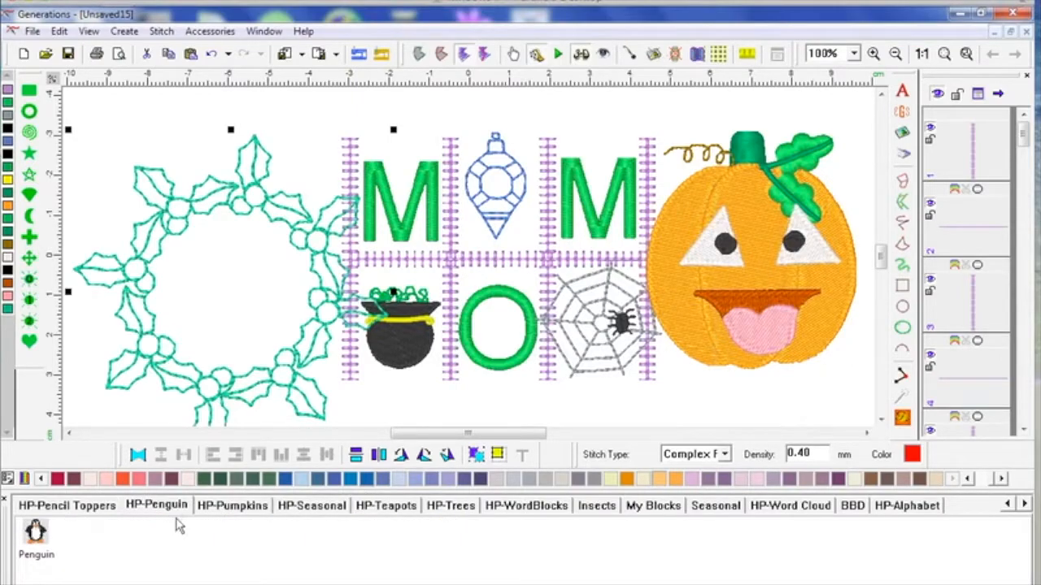
pyautogui.click(101, 510)
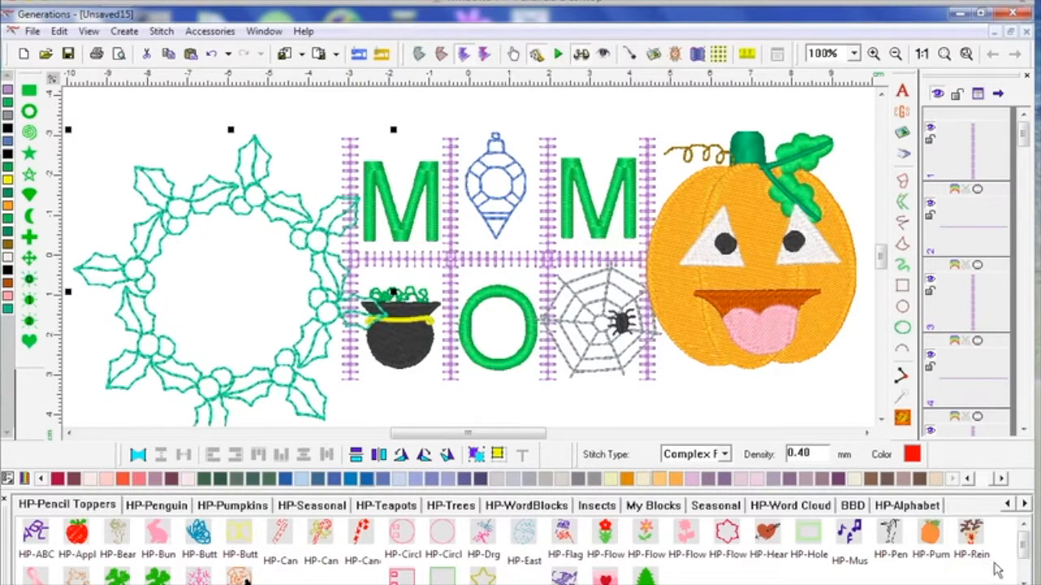
# - Close the MOM frame design without saving it and start a new blank design
pyautogui.click(1026, 32)
pyautogui.click(530, 351)
pyautogui.click(24, 54)
# - Place the square pencil topper block with two small slots in the left half of the design and generate its stitches
pyautogui.moveTo(416, 580); pyautogui.dragTo(228, 195)
pyautogui.click(901, 418)
pyautogui.moveTo(239, 219); pyautogui.dragTo(302, 302)
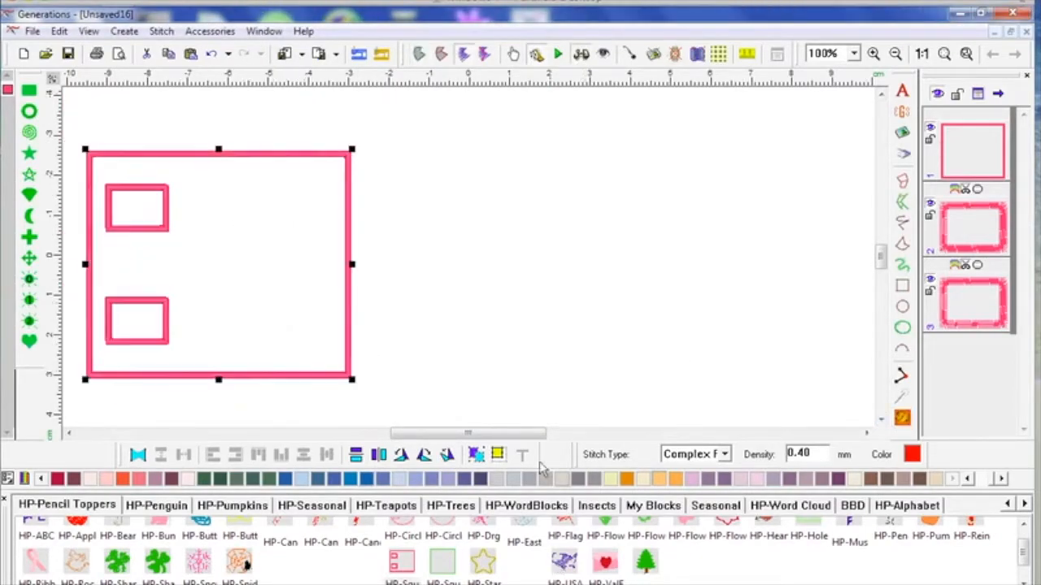
# - Try the yellow star block beside the square pencil topper and delete it
pyautogui.moveTo(482, 561); pyautogui.dragTo(508, 259)
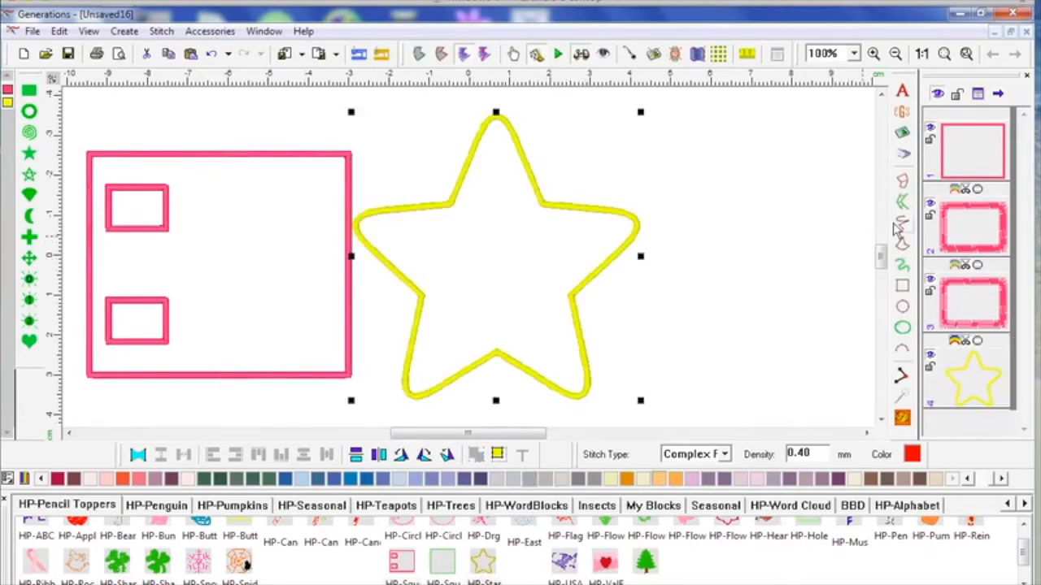
pyautogui.press('Delete')
# - Place the round pencil topper block beside the square one, with a large and a small shamrock right of its slots
pyautogui.scroll(1, 1026, 552)
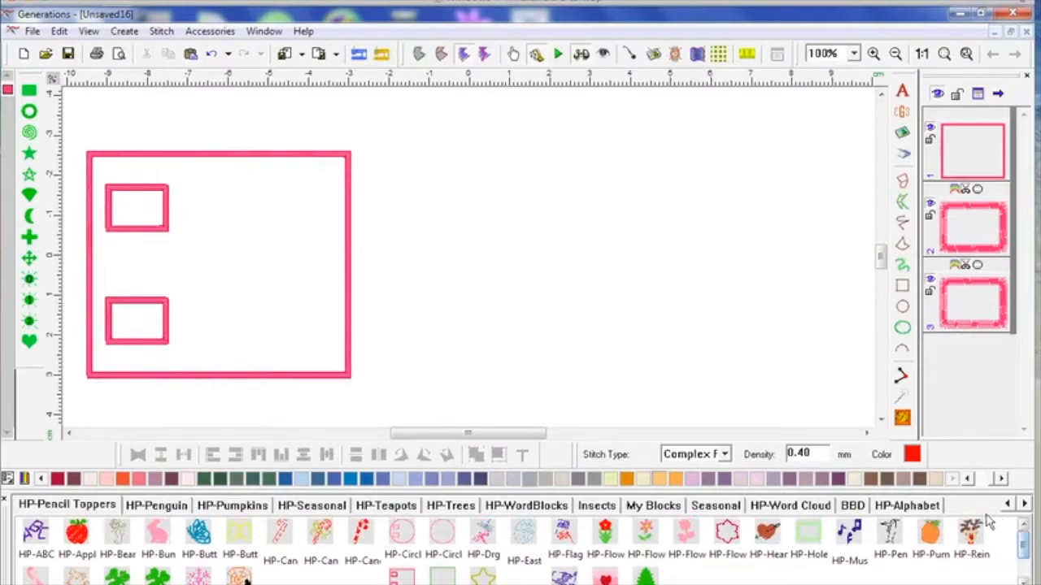
pyautogui.moveTo(400, 544); pyautogui.dragTo(618, 241)
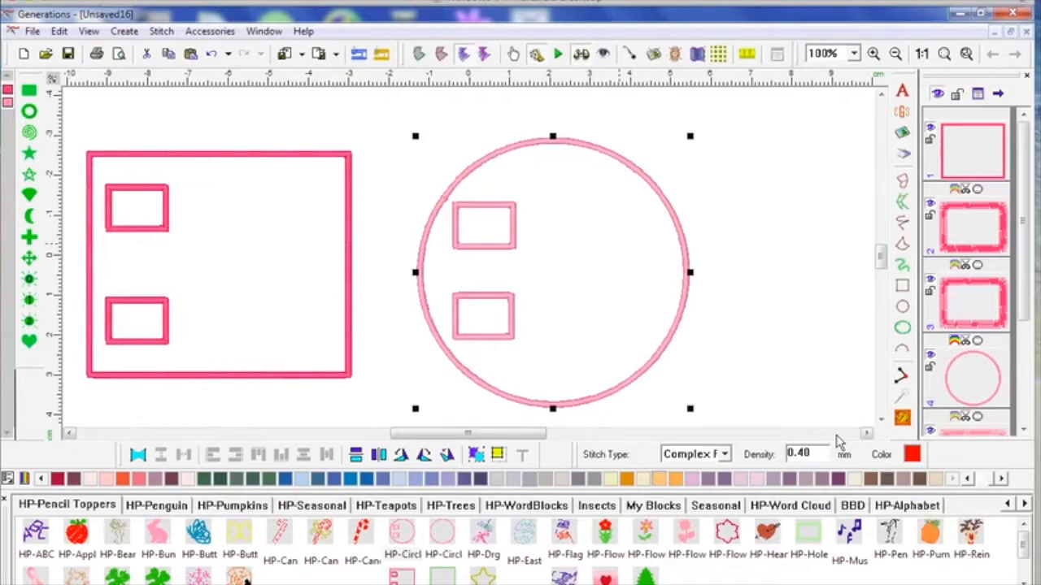
pyautogui.moveTo(156, 579); pyautogui.dragTo(606, 248)
pyautogui.moveTo(128, 572); pyautogui.dragTo(618, 333)
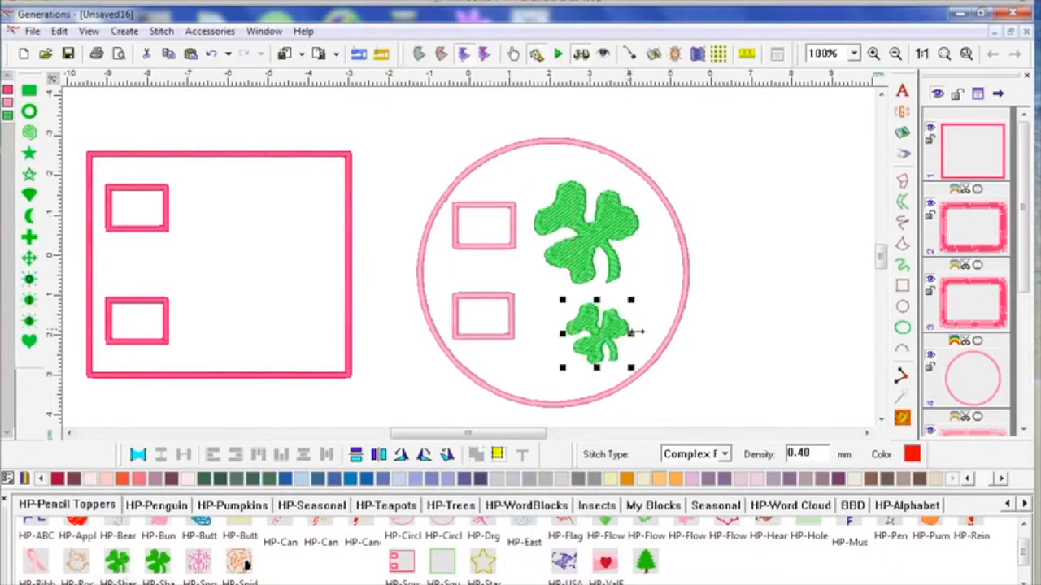
# - Rotate the small shamrock clockwise inside the round pencil topper and regenerate the stitches
pyautogui.click(605, 335)
pyautogui.moveTo(633, 373); pyautogui.dragTo(574, 374)
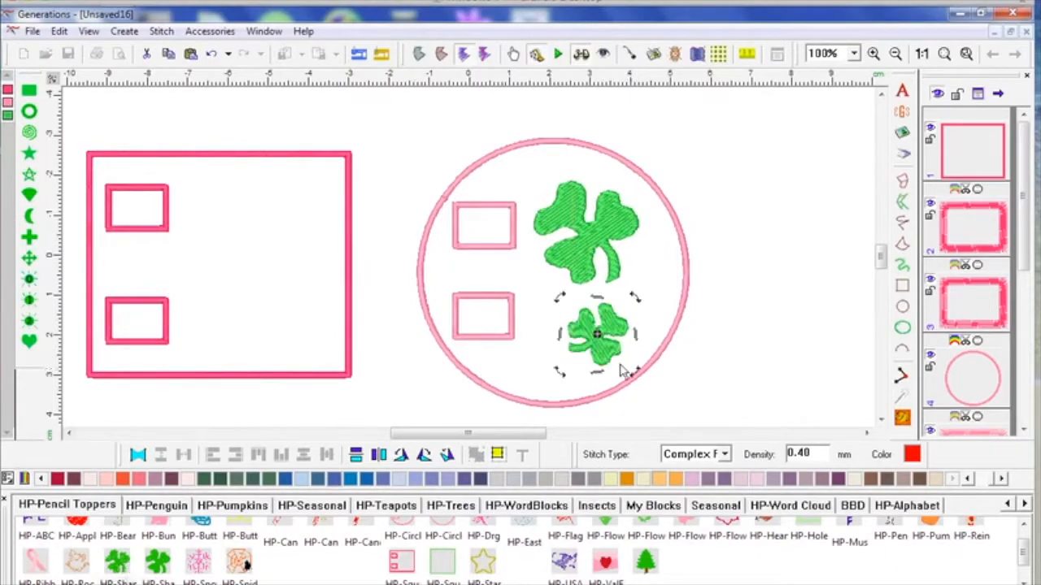
pyautogui.click(903, 417)
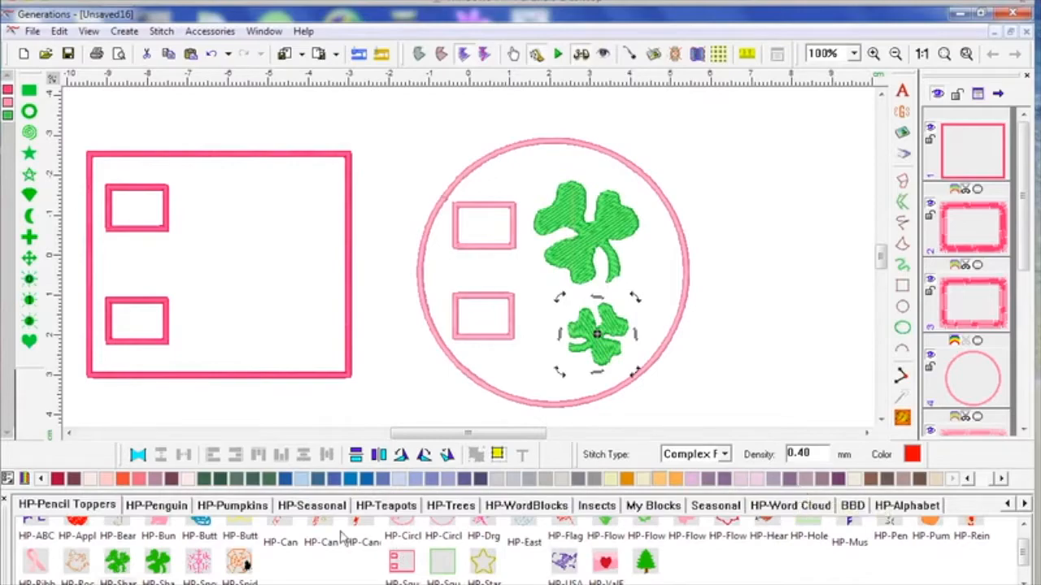
# - Browse the blocks on the HP-Motifs, HP-Misc and HP-Lace pages
pyautogui.click(1006, 505)
pyautogui.click(1006, 505)
pyautogui.click(1007, 505)
pyautogui.click(1006, 505)
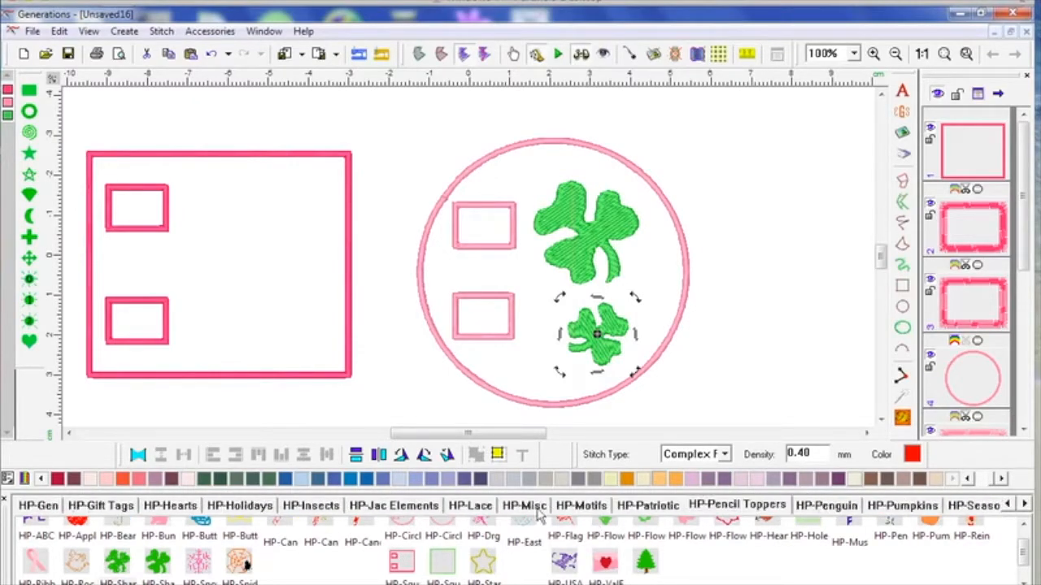
pyautogui.click(578, 509)
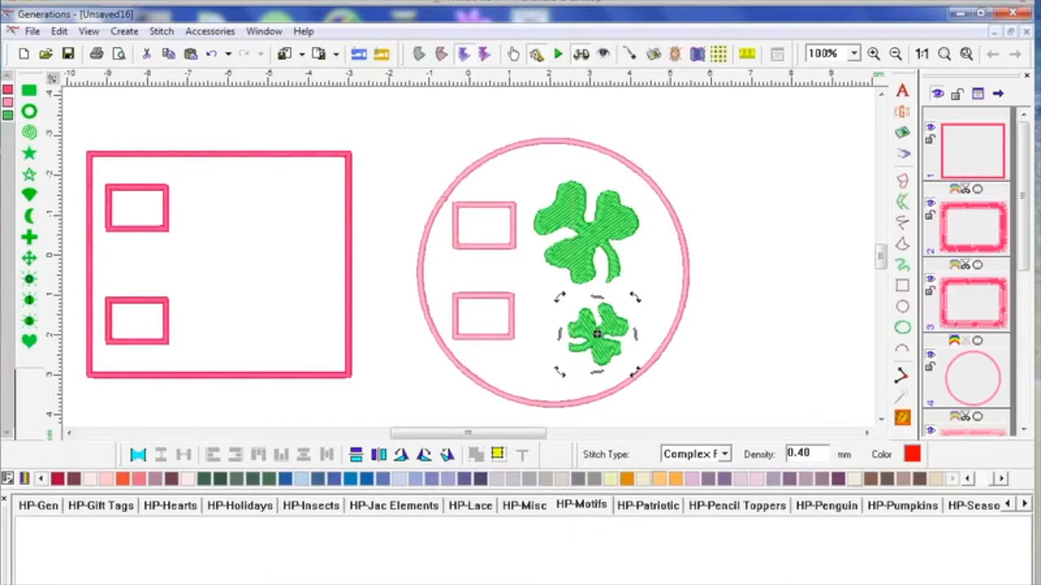
pyautogui.click(527, 508)
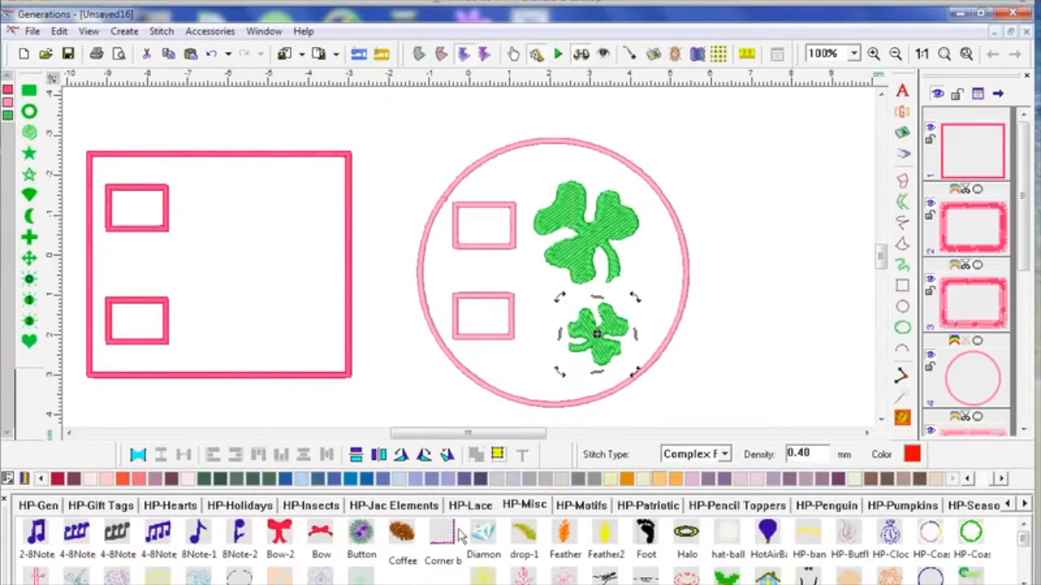
pyautogui.click(479, 508)
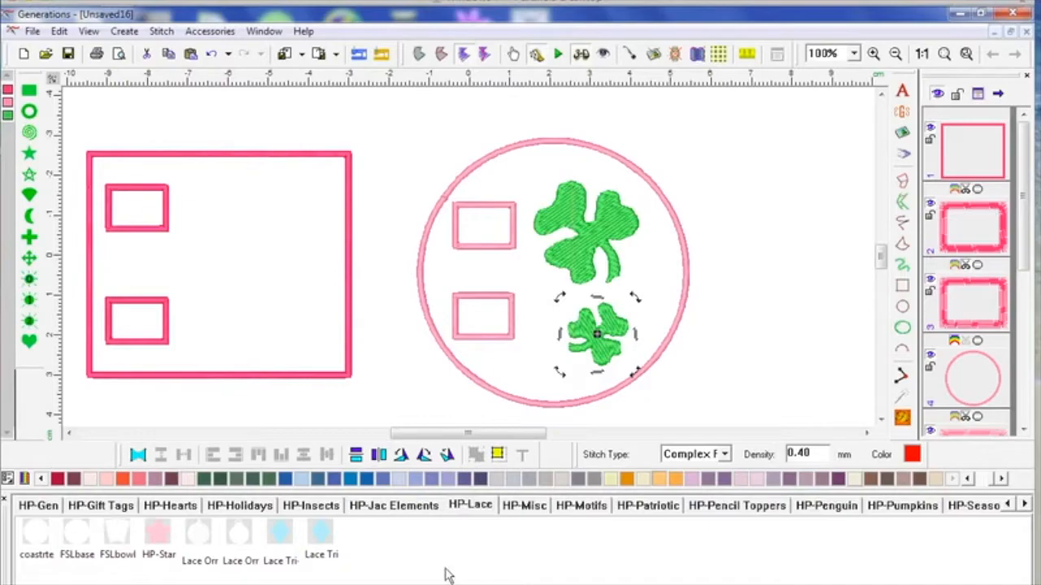
# - Discard the pencil topper design without saving and open a new blank design
pyautogui.click(1027, 32)
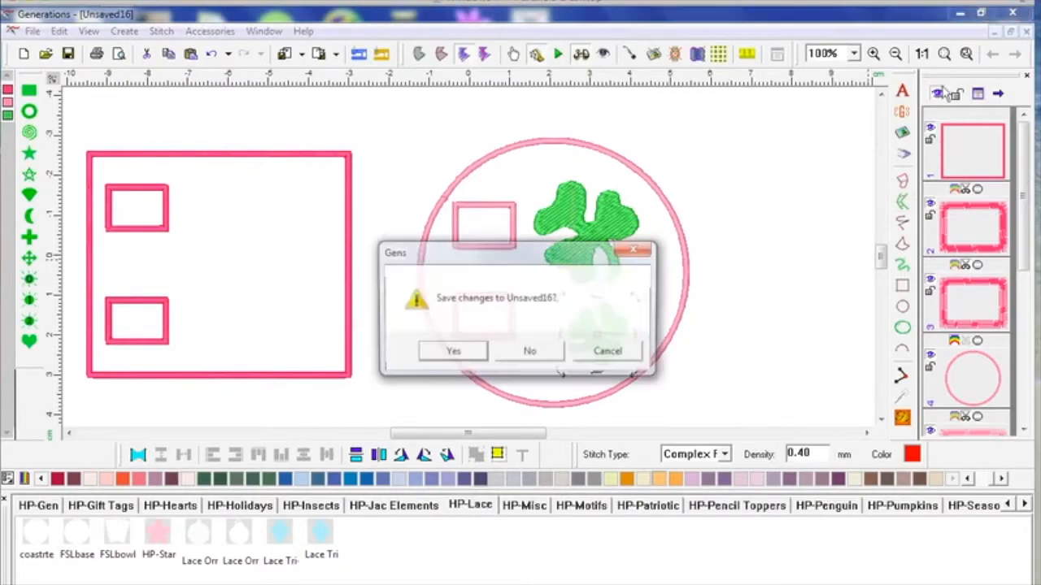
pyautogui.click(500, 356)
pyautogui.click(24, 54)
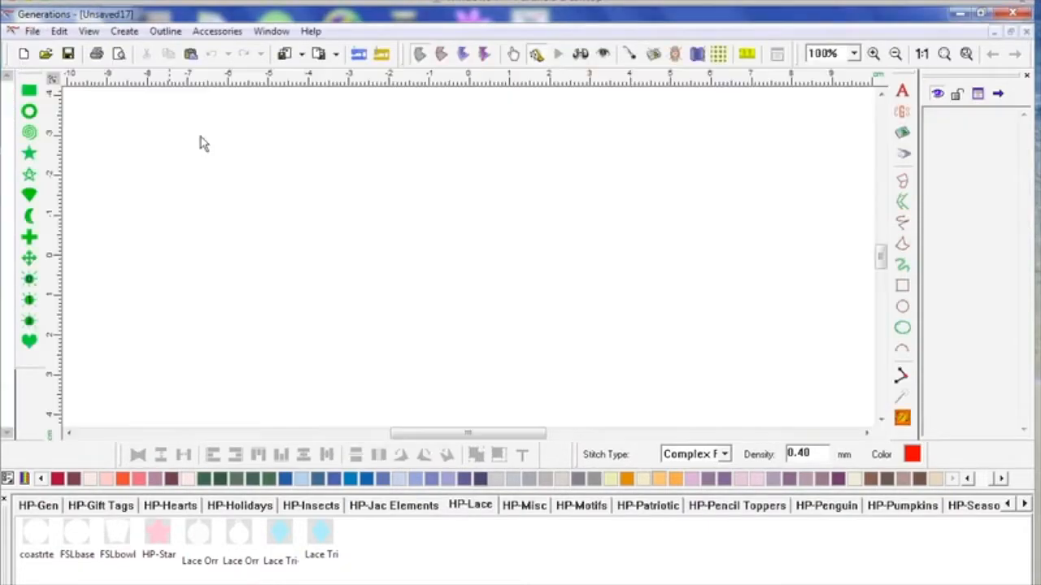
# - Place two lace ornament blocks from the HP-Lace page side by side and generate their stitches
pyautogui.moveTo(488, 263); pyautogui.dragTo(487, 264)
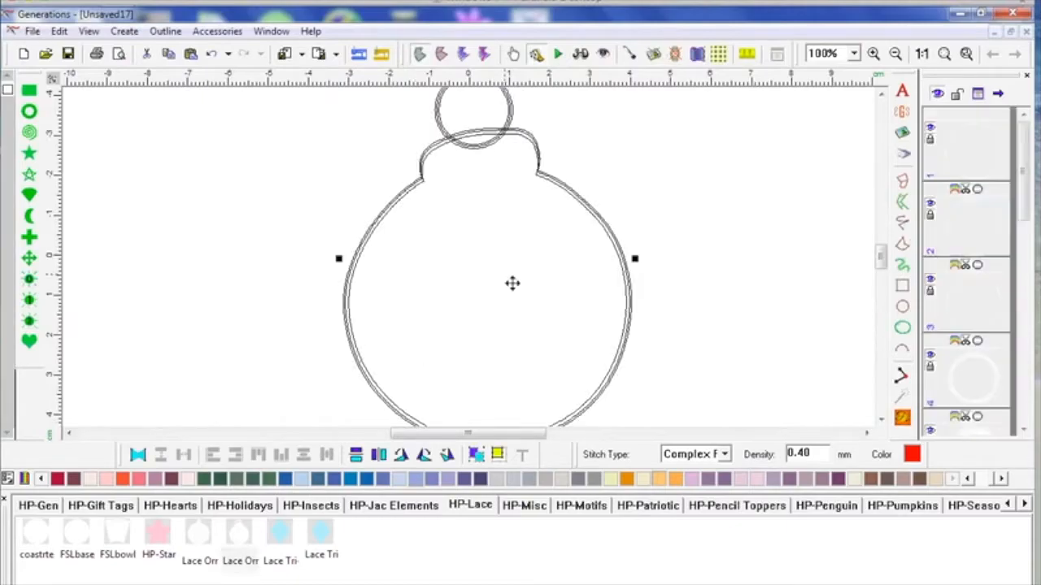
pyautogui.click(902, 418)
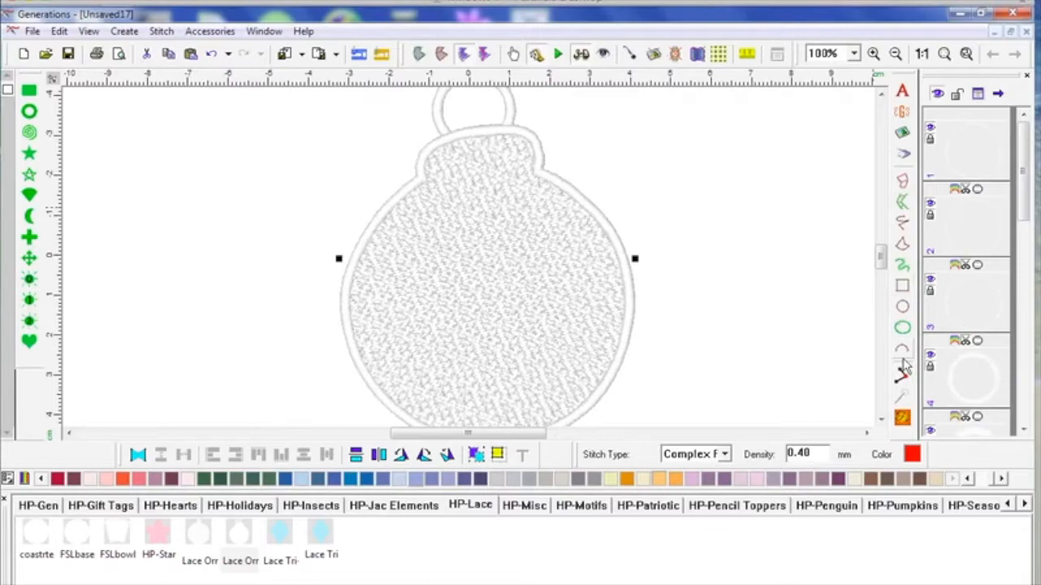
pyautogui.moveTo(200, 534); pyautogui.dragTo(238, 293)
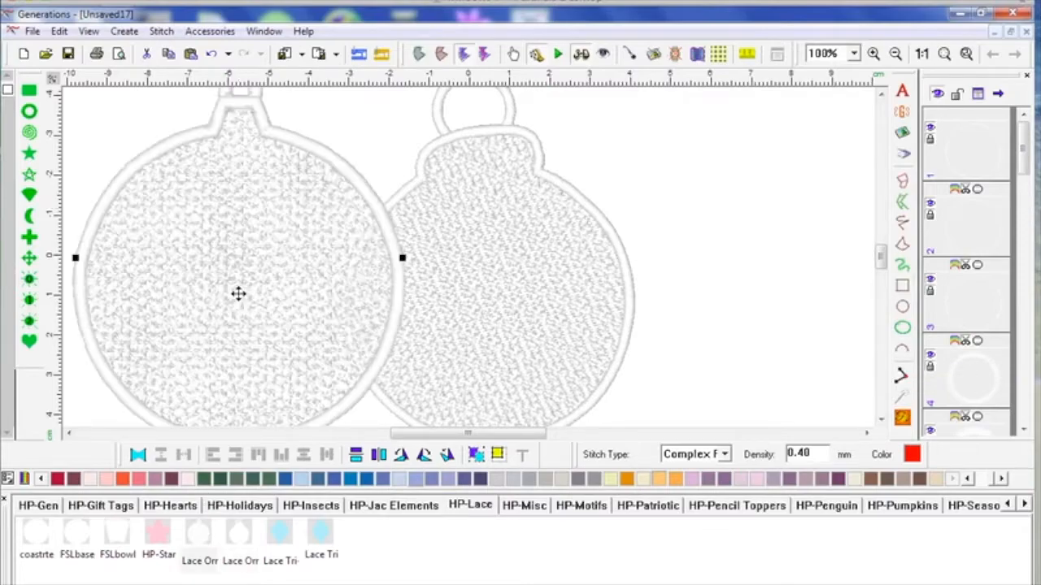
pyautogui.click(902, 417)
# - Delete the first lace ornament, including its locked objects, and move the remaining ornament to the centre of the design
pyautogui.click(561, 293)
pyautogui.press('Delete')
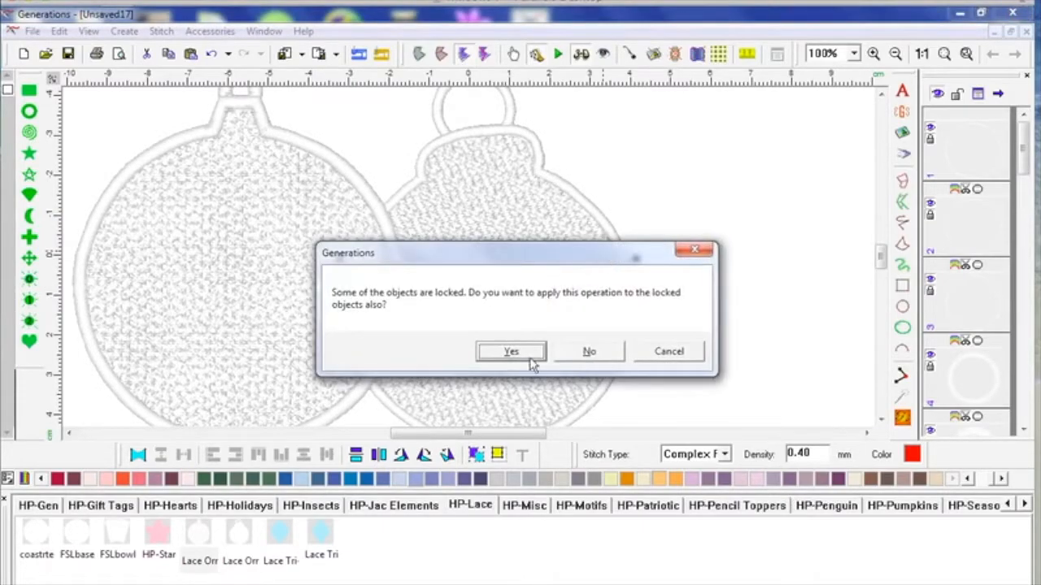
pyautogui.click(521, 352)
pyautogui.moveTo(305, 280); pyautogui.dragTo(553, 281)
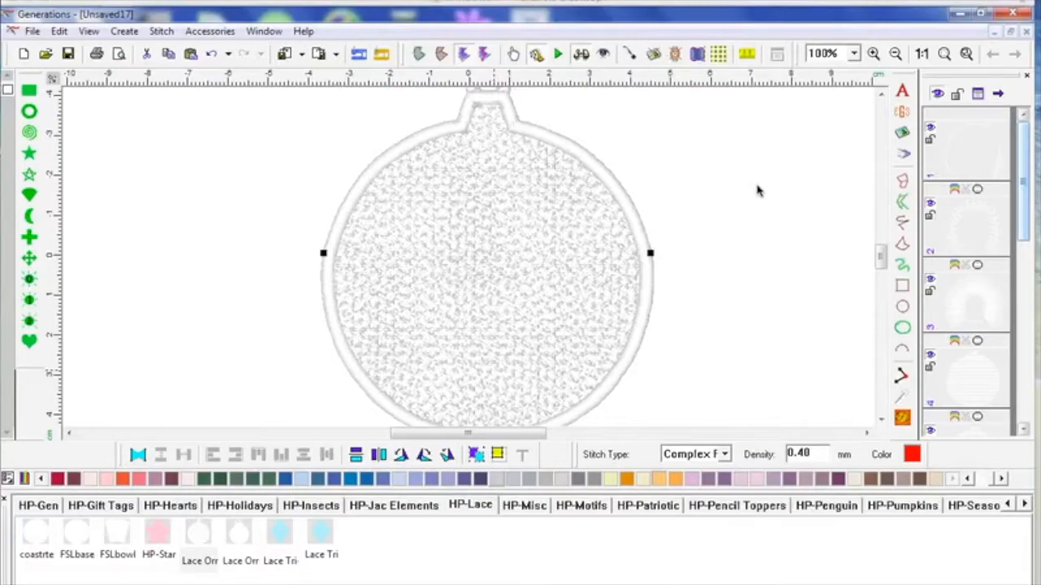
# - Show the HP-Pencil Toppers page and view its page management options without choosing any
pyautogui.click(768, 507)
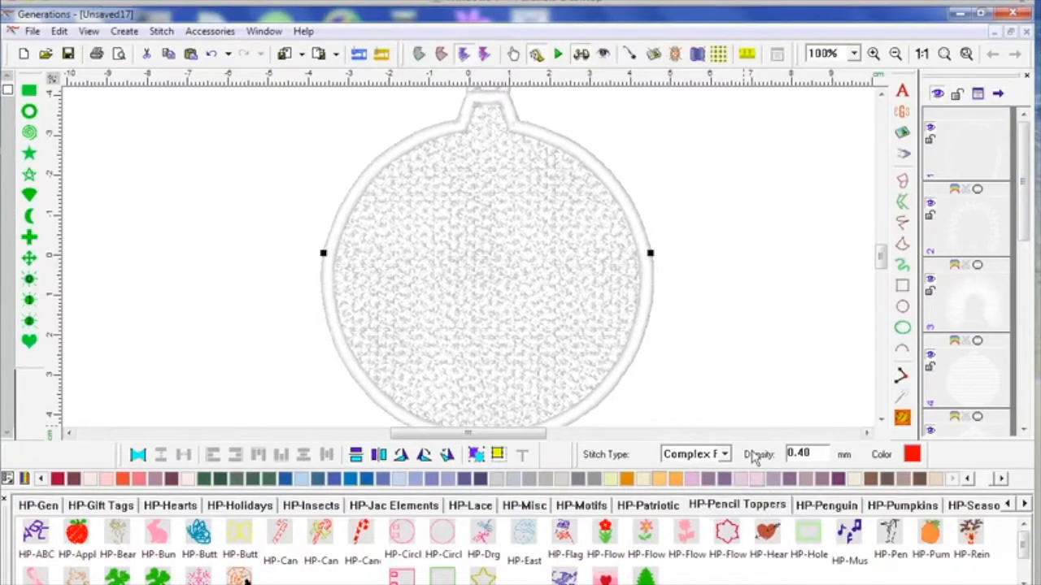
pyautogui.rightClick(778, 508)
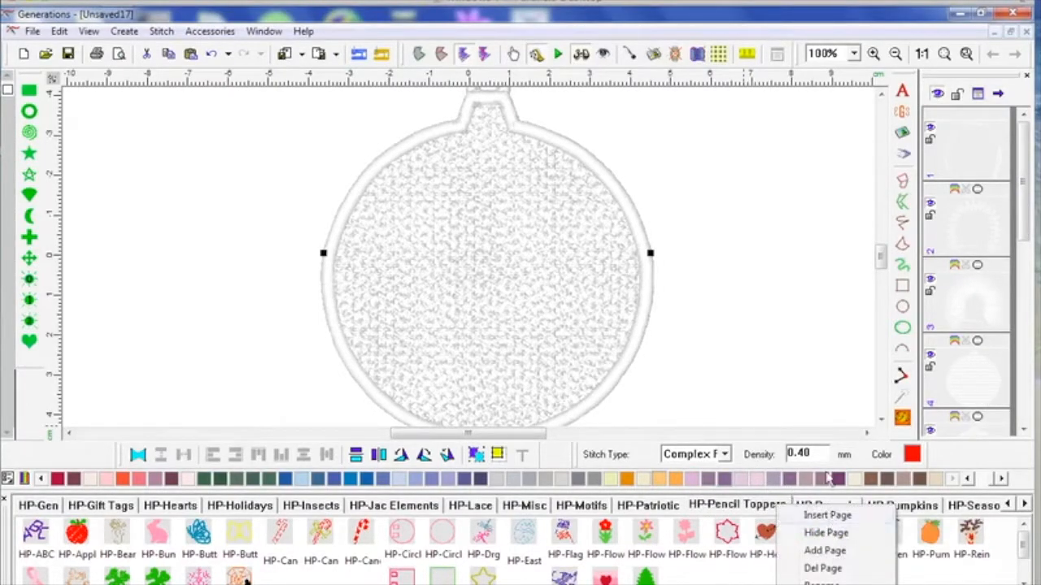
pyautogui.click(804, 387)
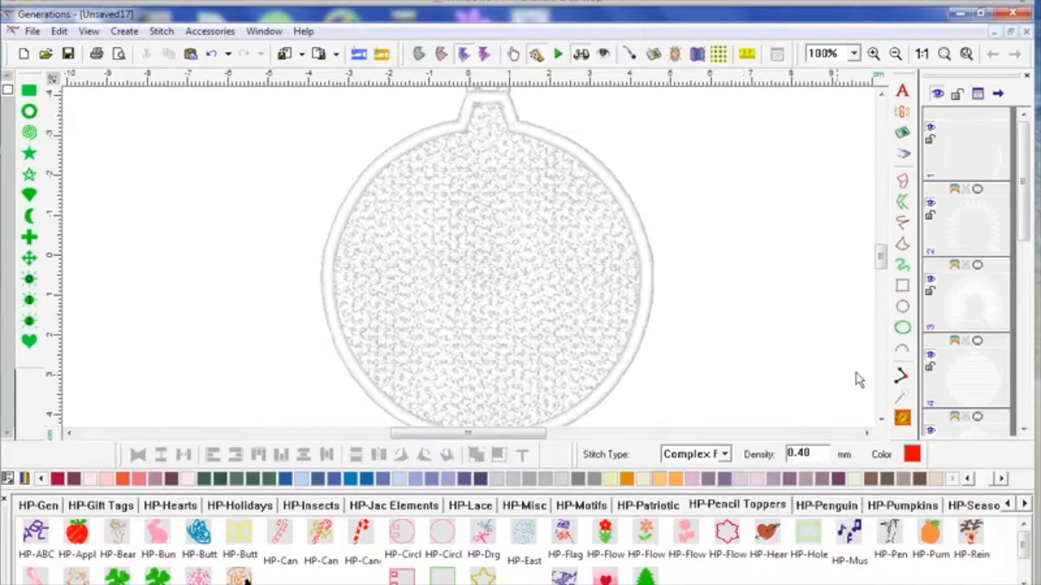
# - Browse the whole row of block page names, from Borders through to HP-Alphabet at the end
pyautogui.click(1009, 505)
pyautogui.click(1009, 505)
pyautogui.click(1009, 505)
pyautogui.click(1009, 505)
pyautogui.click(1009, 505)
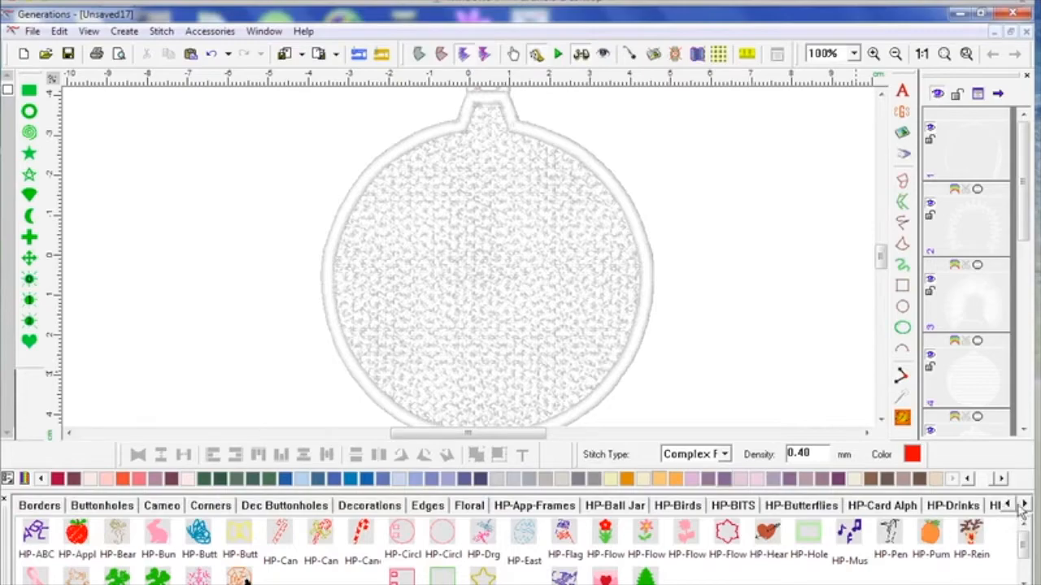
pyautogui.click(1025, 505)
pyautogui.click(1025, 505)
pyautogui.click(1025, 505)
pyautogui.click(1027, 505)
pyautogui.click(1026, 505)
pyautogui.click(1027, 505)
pyautogui.click(1026, 505)
pyautogui.click(1026, 505)
pyautogui.click(1027, 505)
pyautogui.click(1026, 505)
pyautogui.click(1026, 505)
pyautogui.click(1027, 505)
pyautogui.click(1027, 505)
pyautogui.click(1026, 505)
pyautogui.click(1026, 505)
pyautogui.click(1027, 505)
pyautogui.click(1027, 505)
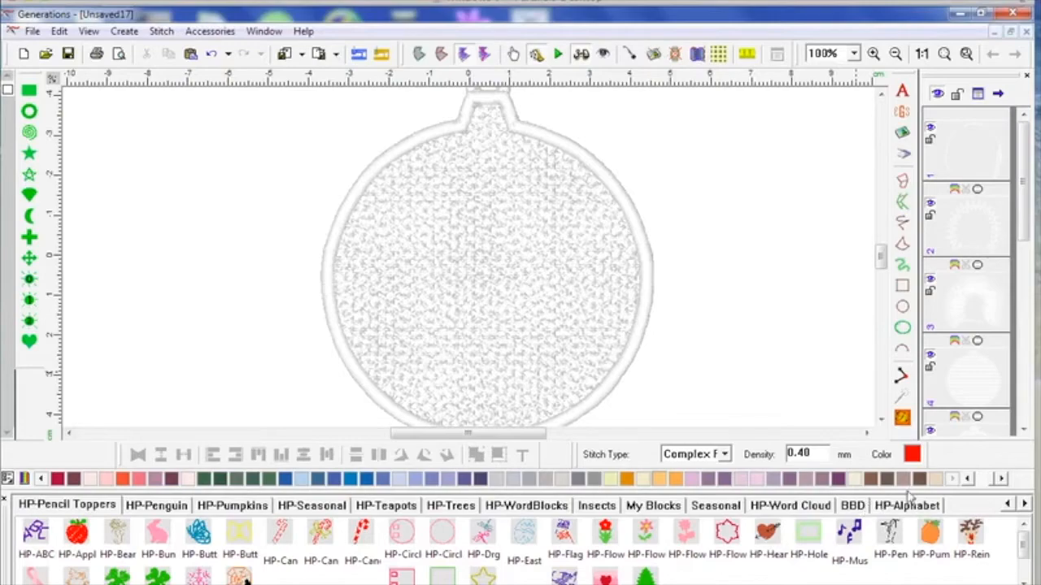
# - Show the HP-Alphabet page and view its page management options without choosing any
pyautogui.click(1007, 506)
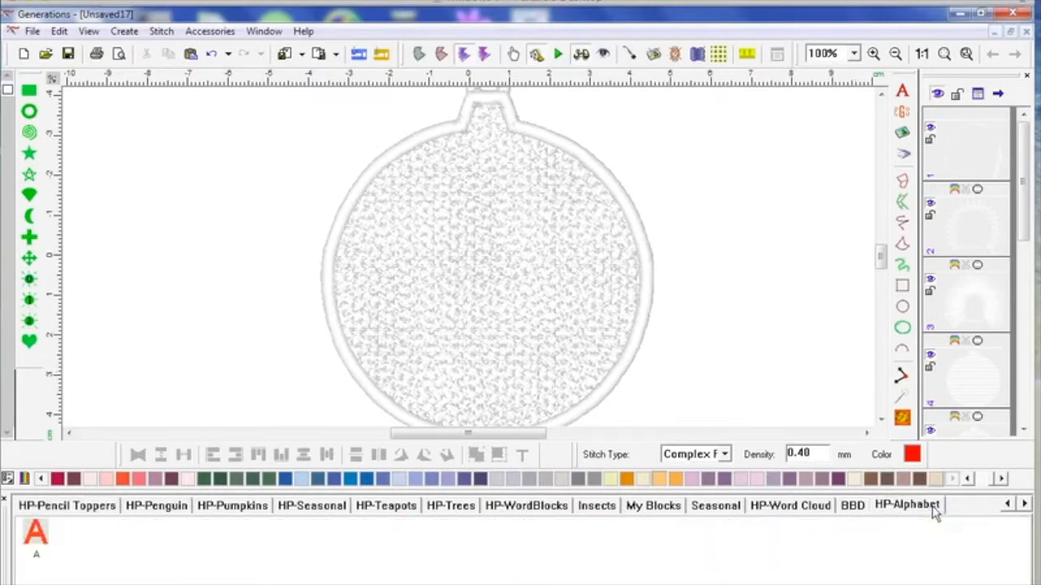
pyautogui.click(1008, 505)
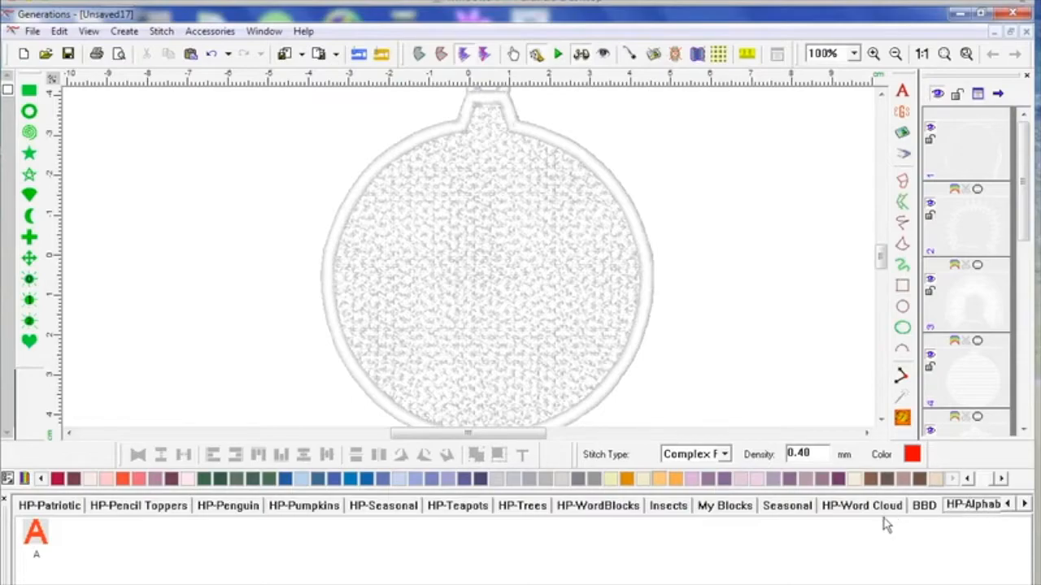
pyautogui.click(1024, 505)
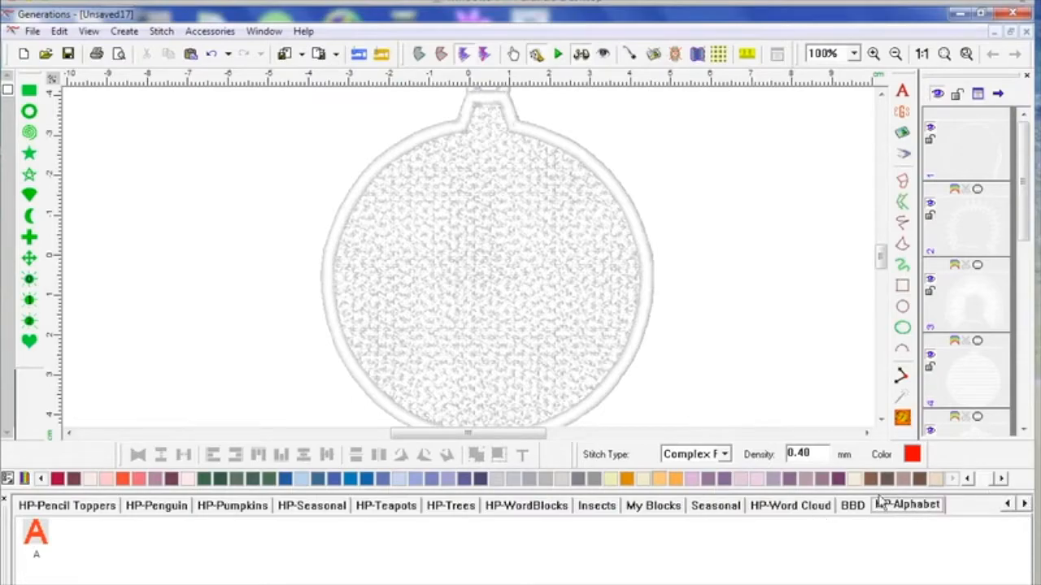
pyautogui.rightClick(914, 508)
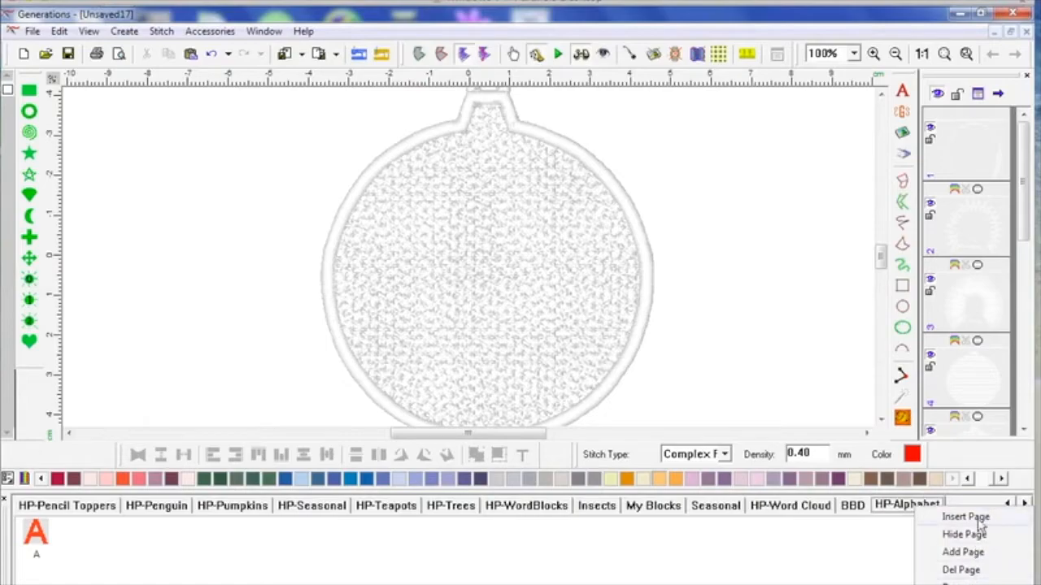
pyautogui.click(893, 551)
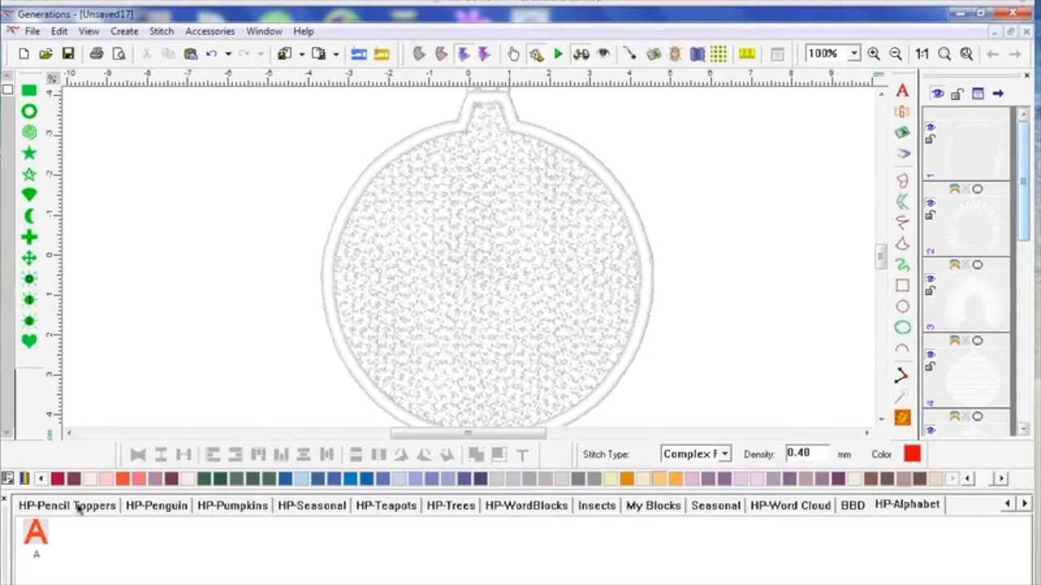
# - Browse the block page names back from HP-Alphabet towards the Floral page
pyautogui.click(1008, 504)
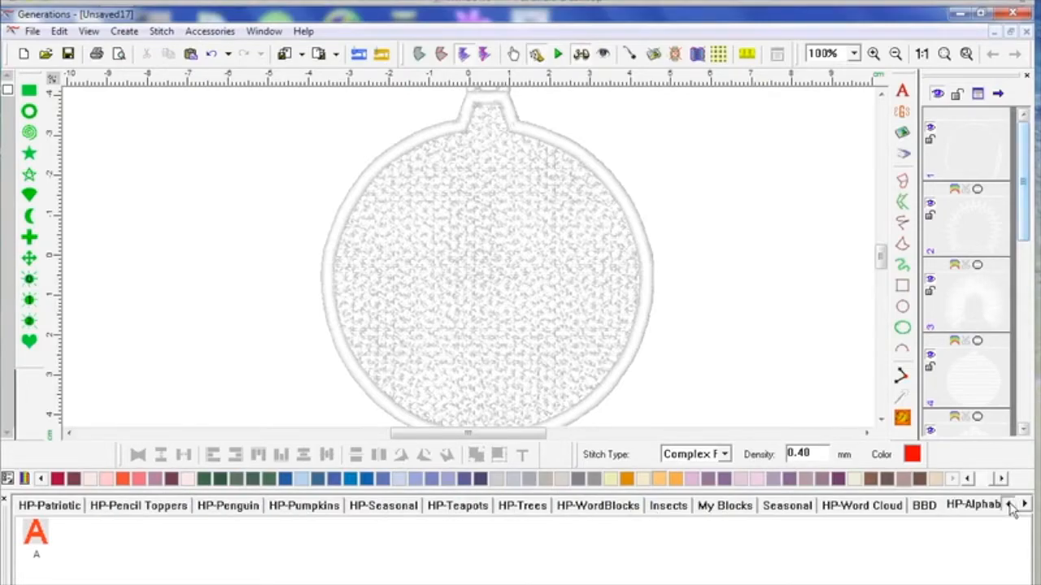
pyautogui.click(1009, 504)
pyautogui.click(1008, 505)
pyautogui.click(1008, 505)
pyautogui.click(1008, 505)
pyautogui.click(1009, 504)
pyautogui.click(1009, 504)
pyautogui.click(1008, 505)
pyautogui.click(1009, 504)
pyautogui.click(1009, 504)
pyautogui.click(1008, 505)
pyautogui.click(1009, 504)
pyautogui.click(1008, 505)
pyautogui.click(1009, 504)
pyautogui.click(1008, 504)
pyautogui.click(1009, 504)
pyautogui.click(1009, 504)
pyautogui.click(1009, 505)
pyautogui.click(1008, 504)
pyautogui.click(1008, 504)
pyautogui.click(1008, 504)
pyautogui.click(1008, 504)
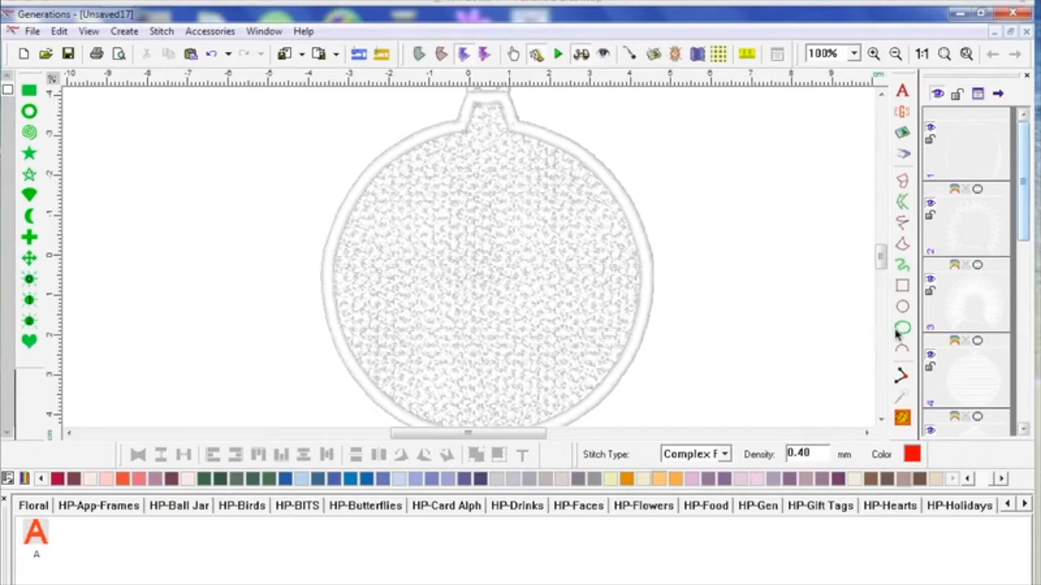
# - Look at the Floral page, and place the teal crescent block from the Edges page to the left of the ornament
pyautogui.click(34, 506)
pyautogui.click(1007, 505)
pyautogui.click(1007, 505)
pyautogui.click(1007, 505)
pyautogui.click(1008, 505)
pyautogui.click(1008, 505)
pyautogui.click(1008, 505)
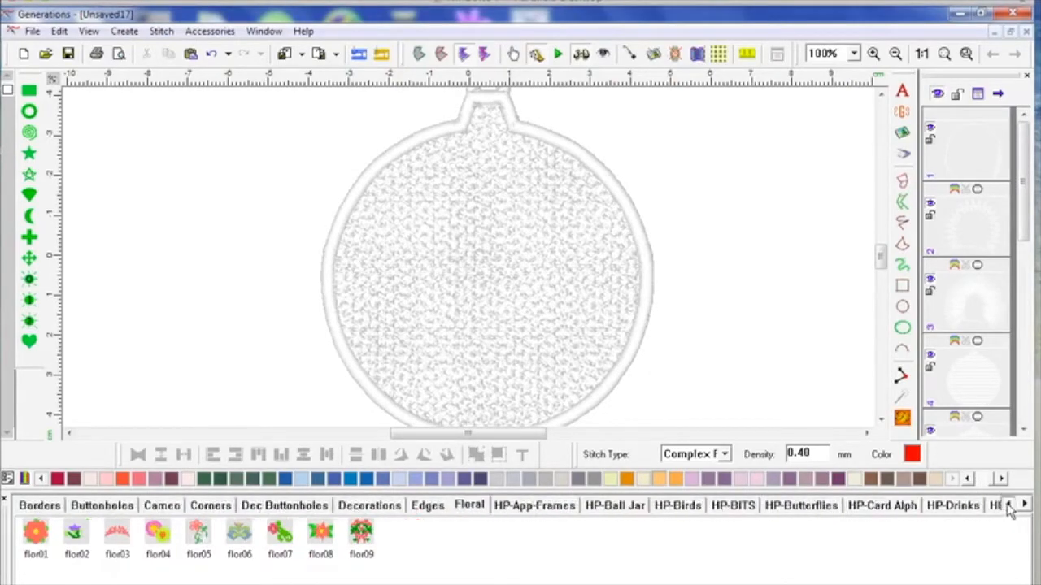
pyautogui.click(428, 507)
pyautogui.moveTo(198, 533); pyautogui.dragTo(218, 312)
# - Place the flor09 bouquet block from the Floral page and move it to the centre of the ornament's round body
pyautogui.click(472, 508)
pyautogui.moveTo(361, 533); pyautogui.dragTo(580, 345)
pyautogui.moveTo(692, 328); pyautogui.dragTo(514, 345)
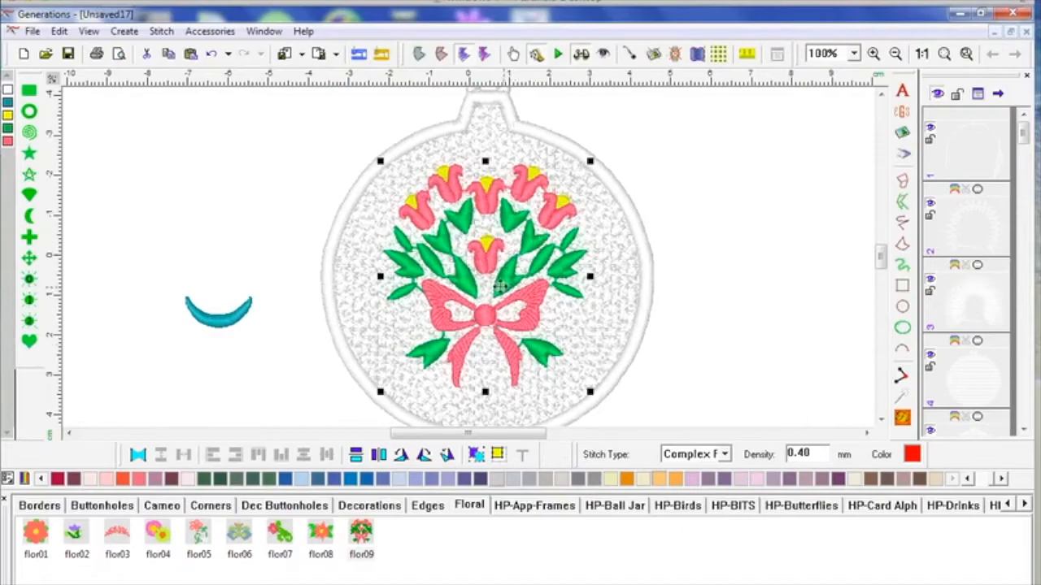
pyautogui.moveTo(504, 279); pyautogui.dragTo(504, 284)
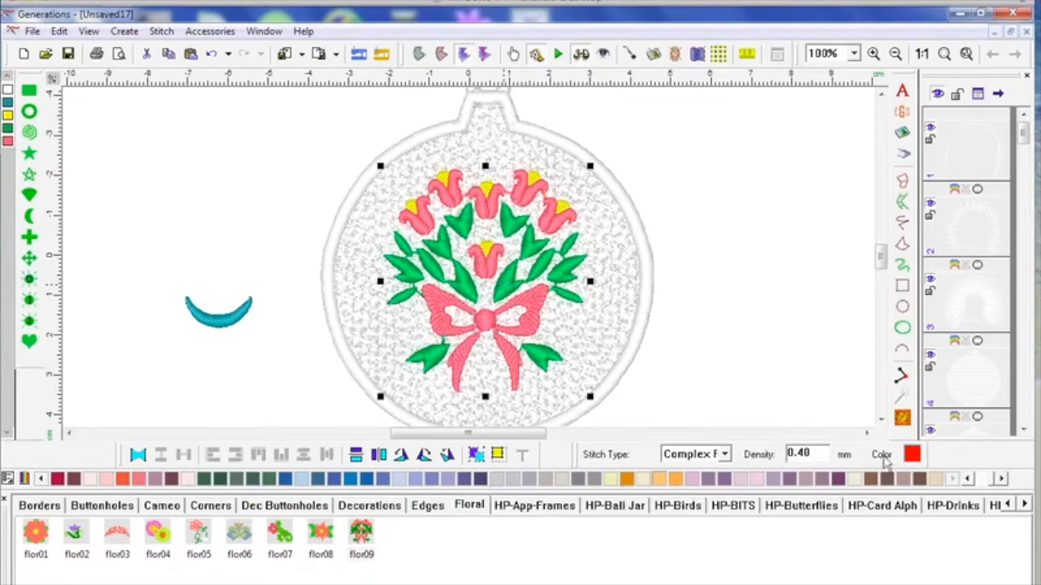
# - Place the glass of pink wine and the bottle with the burgundy label from the HP-Drinks page side by side to the right of the ornament
pyautogui.click(818, 508)
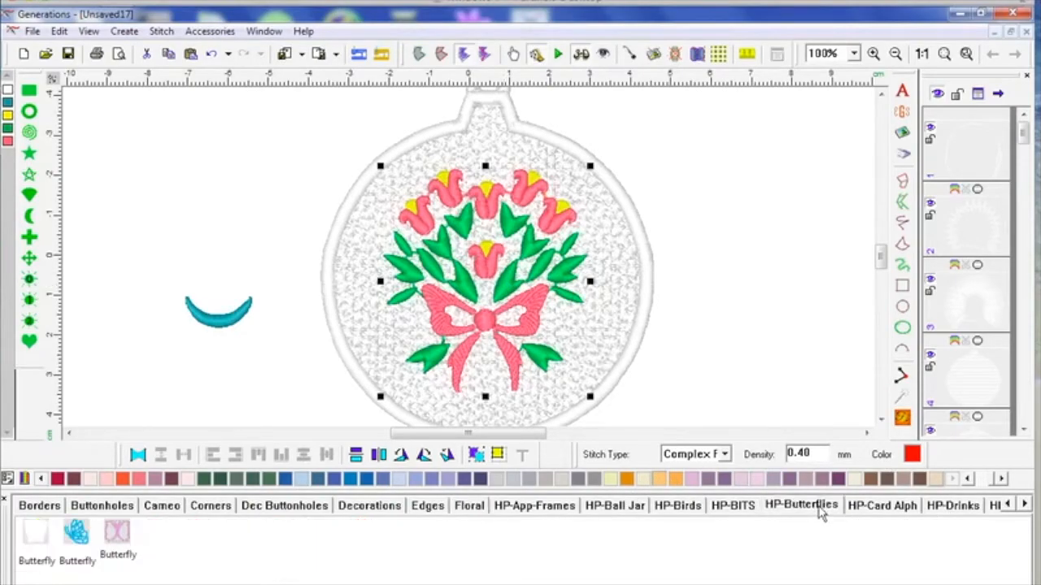
pyautogui.click(909, 514)
pyautogui.click(964, 510)
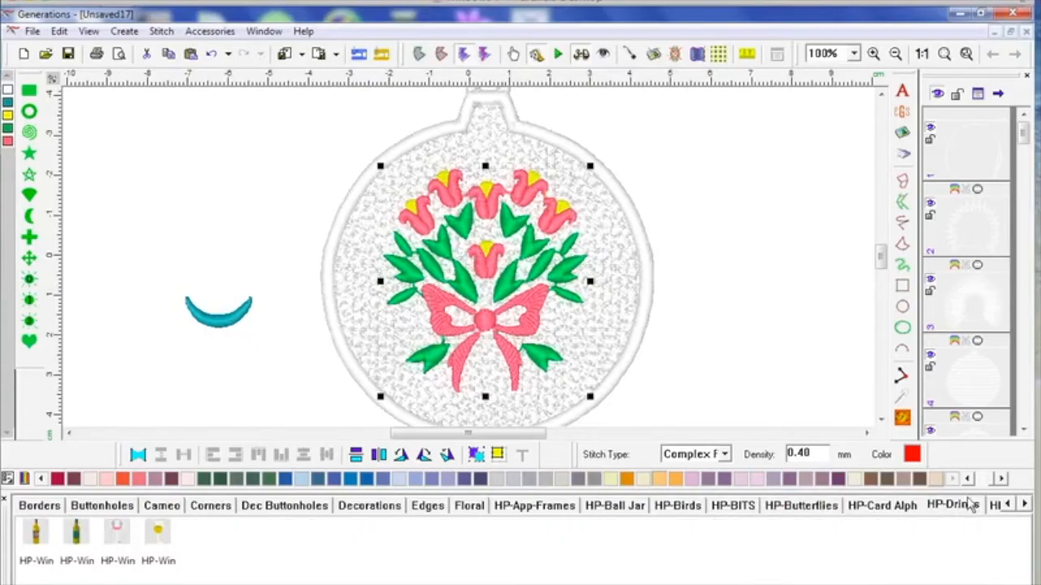
pyautogui.moveTo(122, 533); pyautogui.dragTo(732, 316)
pyautogui.moveTo(882, 260); pyautogui.dragTo(882, 259)
pyautogui.moveTo(541, 439); pyautogui.dragTo(590, 439)
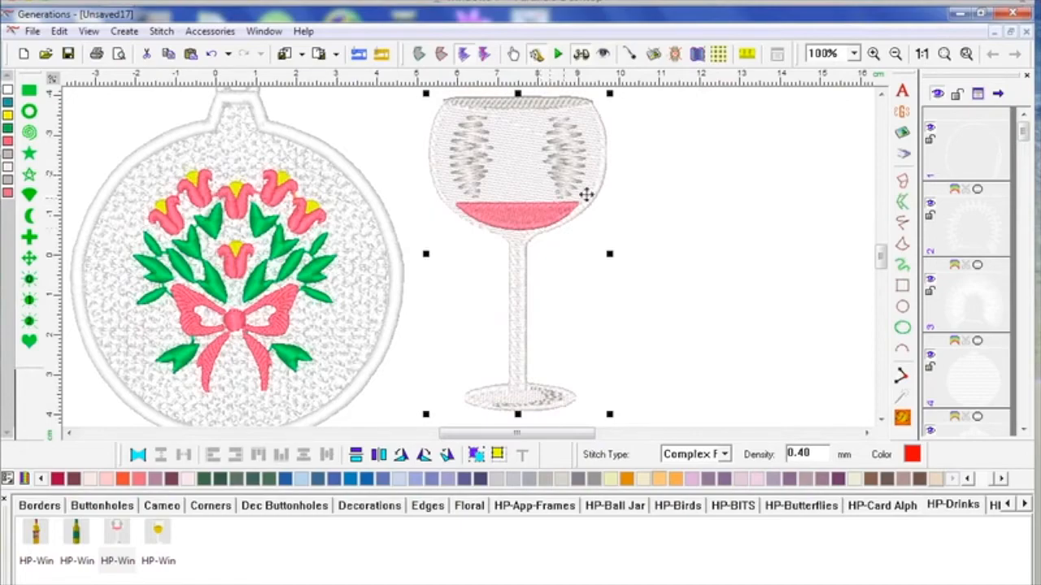
pyautogui.moveTo(36, 534); pyautogui.dragTo(749, 255)
pyautogui.moveTo(697, 291); pyautogui.dragTo(672, 284)
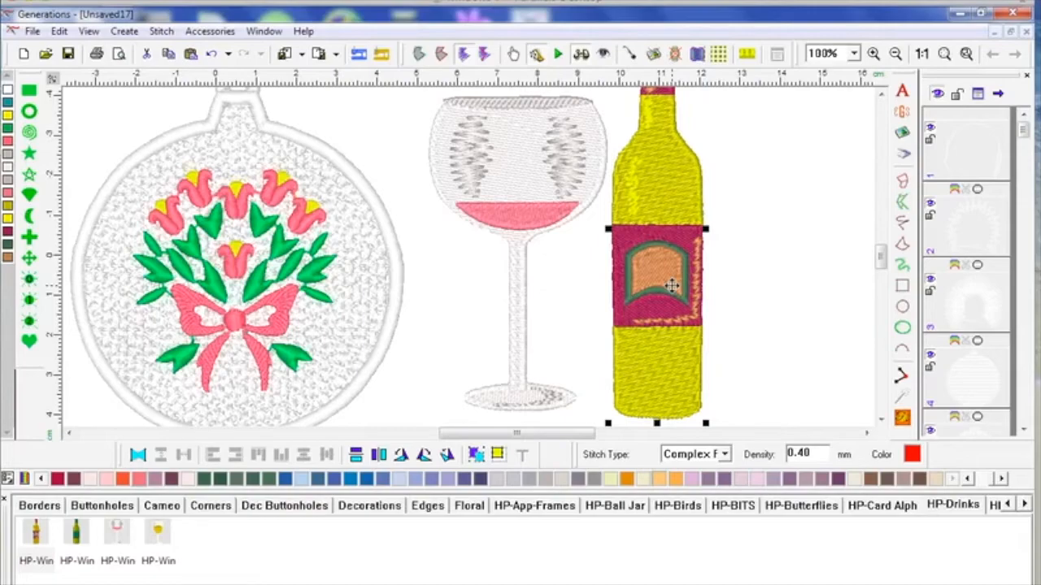
# - Show the blocks on the HP-Faces and HP-Holidays pages
pyautogui.click(1025, 504)
pyautogui.click(1025, 504)
pyautogui.click(1025, 504)
pyautogui.click(1024, 504)
pyautogui.click(1024, 504)
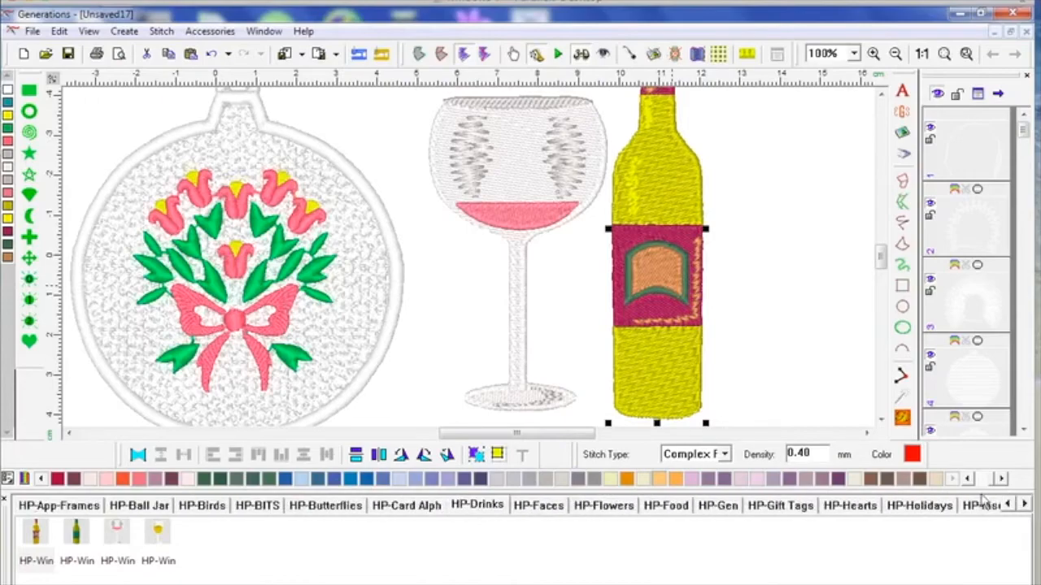
pyautogui.click(538, 506)
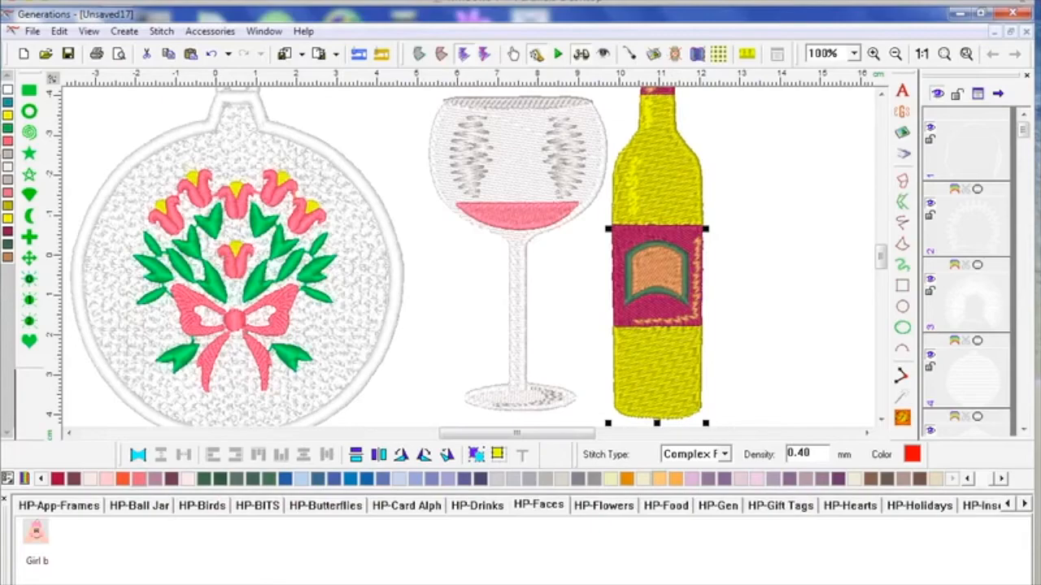
pyautogui.click(920, 511)
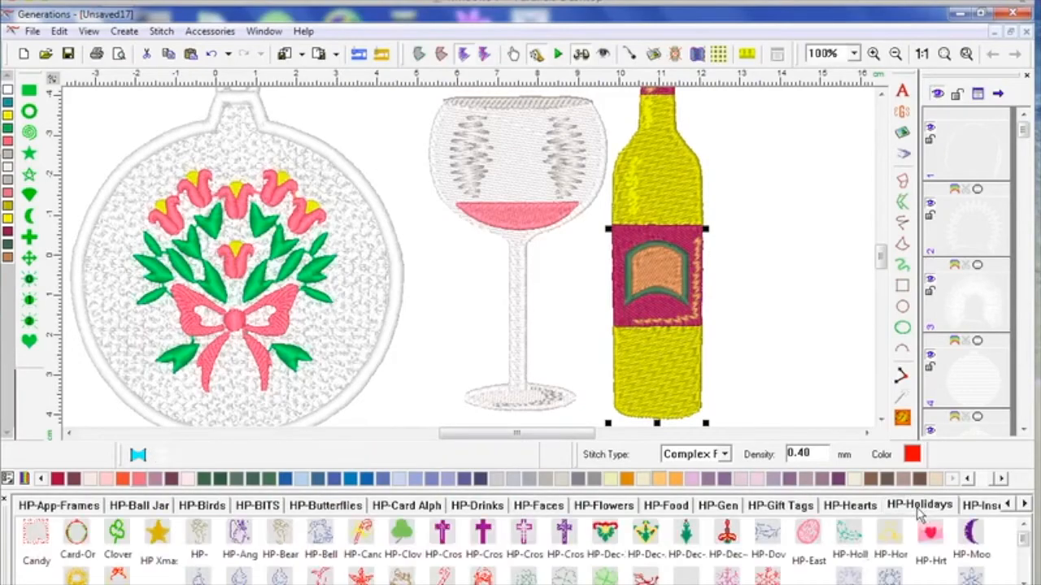